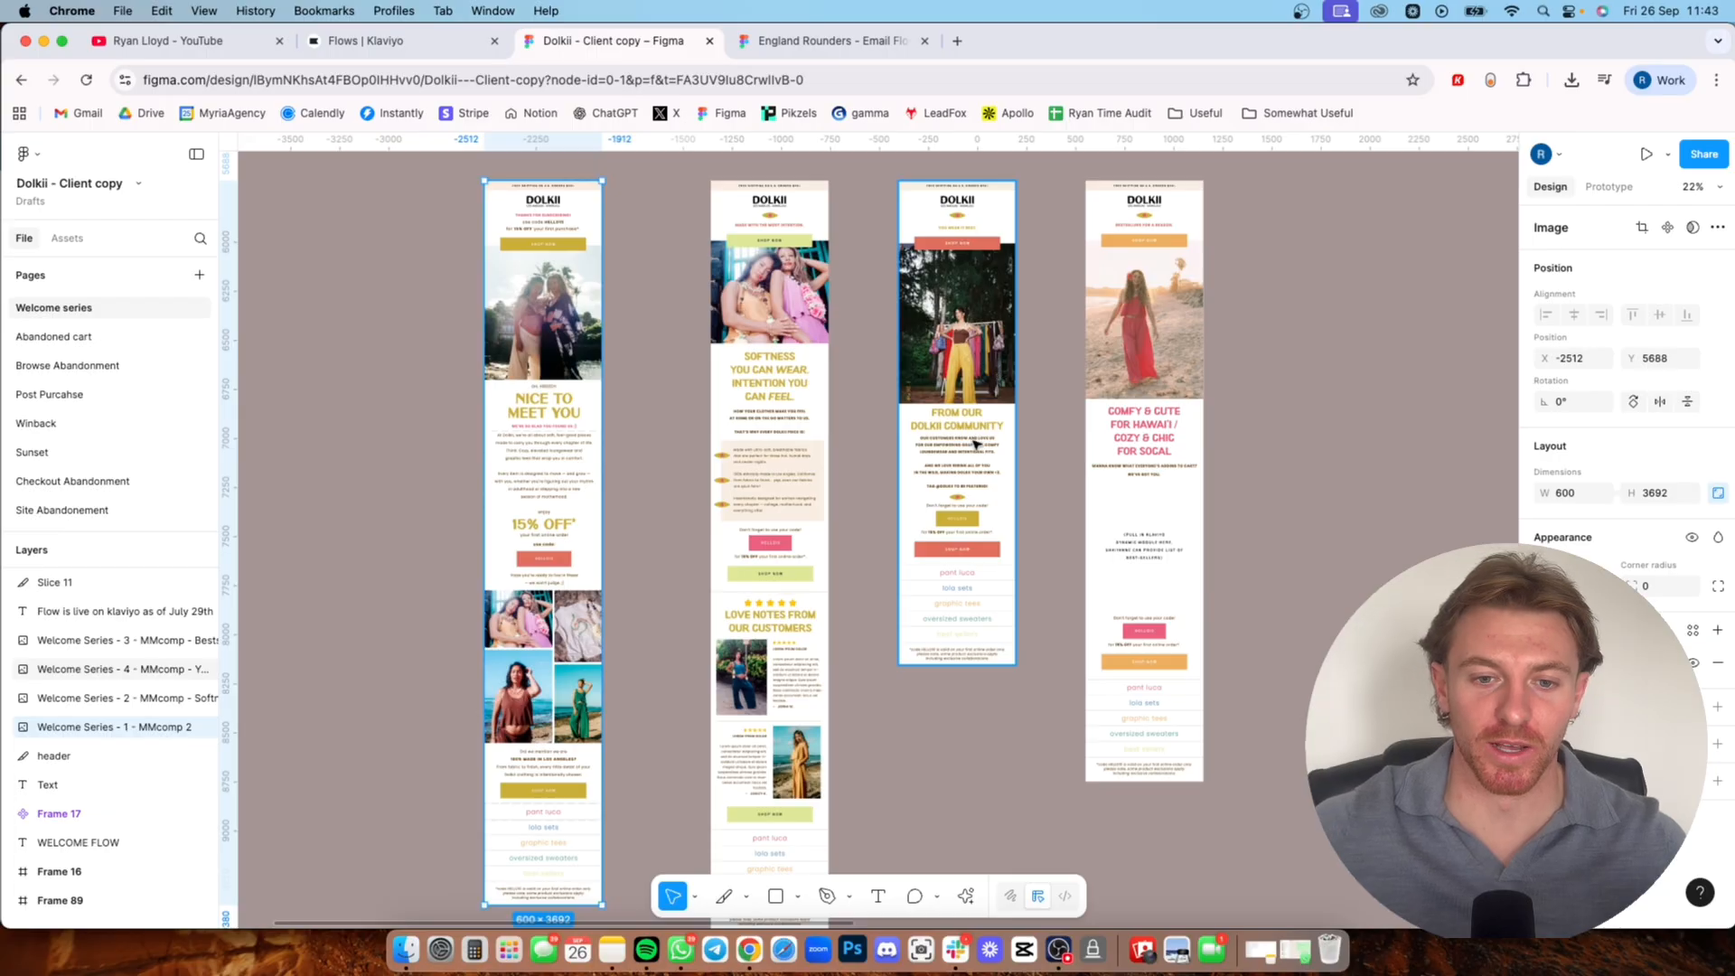
- Look over the four Dolkii welcome series email designs side by side, from header to footer
{"action": "left_click_drag", "start_coordinate": [894, 405], "coordinate": [859, 484]}
{"action": "scroll", "coordinate": [859, 484], "scroll_direction": "down", "scroll_amount": 3}
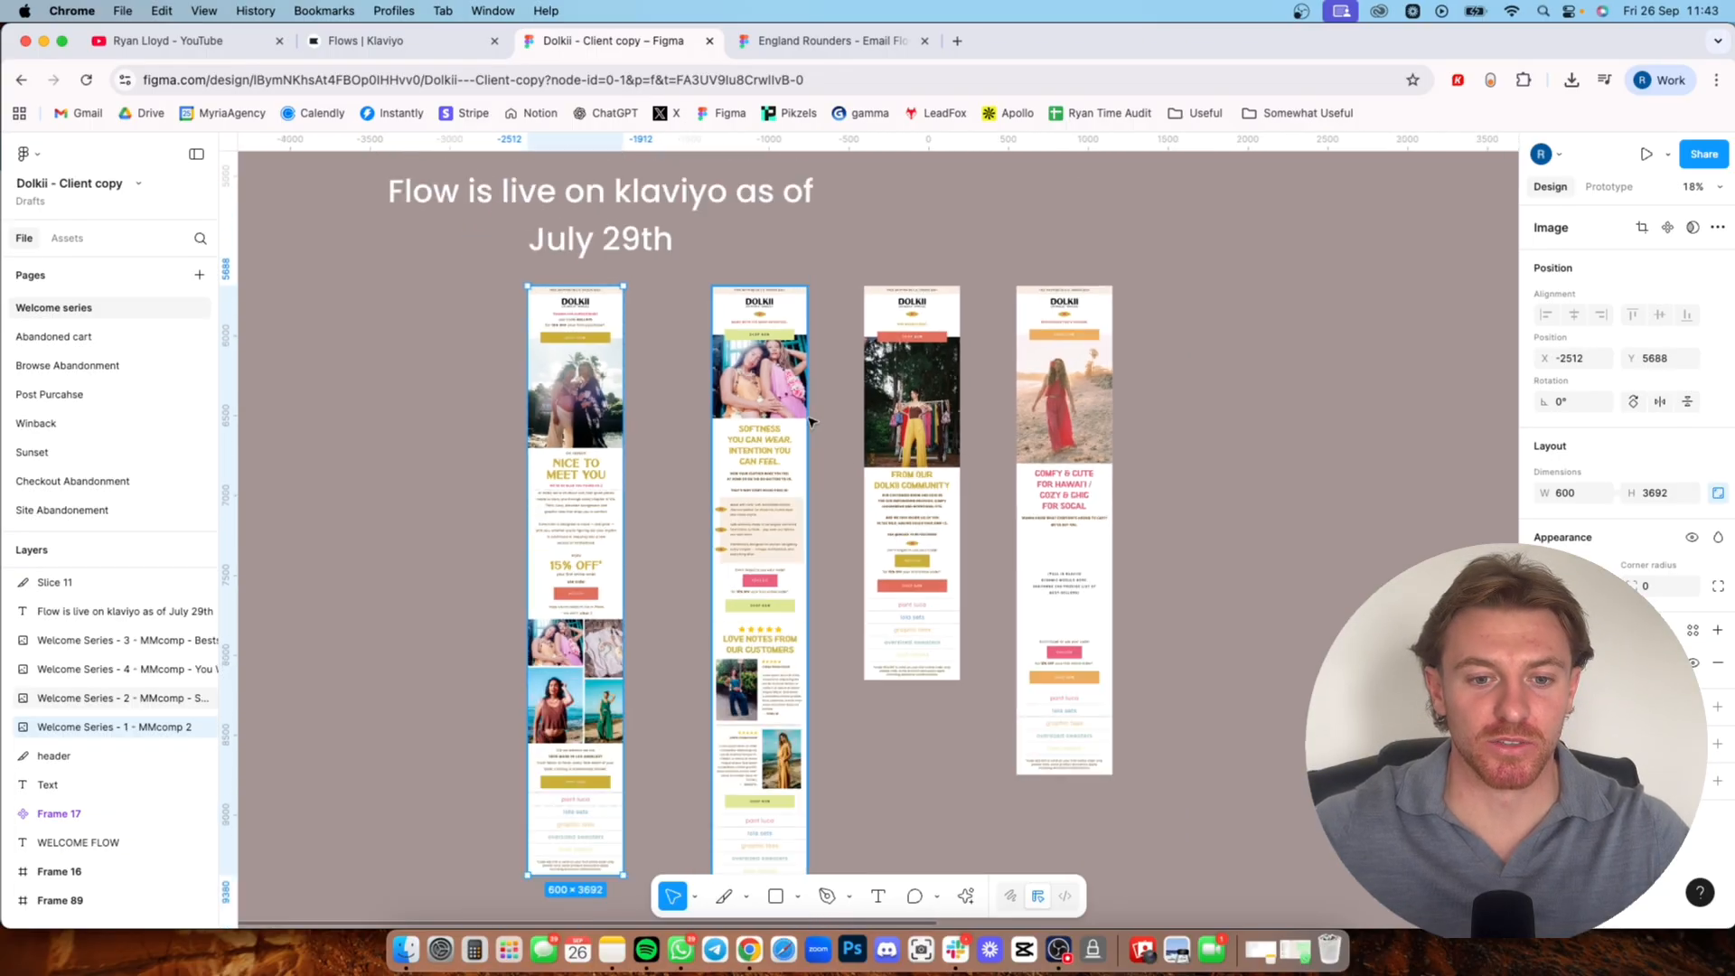
{"action": "scroll", "coordinate": [811, 423], "scroll_direction": "up", "scroll_amount": 2}
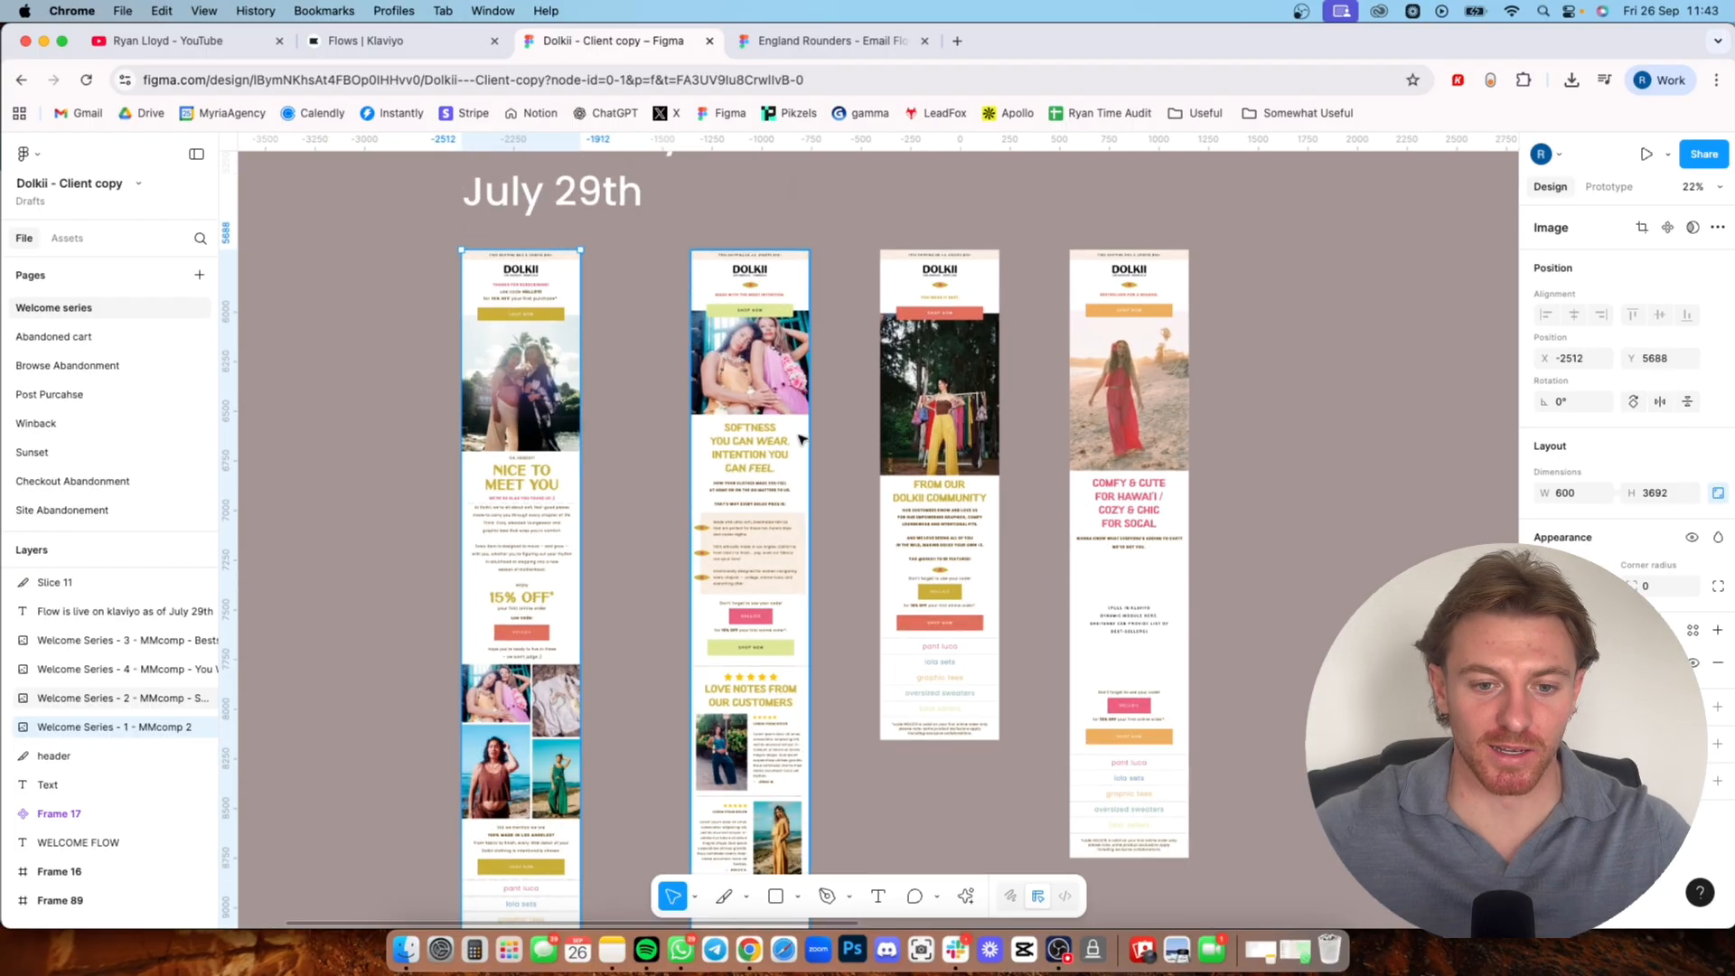
{"action": "scroll", "coordinate": [813, 380], "scroll_direction": "down", "scroll_amount": 3}
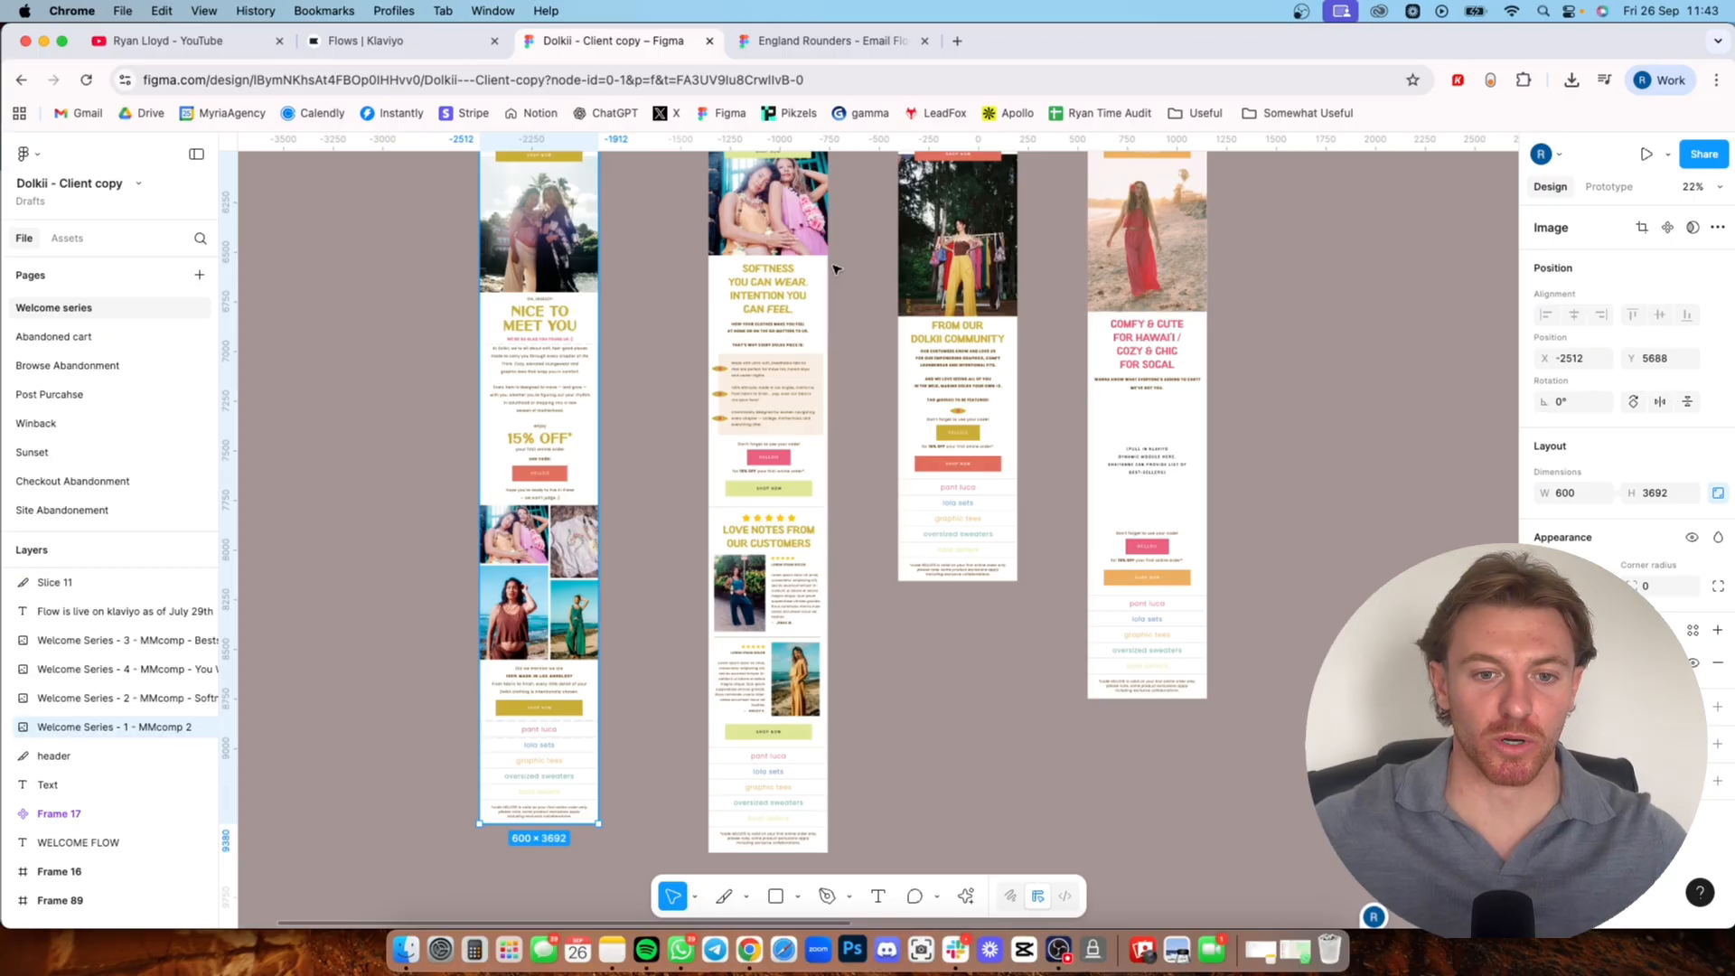
{"action": "scroll", "coordinate": [835, 268], "scroll_direction": "up", "scroll_amount": 5}
- Check the YouTube channel page and the Klaviyo flows list, and return to the Dolkii welcome series design in Figma
{"action": "key", "text": "super+1"}
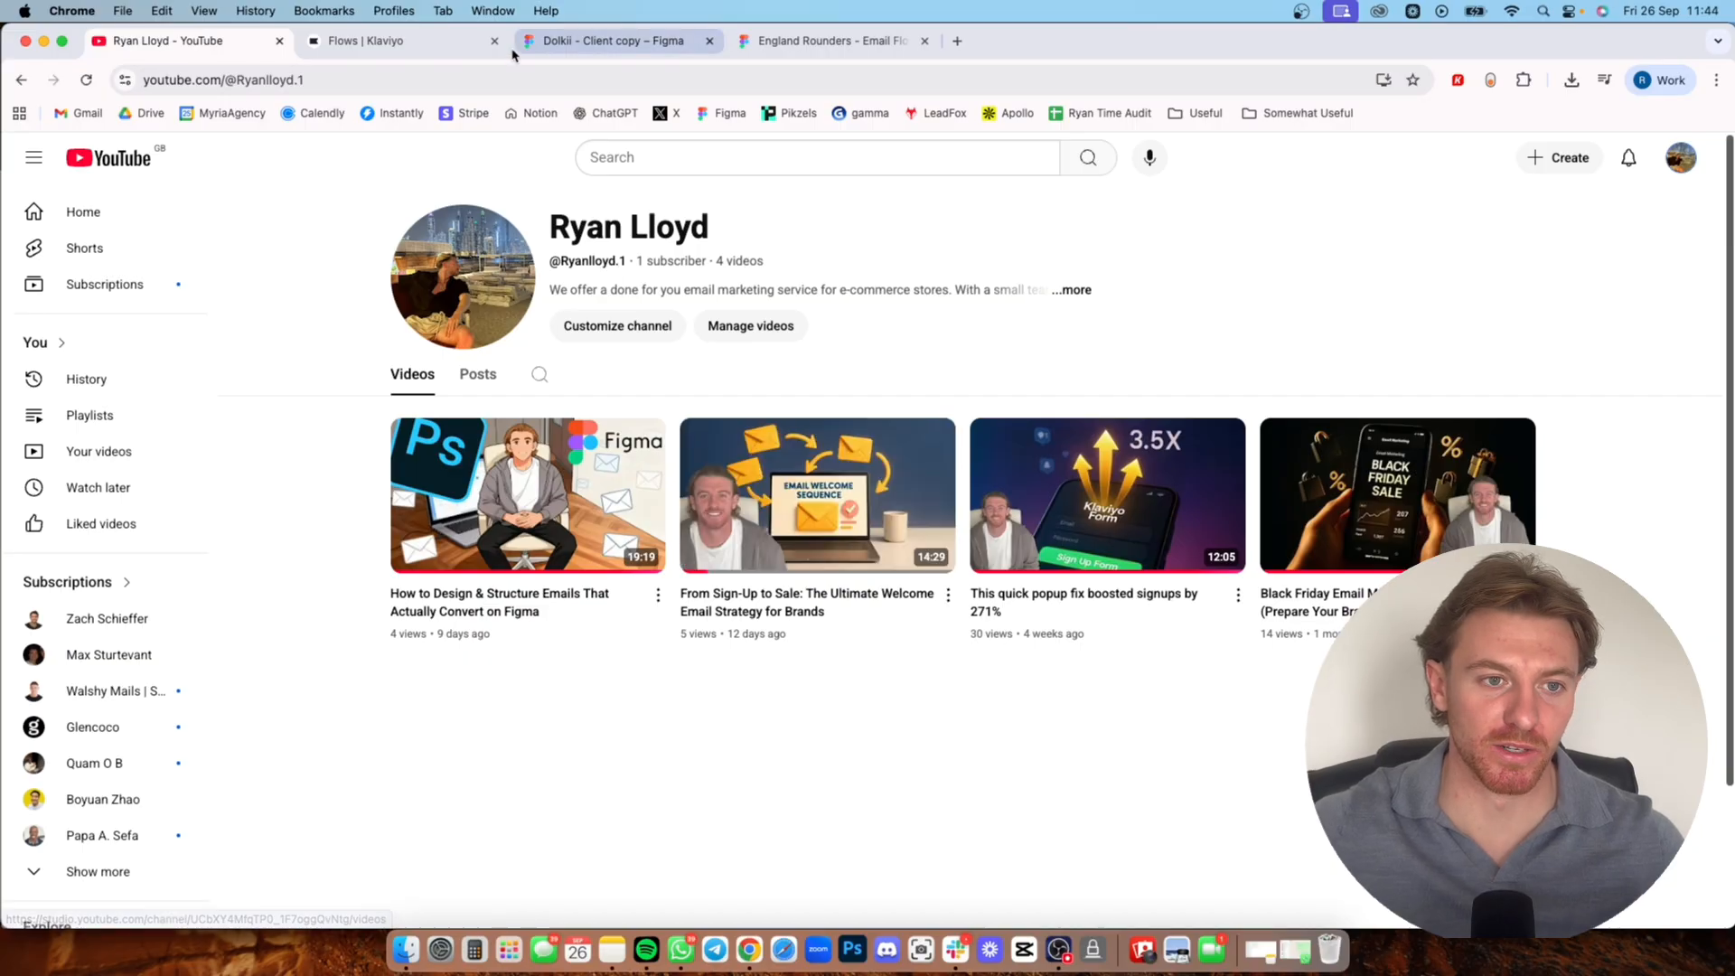
{"action": "left_click", "coordinate": [406, 48]}
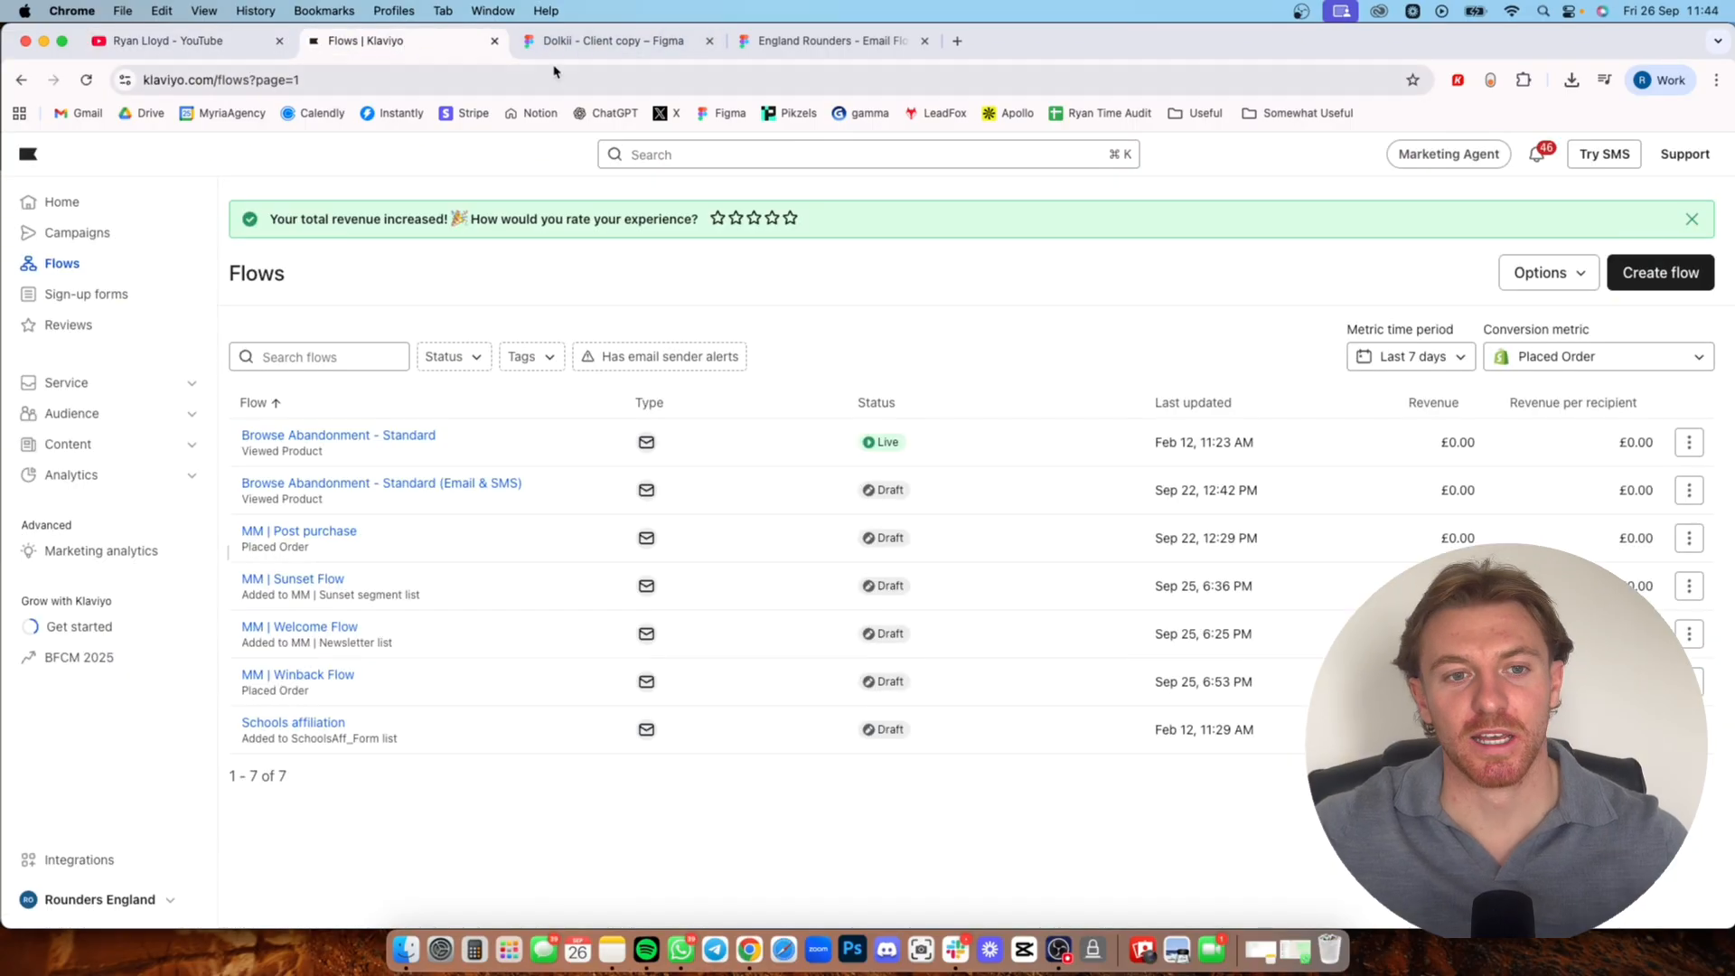
{"action": "left_click", "coordinate": [603, 53]}
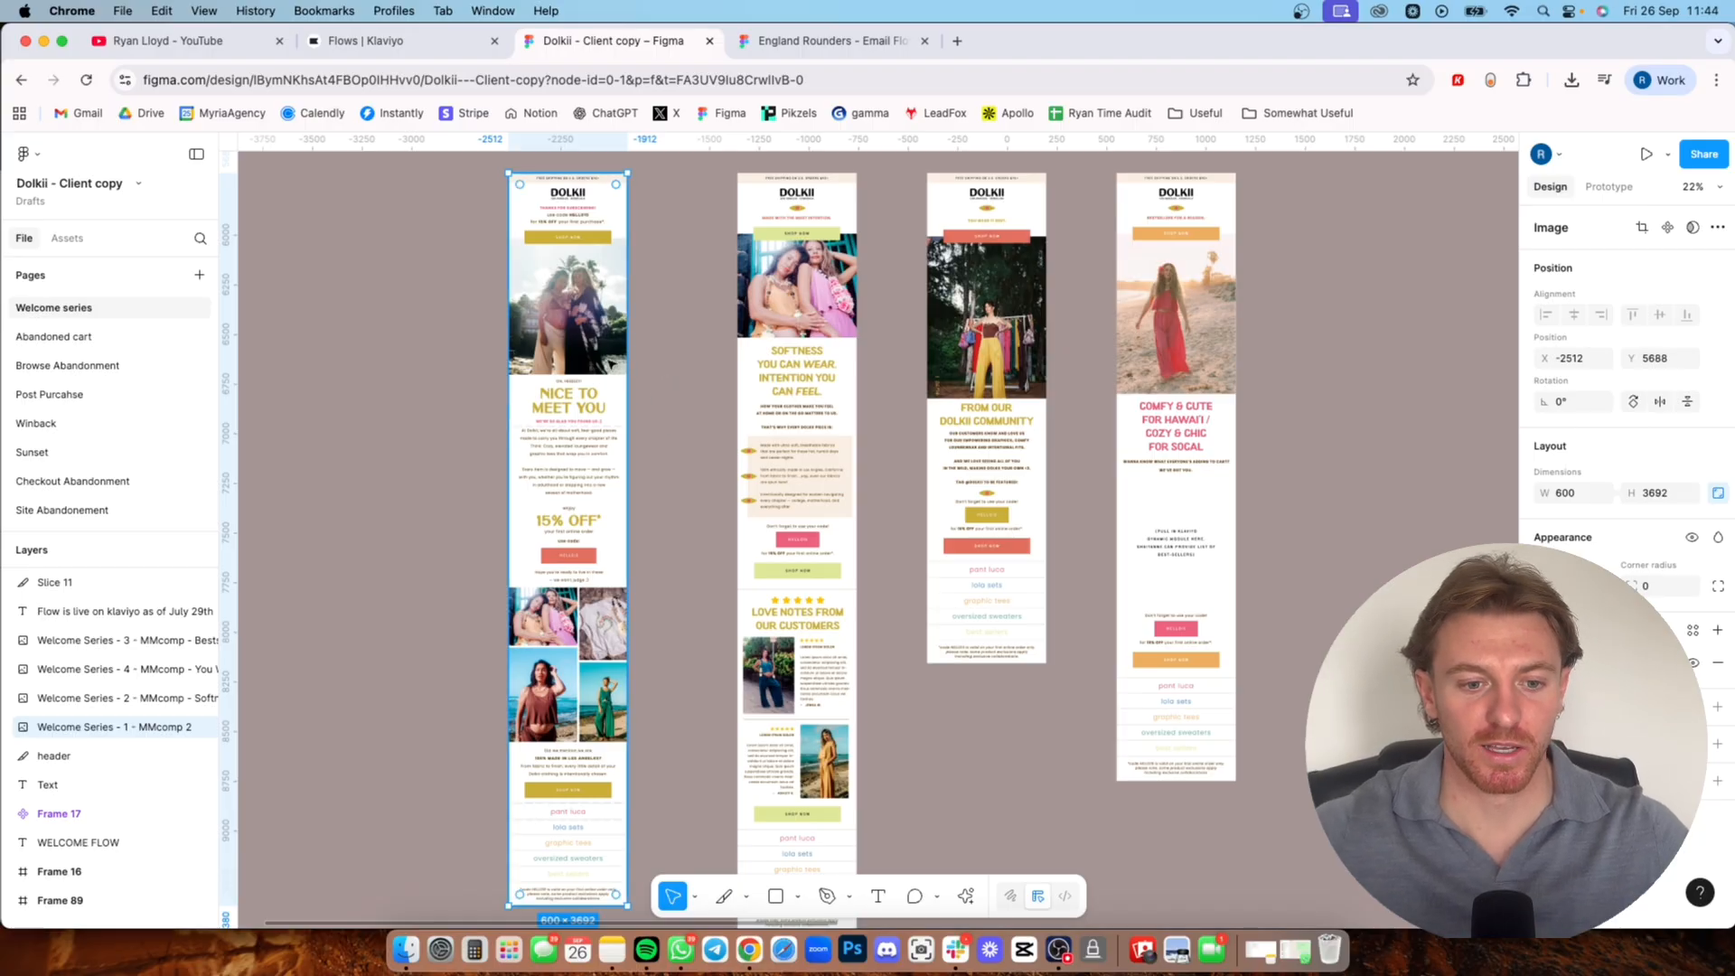
- Examine the header, discount code, shop button and hero image of the first Dolkii welcome email
{"action": "left_click_drag", "start_coordinate": [860, 407], "coordinate": [887, 433]}
{"action": "left_click_drag", "start_coordinate": [734, 534], "coordinate": [710, 560]}
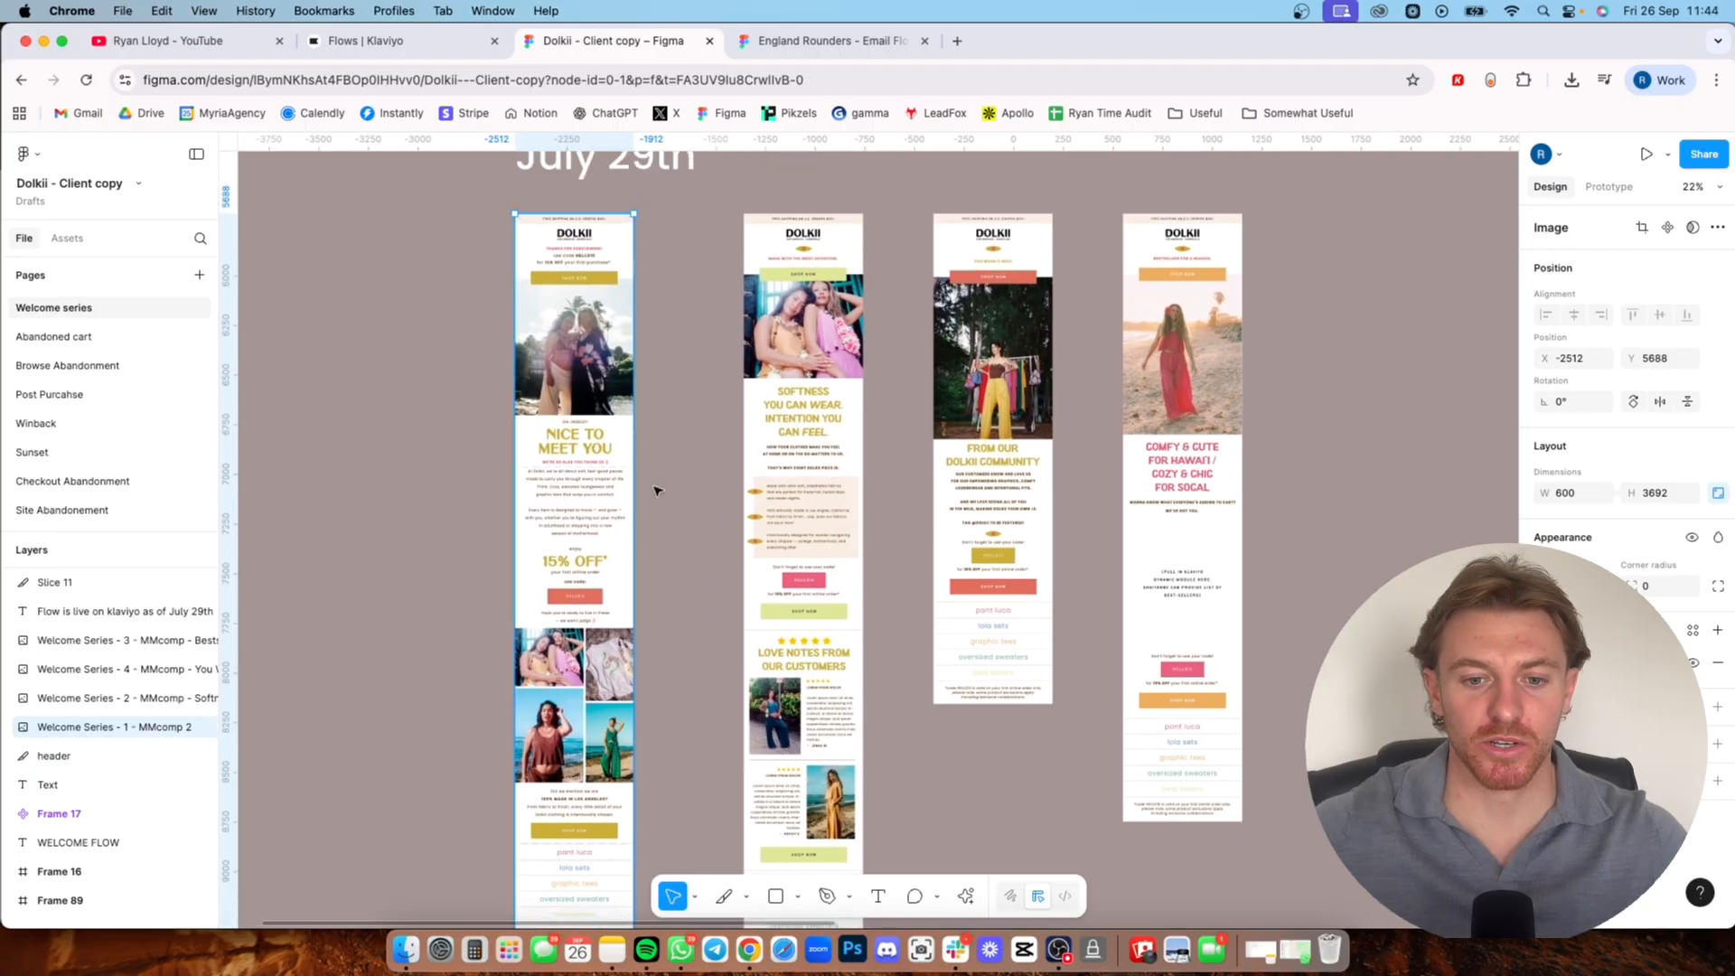
{"action": "left_click_drag", "start_coordinate": [572, 573], "coordinate": [571, 513]}
{"action": "scroll", "coordinate": [795, 415], "scroll_direction": "up", "scroll_amount": 3}
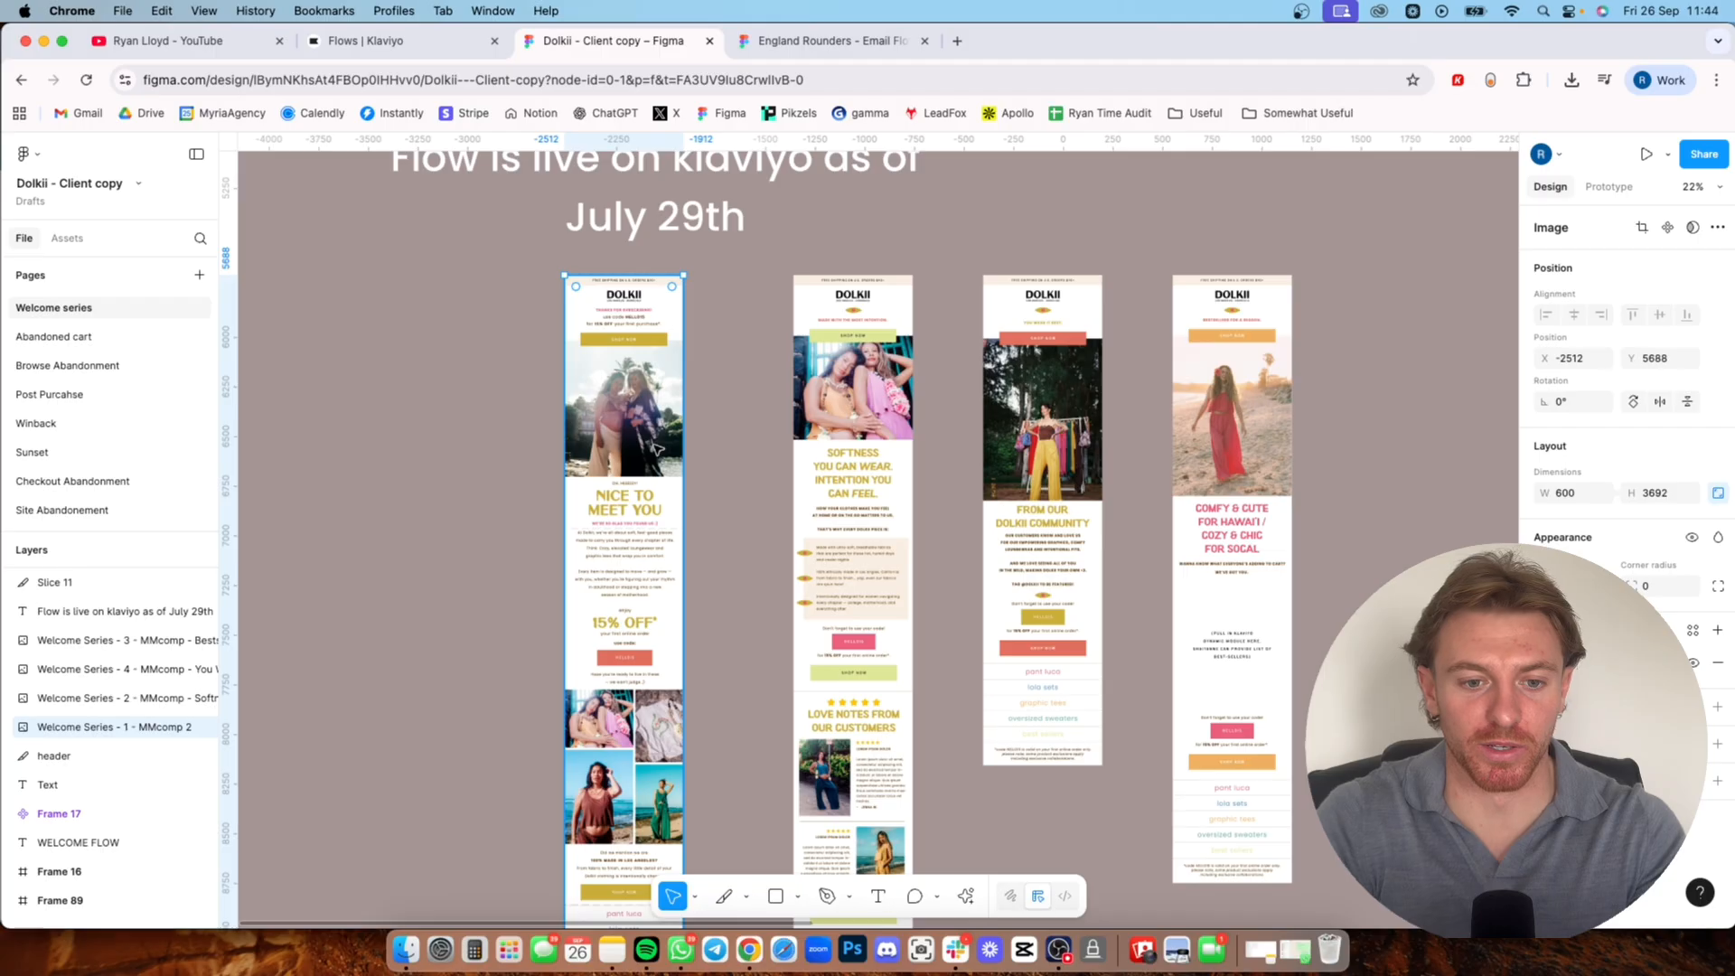
{"action": "scroll", "coordinate": [657, 447], "scroll_direction": "up", "scroll_amount": 2}
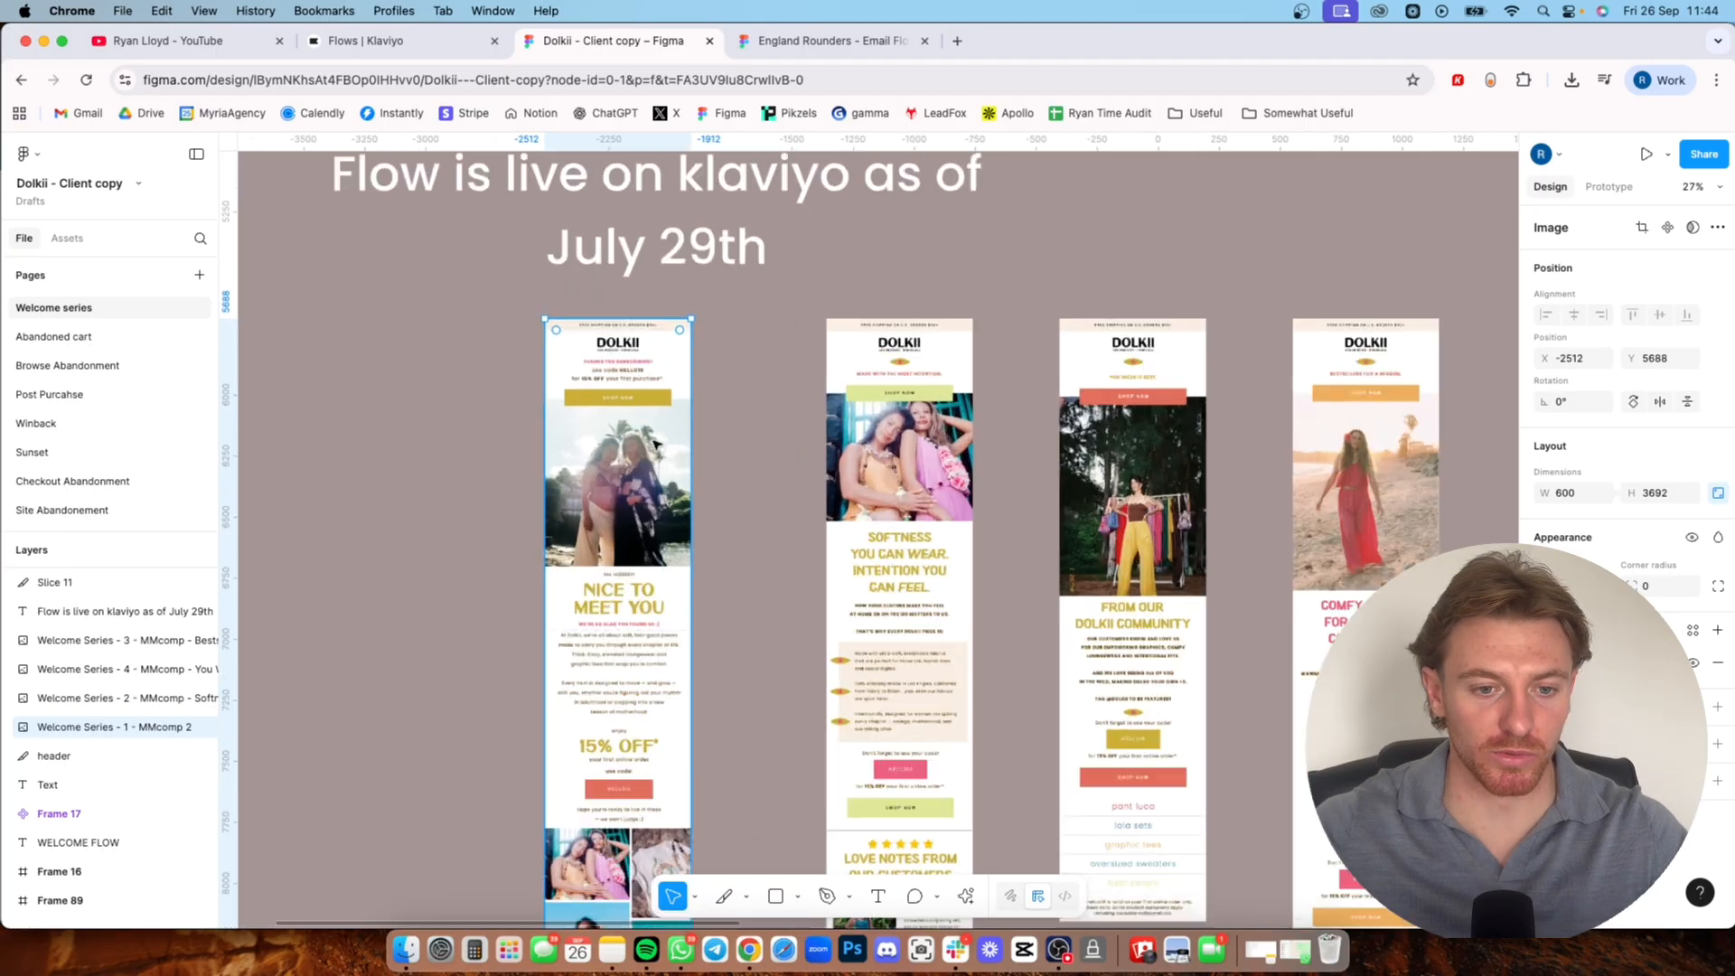
{"action": "scroll", "coordinate": [657, 445], "scroll_direction": "up", "scroll_amount": 5}
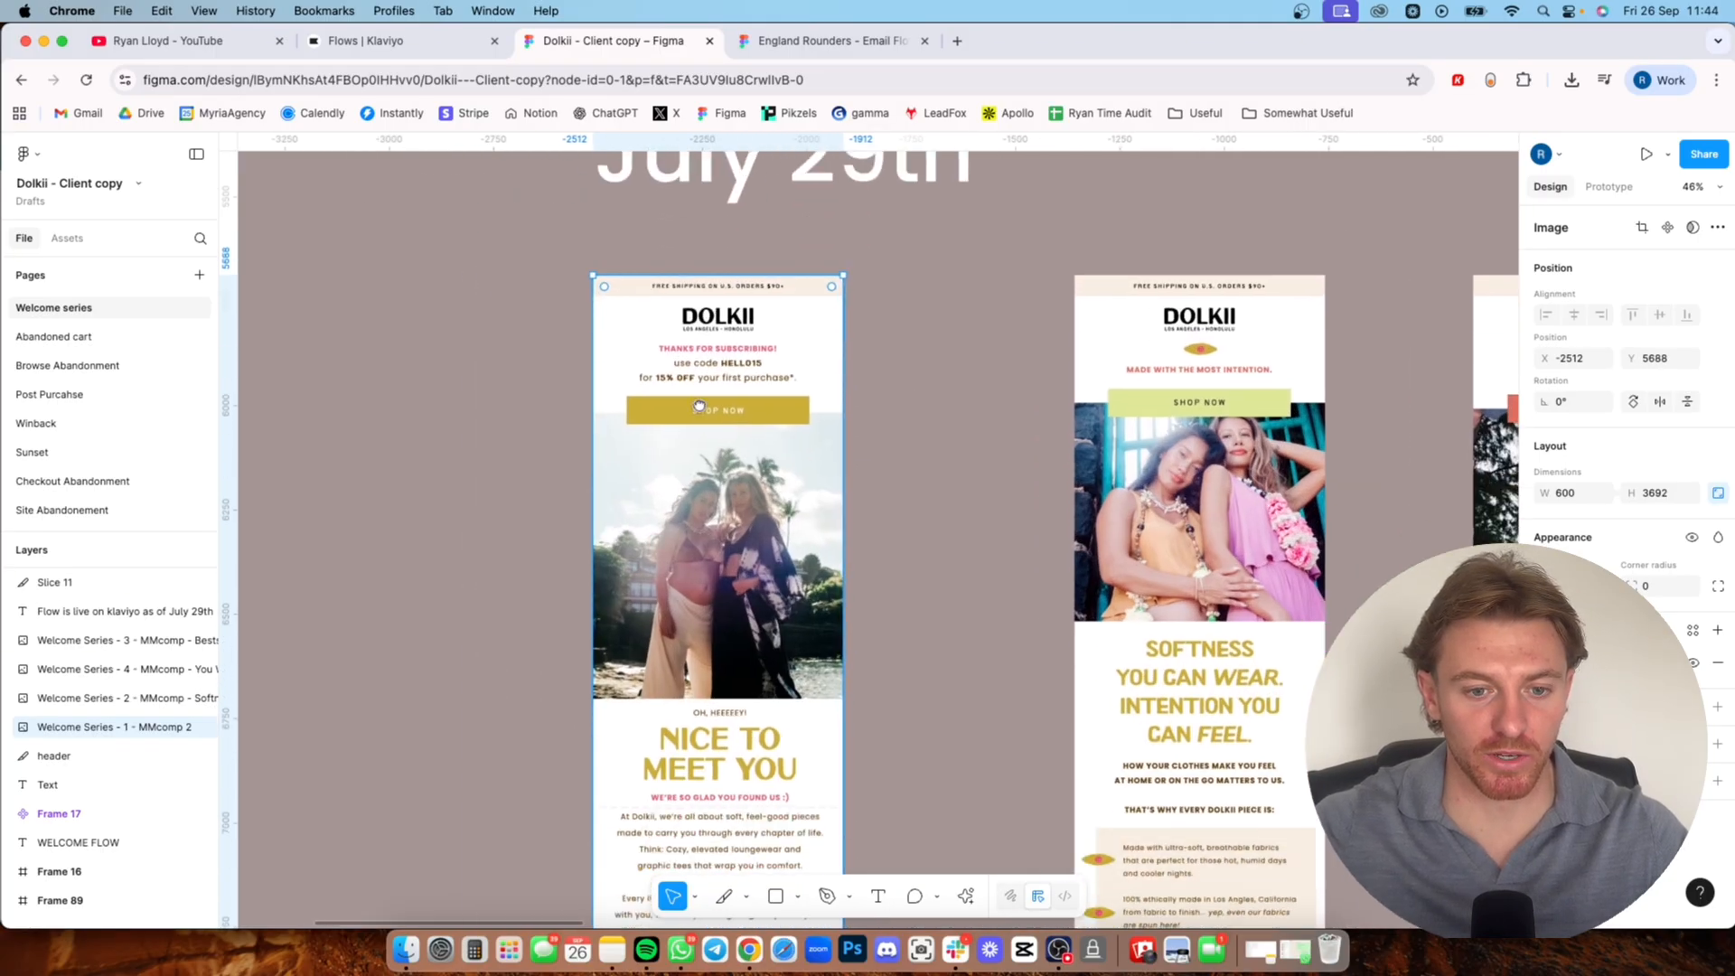
{"action": "scroll", "coordinate": [698, 406], "scroll_direction": "down", "scroll_amount": 3}
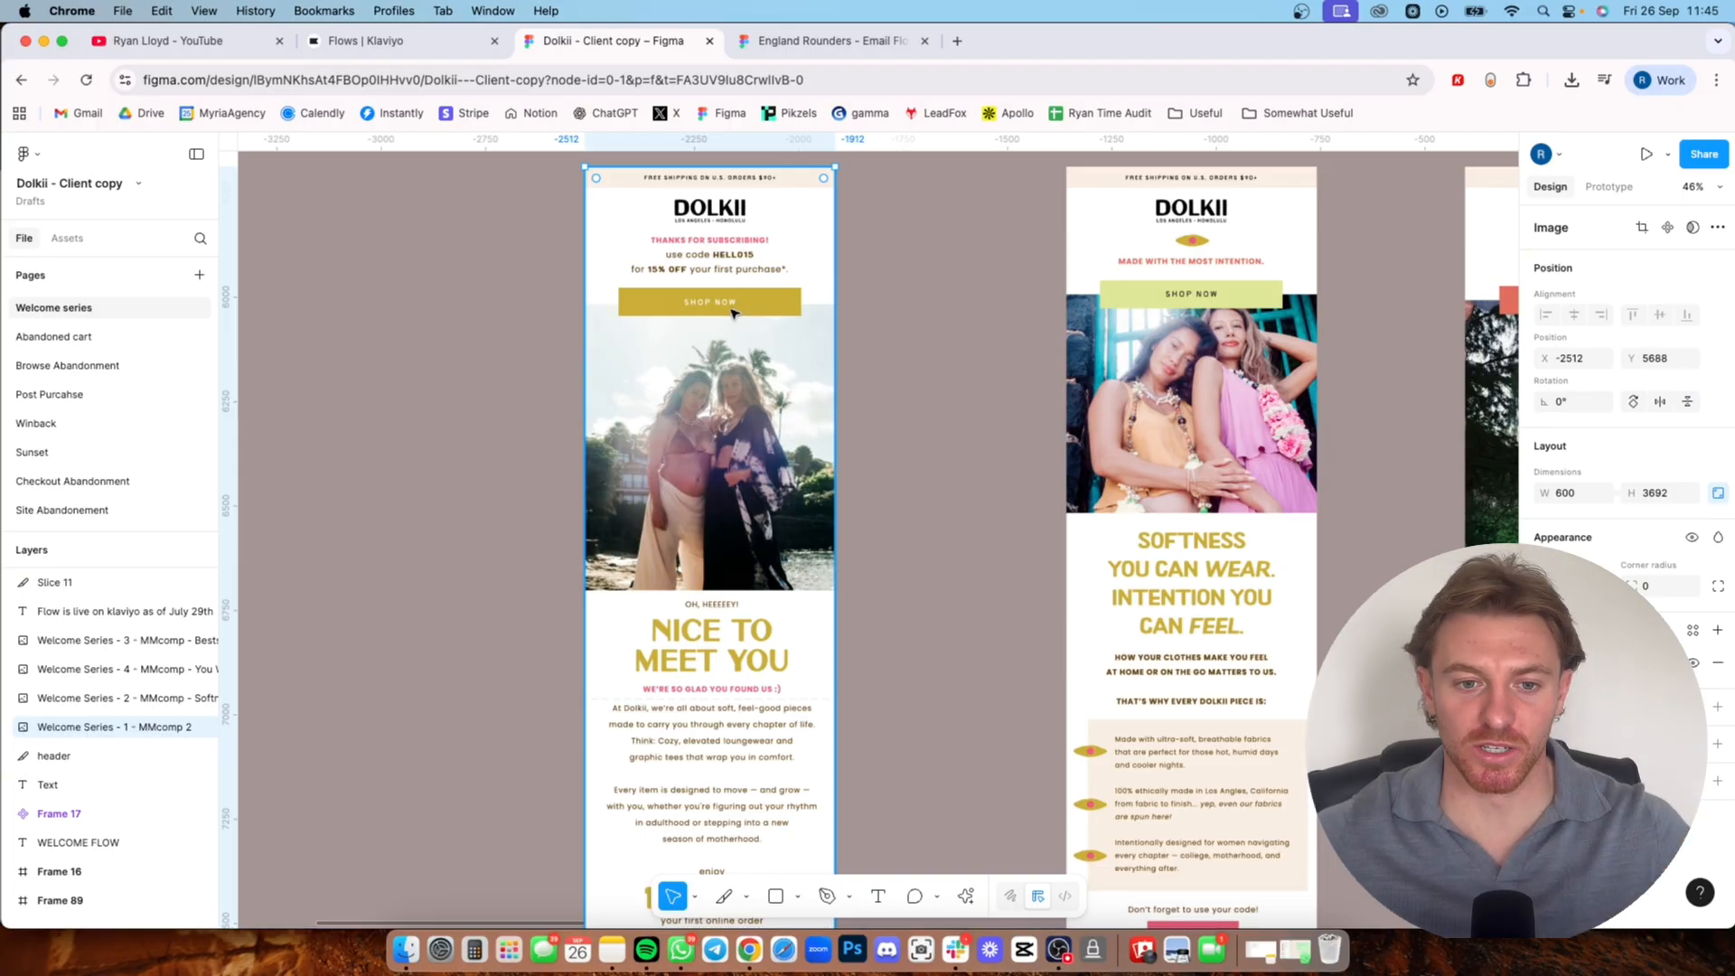
- Examine the first email's "Nice to meet you" introduction, 15% off offer, image grid and footer links
{"action": "scroll", "coordinate": [732, 312], "scroll_direction": "down", "scroll_amount": 5}
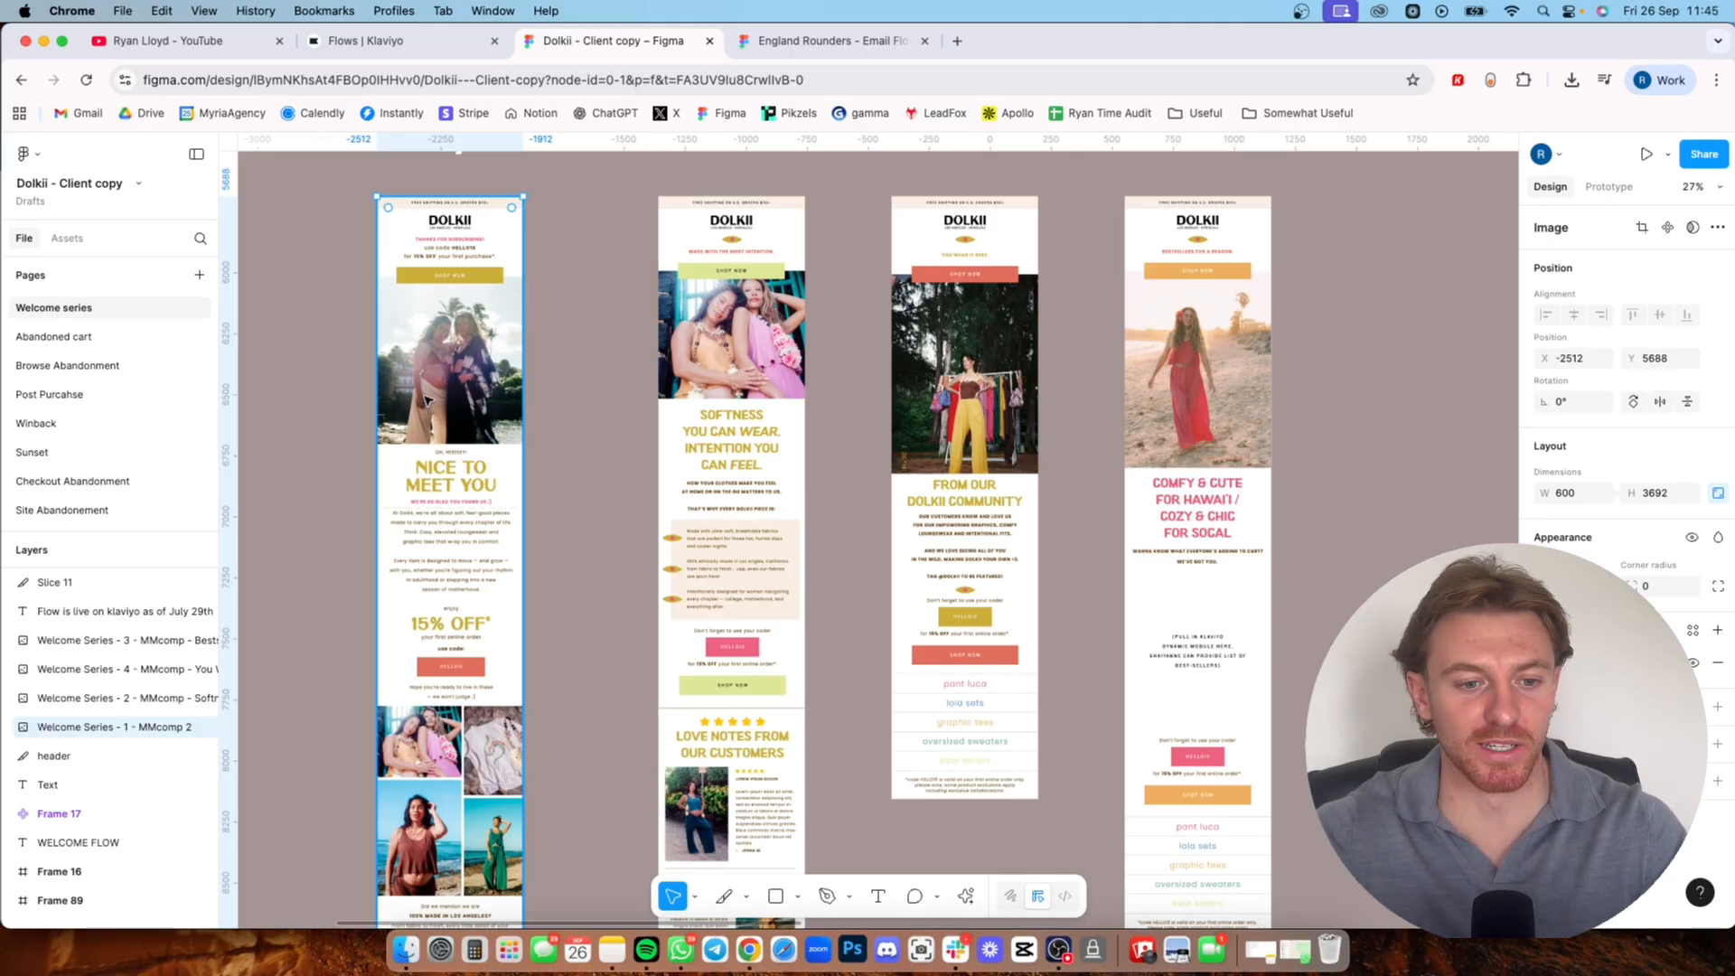
{"action": "scroll", "coordinate": [499, 555], "scroll_direction": "down", "scroll_amount": 3}
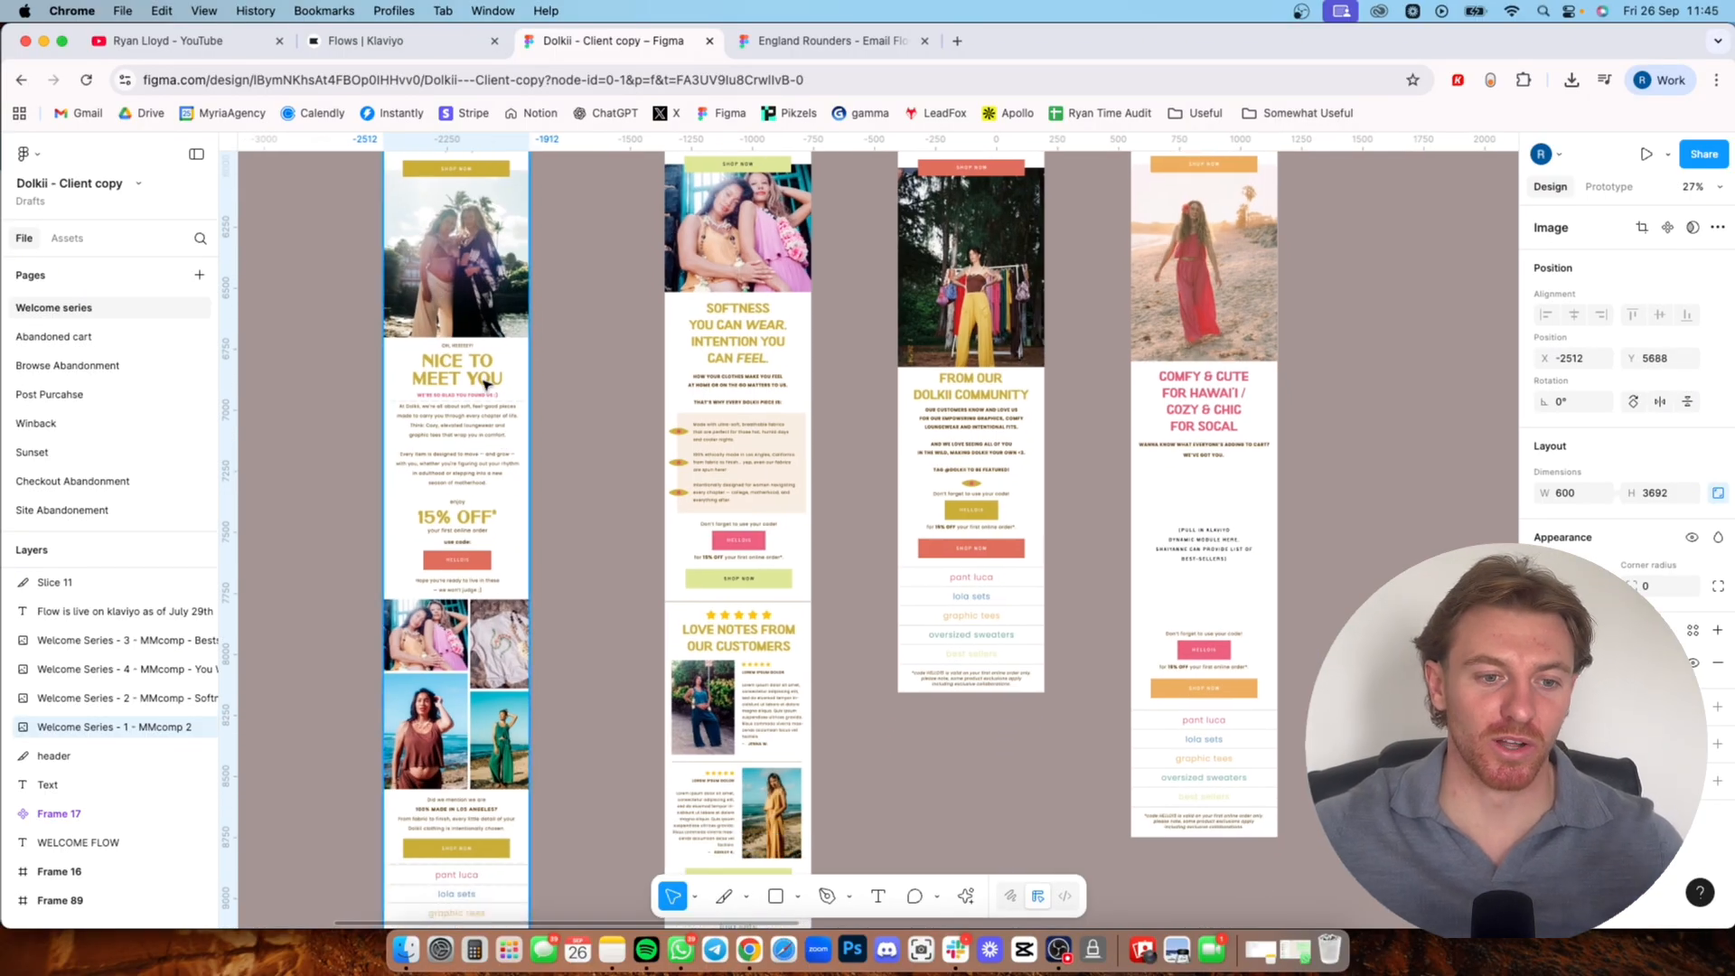
{"action": "scroll", "coordinate": [486, 454], "scroll_direction": "up", "scroll_amount": 5}
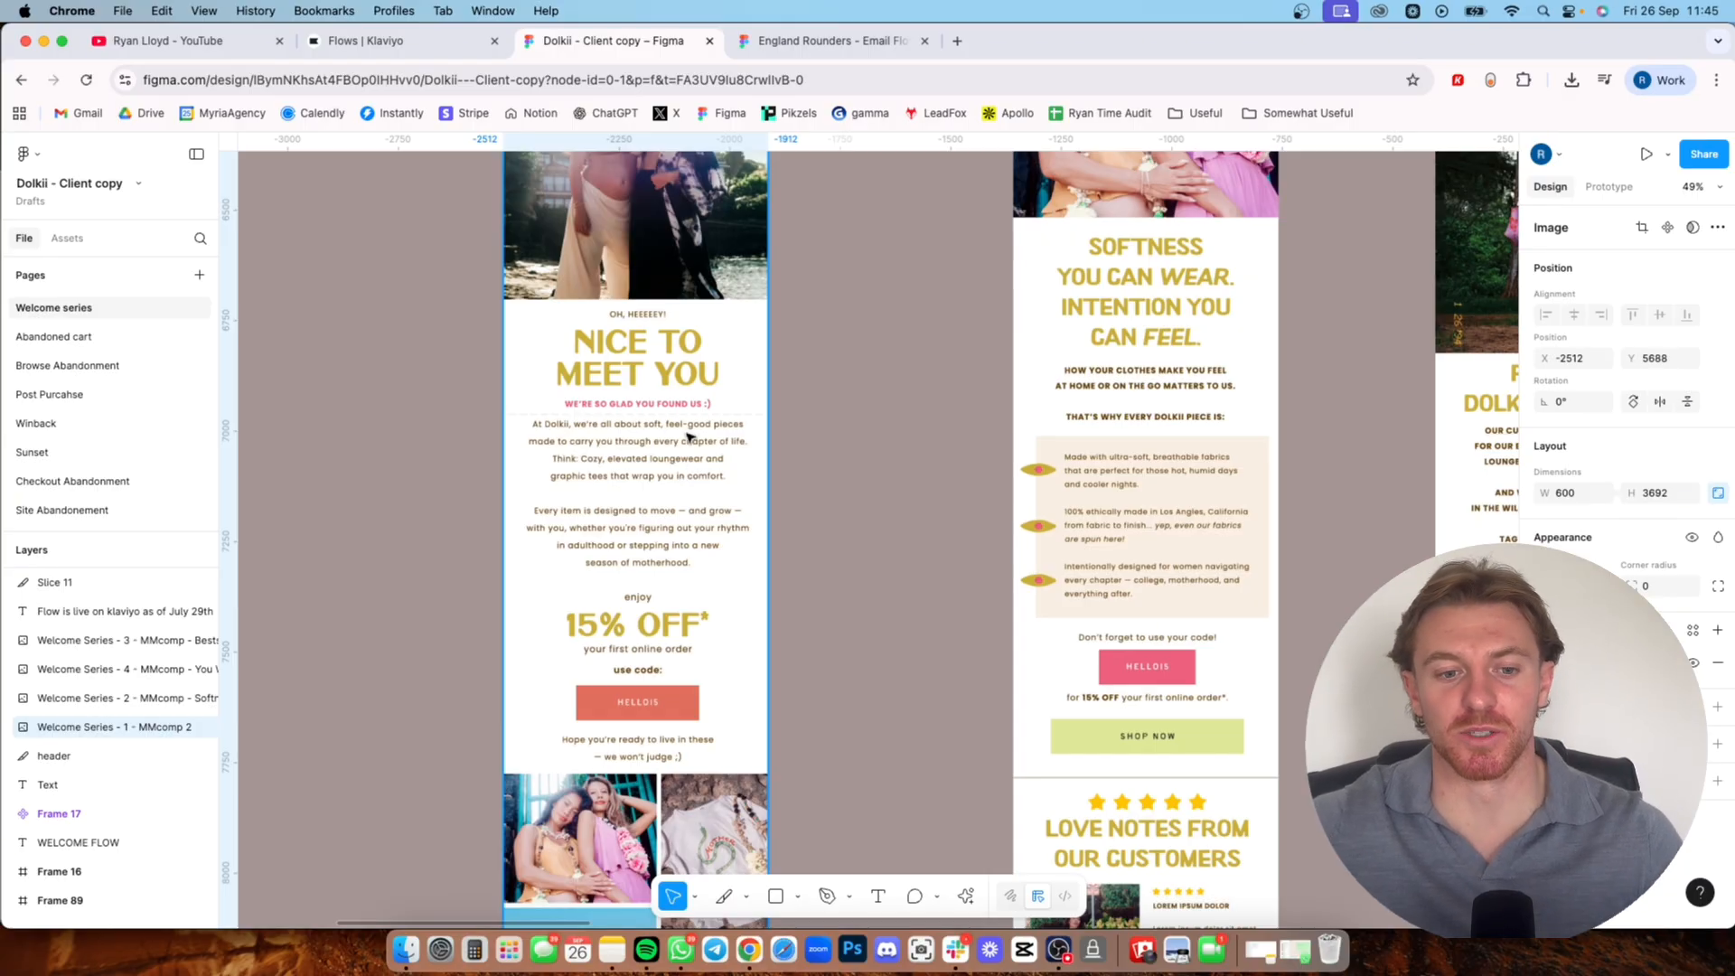
{"action": "scroll", "coordinate": [696, 449], "scroll_direction": "down", "scroll_amount": 3}
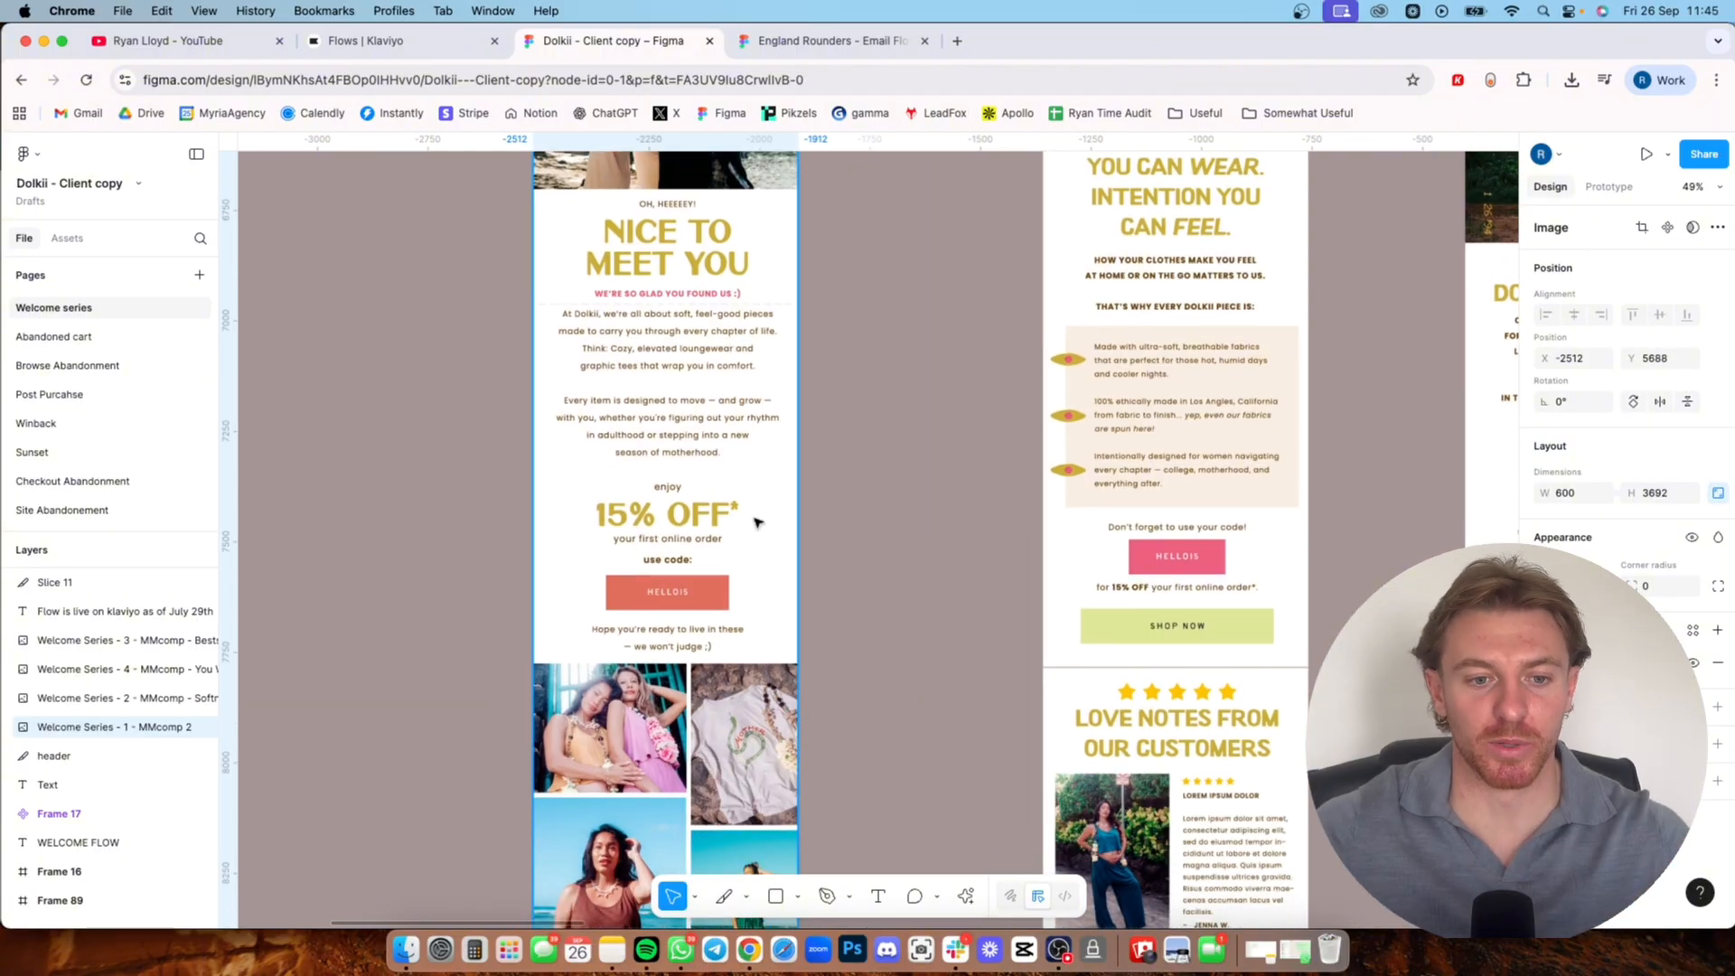
{"action": "scroll", "coordinate": [751, 516], "scroll_direction": "down", "scroll_amount": 5}
{"action": "scroll", "coordinate": [705, 524], "scroll_direction": "down", "scroll_amount": 4}
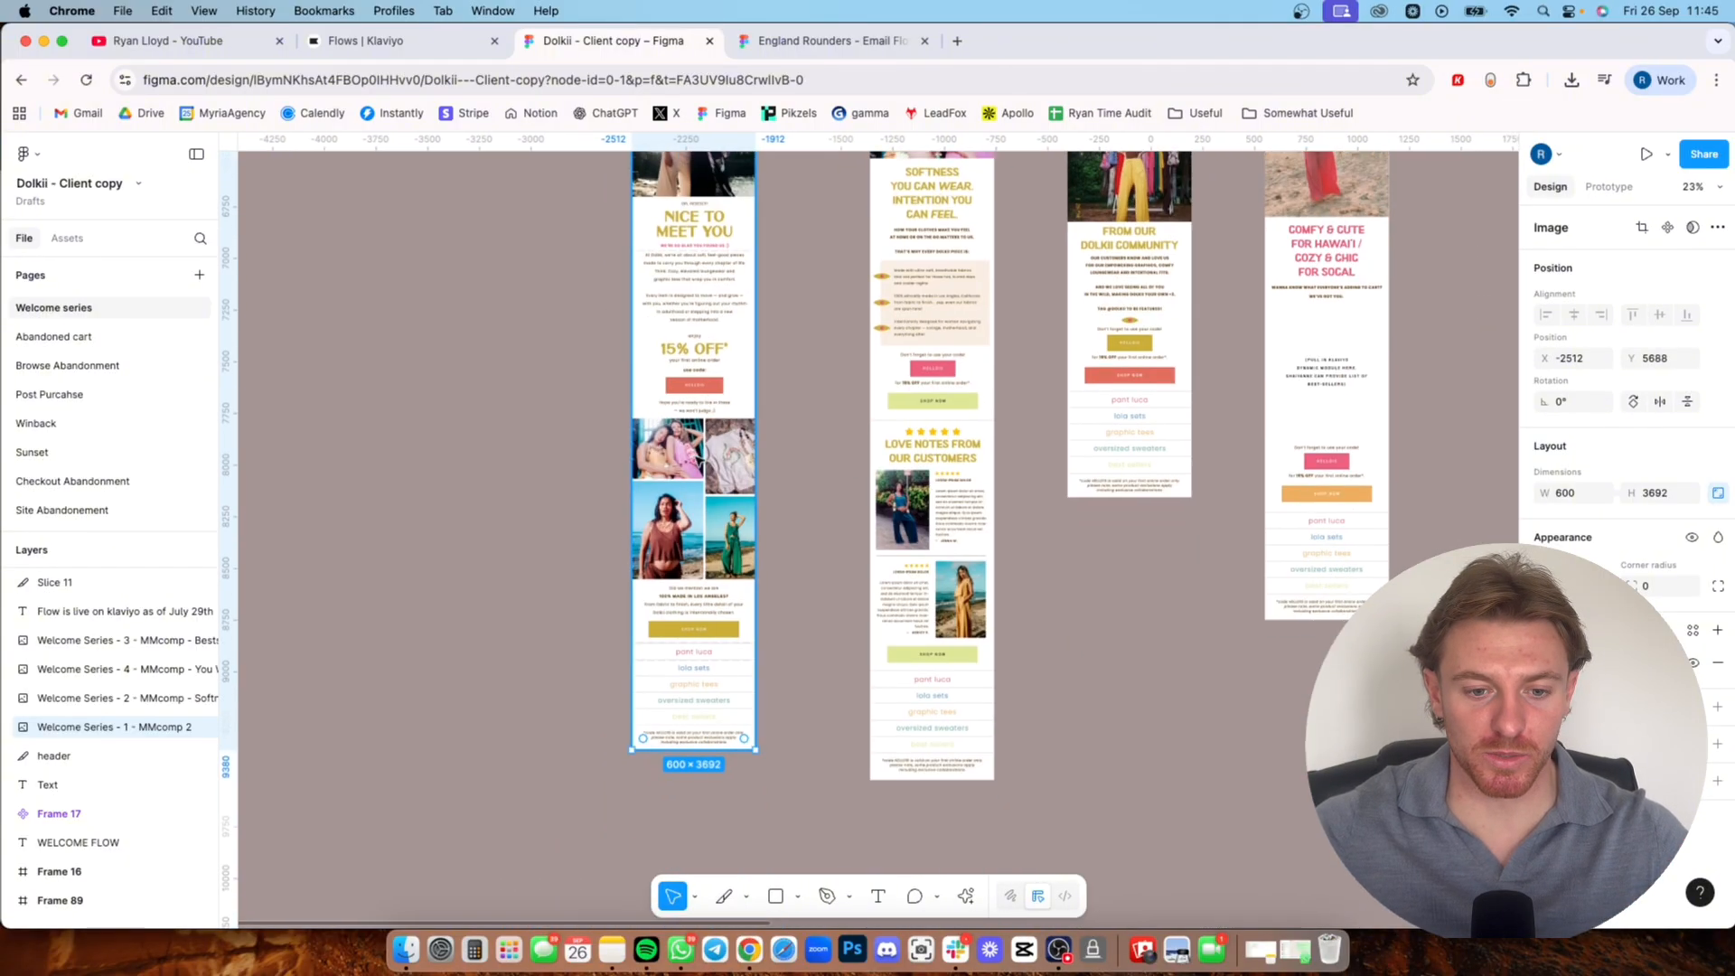
{"action": "scroll", "coordinate": [704, 537], "scroll_direction": "up", "scroll_amount": 5}
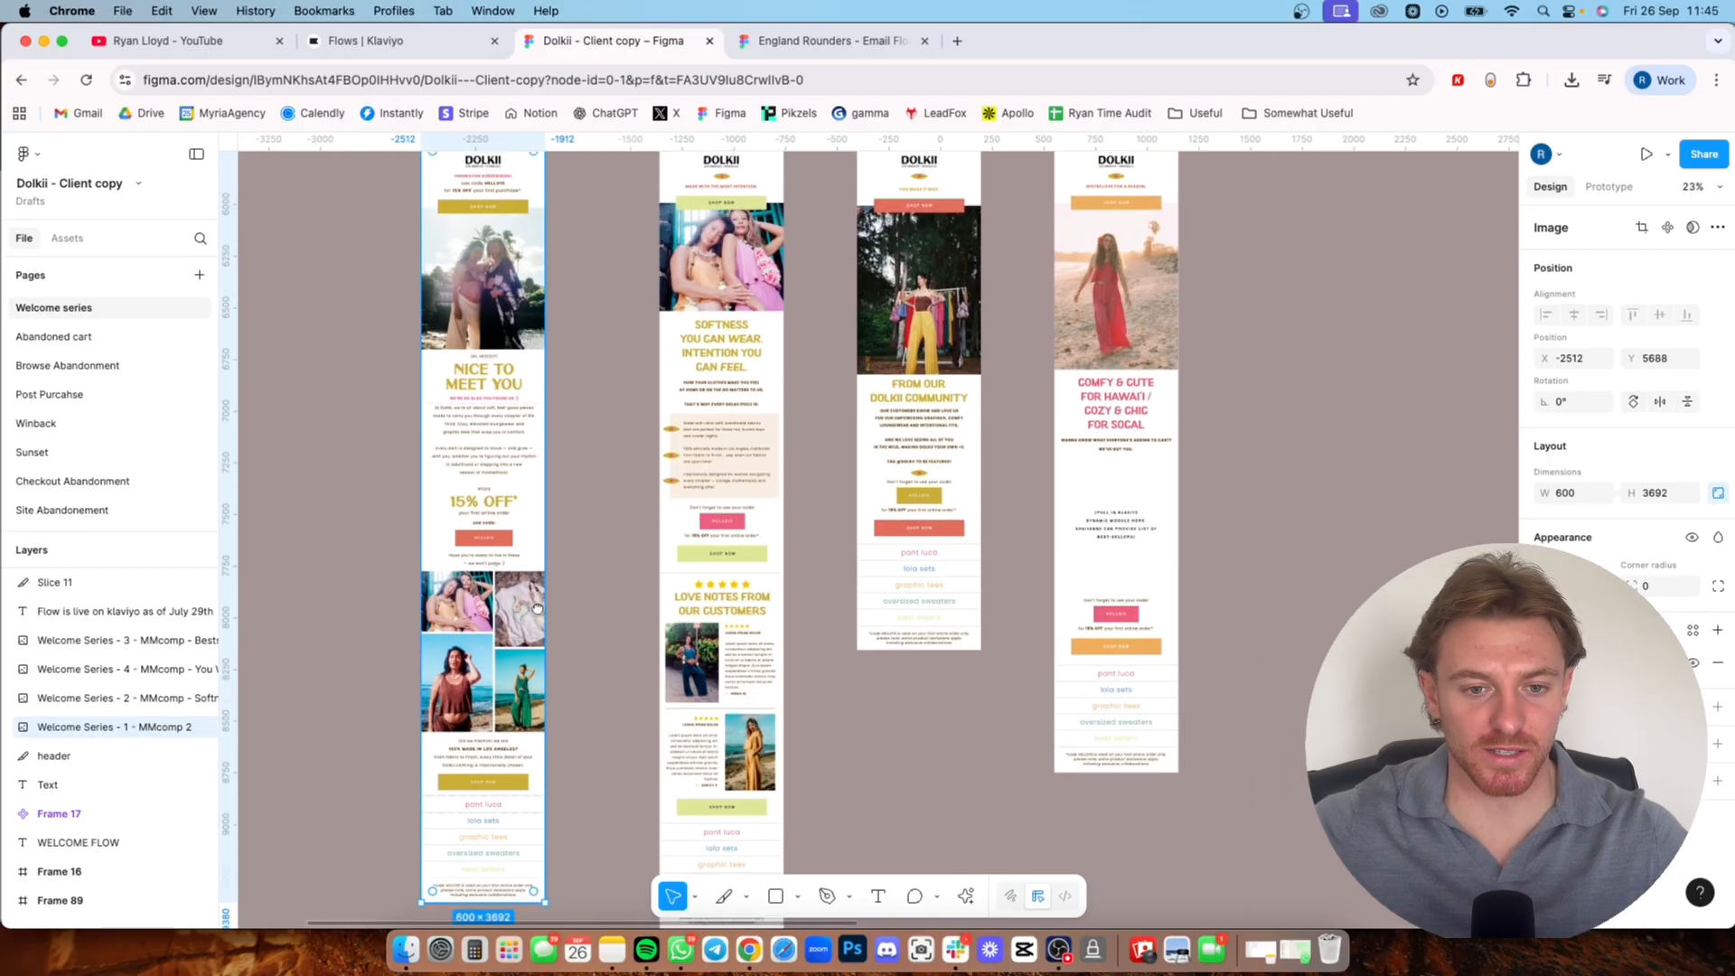
- Examine the second welcome email's hero image, "Softness you can wear" headline, product benefits box and discount code reminder
{"action": "scroll", "coordinate": [703, 533], "scroll_direction": "down", "scroll_amount": 2}
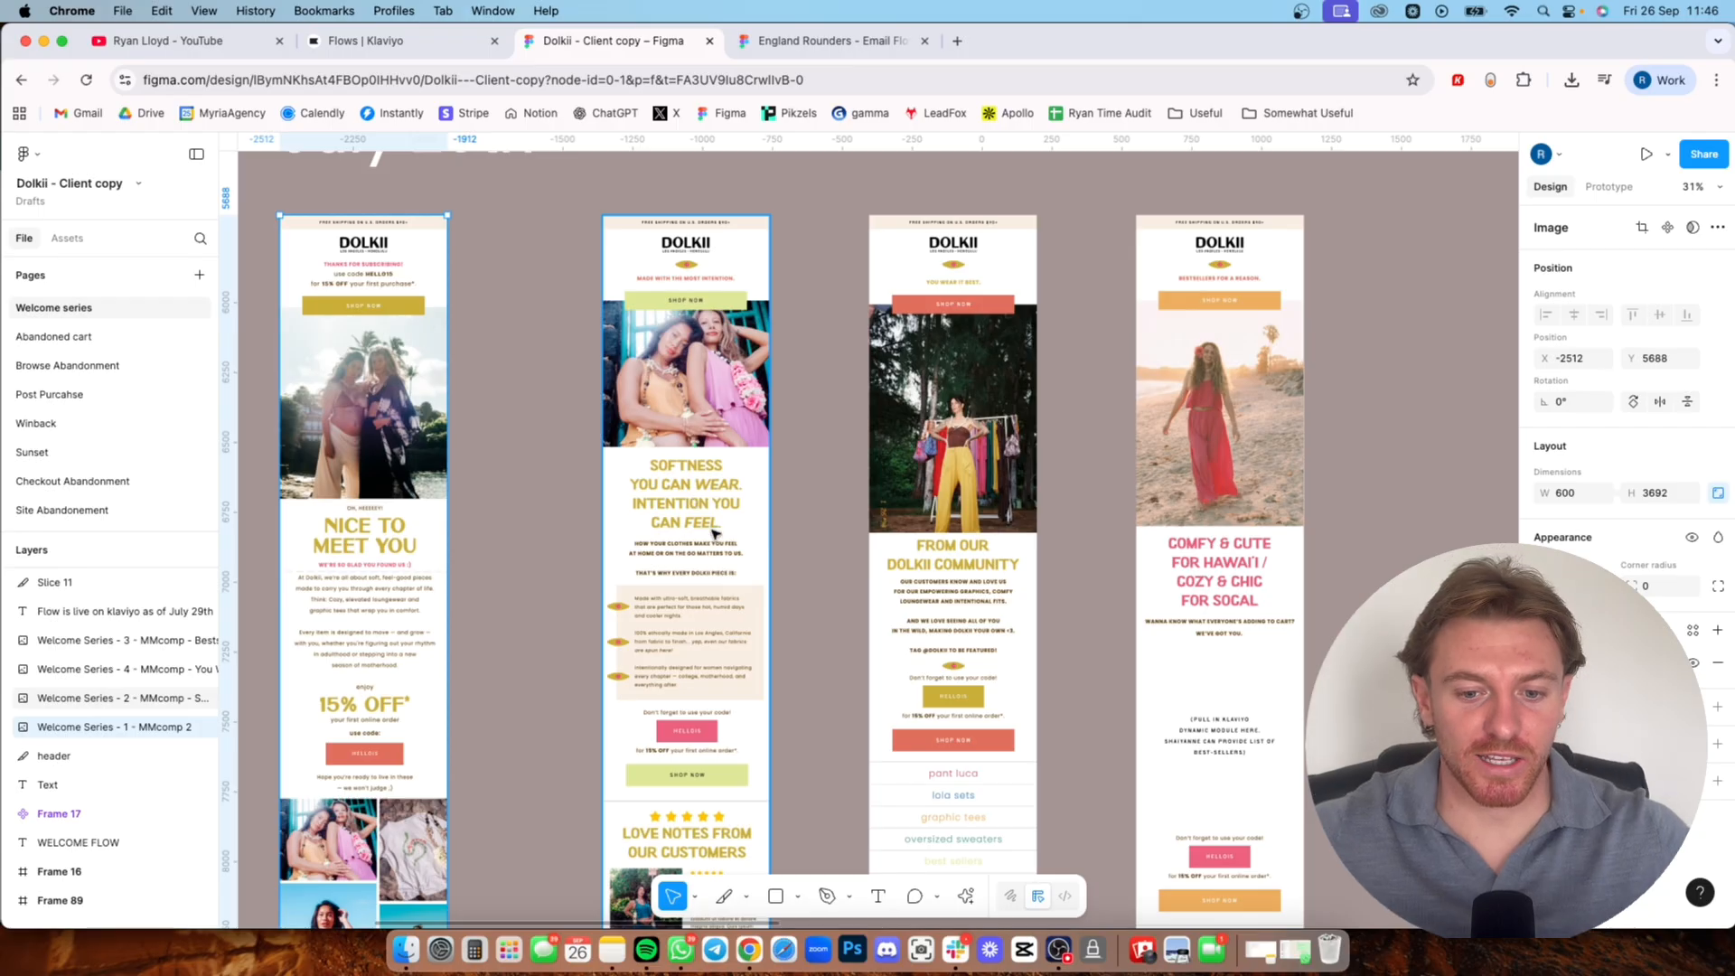
{"action": "scroll", "coordinate": [700, 524], "scroll_direction": "up", "scroll_amount": 2}
{"action": "scroll", "coordinate": [732, 431], "scroll_direction": "down", "scroll_amount": 2}
{"action": "scroll", "coordinate": [730, 430], "scroll_direction": "up", "scroll_amount": 4}
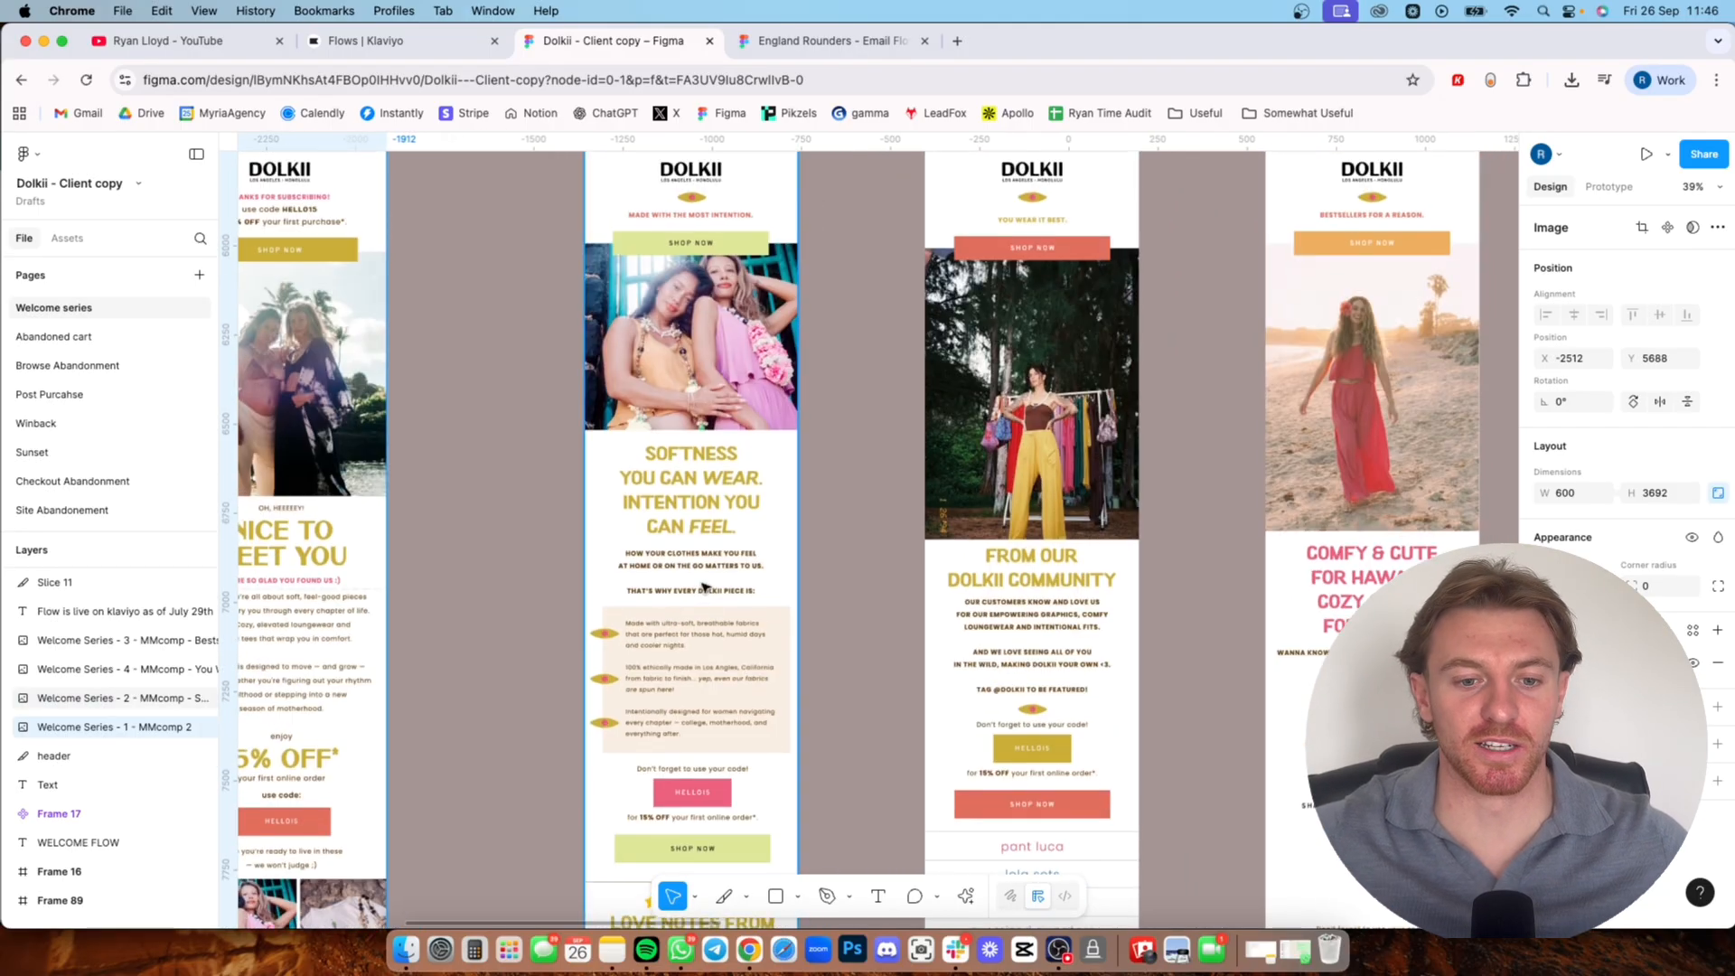
{"action": "scroll", "coordinate": [726, 586], "scroll_direction": "down", "scroll_amount": 3}
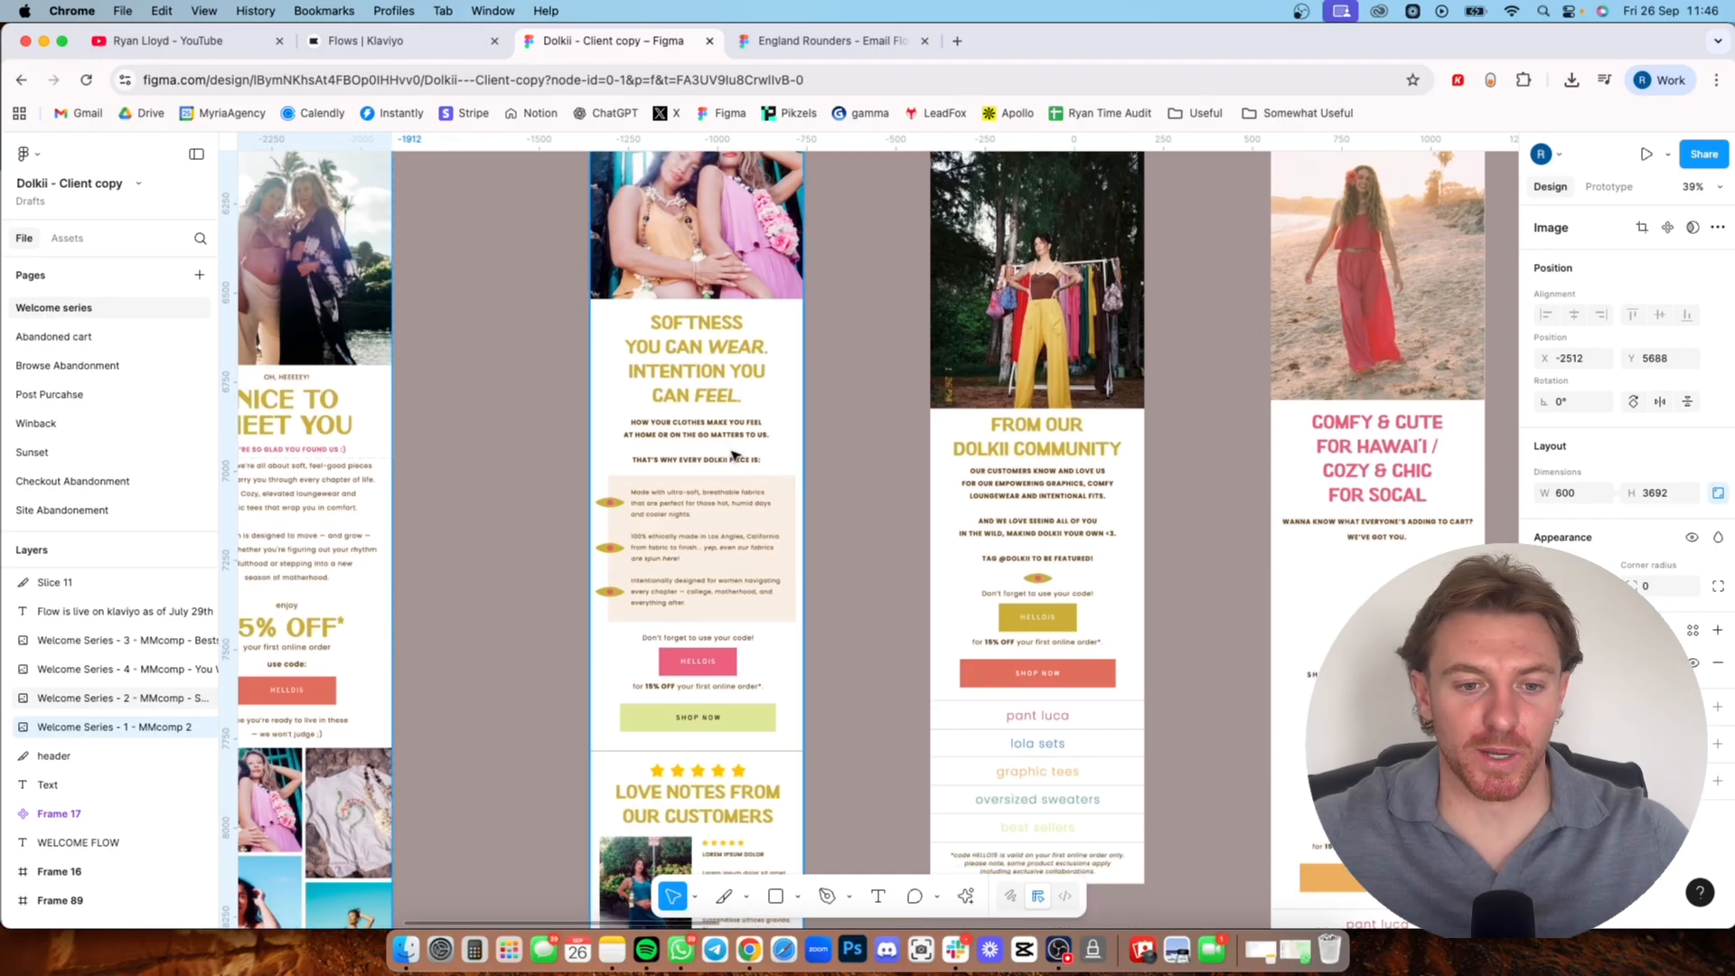
{"action": "scroll", "coordinate": [732, 456], "scroll_direction": "down", "scroll_amount": 1}
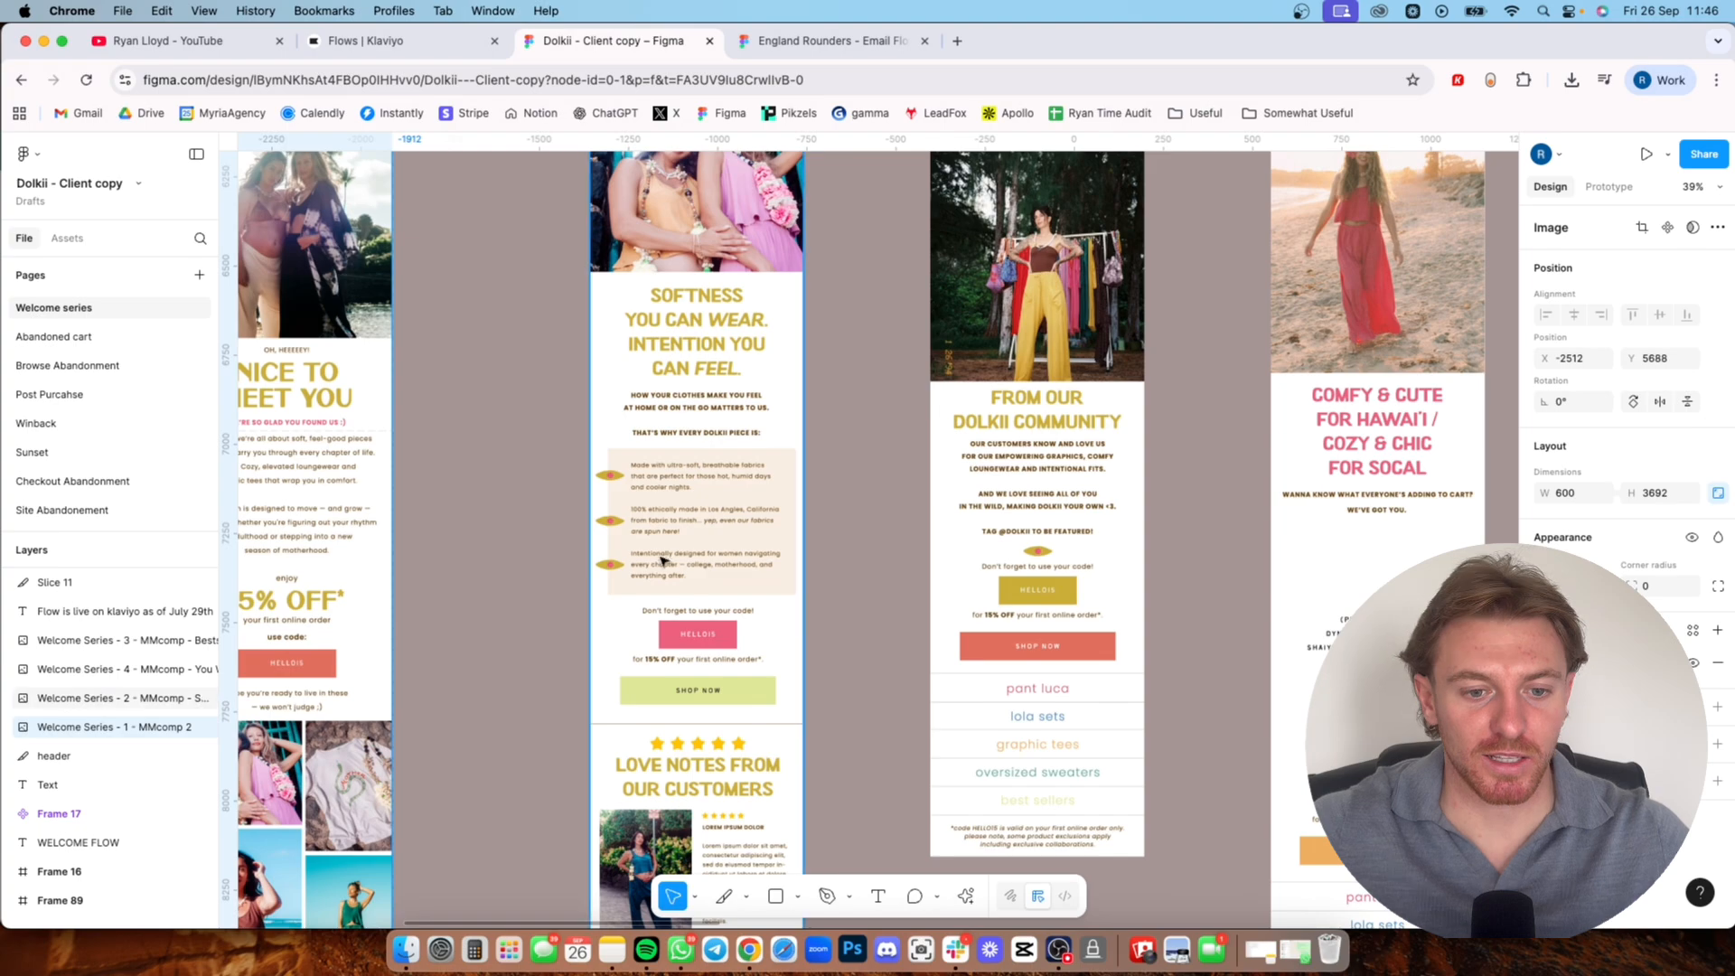
{"action": "scroll", "coordinate": [664, 560], "scroll_direction": "down", "scroll_amount": 2}
{"action": "scroll", "coordinate": [650, 468], "scroll_direction": "up", "scroll_amount": 3}
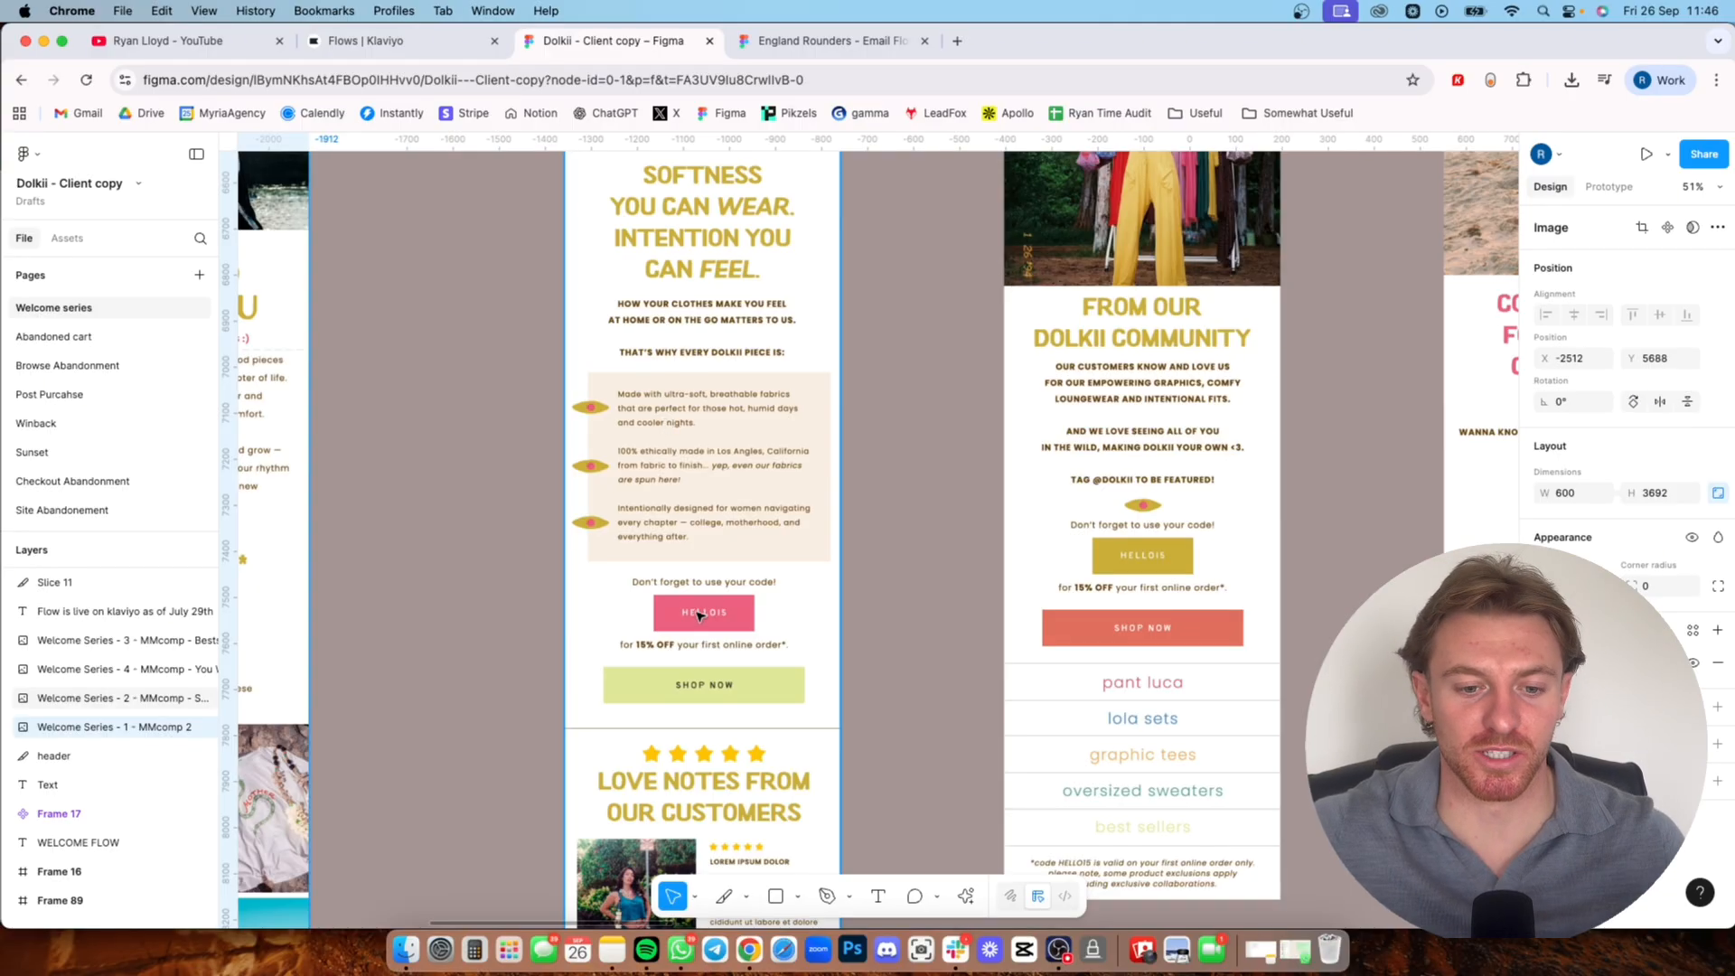
- Examine the "Love notes from our customers" review section in the second welcome email
{"action": "scroll", "coordinate": [701, 615], "scroll_direction": "down", "scroll_amount": 3}
{"action": "scroll", "coordinate": [727, 397], "scroll_direction": "down", "scroll_amount": 5}
{"action": "scroll", "coordinate": [727, 361], "scroll_direction": "down", "scroll_amount": 4}
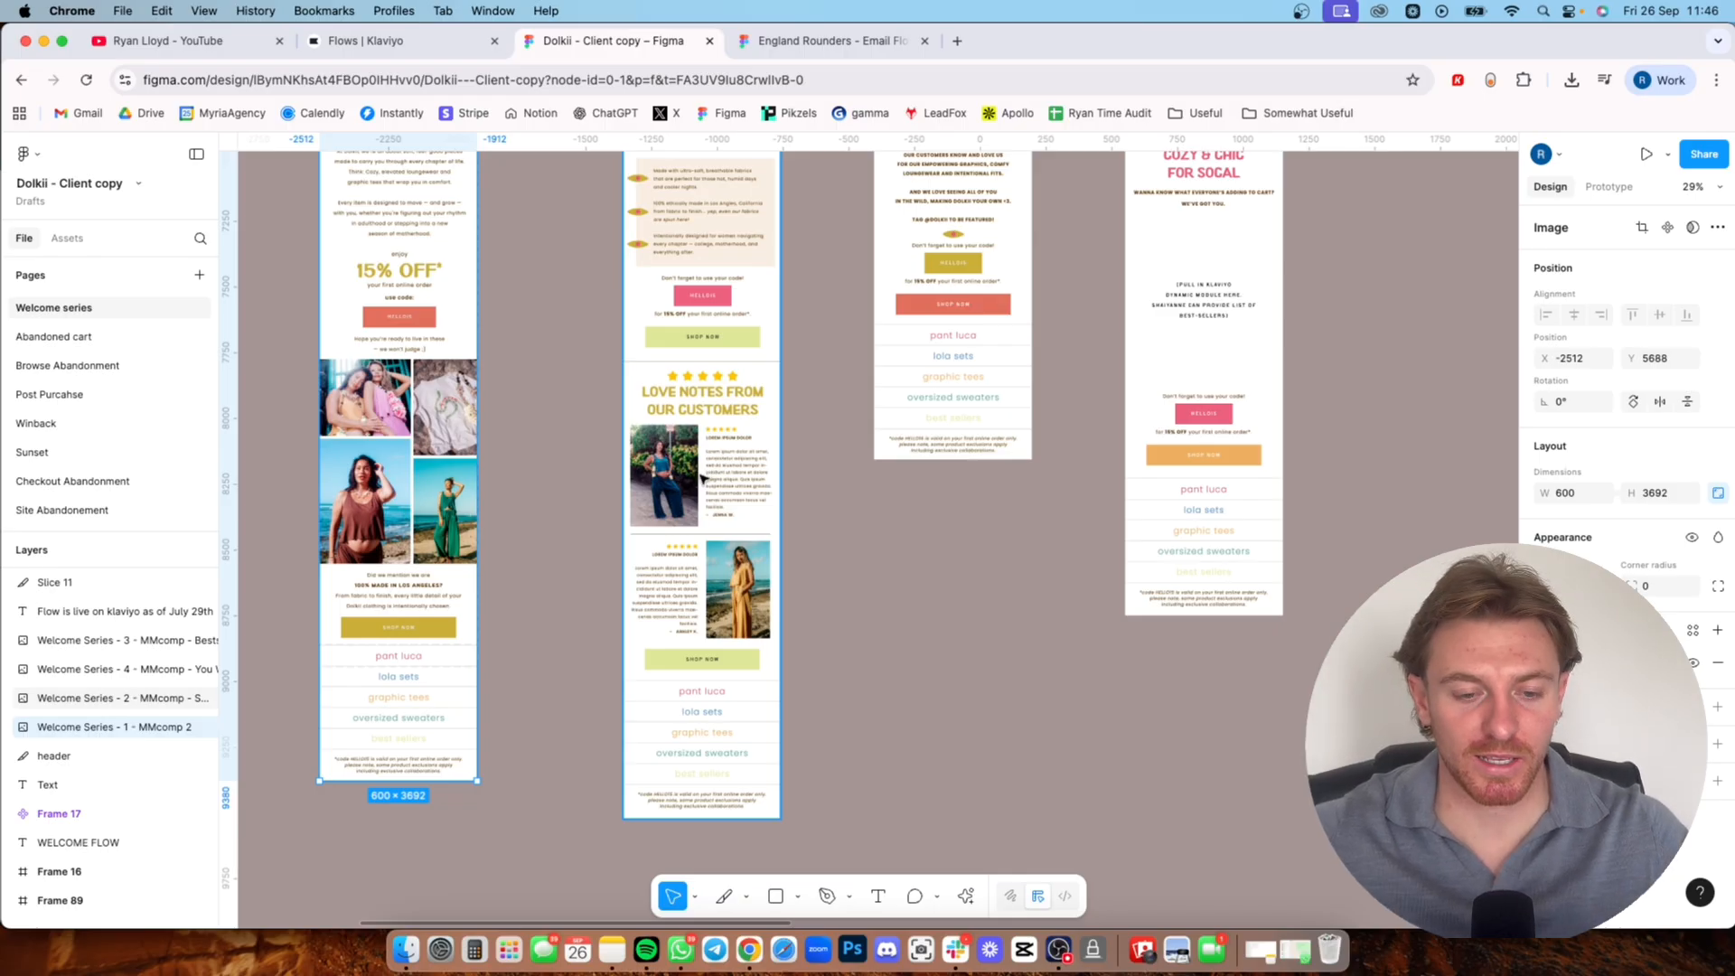
{"action": "scroll", "coordinate": [702, 475], "scroll_direction": "up", "scroll_amount": 3}
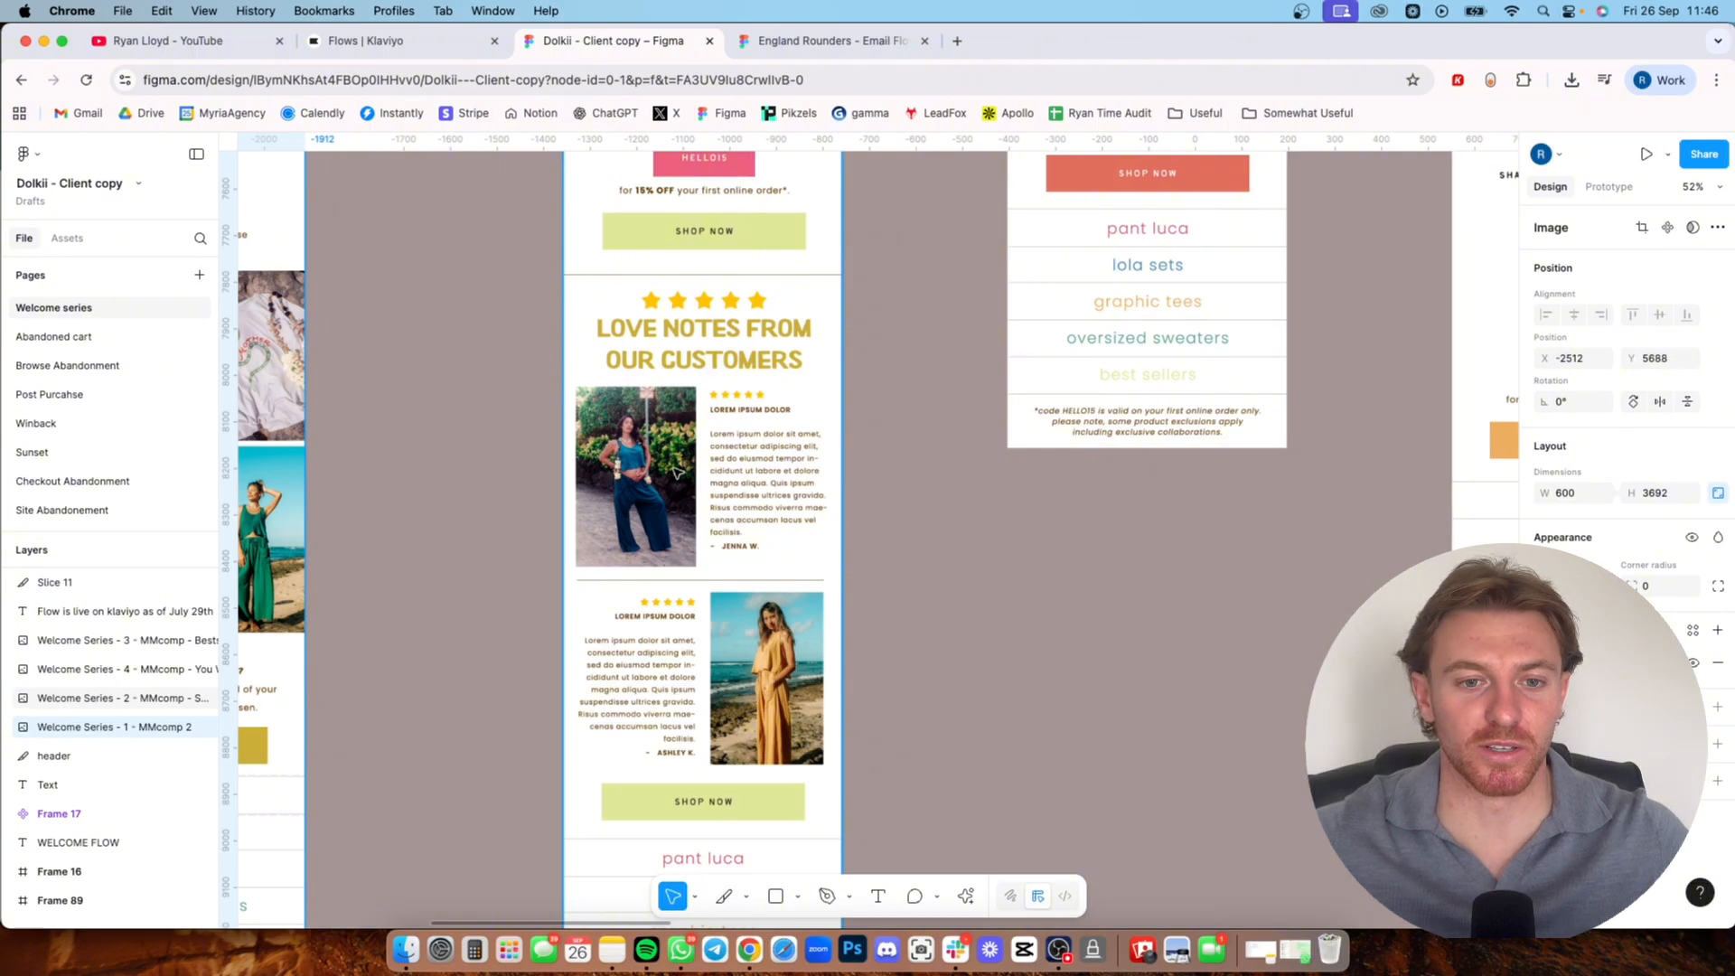
- Examine the third welcome email, "From our Dolkii community", from its hero image to its footer links
{"action": "scroll", "coordinate": [675, 472], "scroll_direction": "down", "scroll_amount": 5}
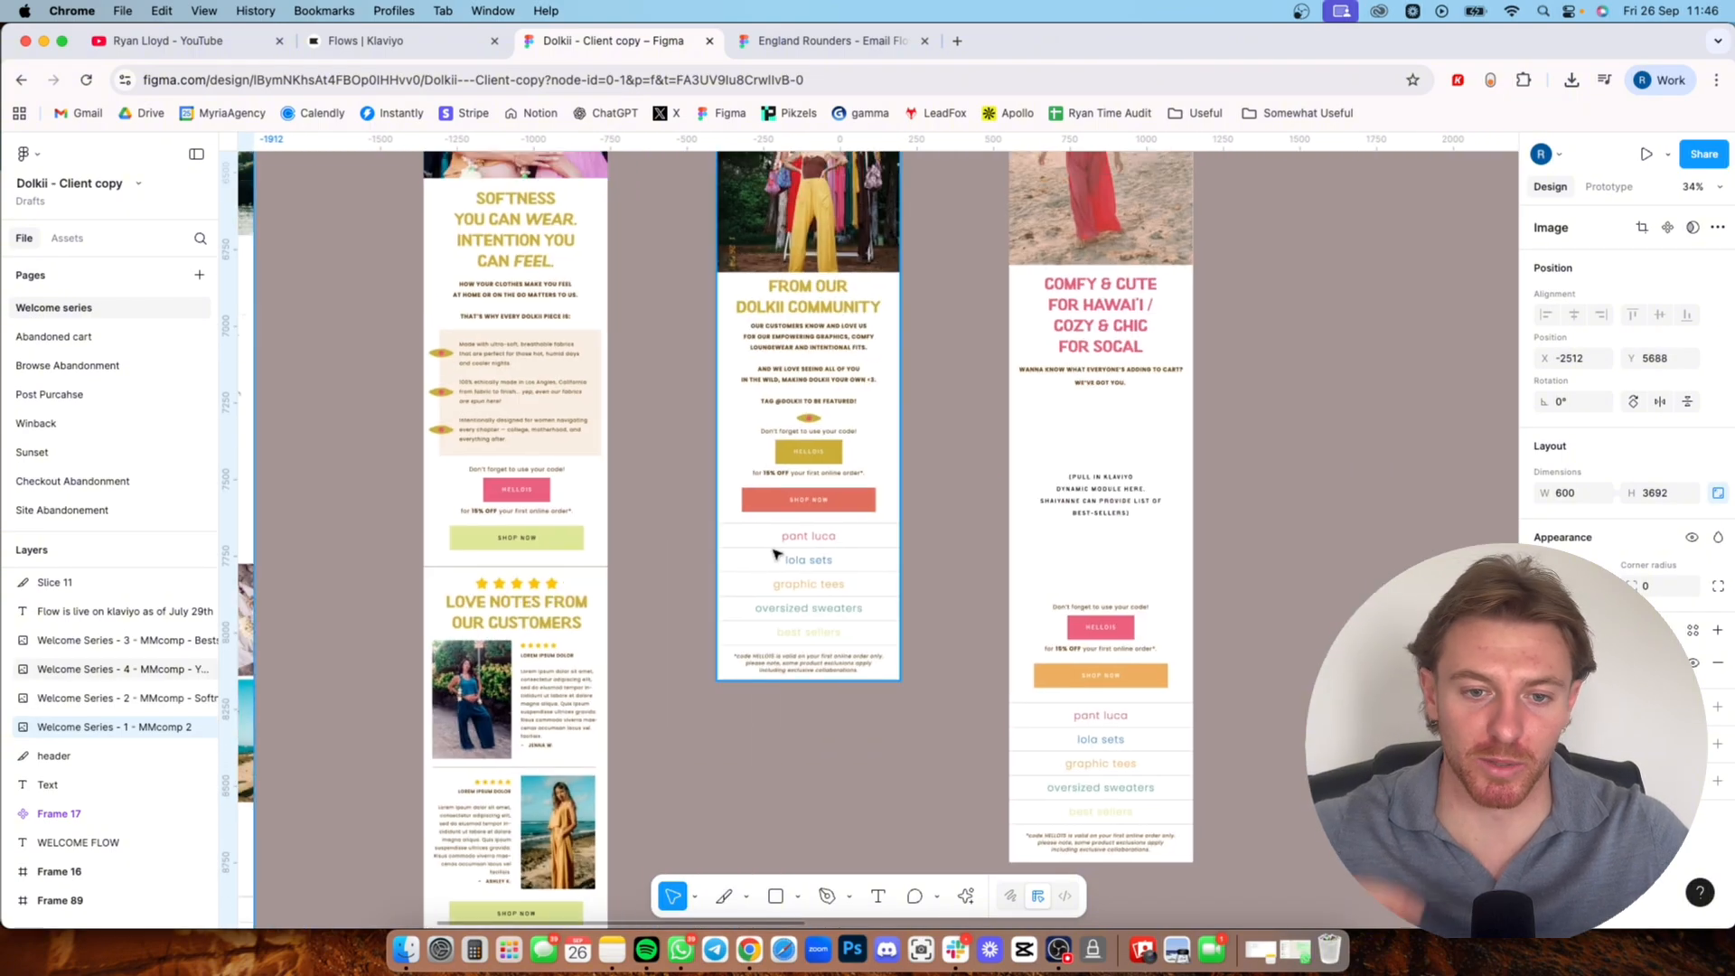
{"action": "scroll", "coordinate": [750, 547], "scroll_direction": "up", "scroll_amount": 3}
{"action": "scroll", "coordinate": [749, 546], "scroll_direction": "right", "scroll_amount": 2}
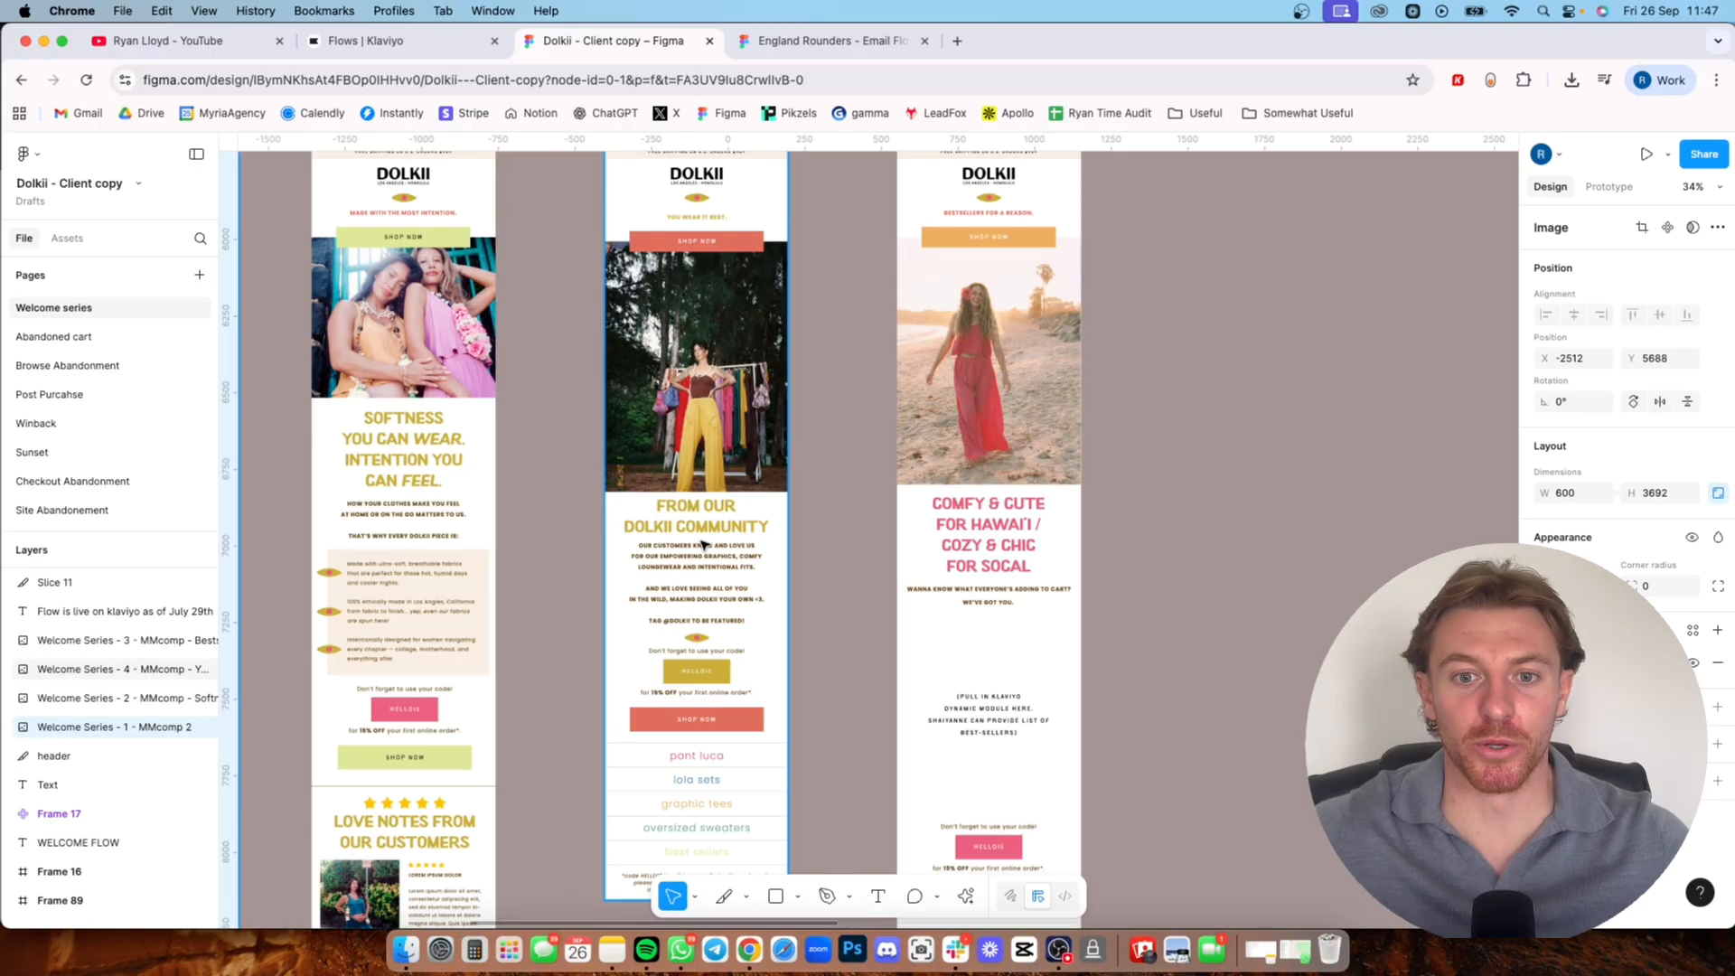
{"action": "scroll", "coordinate": [768, 522], "scroll_direction": "right", "scroll_amount": 5}
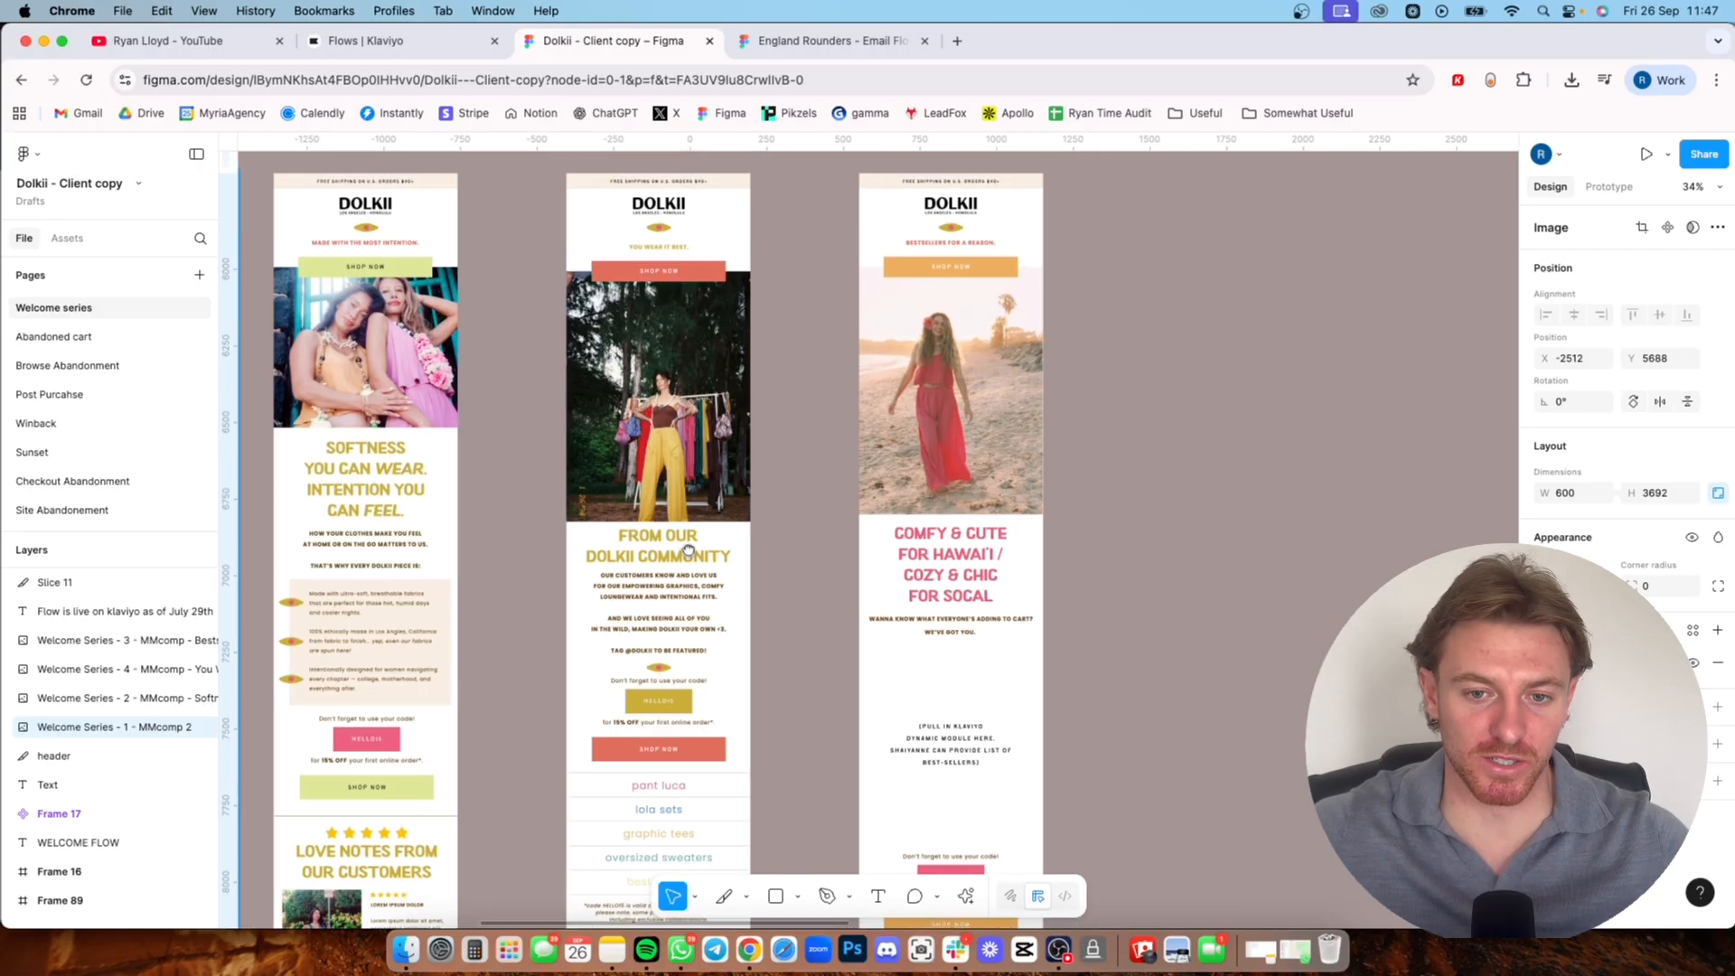
- Examine the fourth welcome email's bestsellers headline, dynamic product module placeholder and discount code reminder
{"action": "scroll", "coordinate": [819, 518], "scroll_direction": "down", "scroll_amount": 3}
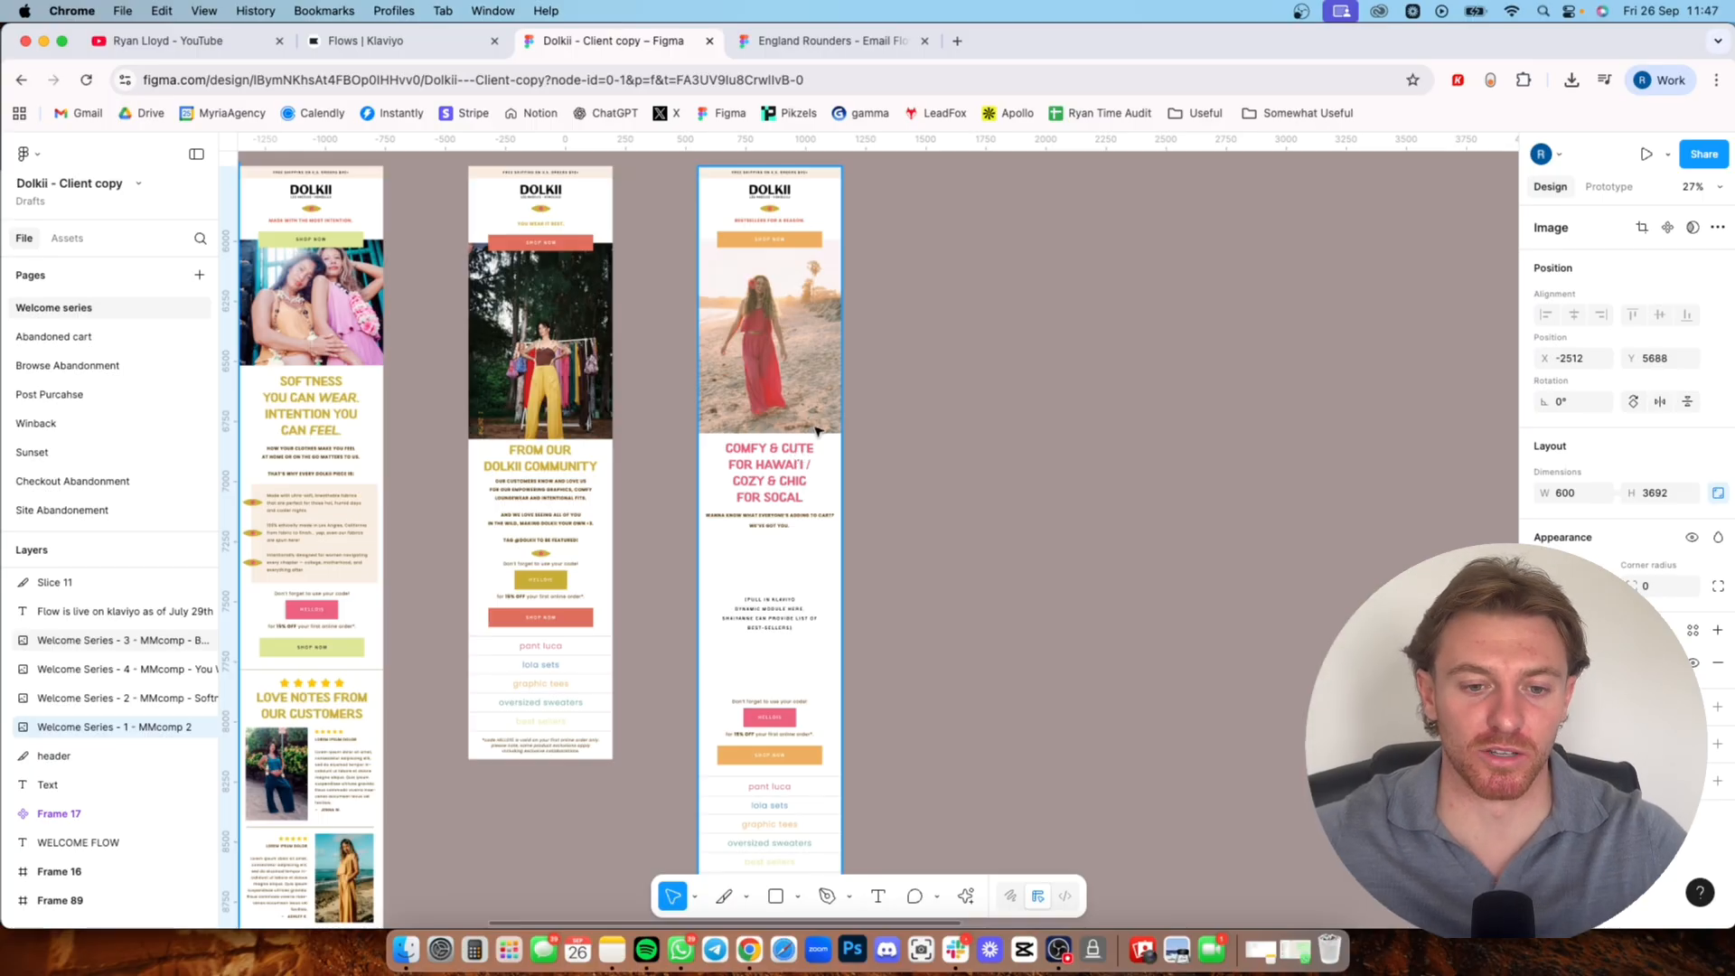
{"action": "scroll", "coordinate": [818, 452], "scroll_direction": "down", "scroll_amount": 2}
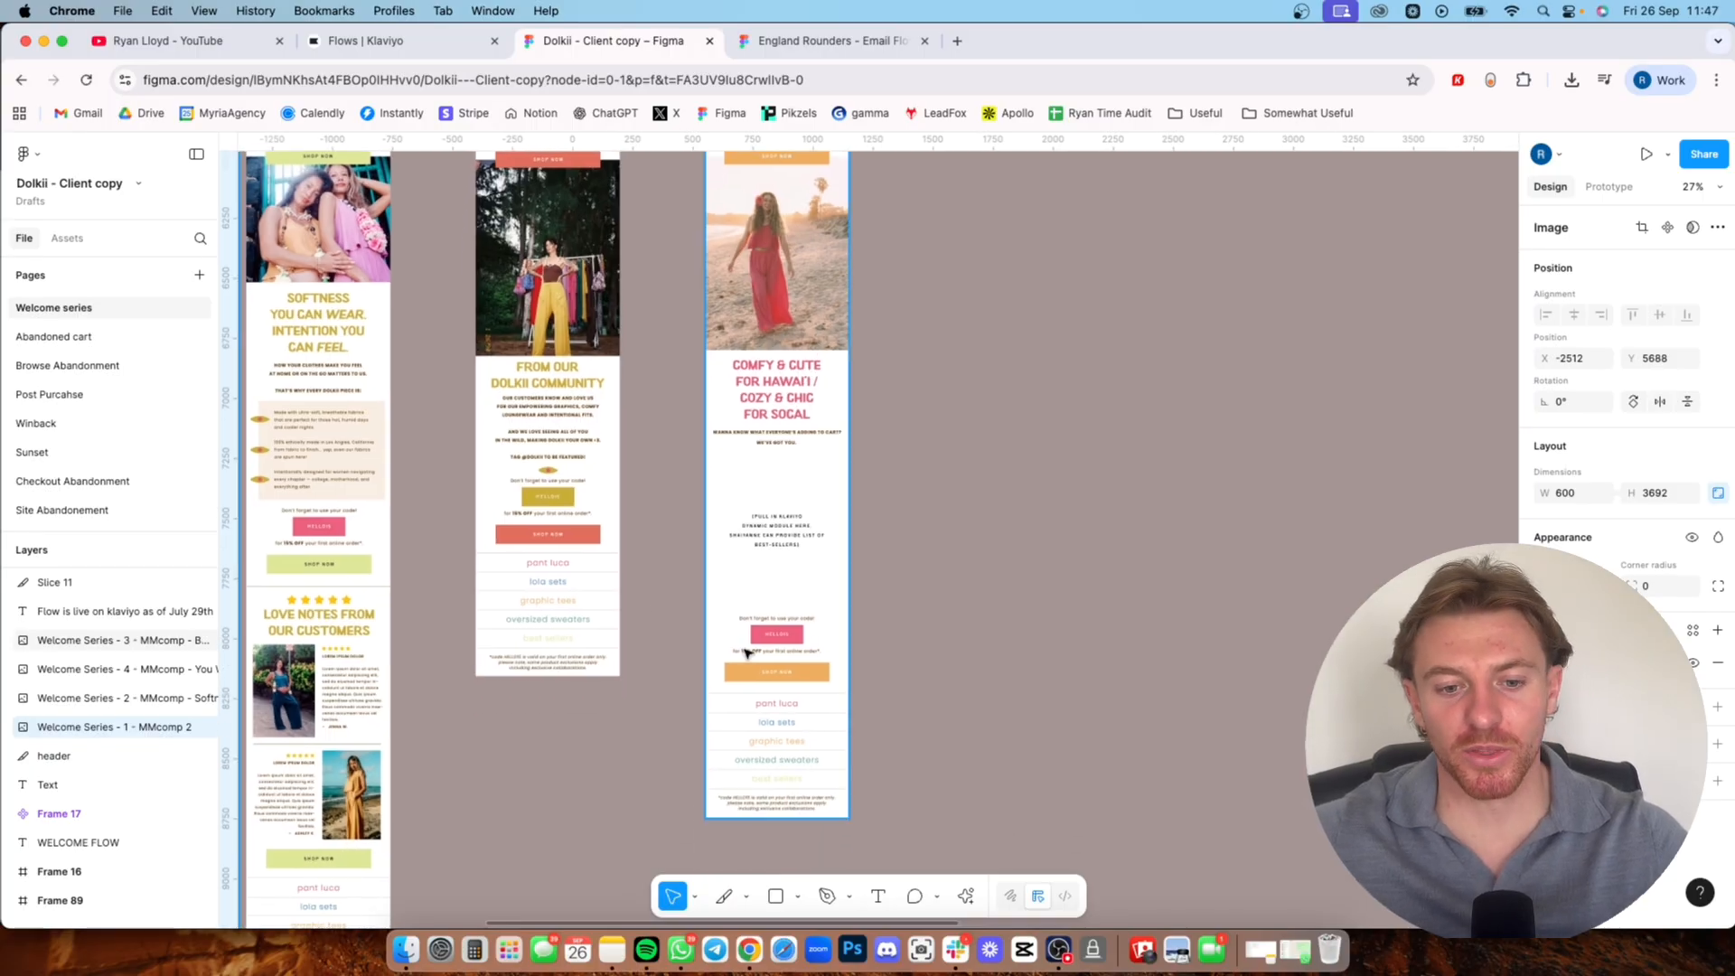
{"action": "scroll", "coordinate": [791, 521], "scroll_direction": "up", "scroll_amount": 5}
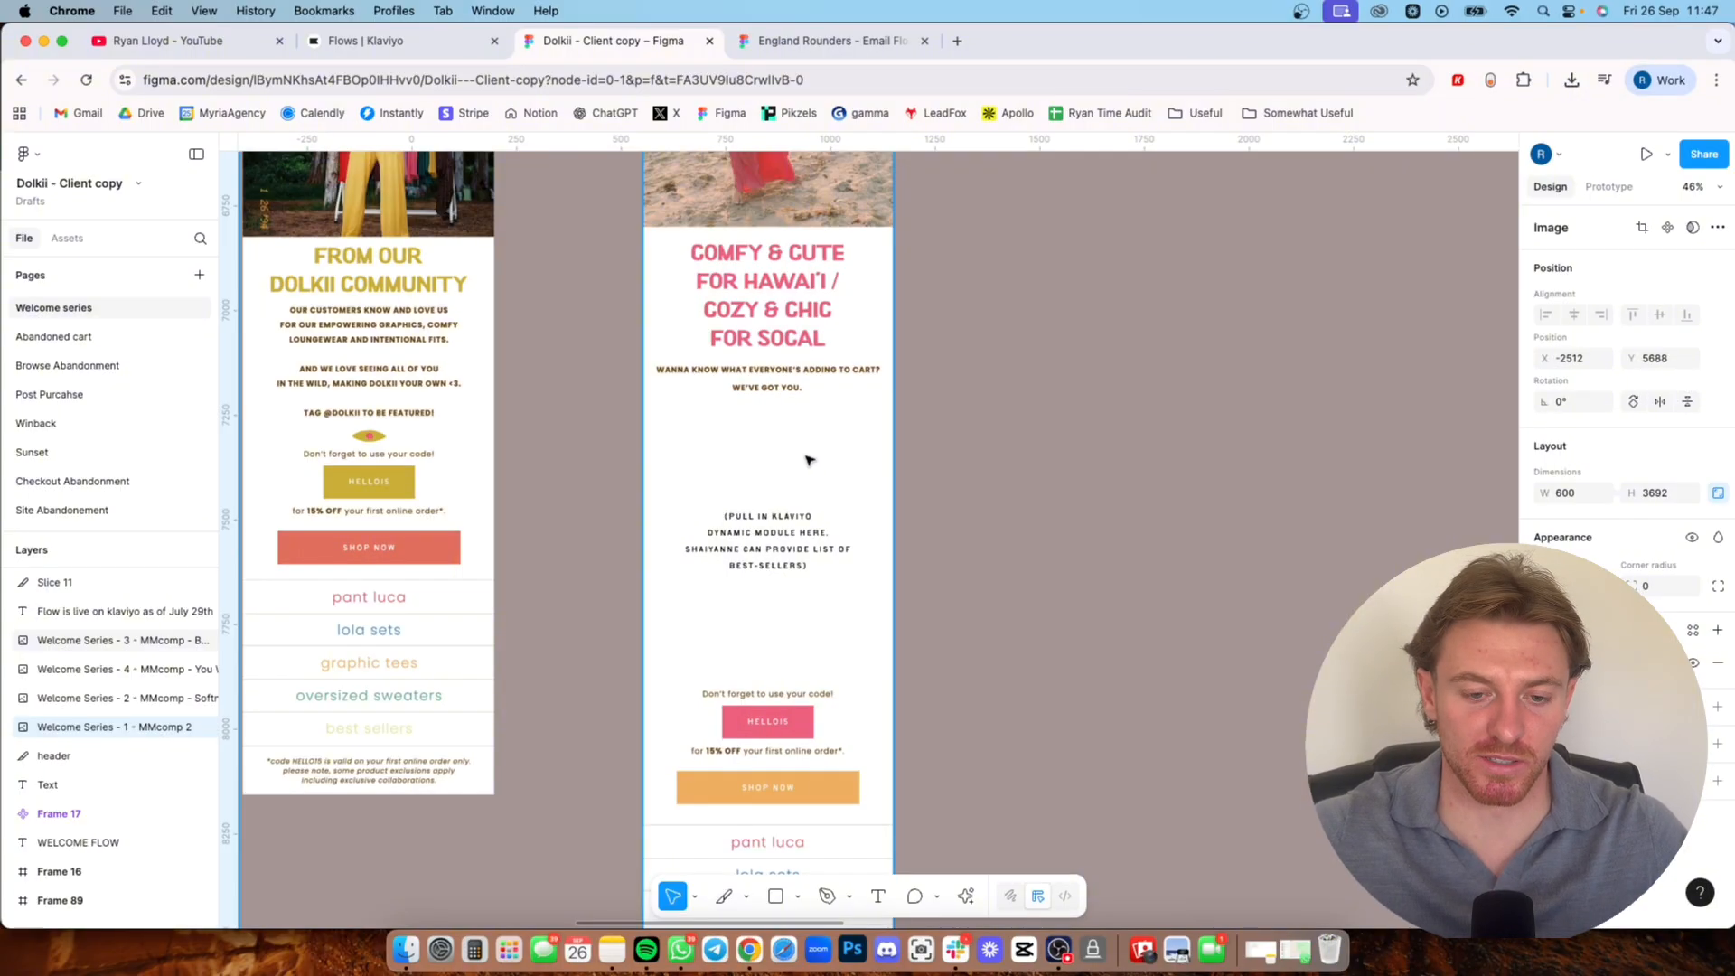
{"action": "scroll", "coordinate": [807, 461], "scroll_direction": "down", "scroll_amount": 5}
- Open the England Rounders email flows design and examine its four Welcome Flow emails
{"action": "left_click", "coordinate": [811, 45]}
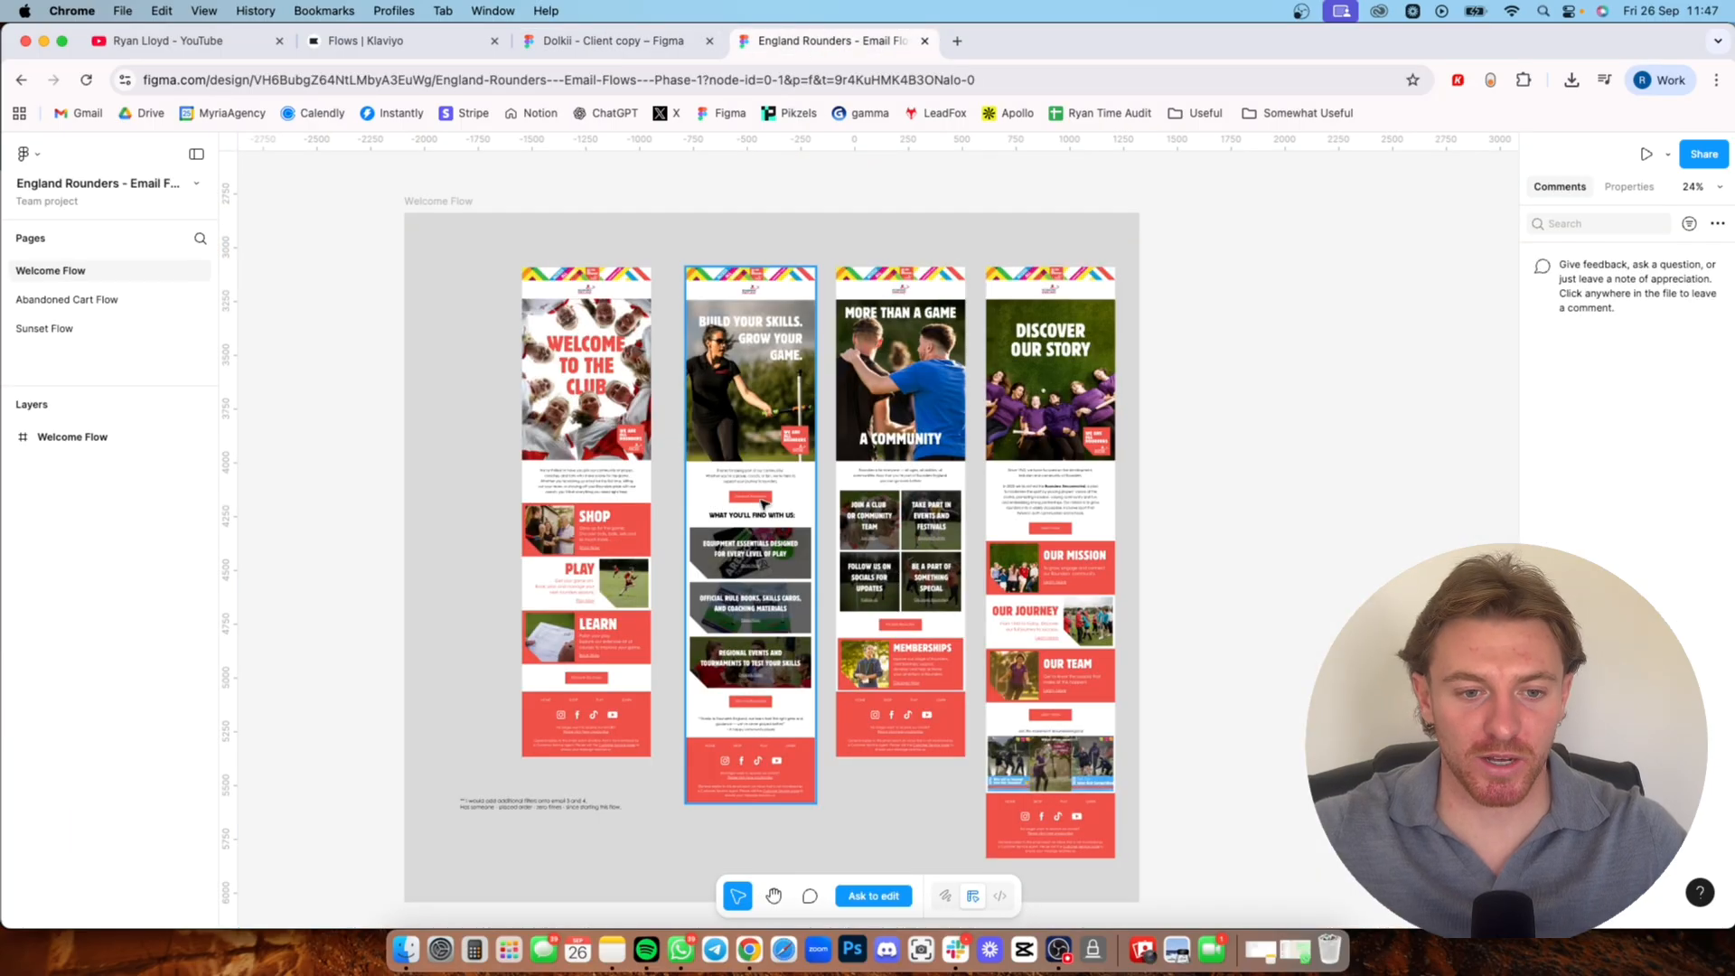
{"action": "scroll", "coordinate": [774, 414], "scroll_direction": "up", "scroll_amount": 3}
{"action": "scroll", "coordinate": [775, 413], "scroll_direction": "up", "scroll_amount": 2}
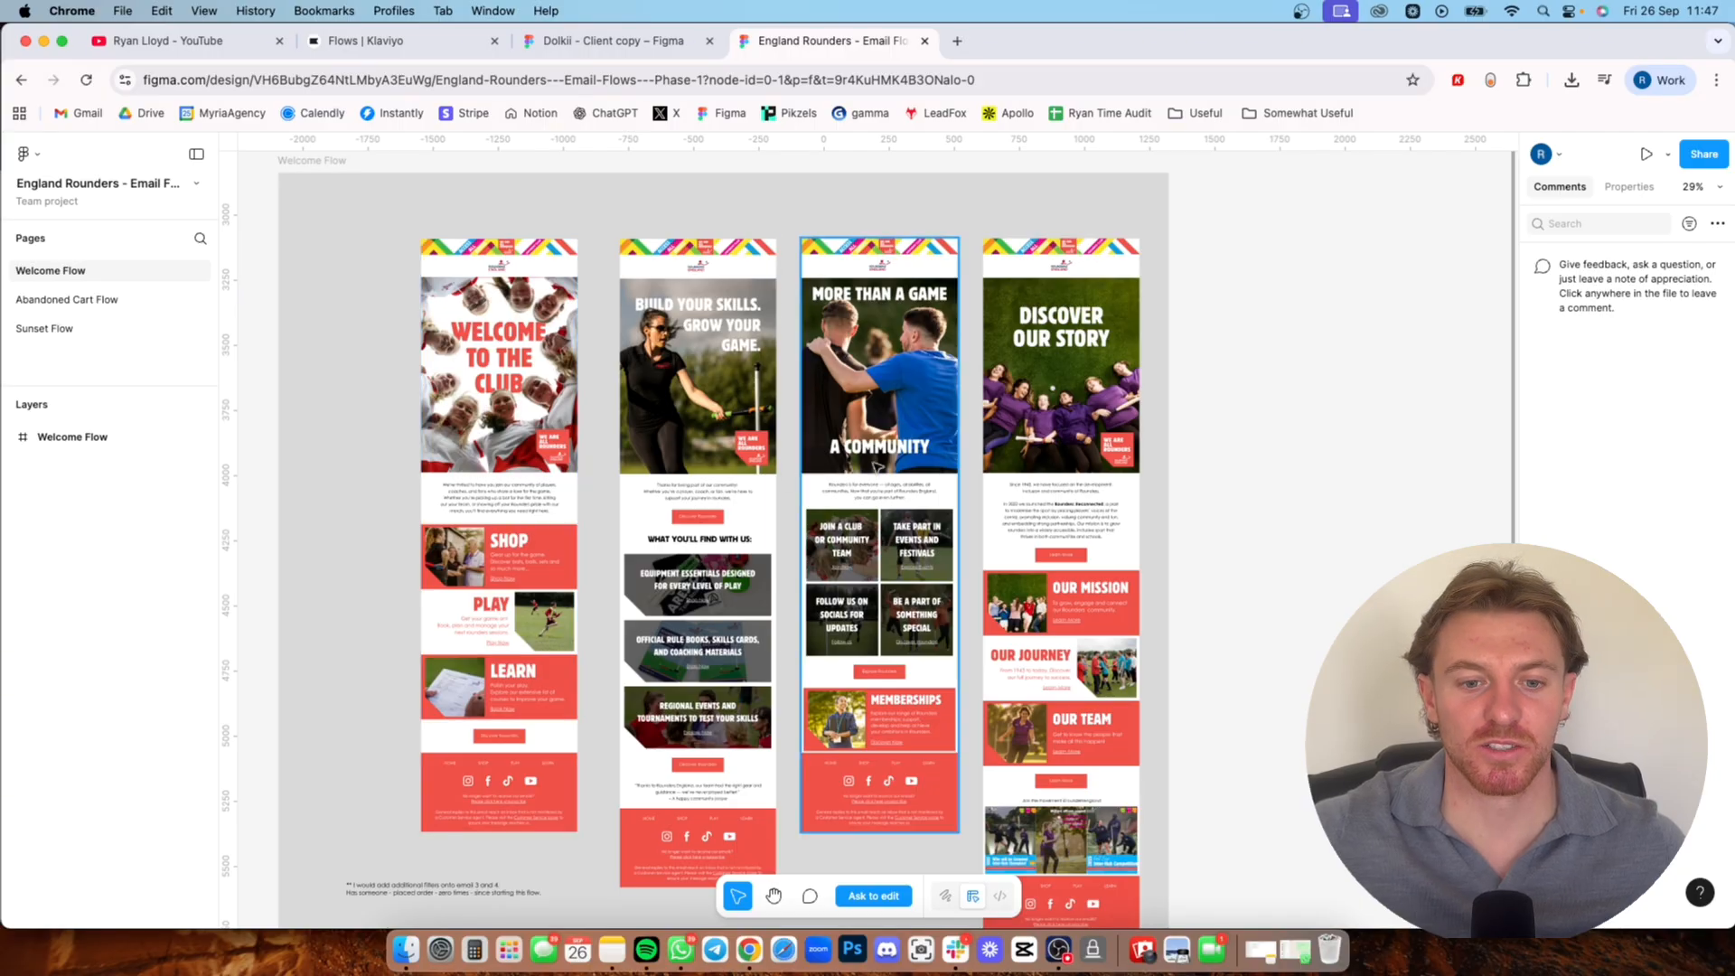
{"action": "scroll", "coordinate": [984, 472], "scroll_direction": "right", "scroll_amount": 2}
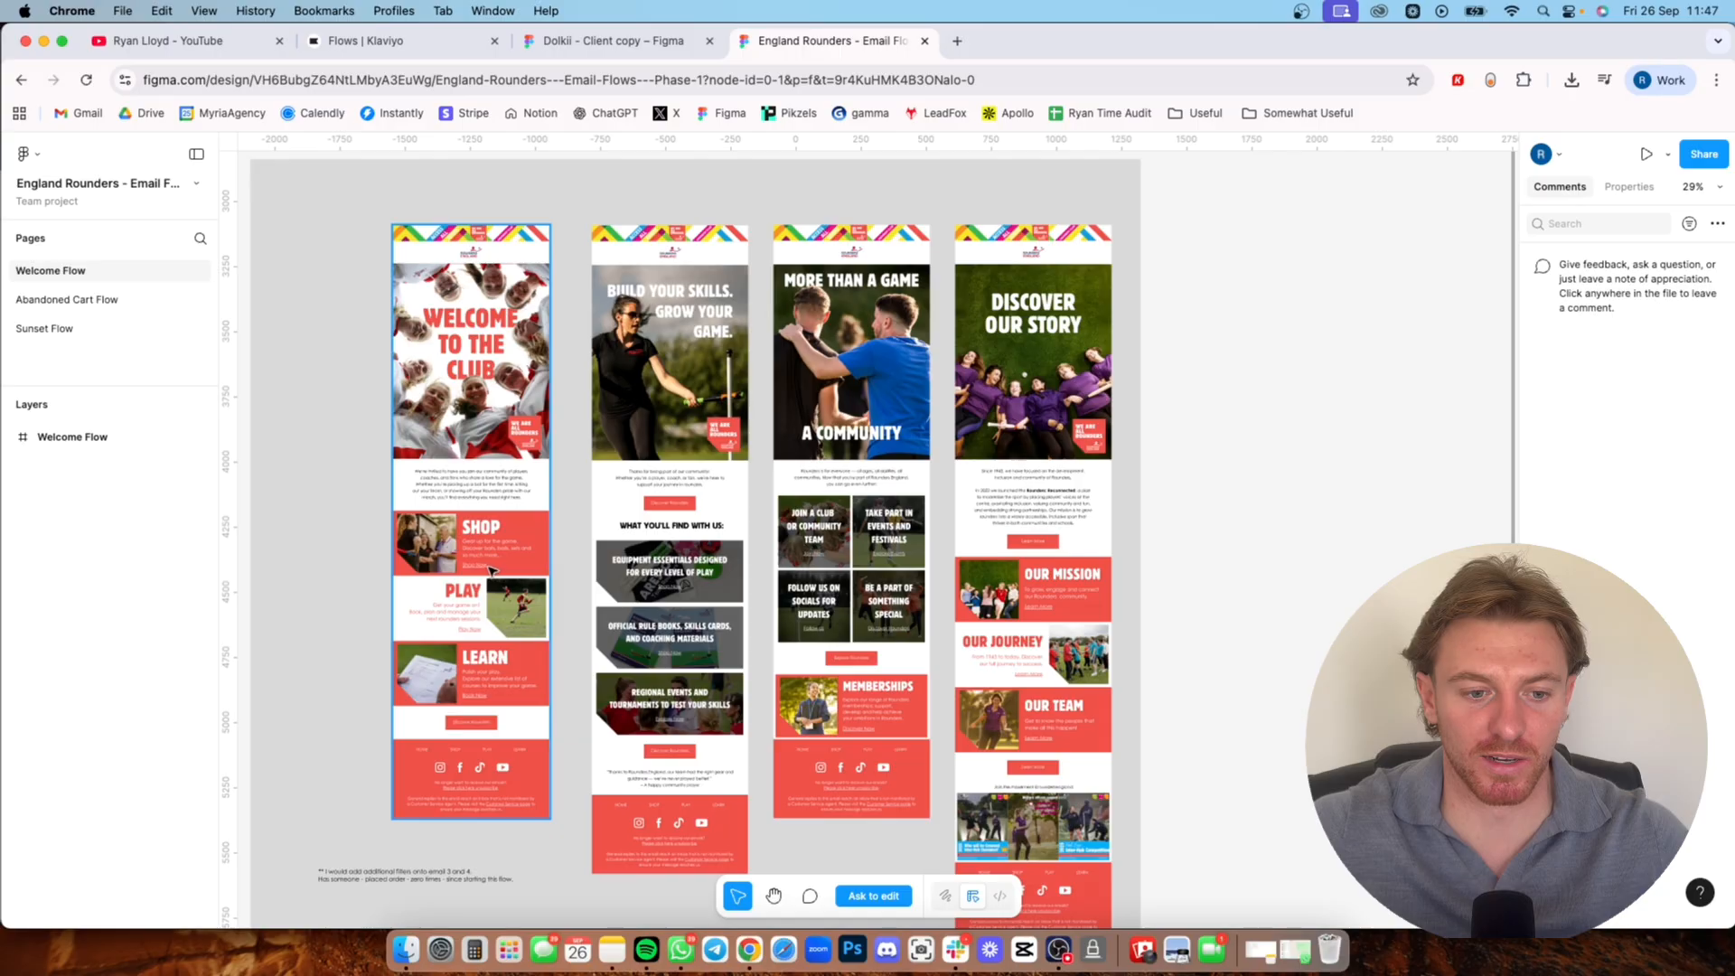
{"action": "scroll", "coordinate": [490, 569], "scroll_direction": "up", "scroll_amount": 2}
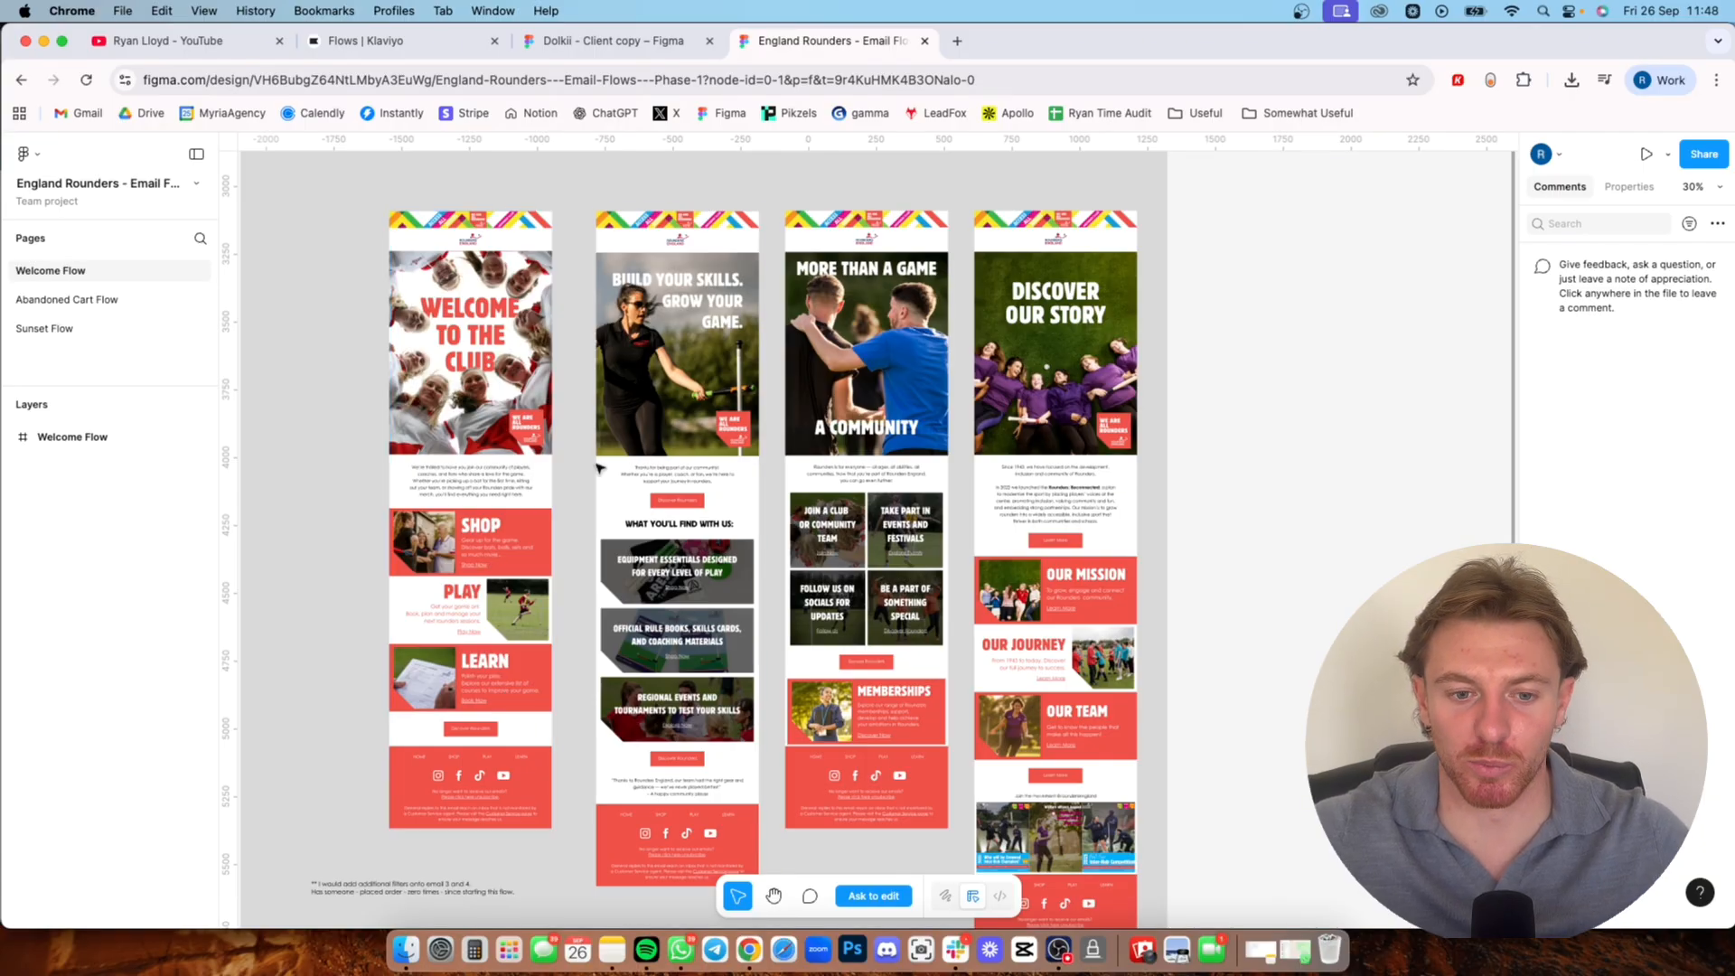
- Switch to Klaviyo, find the default opt-in settings by searching for "opt", and select Single opt-in
{"action": "key", "text": "super+2"}
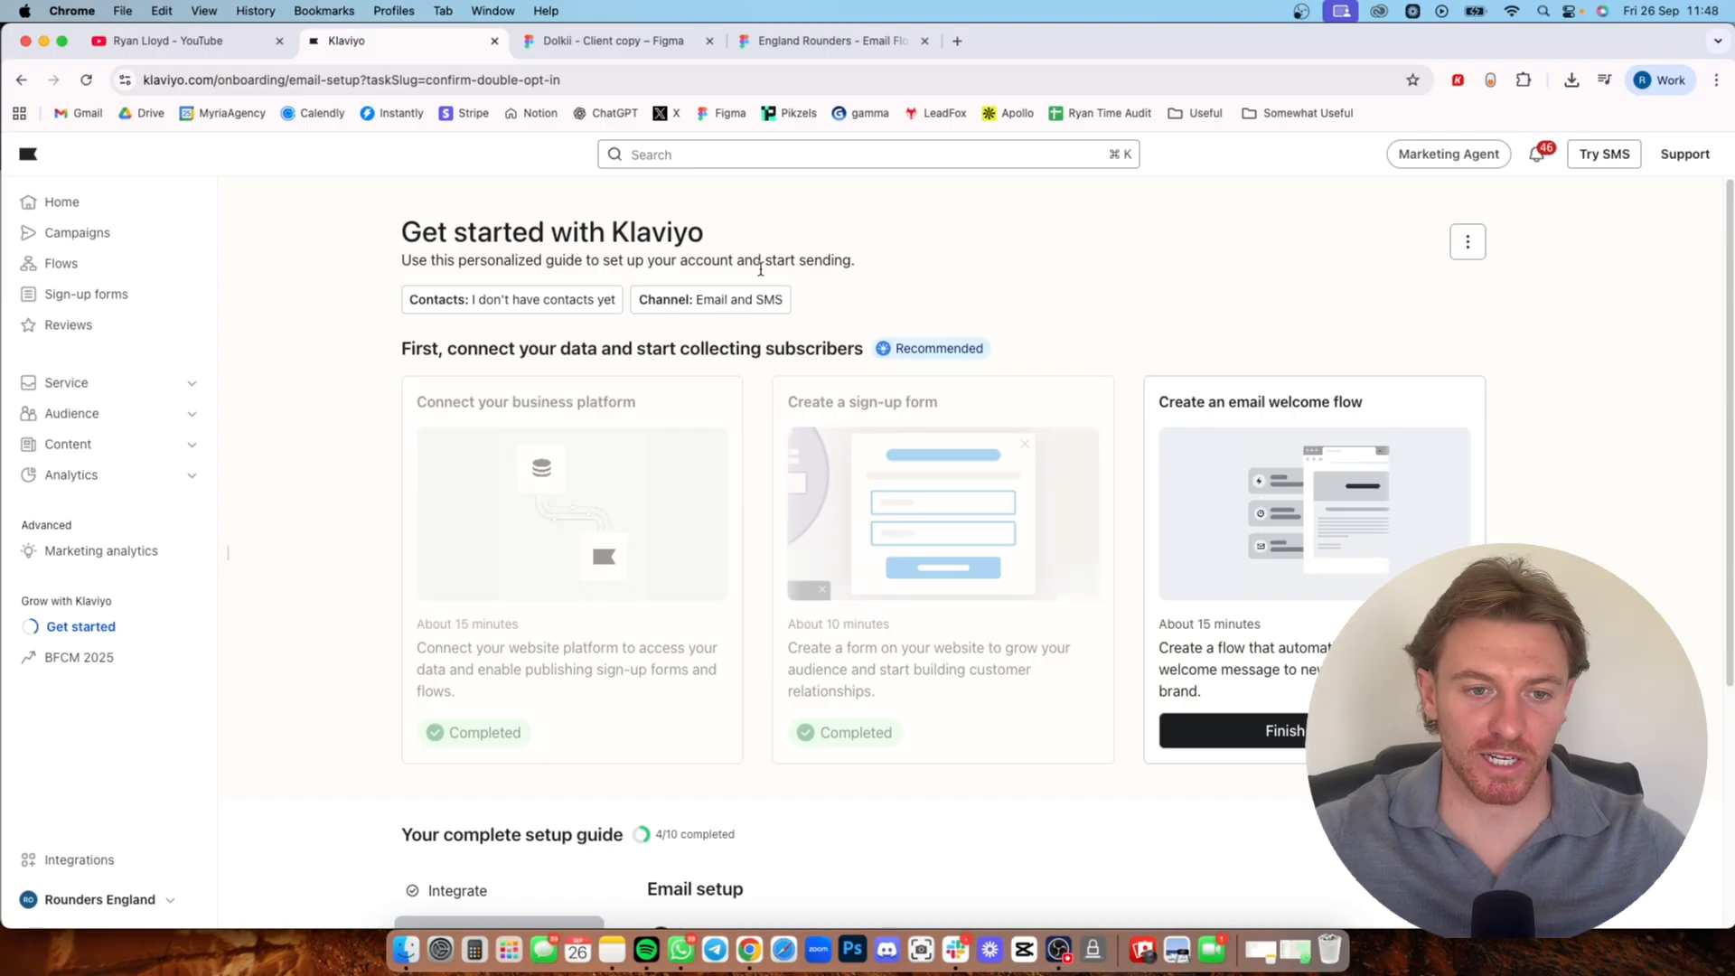
{"action": "left_click", "coordinate": [136, 201]}
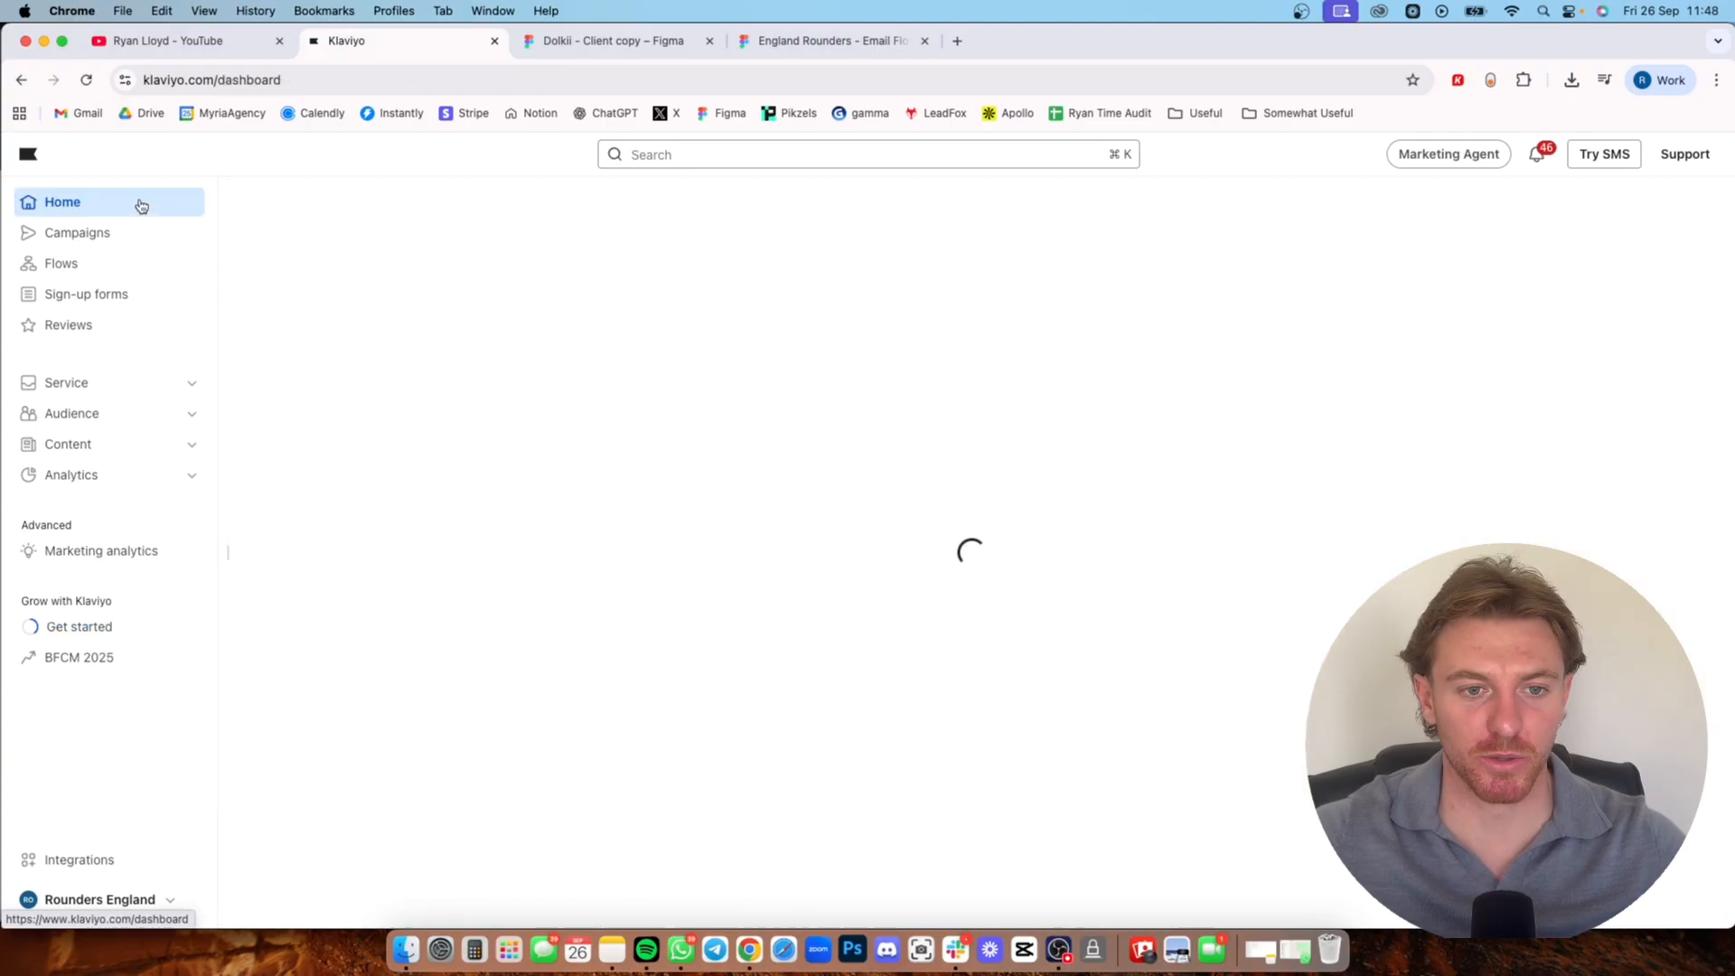
{"action": "left_click", "coordinate": [697, 155]}
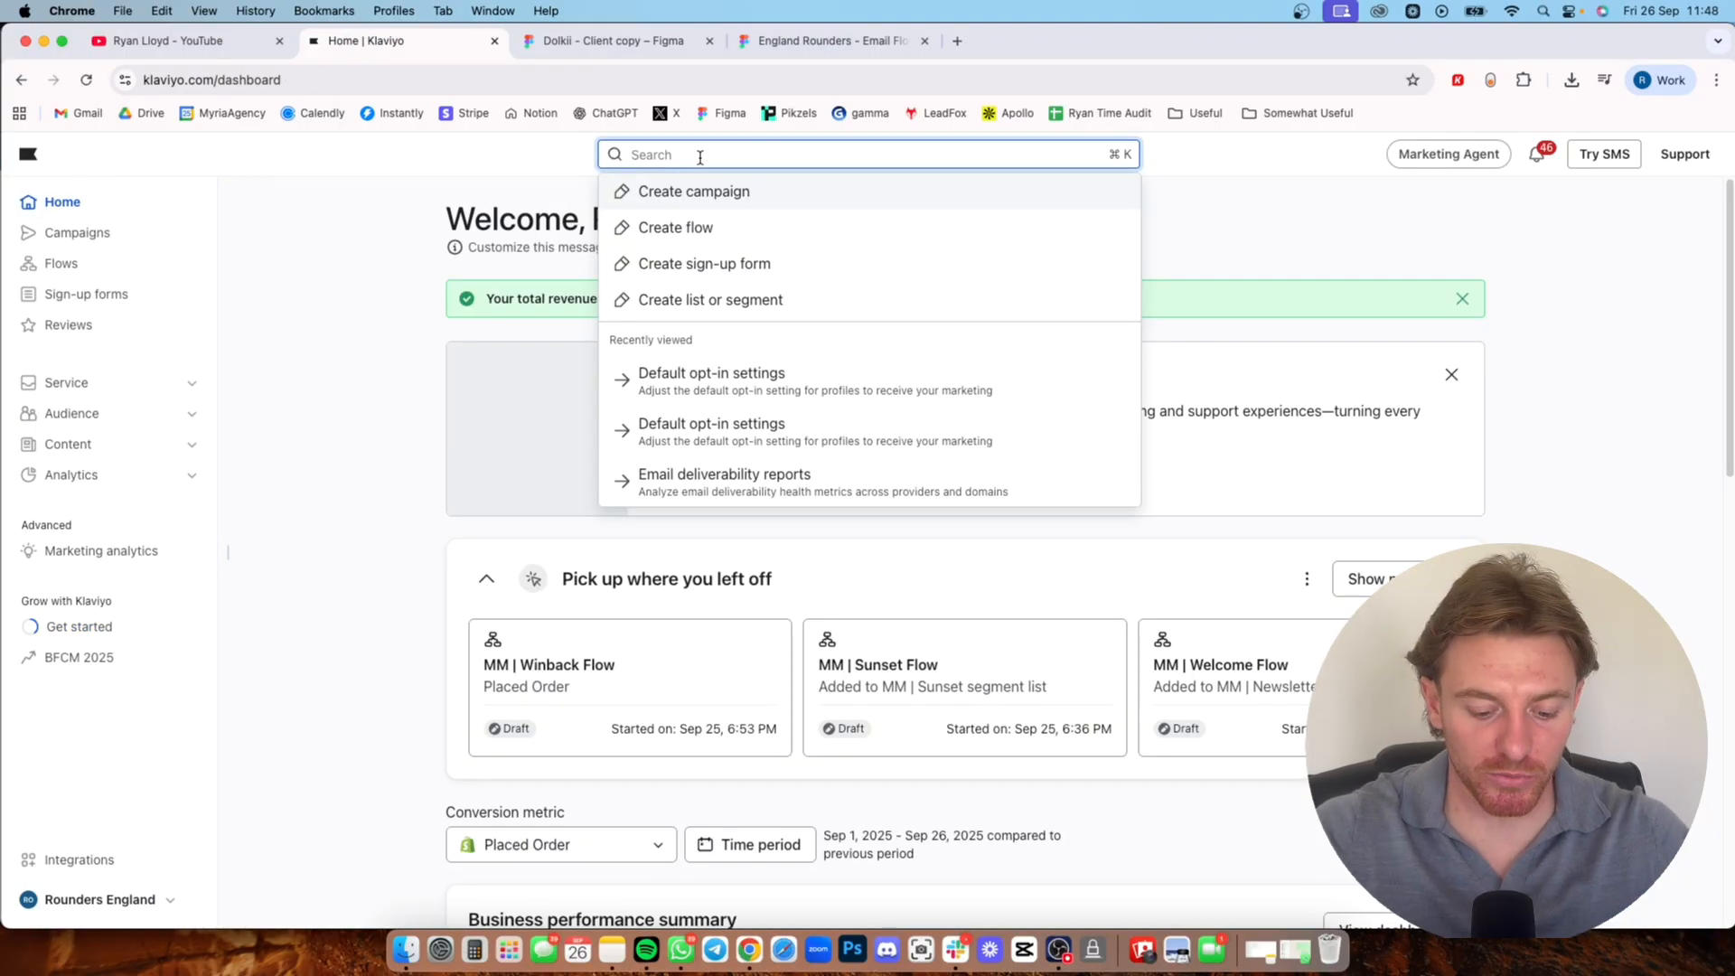
{"action": "type", "text": "opt"}
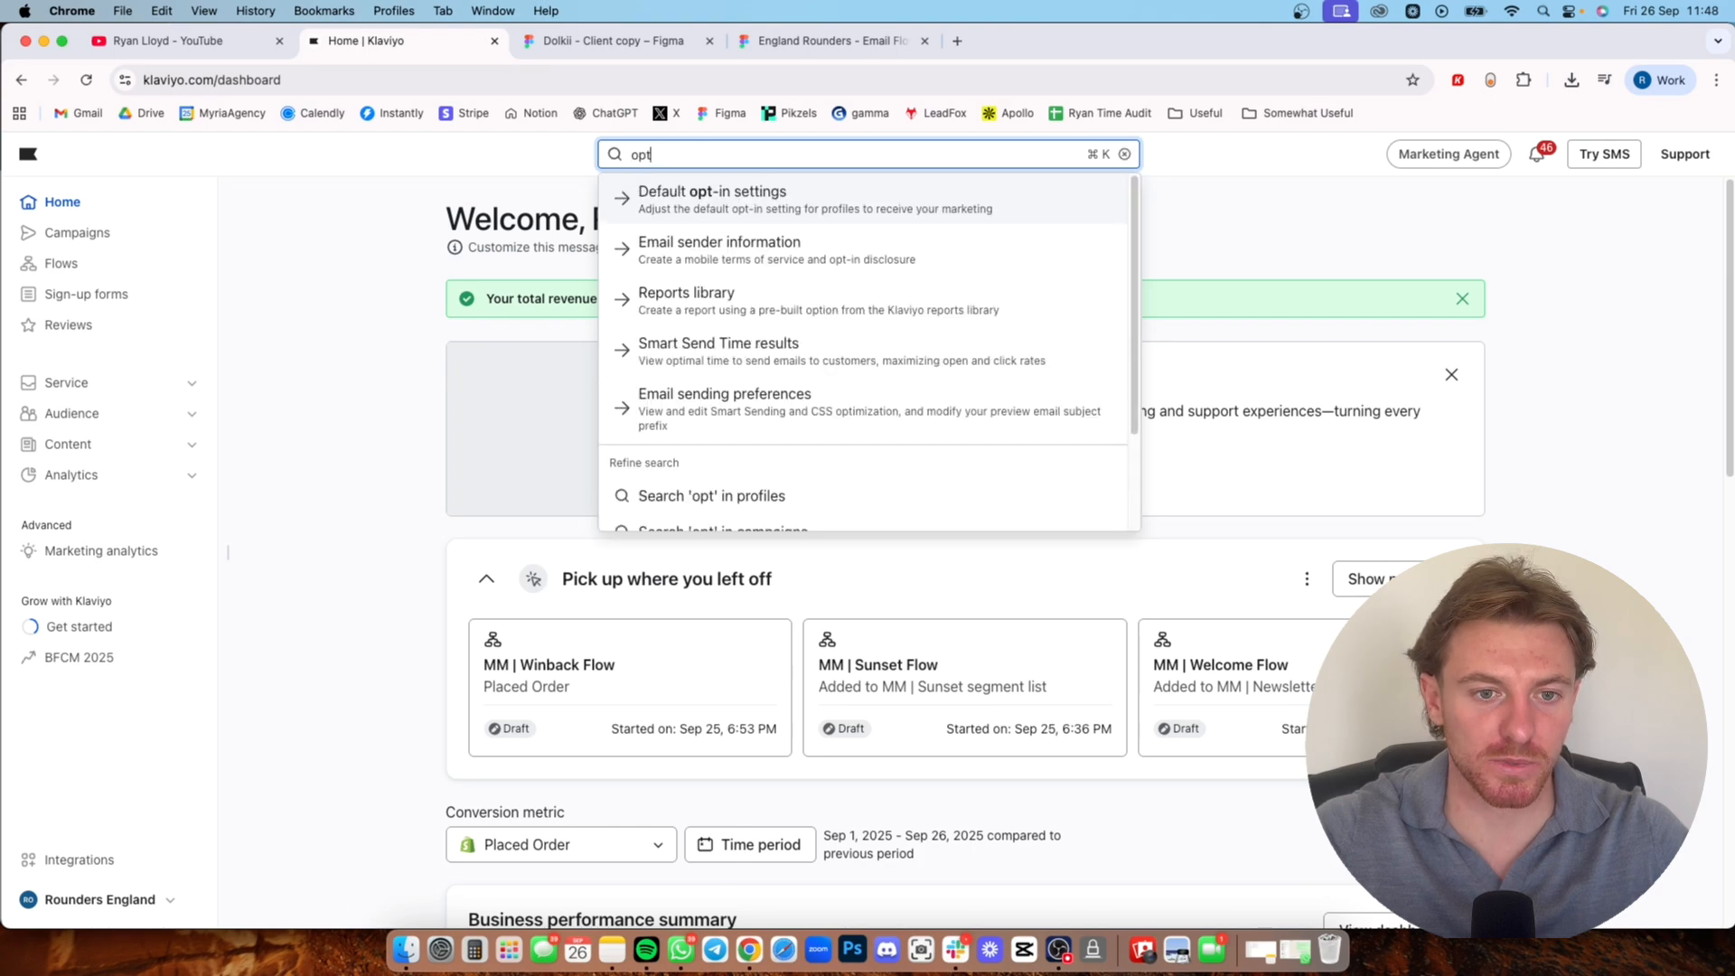
{"action": "left_click", "coordinate": [694, 198]}
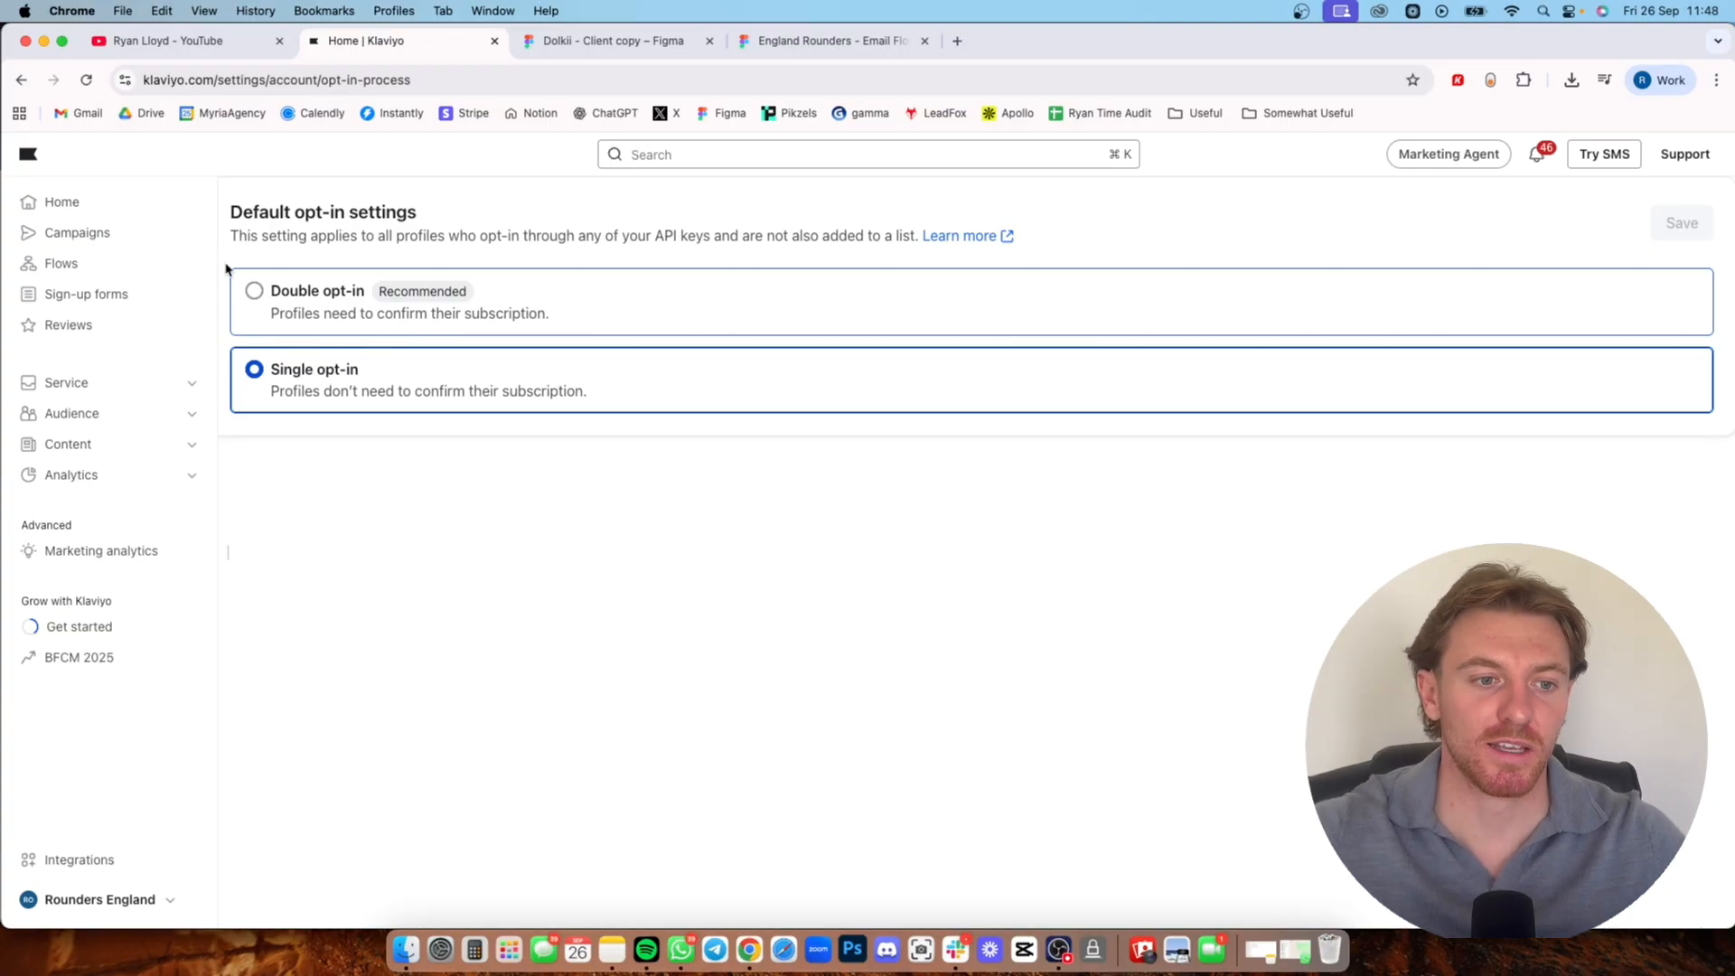
{"action": "left_click", "coordinate": [287, 318]}
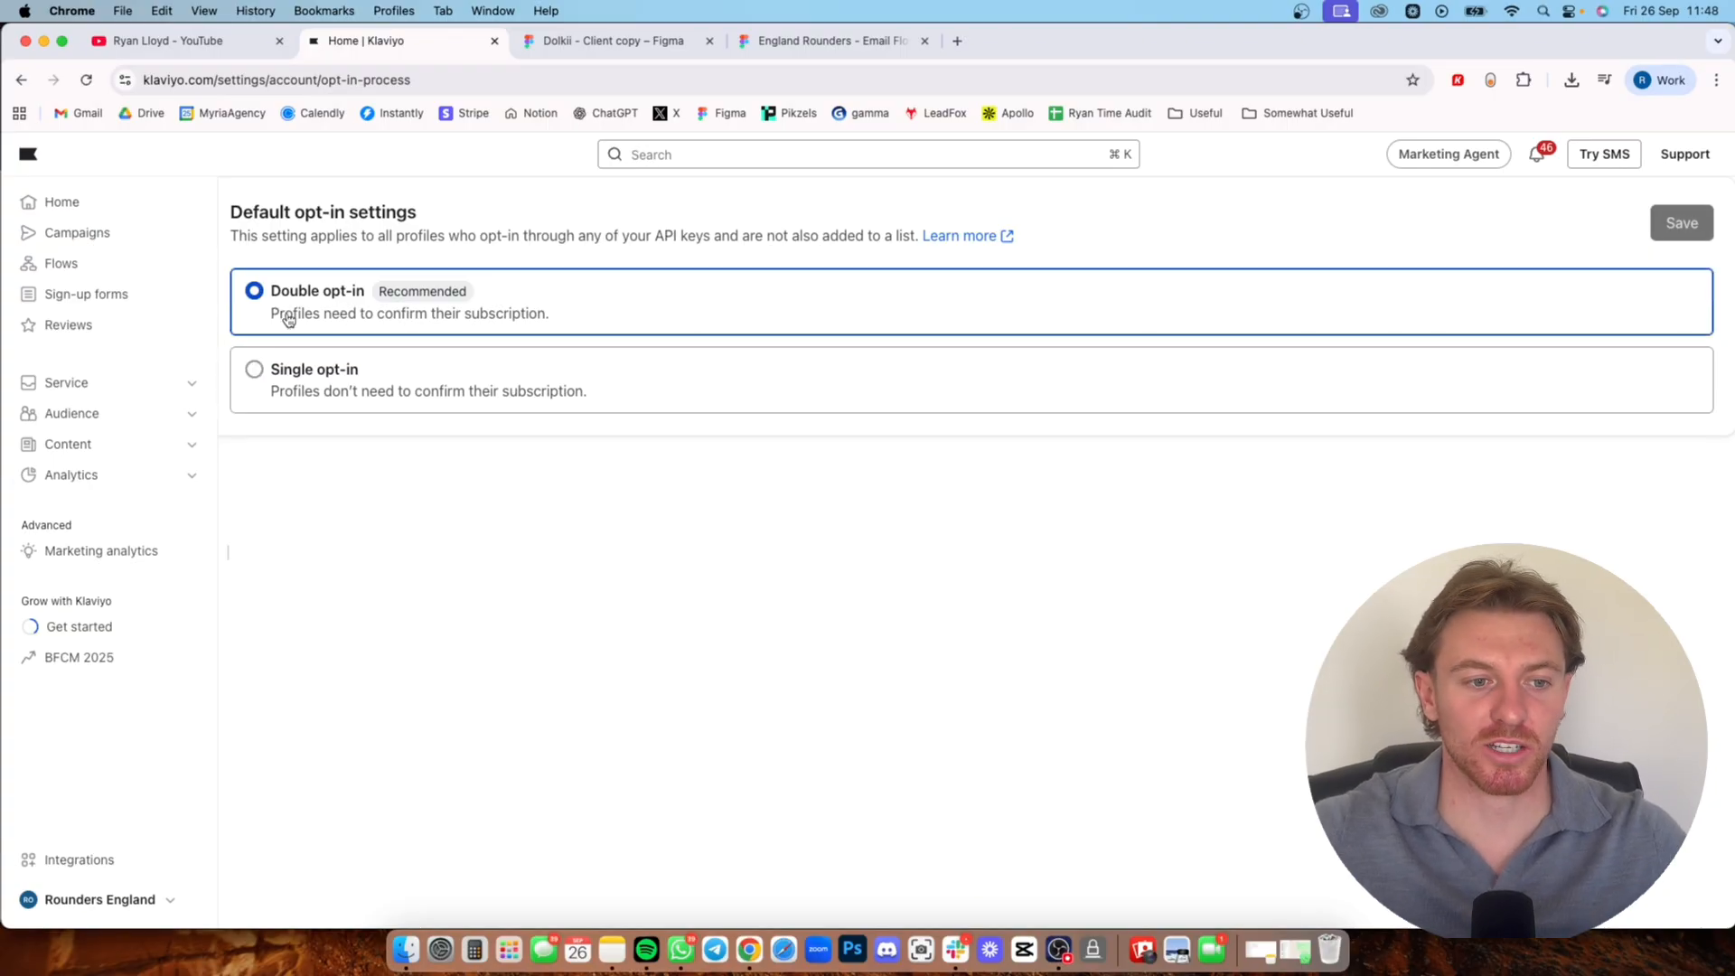
{"action": "left_click", "coordinate": [332, 381]}
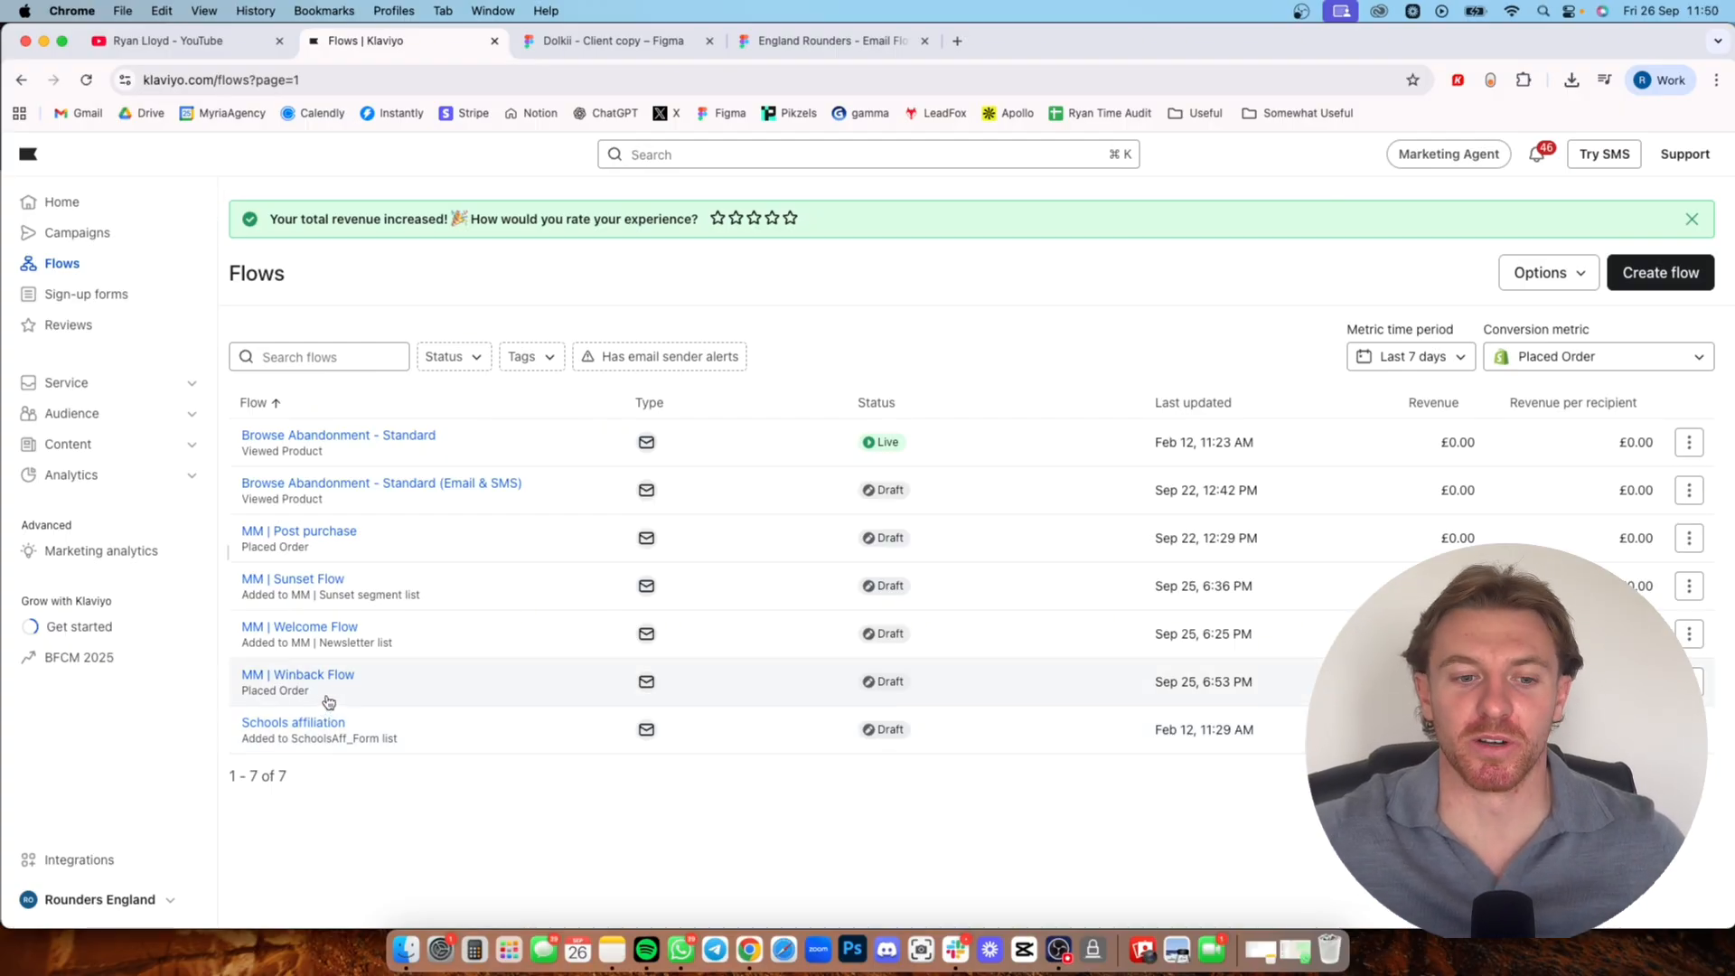
- Open the MM | Welcome Flow and look over its overall structure from the trigger through the emails below
{"action": "left_click", "coordinate": [299, 626]}
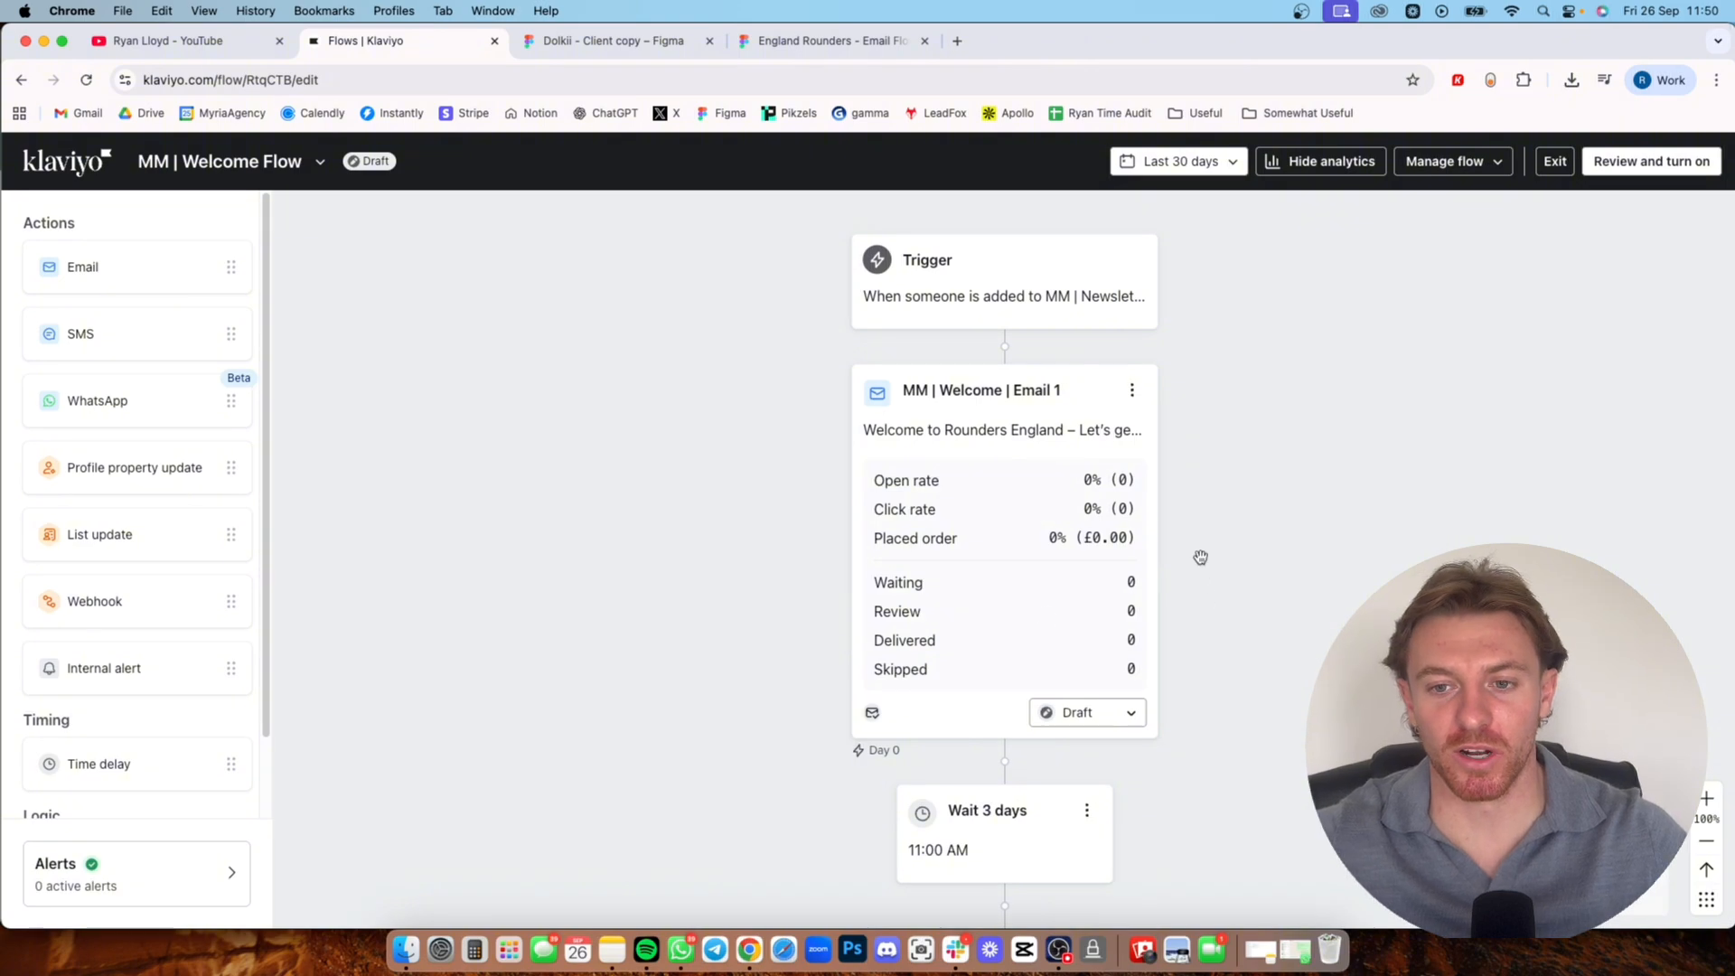
{"action": "scroll", "coordinate": [1200, 557], "scroll_direction": "down", "scroll_amount": 1}
{"action": "left_click", "coordinate": [1707, 842]}
{"action": "left_click", "coordinate": [1706, 841]}
{"action": "left_click", "coordinate": [1707, 841]}
{"action": "left_click", "coordinate": [1706, 841]}
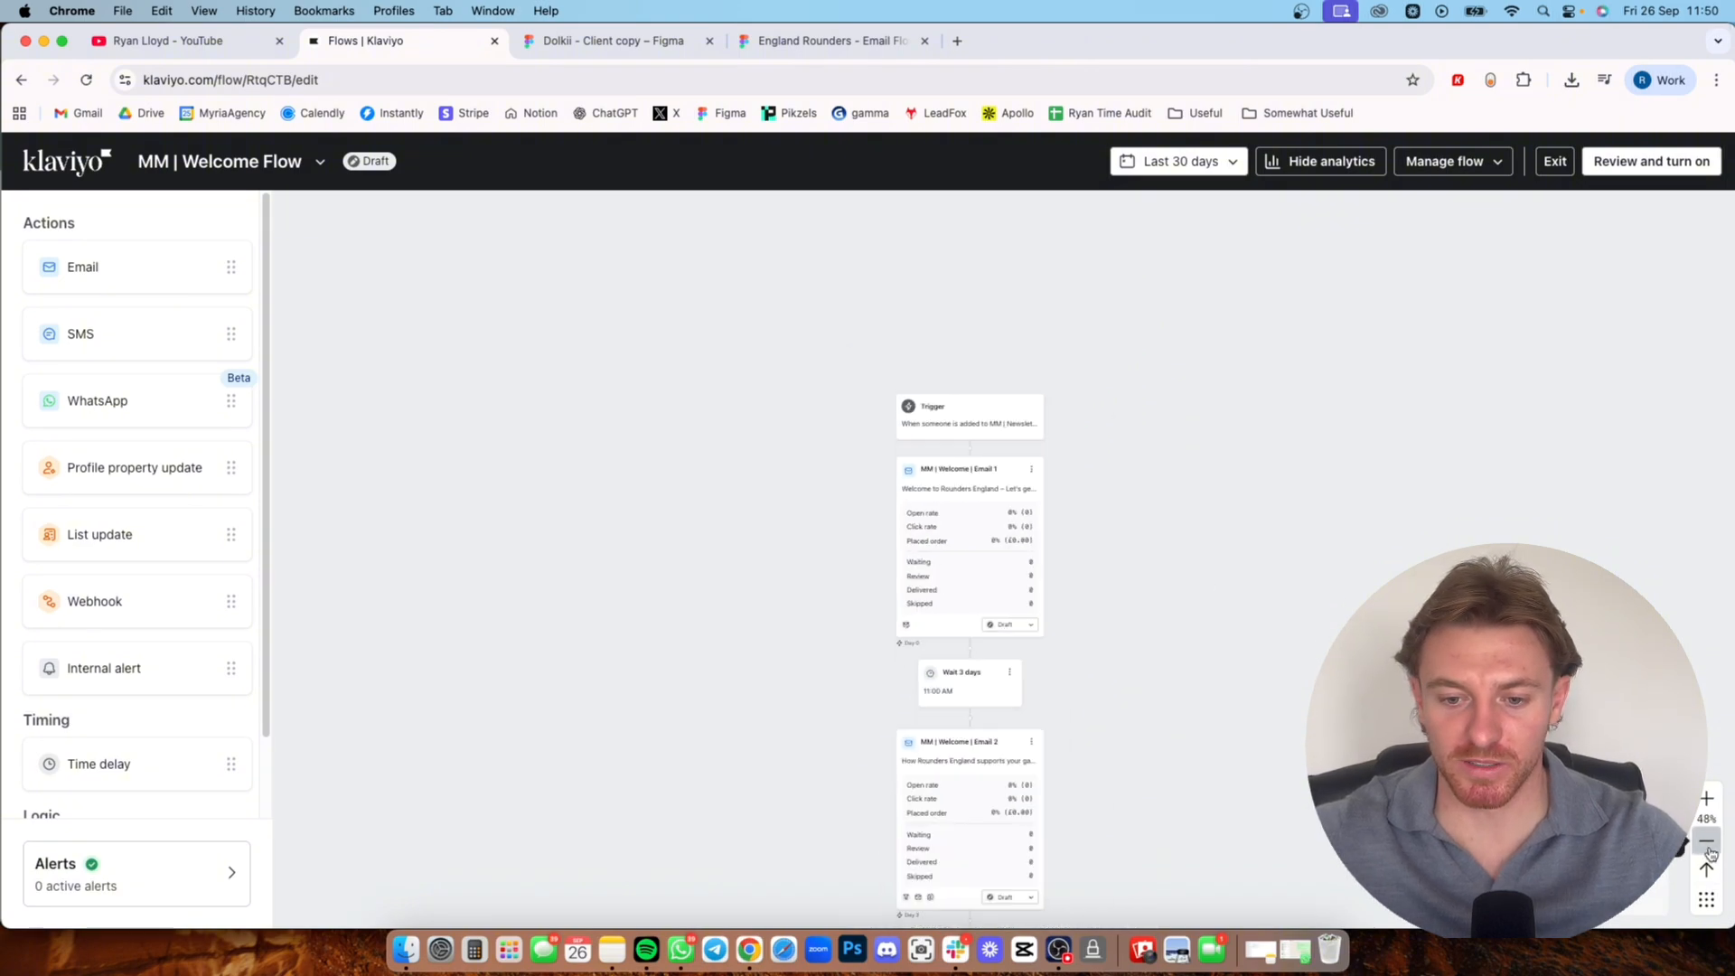
{"action": "left_click", "coordinate": [1707, 842]}
{"action": "left_click_drag", "start_coordinate": [1138, 760], "coordinate": [1119, 526]}
{"action": "left_click_drag", "start_coordinate": [1064, 679], "coordinate": [1044, 850]}
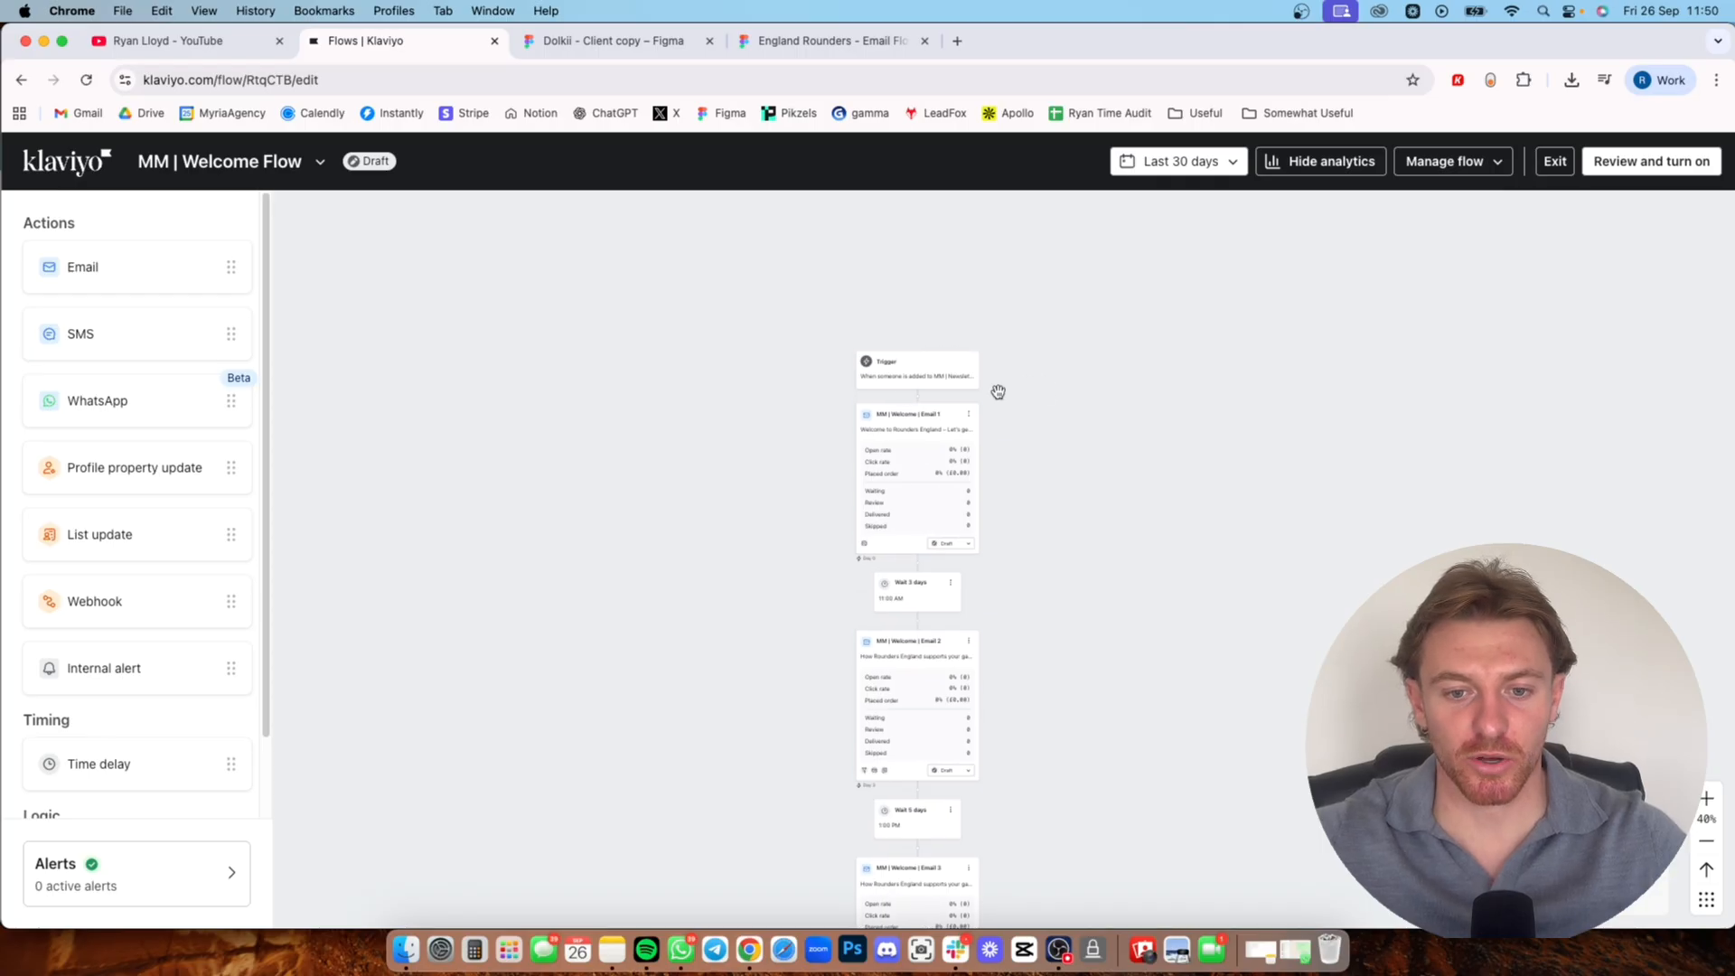
- Examine the welcome flow's trigger details and briefly view the YouTube channel page with the popup signup video
{"action": "left_click", "coordinate": [938, 363]}
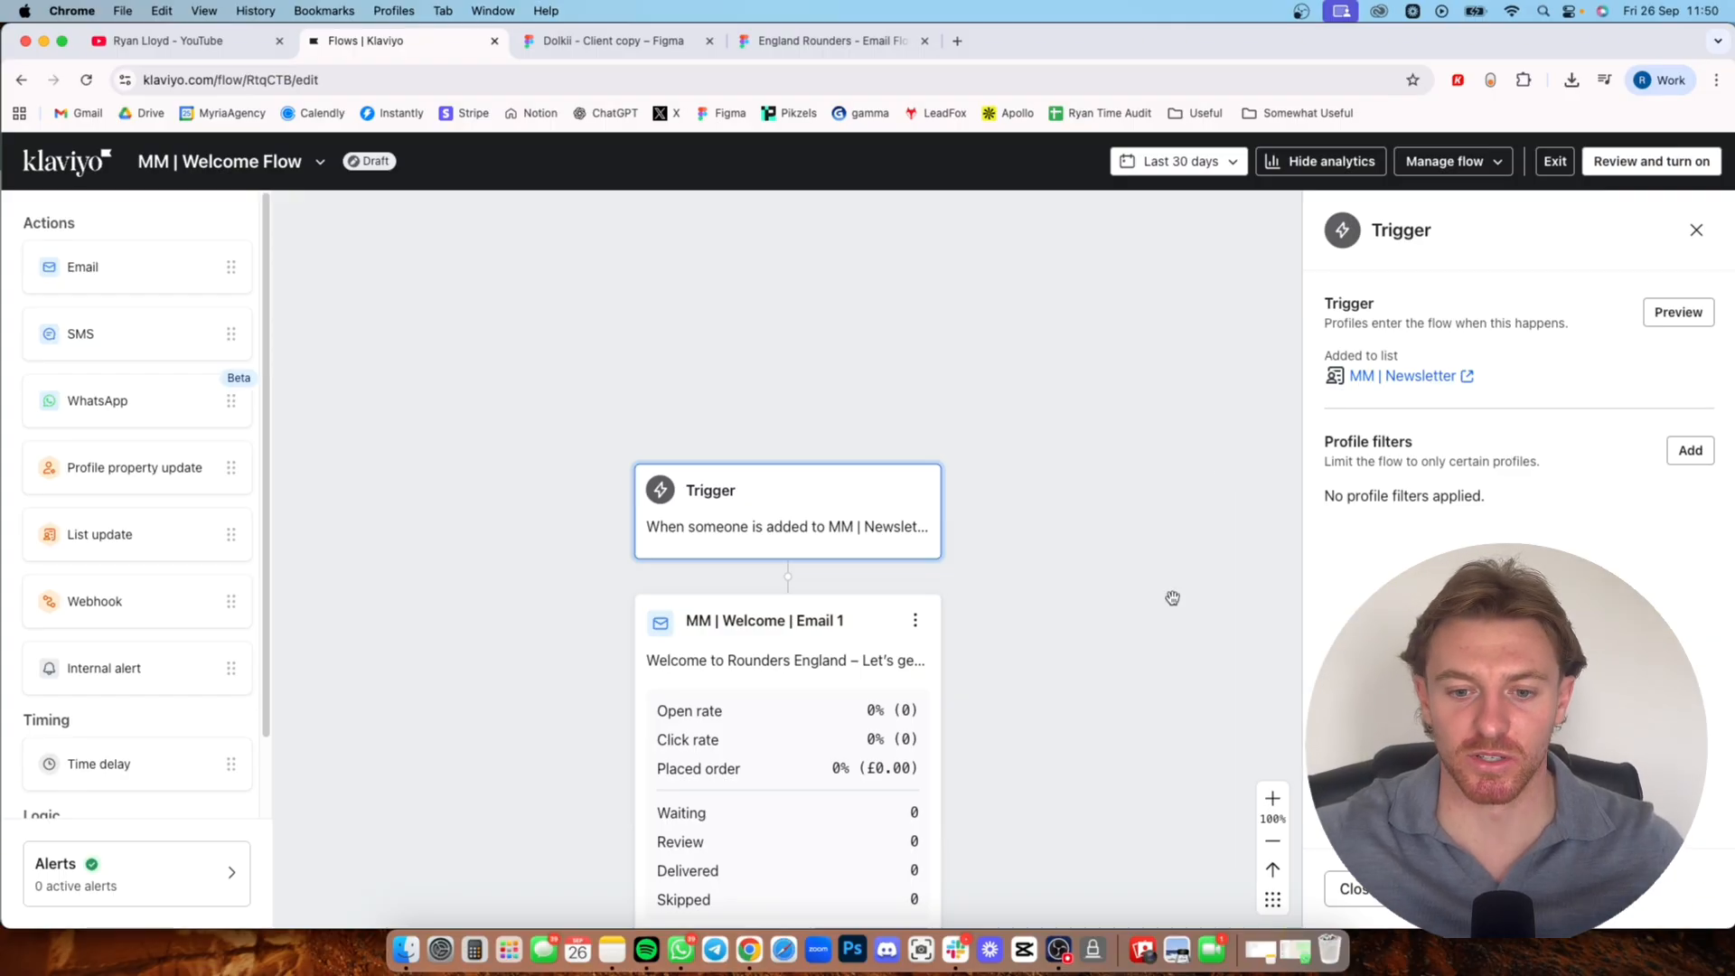
{"action": "left_click_drag", "start_coordinate": [1169, 596], "coordinate": [1132, 453]}
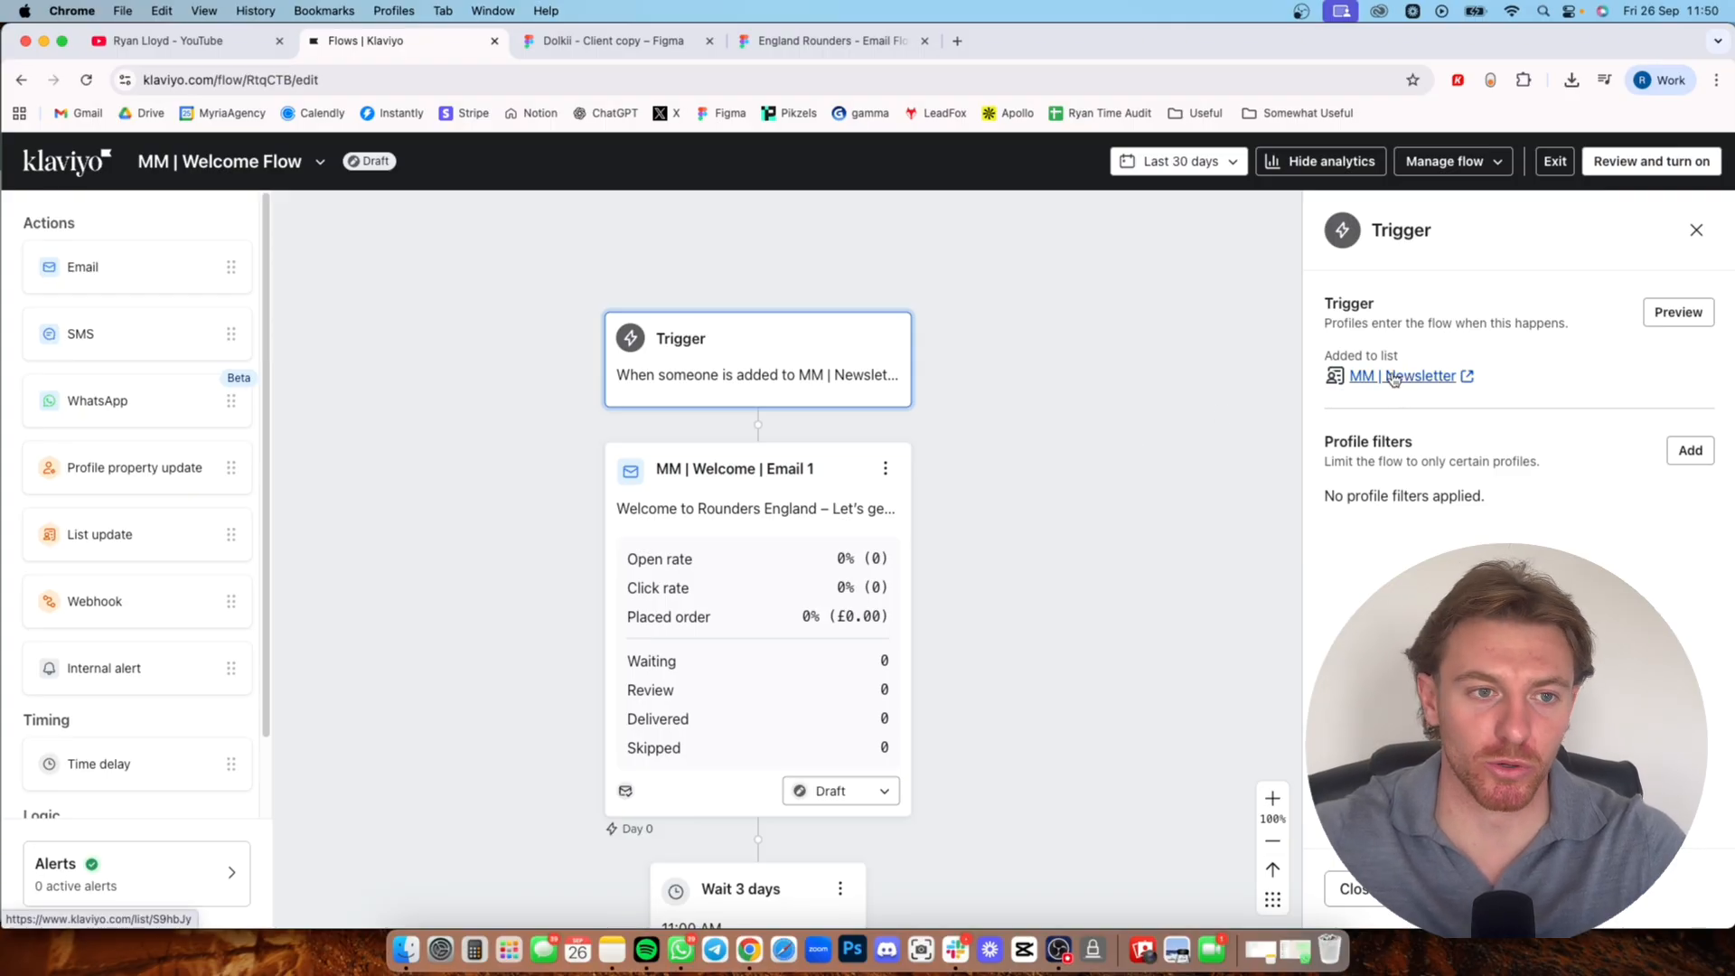
{"action": "left_click", "coordinate": [185, 41]}
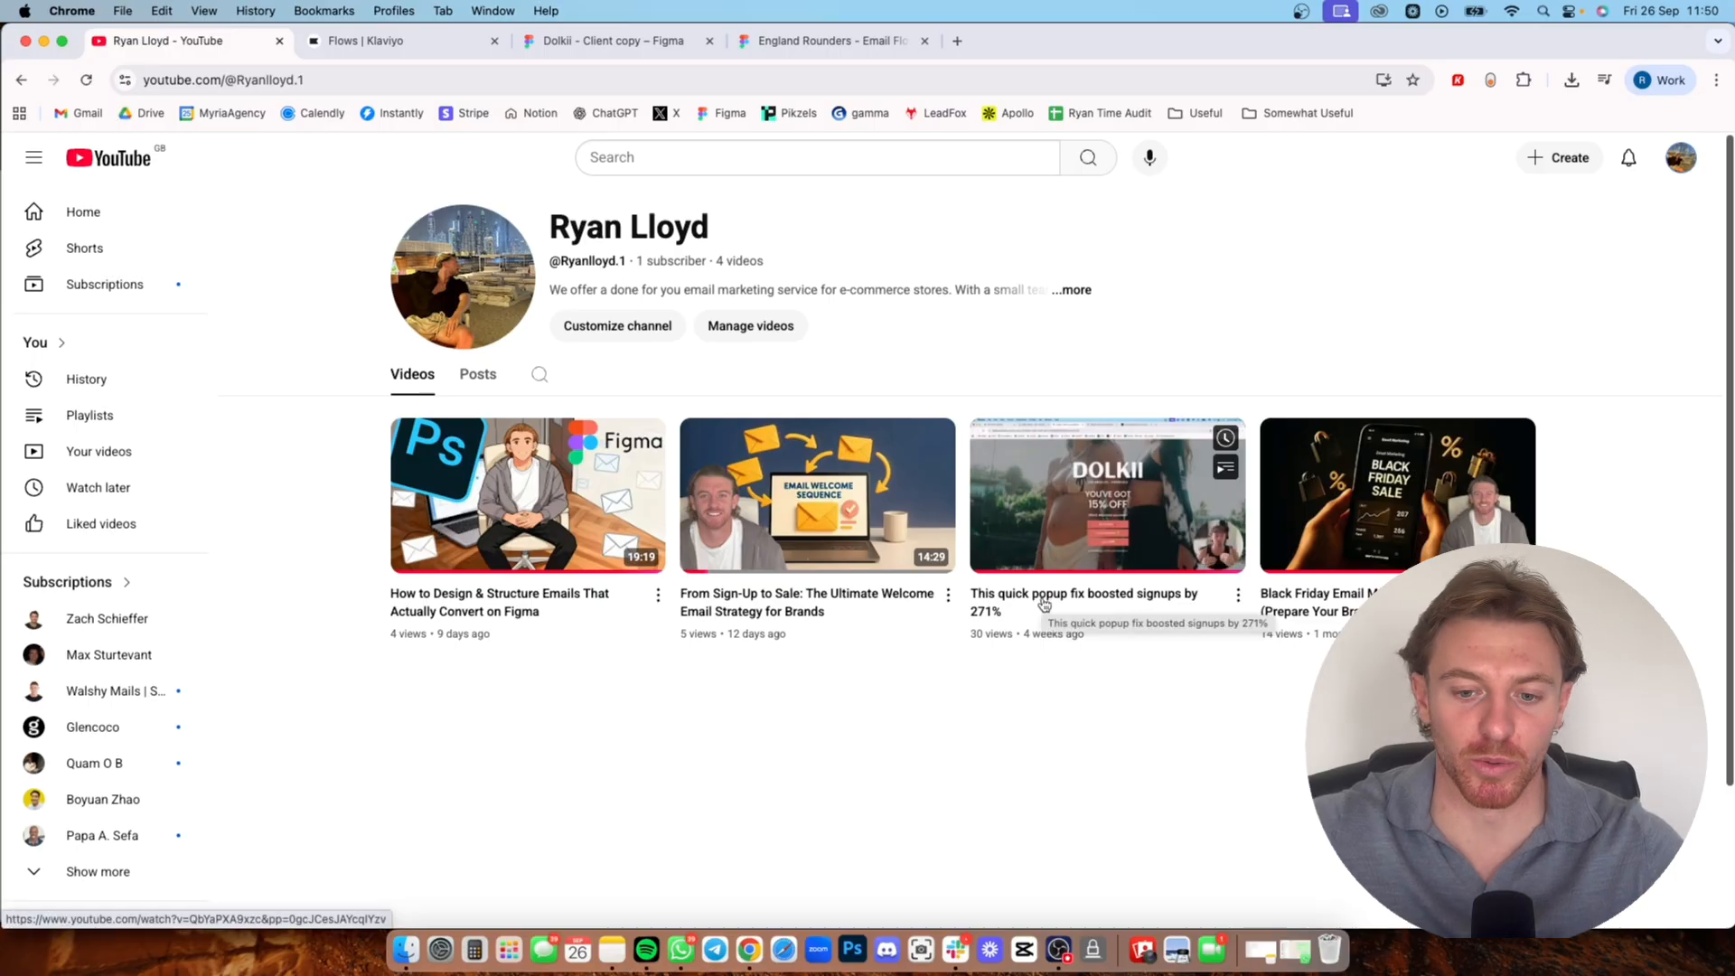
{"action": "left_click", "coordinate": [375, 54]}
{"action": "scroll", "coordinate": [529, 398], "scroll_direction": "down", "scroll_amount": 1}
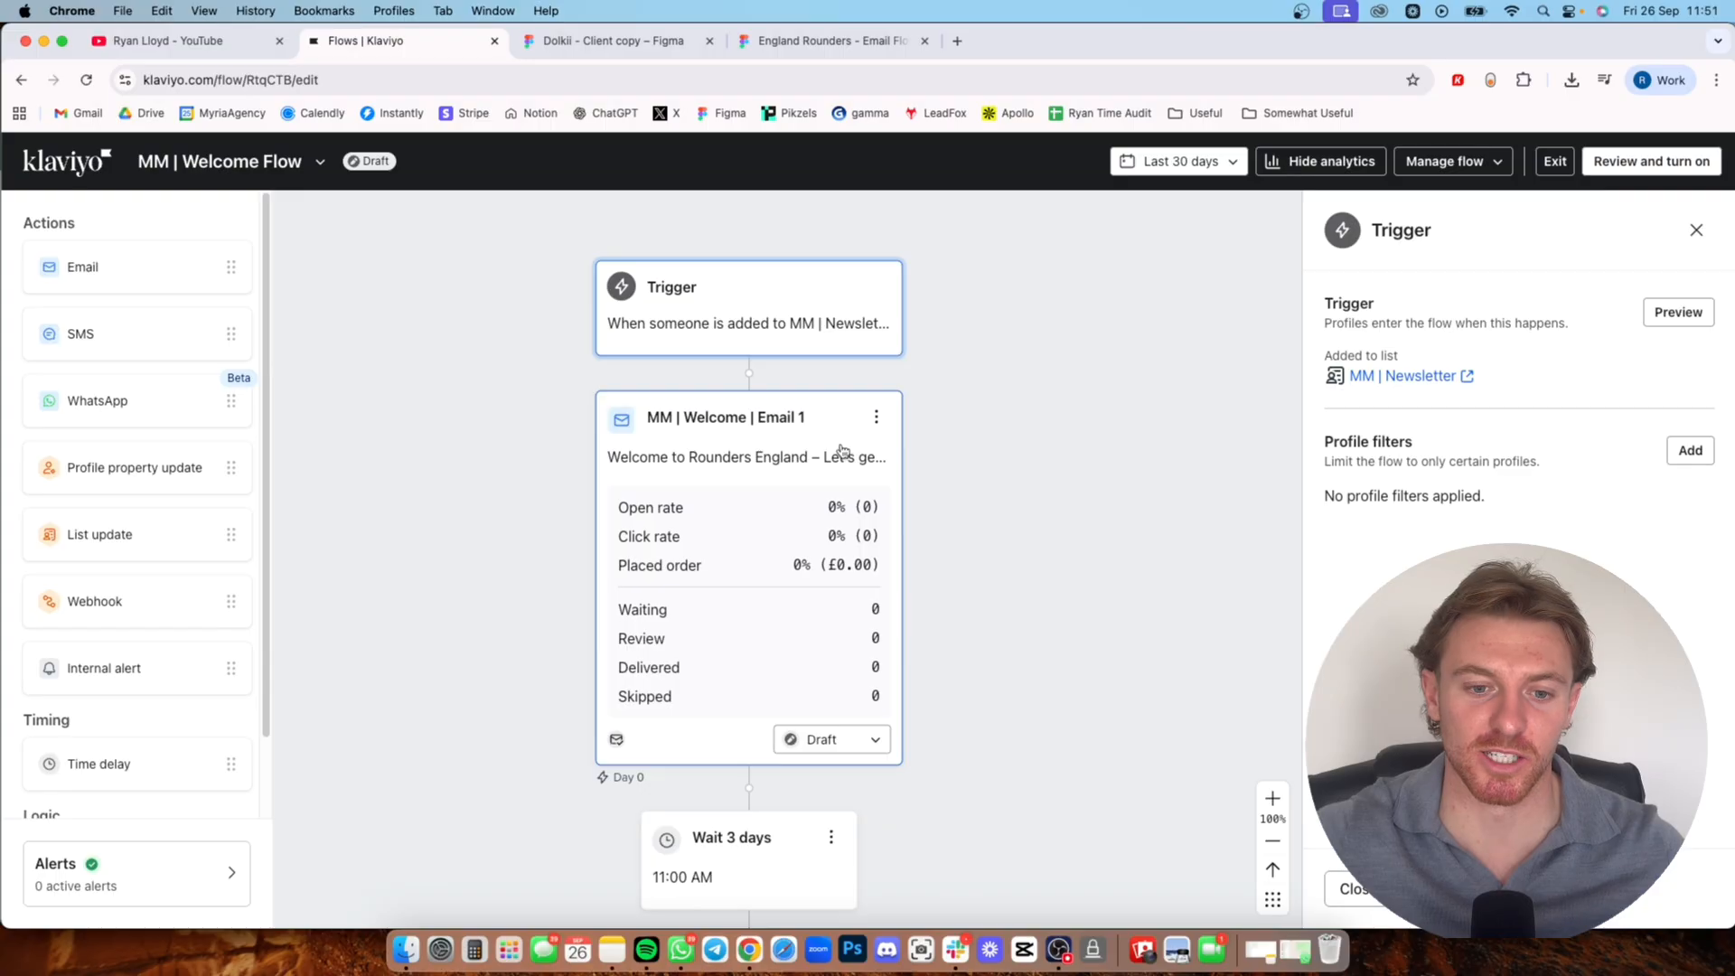
- Examine the sequence of welcome emails and the time delays between them, down to Email 4 and back to Email 2
{"action": "scroll", "coordinate": [964, 499], "scroll_direction": "down", "scroll_amount": 5}
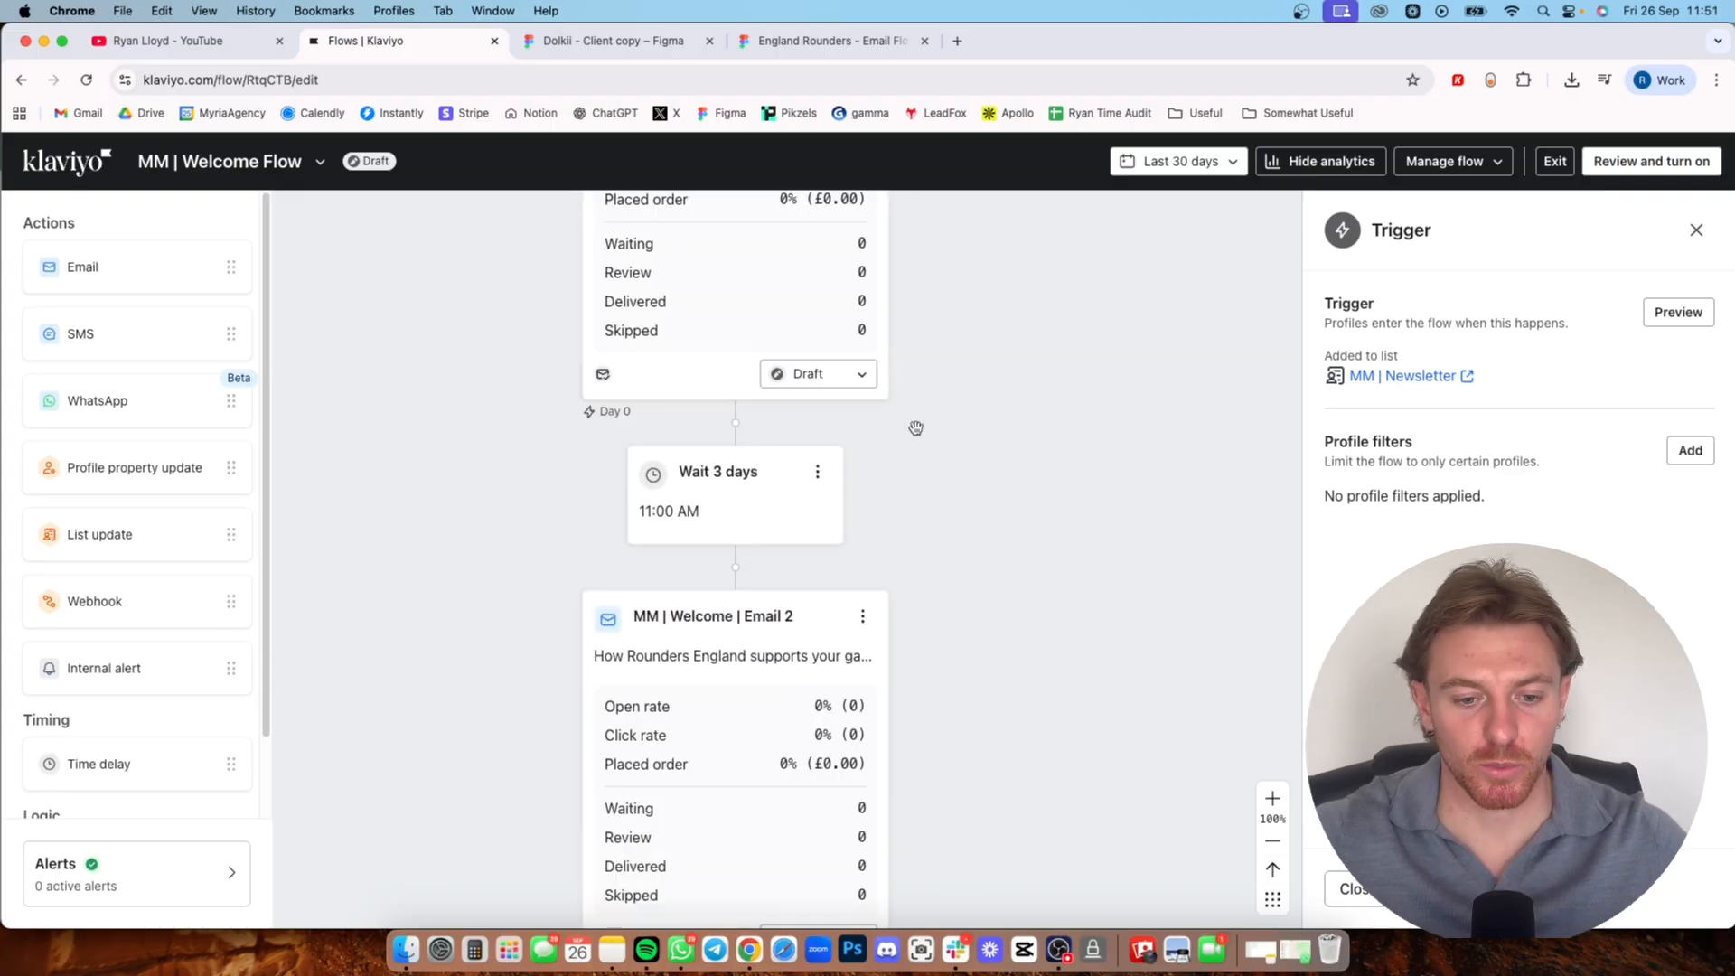
{"action": "left_click", "coordinate": [1272, 840]}
{"action": "left_click", "coordinate": [1272, 840]}
{"action": "left_click", "coordinate": [1272, 840]}
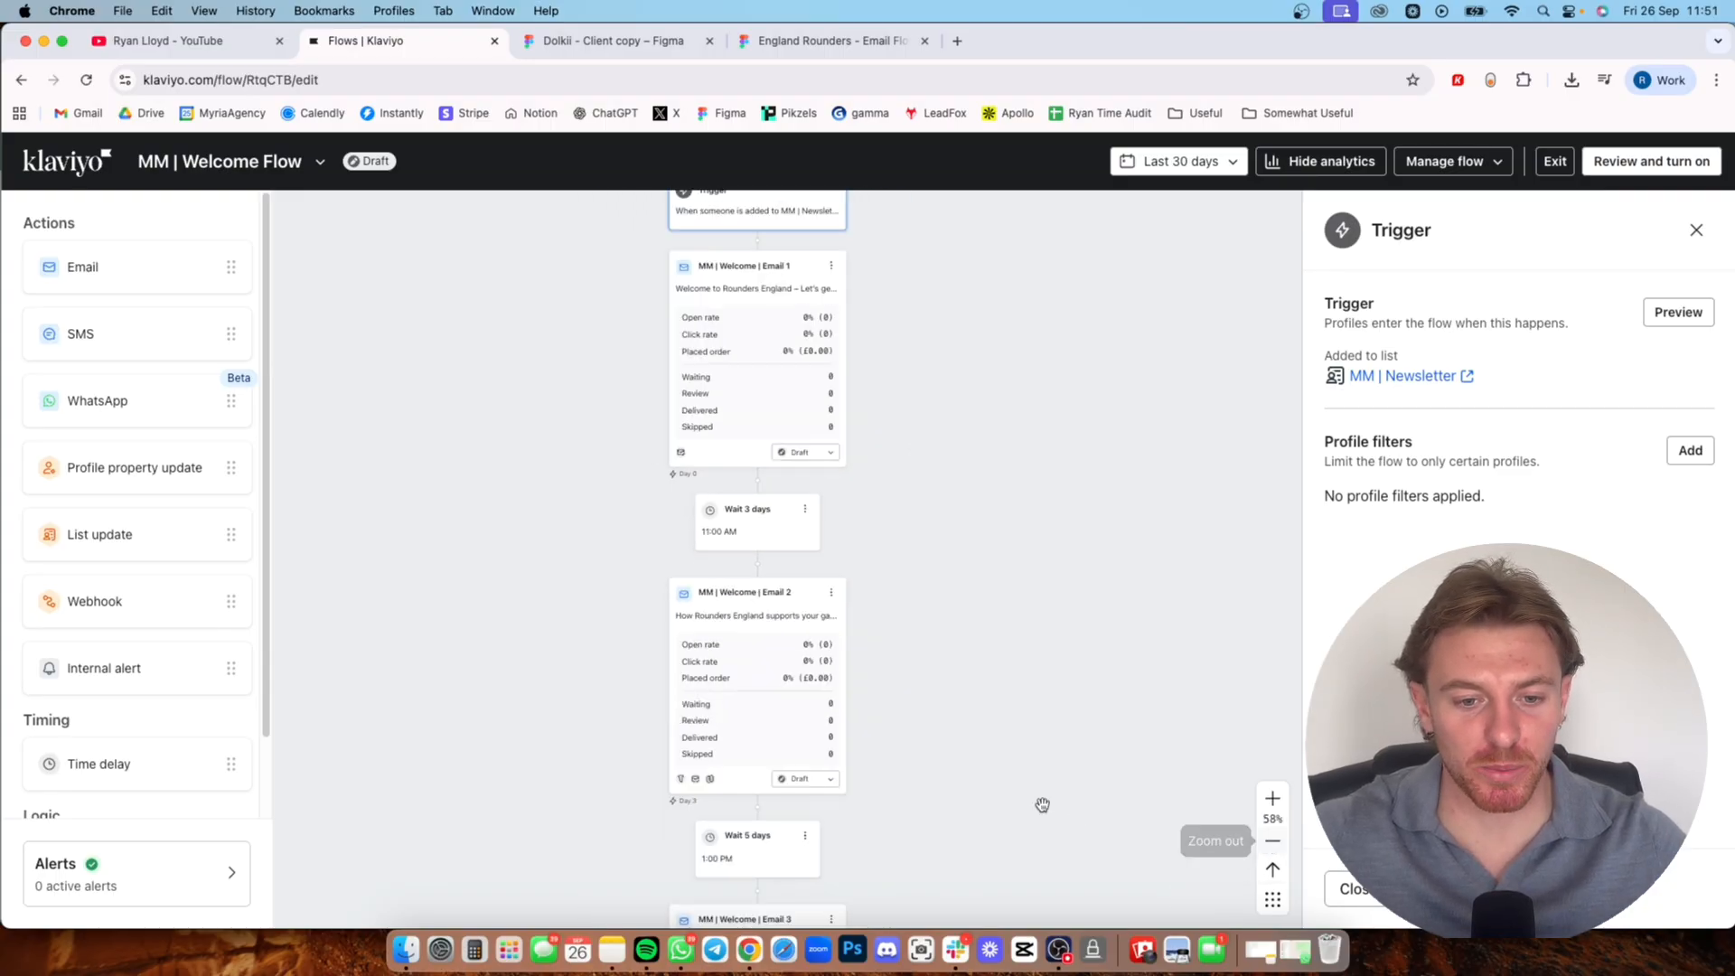
{"action": "left_click_drag", "start_coordinate": [1030, 800], "coordinate": [1013, 639]}
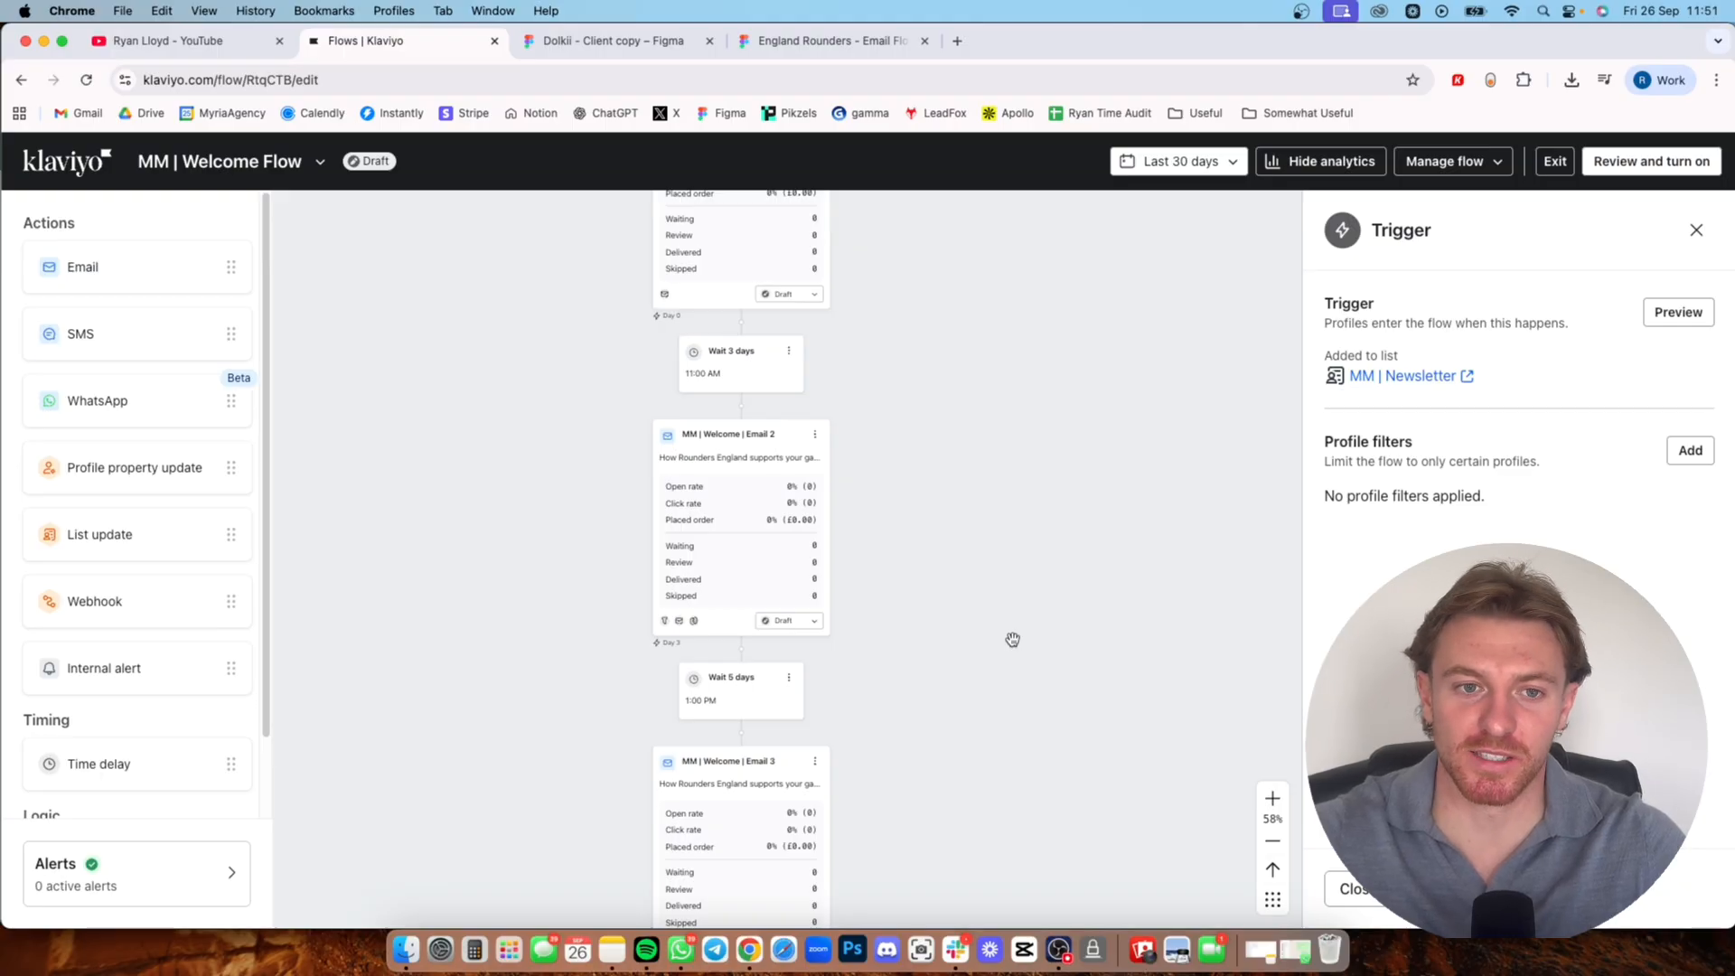
{"action": "scroll", "coordinate": [922, 612], "scroll_direction": "up", "scroll_amount": 3}
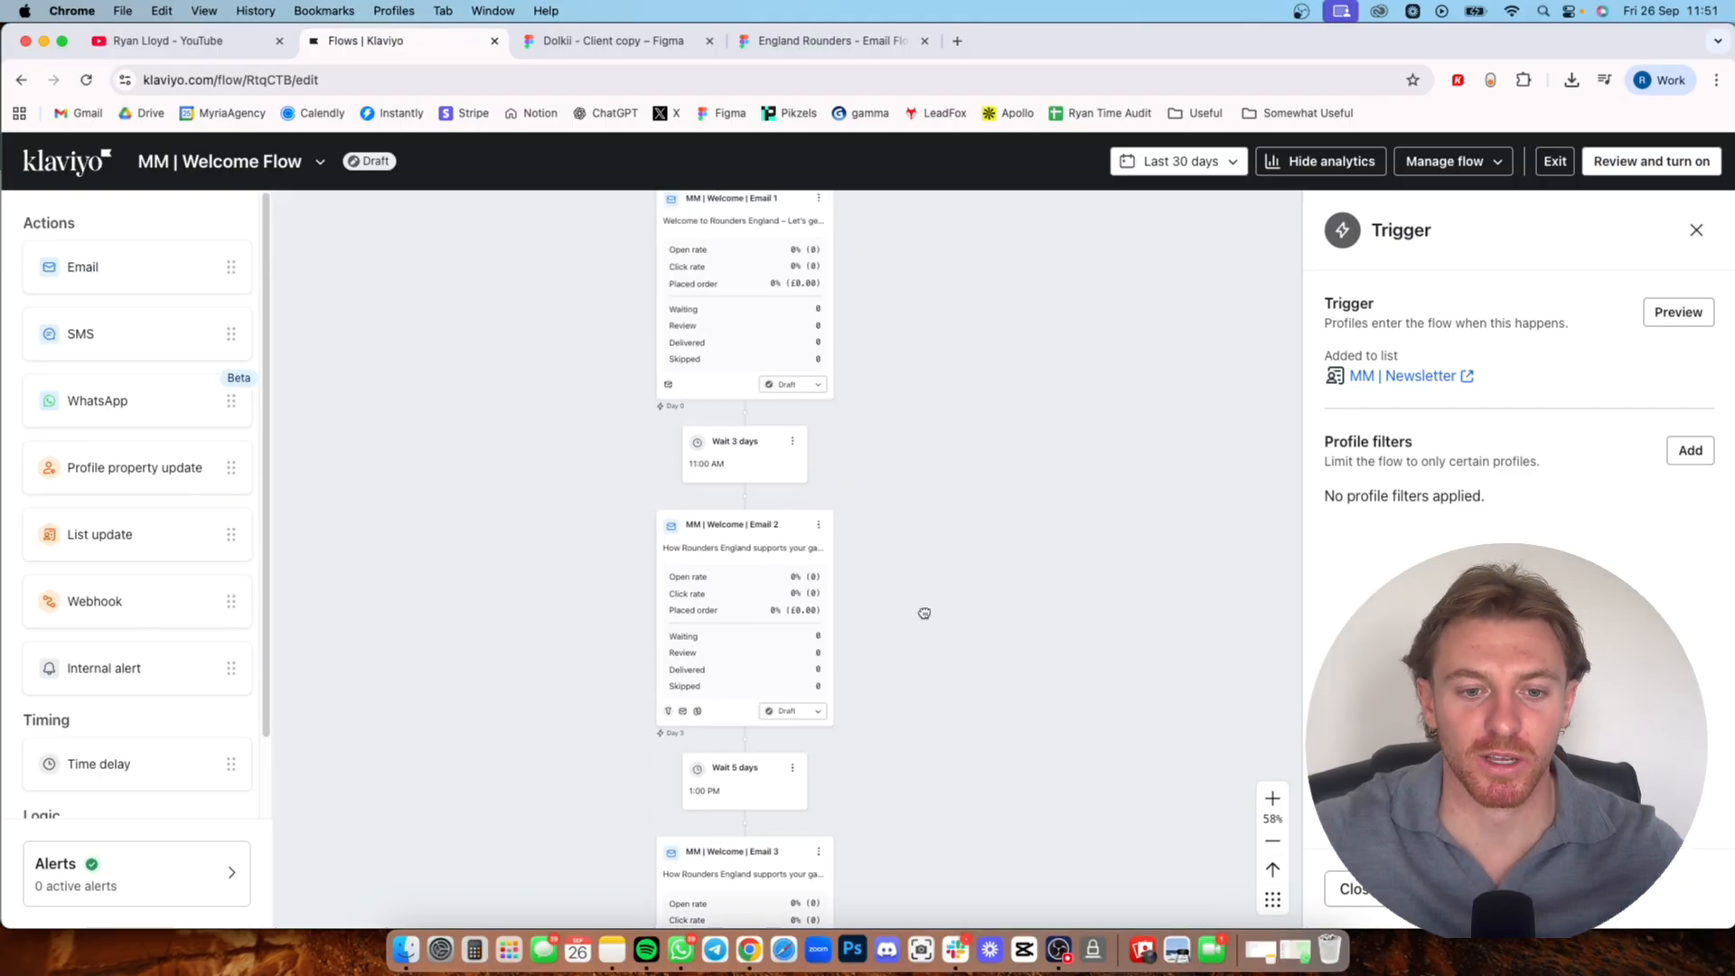
{"action": "left_click_drag", "start_coordinate": [927, 668], "coordinate": [921, 512]}
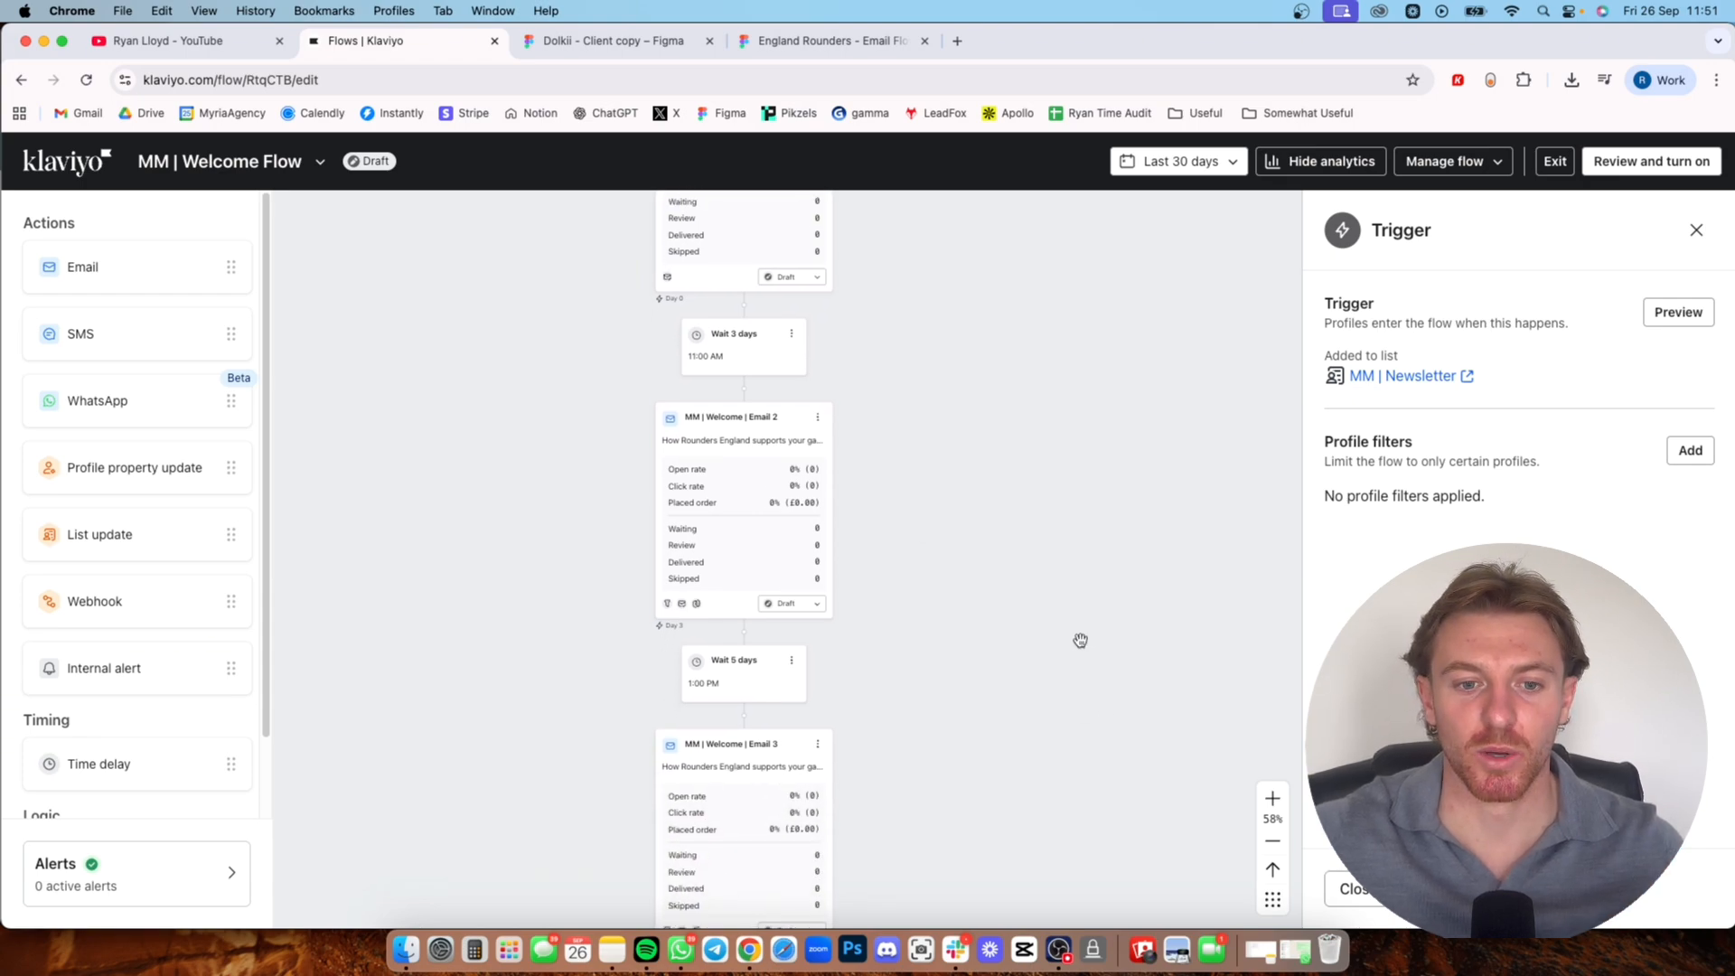
{"action": "scroll", "coordinate": [1039, 508], "scroll_direction": "down", "scroll_amount": 1}
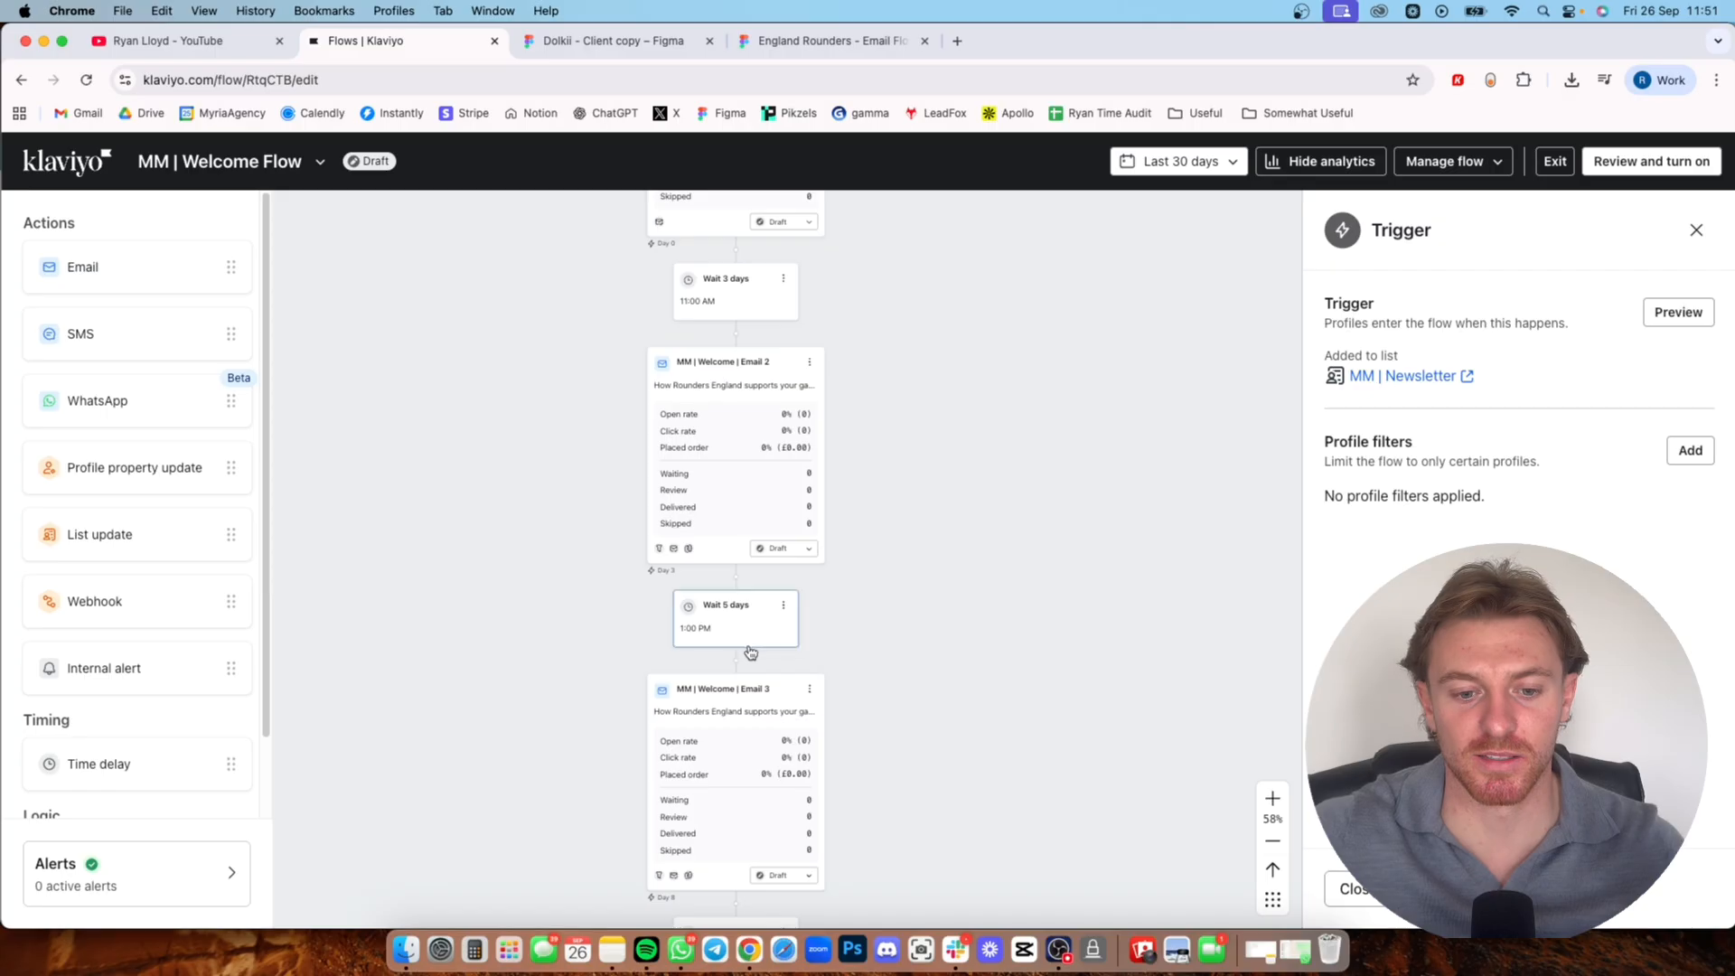
{"action": "scroll", "coordinate": [784, 713], "scroll_direction": "down", "scroll_amount": 5}
{"action": "scroll", "coordinate": [909, 641], "scroll_direction": "down", "scroll_amount": 1}
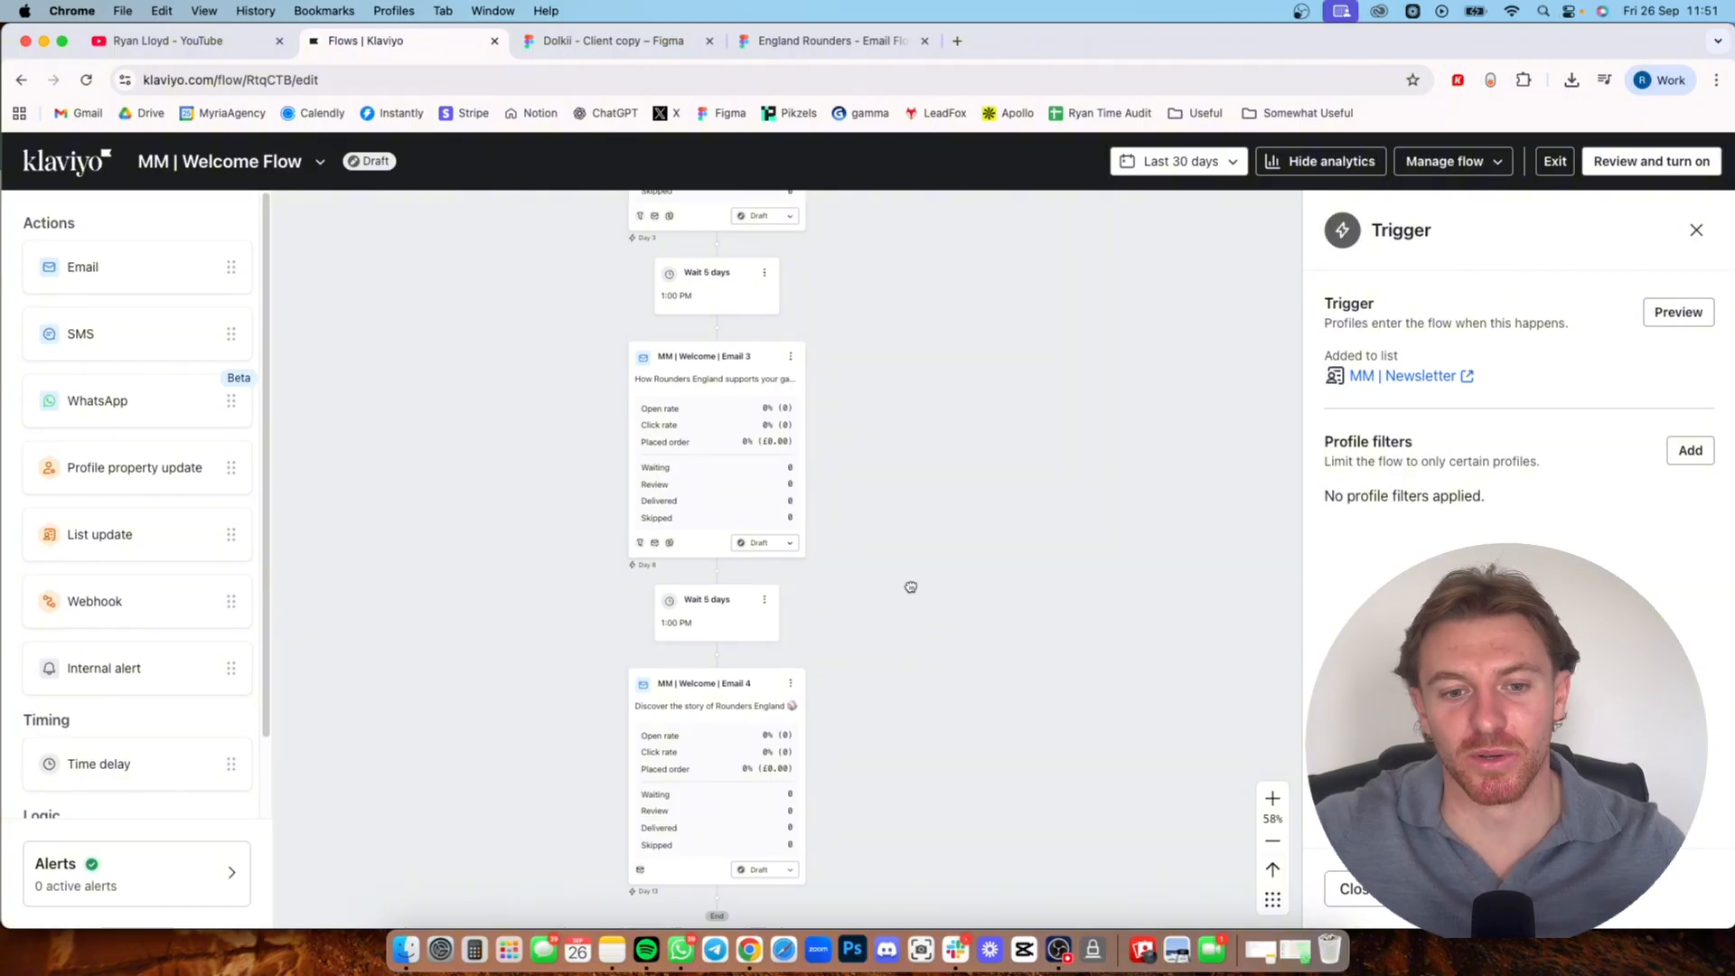
{"action": "left_click_drag", "start_coordinate": [911, 587], "coordinate": [930, 704]}
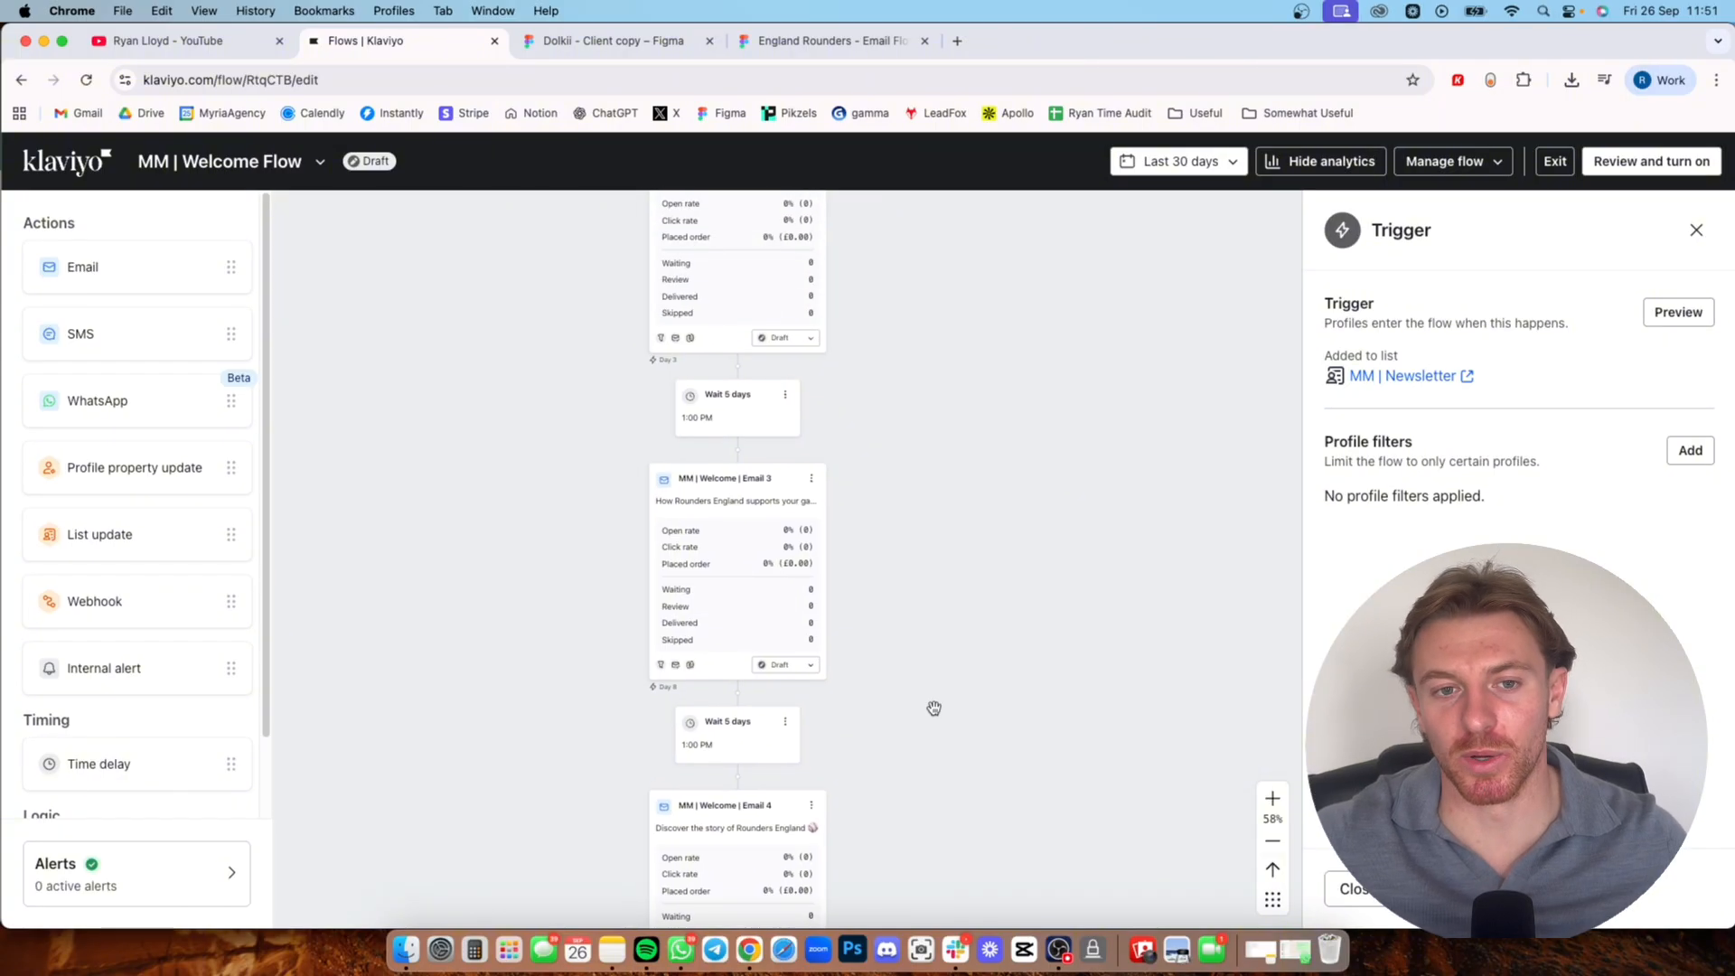
{"action": "left_click_drag", "start_coordinate": [914, 508], "coordinate": [918, 700]}
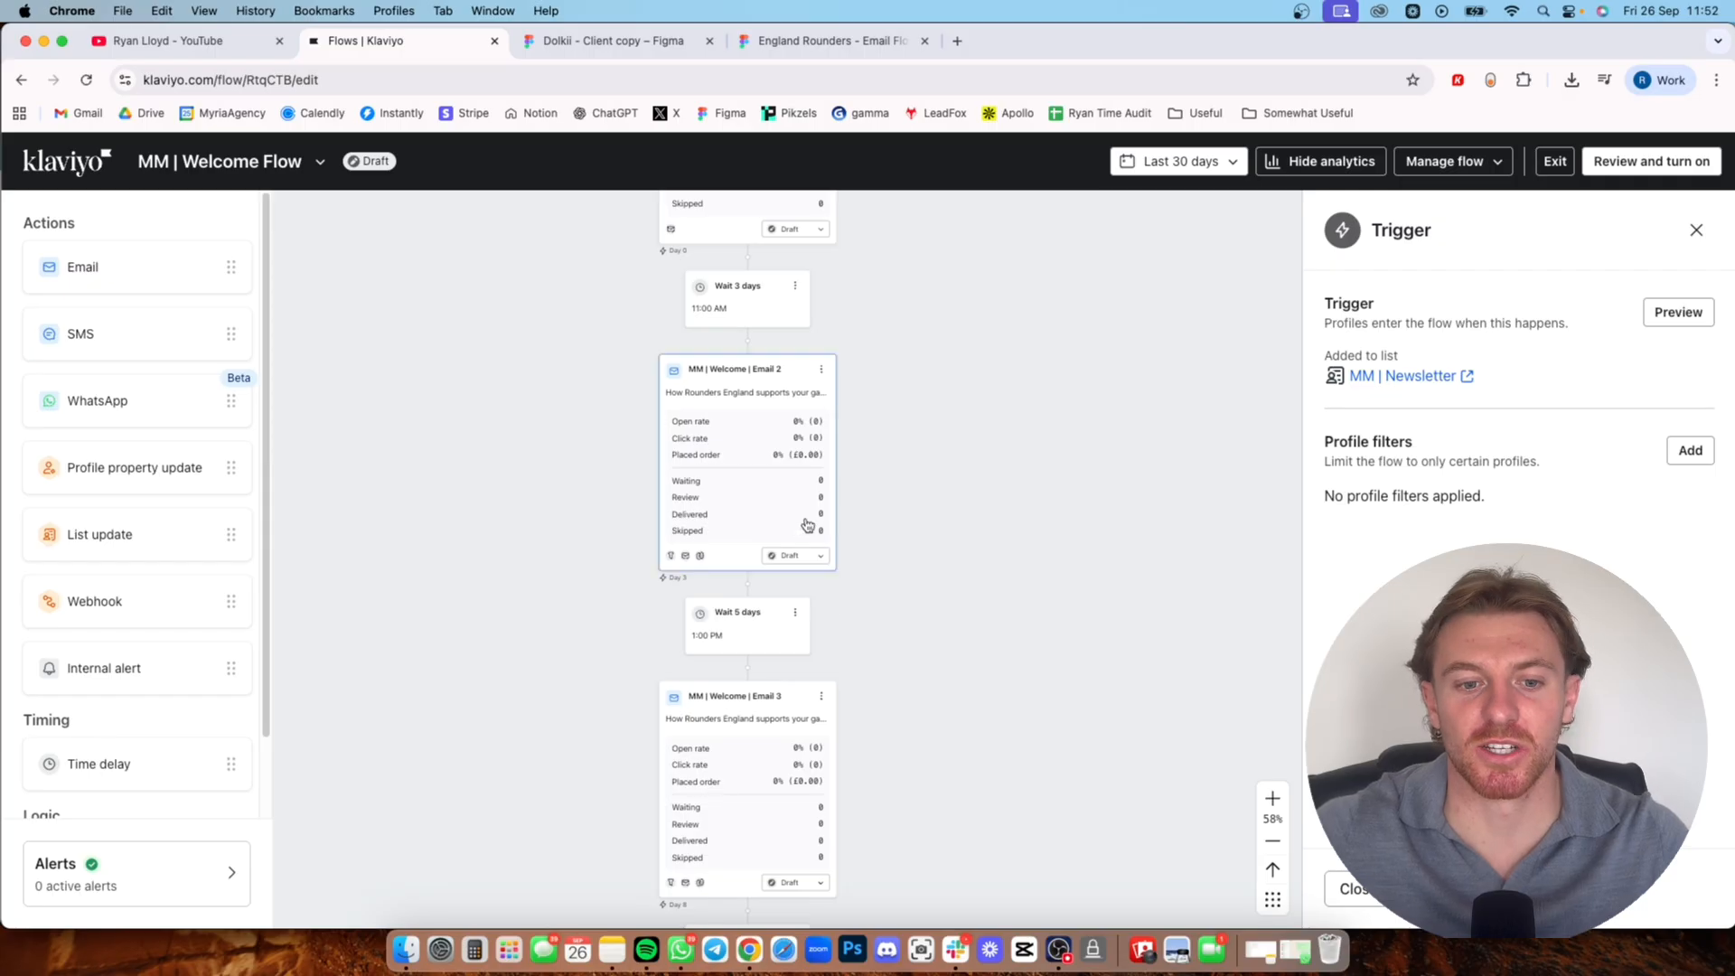
{"action": "scroll", "coordinate": [903, 474], "scroll_direction": "up", "scroll_amount": 5}
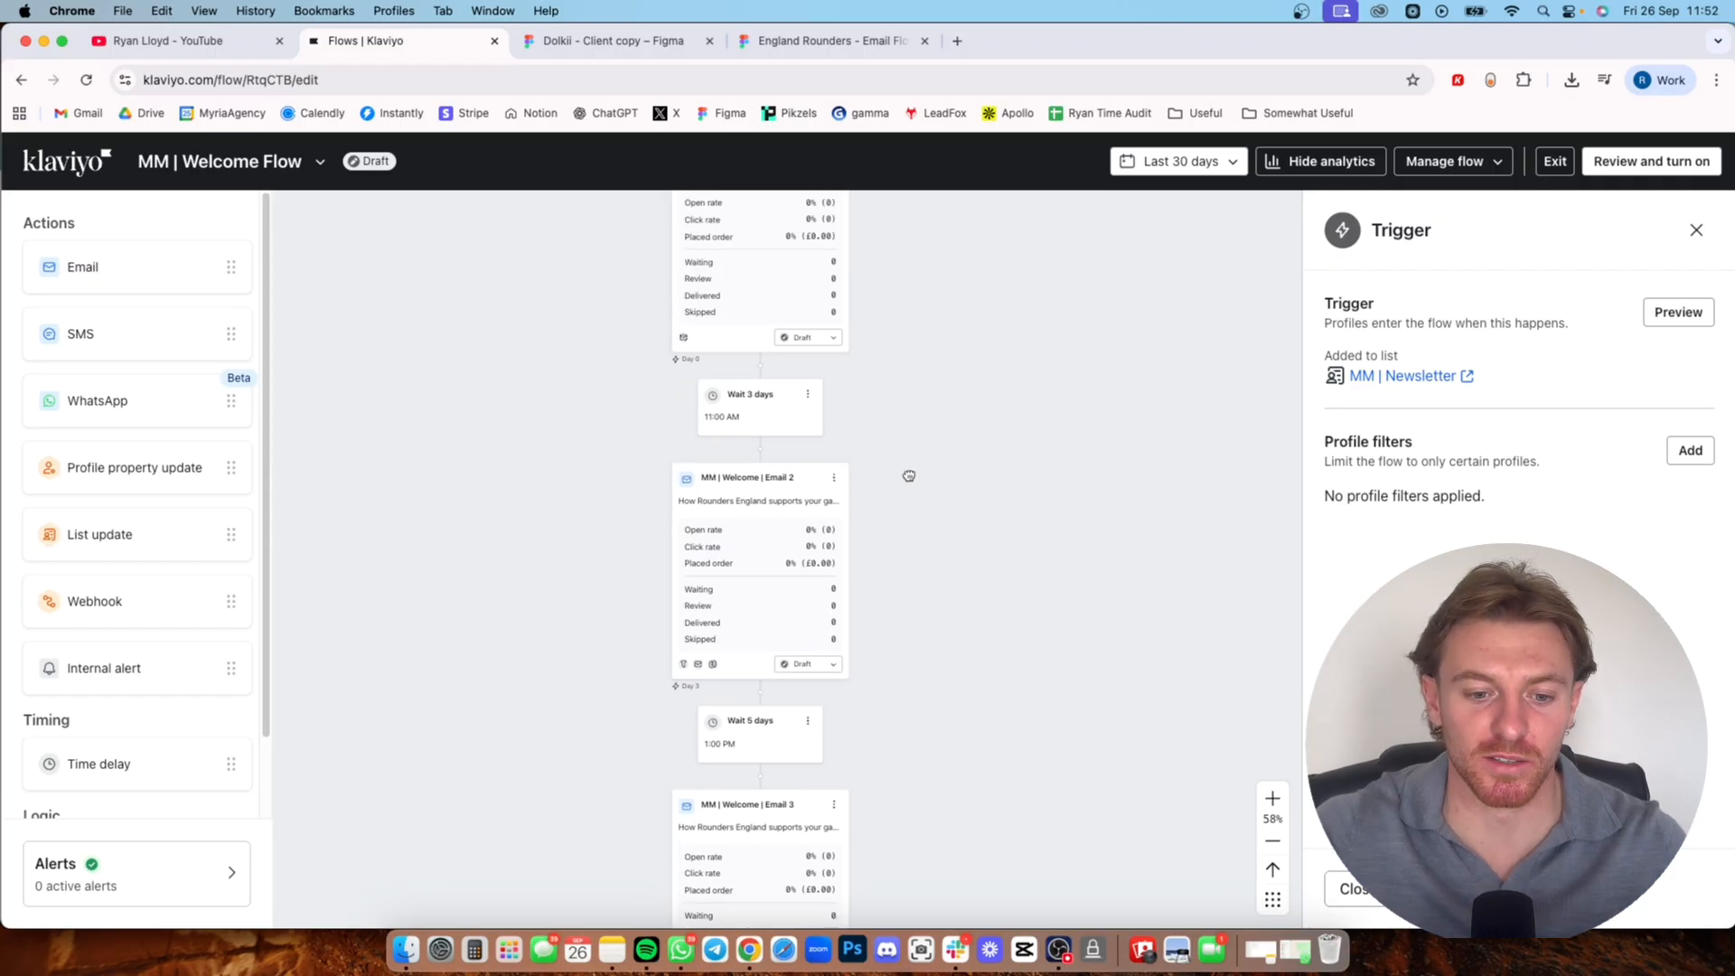
{"action": "scroll", "coordinate": [881, 545], "scroll_direction": "down", "scroll_amount": 3}
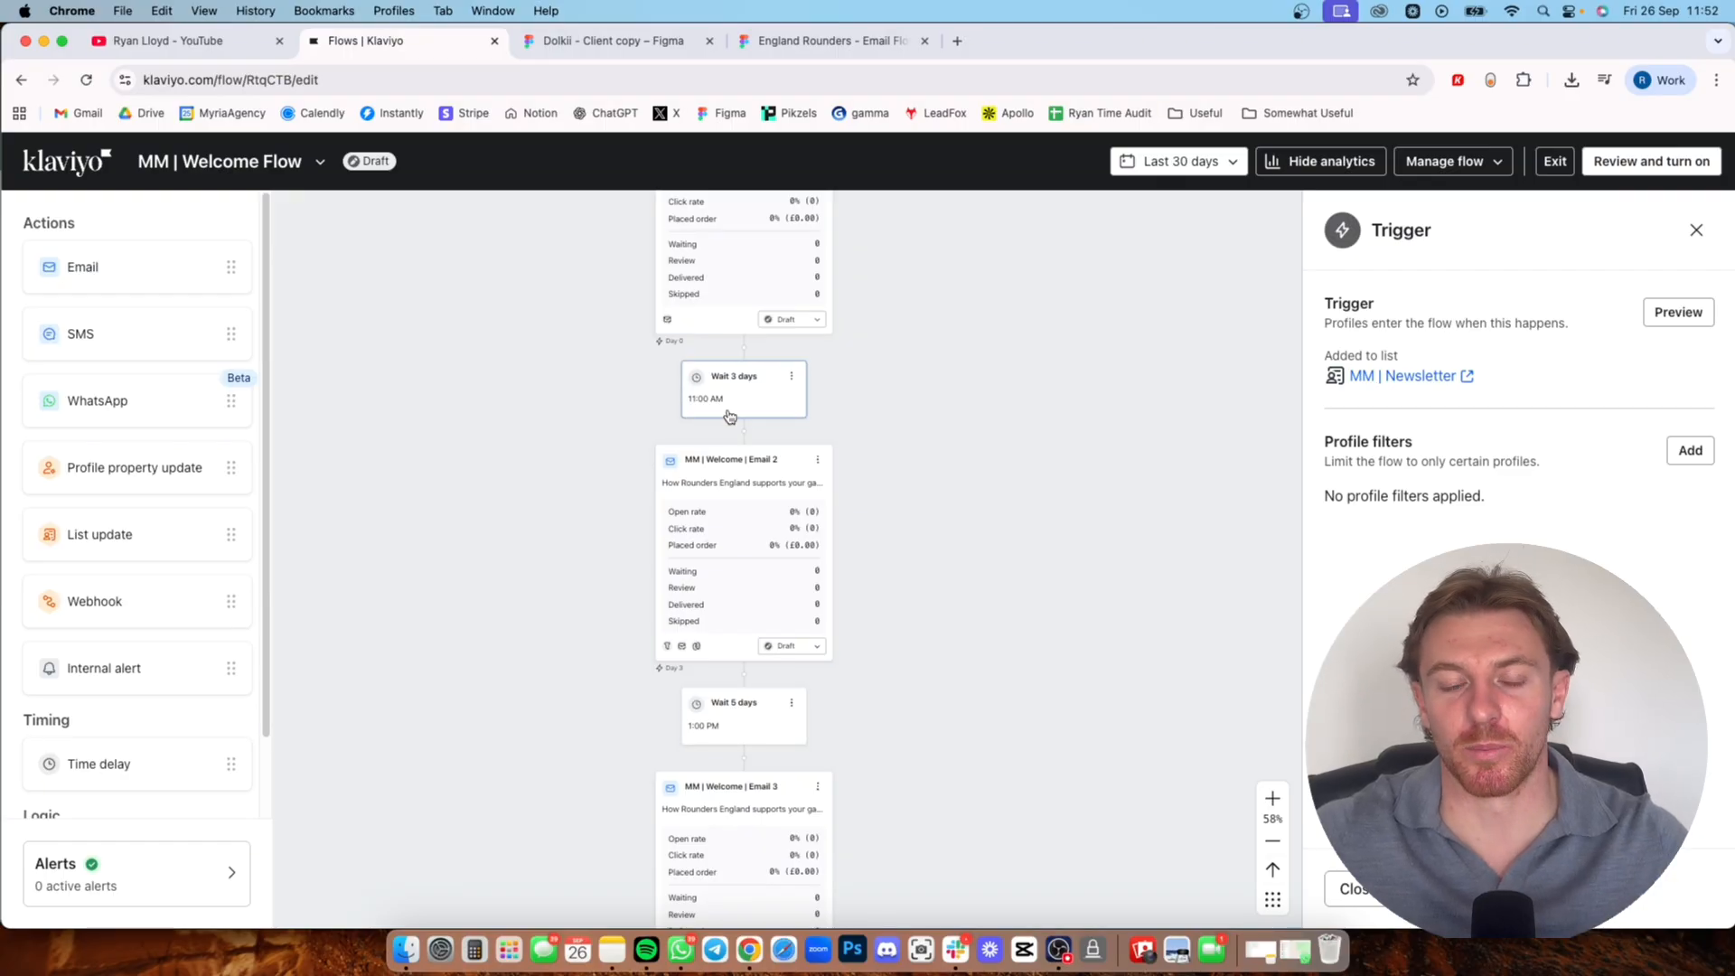
- Examine the settings of the delay before Email 2 and the delays around Emails 3 and 4, undoing any accidental move of Email 3
{"action": "left_click", "coordinate": [738, 377]}
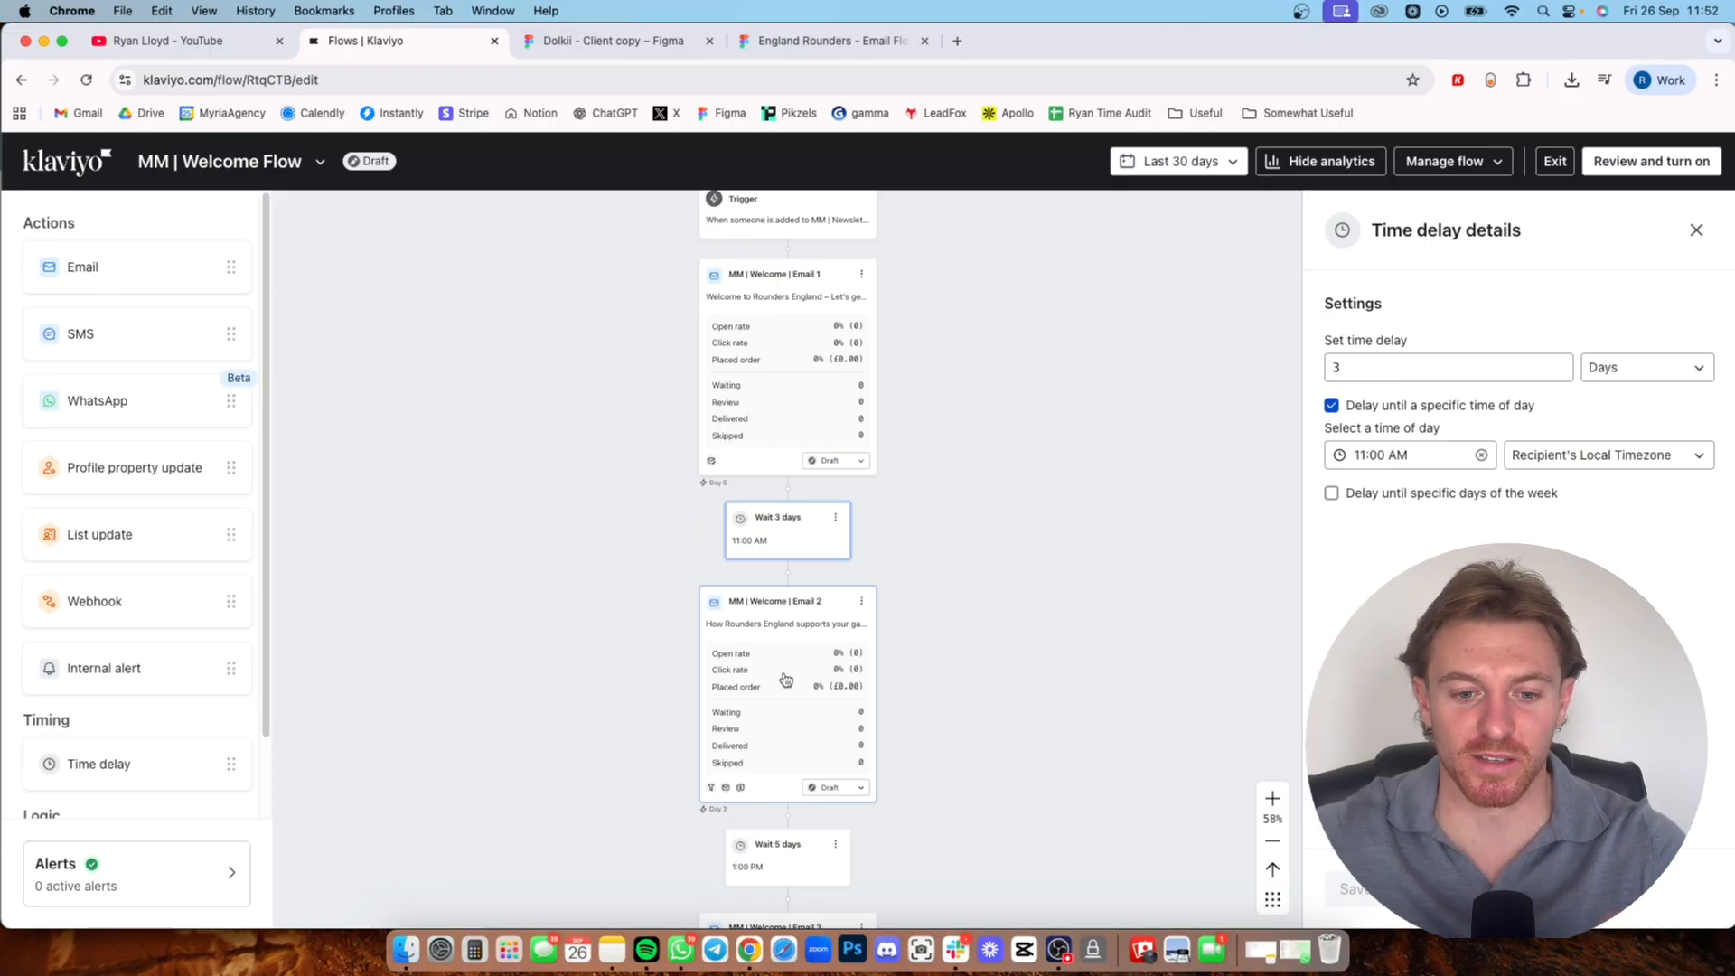
{"action": "left_click_drag", "start_coordinate": [934, 612], "coordinate": [881, 217]}
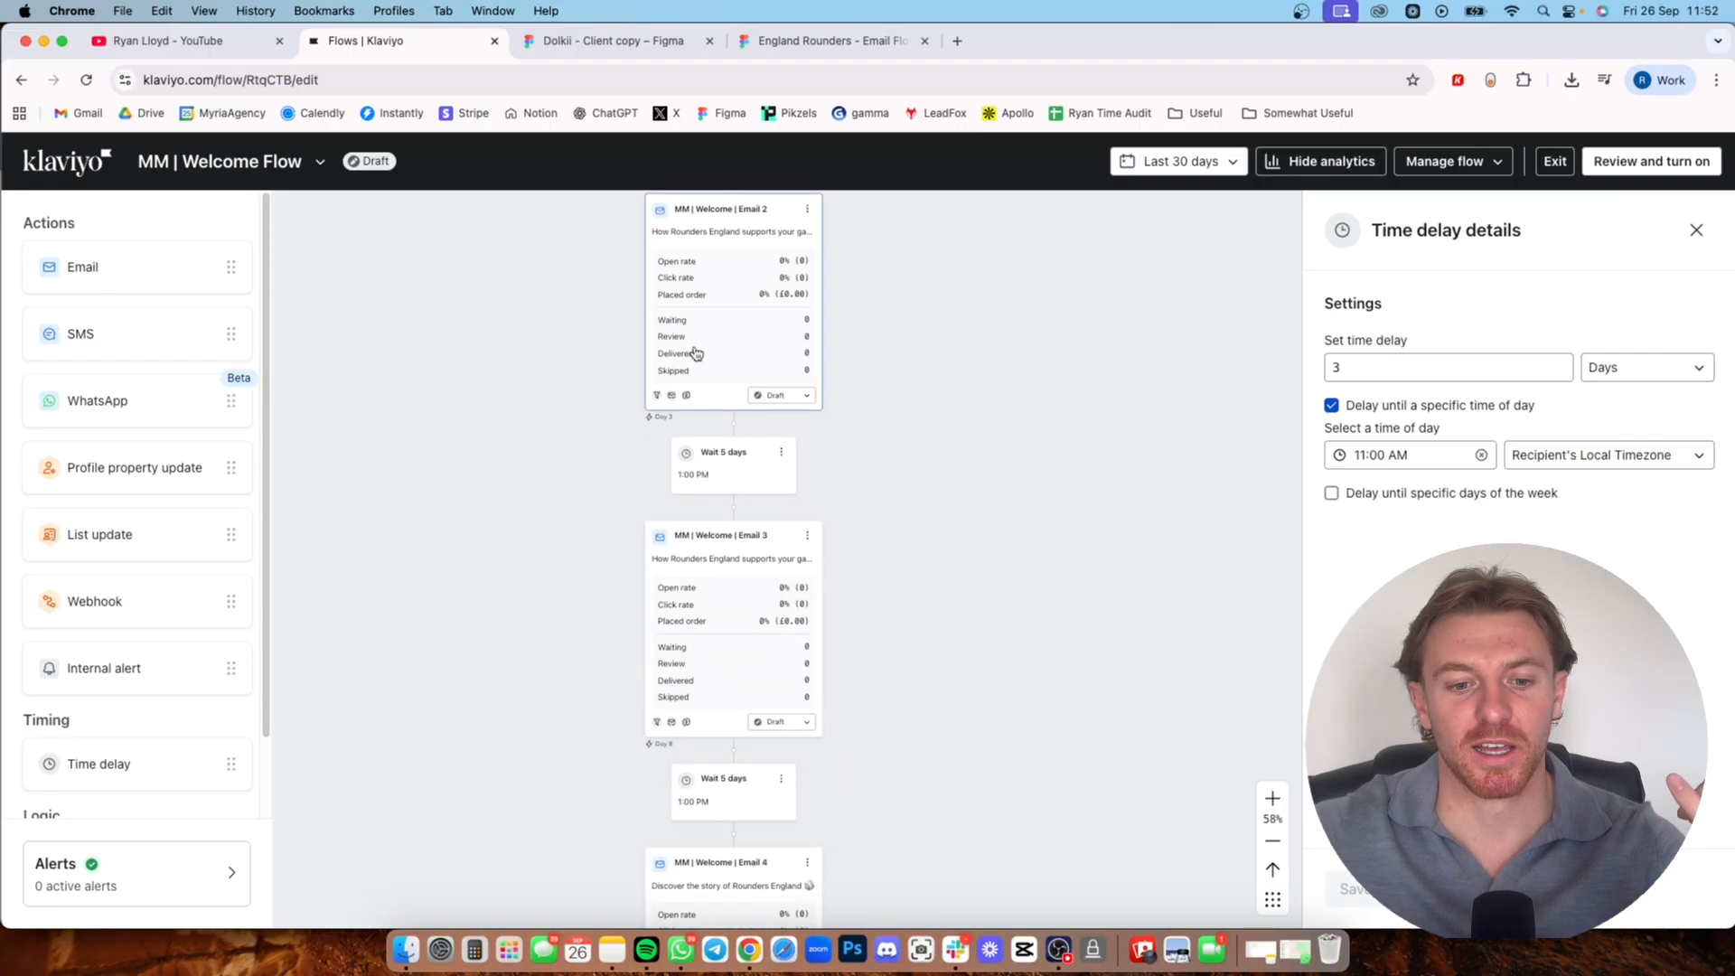
{"action": "left_click_drag", "start_coordinate": [709, 687], "coordinate": [728, 620]}
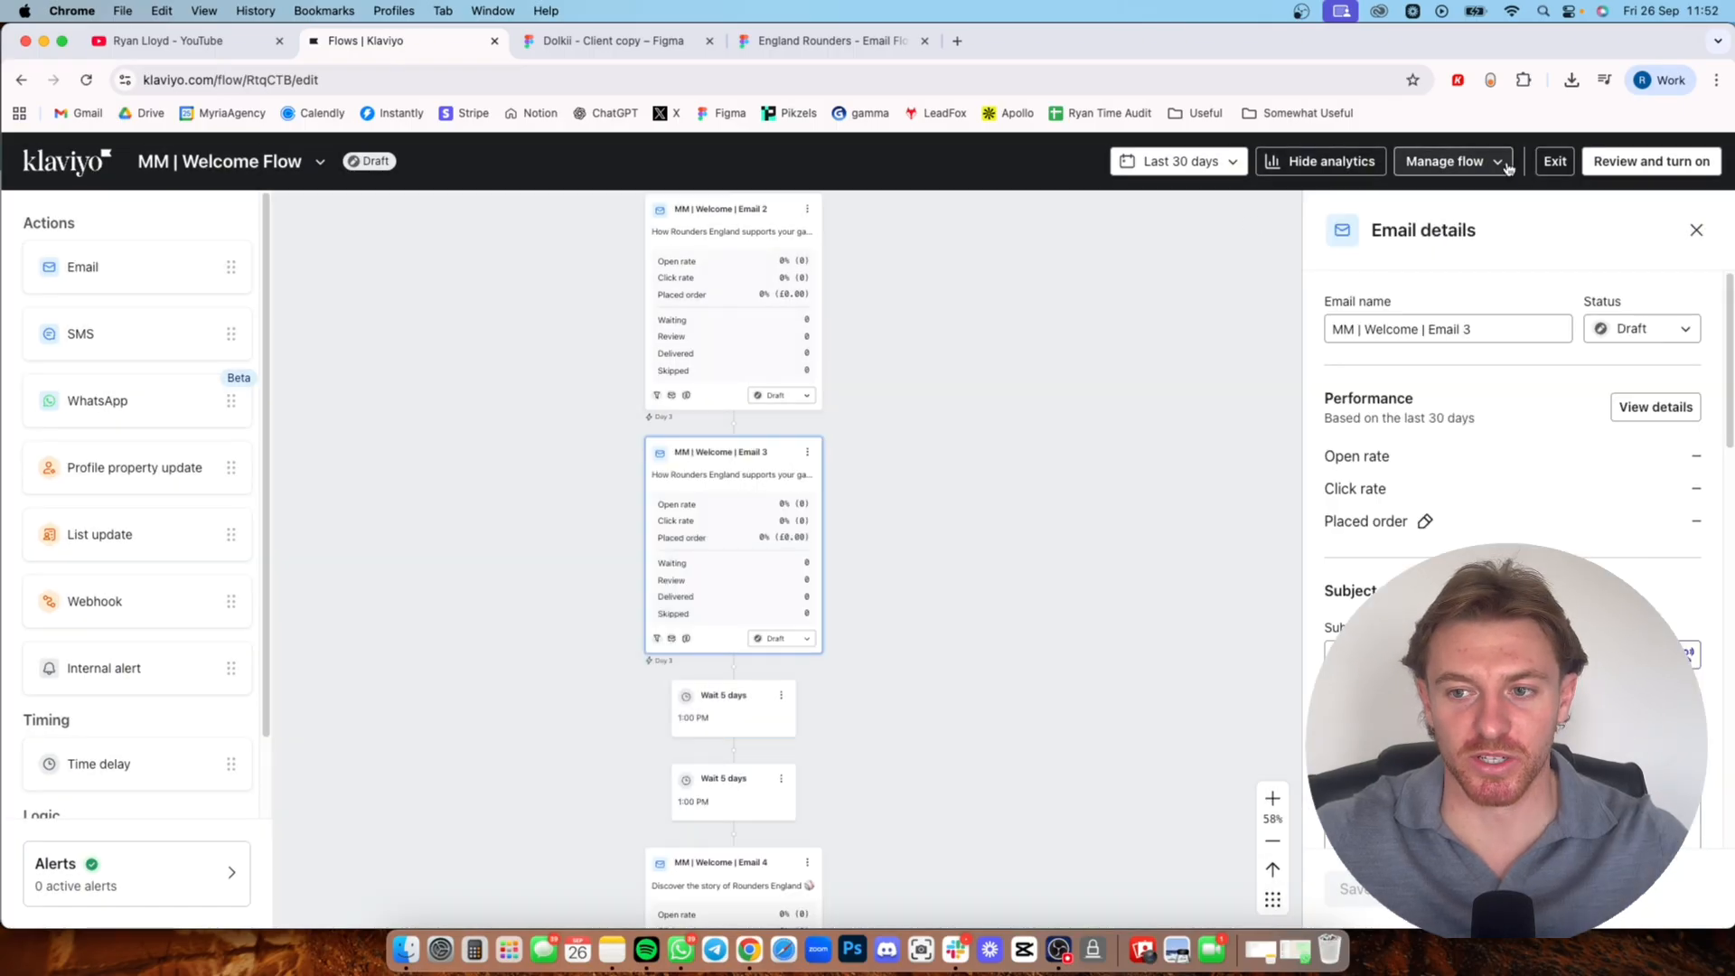
{"action": "key", "text": "super+z"}
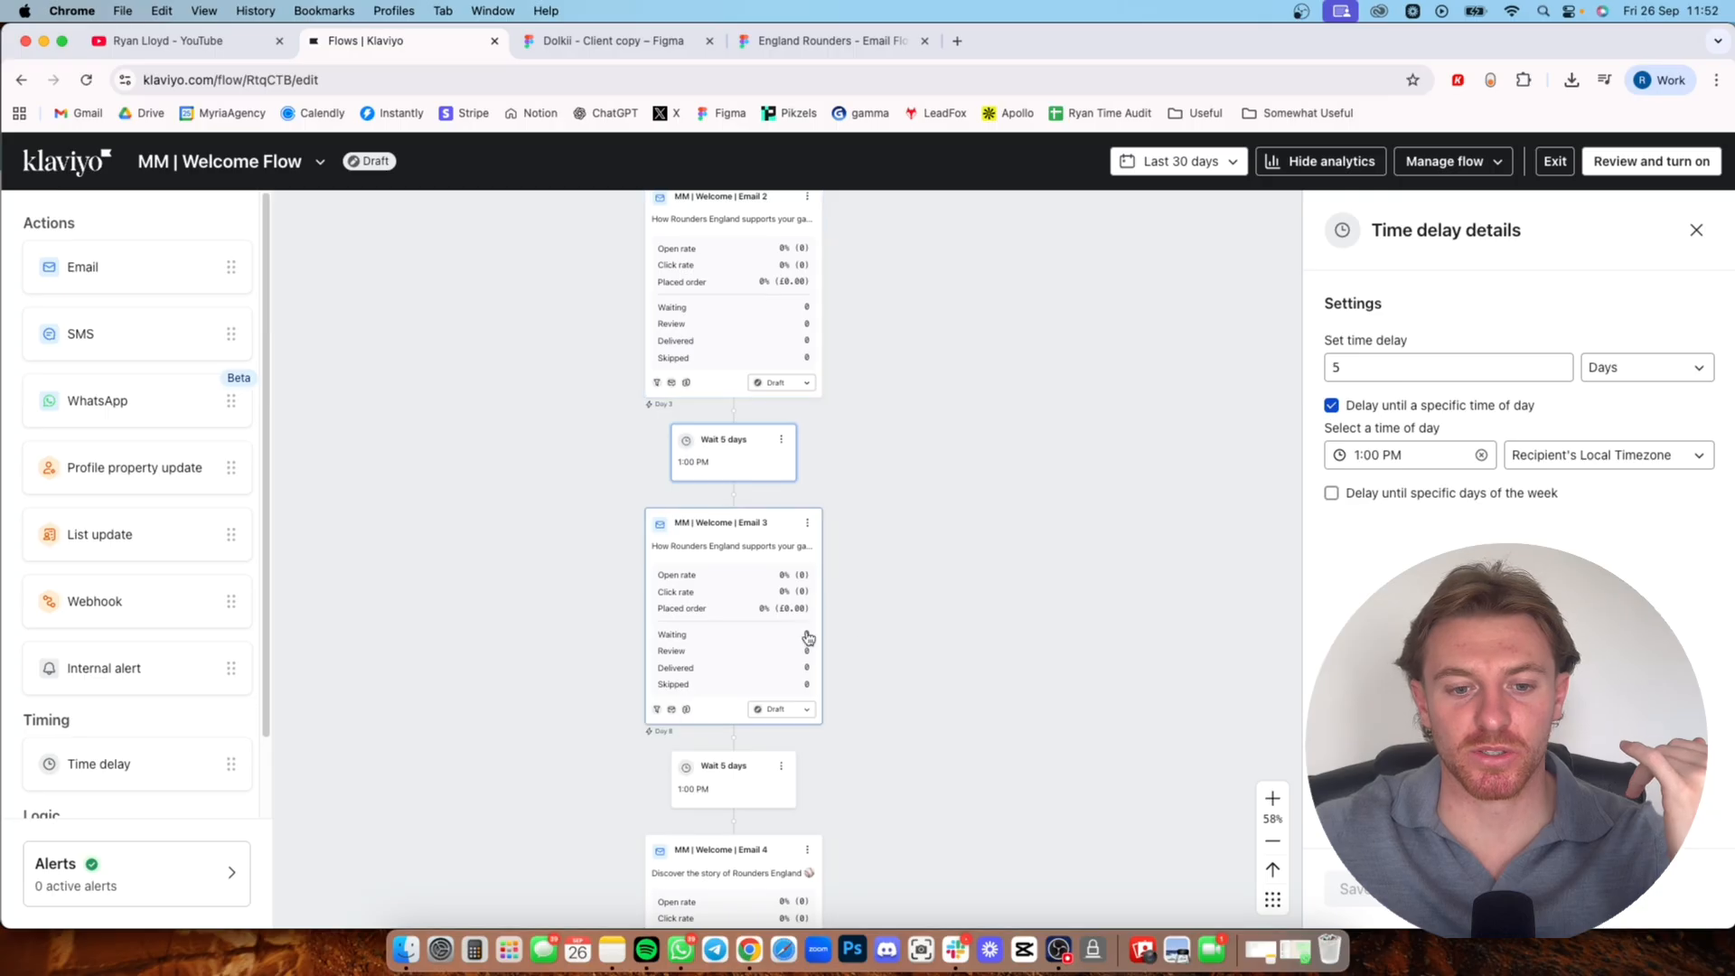
{"action": "scroll", "coordinate": [809, 637], "scroll_direction": "down", "scroll_amount": 2}
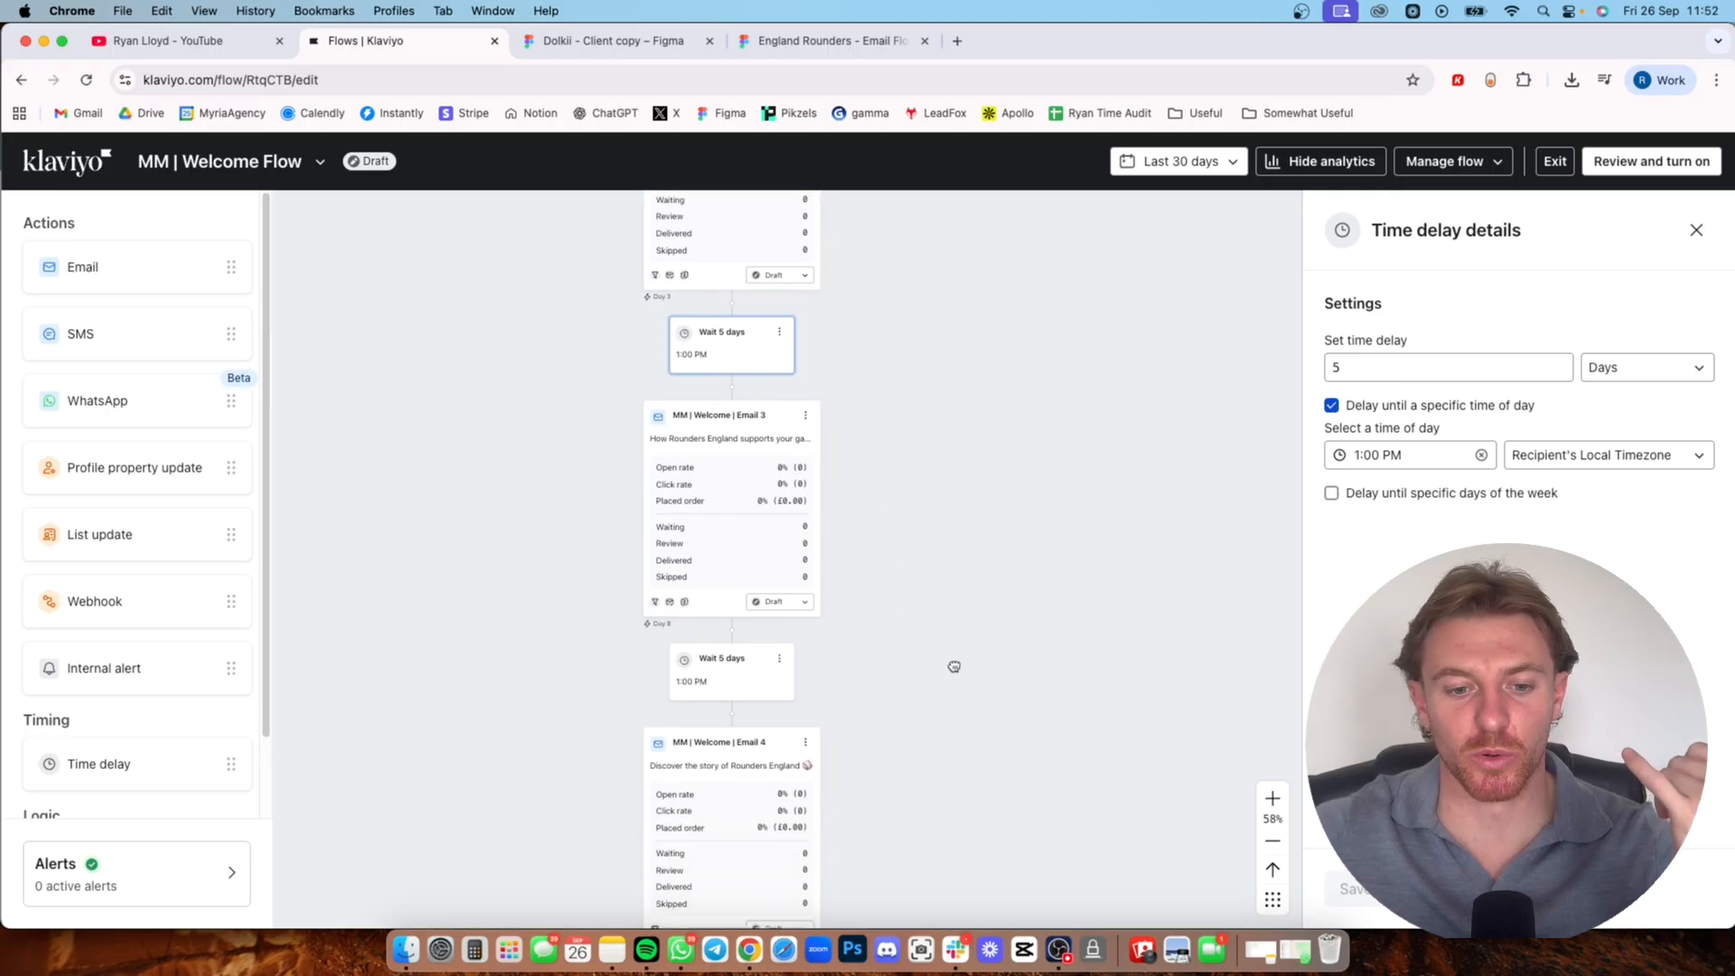
{"action": "scroll", "coordinate": [952, 666], "scroll_direction": "down", "scroll_amount": 3}
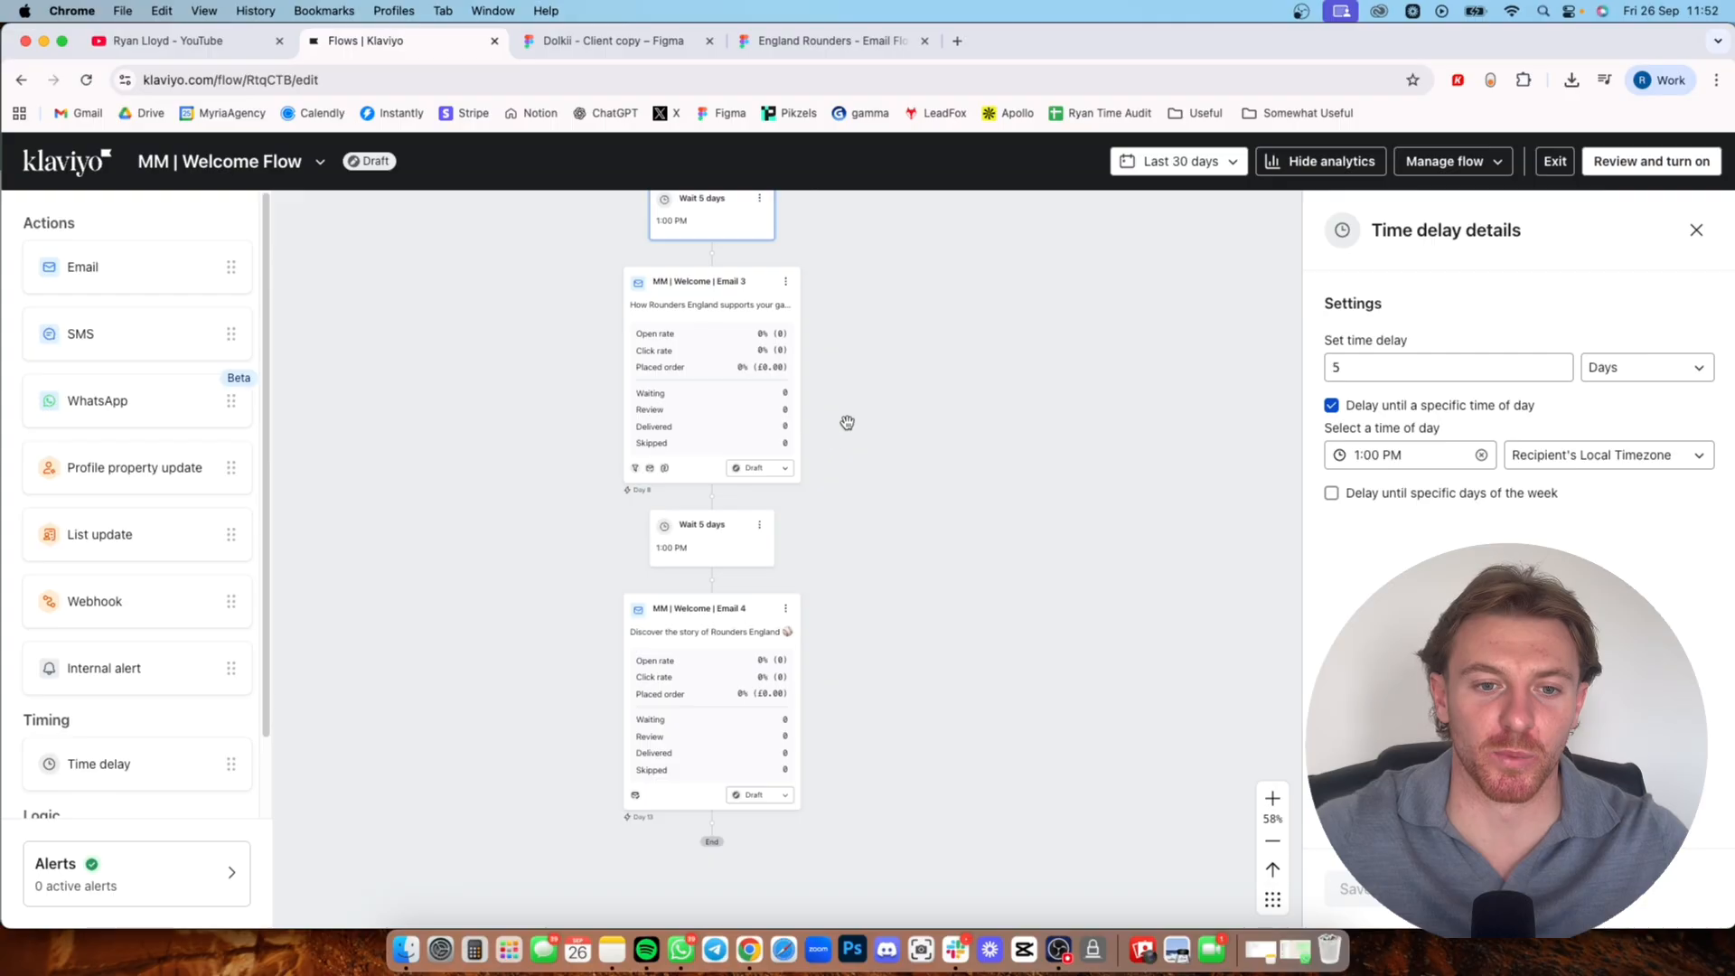
{"action": "left_click_drag", "start_coordinate": [845, 418], "coordinate": [865, 551]}
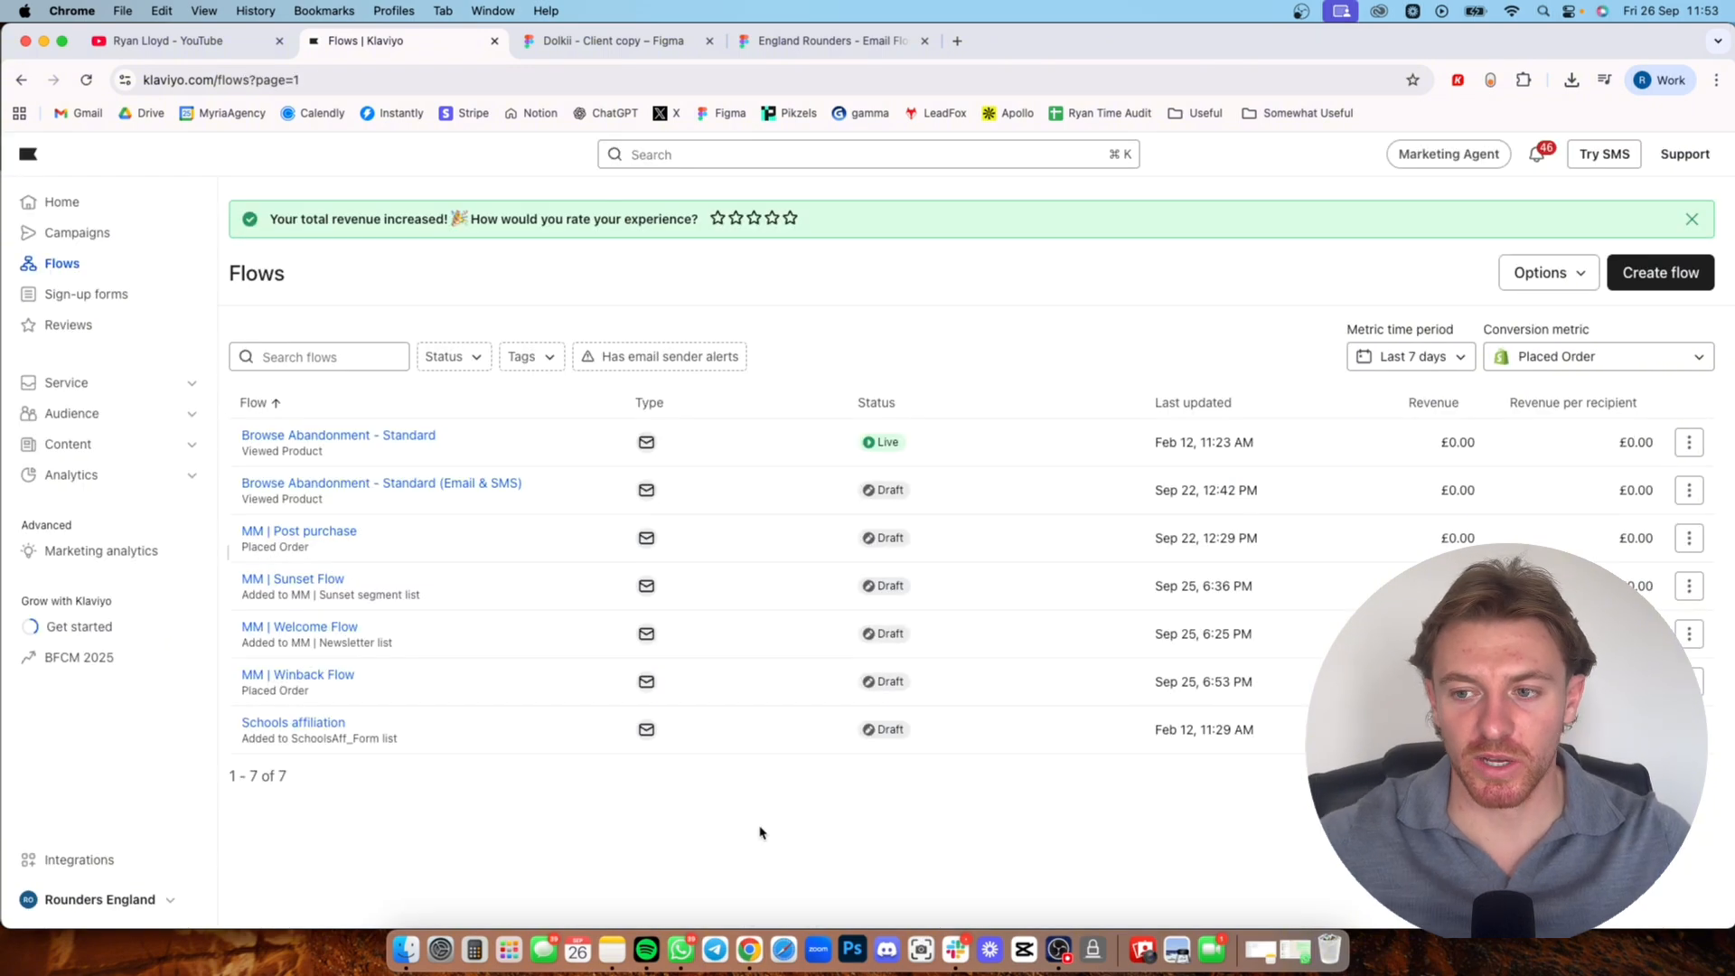
- Create a new flow manually from scratch and name it MM | Welcome flow
{"action": "left_click", "coordinate": [1667, 282]}
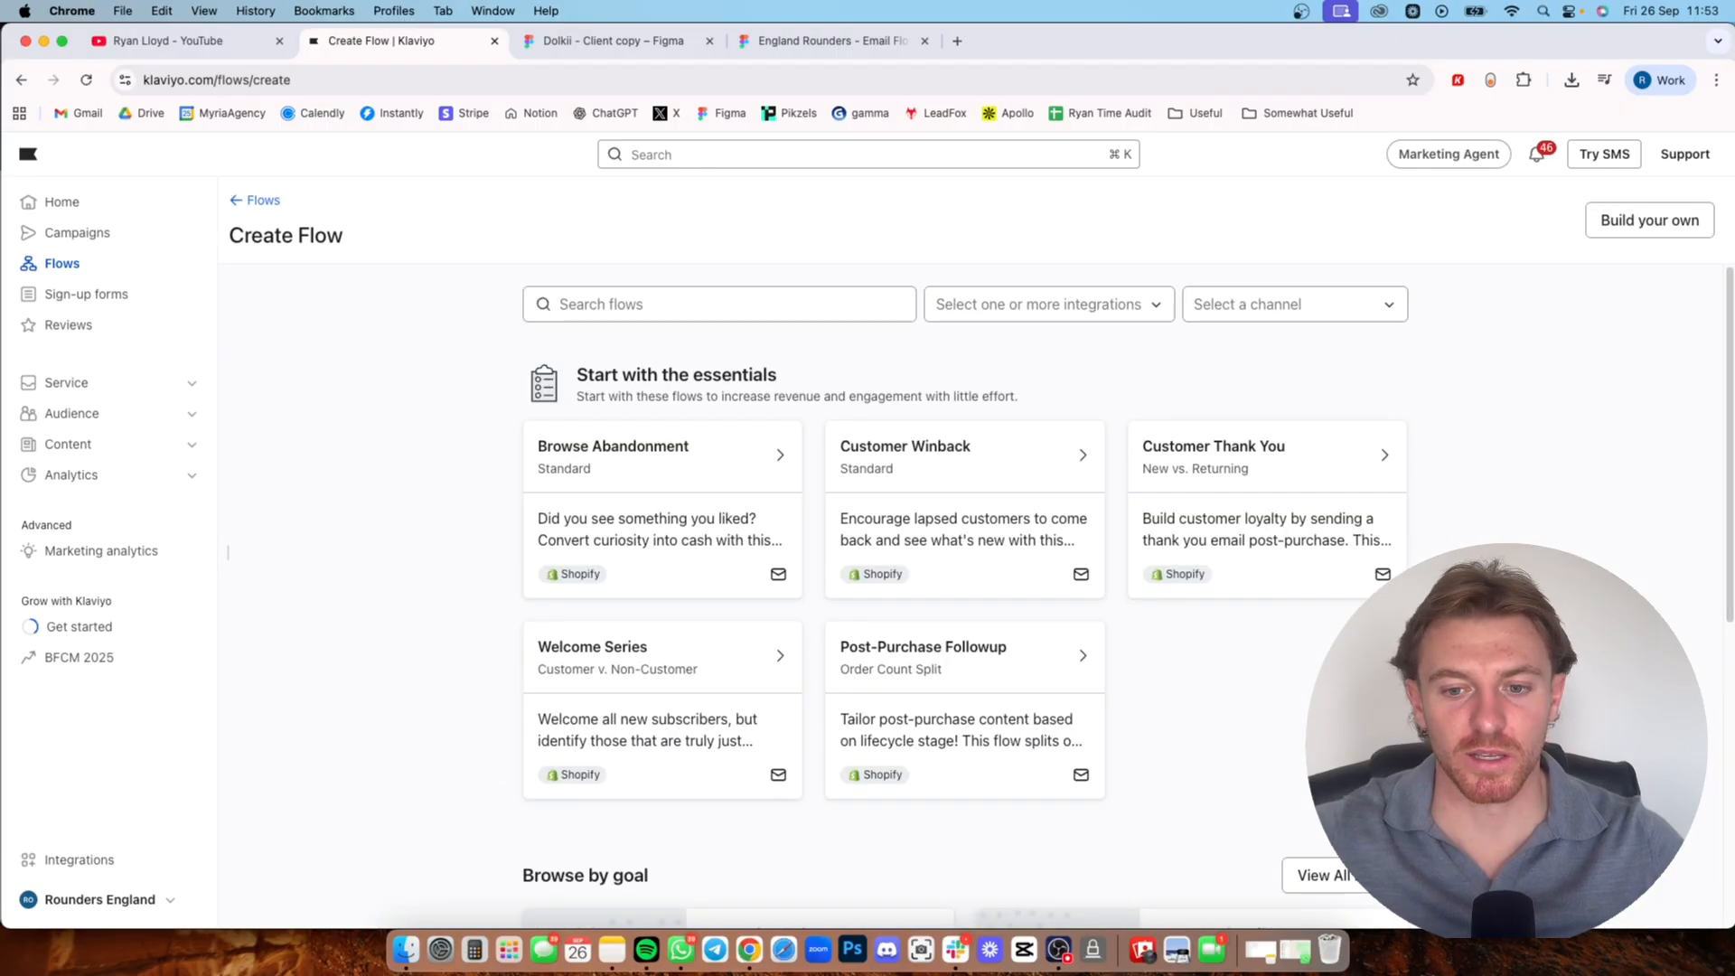
{"action": "left_click", "coordinate": [1603, 226]}
{"action": "left_click", "coordinate": [1511, 264]}
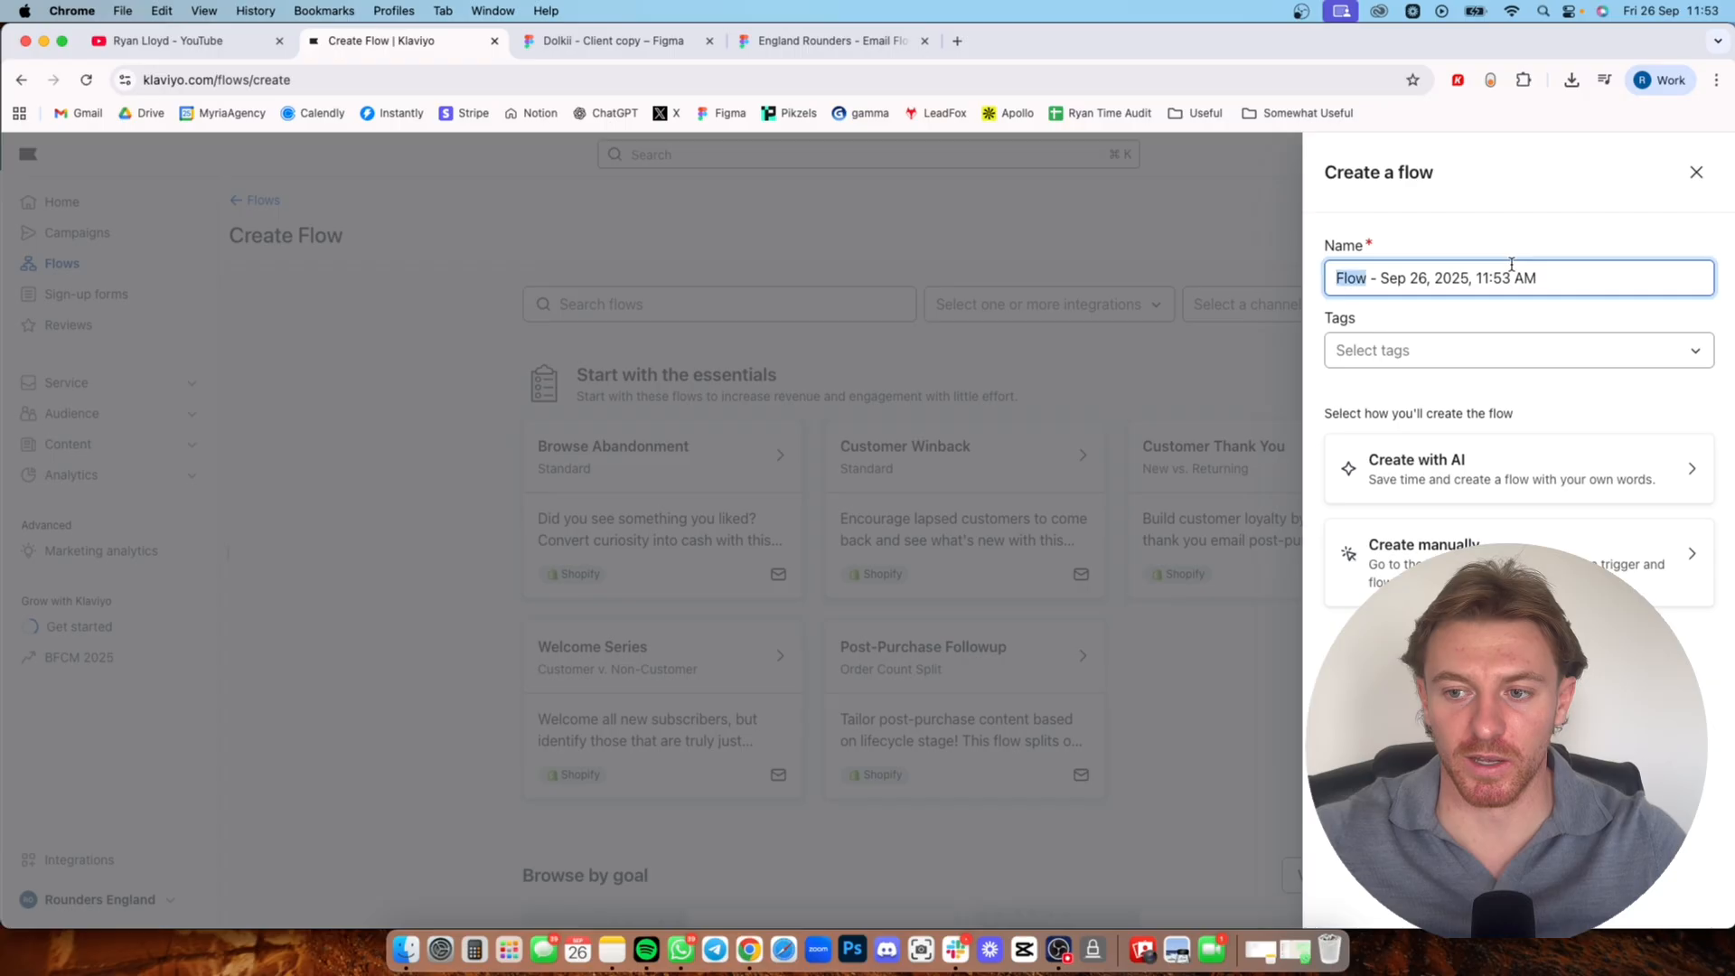
{"action": "type", "text": "N"}
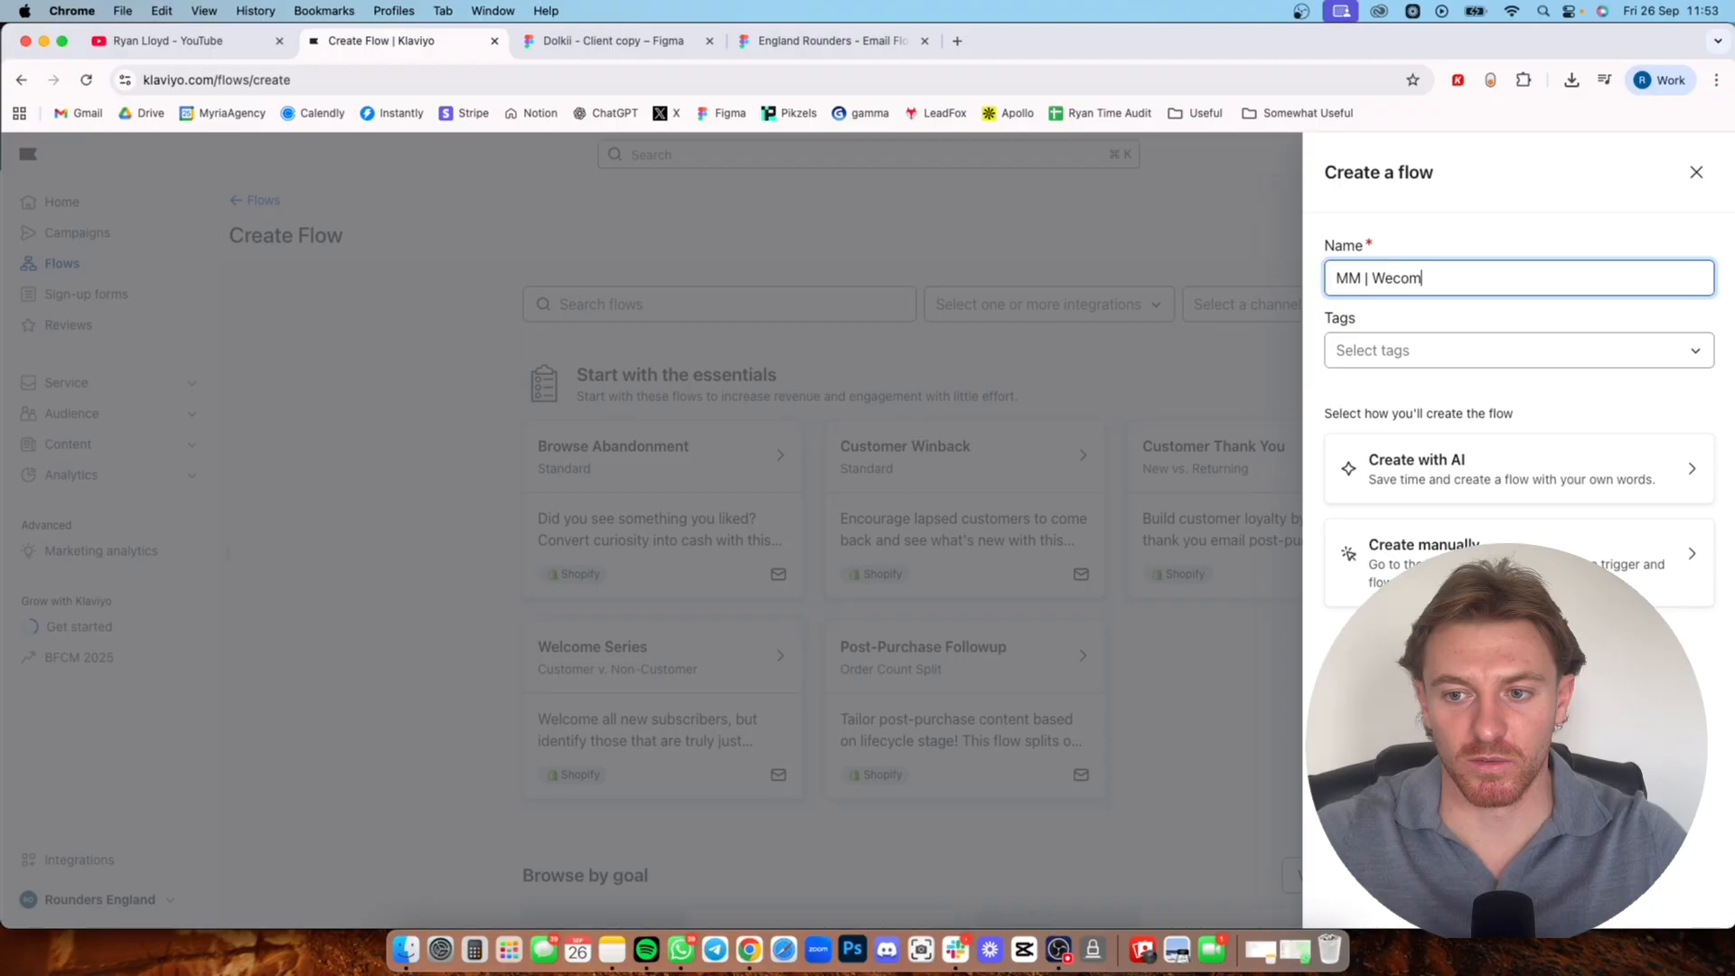
{"action": "type", "text": "lcom"}
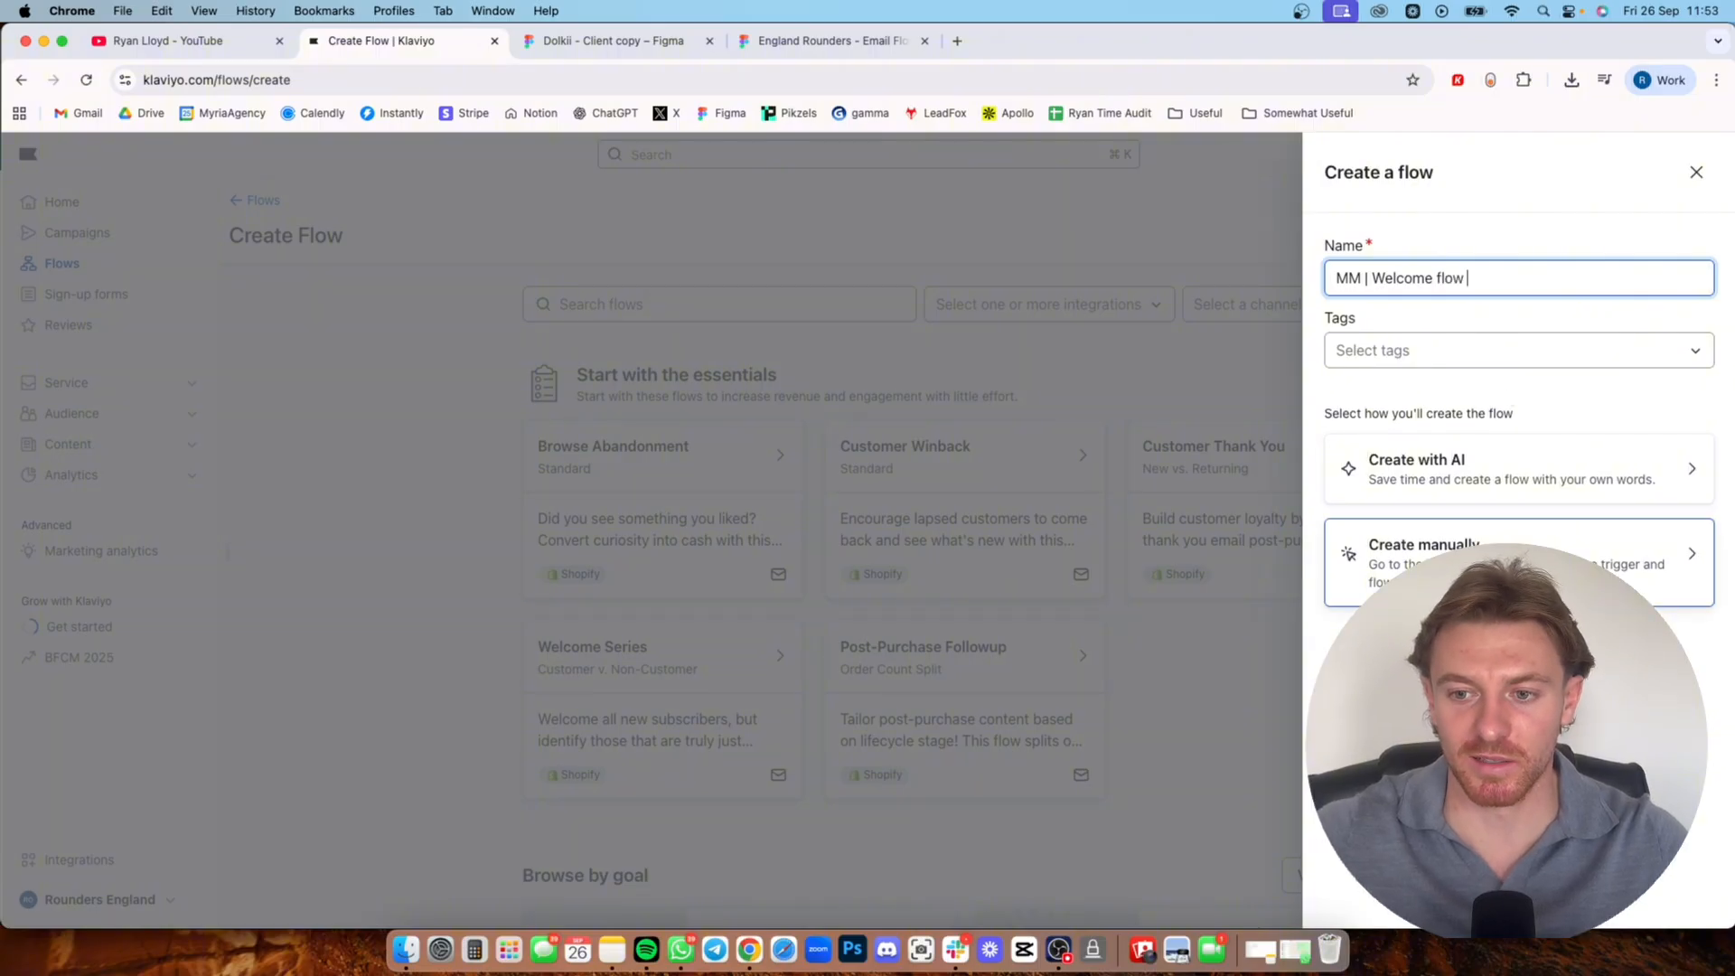
{"action": "left_click", "coordinate": [1526, 578]}
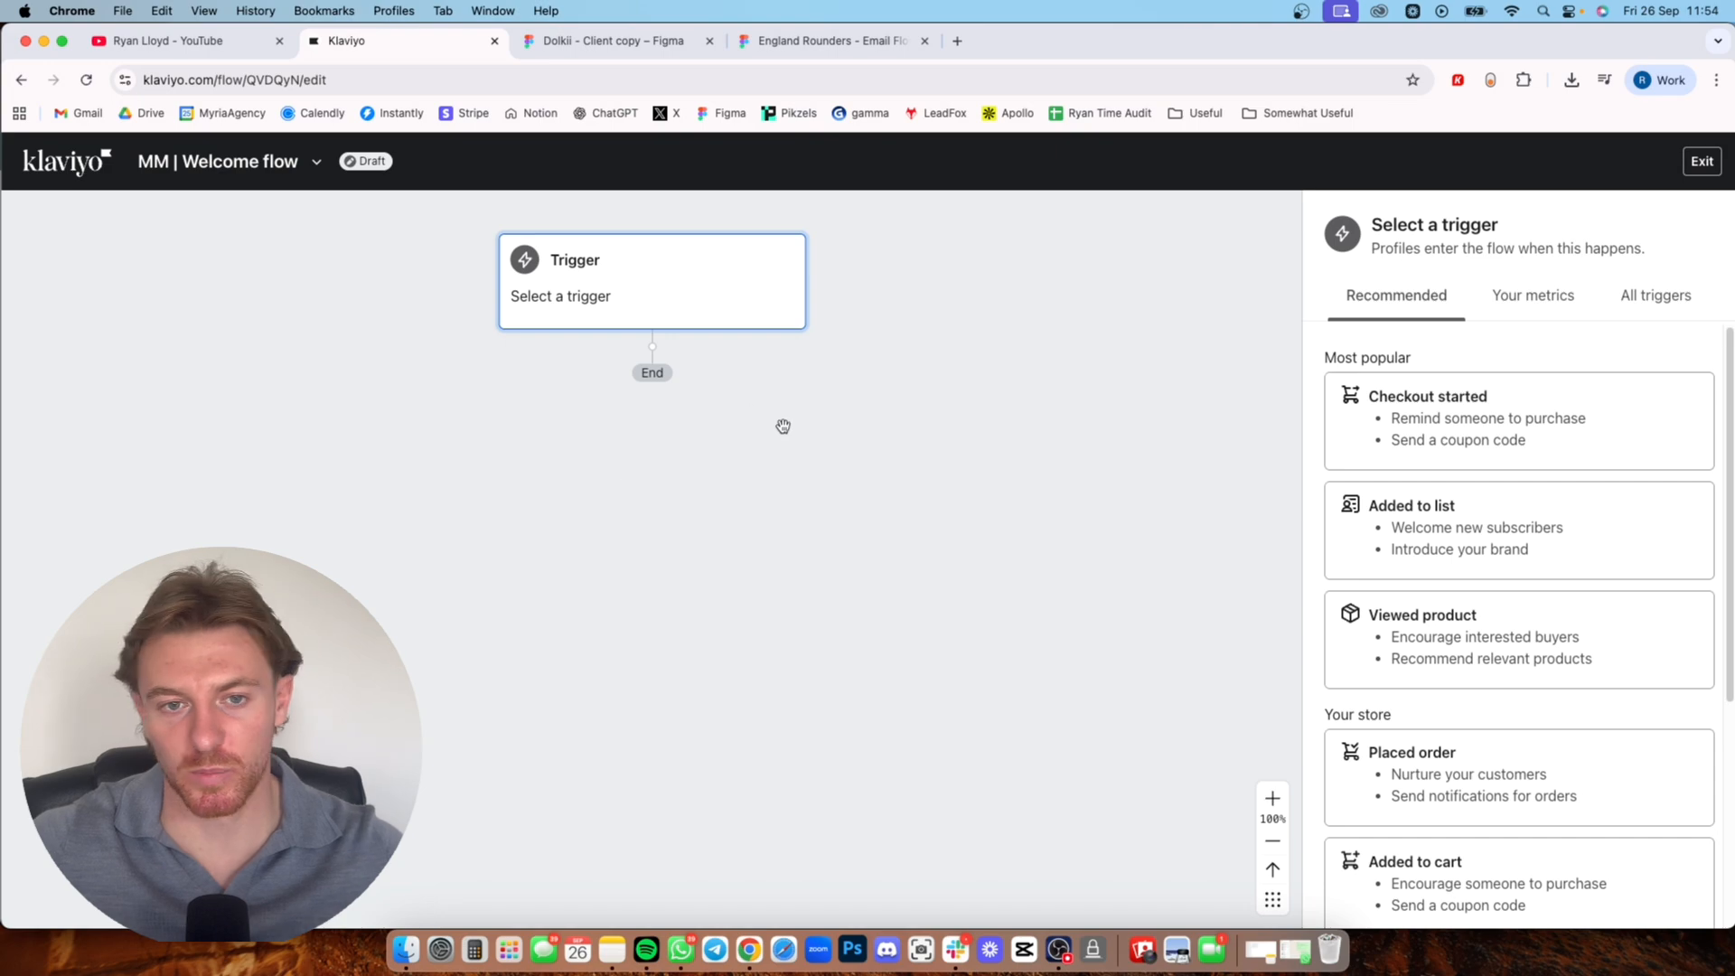
- Set the flow's trigger to Added to list, using the MM | Newsletter list
{"action": "left_click", "coordinate": [1661, 297]}
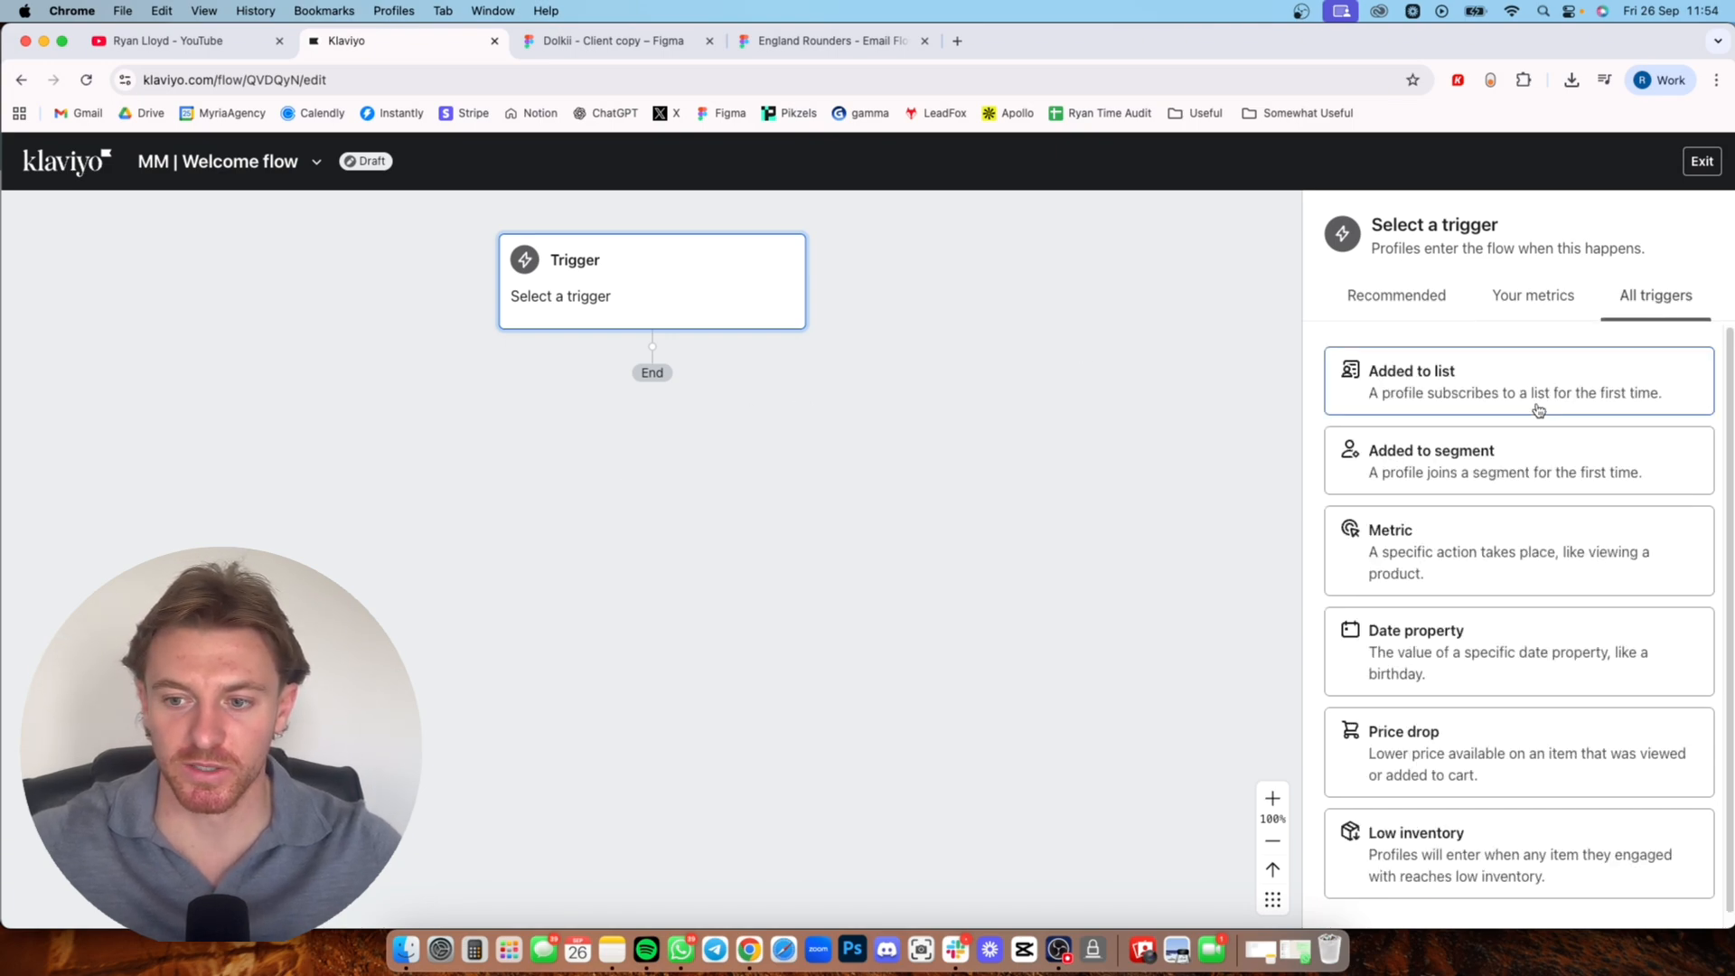
{"action": "left_click", "coordinate": [1401, 381]}
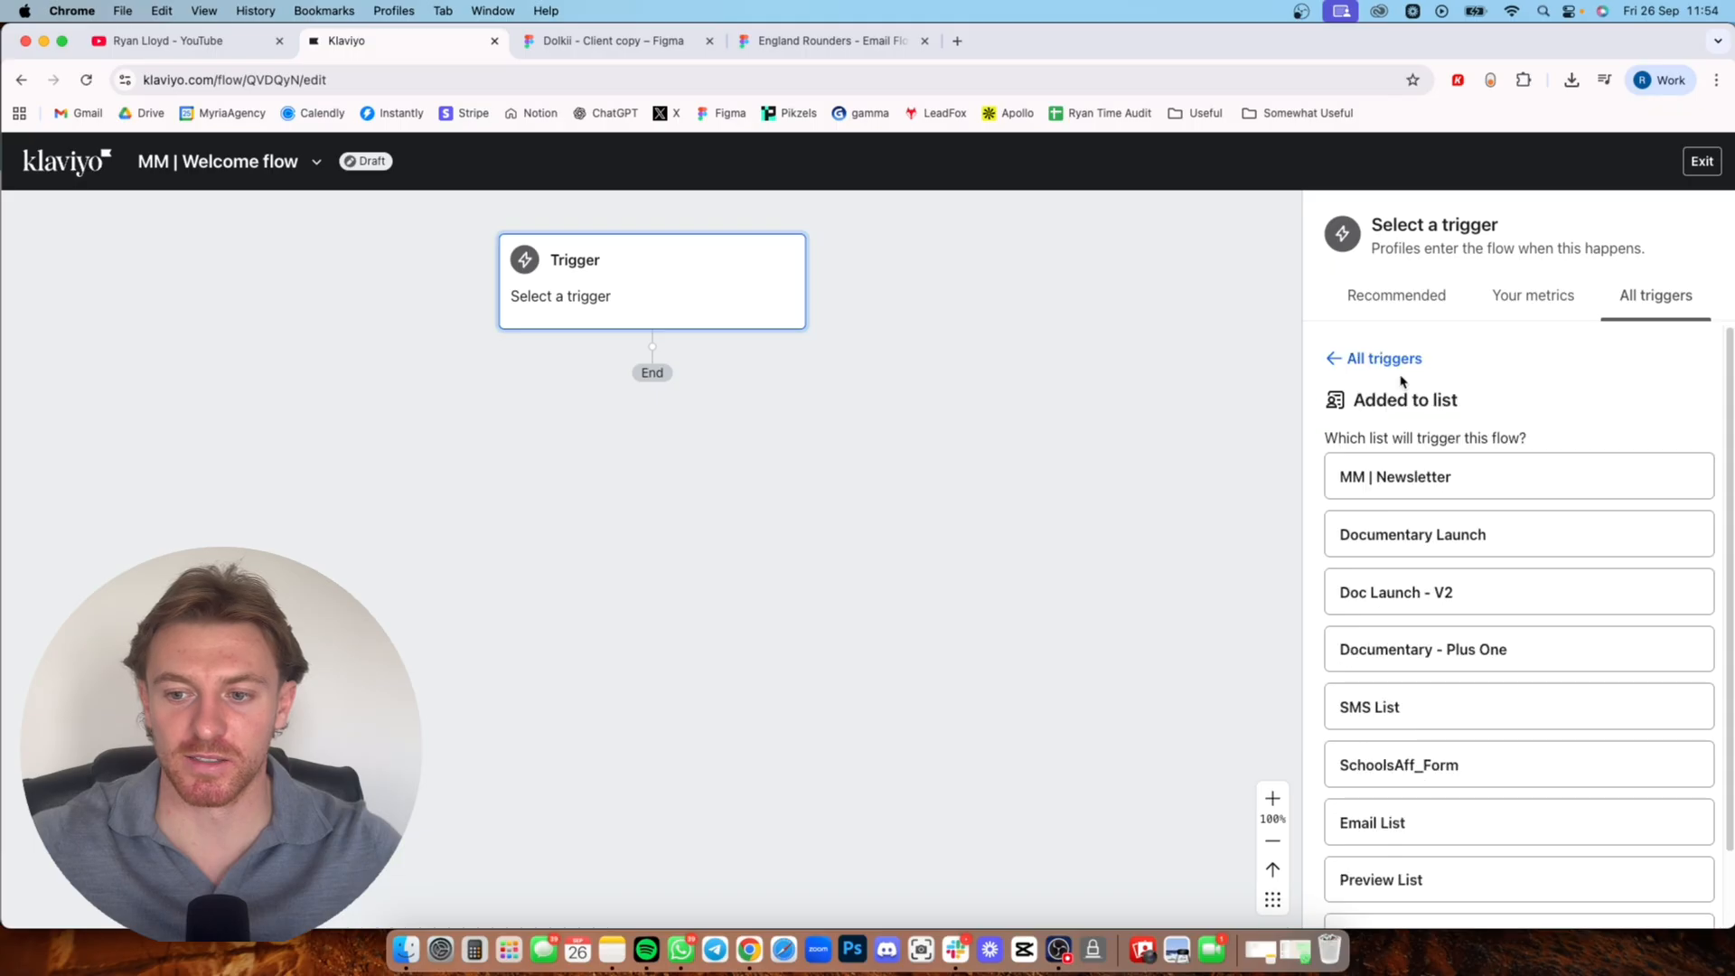
{"action": "left_click", "coordinate": [1398, 486]}
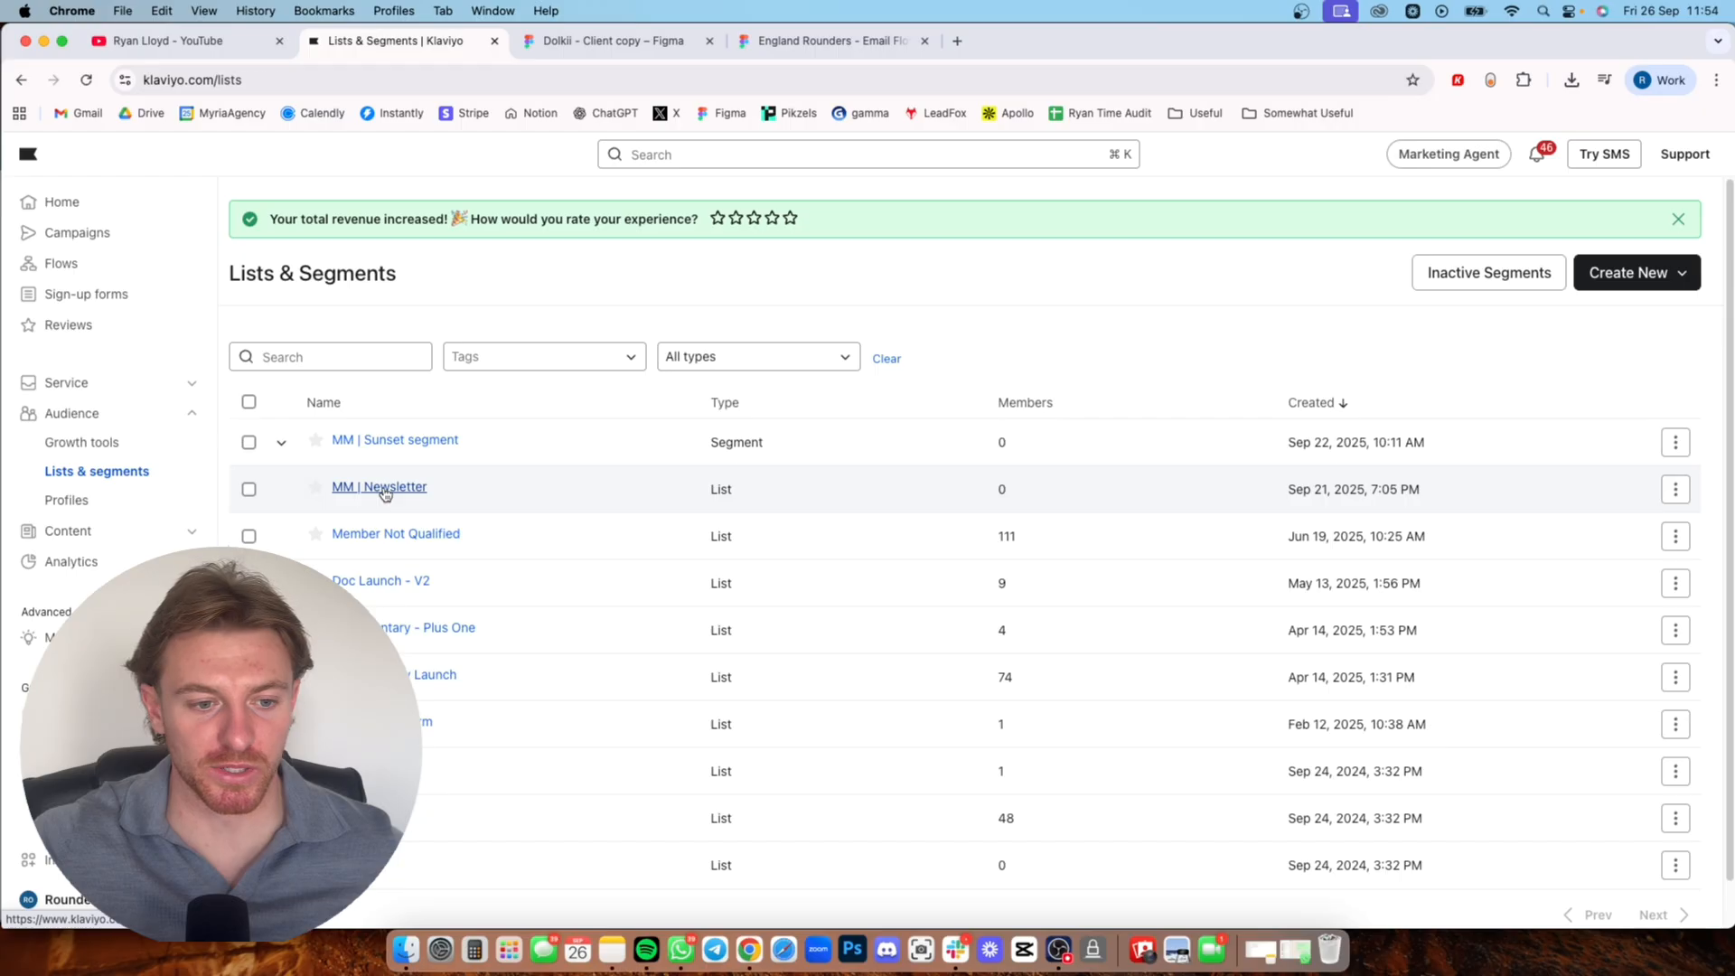
- Examine the MM | Newsletter list's sign-up forms and subscribe pages, and the options for creating a new list or segment
{"action": "left_click", "coordinate": [384, 489]}
{"action": "left_click", "coordinate": [389, 280]}
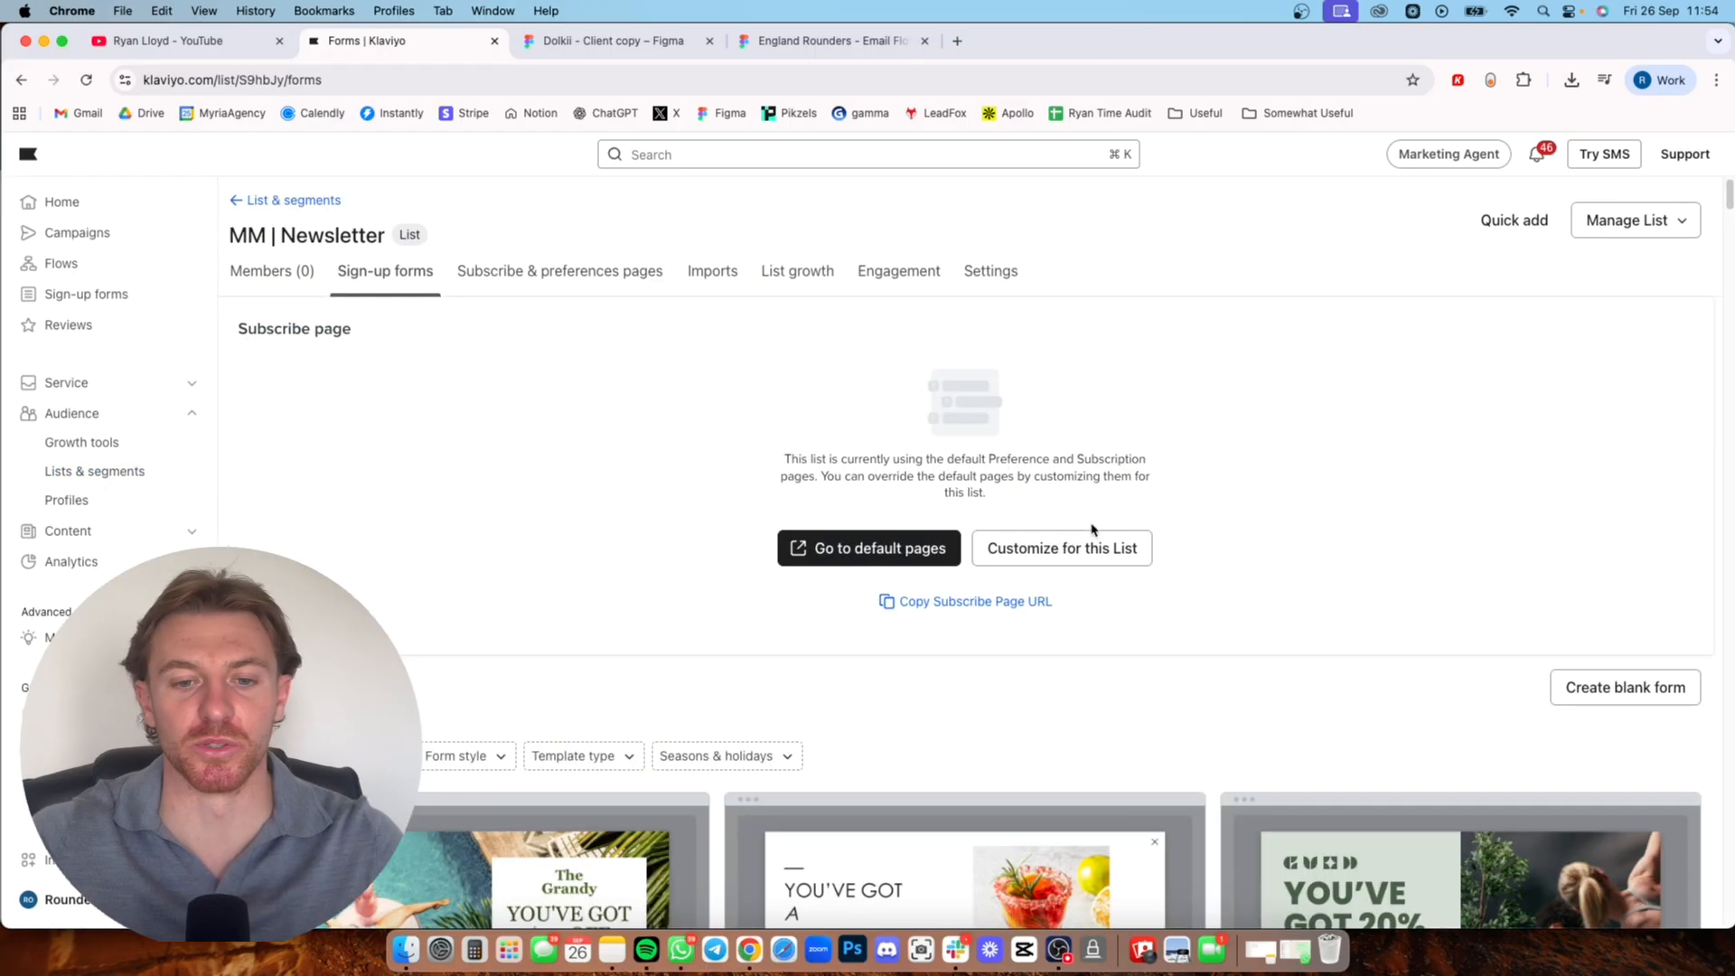
{"action": "left_click", "coordinate": [561, 271]}
{"action": "left_click", "coordinate": [258, 198]}
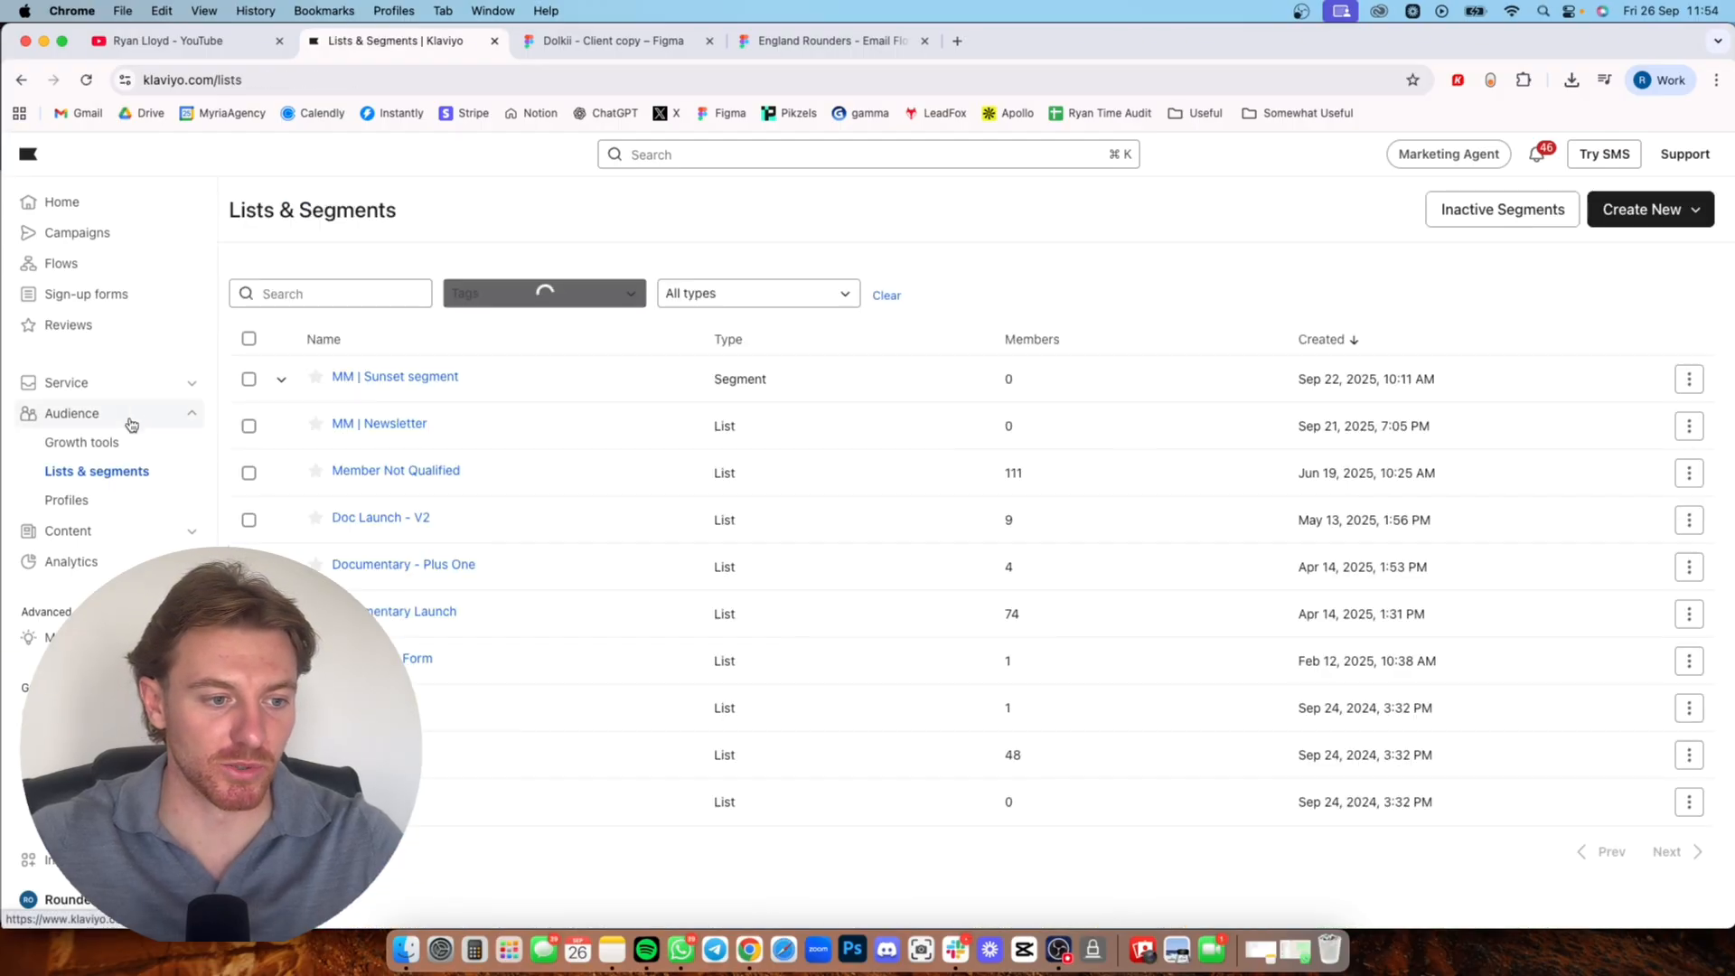
{"action": "left_click", "coordinate": [1615, 279]}
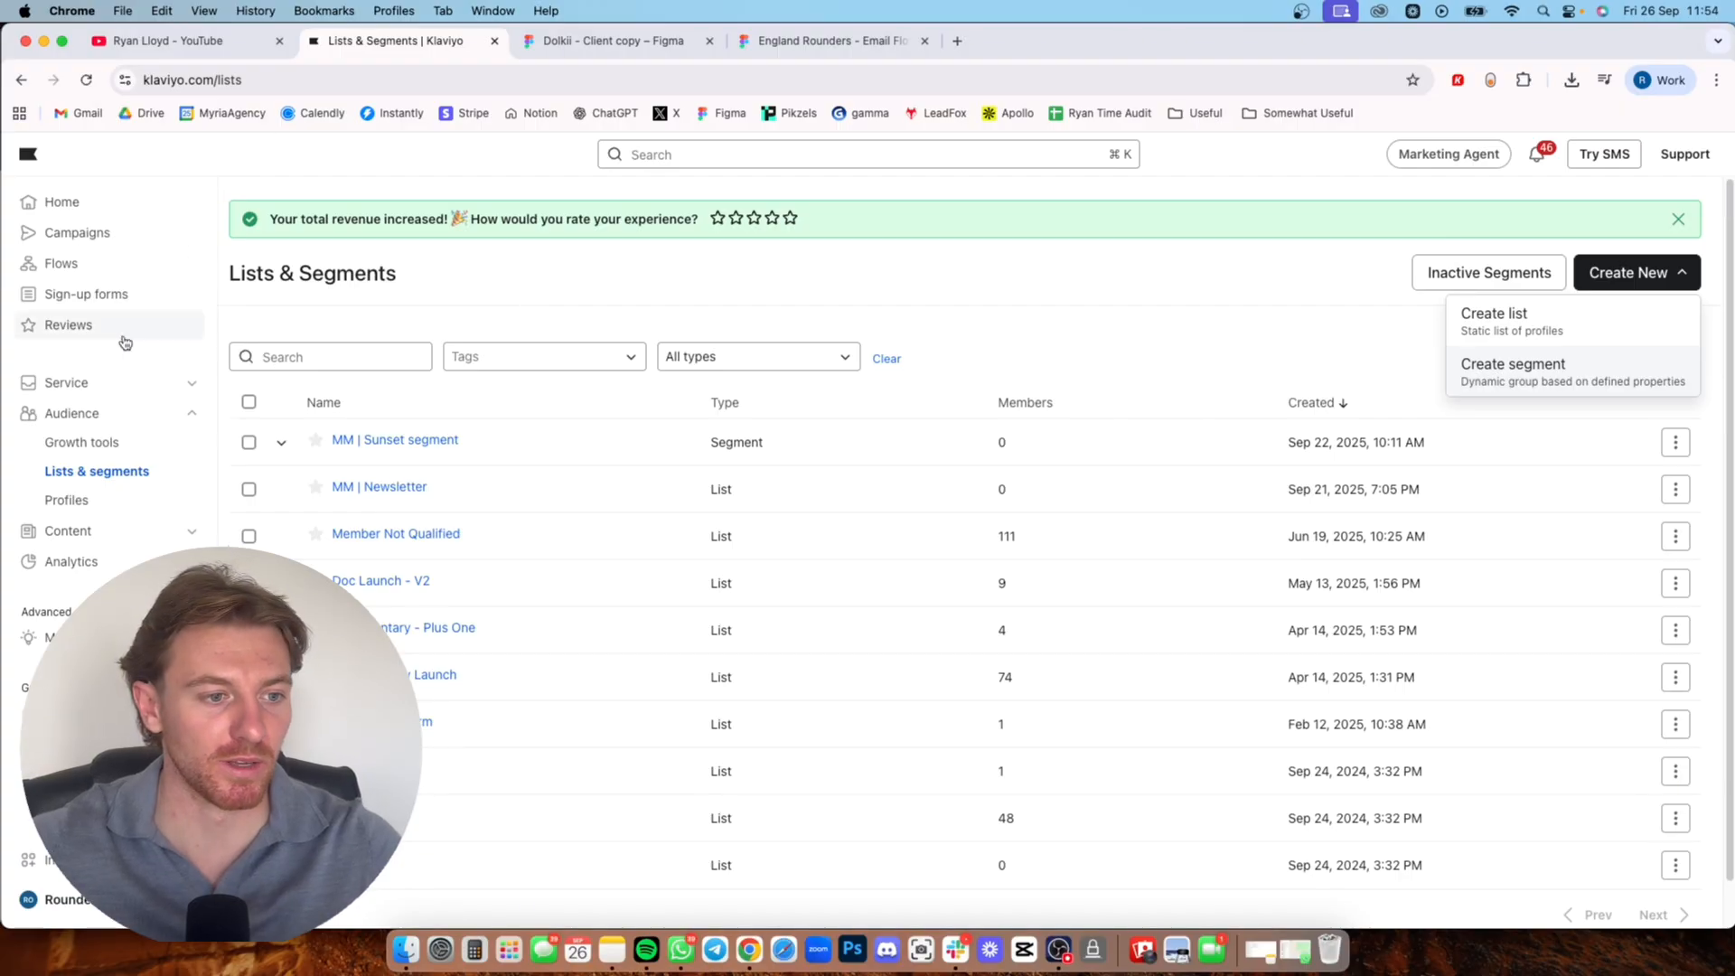
- Reopen the new MM | Welcome flow and add a trigger profile filter based on what someone has done (or not done)
{"action": "left_click", "coordinate": [65, 263]}
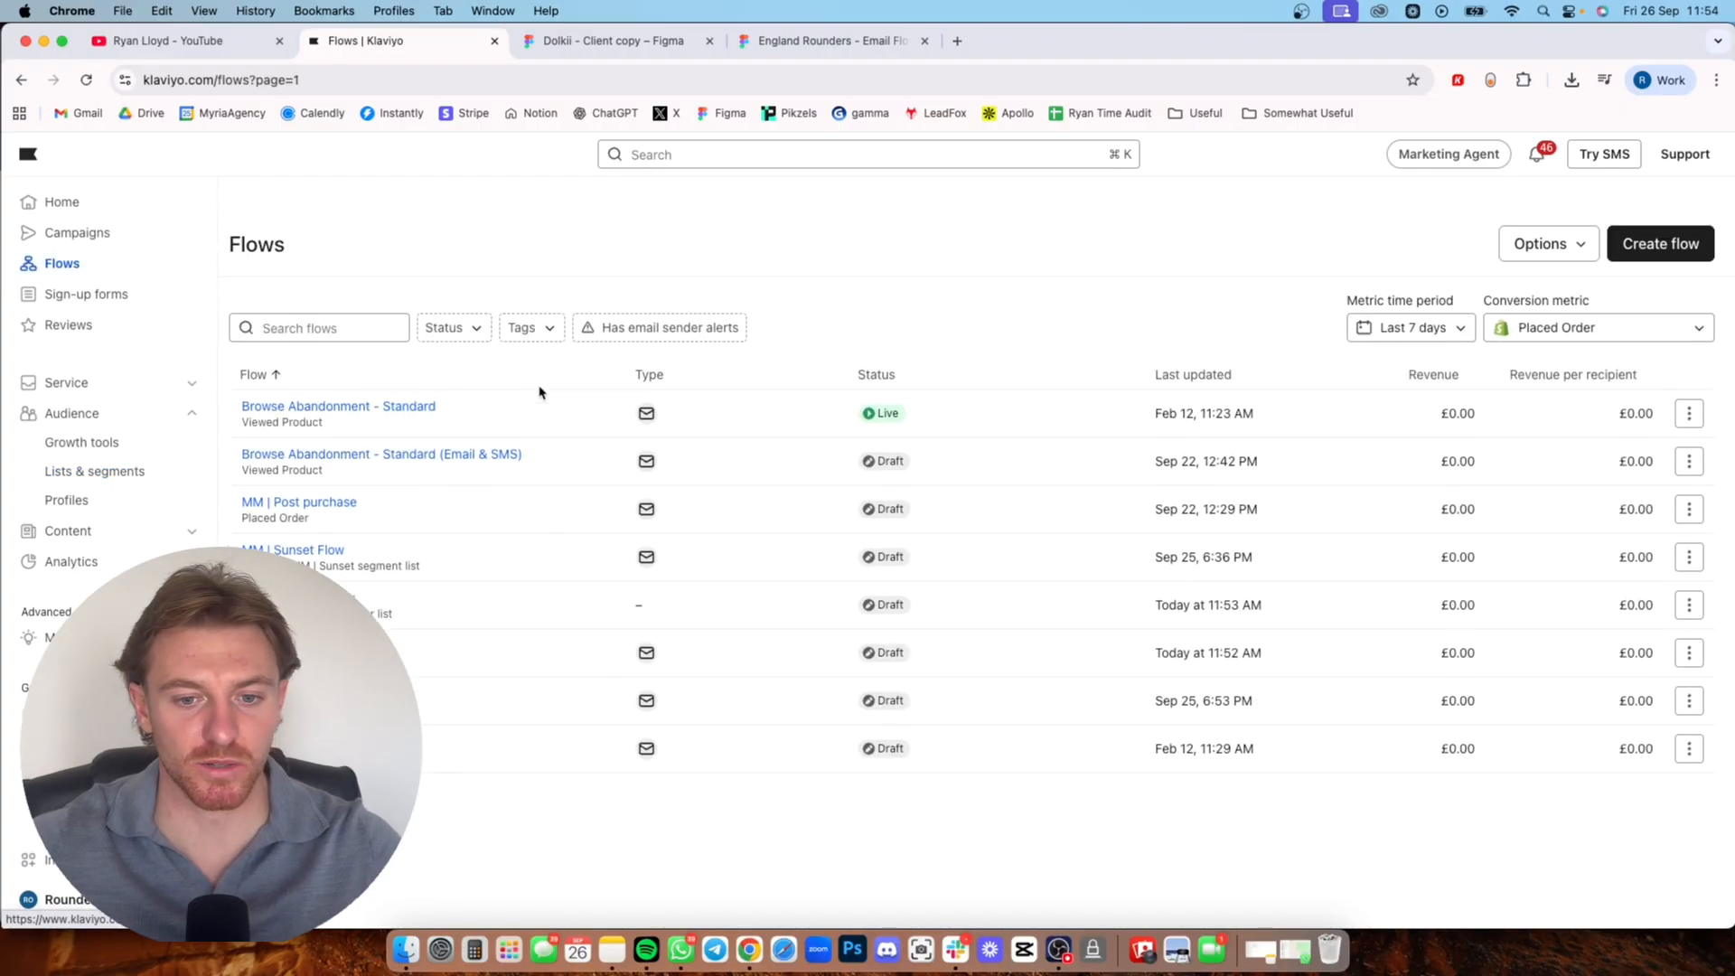
{"action": "left_click", "coordinate": [477, 595]}
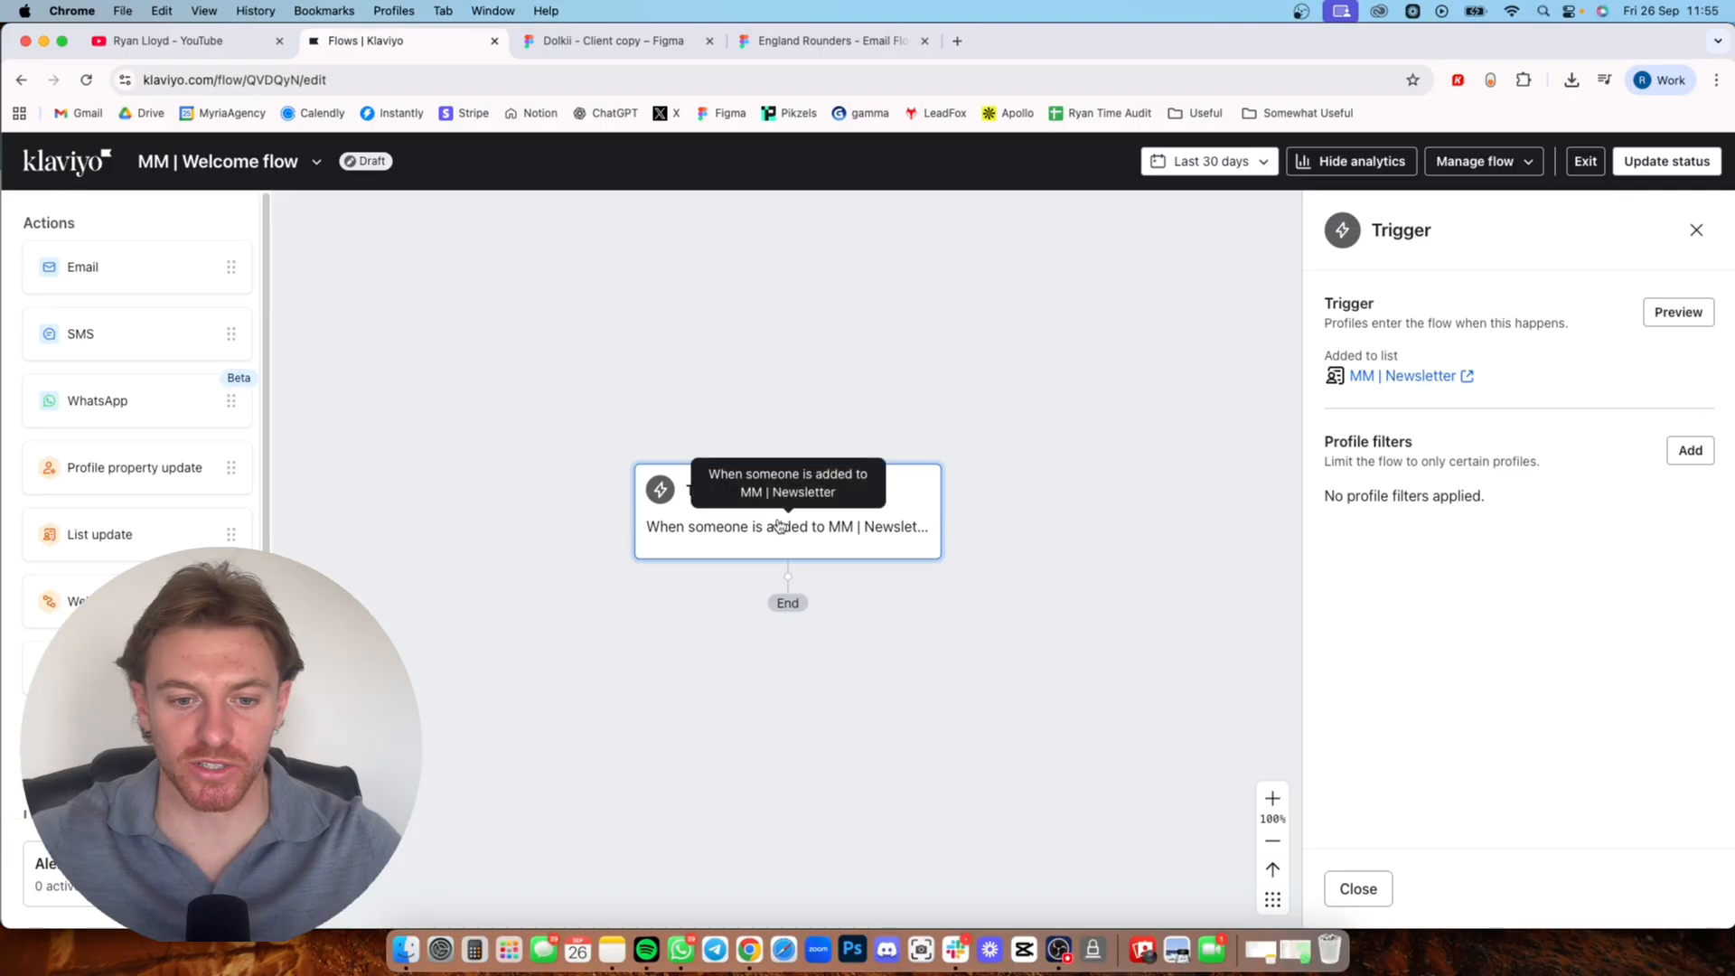
{"action": "left_click", "coordinate": [1691, 450]}
{"action": "left_click", "coordinate": [1522, 365]}
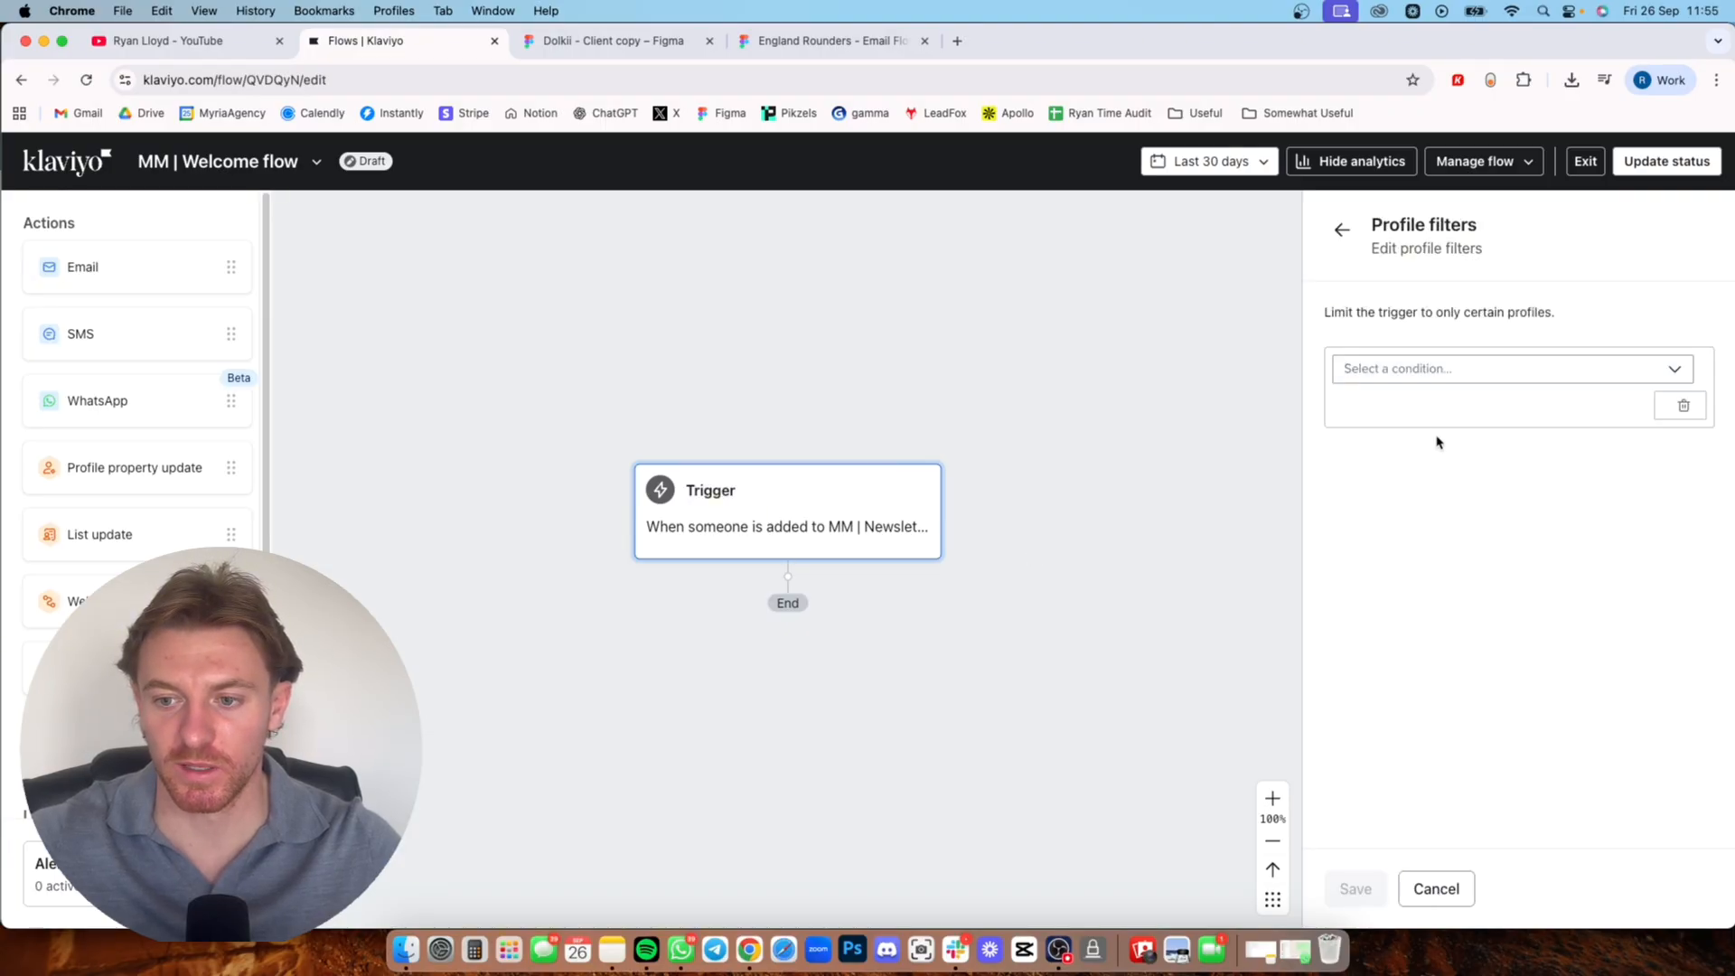
{"action": "left_click", "coordinate": [1446, 369]}
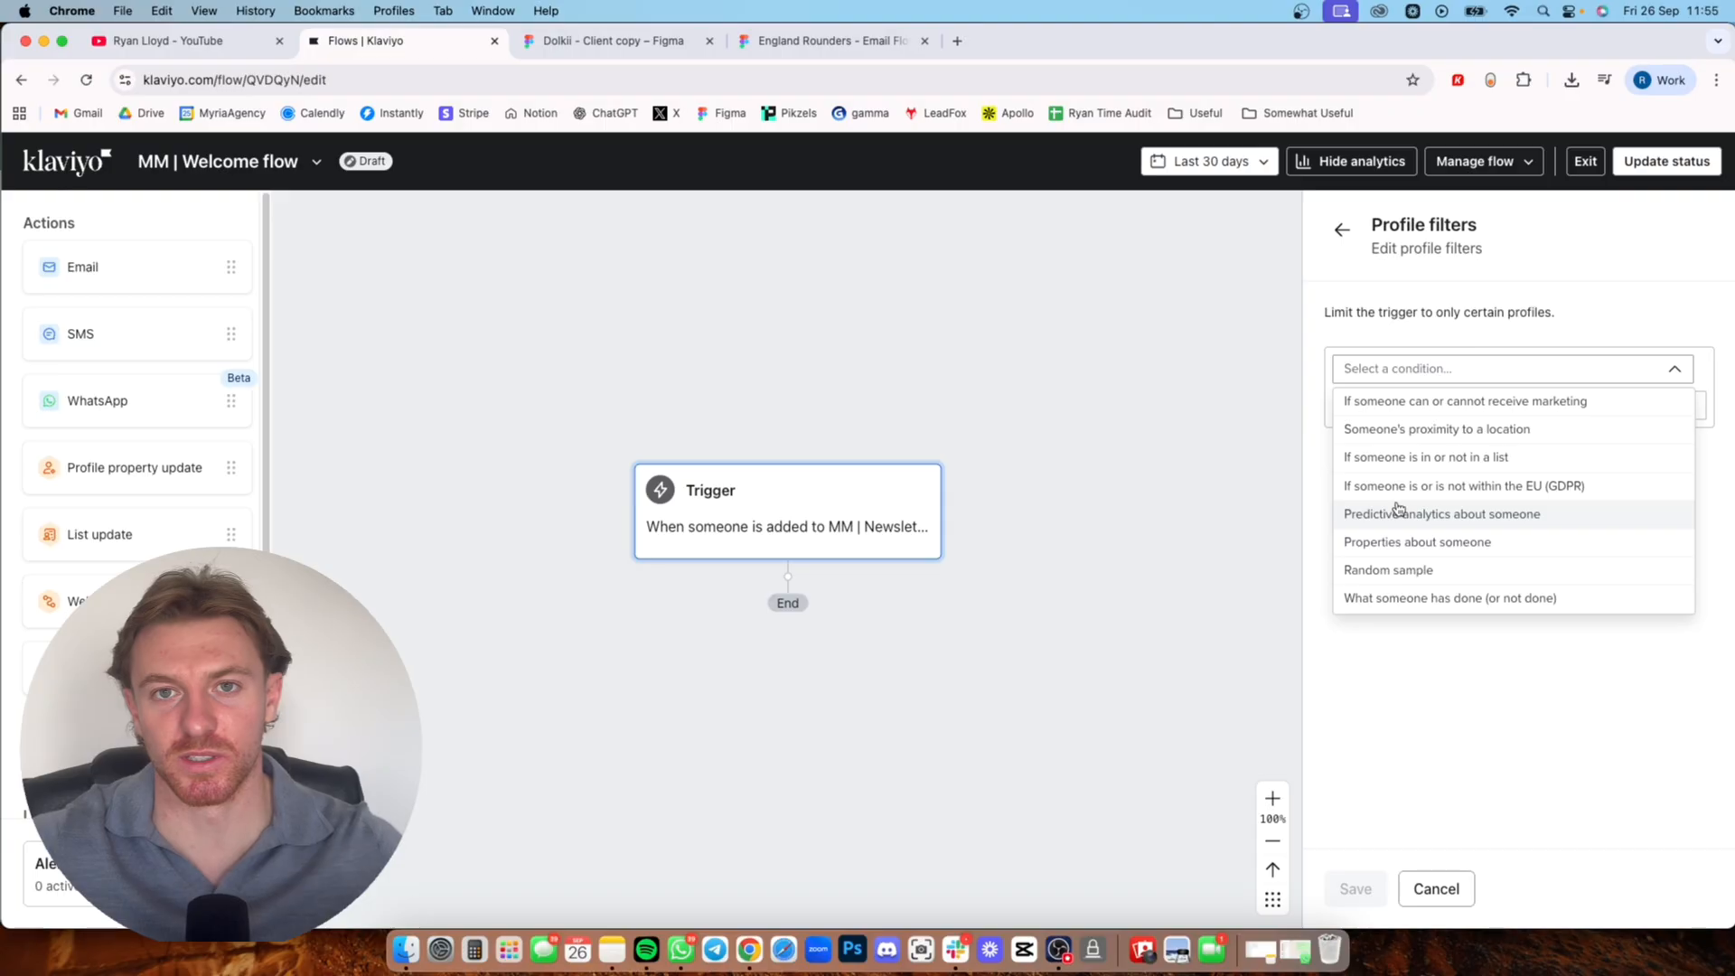
{"action": "left_click", "coordinate": [1485, 599]}
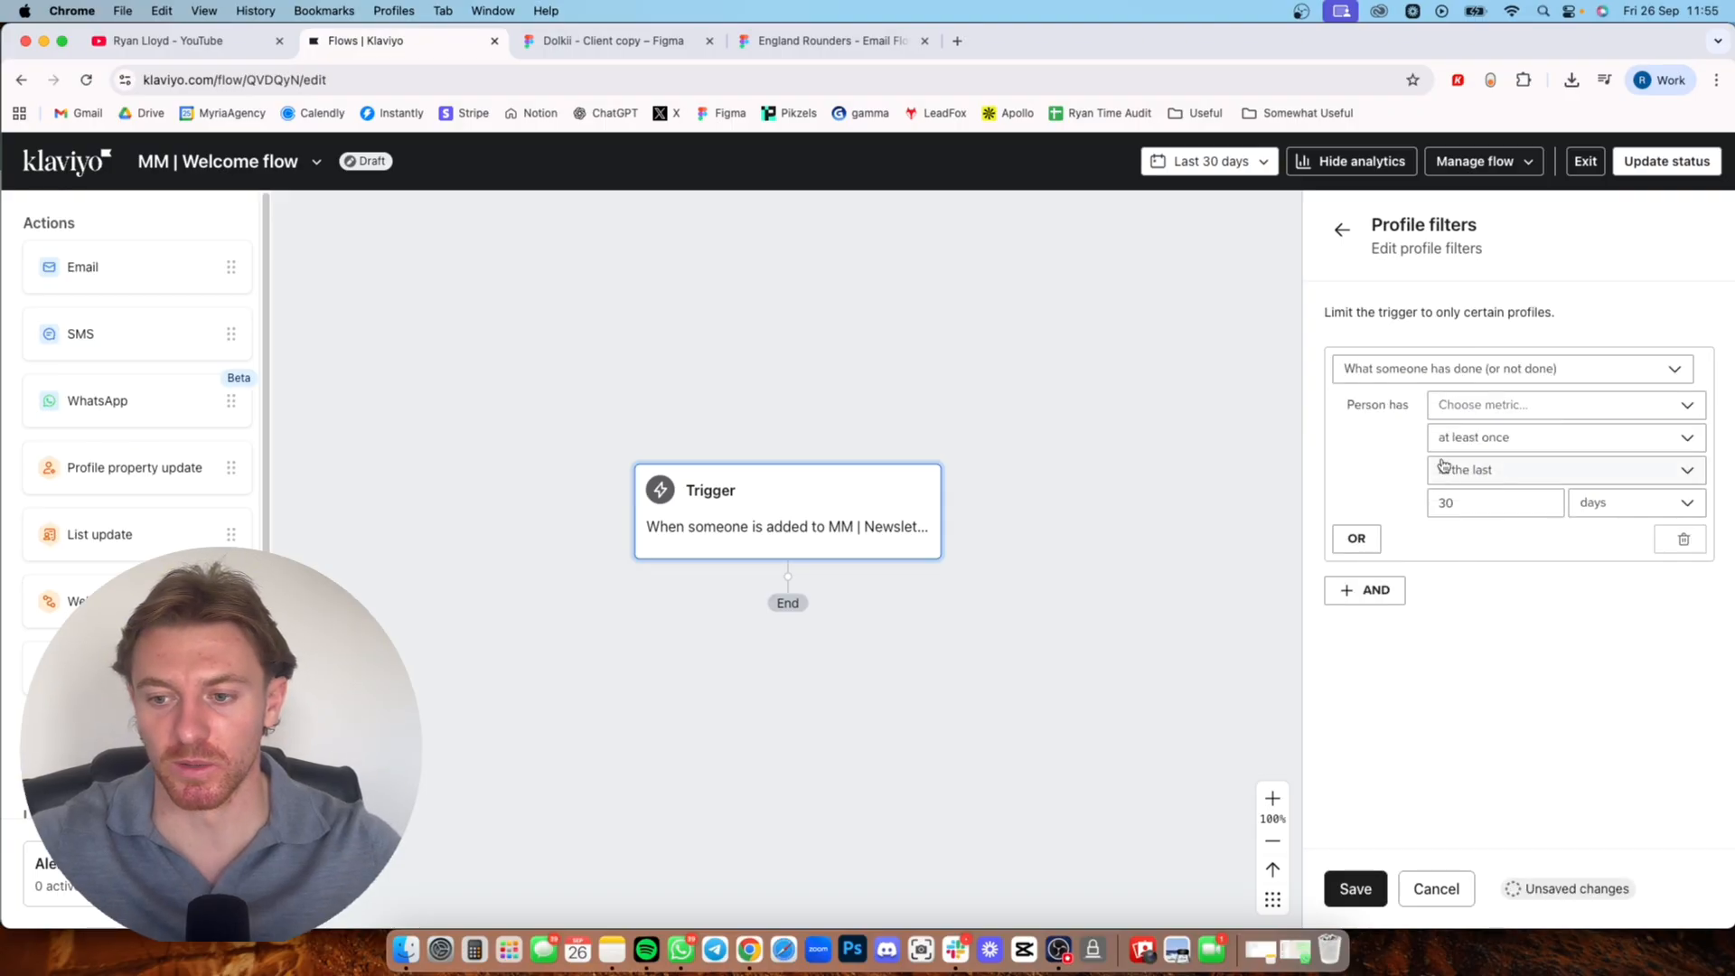
- Set the profile filter to Shopify Placed Order zero times over all time and save it
{"action": "left_click", "coordinate": [1473, 408]}
{"action": "left_click", "coordinate": [1474, 441]}
{"action": "type", "text": "pl"}
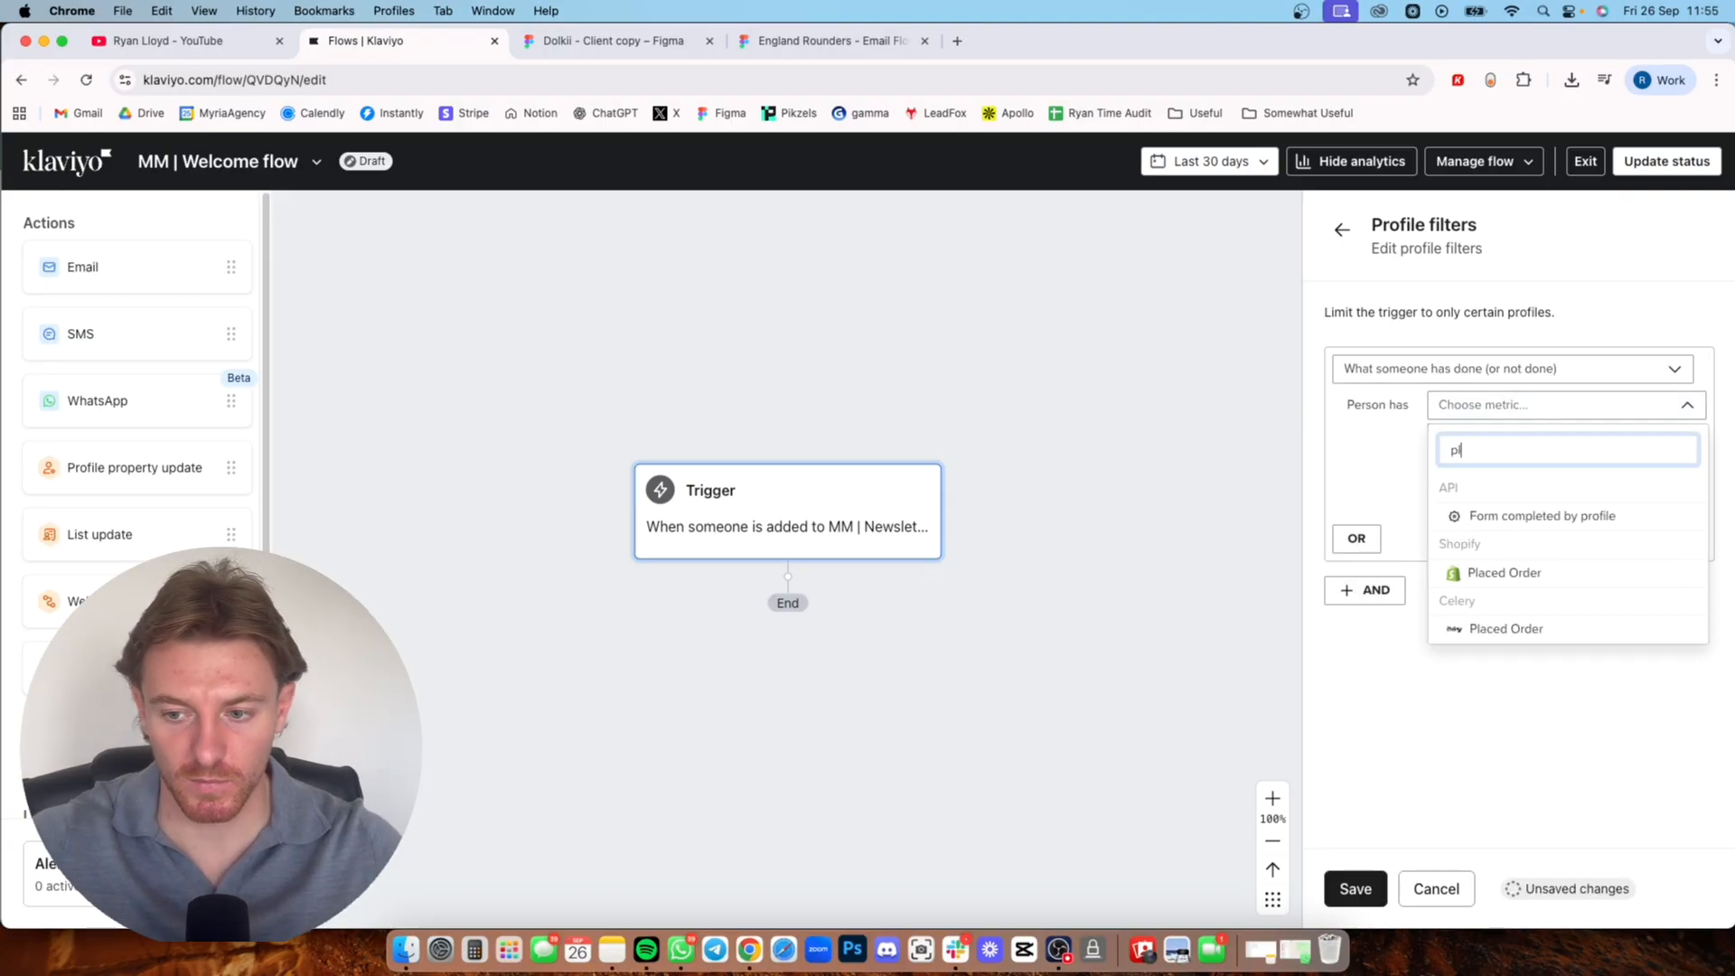
{"action": "type", "text": "aced"}
{"action": "left_click", "coordinate": [1500, 515]}
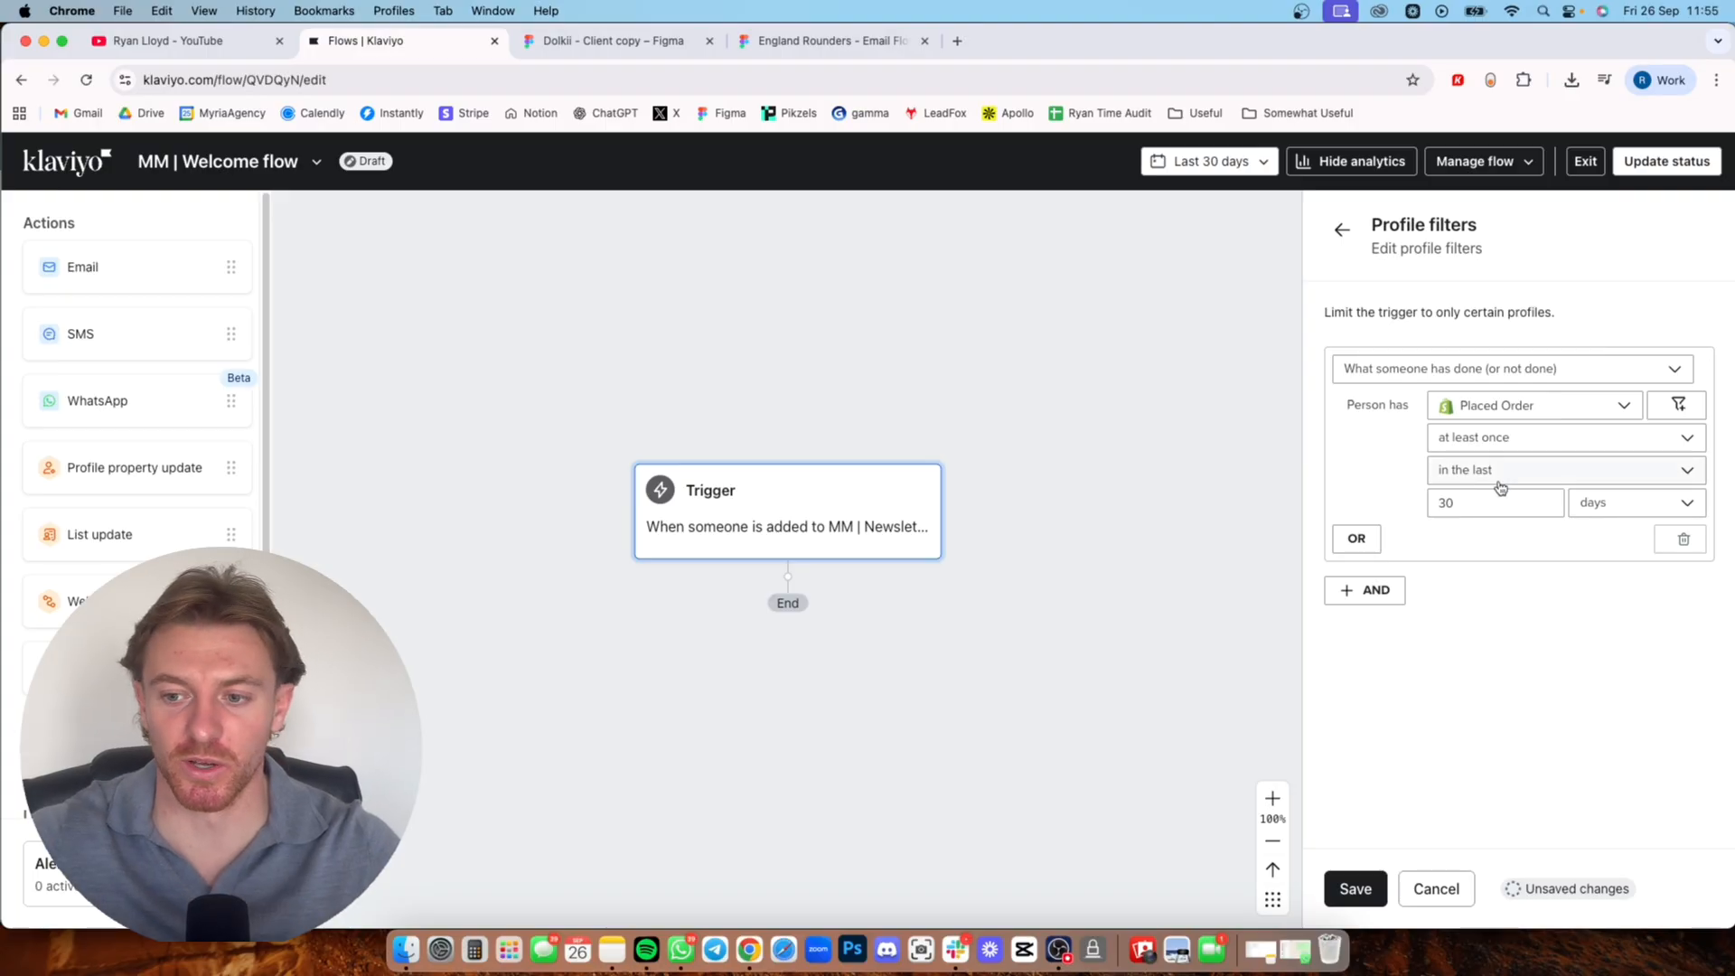
{"action": "left_click", "coordinate": [1524, 441]}
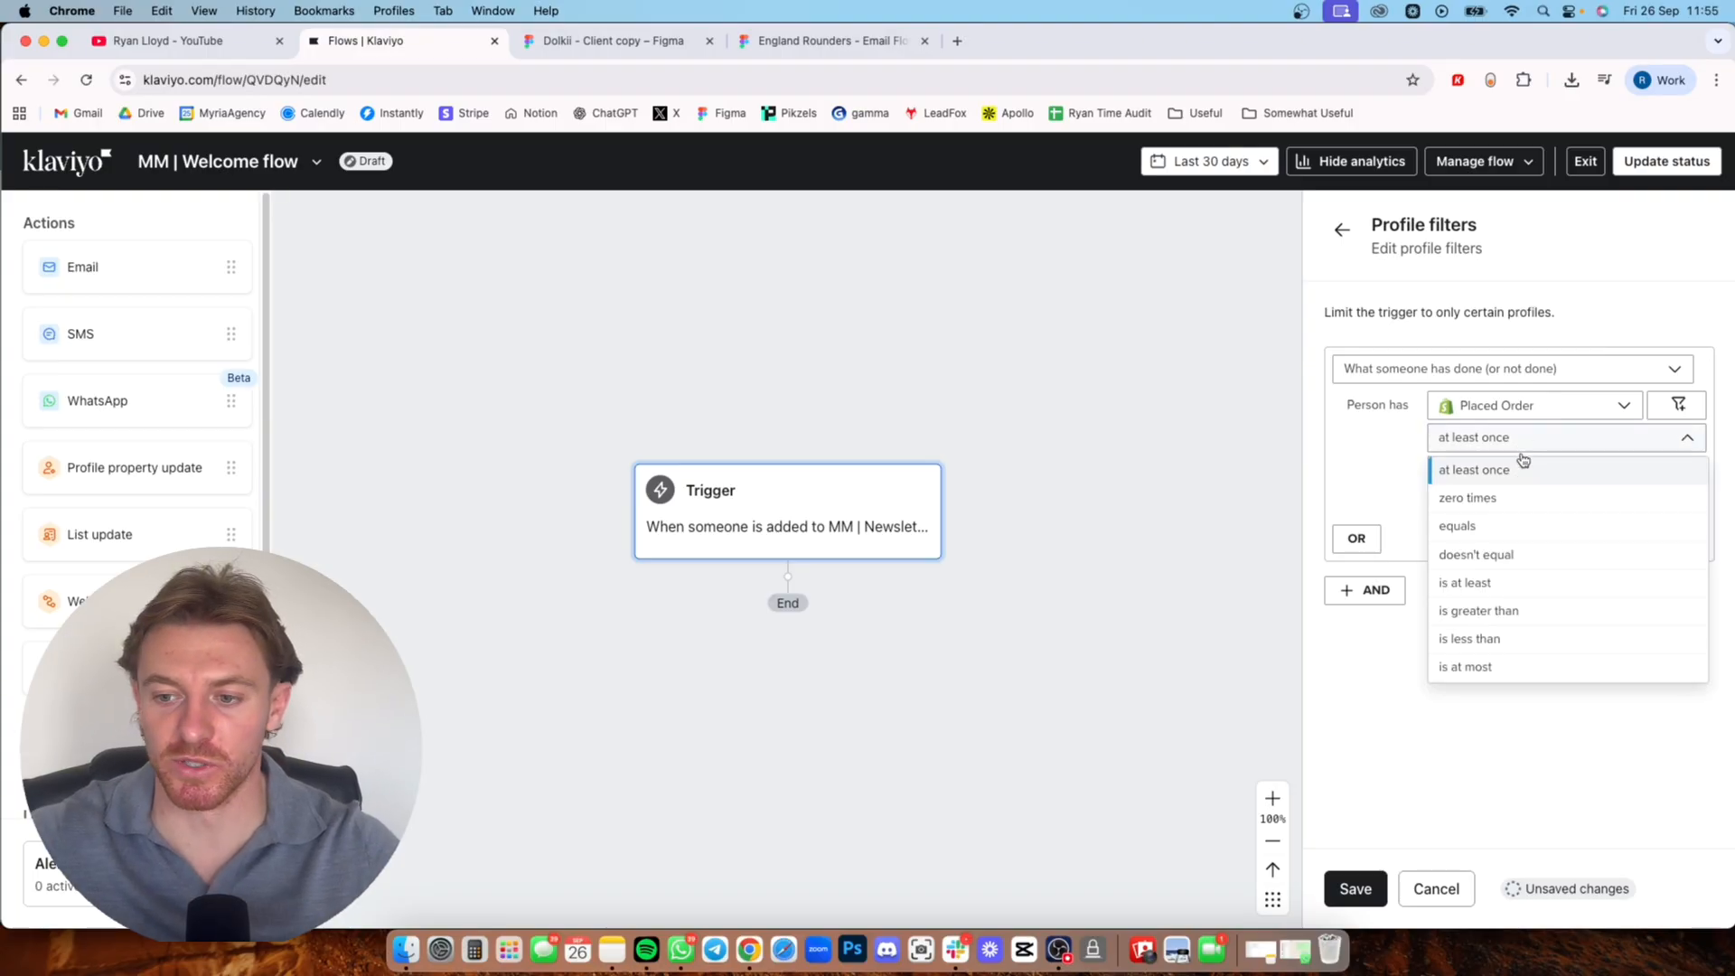
{"action": "left_click", "coordinate": [1501, 508]}
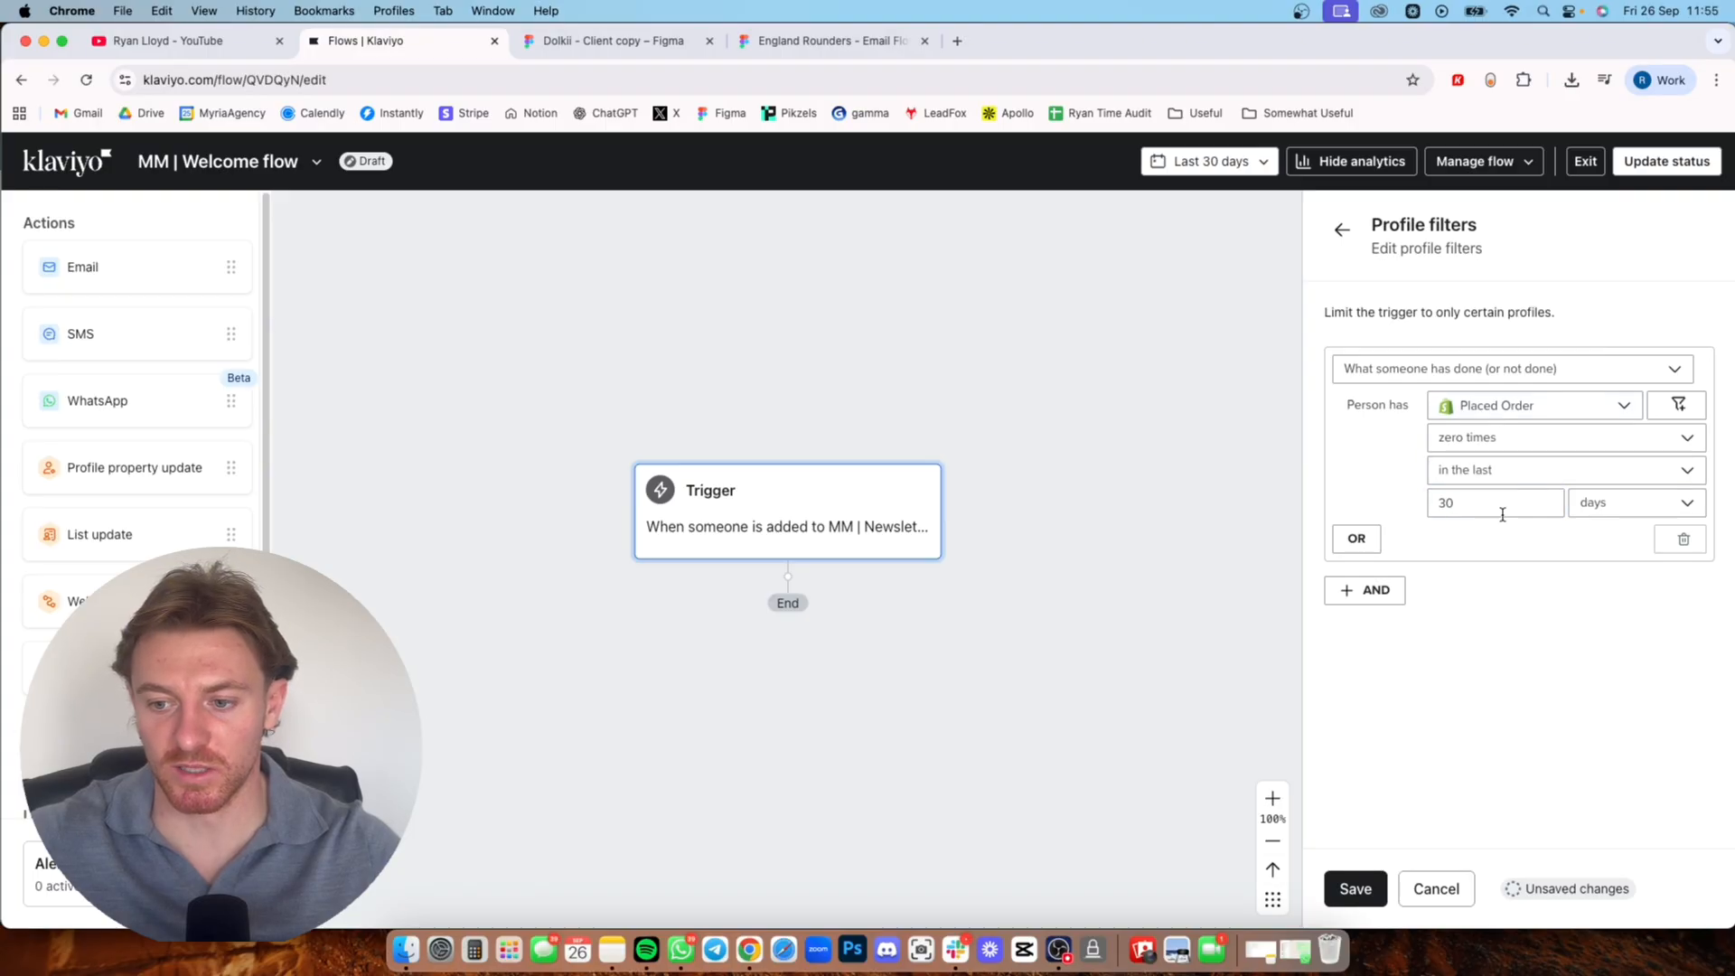
{"action": "left_click", "coordinate": [1501, 471]}
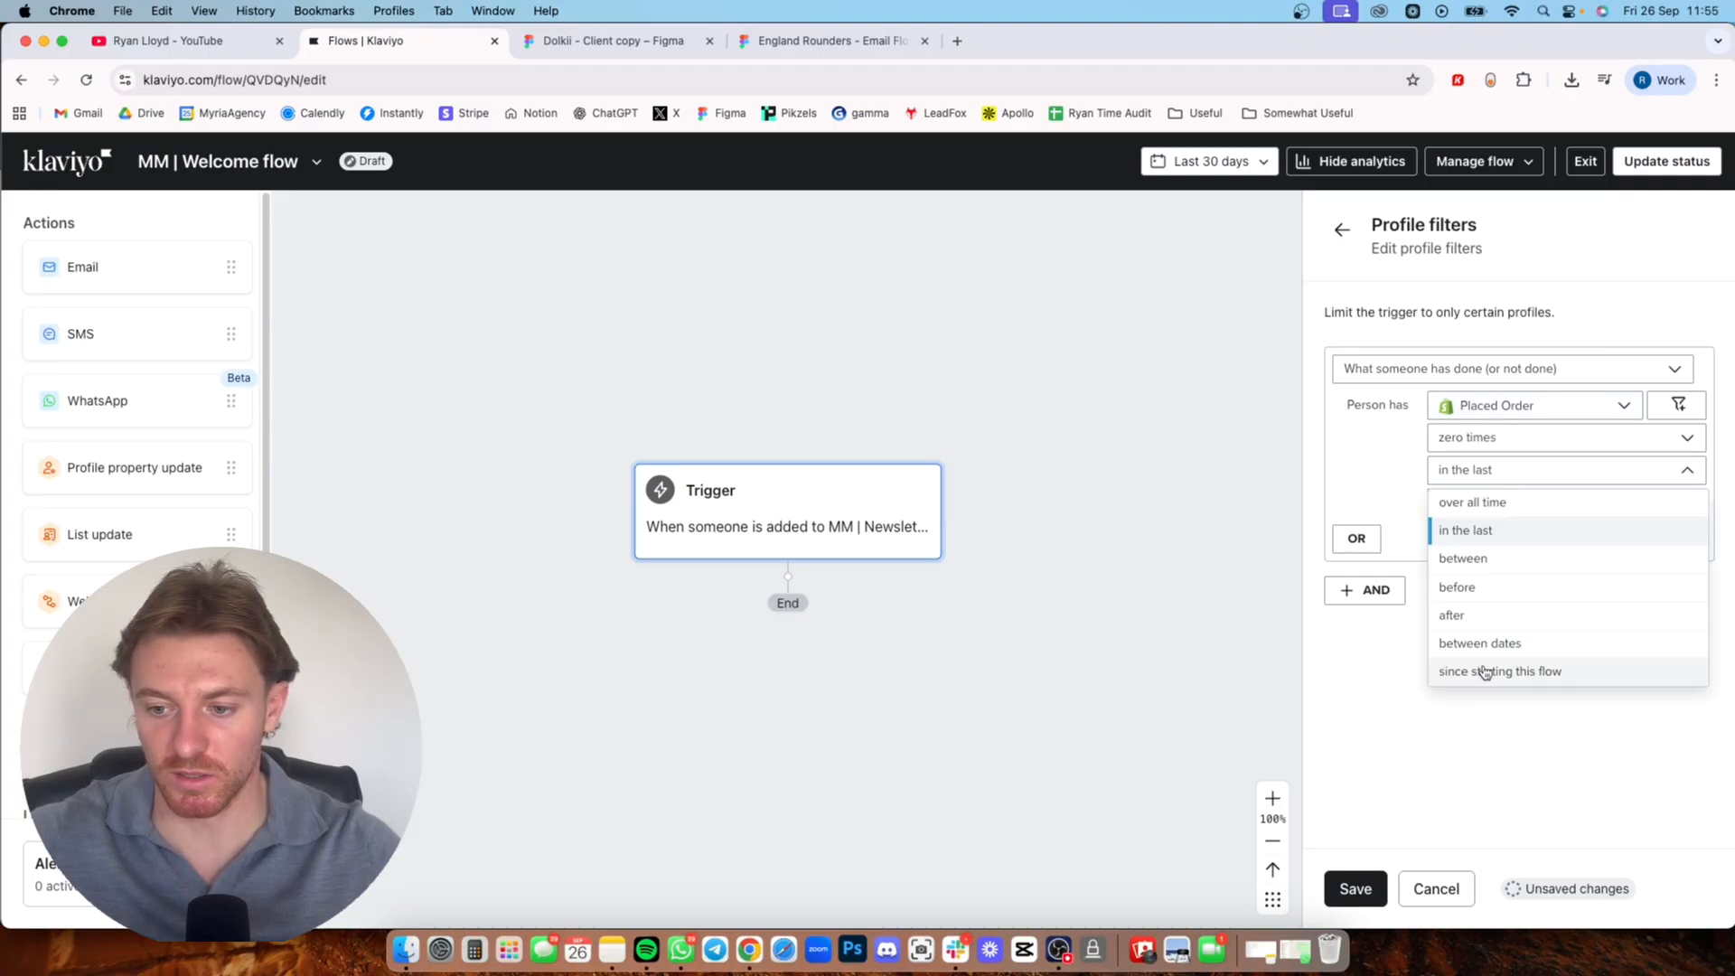
{"action": "left_click", "coordinate": [1490, 504]}
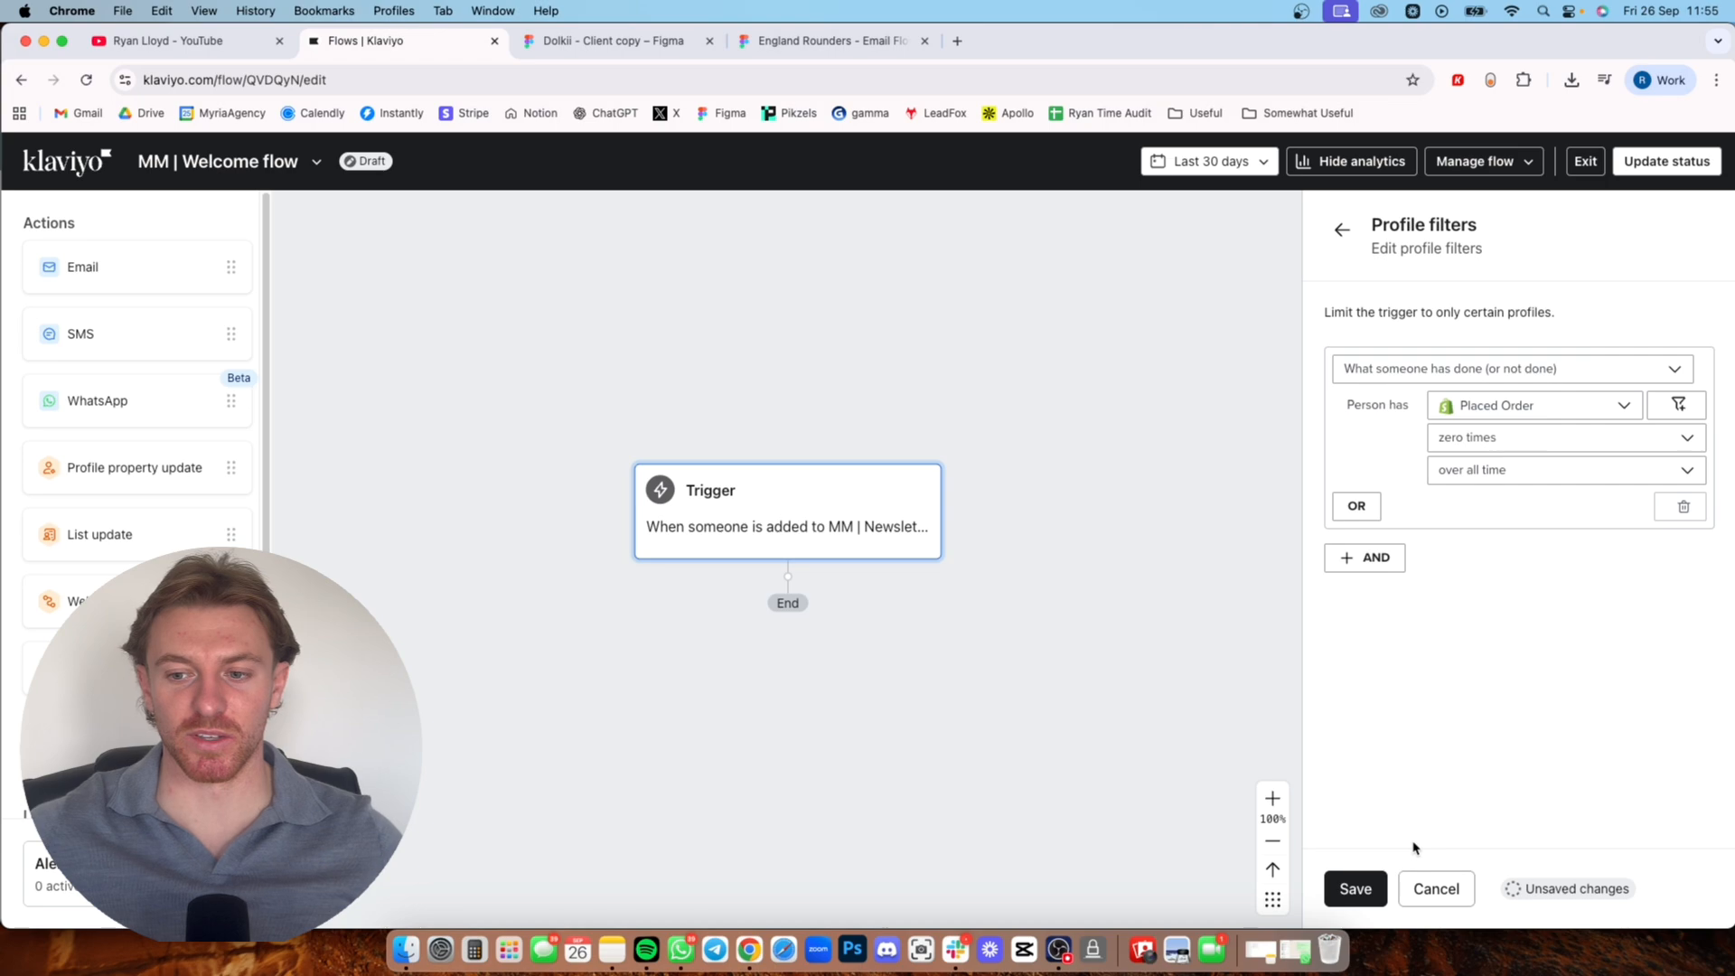
{"action": "left_click", "coordinate": [1355, 888]}
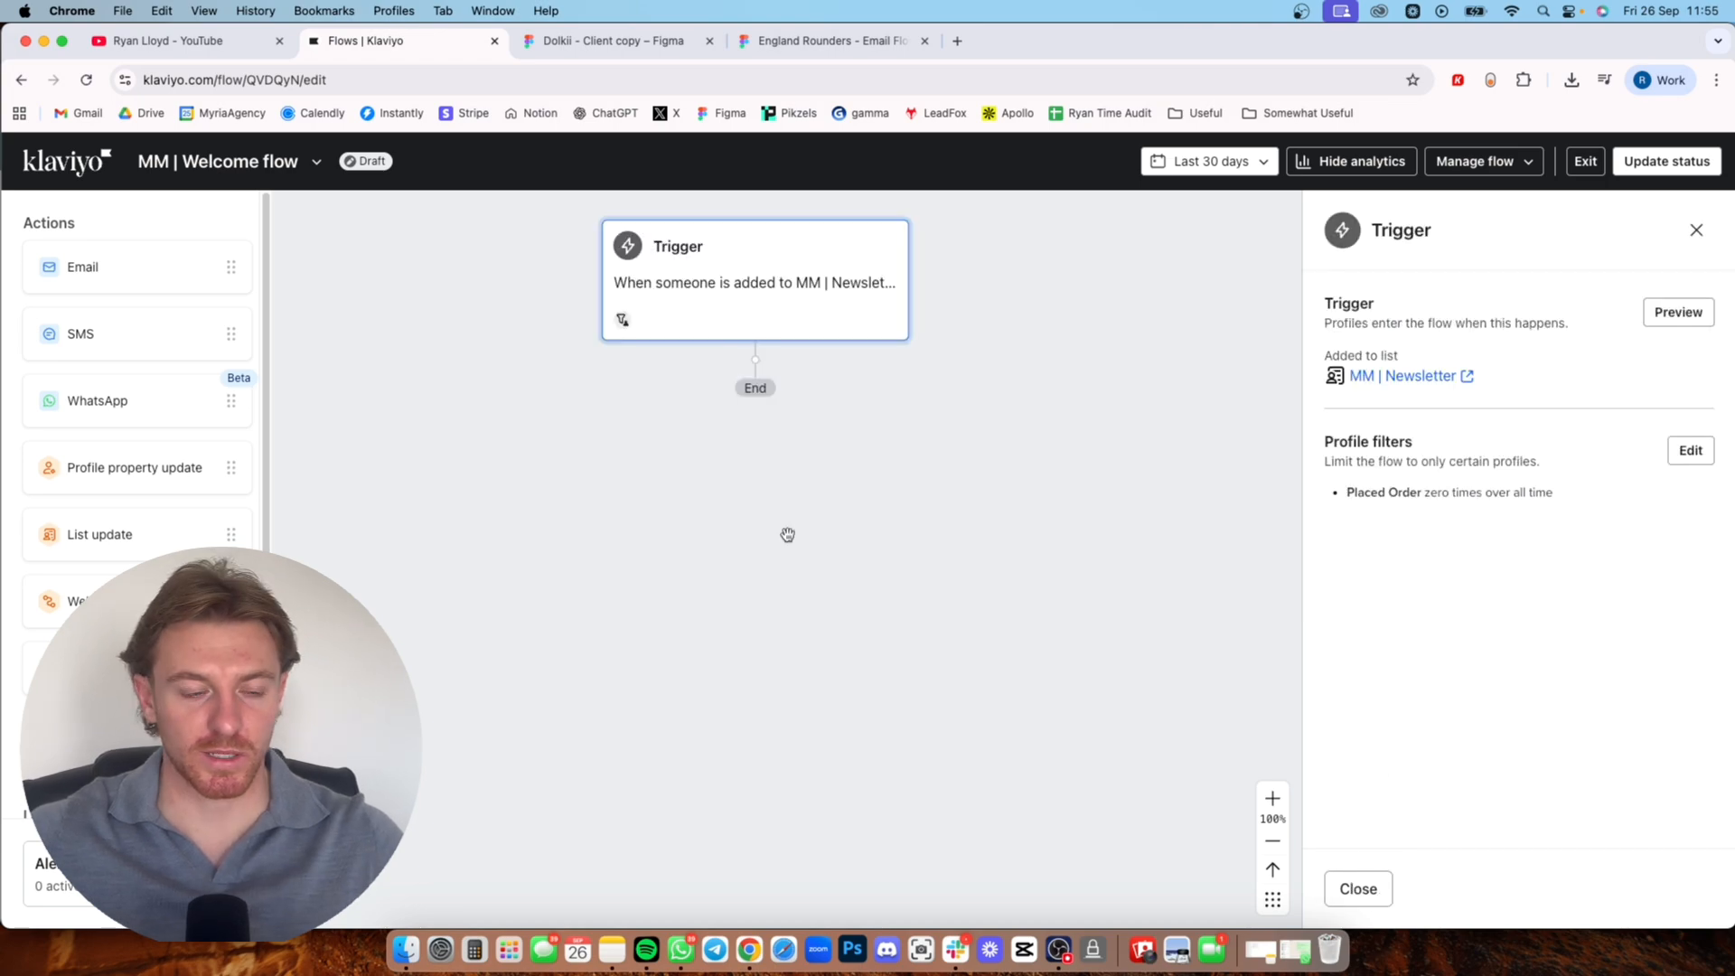
- Add three emails in sequence below the trigger
{"action": "left_click_drag", "start_coordinate": [121, 267], "coordinate": [162, 275]}
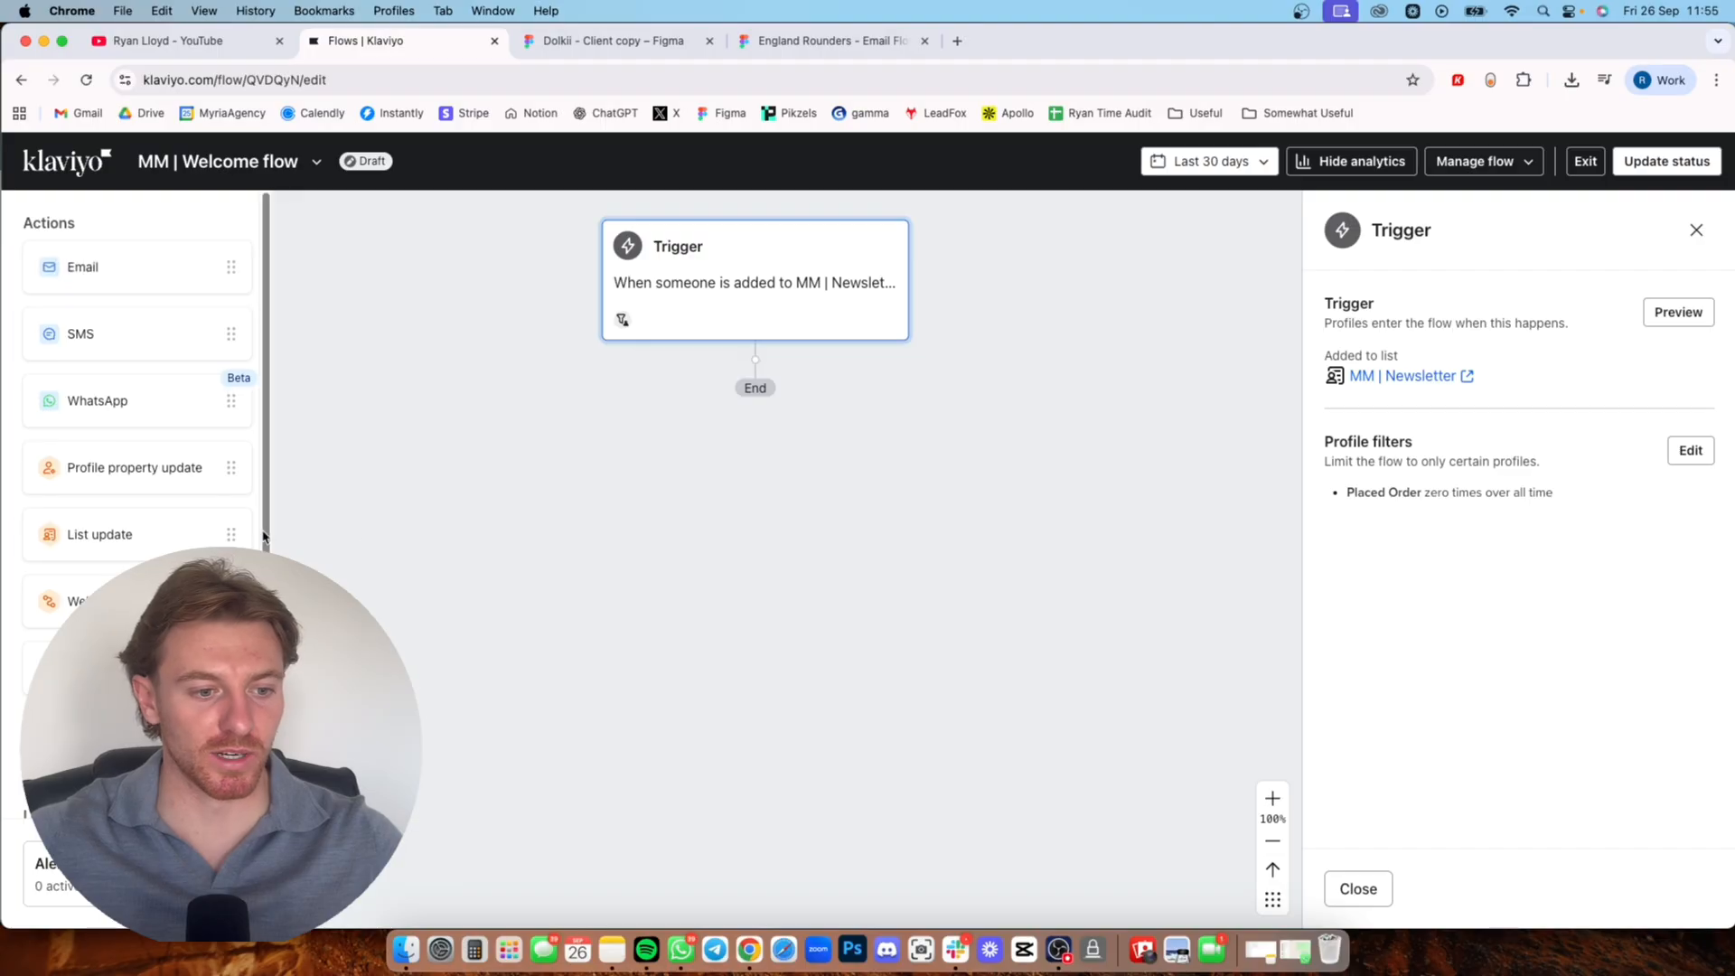
{"action": "scroll", "coordinate": [226, 505], "scroll_direction": "down", "scroll_amount": 2}
{"action": "scroll", "coordinate": [253, 397], "scroll_direction": "up", "scroll_amount": 2}
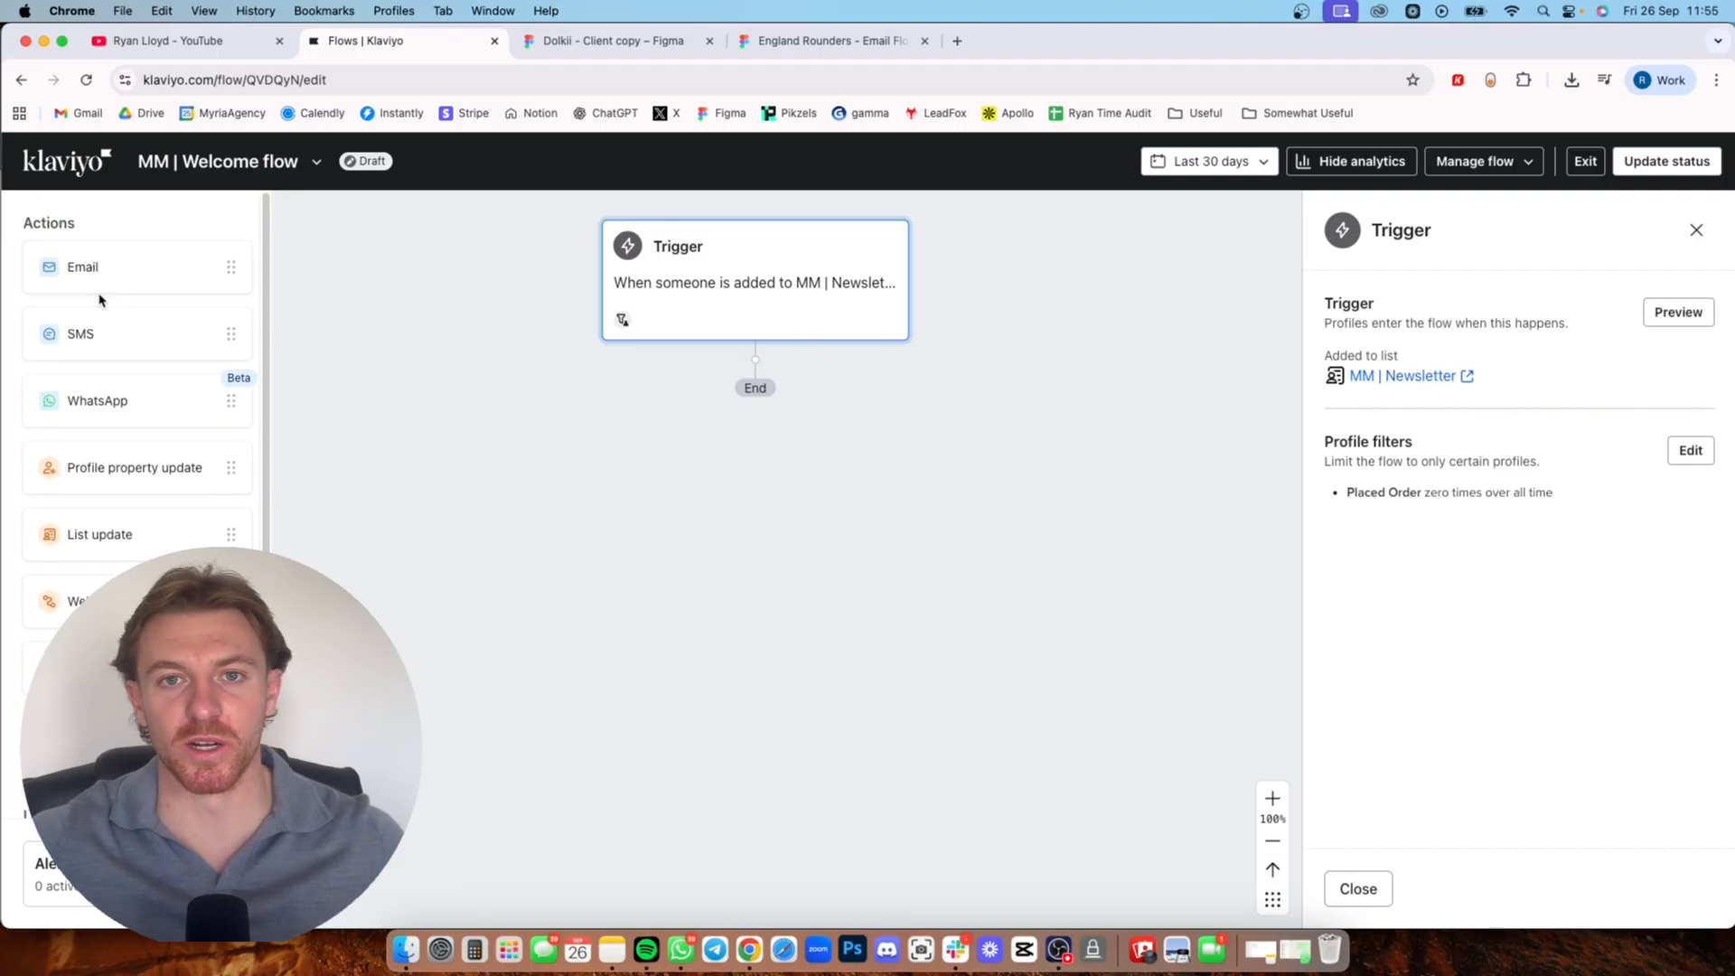
{"action": "left_click_drag", "start_coordinate": [100, 279], "coordinate": [650, 410]}
{"action": "left_click_drag", "start_coordinate": [109, 286], "coordinate": [755, 582]}
{"action": "left_click_drag", "start_coordinate": [147, 271], "coordinate": [805, 723]}
- Insert time delays between Email #1 and Email #2 and between Email #2 and Email #3
{"action": "scroll", "coordinate": [117, 633], "scroll_direction": "down", "scroll_amount": 2}
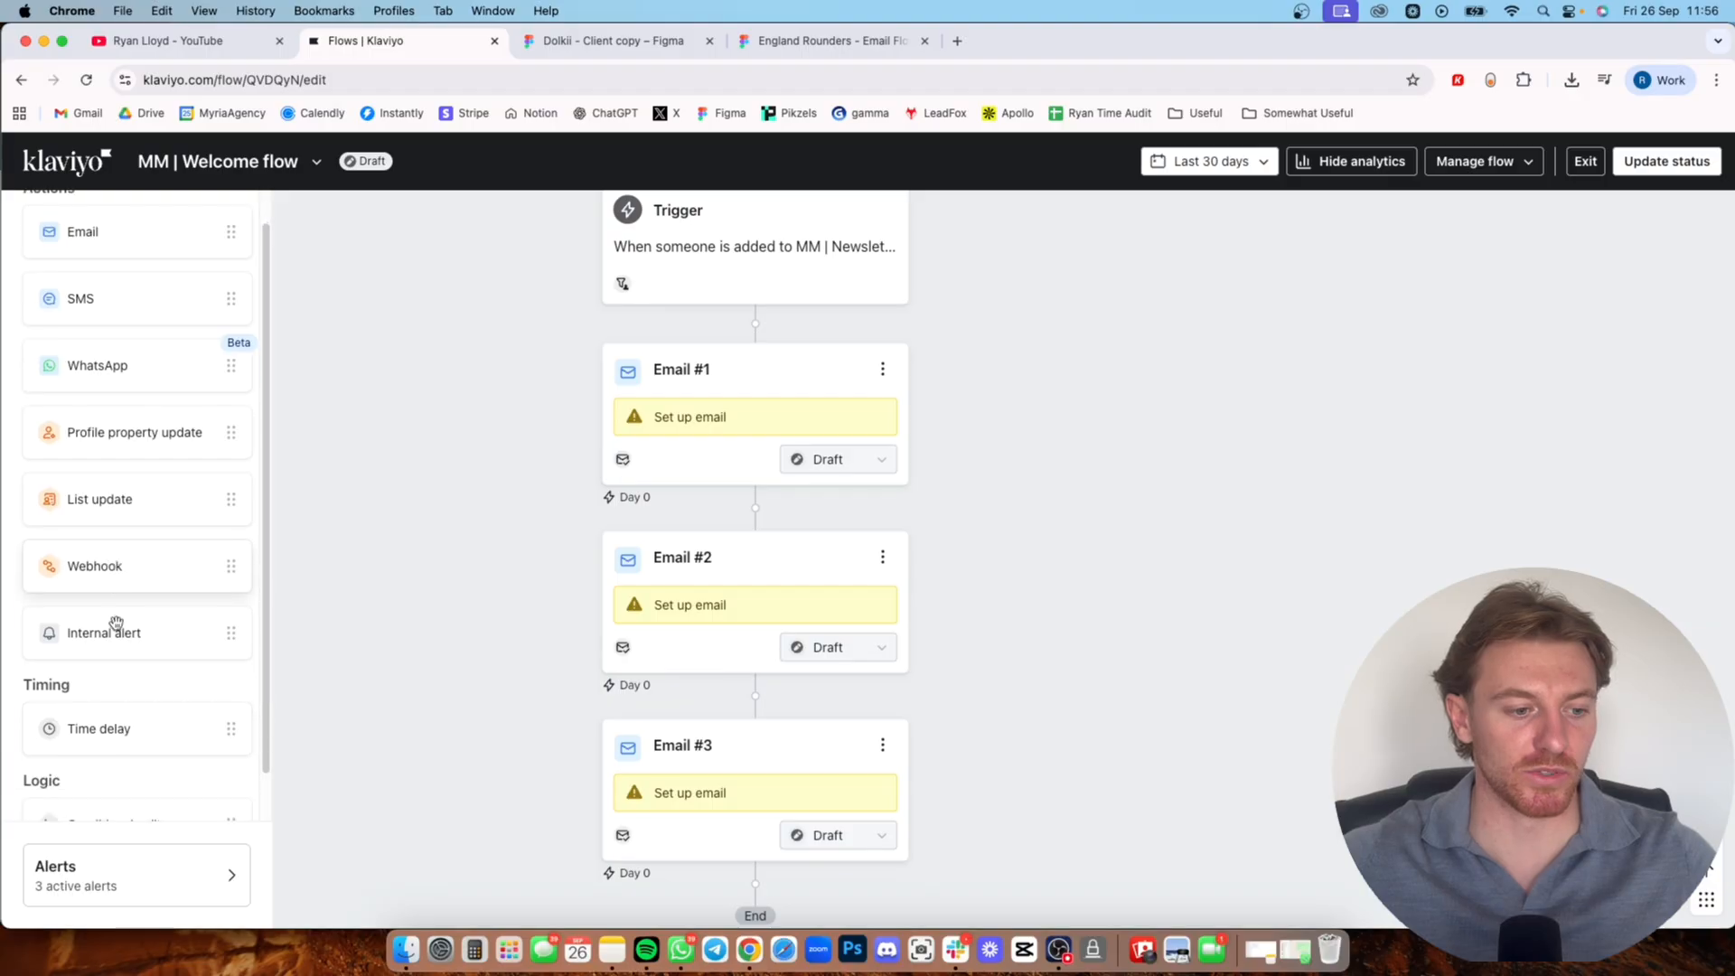
{"action": "left_click_drag", "start_coordinate": [150, 711], "coordinate": [727, 620]}
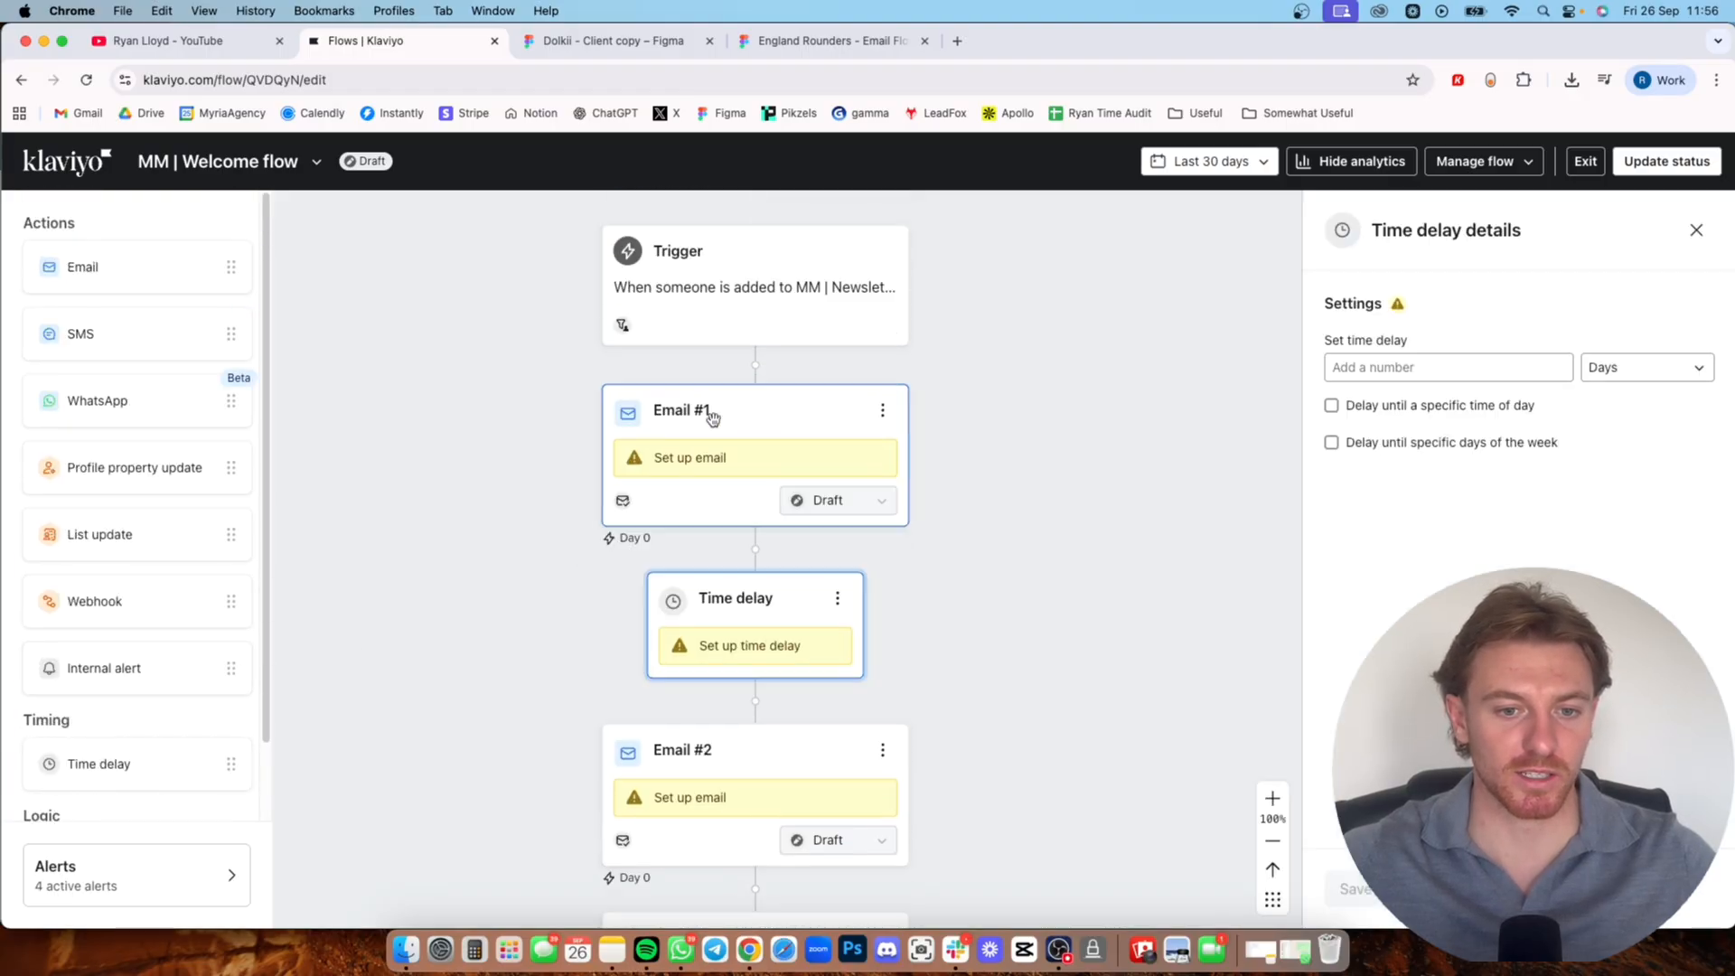
{"action": "scroll", "coordinate": [709, 597], "scroll_direction": "down", "scroll_amount": 5}
{"action": "scroll", "coordinate": [714, 565], "scroll_direction": "up", "scroll_amount": 3}
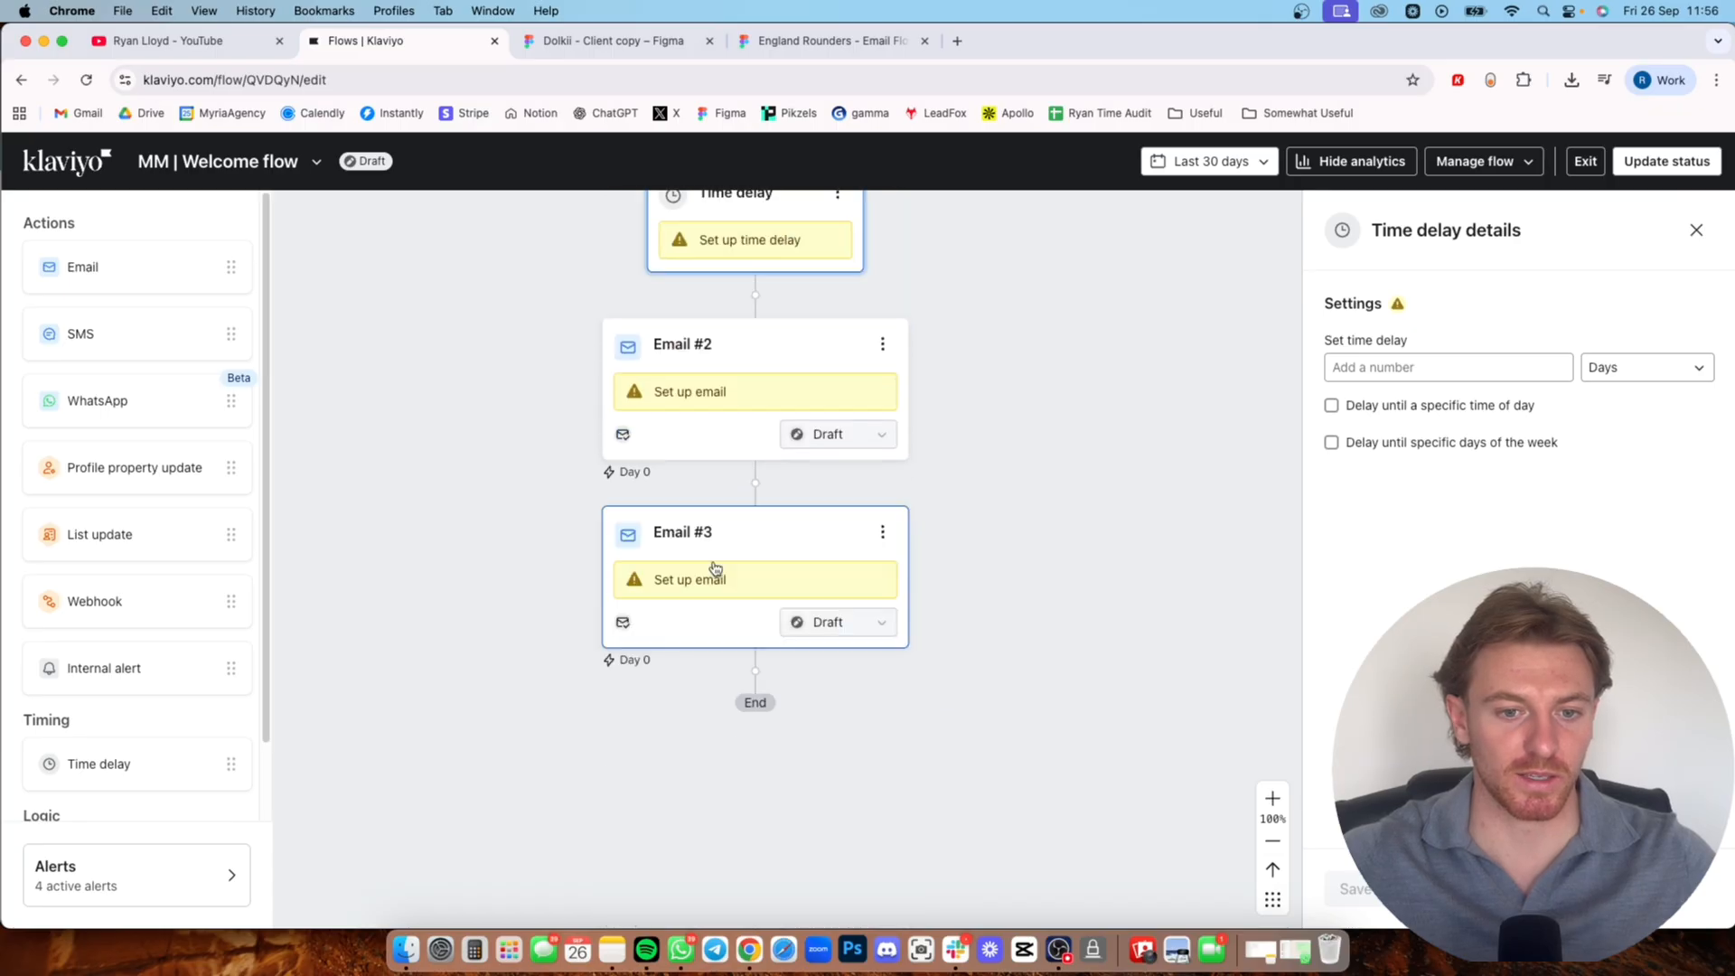
{"action": "left_click_drag", "start_coordinate": [136, 763], "coordinate": [788, 480]}
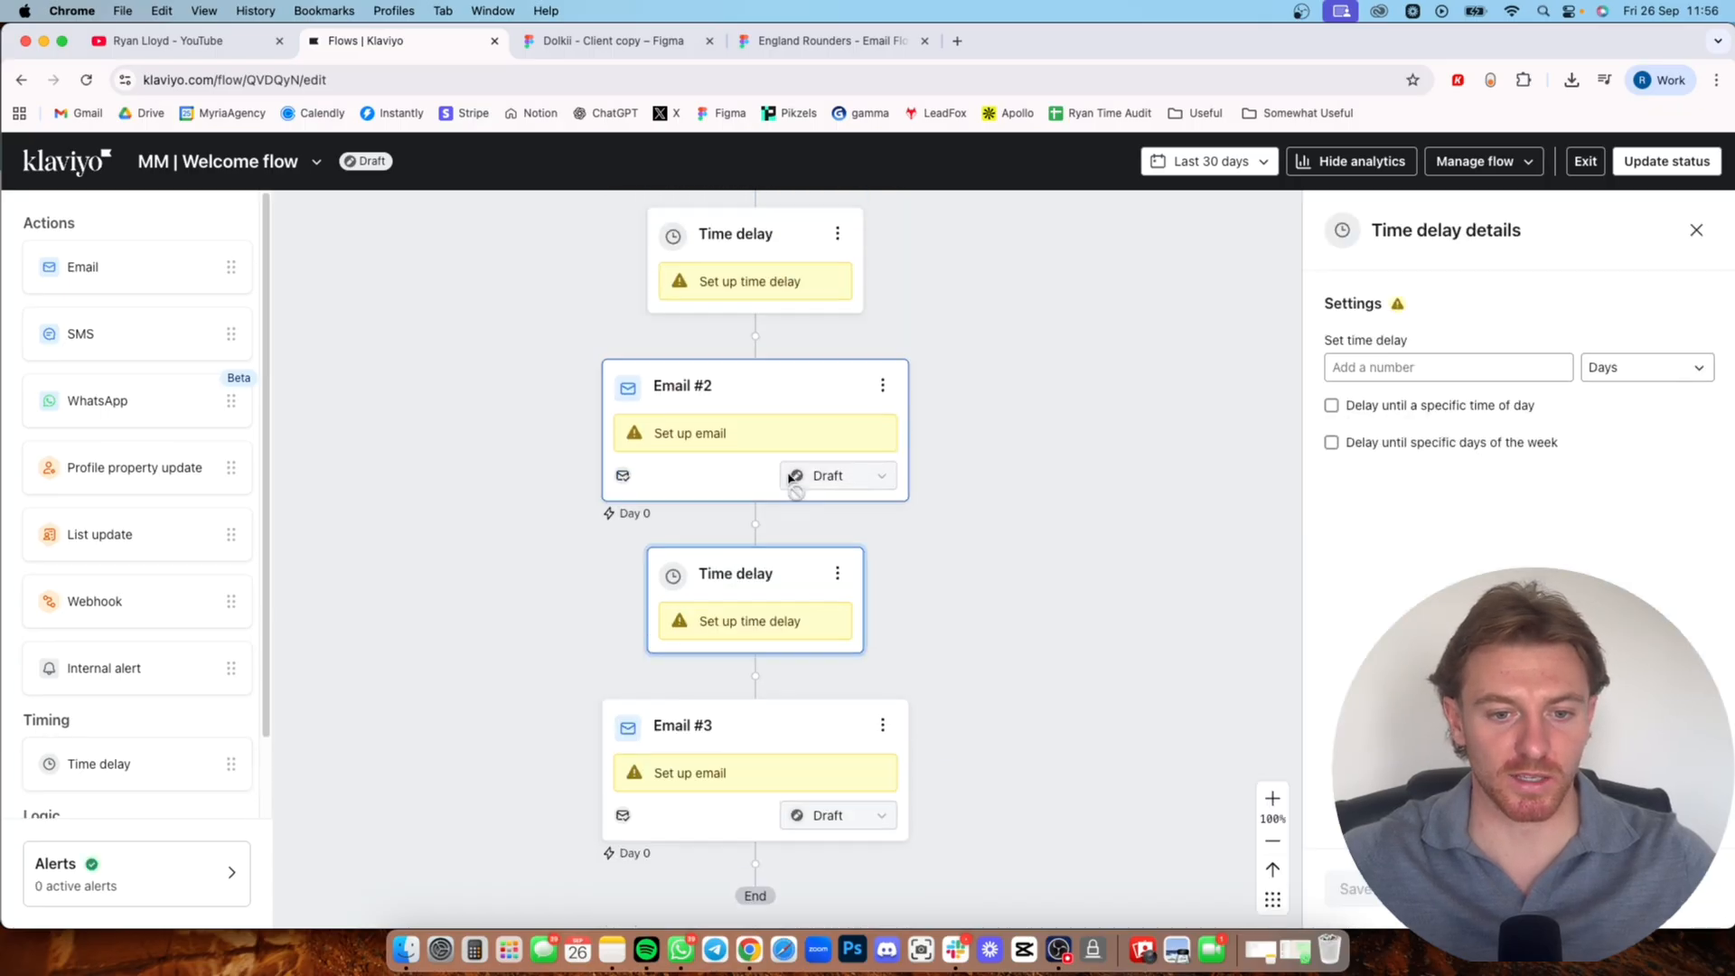
- Examine the option to delay until a specific time of day for the delay after Email #1, leaving it turned off
{"action": "scroll", "coordinate": [786, 470], "scroll_direction": "up", "scroll_amount": 3}
{"action": "scroll", "coordinate": [764, 438], "scroll_direction": "down", "scroll_amount": 3}
{"action": "scroll", "coordinate": [764, 438], "scroll_direction": "up", "scroll_amount": 1}
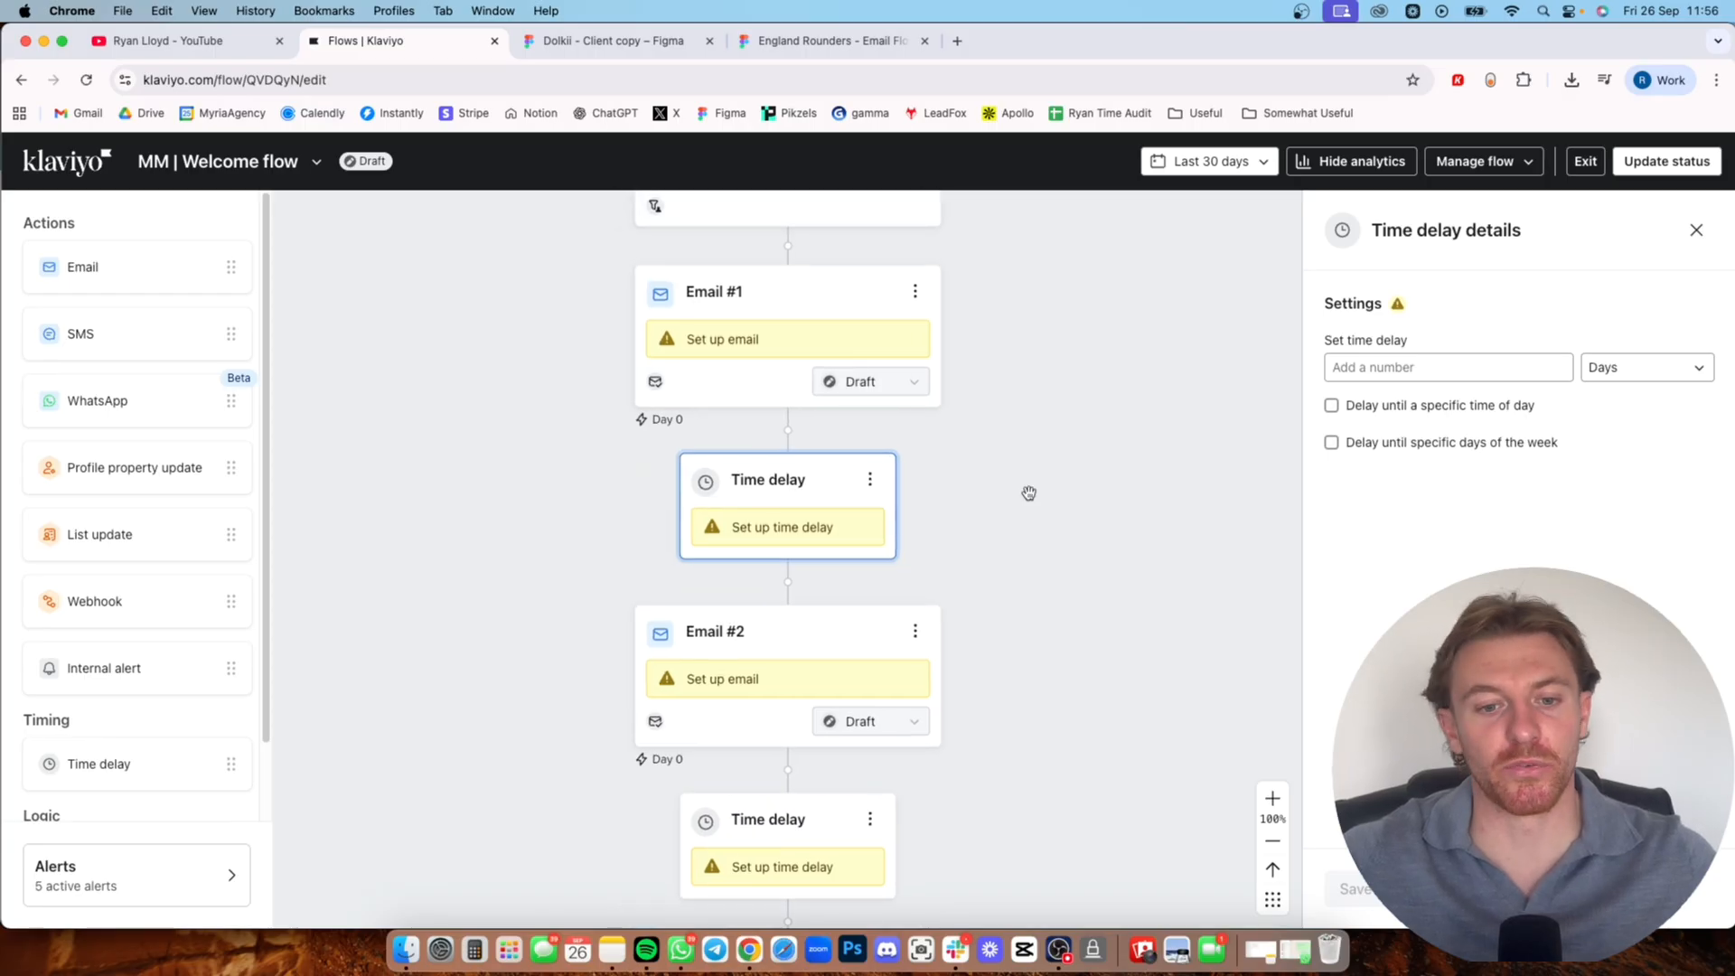
{"action": "scroll", "coordinate": [1006, 578], "scroll_direction": "down", "scroll_amount": 2}
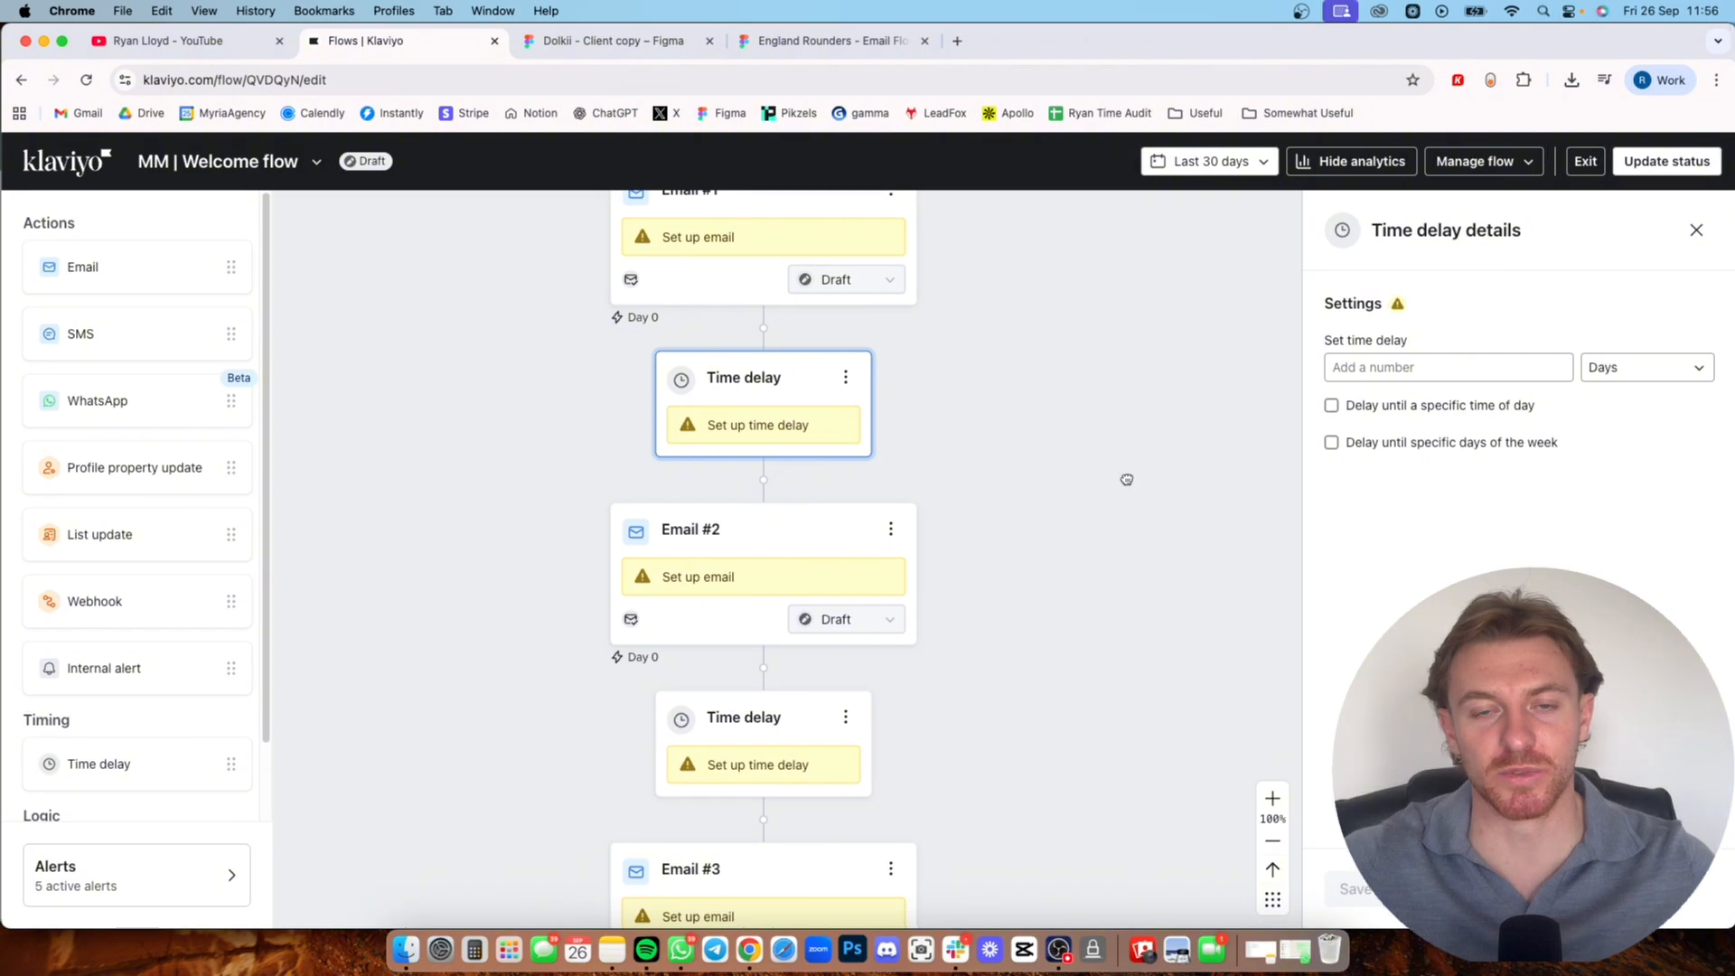
{"action": "scroll", "coordinate": [1123, 479], "scroll_direction": "right", "scroll_amount": 1}
{"action": "left_click", "coordinate": [1337, 409]}
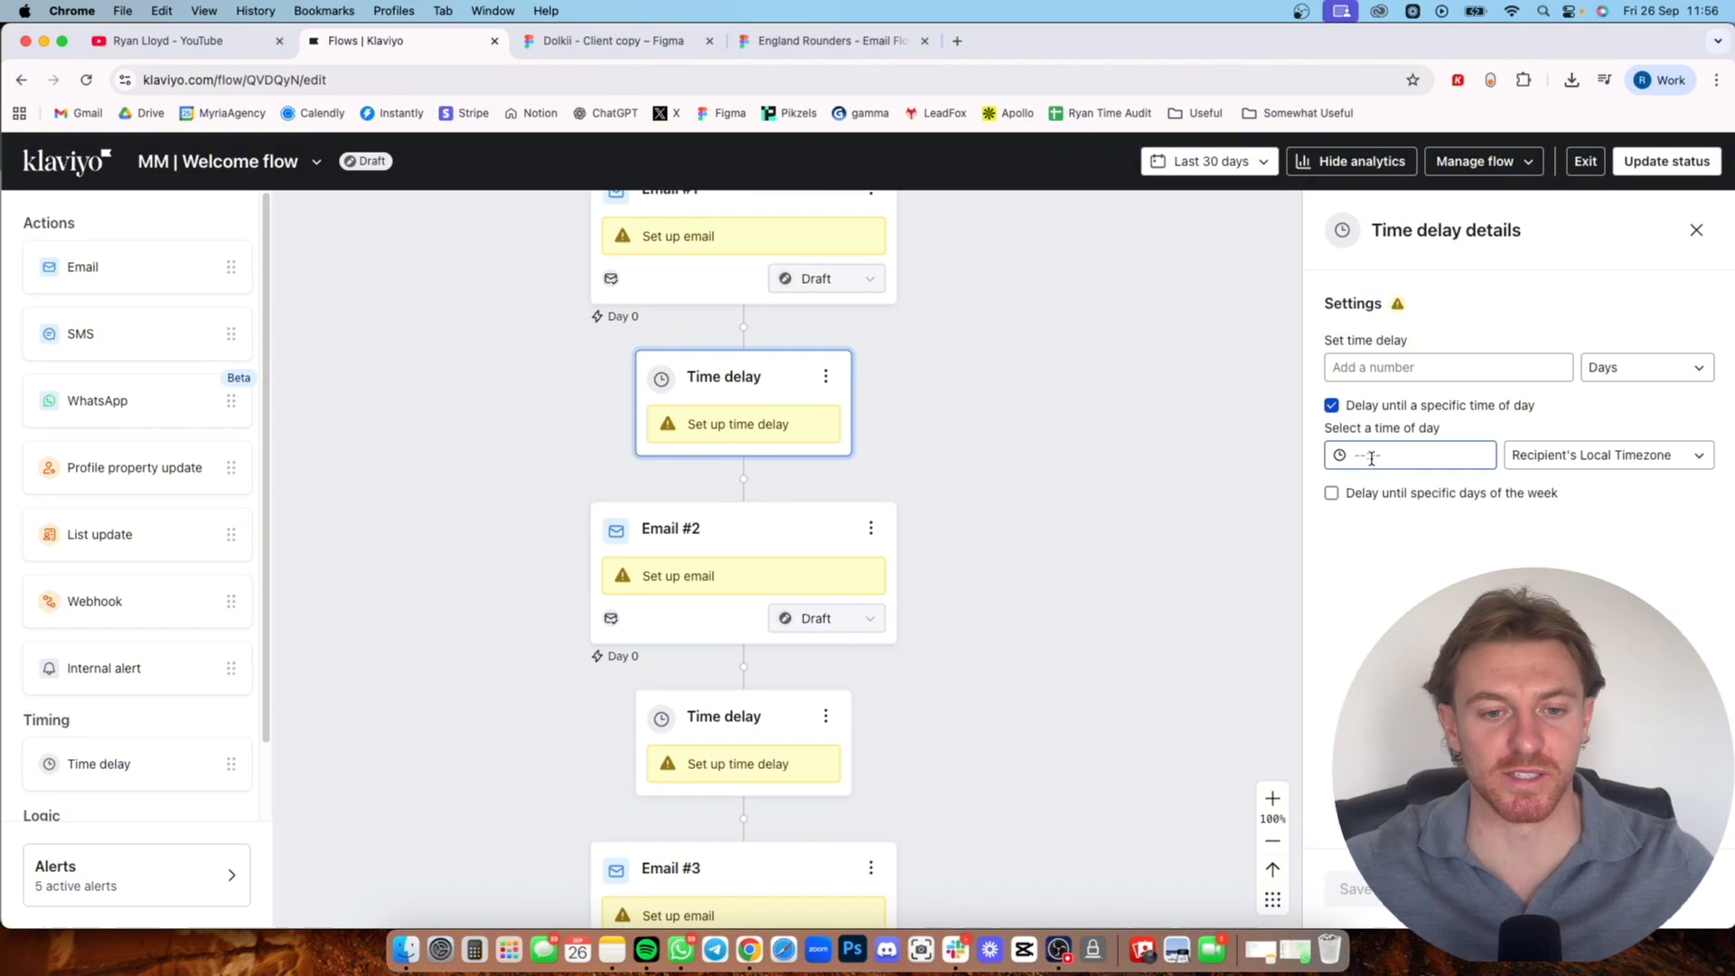
{"action": "left_click", "coordinate": [1355, 406]}
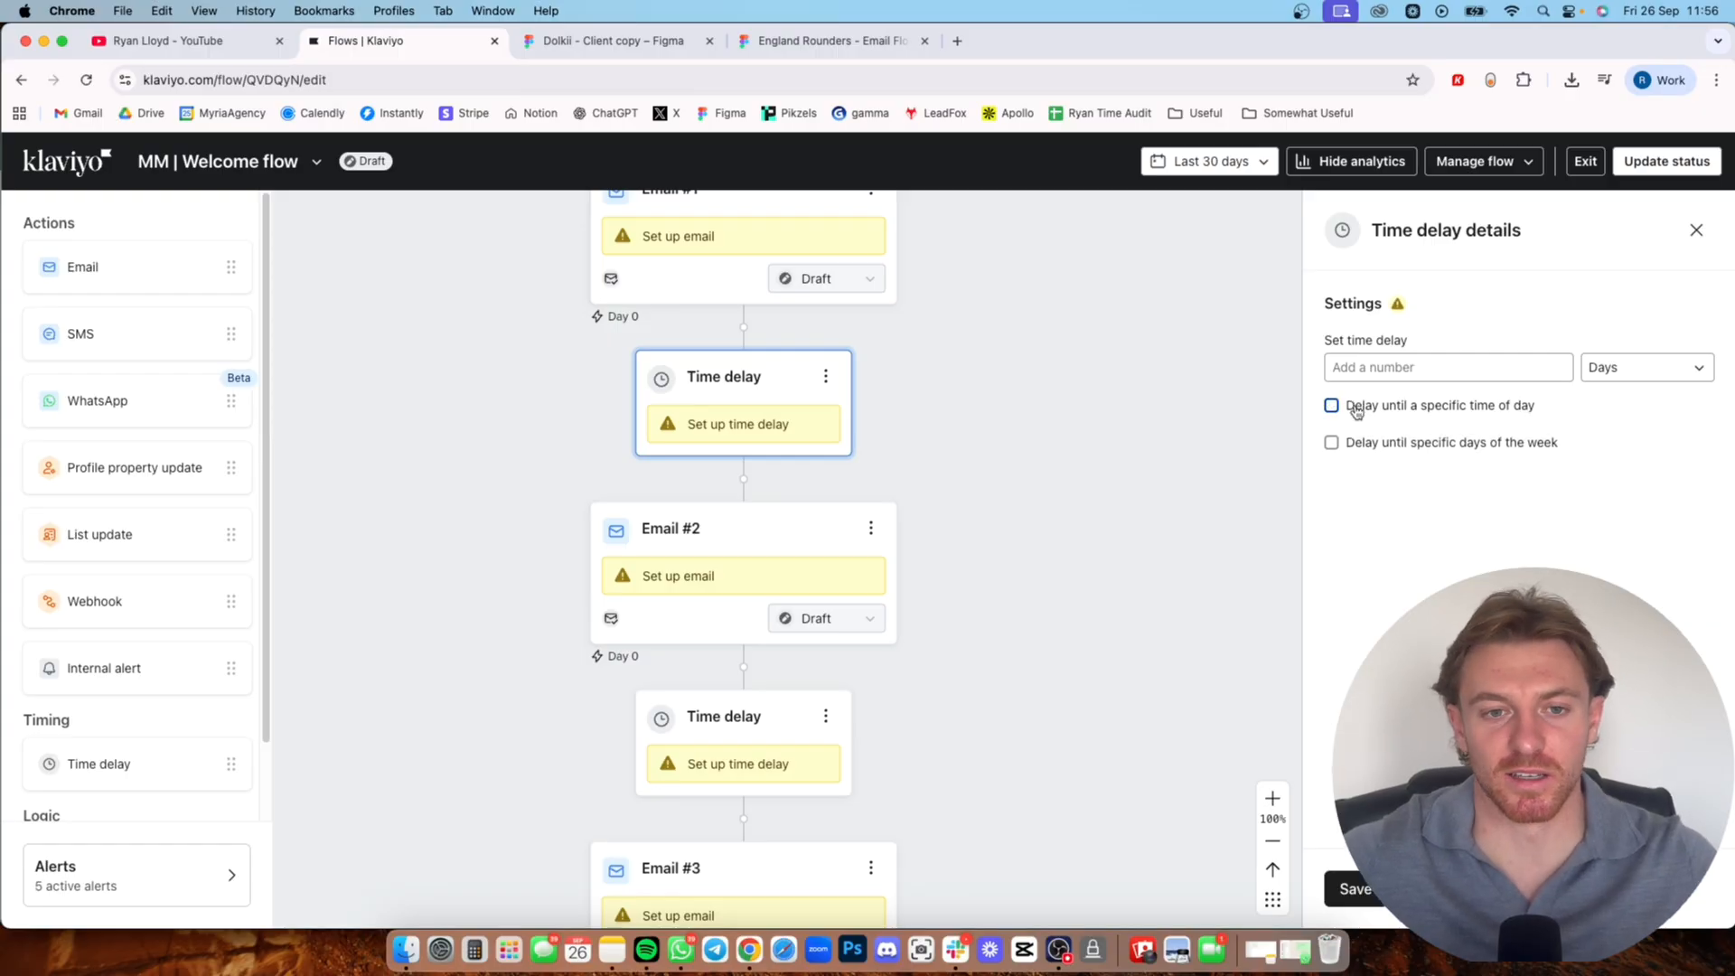
{"action": "left_click", "coordinate": [1355, 406]}
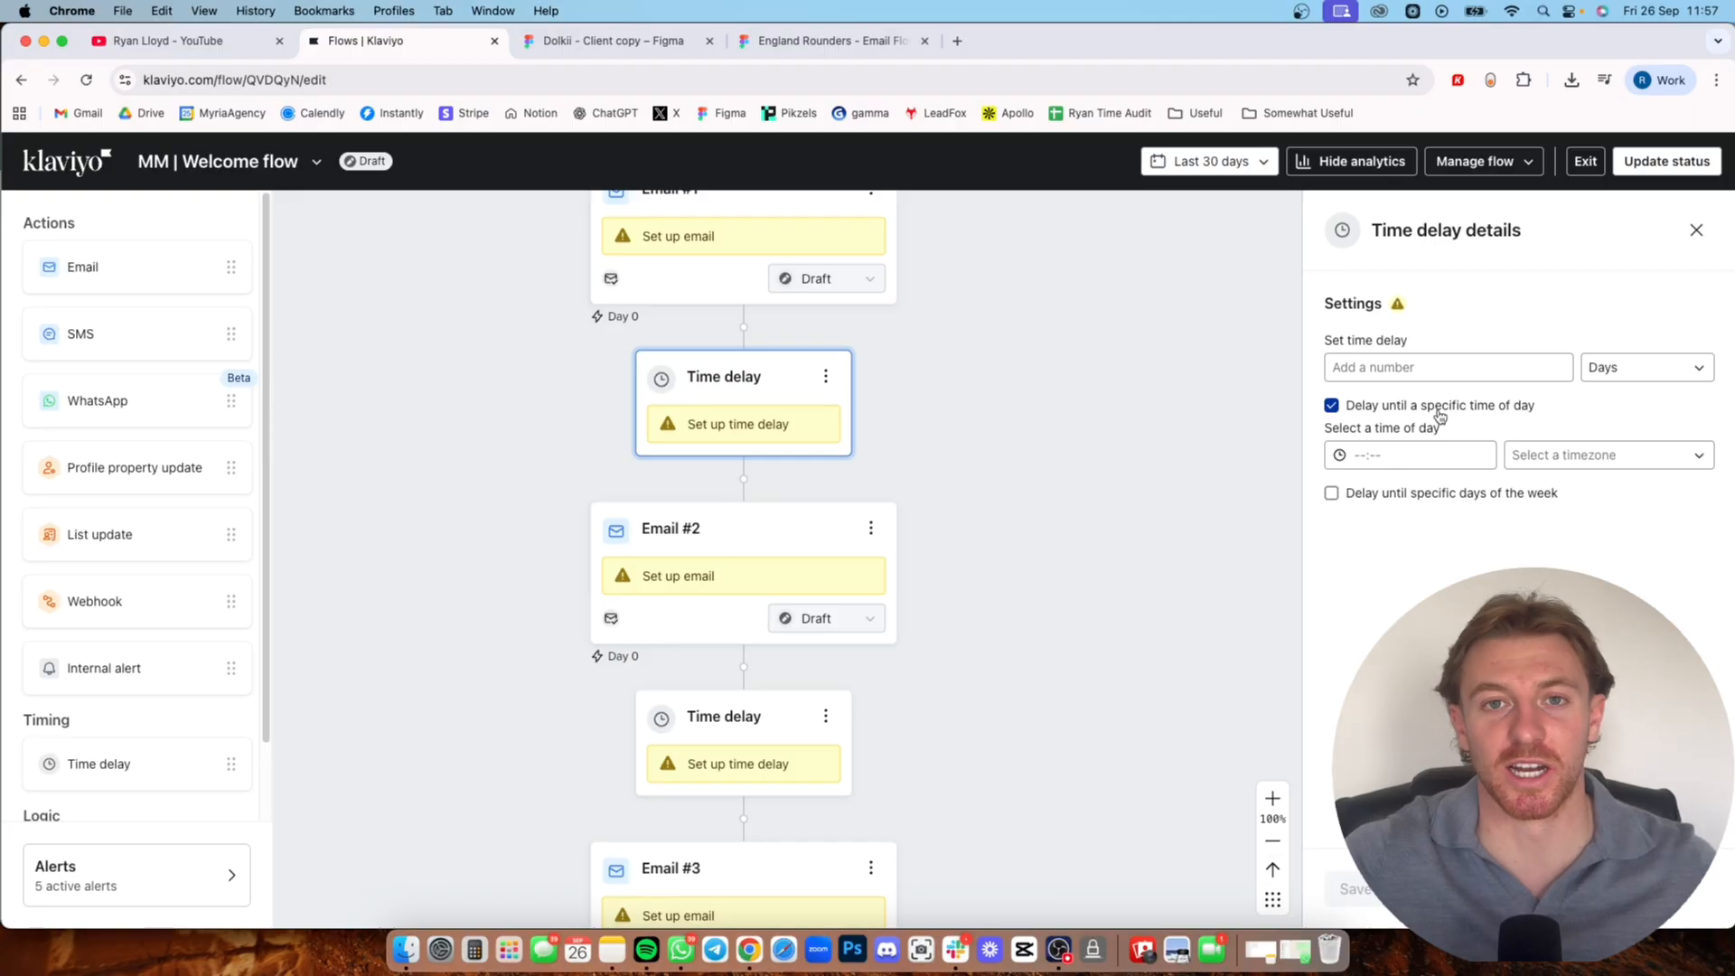
{"action": "left_click", "coordinate": [1439, 411]}
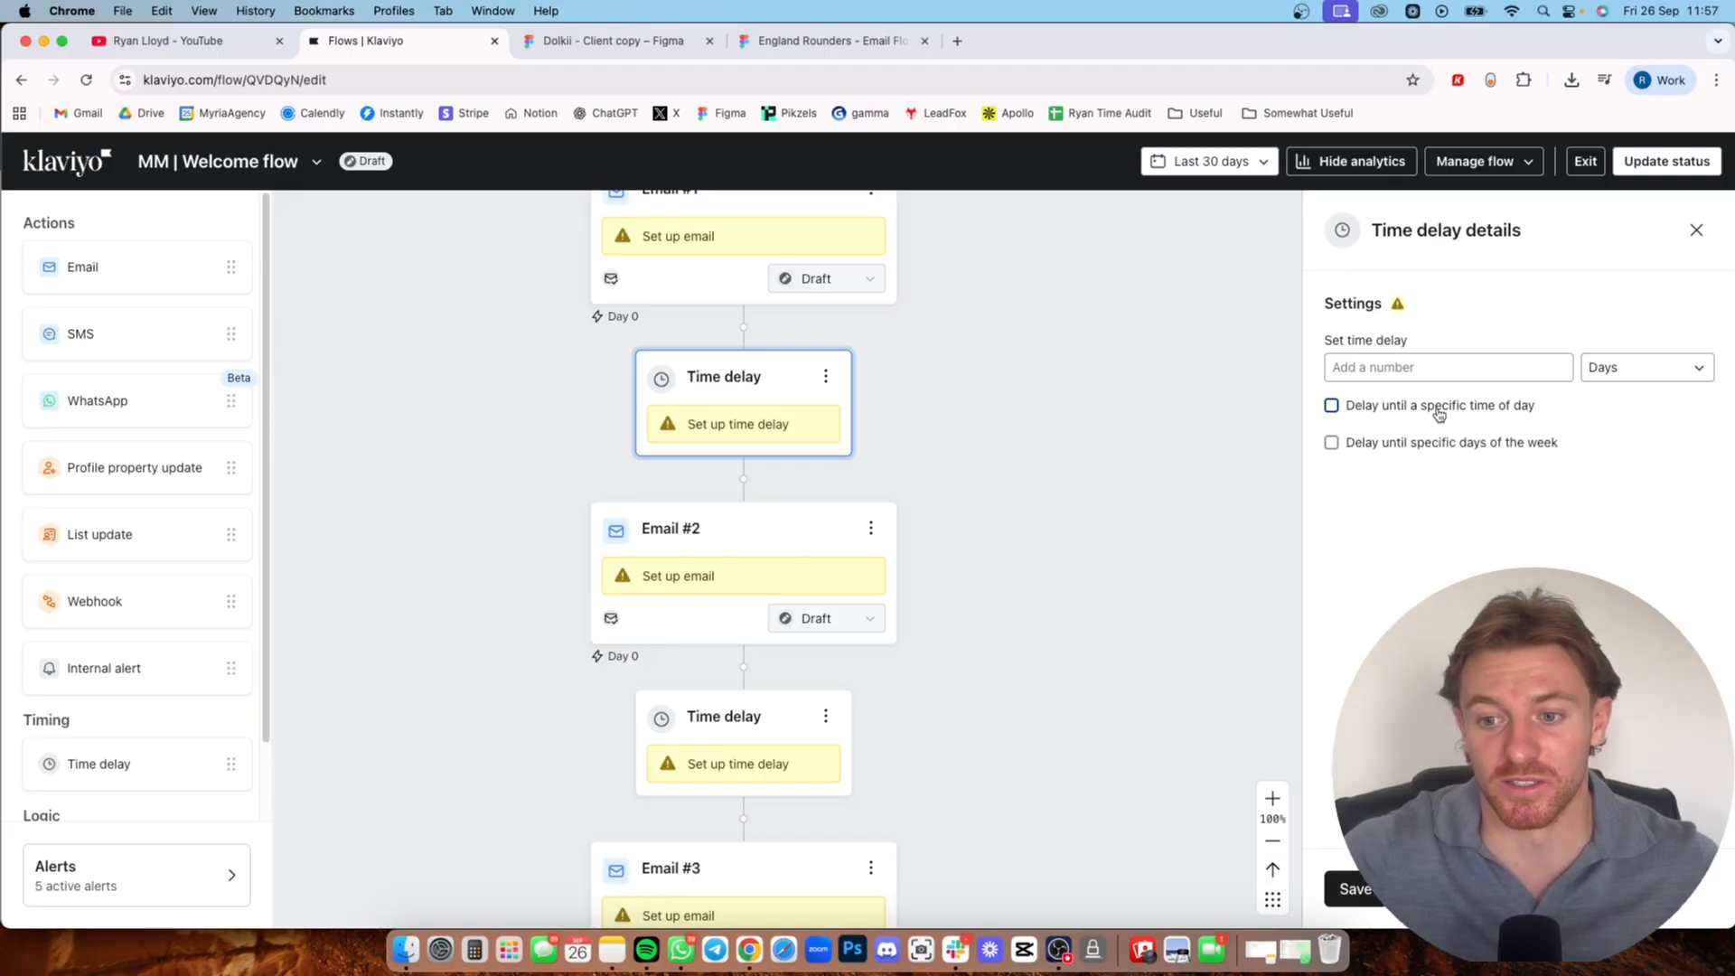
- Set the delay after Email #1 to 2 days, until a specific time of day in the recipient's local timezone, and save
{"action": "left_click", "coordinate": [1439, 411]}
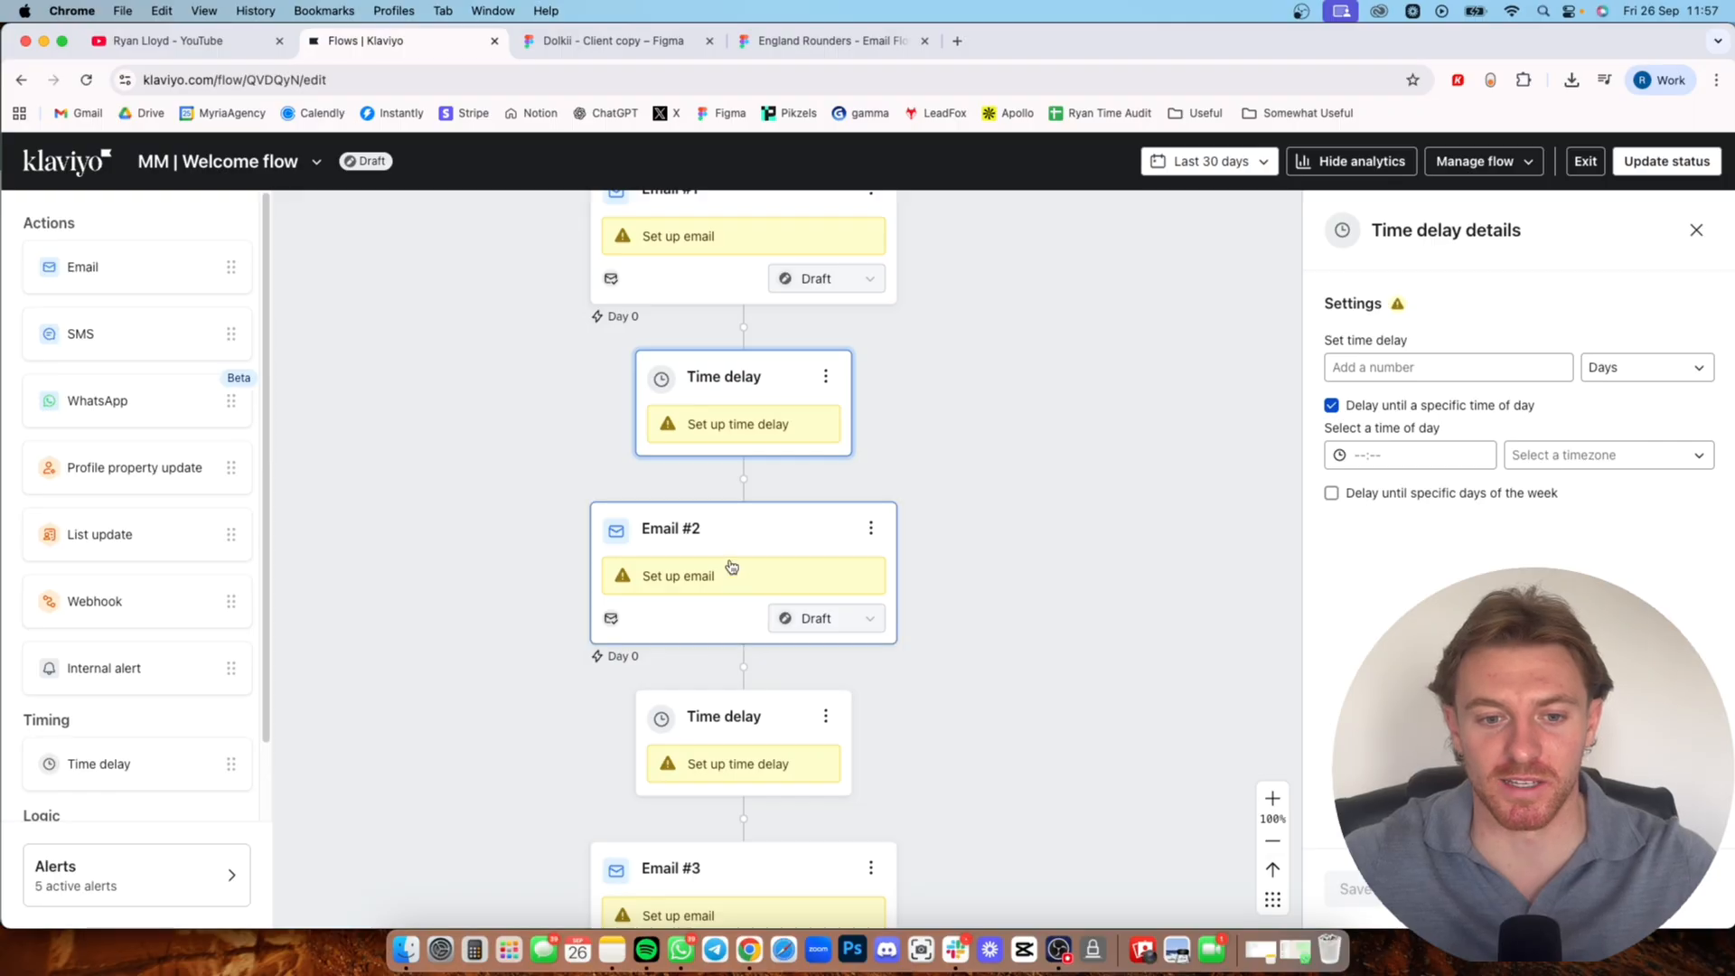
{"action": "left_click", "coordinate": [759, 381]}
{"action": "left_click", "coordinate": [1402, 368]}
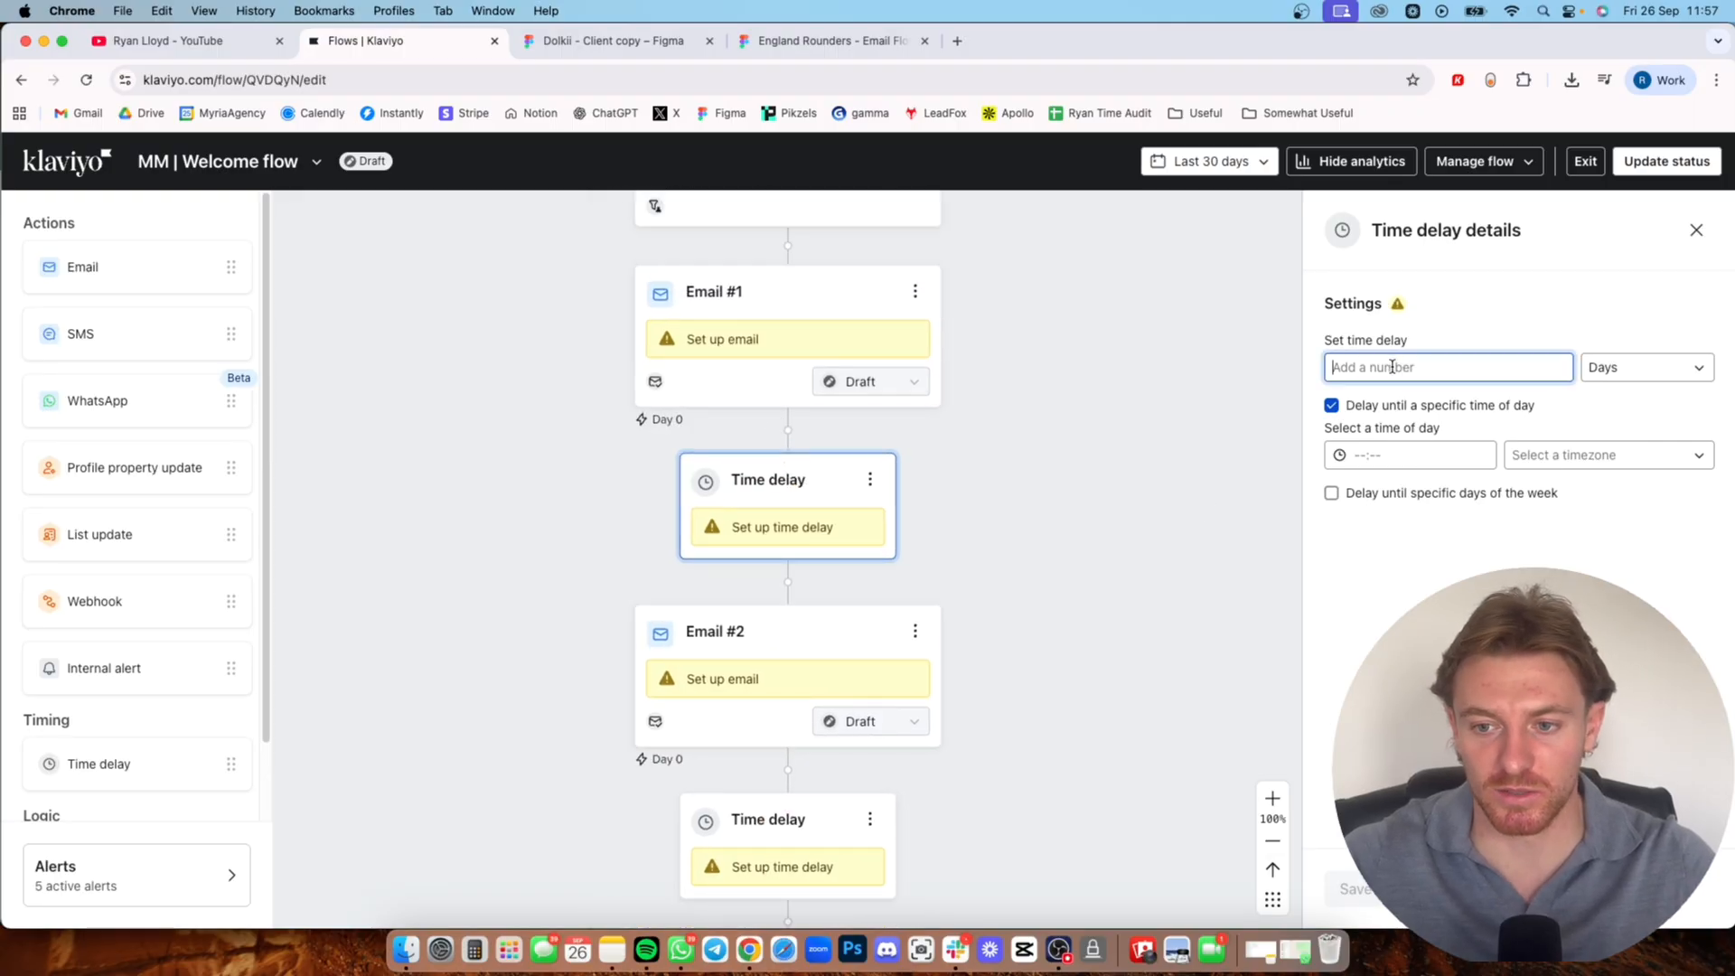
{"action": "type", "text": "2"}
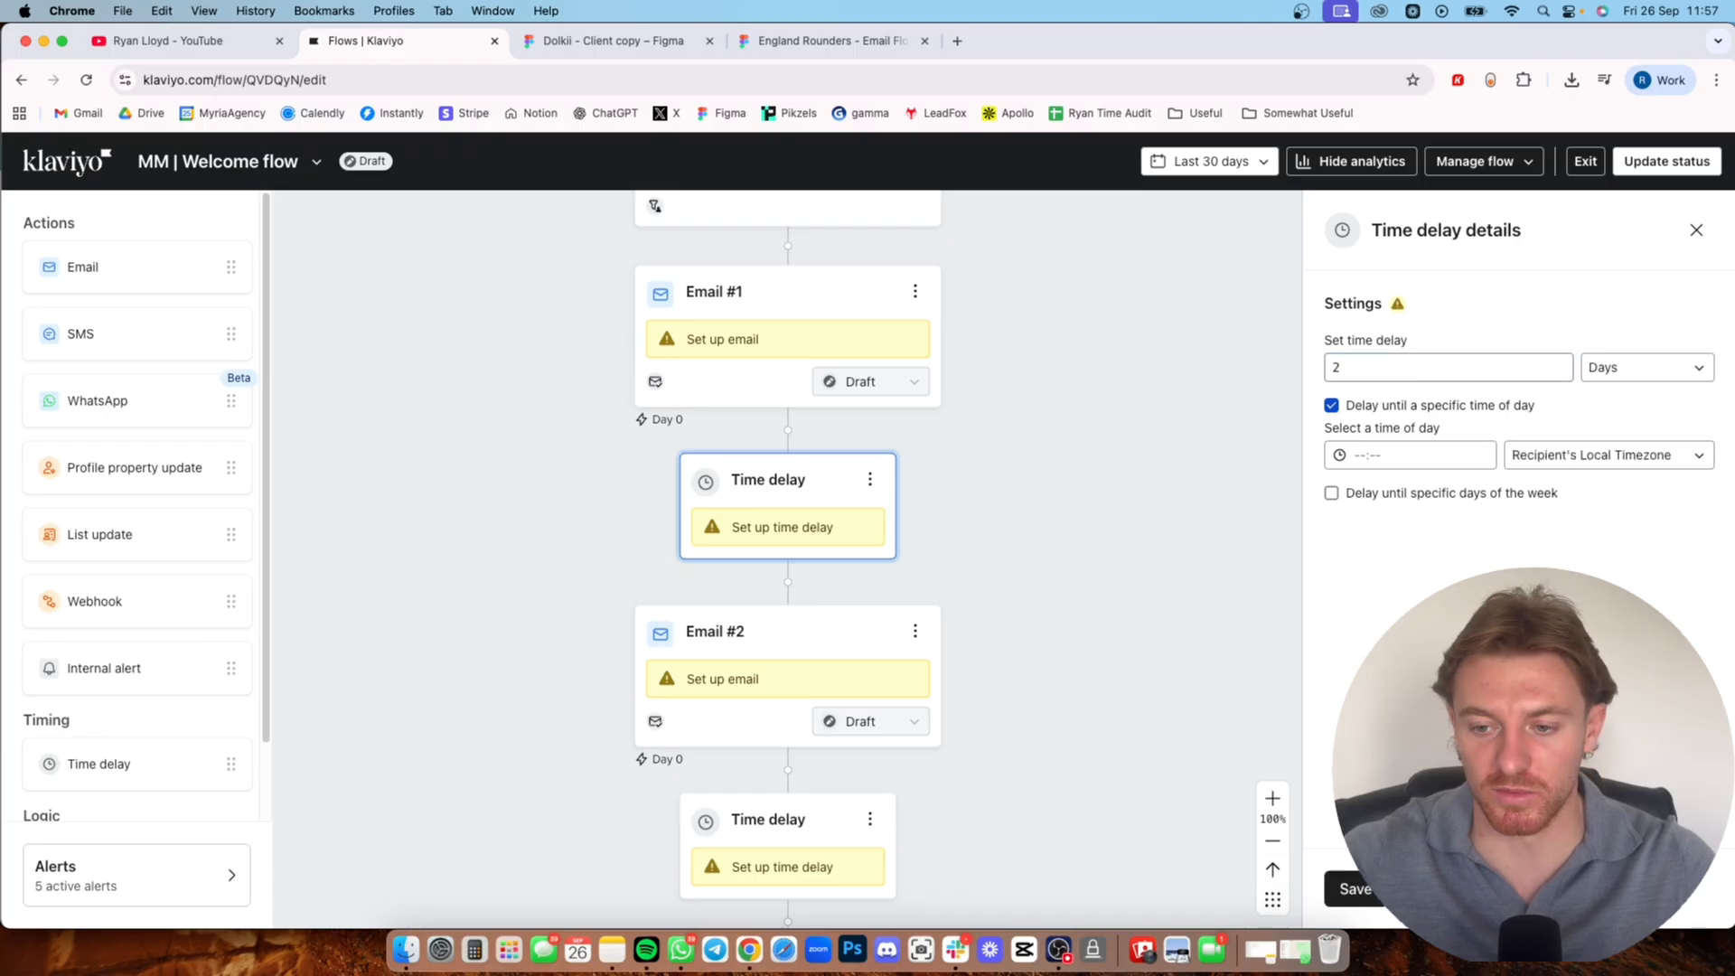
{"action": "left_click", "coordinate": [1346, 886]}
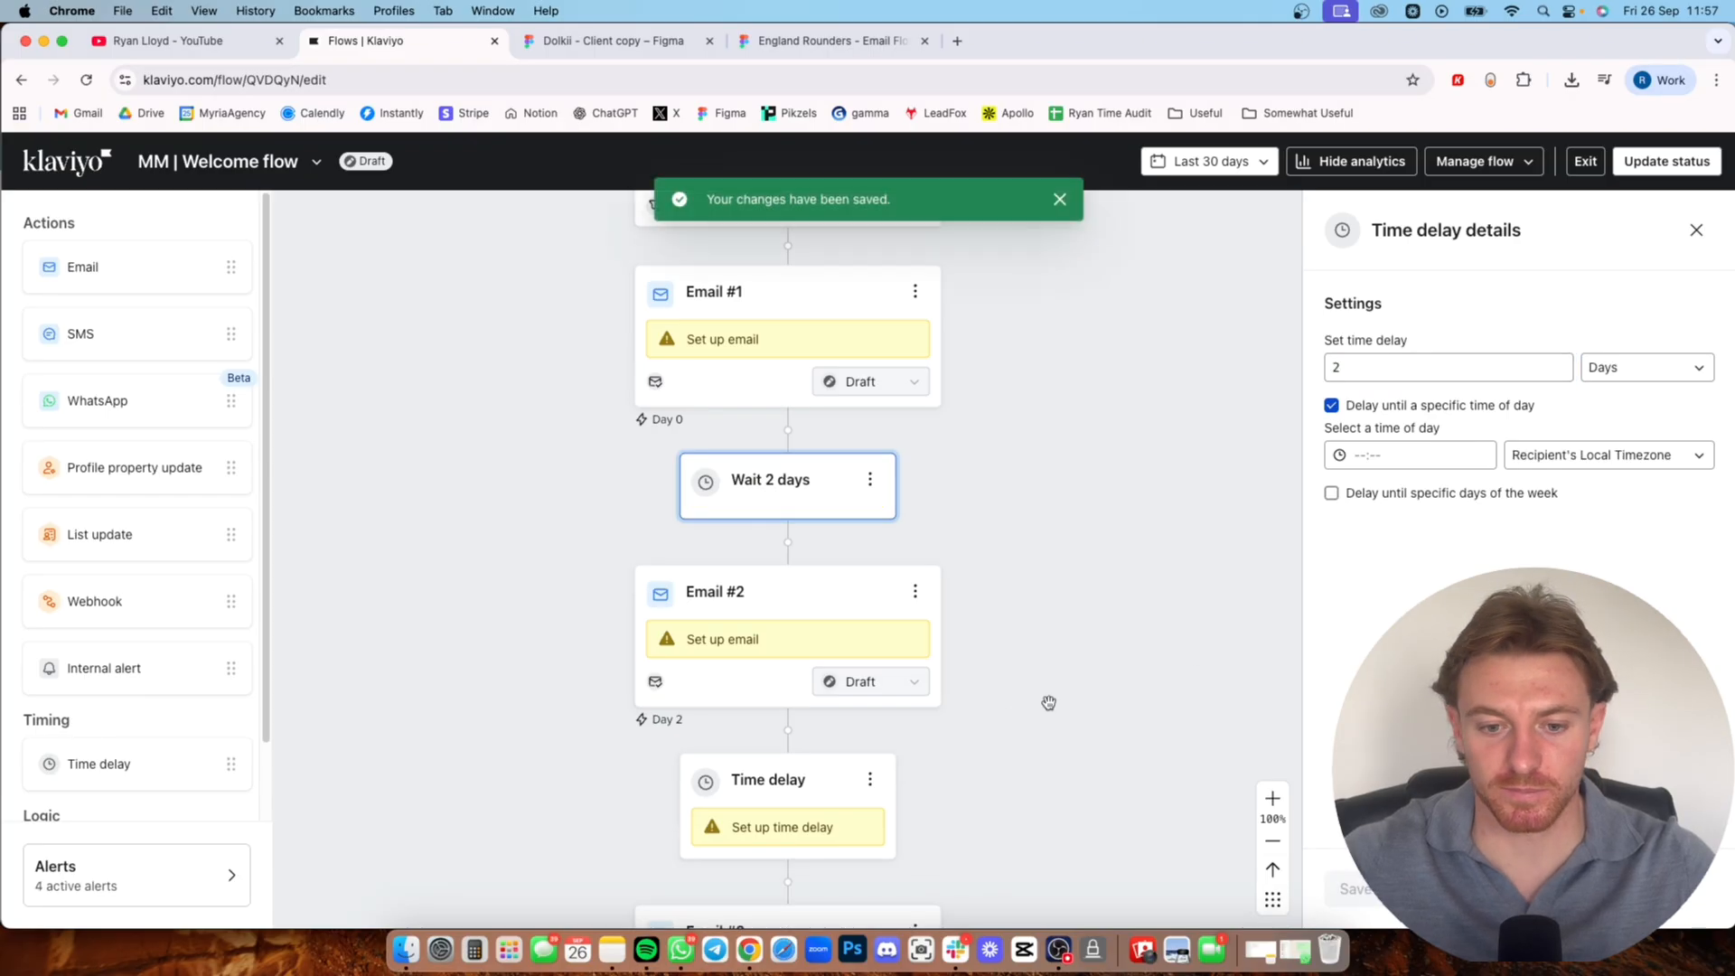
- Set the time of day for the delay after Email #1 to 1:00 PM and save
{"action": "left_click", "coordinate": [1396, 455]}
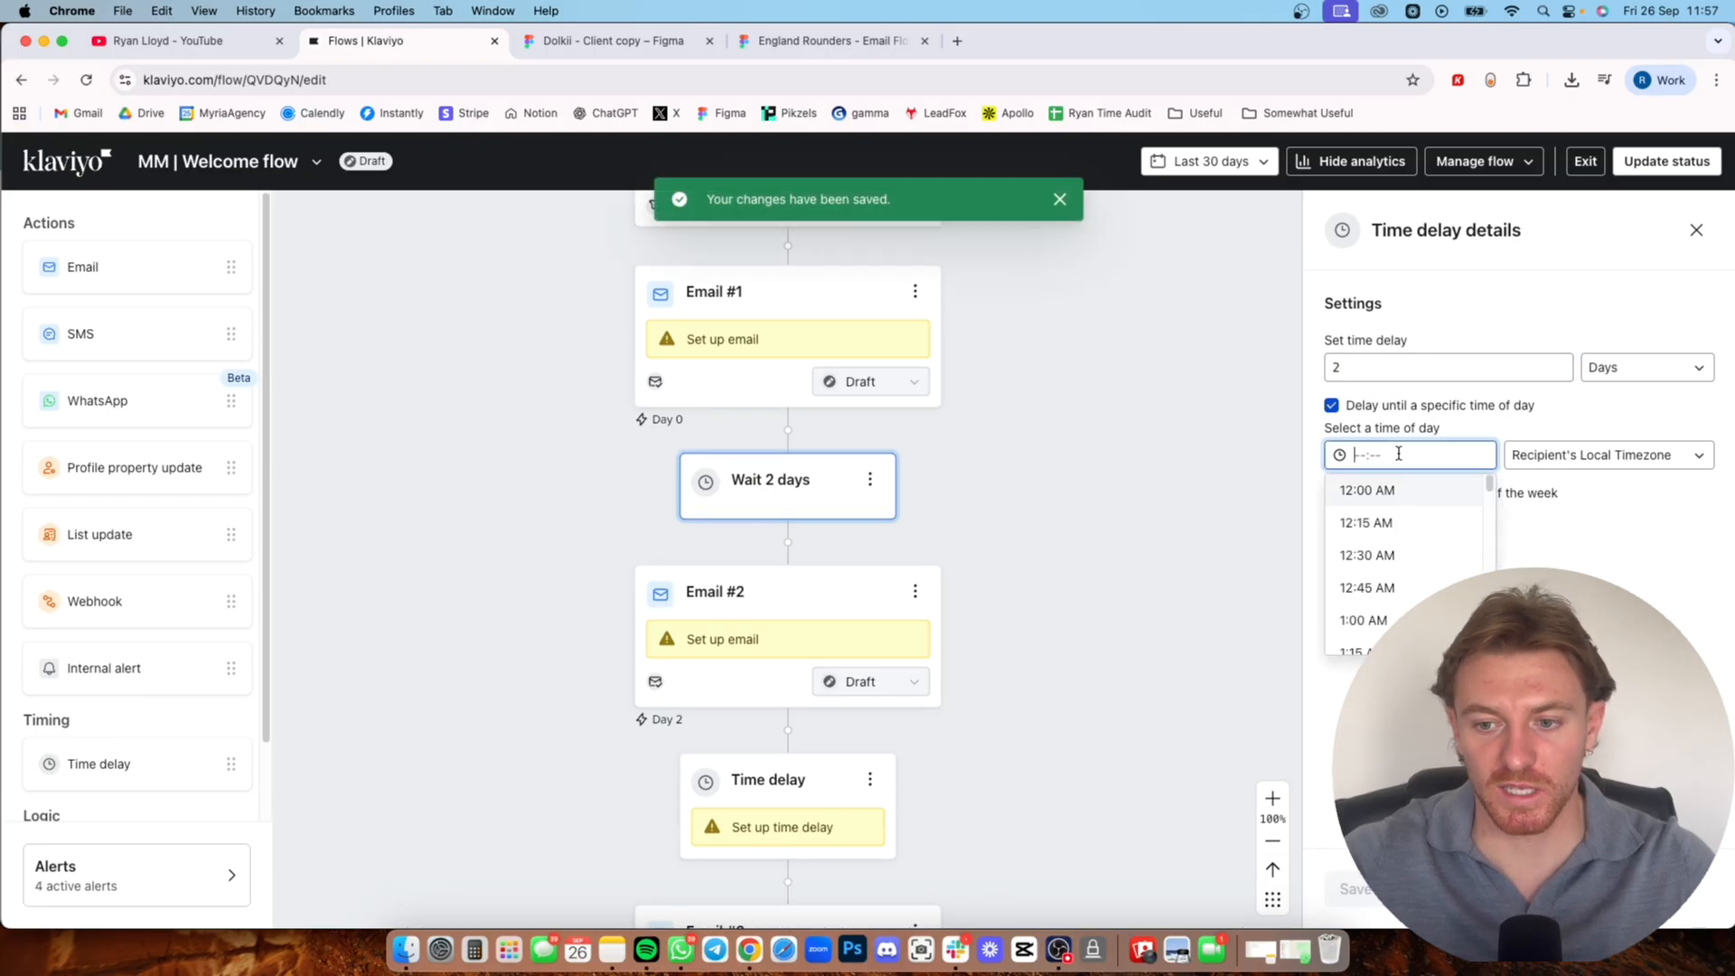
{"action": "scroll", "coordinate": [1376, 616], "scroll_direction": "down", "scroll_amount": 2}
{"action": "left_click", "coordinate": [1378, 522]}
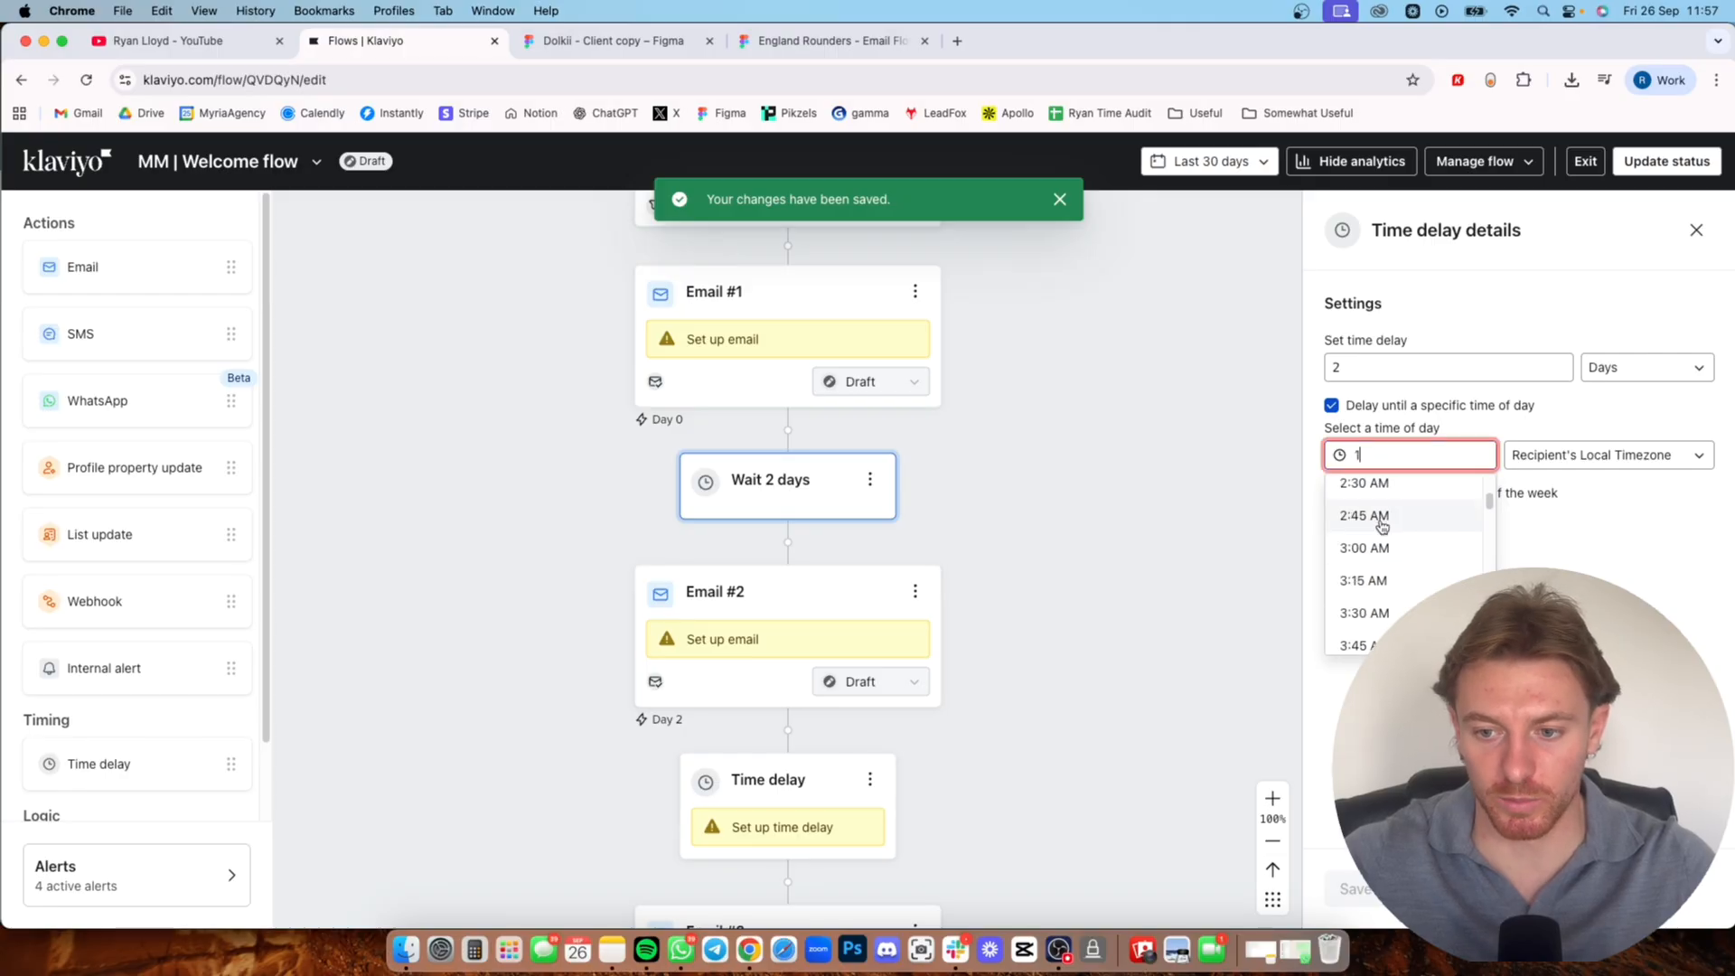
{"action": "left_click_drag", "start_coordinate": [1489, 489], "coordinate": [1484, 565]}
{"action": "scroll", "coordinate": [1445, 565], "scroll_direction": "down", "scroll_amount": 3}
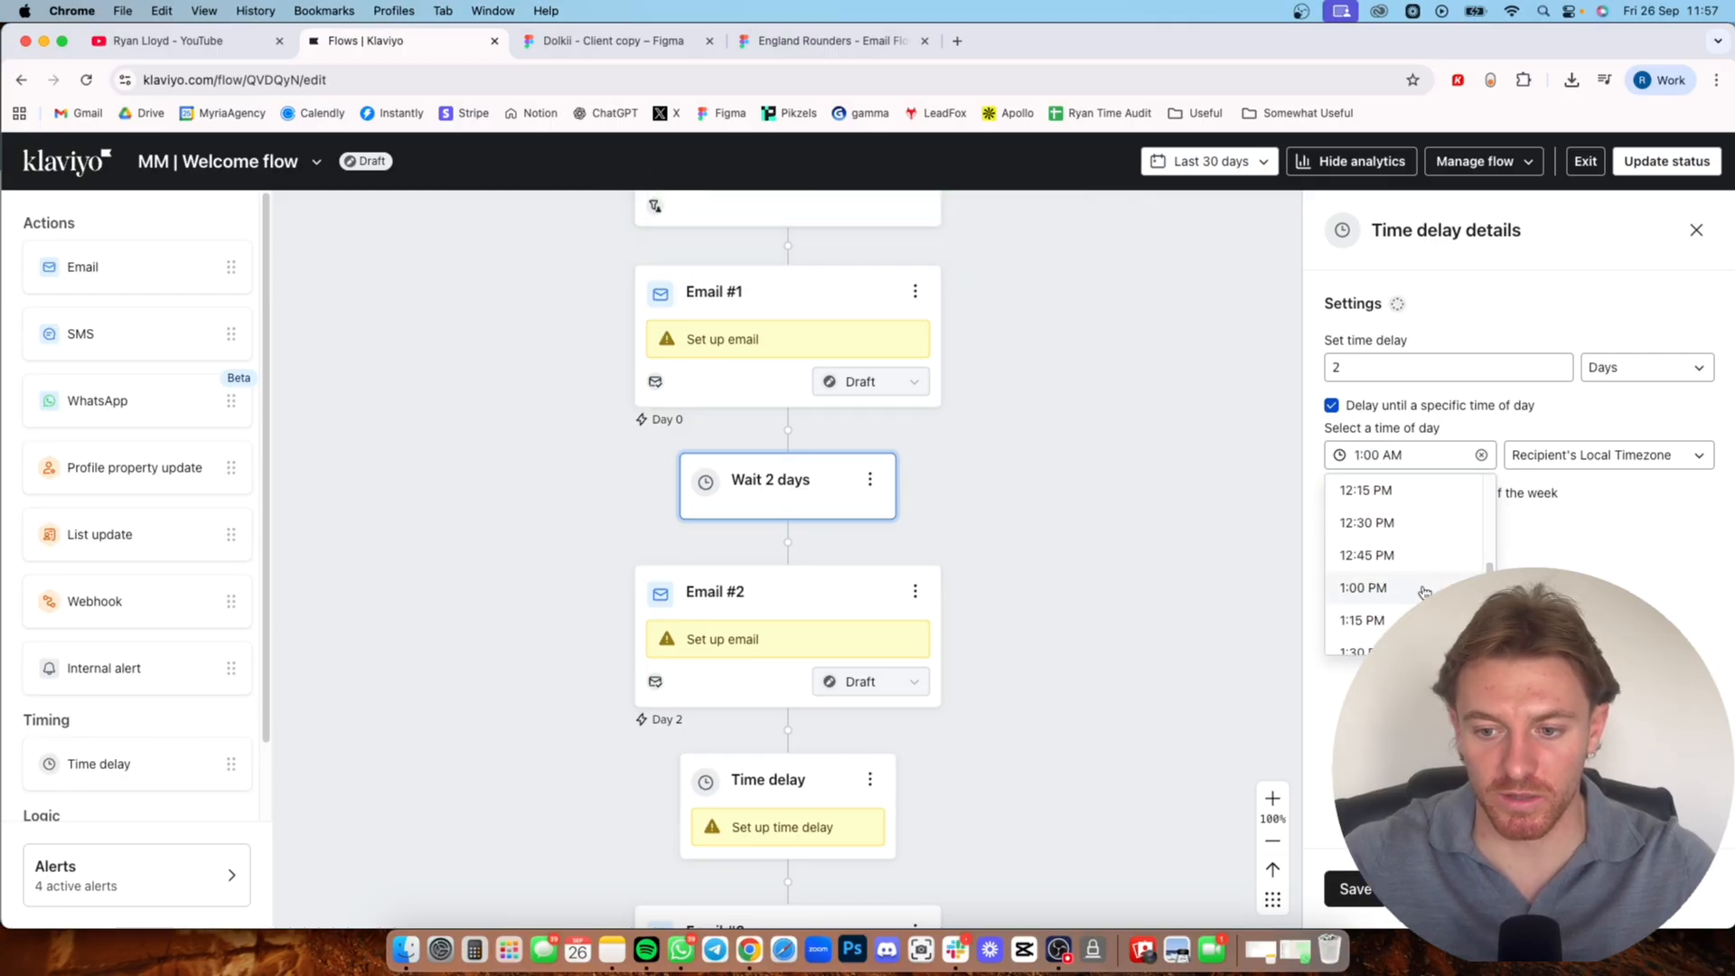
{"action": "left_click", "coordinate": [1373, 578]}
{"action": "left_click", "coordinate": [1355, 893]}
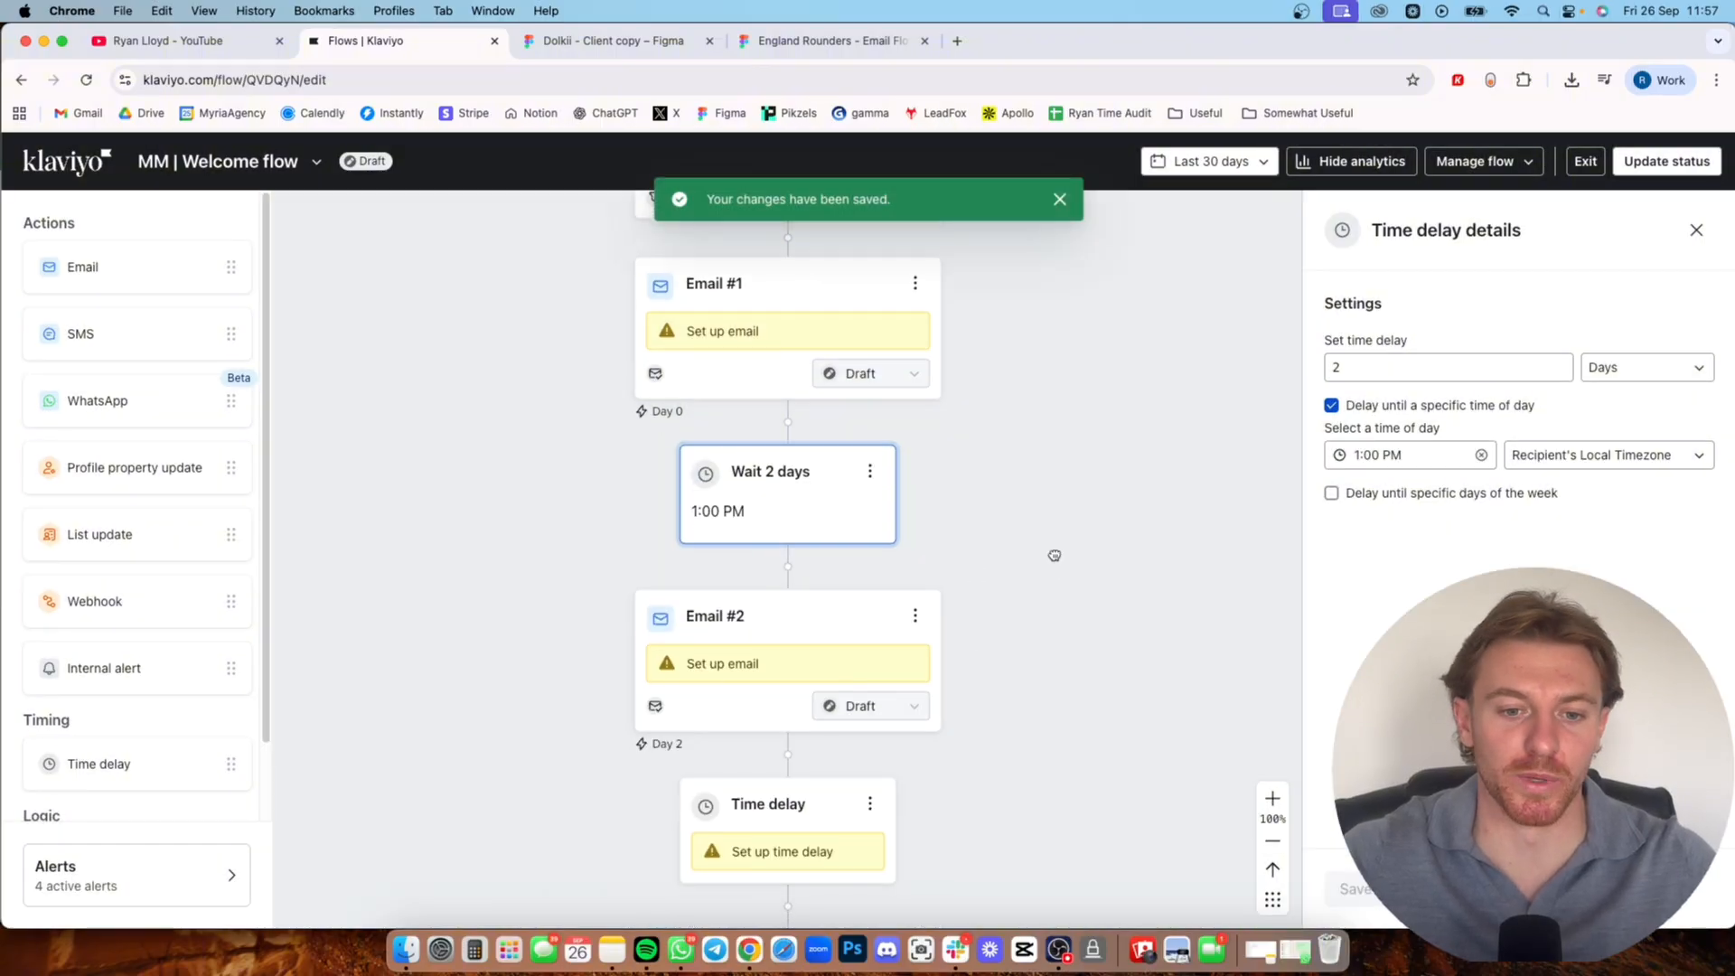
- Set the delay between Email #2 and Email #3 to 2 days and save it
{"action": "scroll", "coordinate": [830, 668], "scroll_direction": "down", "scroll_amount": 2}
{"action": "scroll", "coordinate": [830, 668], "scroll_direction": "down", "scroll_amount": 5}
{"action": "left_click", "coordinate": [795, 574]}
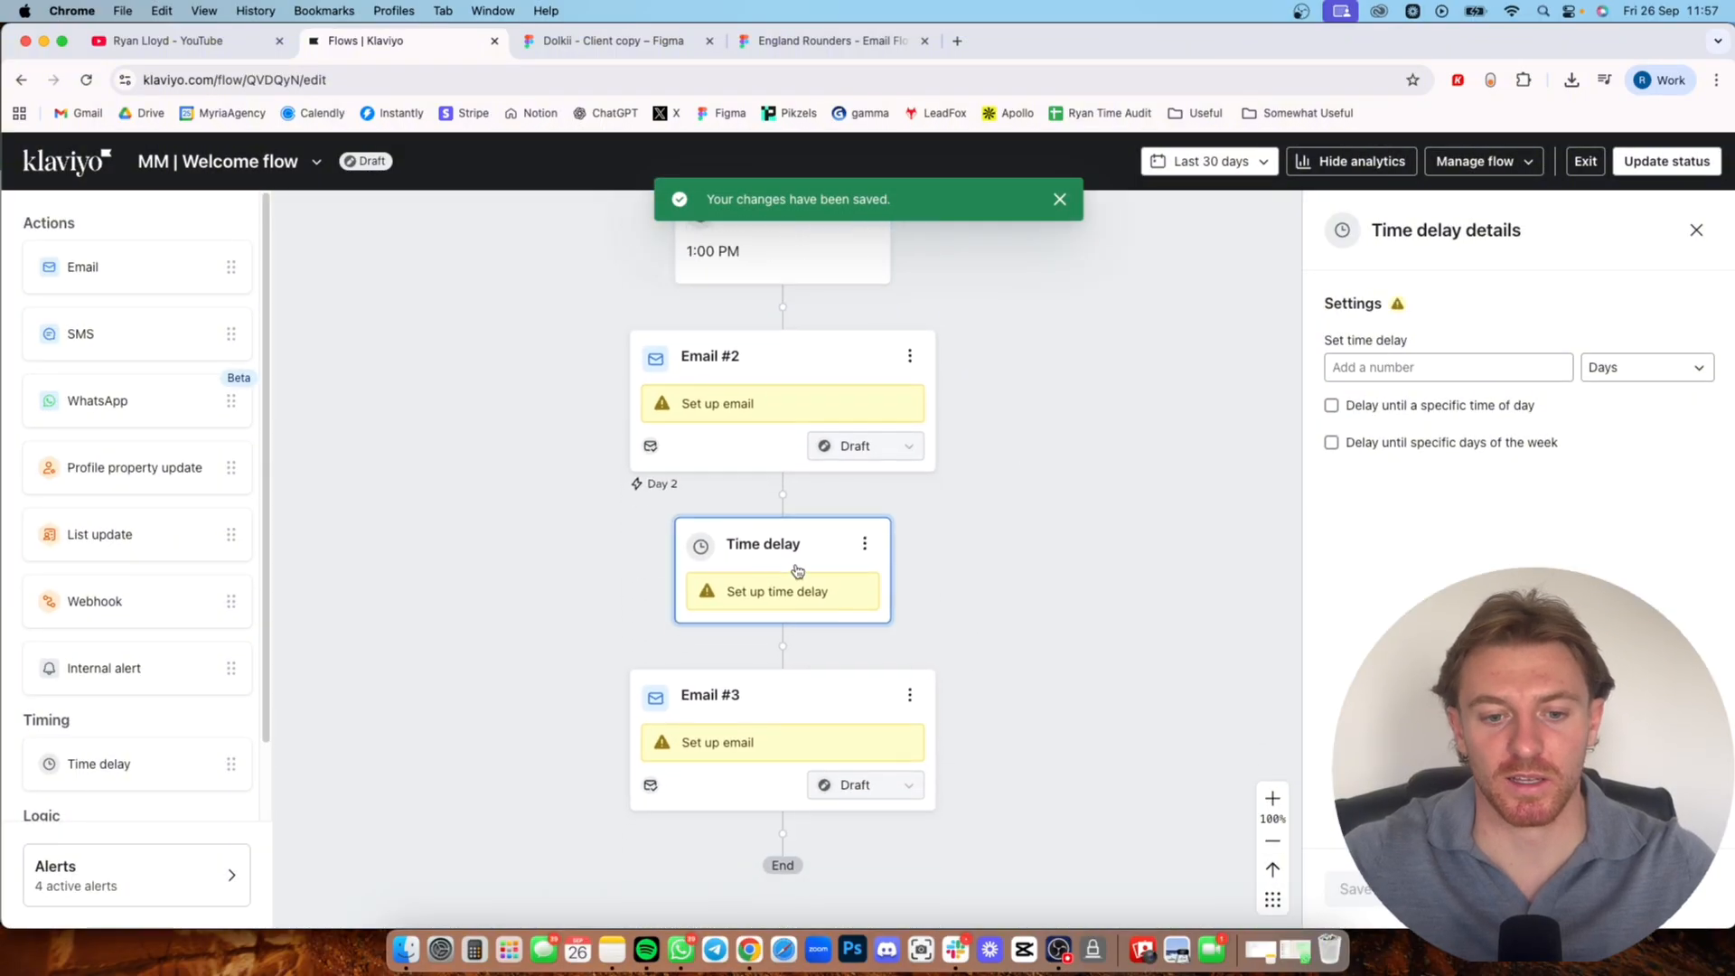
{"action": "left_click", "coordinate": [1409, 367]}
{"action": "type", "text": "2"}
{"action": "left_click", "coordinate": [1354, 888]}
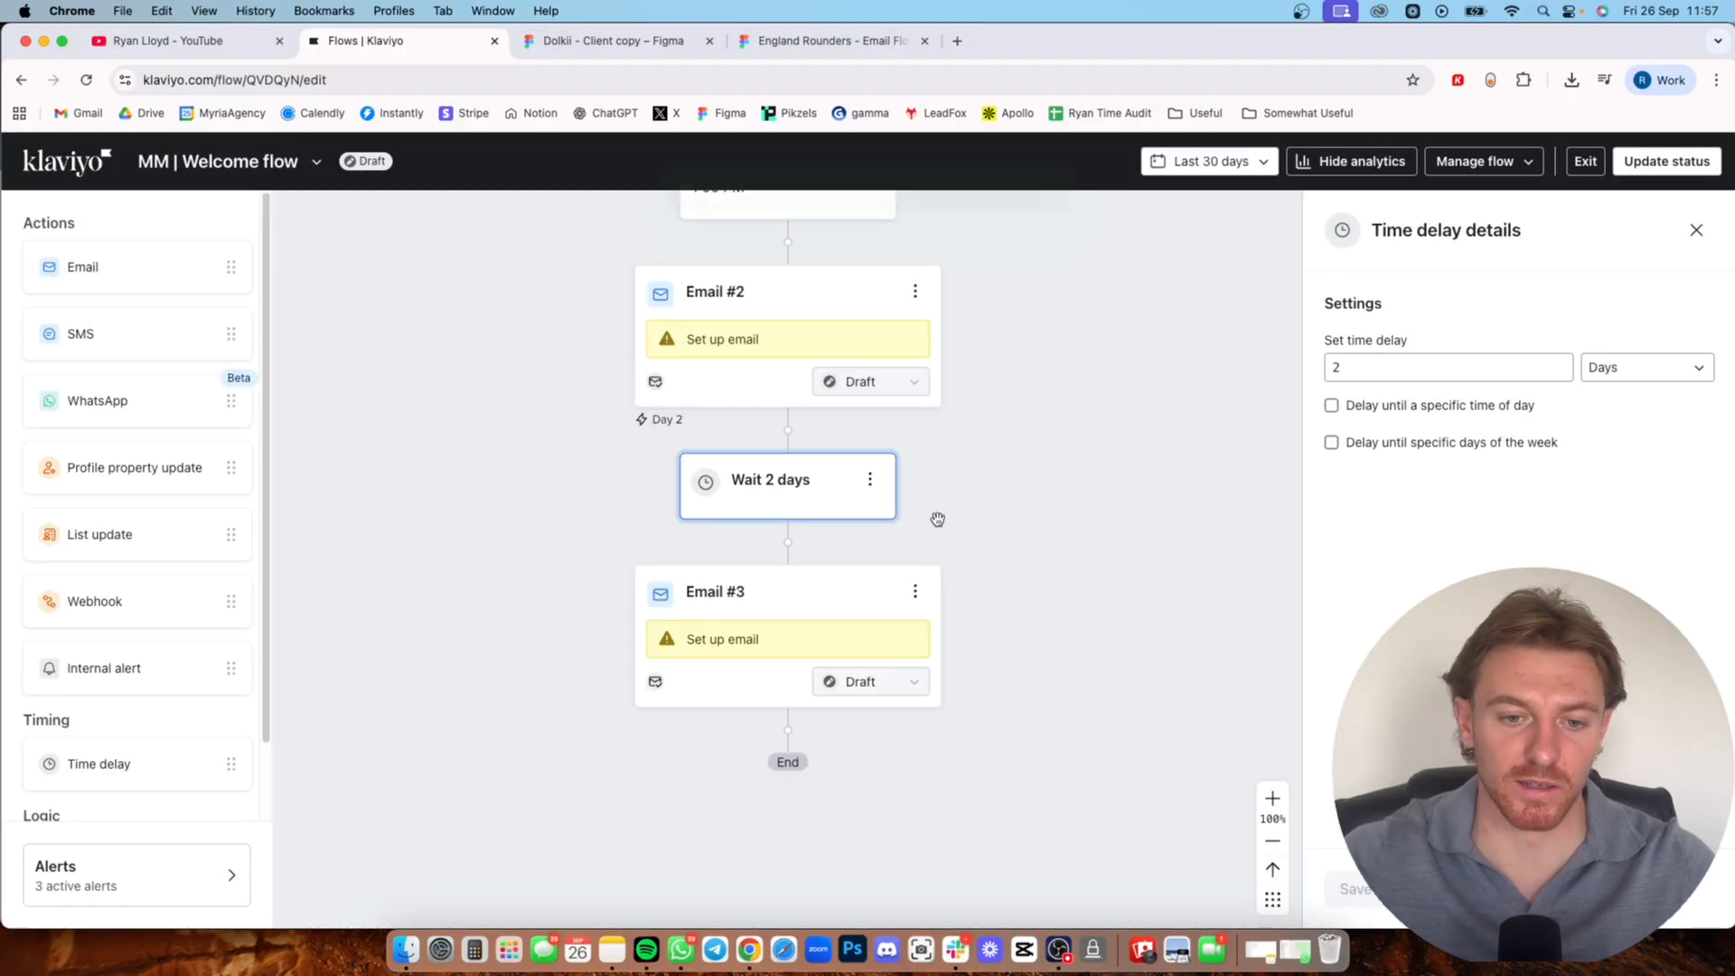
- Turn off skipping recently emailed profiles for Email #1 and save the email settings
{"action": "left_click_drag", "start_coordinate": [933, 515], "coordinate": [915, 756]}
{"action": "scroll", "coordinate": [914, 755], "scroll_direction": "up", "scroll_amount": 5}
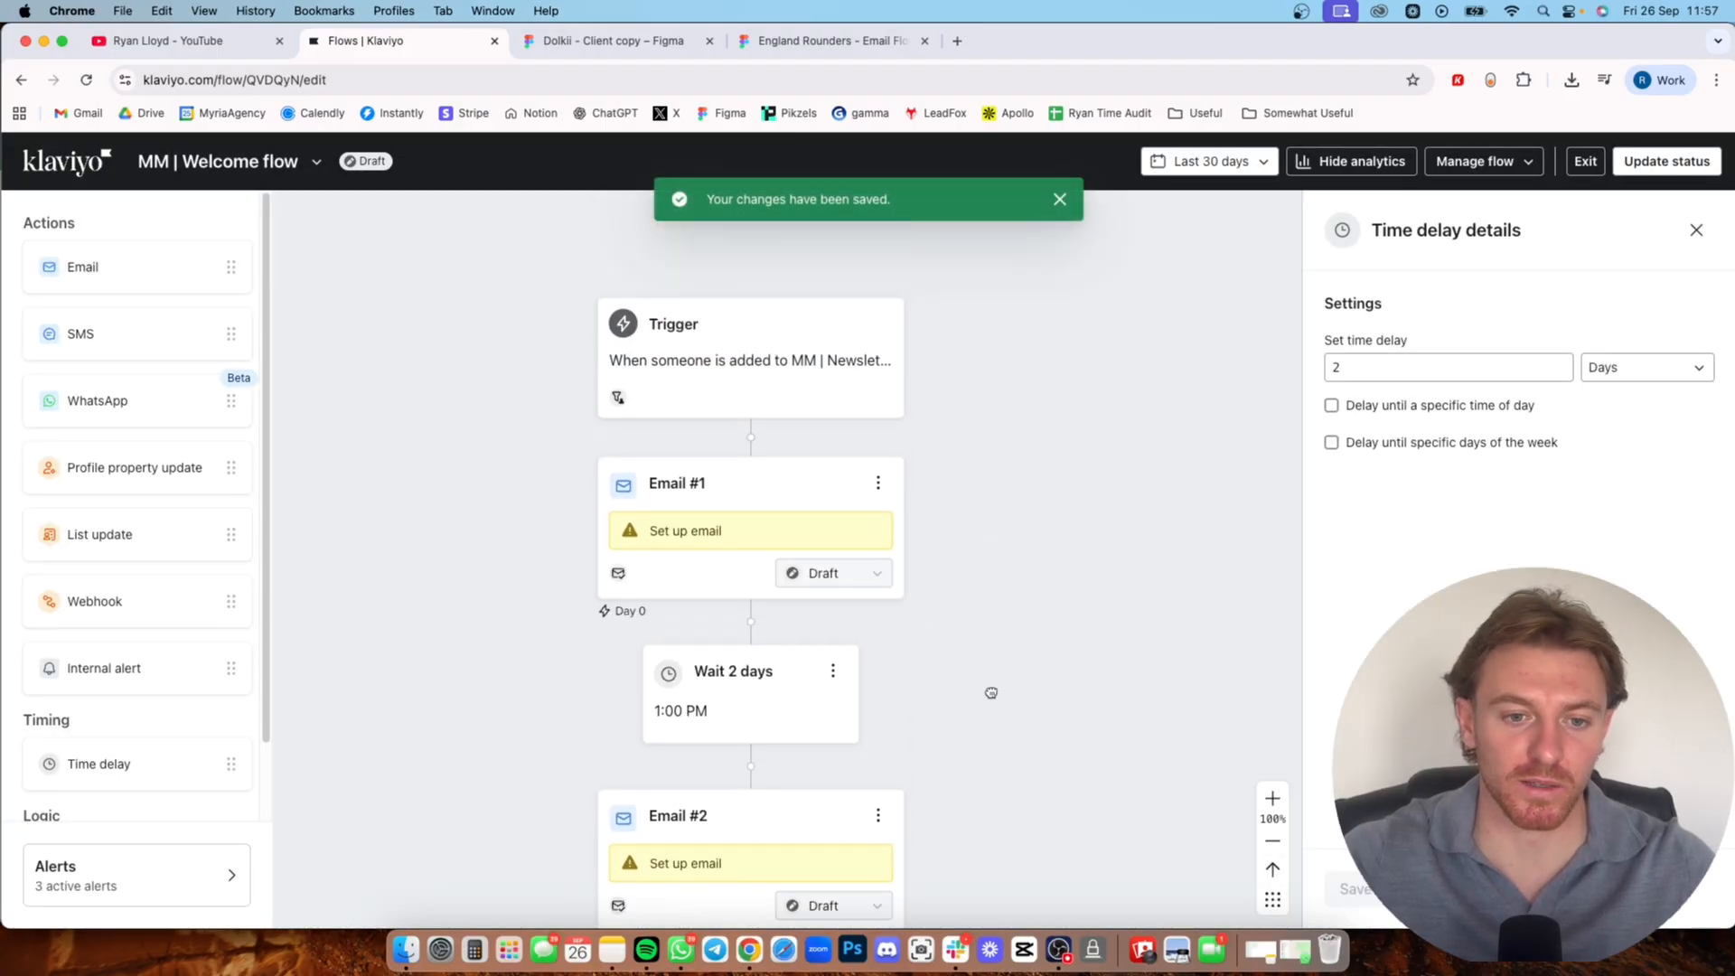
{"action": "left_click", "coordinate": [734, 497]}
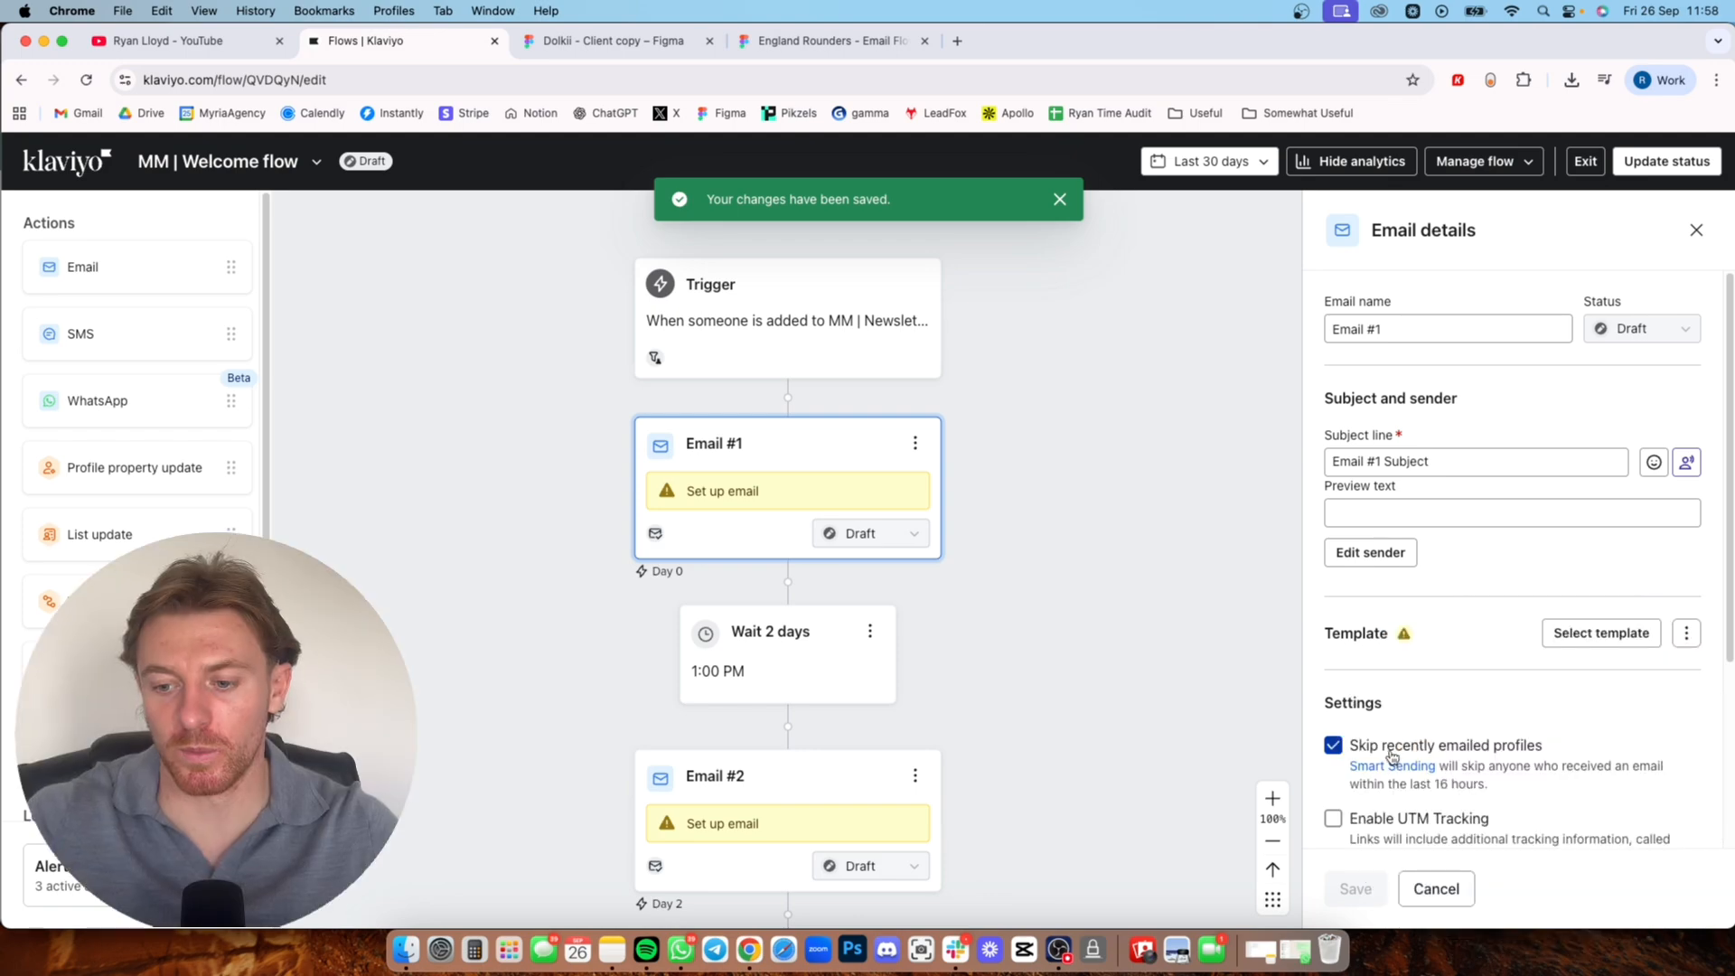
{"action": "scroll", "coordinate": [1674, 581], "scroll_direction": "down", "scroll_amount": 2}
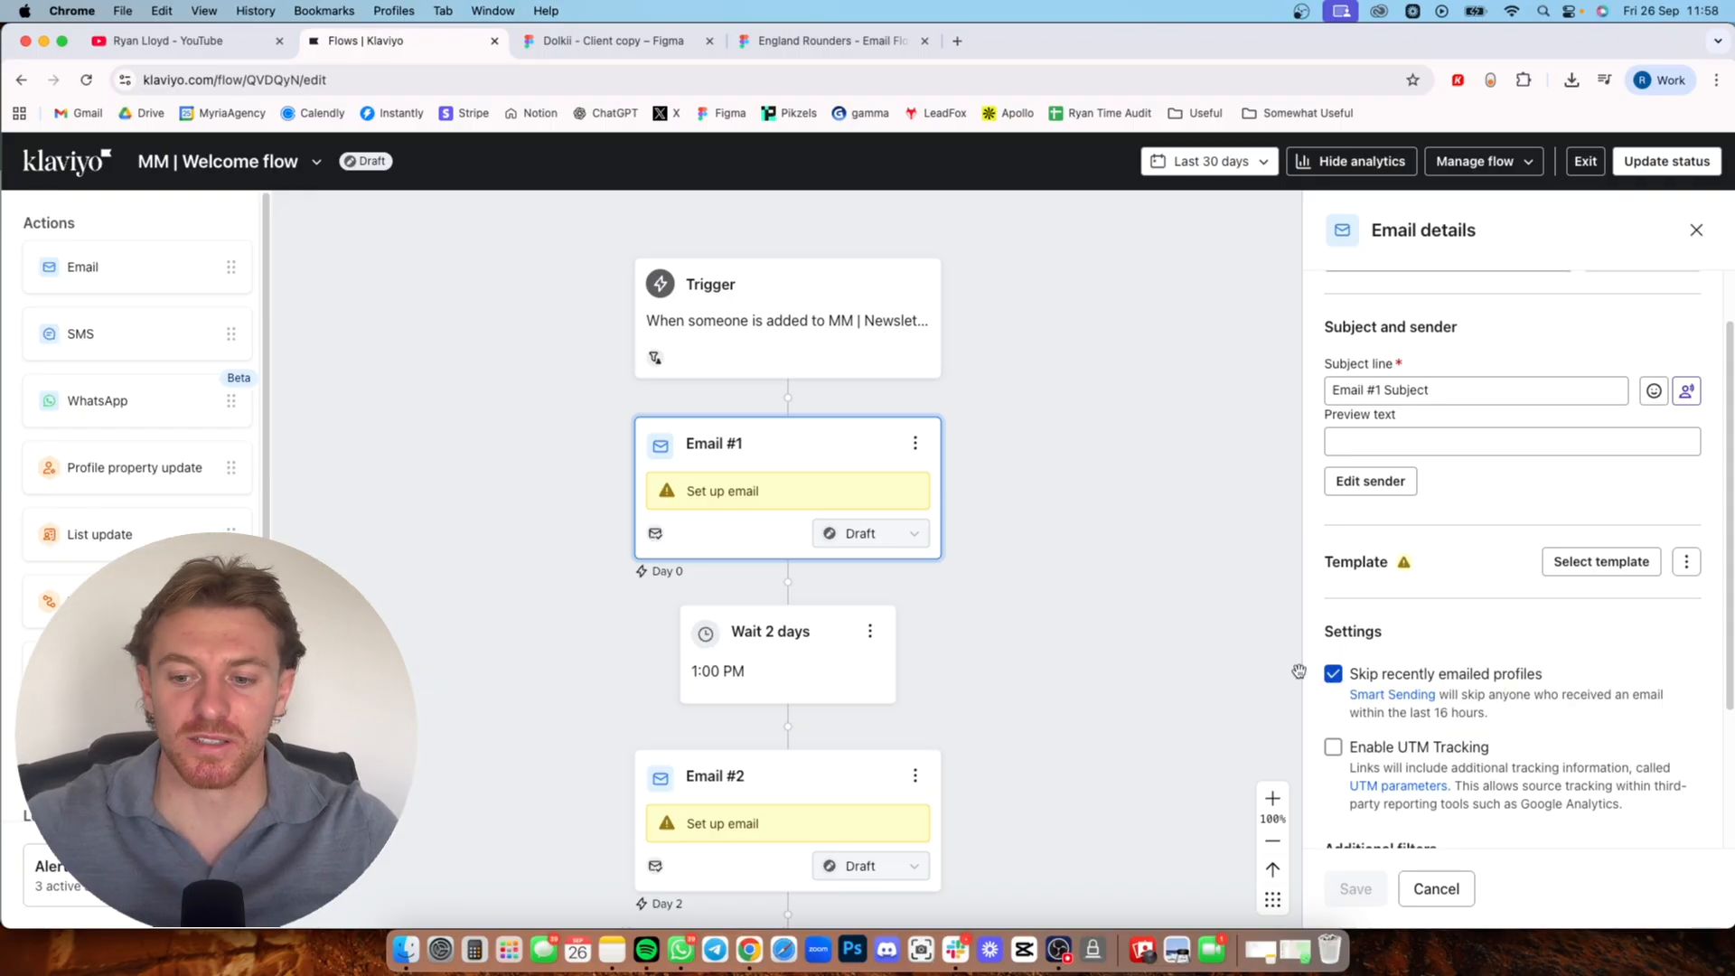
{"action": "left_click", "coordinate": [1332, 673]}
{"action": "left_click", "coordinate": [1348, 888]}
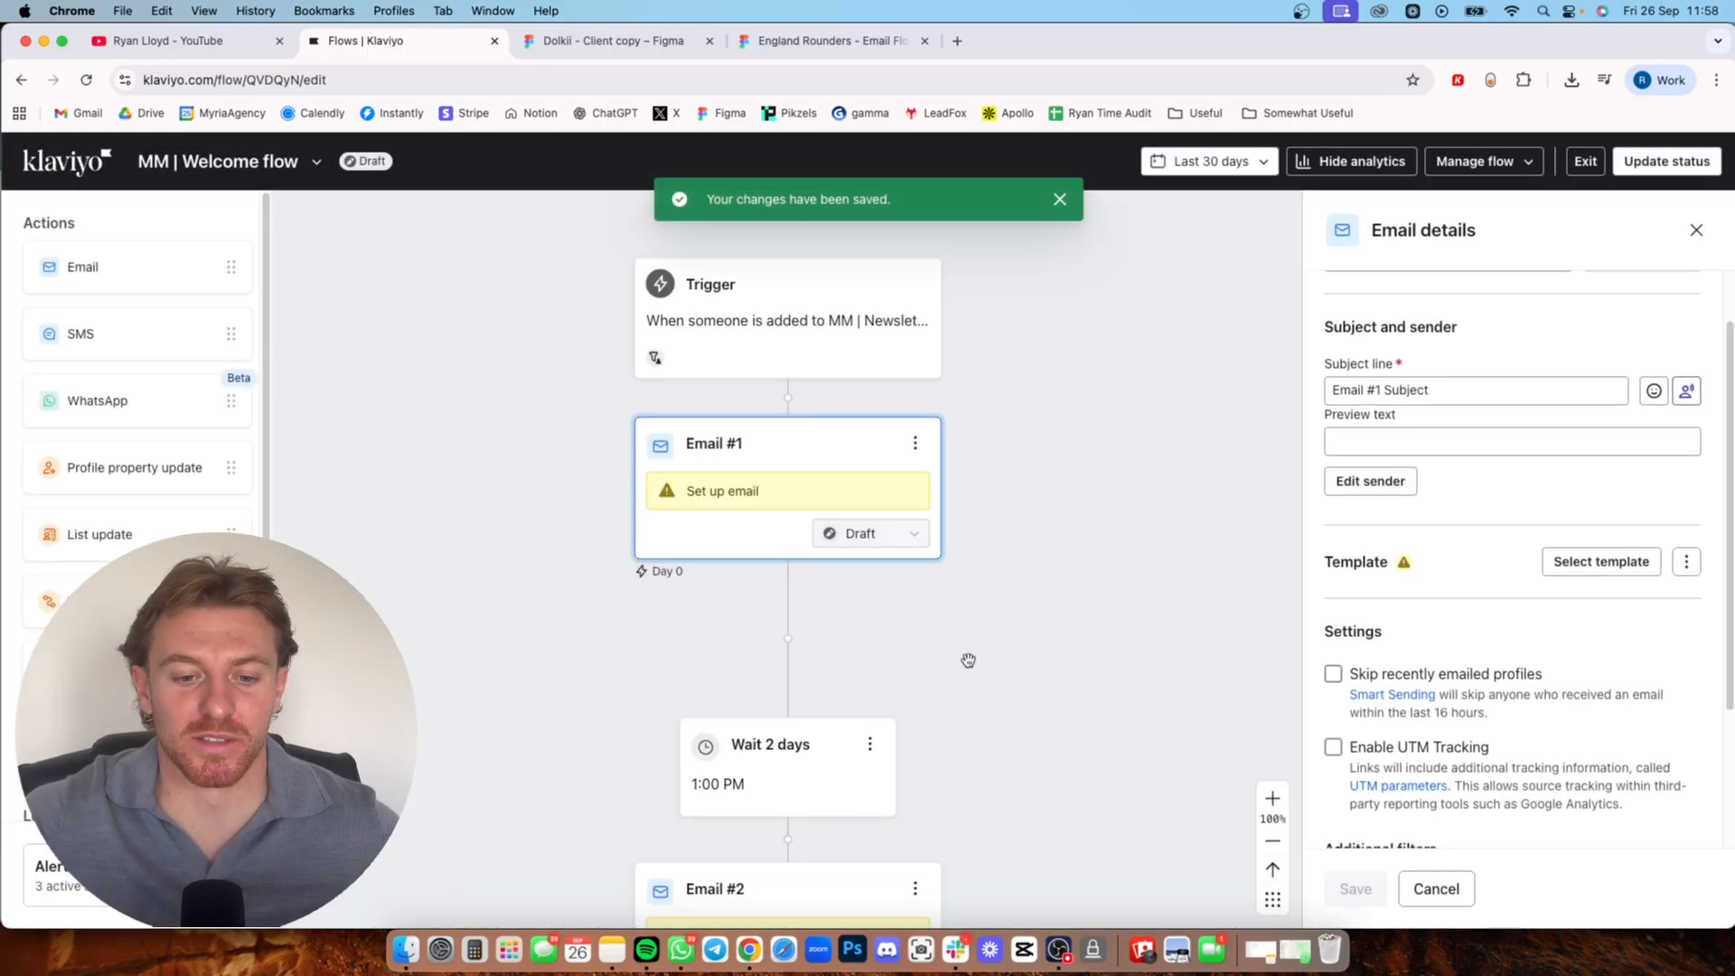
- Try to turn off skipping recently emailed profiles for Email #2
{"action": "scroll", "coordinate": [972, 646], "scroll_direction": "down", "scroll_amount": 1}
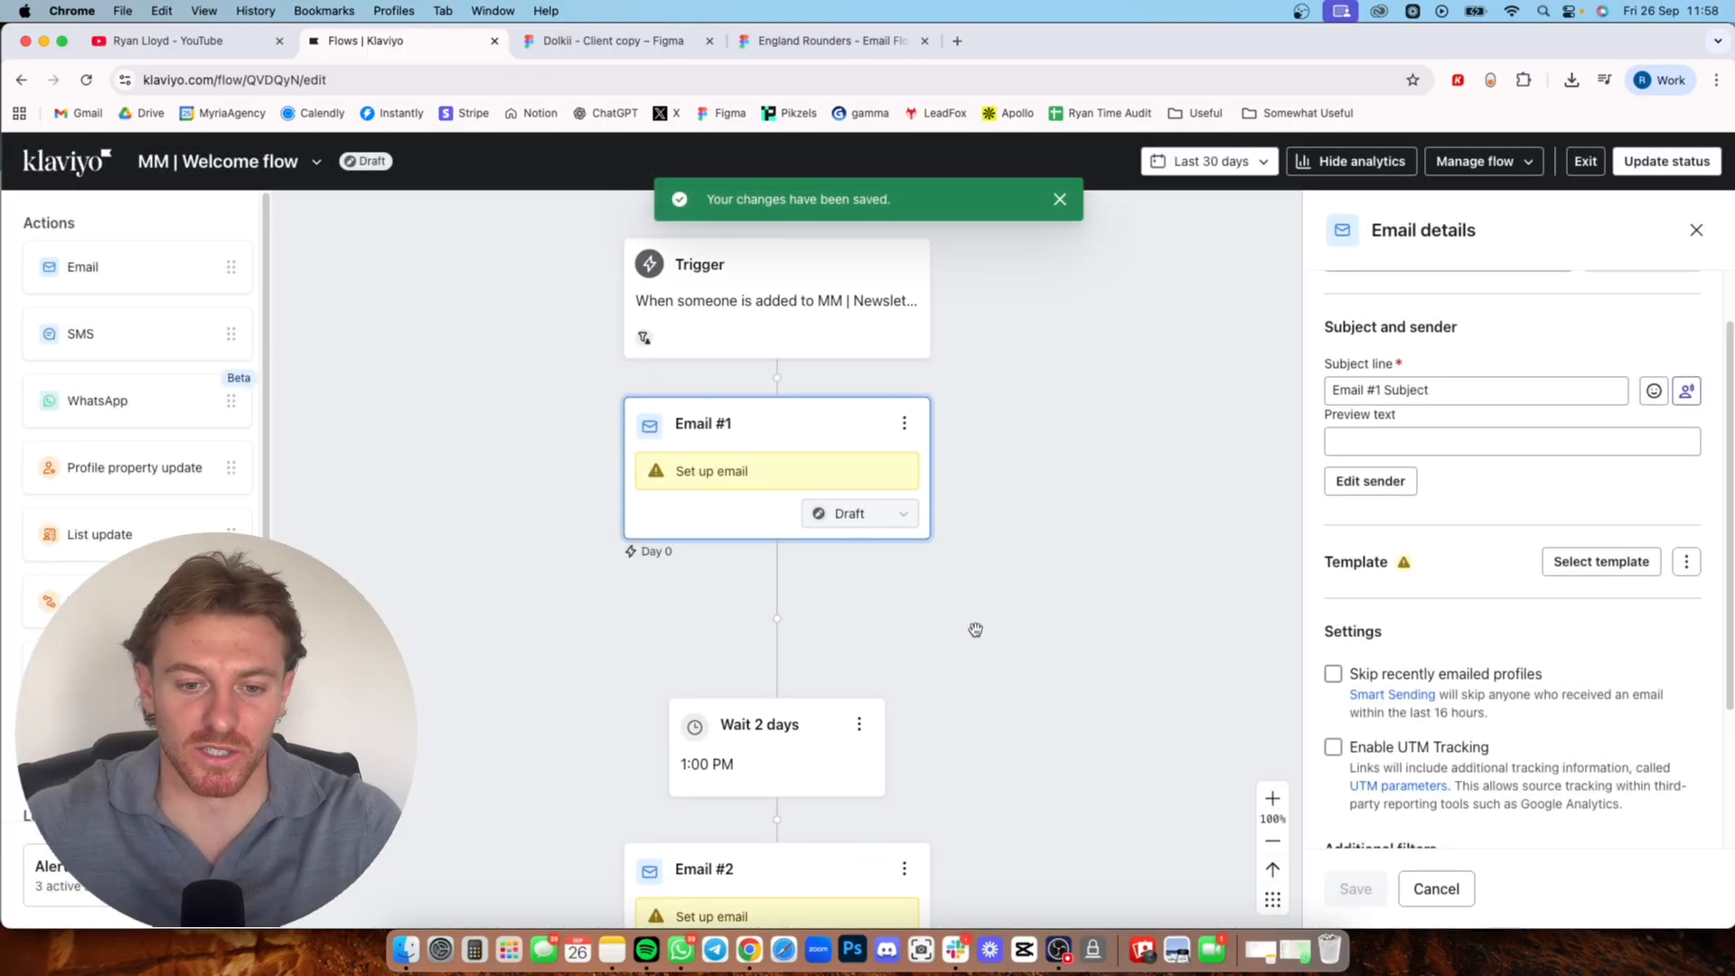
{"action": "left_click_drag", "start_coordinate": [974, 629], "coordinate": [911, 448]}
{"action": "left_click", "coordinate": [665, 710]}
{"action": "scroll", "coordinate": [1015, 766], "scroll_direction": "down", "scroll_amount": 2}
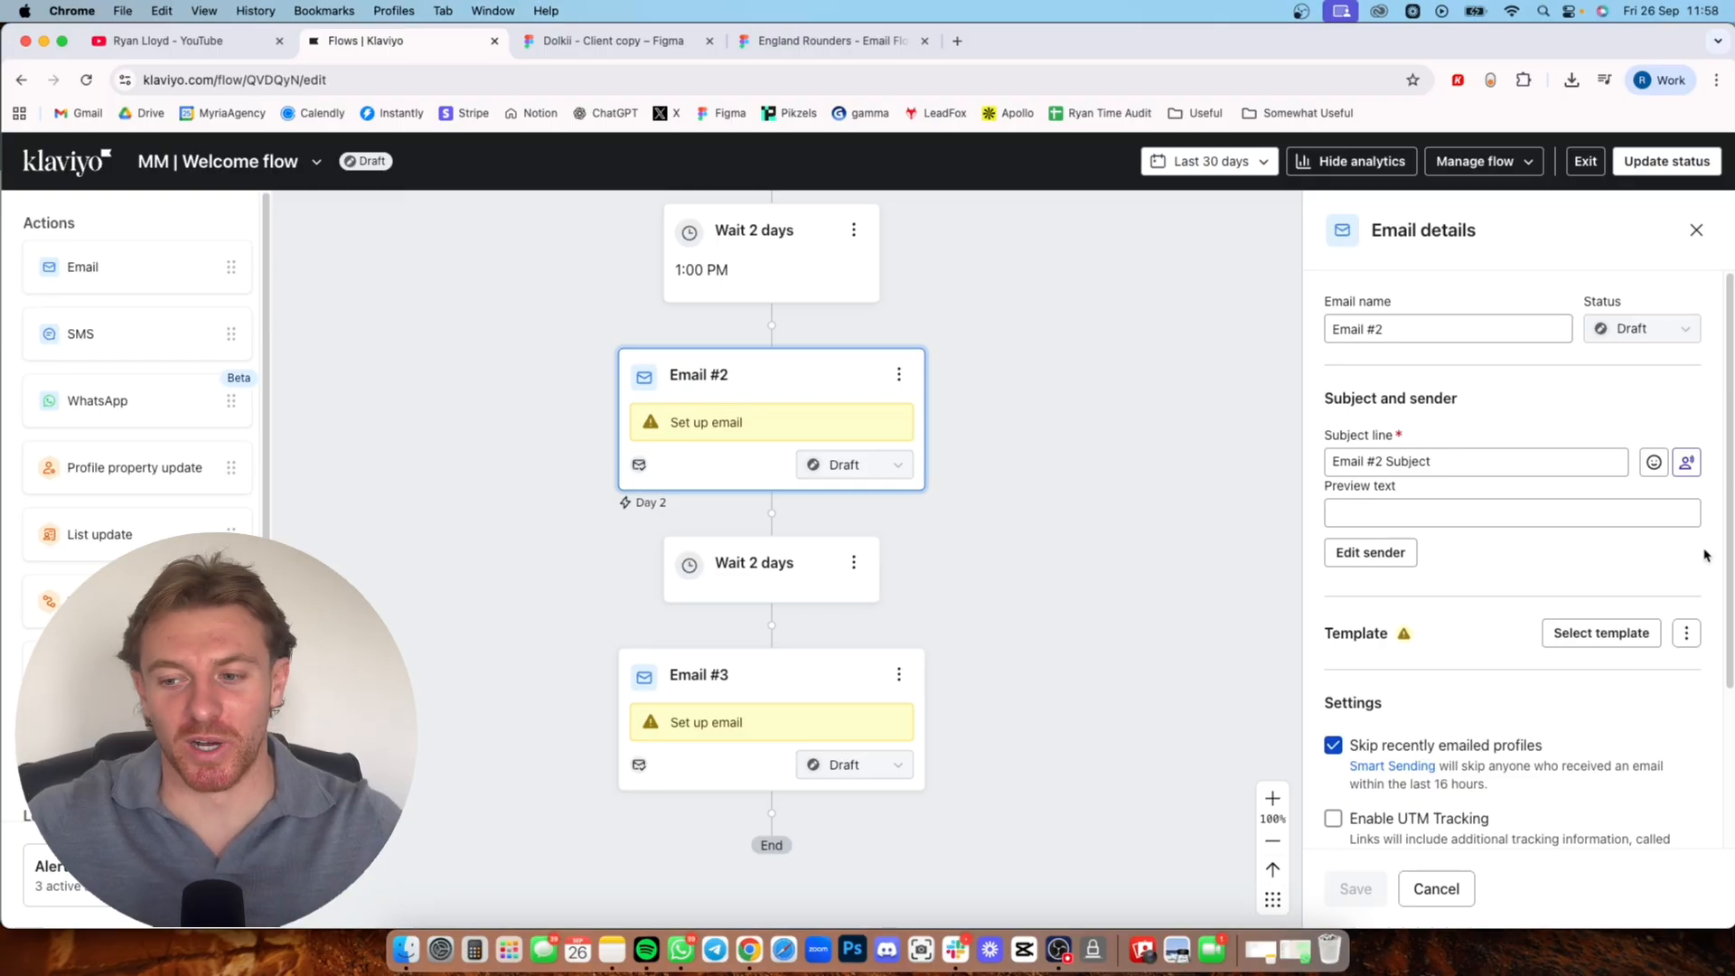
{"action": "scroll", "coordinate": [1716, 548], "scroll_direction": "down", "scroll_amount": 3}
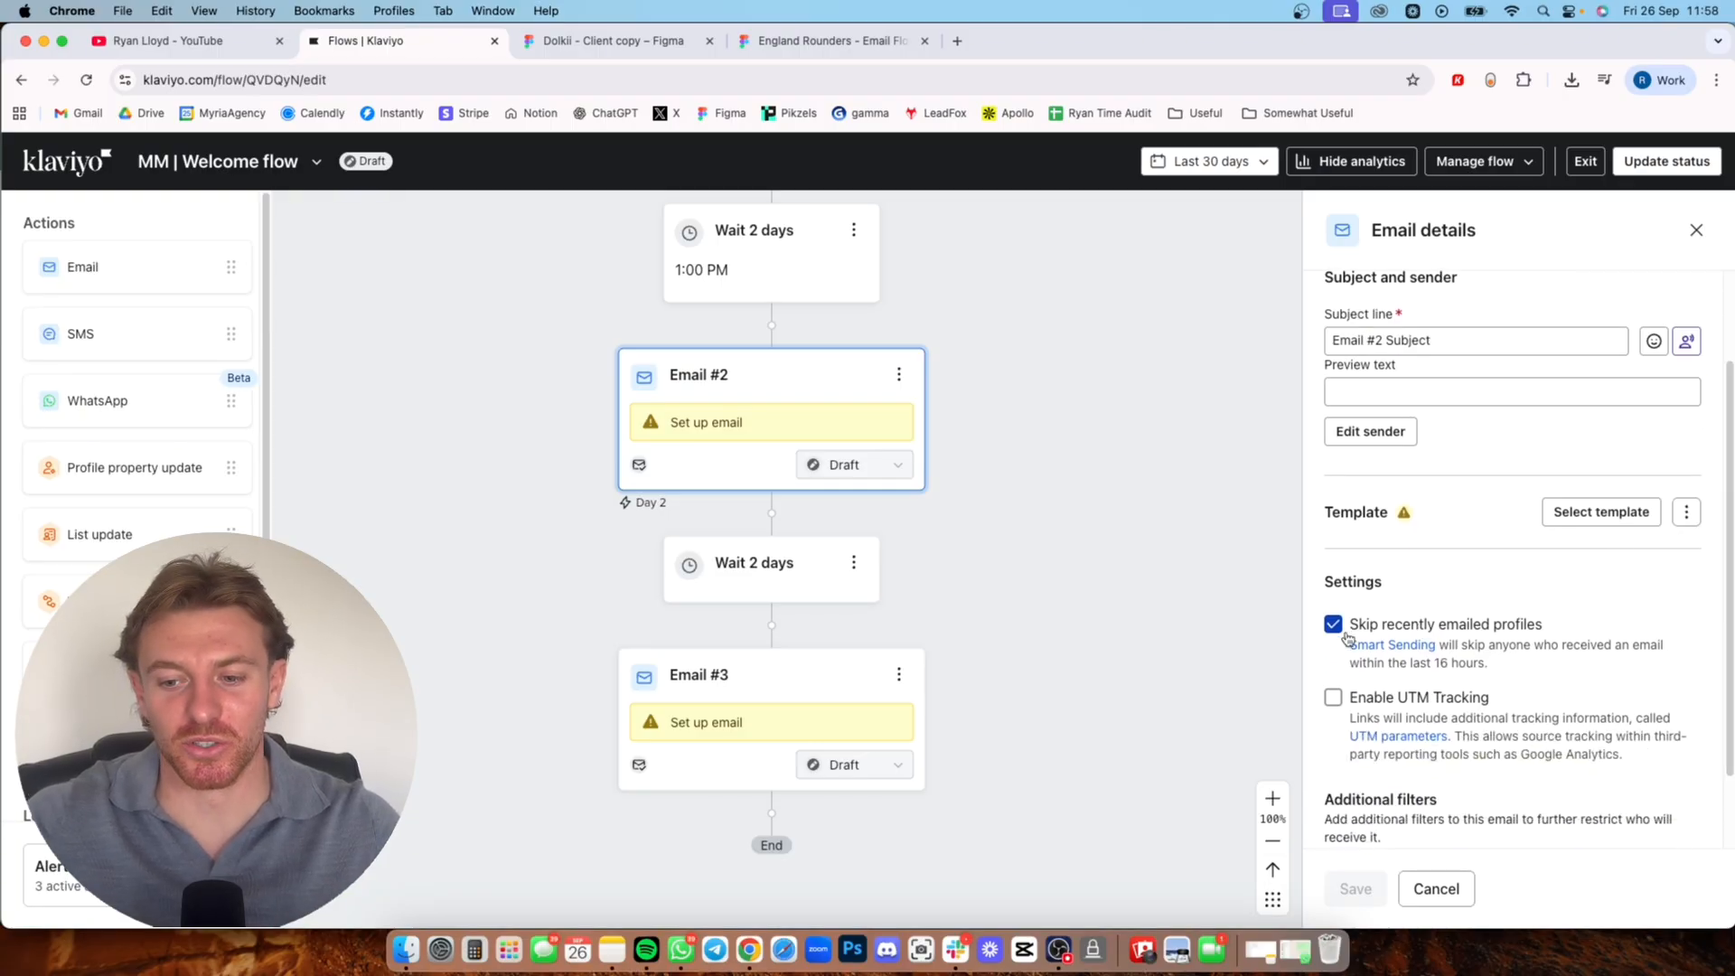
{"action": "left_click", "coordinate": [1333, 624]}
- Try to turn off skipping recently emailed profiles for Email #3
{"action": "left_click", "coordinate": [794, 682]}
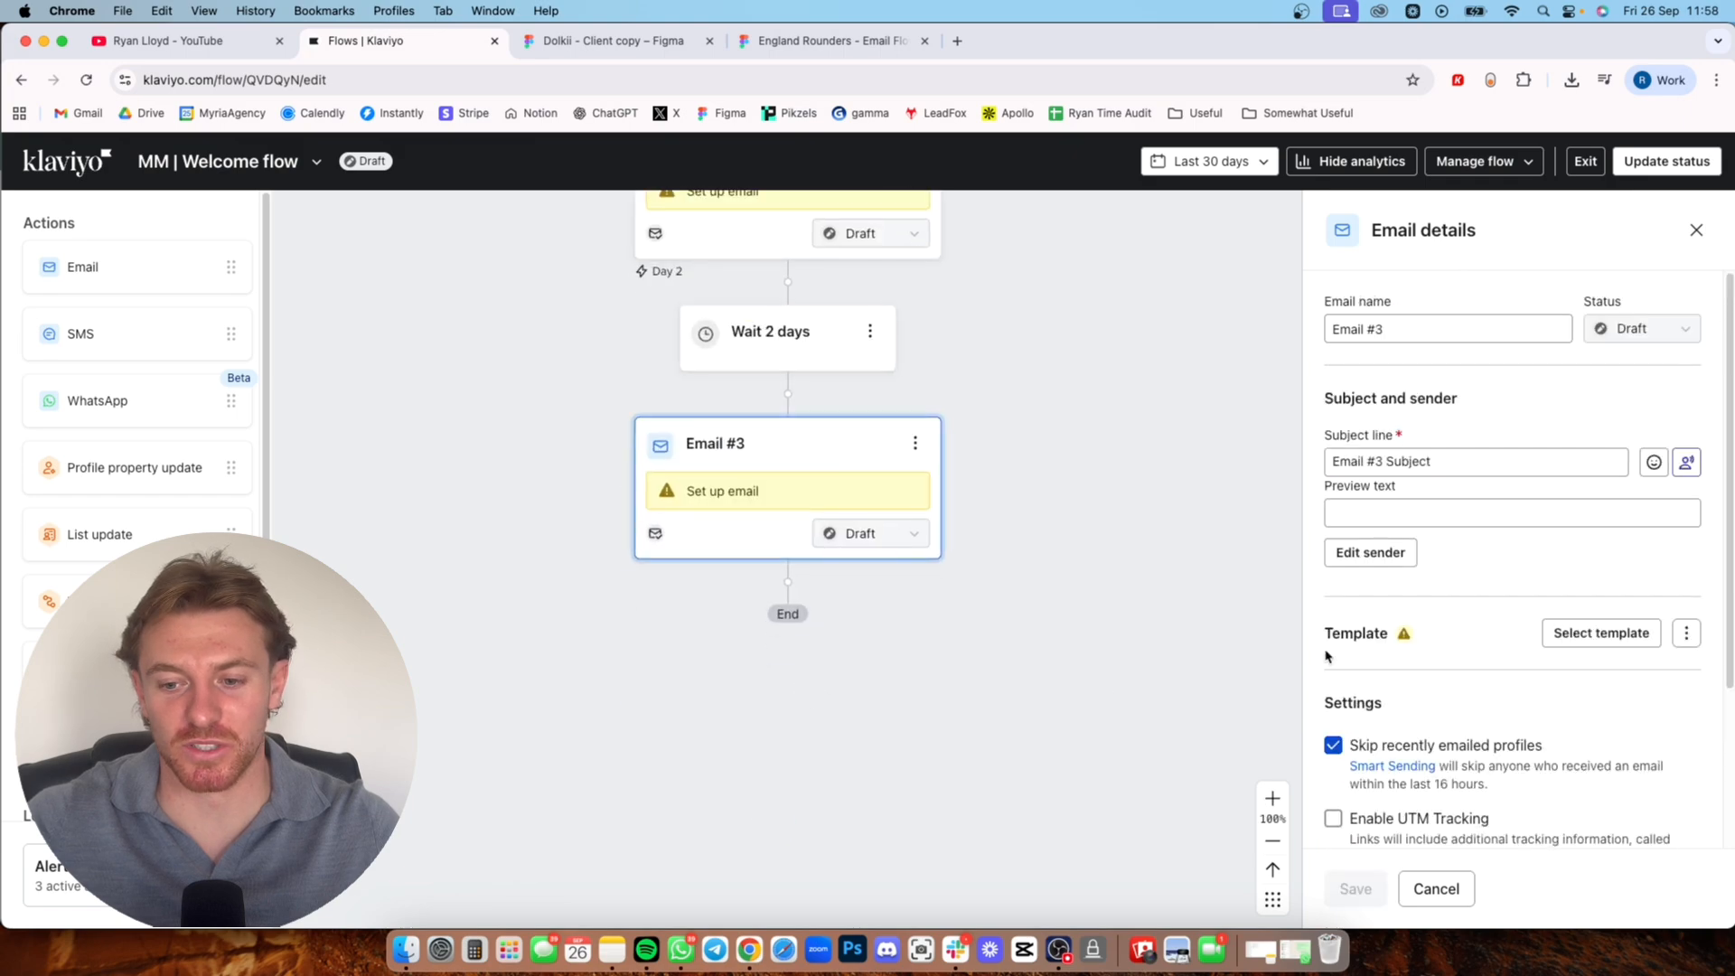
{"action": "left_click", "coordinate": [1332, 745]}
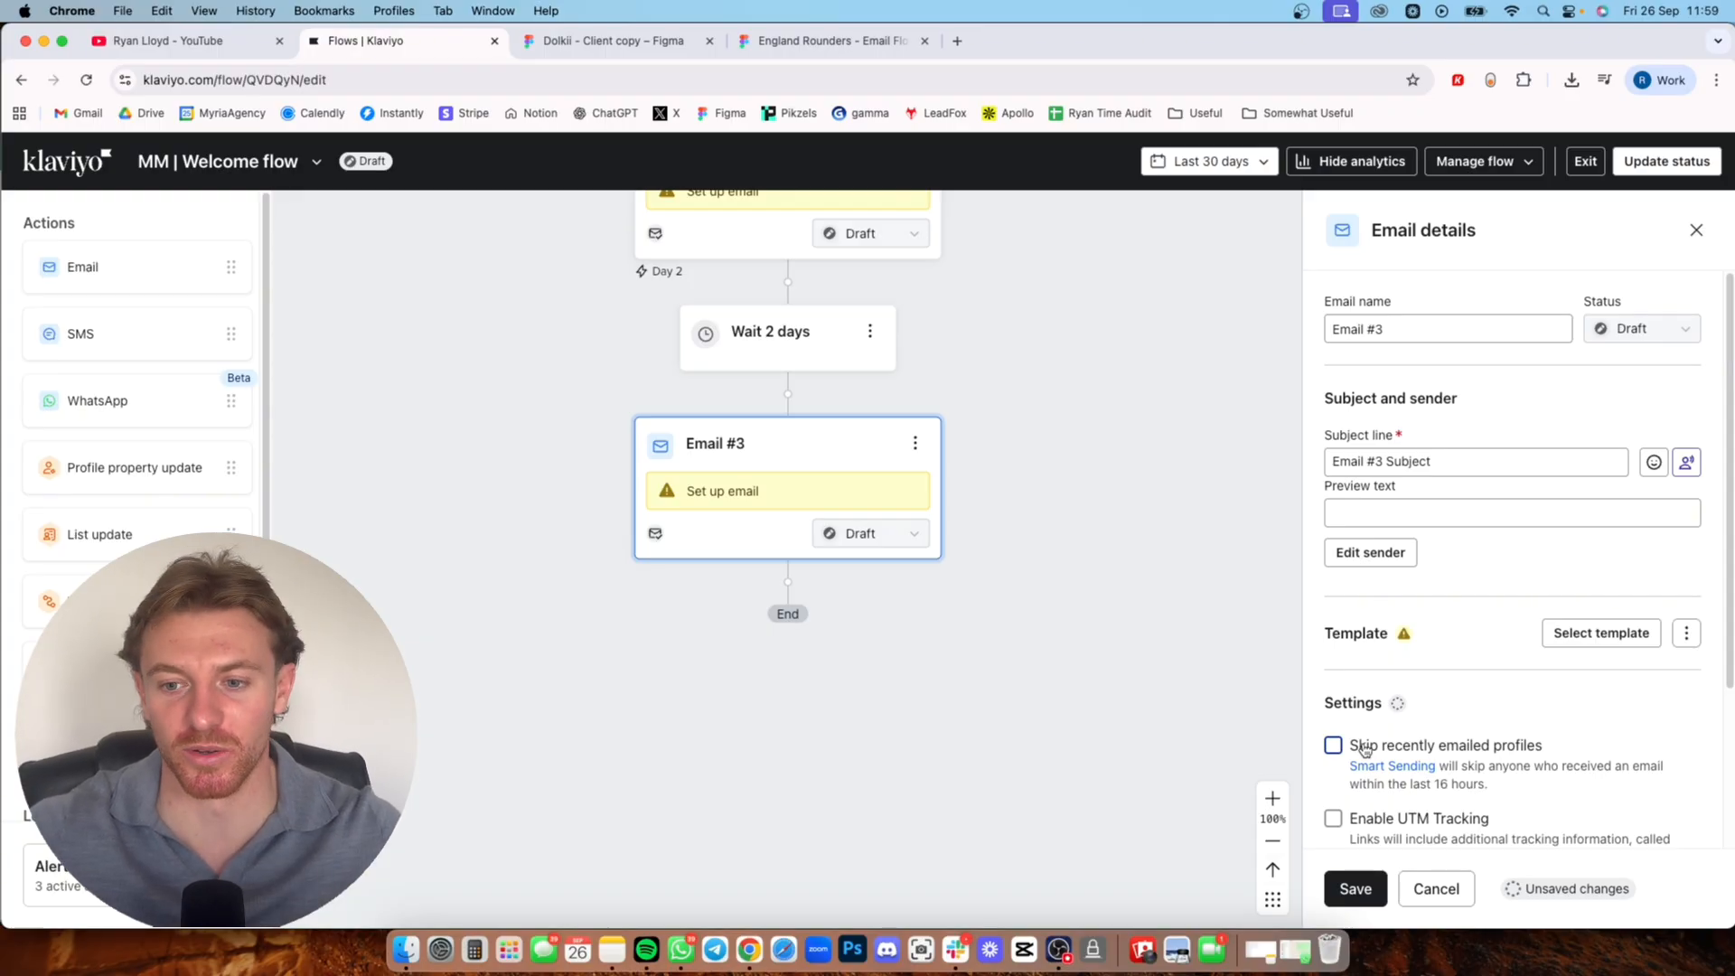
{"action": "scroll", "coordinate": [1716, 648], "scroll_direction": "down", "scroll_amount": 5}
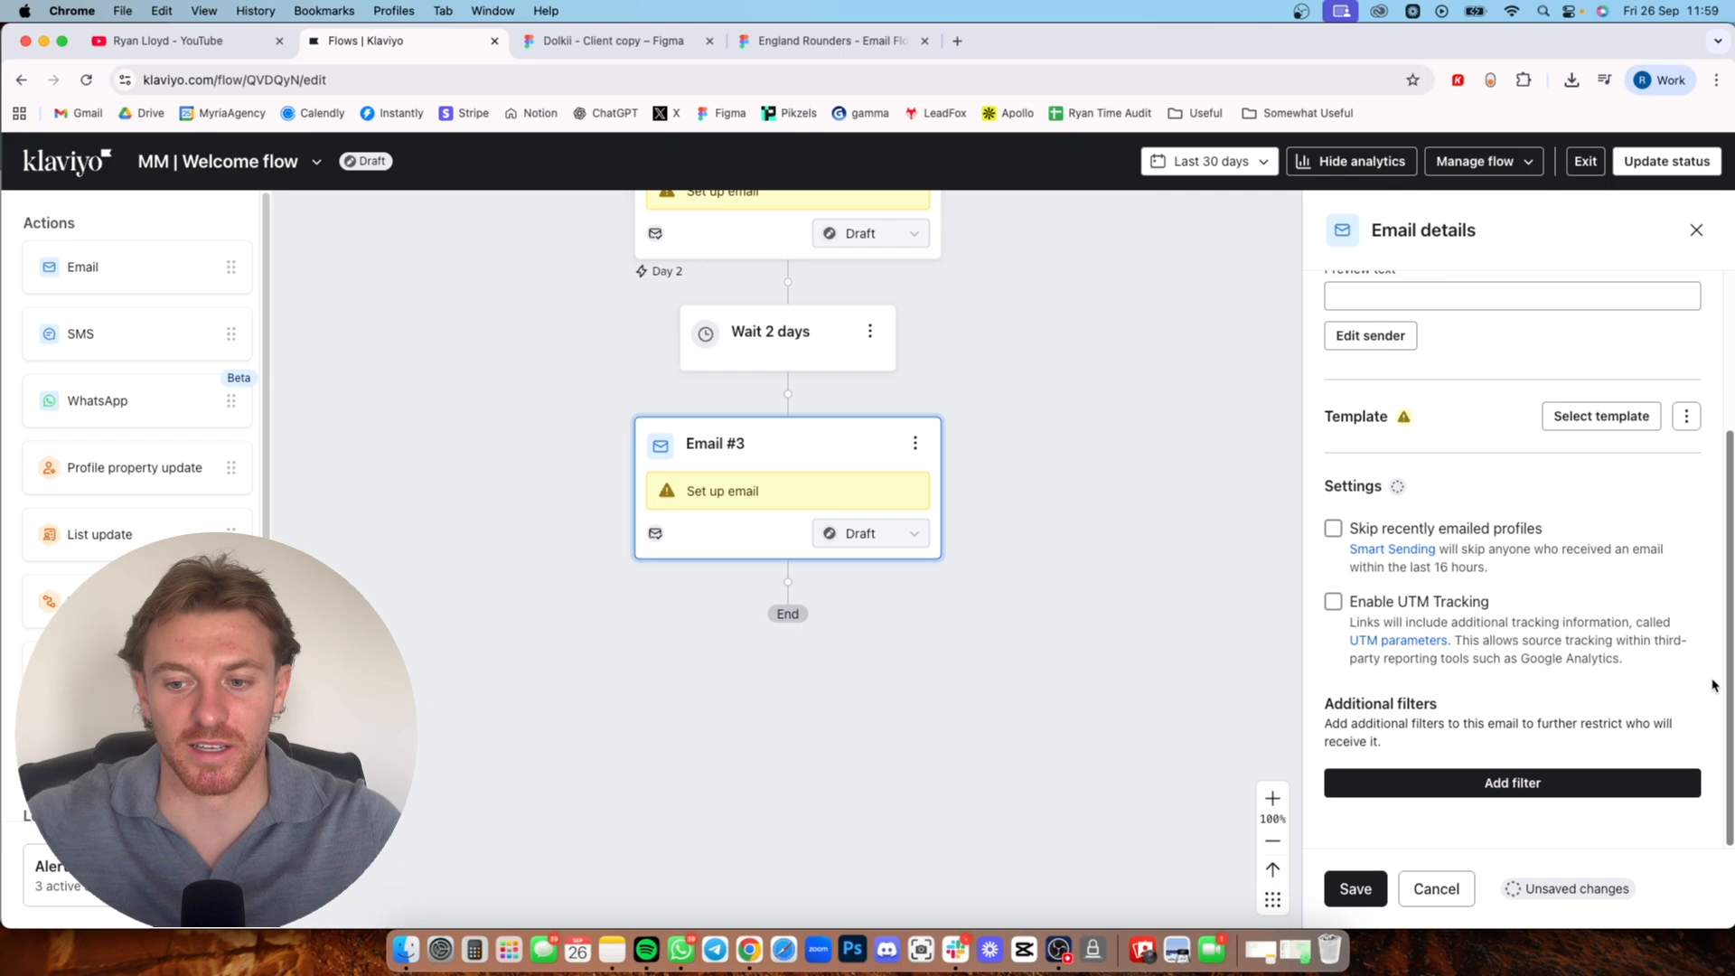
{"action": "scroll", "coordinate": [1712, 684], "scroll_direction": "up", "scroll_amount": 5}
- Replace the subject line of Email #1 with "weclome to x"
{"action": "scroll", "coordinate": [859, 389], "scroll_direction": "up", "scroll_amount": 10}
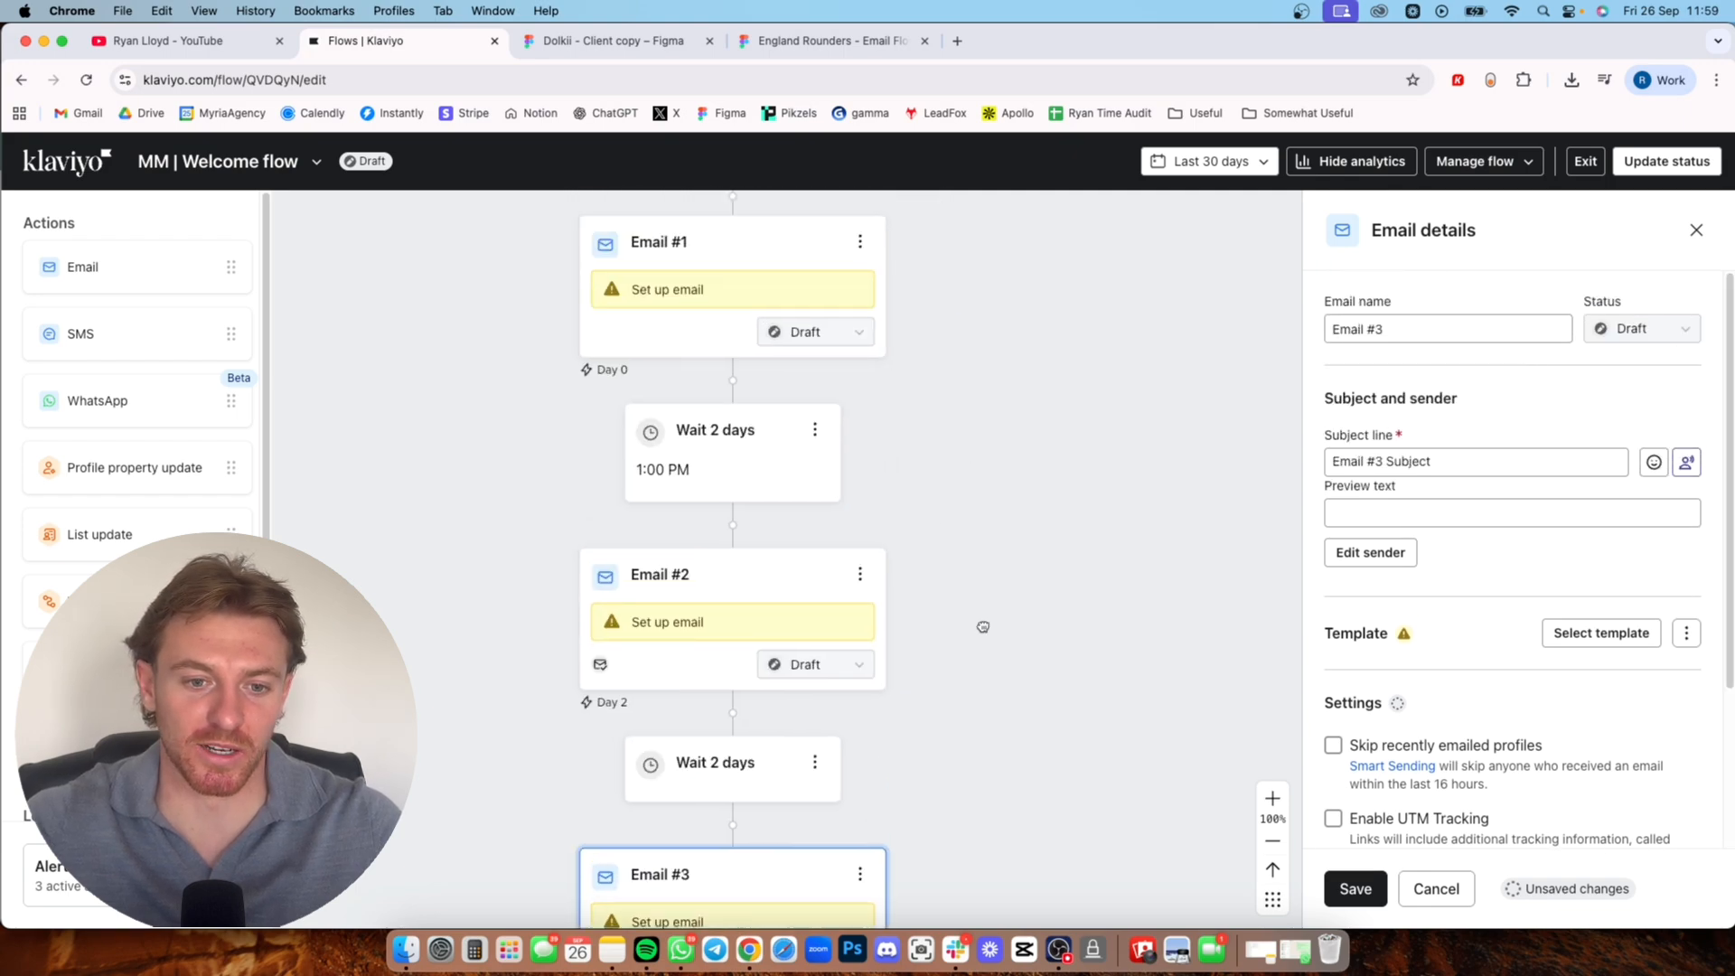
{"action": "scroll", "coordinate": [983, 626], "scroll_direction": "up", "scroll_amount": 5}
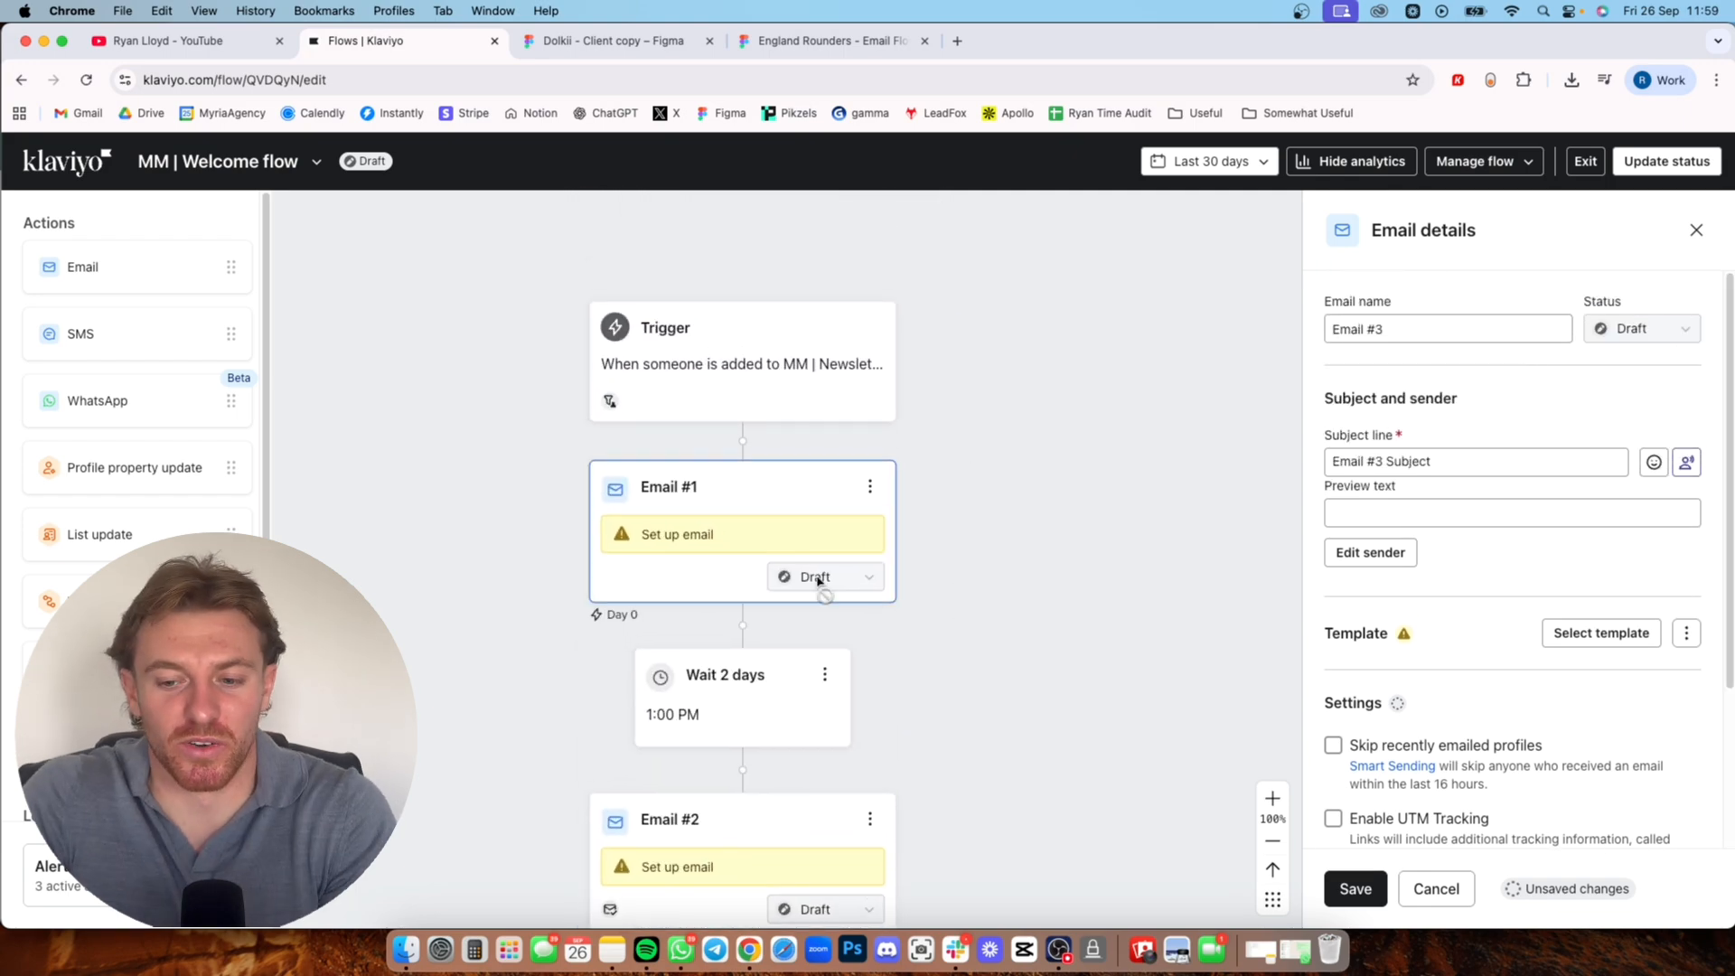
{"action": "left_click", "coordinate": [782, 509]}
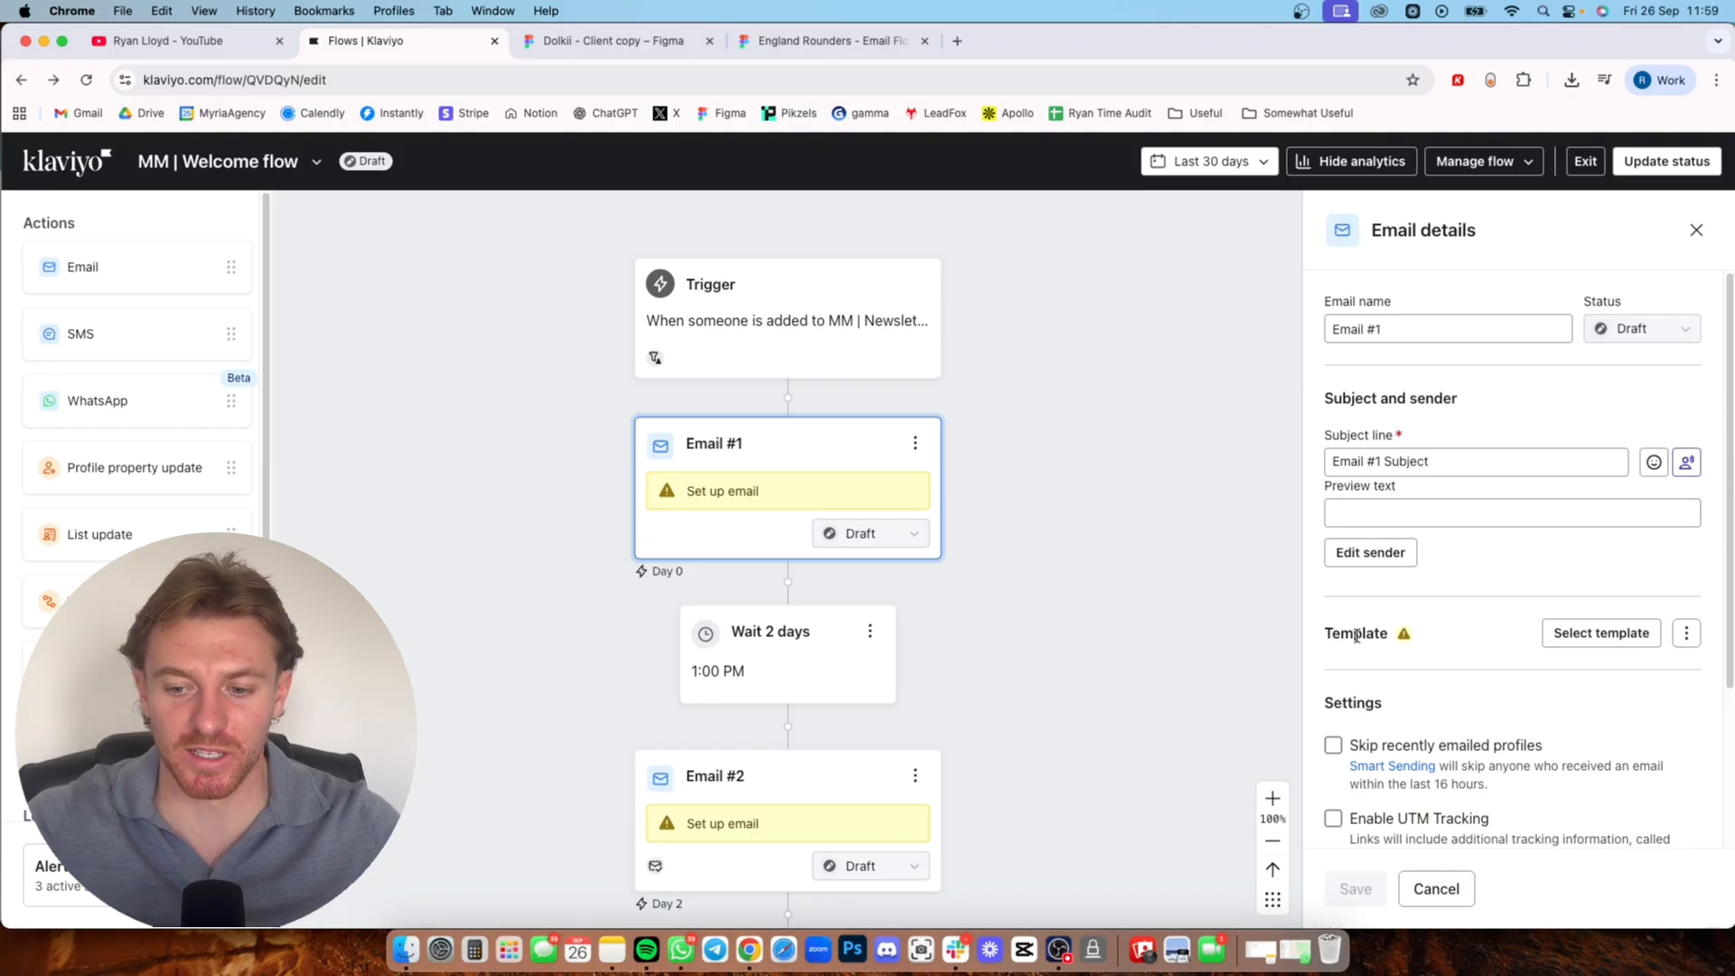
{"action": "left_click", "coordinate": [1409, 461]}
{"action": "left_click", "coordinate": [840, 806]}
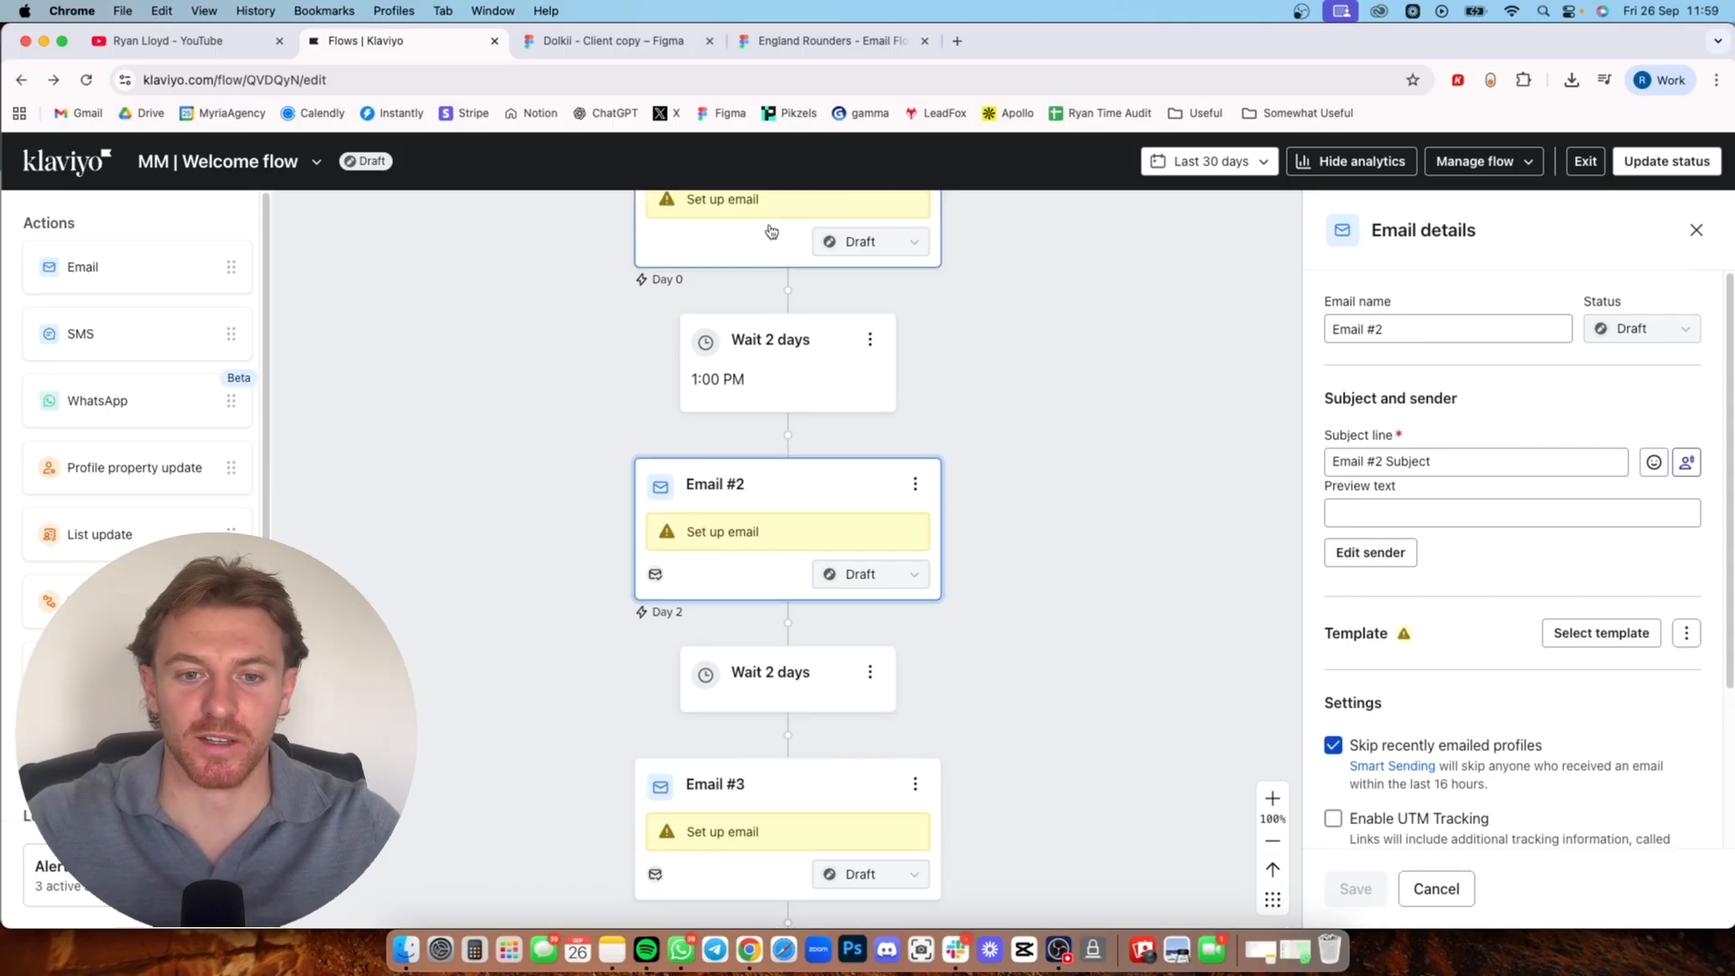
{"action": "left_click", "coordinate": [770, 231]}
{"action": "left_click", "coordinate": [1440, 461]}
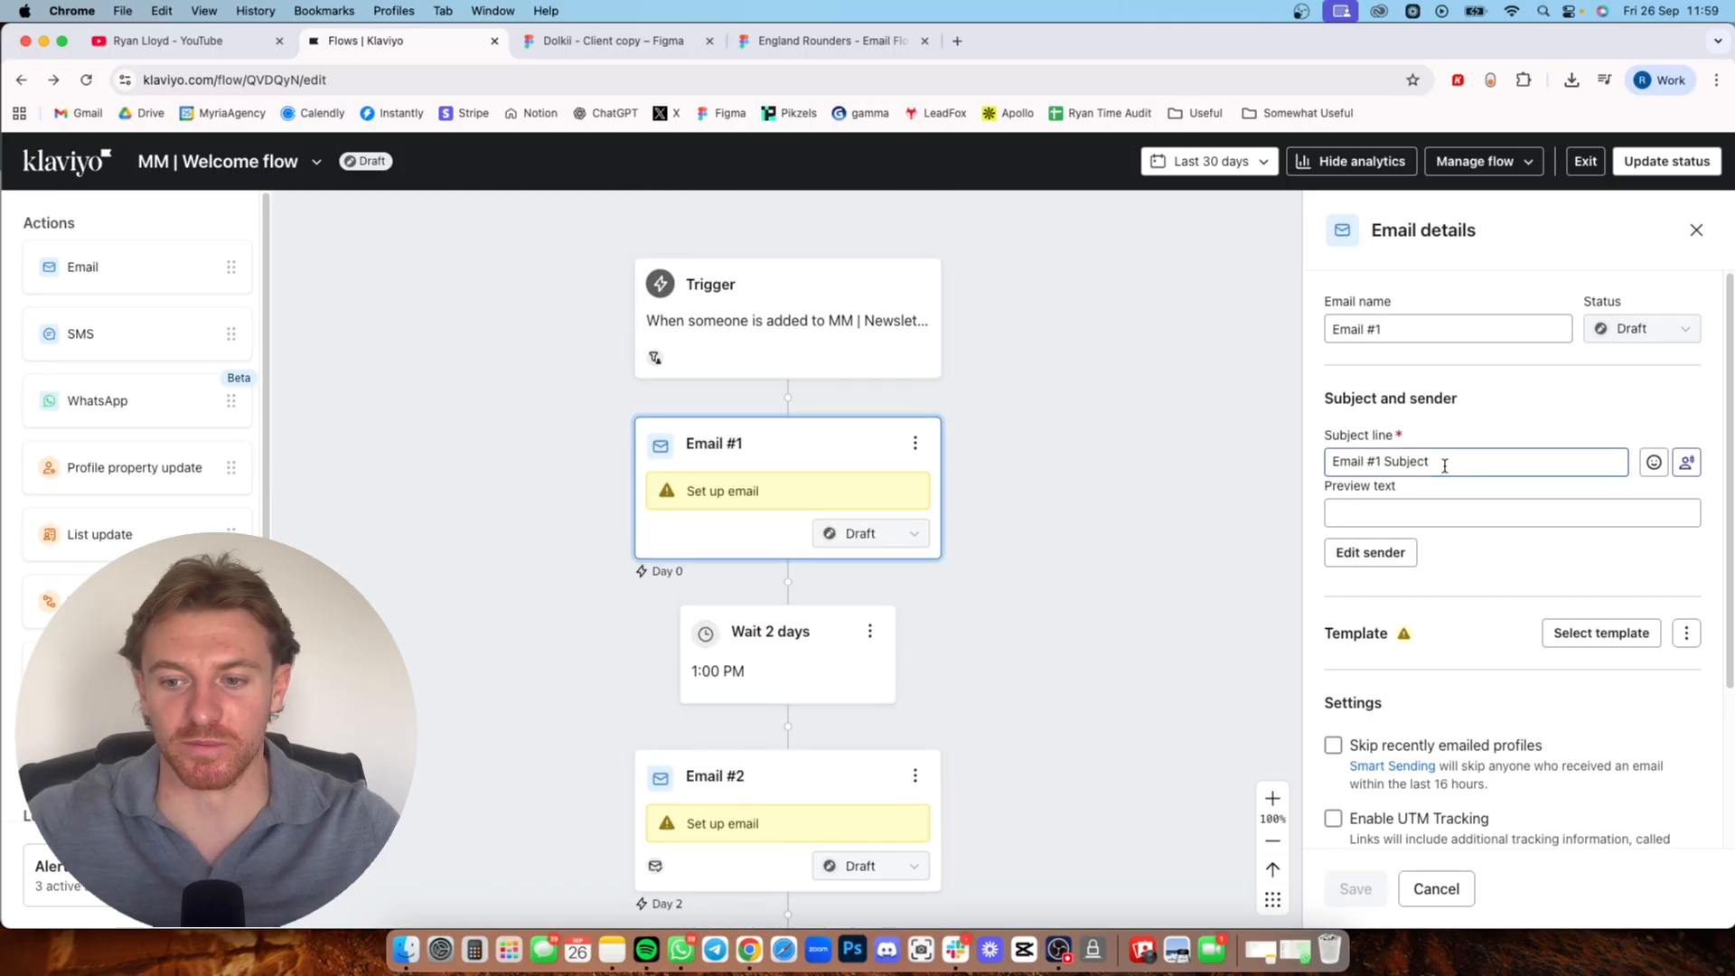
{"action": "left_click", "coordinate": [1324, 458]}
{"action": "left_click_drag", "start_coordinate": [1436, 457], "coordinate": [1225, 464]}
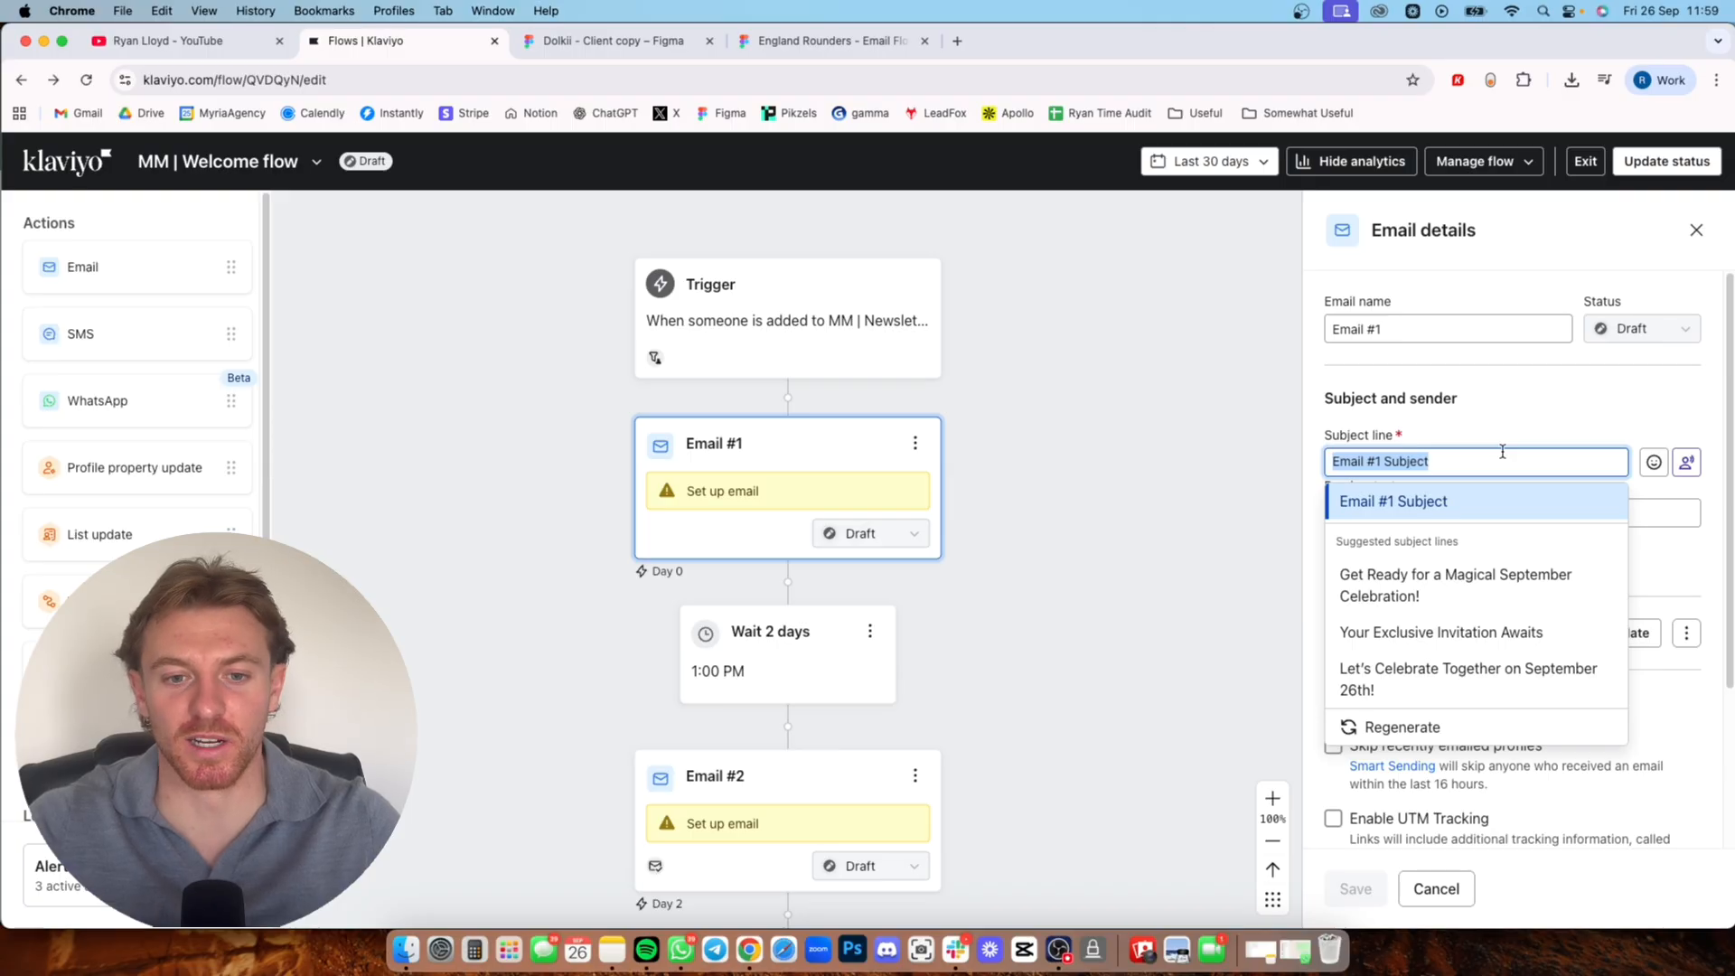
{"action": "type", "text": "weclome to x m"}
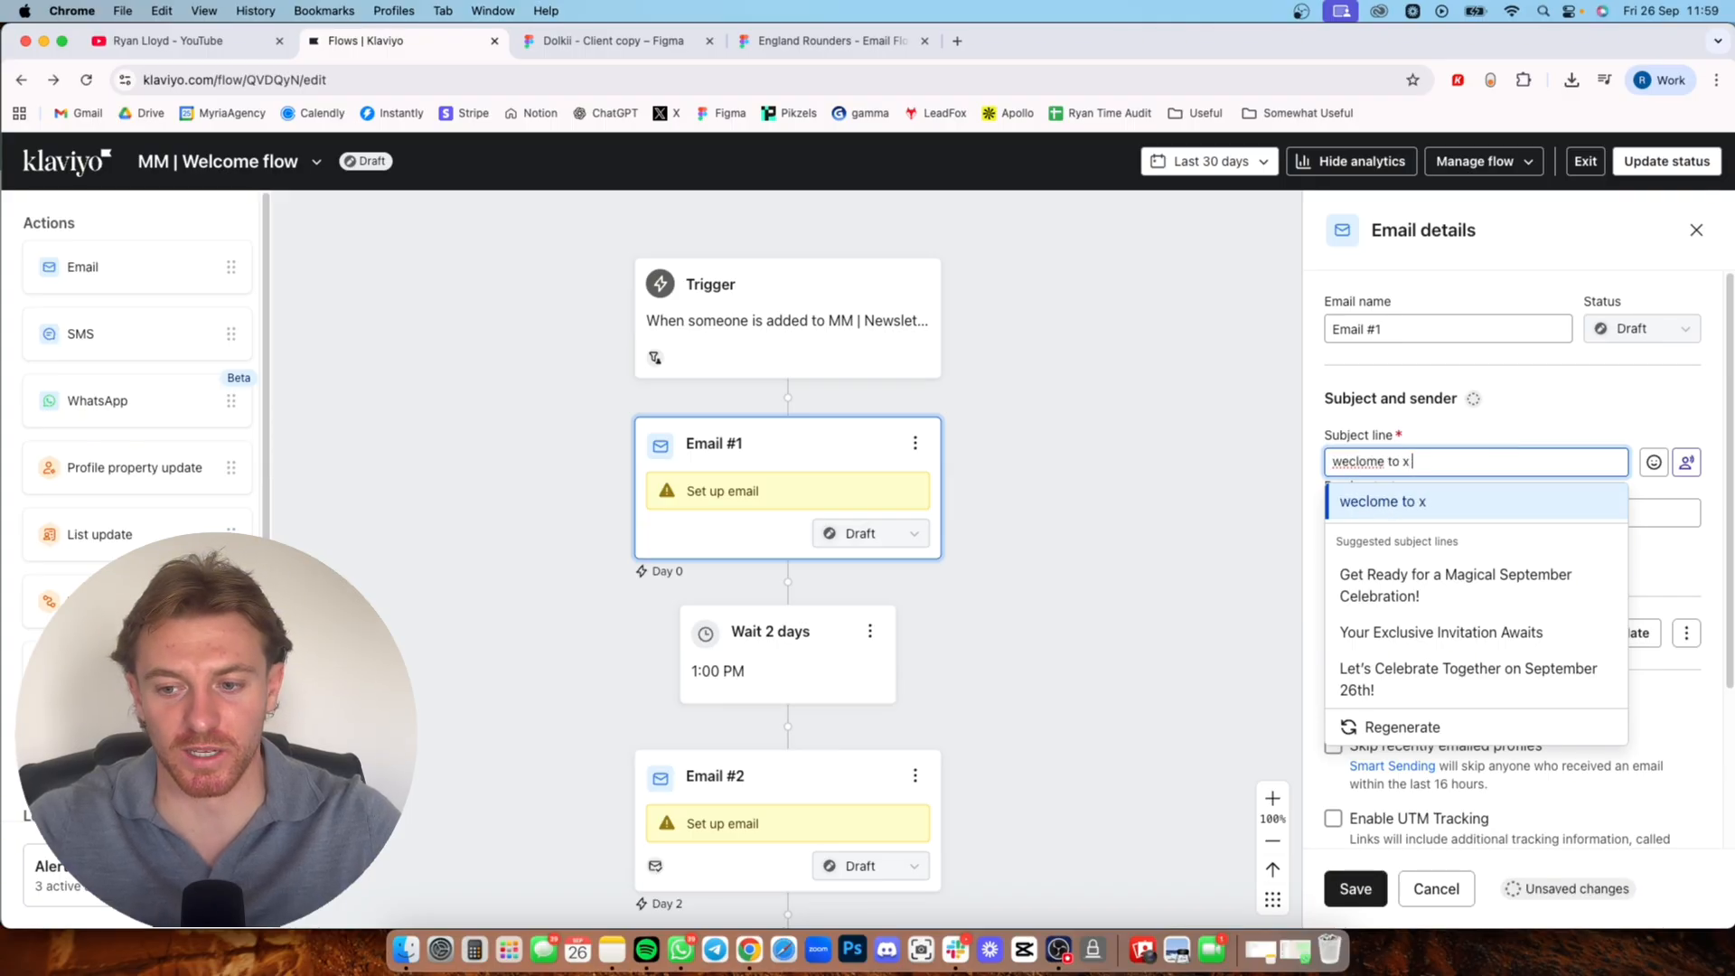
{"action": "key", "text": "BackSpace"}
{"action": "type", "text": "brand"}
{"action": "key", "text": "BackSpace"}
{"action": "key", "text": "BackSpace"}
{"action": "key", "text": "BackSpace"}
{"action": "key", "text": "BackSpace"}
{"action": "key", "text": "BackSpace"}
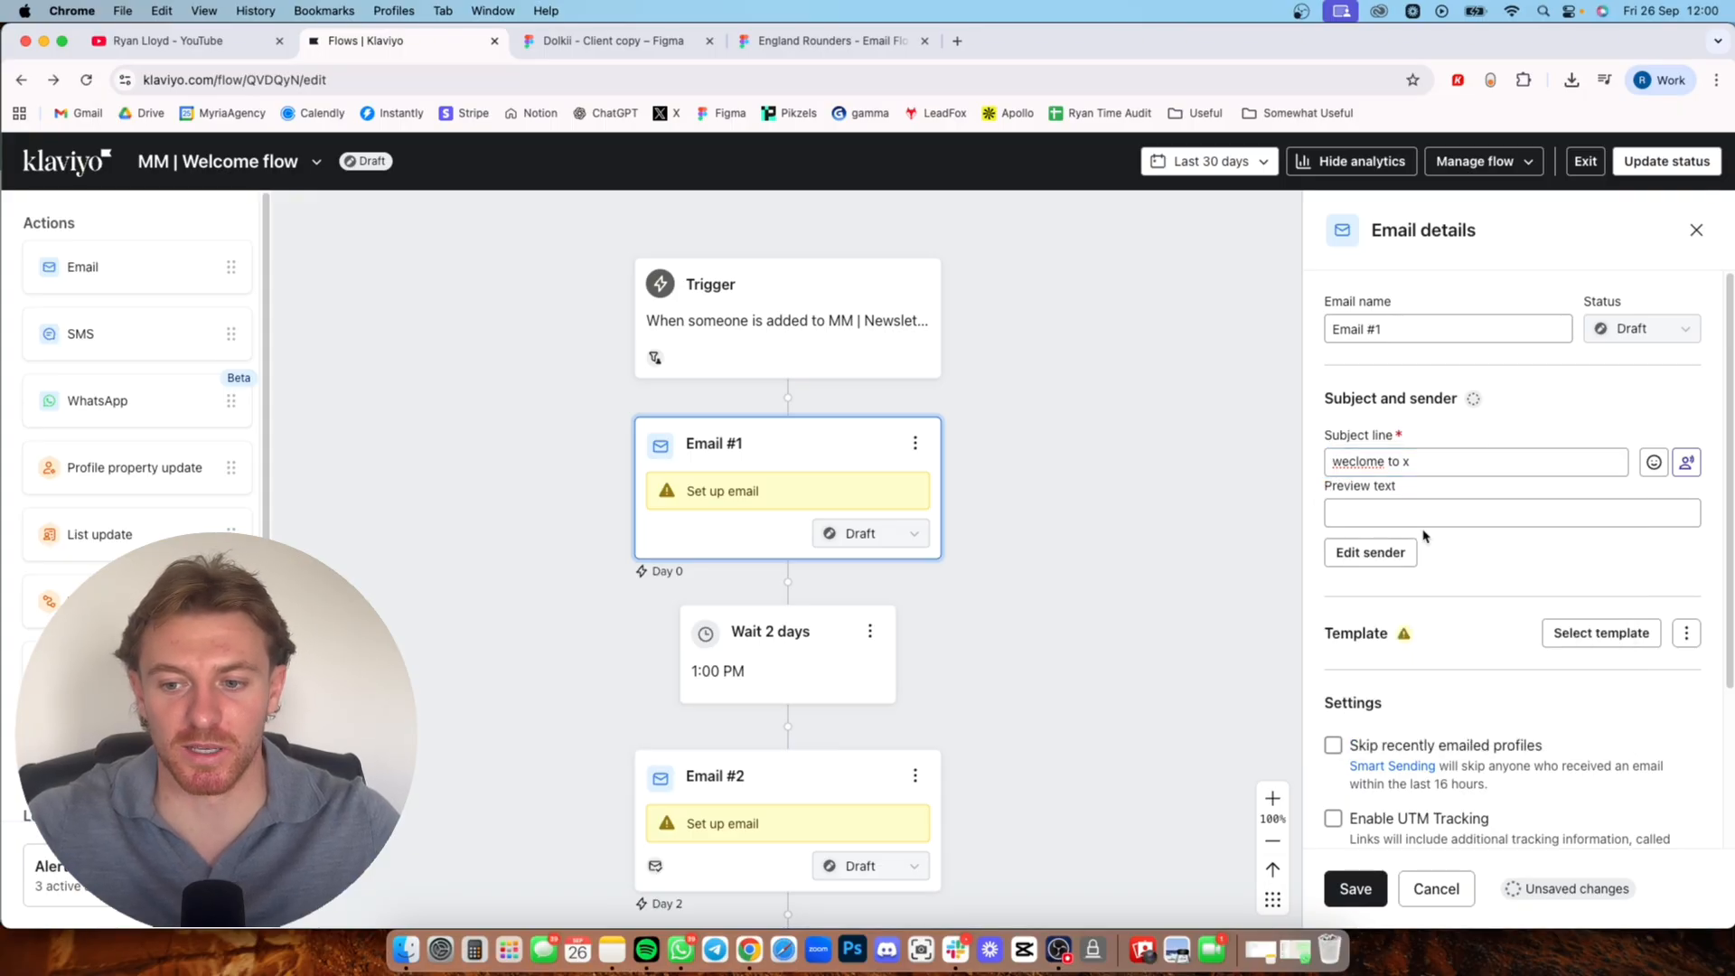
- Enter "get 20% off your first order" as the preview text of Email #1
{"action": "left_click", "coordinate": [1420, 517]}
{"action": "type", "text": "get 20% off"}
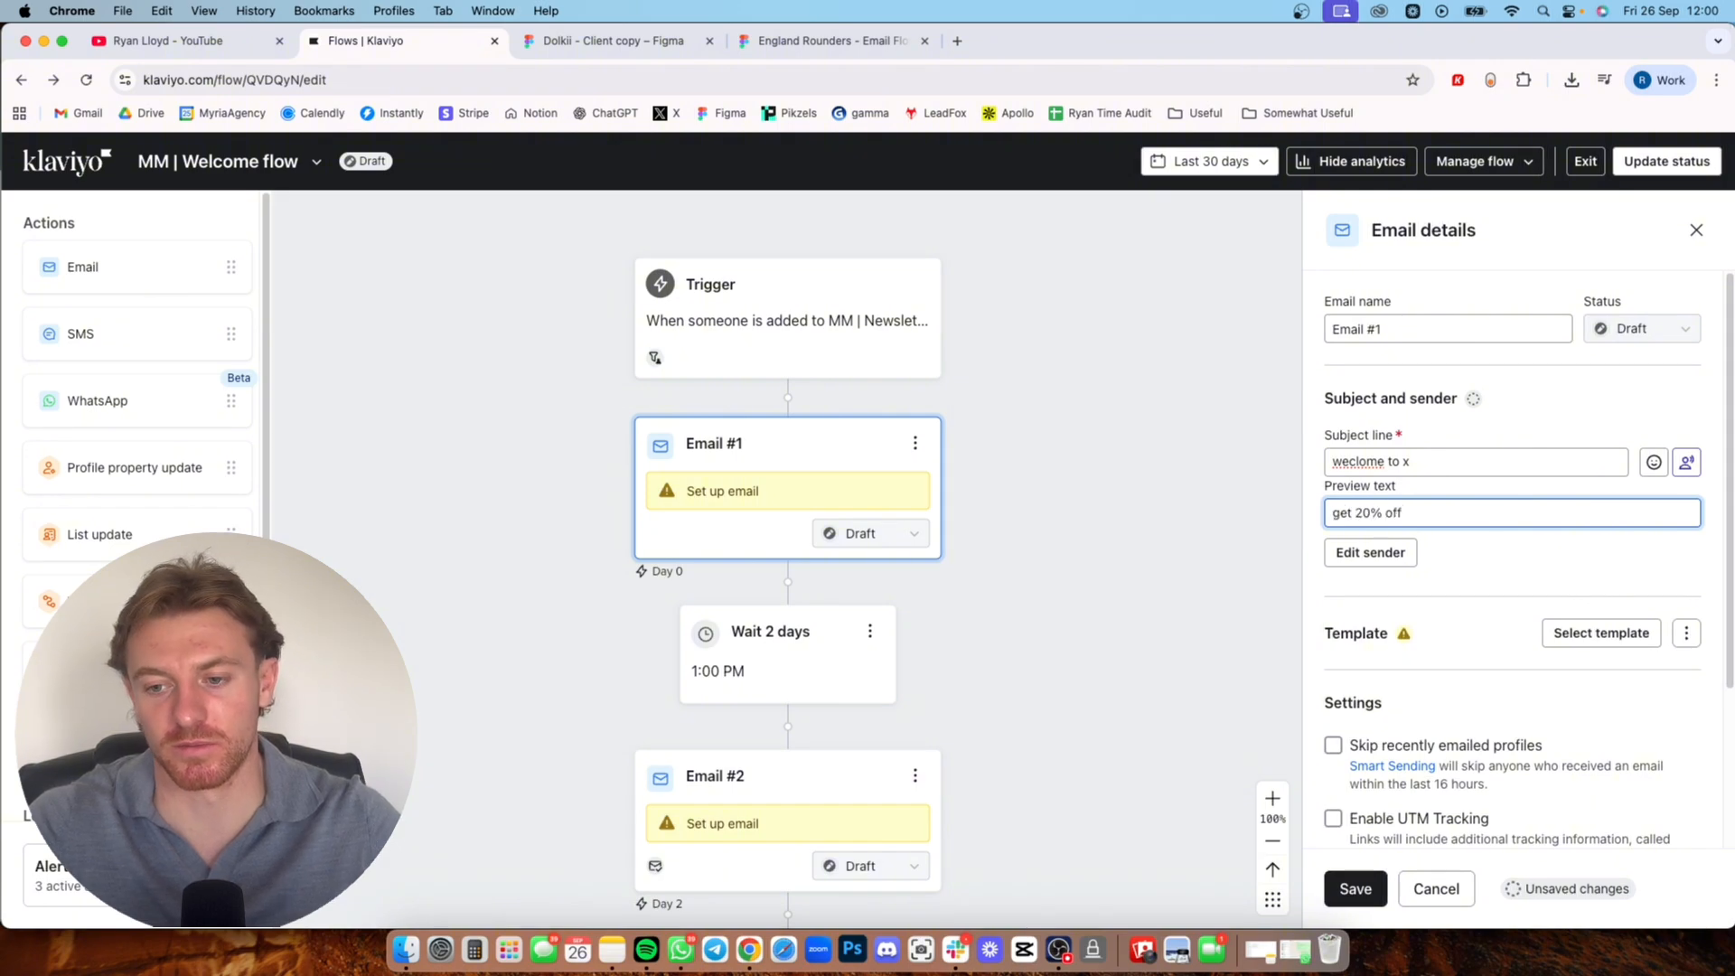
{"action": "type", "text": " your first orde"}
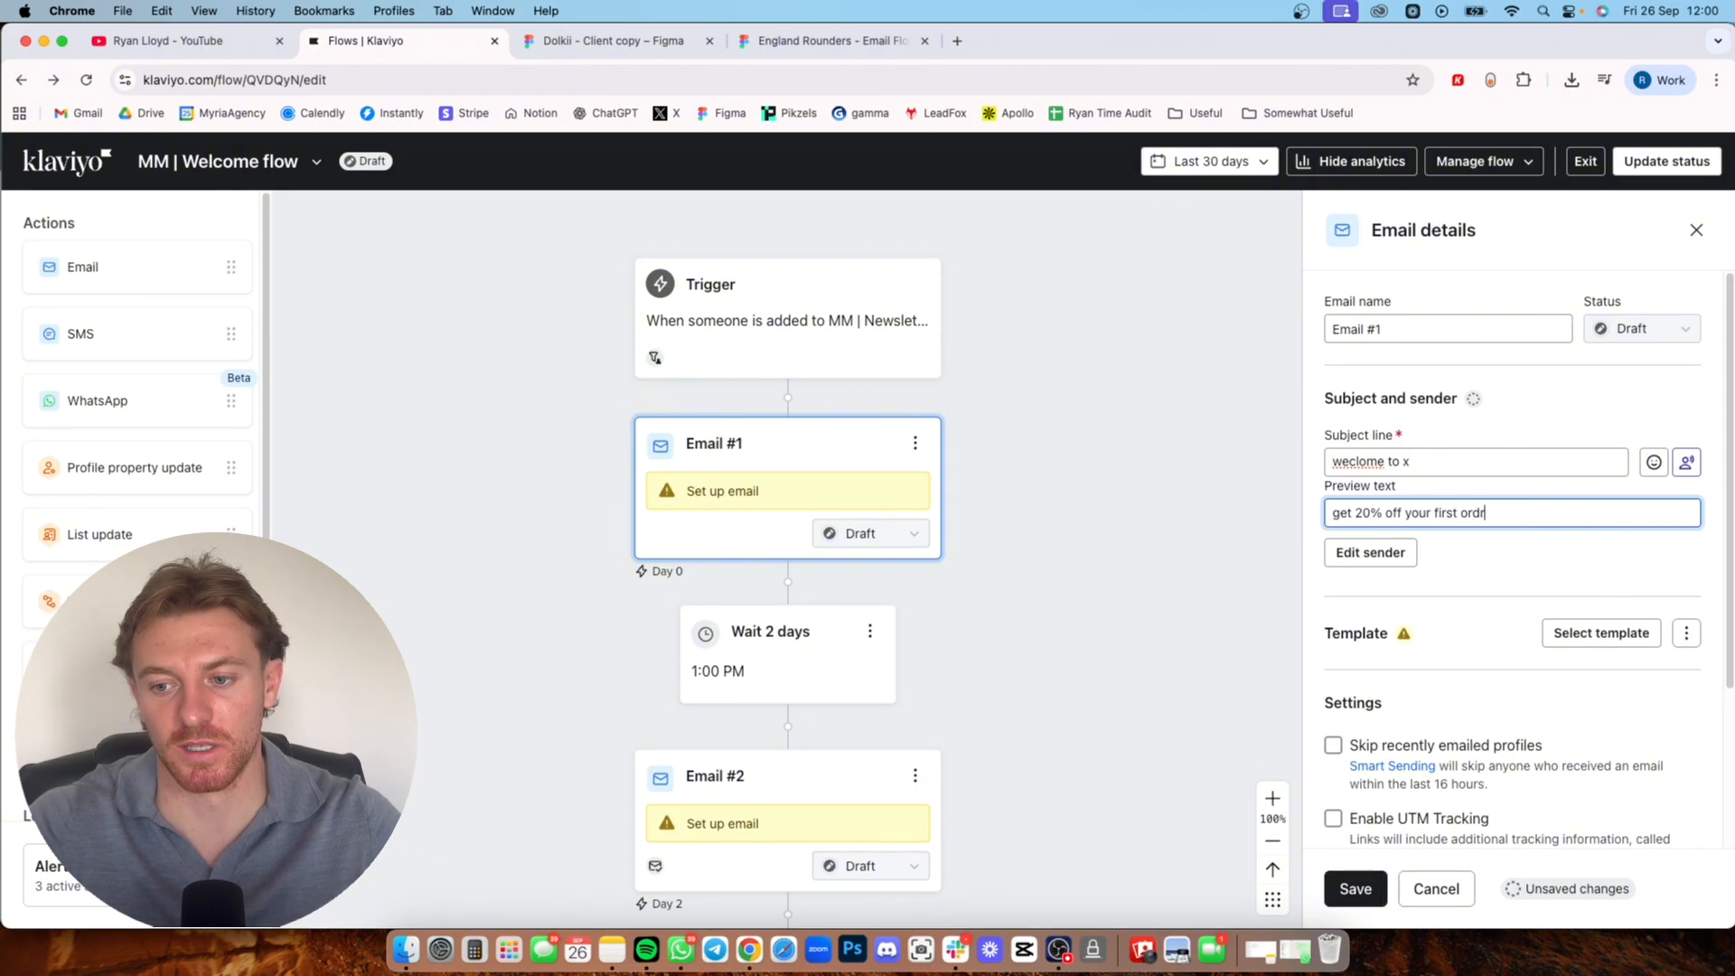
{"action": "type", "text": "r"}
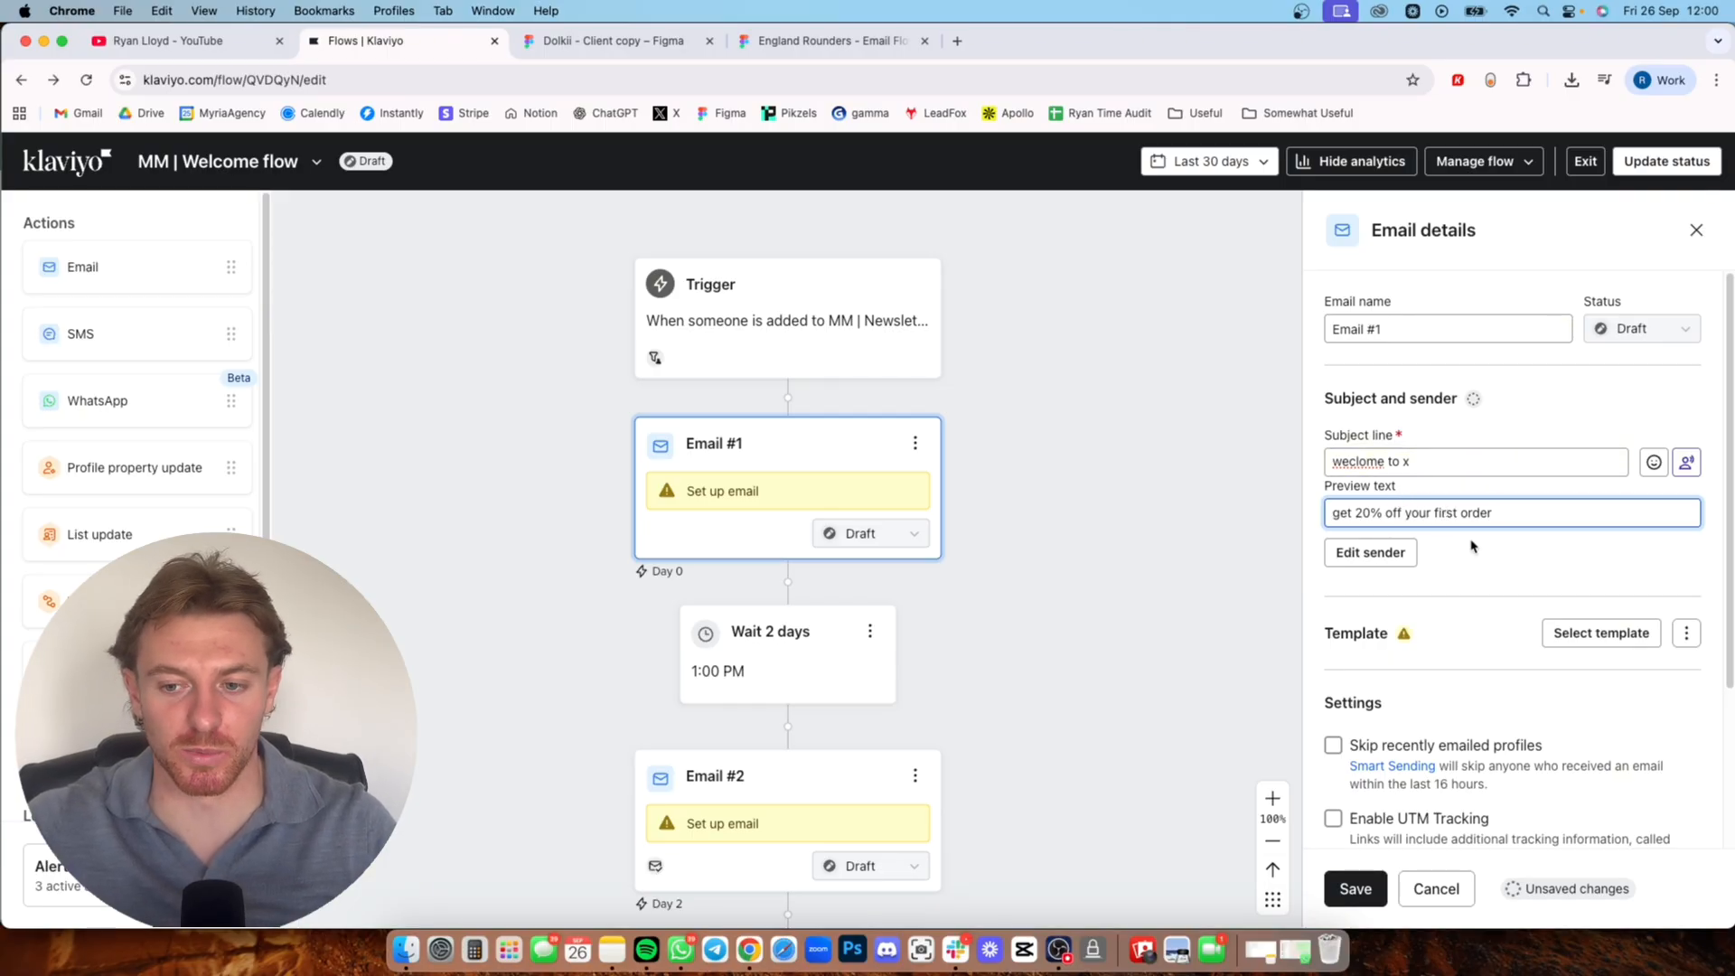
- Append "hi from brand x" to the end of Email #1's subject line
{"action": "left_click", "coordinate": [1463, 462]}
{"action": "type", "text": "hi fr"}
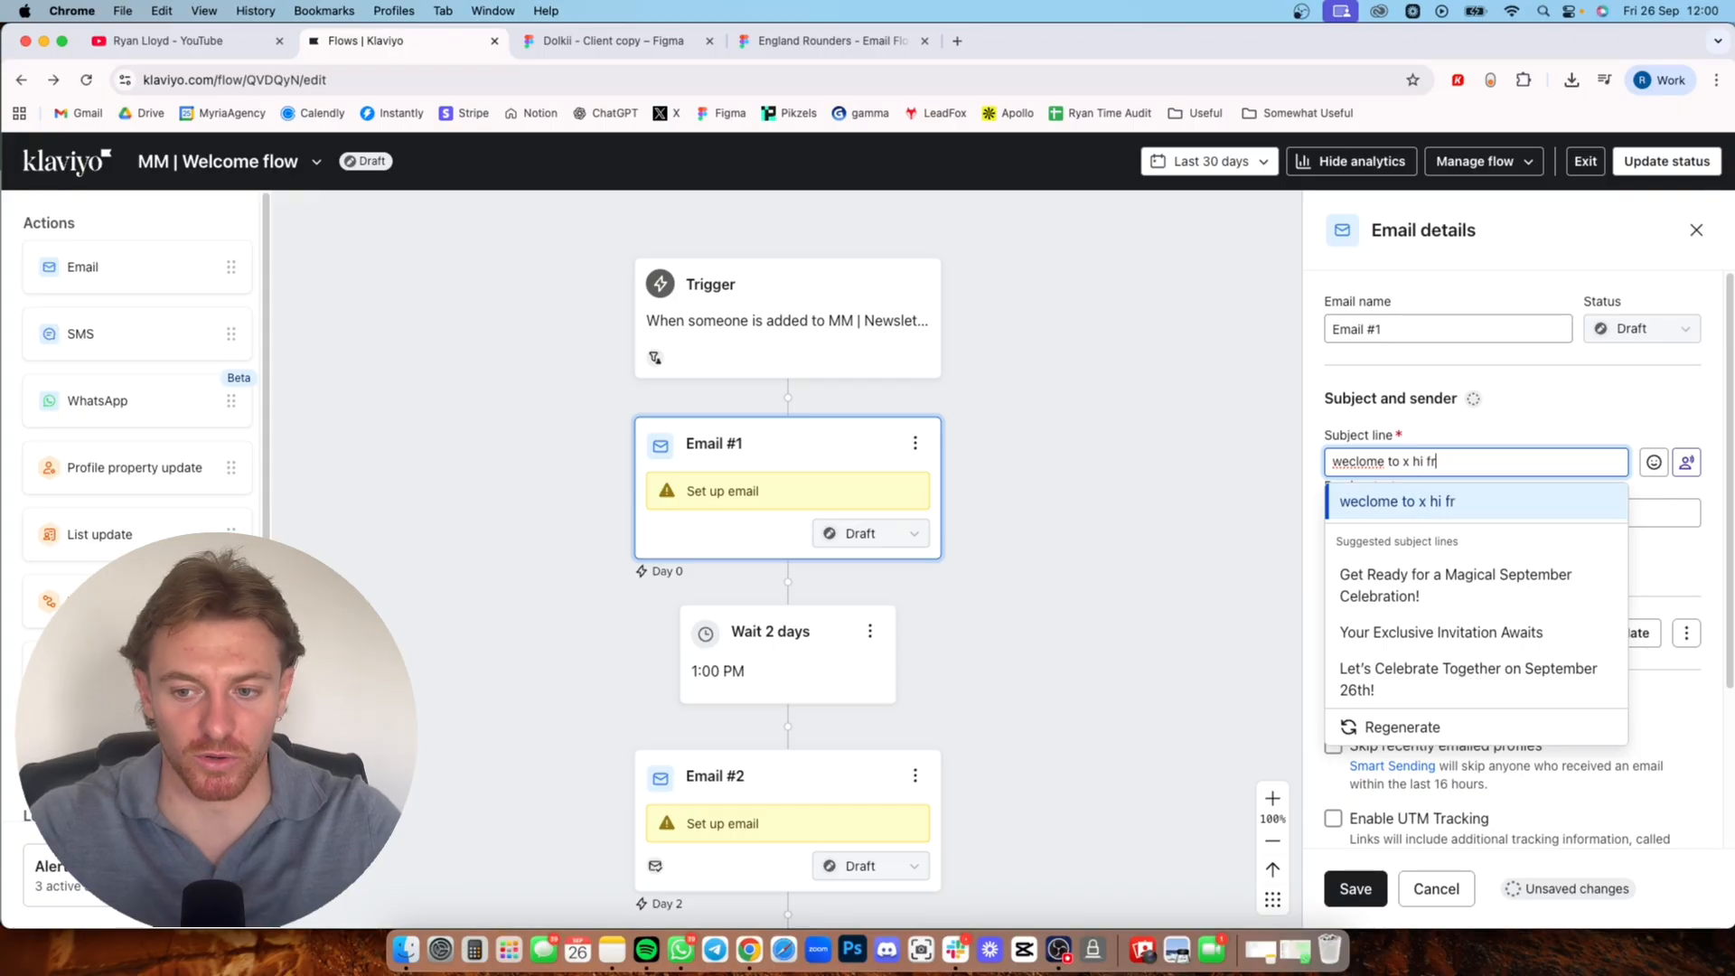
{"action": "type", "text": "om brand x"}
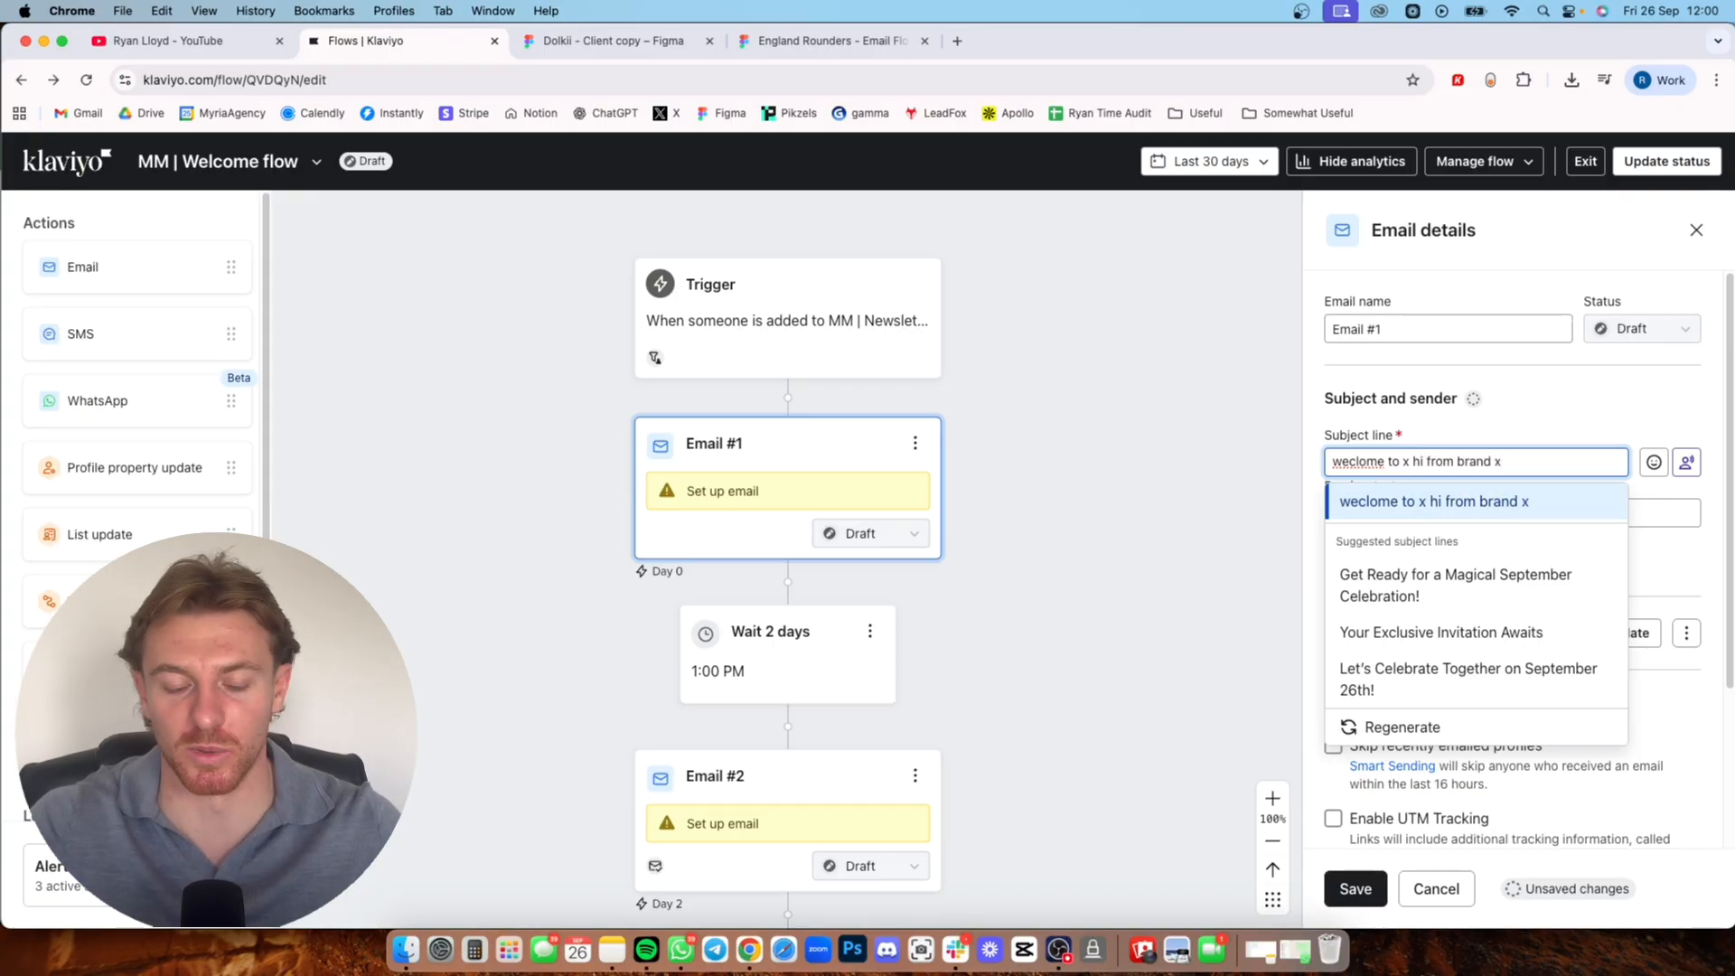
{"action": "key", "text": "Return"}
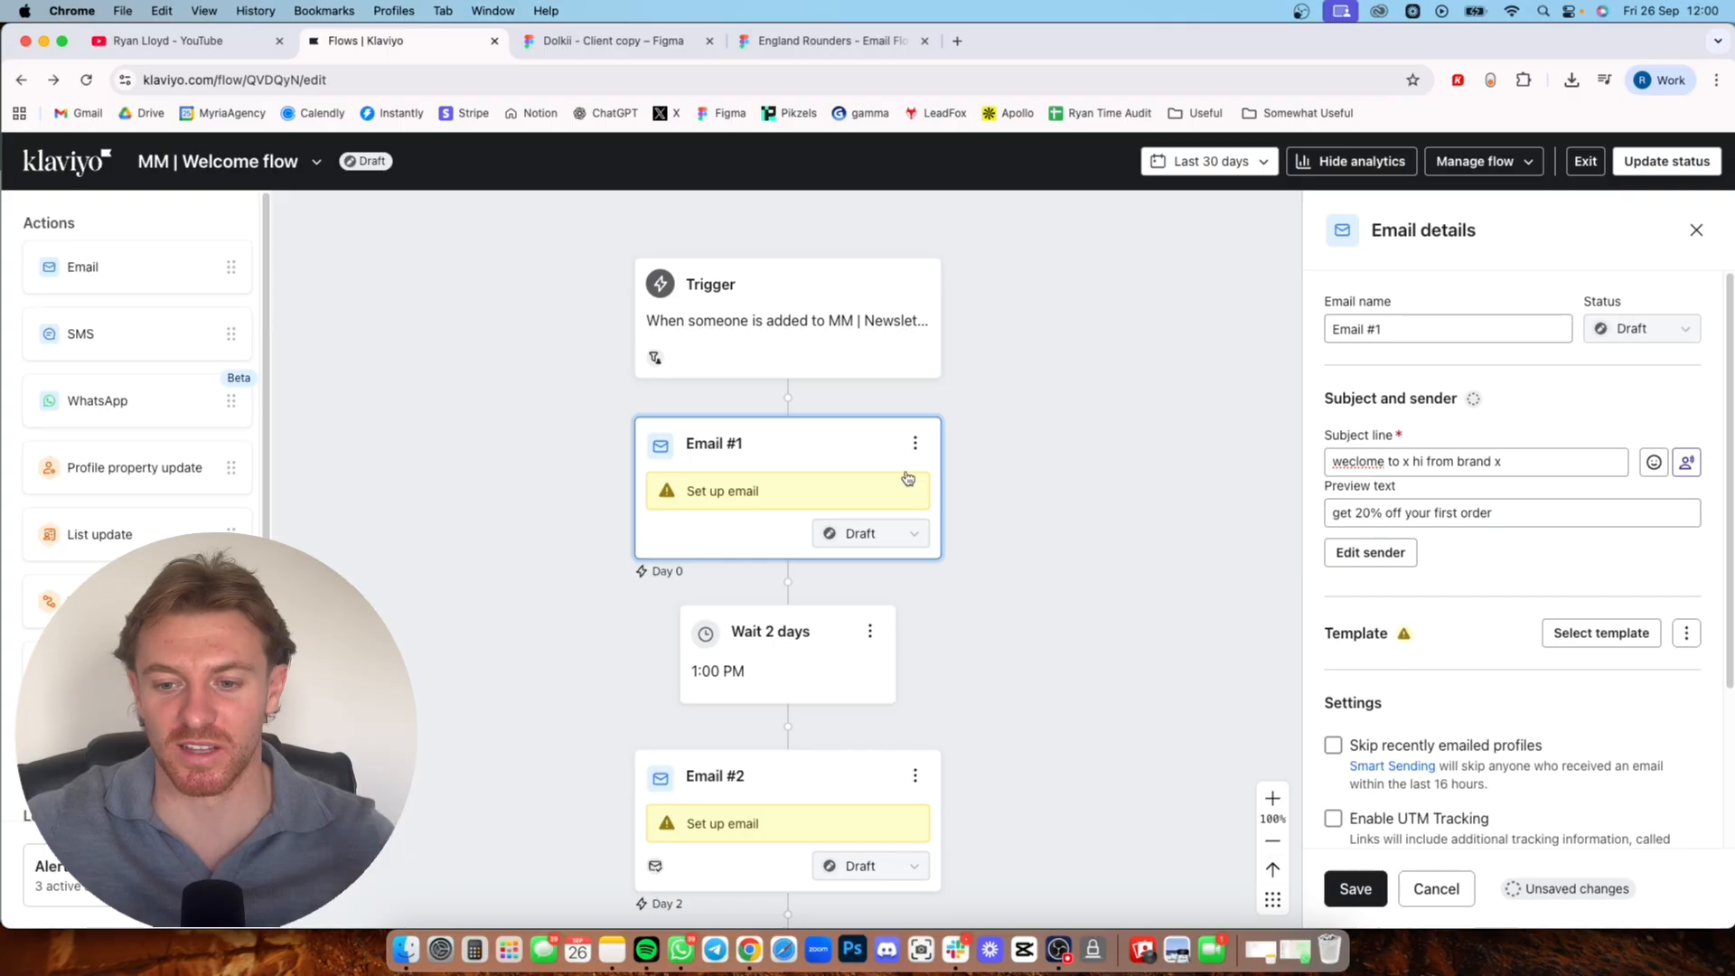
{"action": "scroll", "coordinate": [1446, 622], "scroll_direction": "down", "scroll_amount": 5}
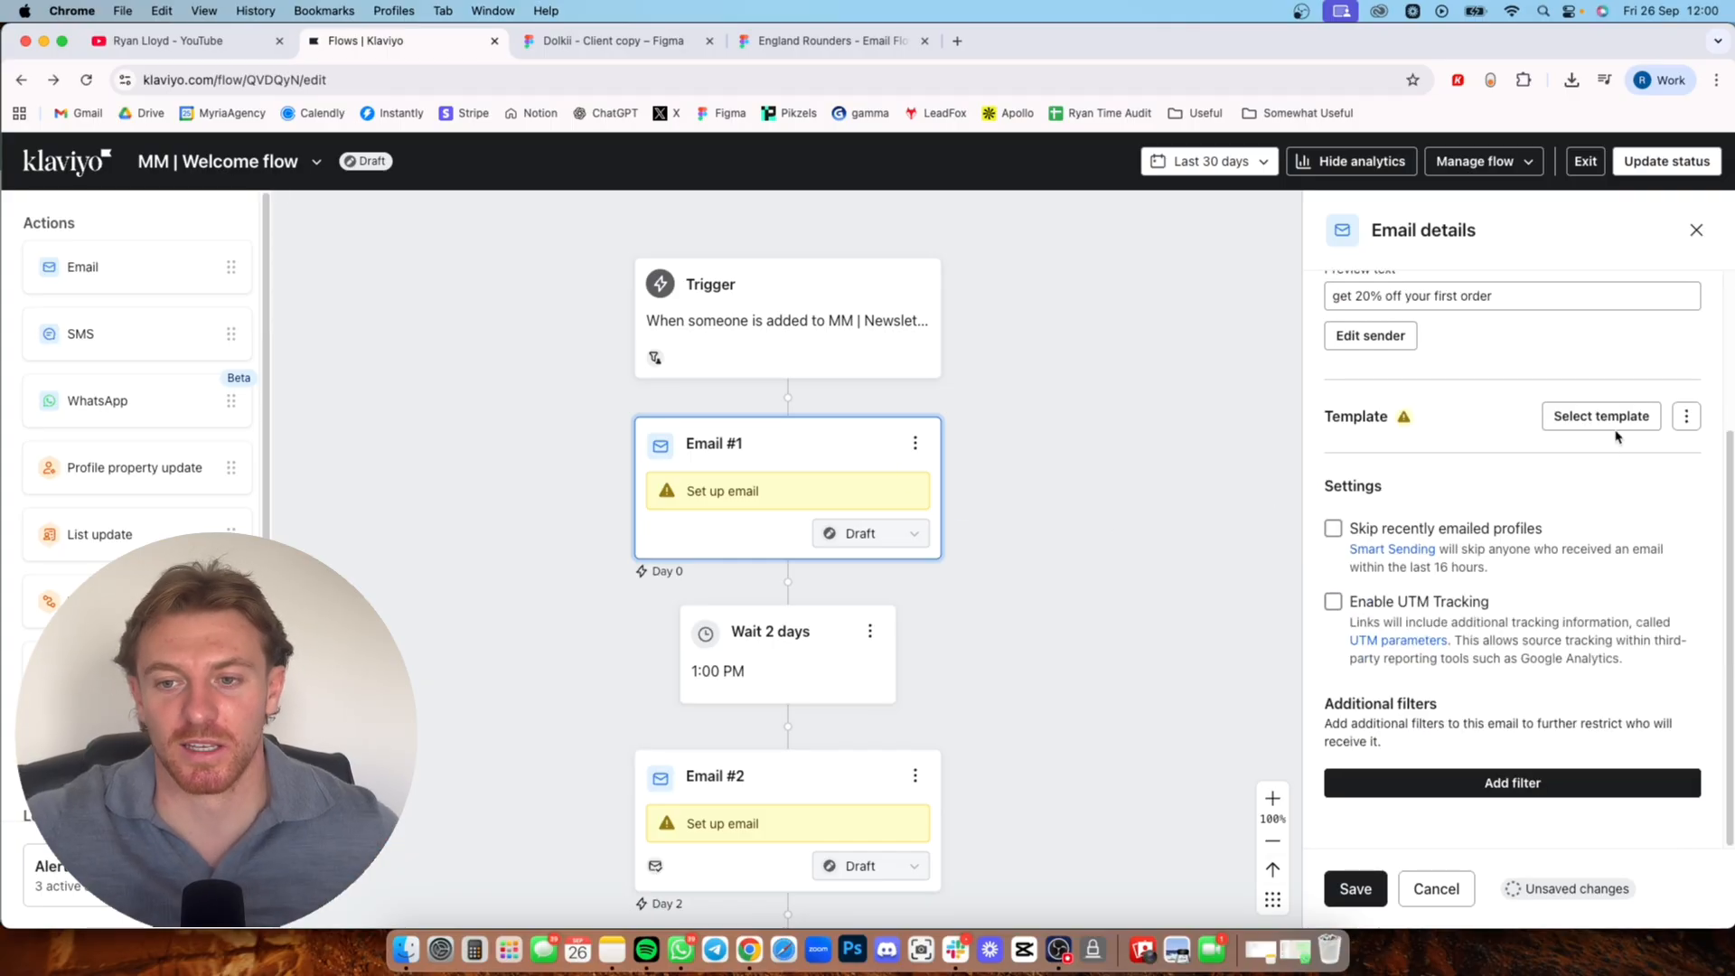
- Open the template library for Email #1 and review the available template types
{"action": "scroll", "coordinate": [1459, 506], "scroll_direction": "up", "scroll_amount": 3}
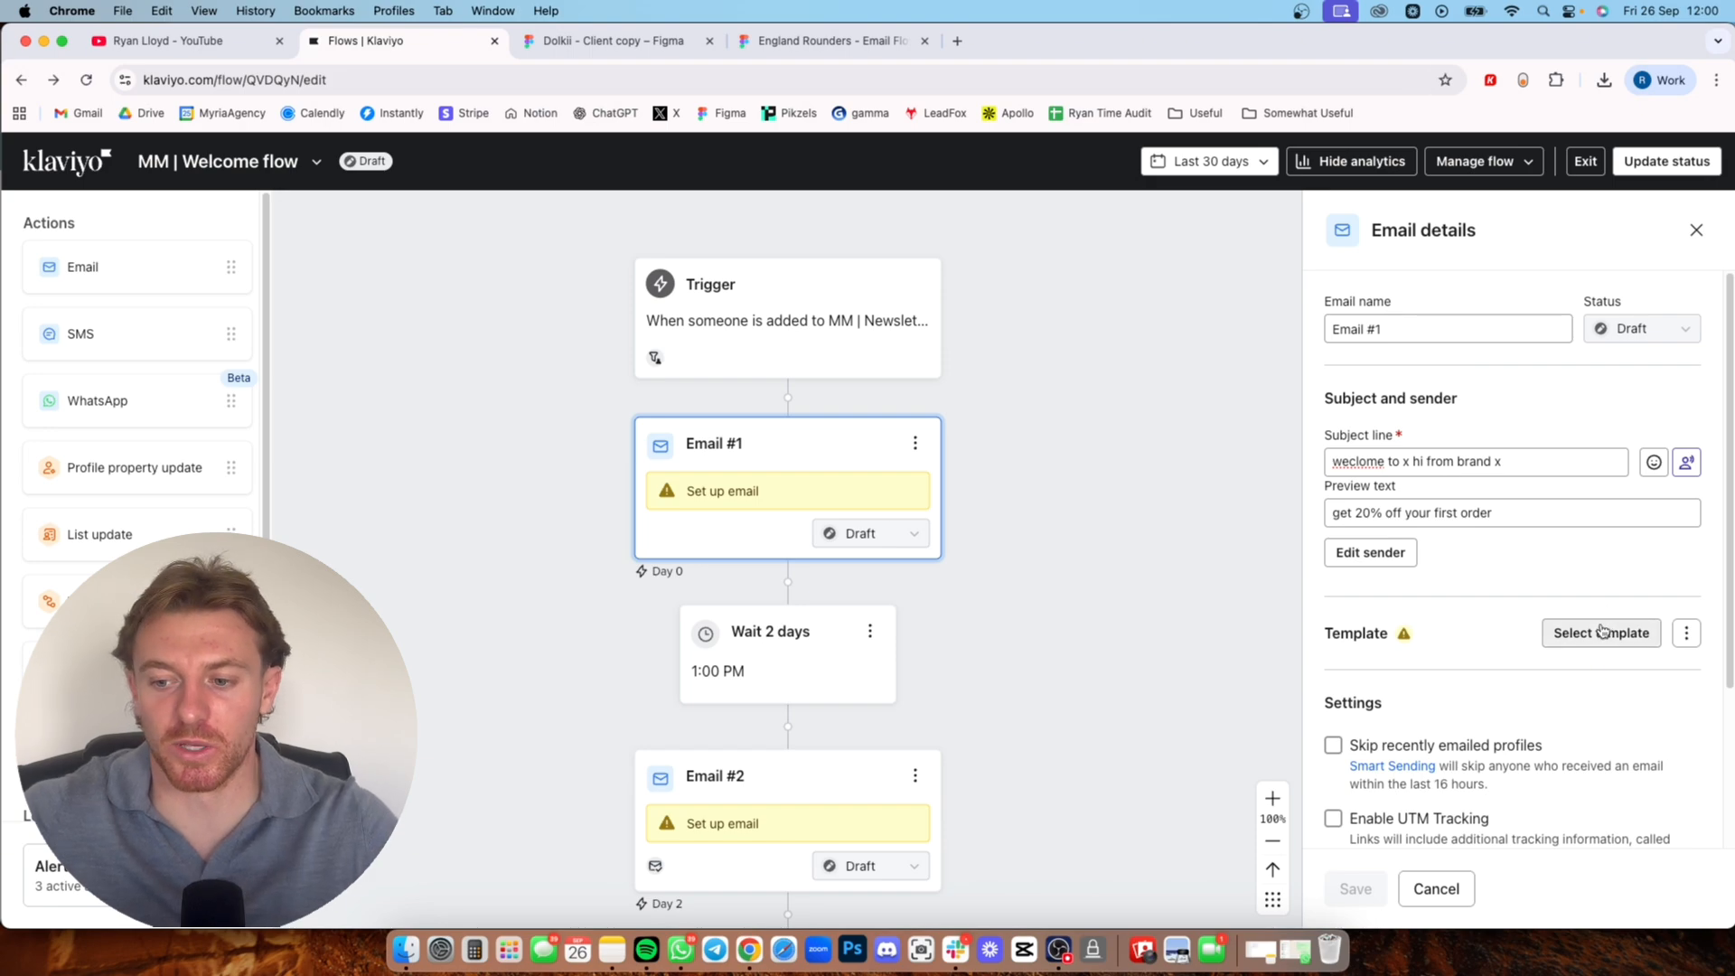
{"action": "left_click", "coordinate": [1556, 636]}
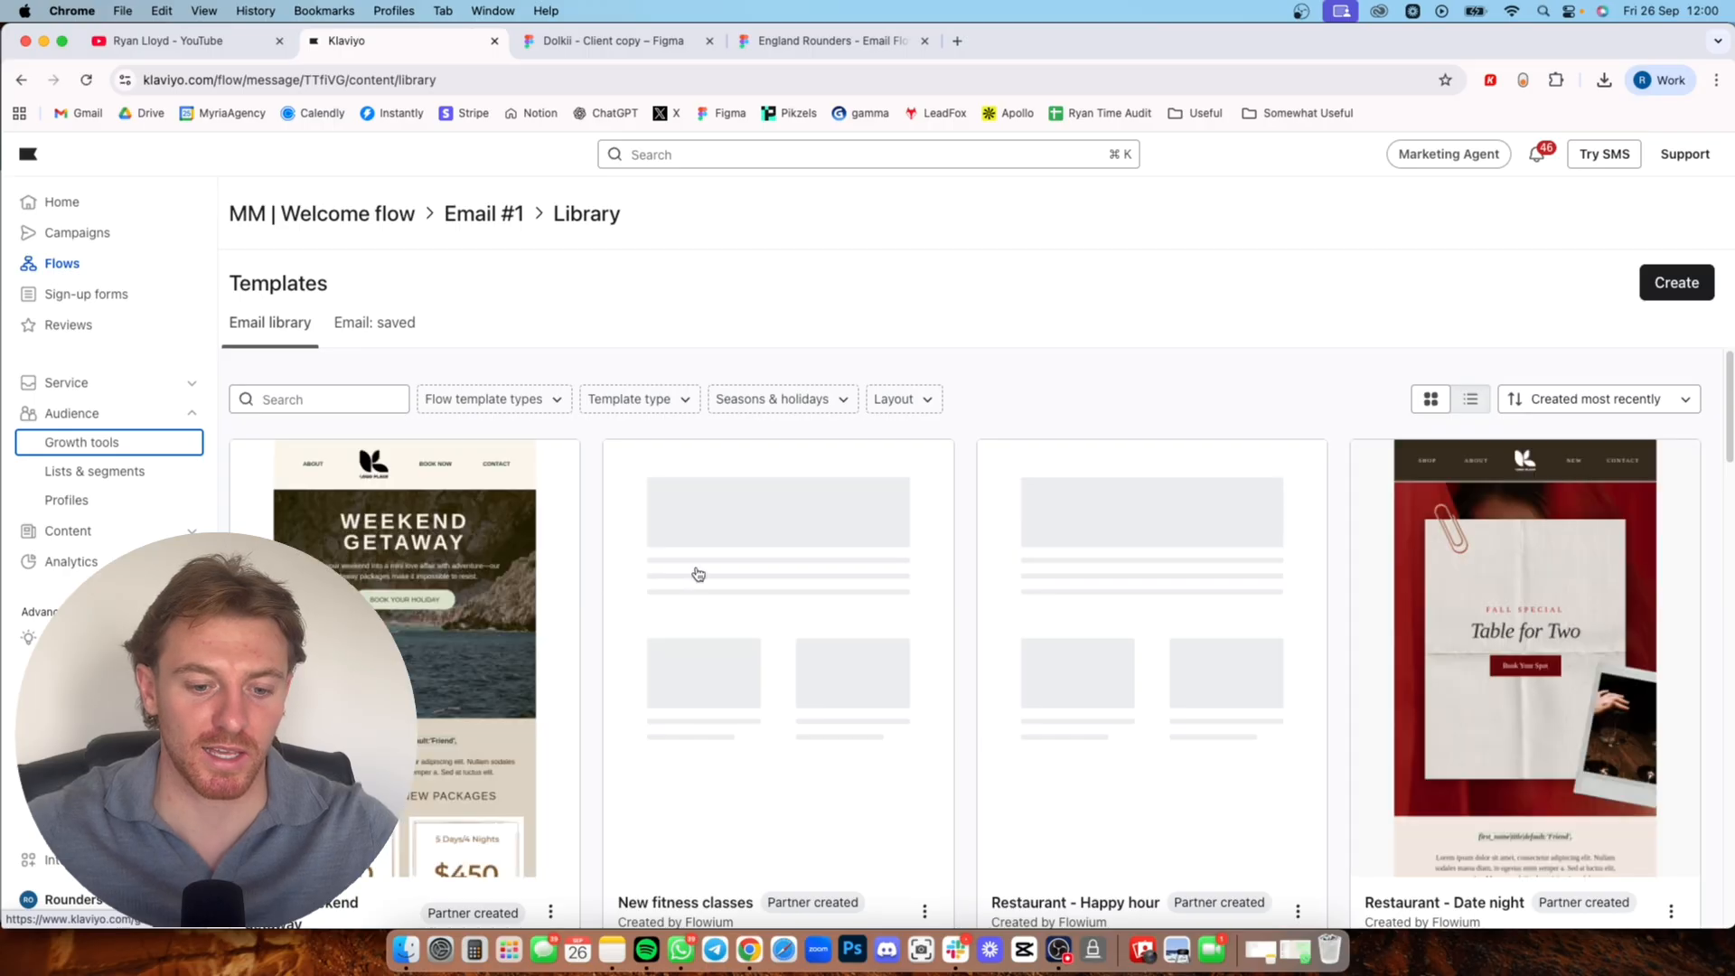
{"action": "left_click", "coordinate": [610, 398]}
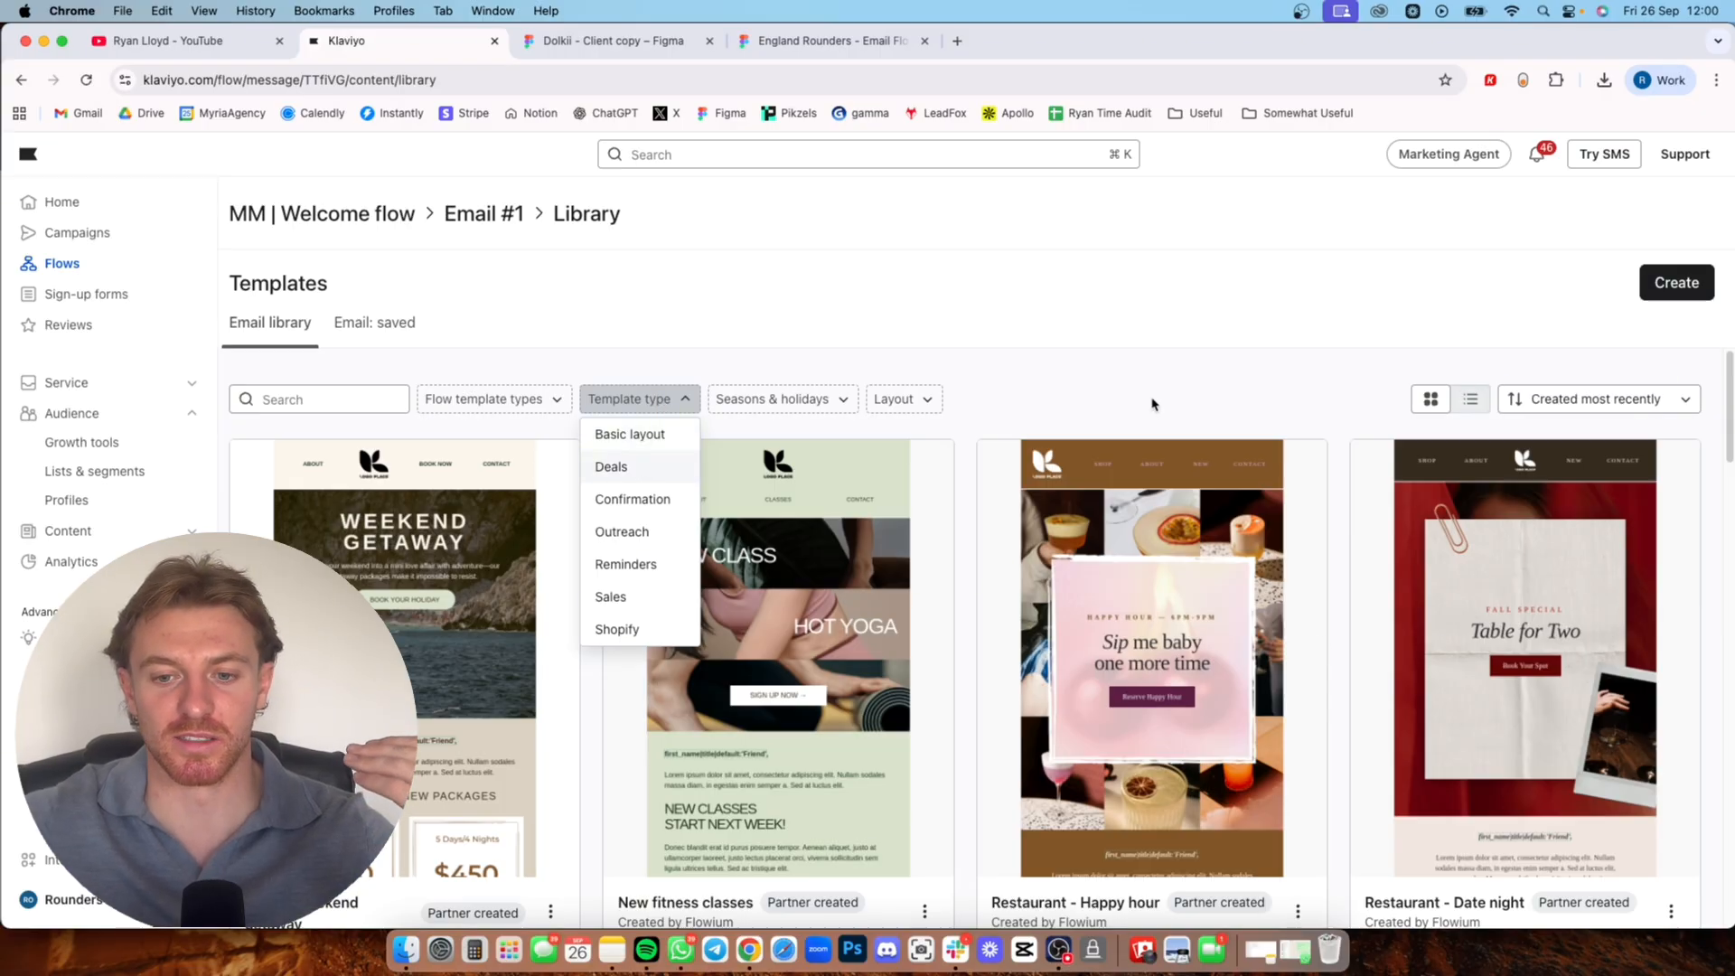
{"action": "left_click", "coordinate": [1136, 375]}
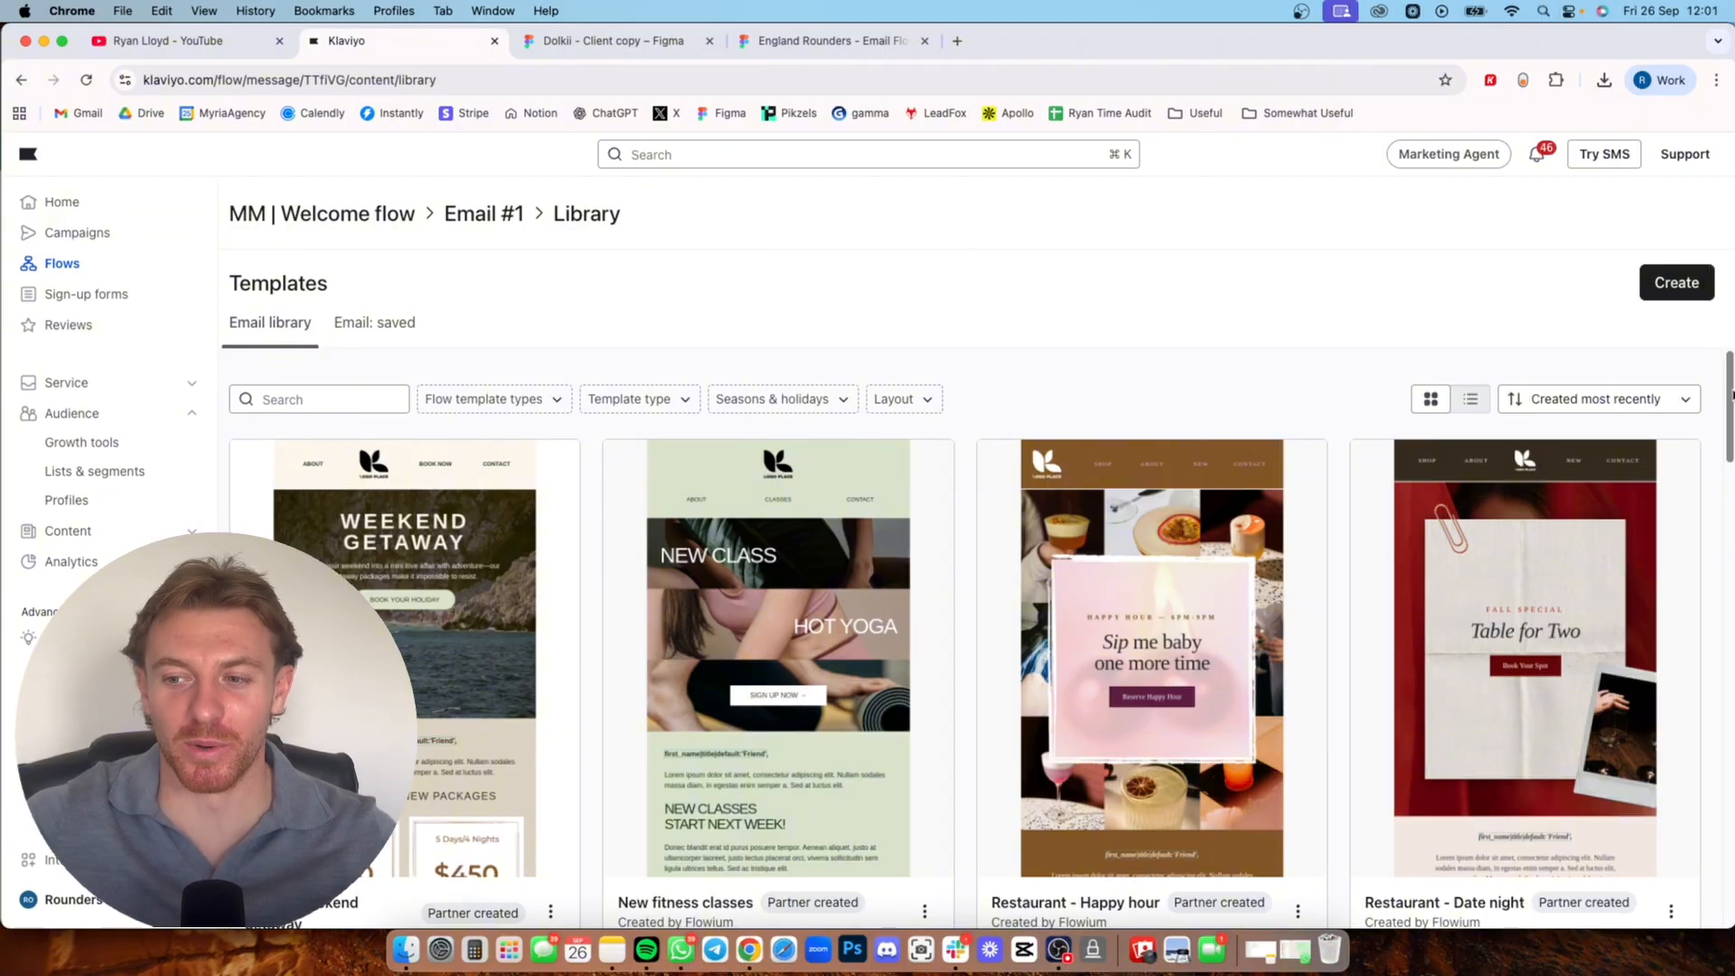
{"action": "left_click_drag", "start_coordinate": [1727, 393], "coordinate": [1731, 356]}
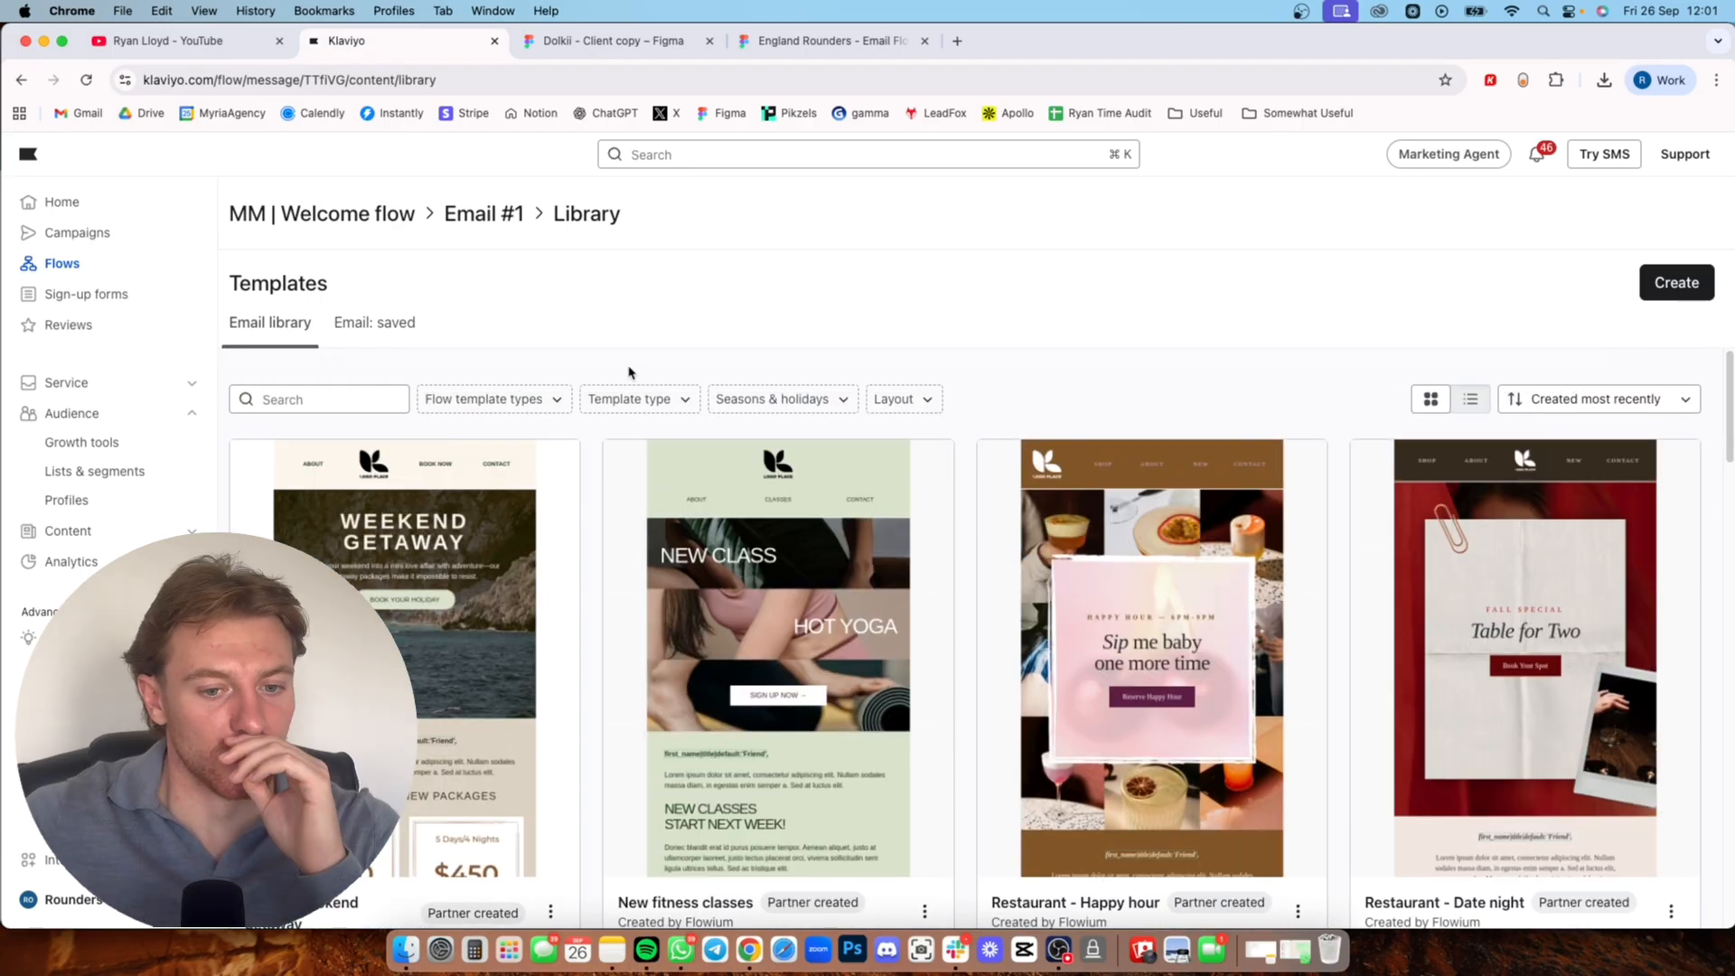
- Filter the email library to Basic layout templates and load the Sale template into Email #1
{"action": "left_click", "coordinate": [633, 400]}
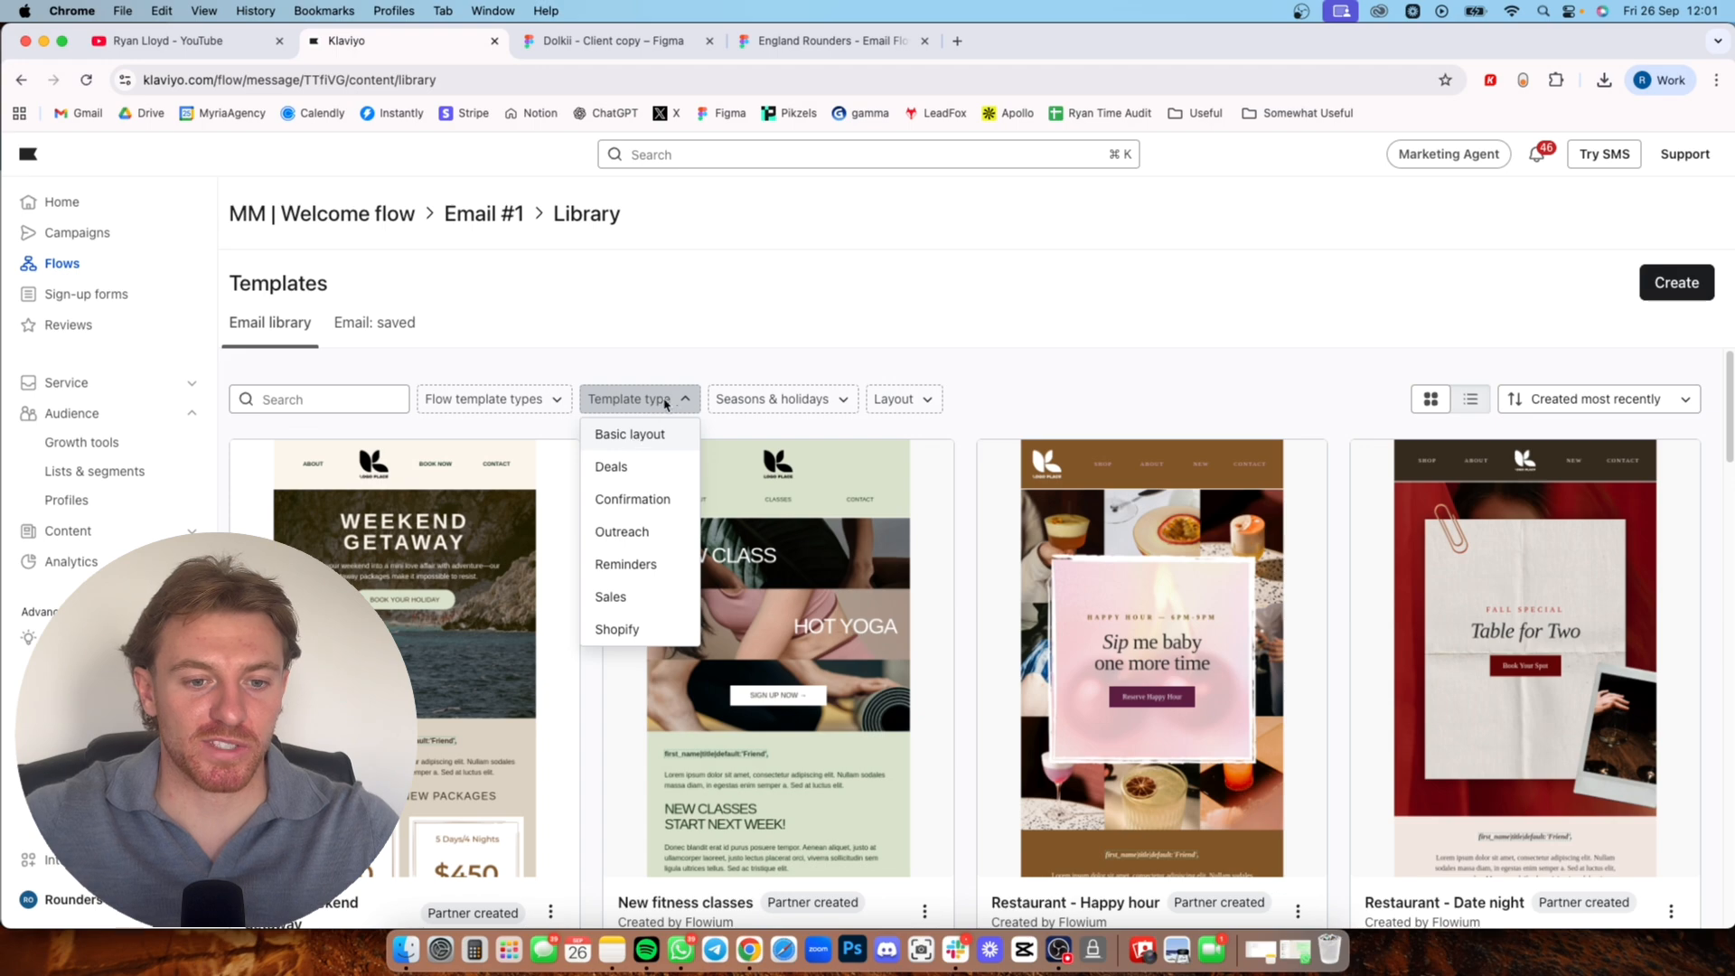
{"action": "left_click", "coordinate": [657, 438]}
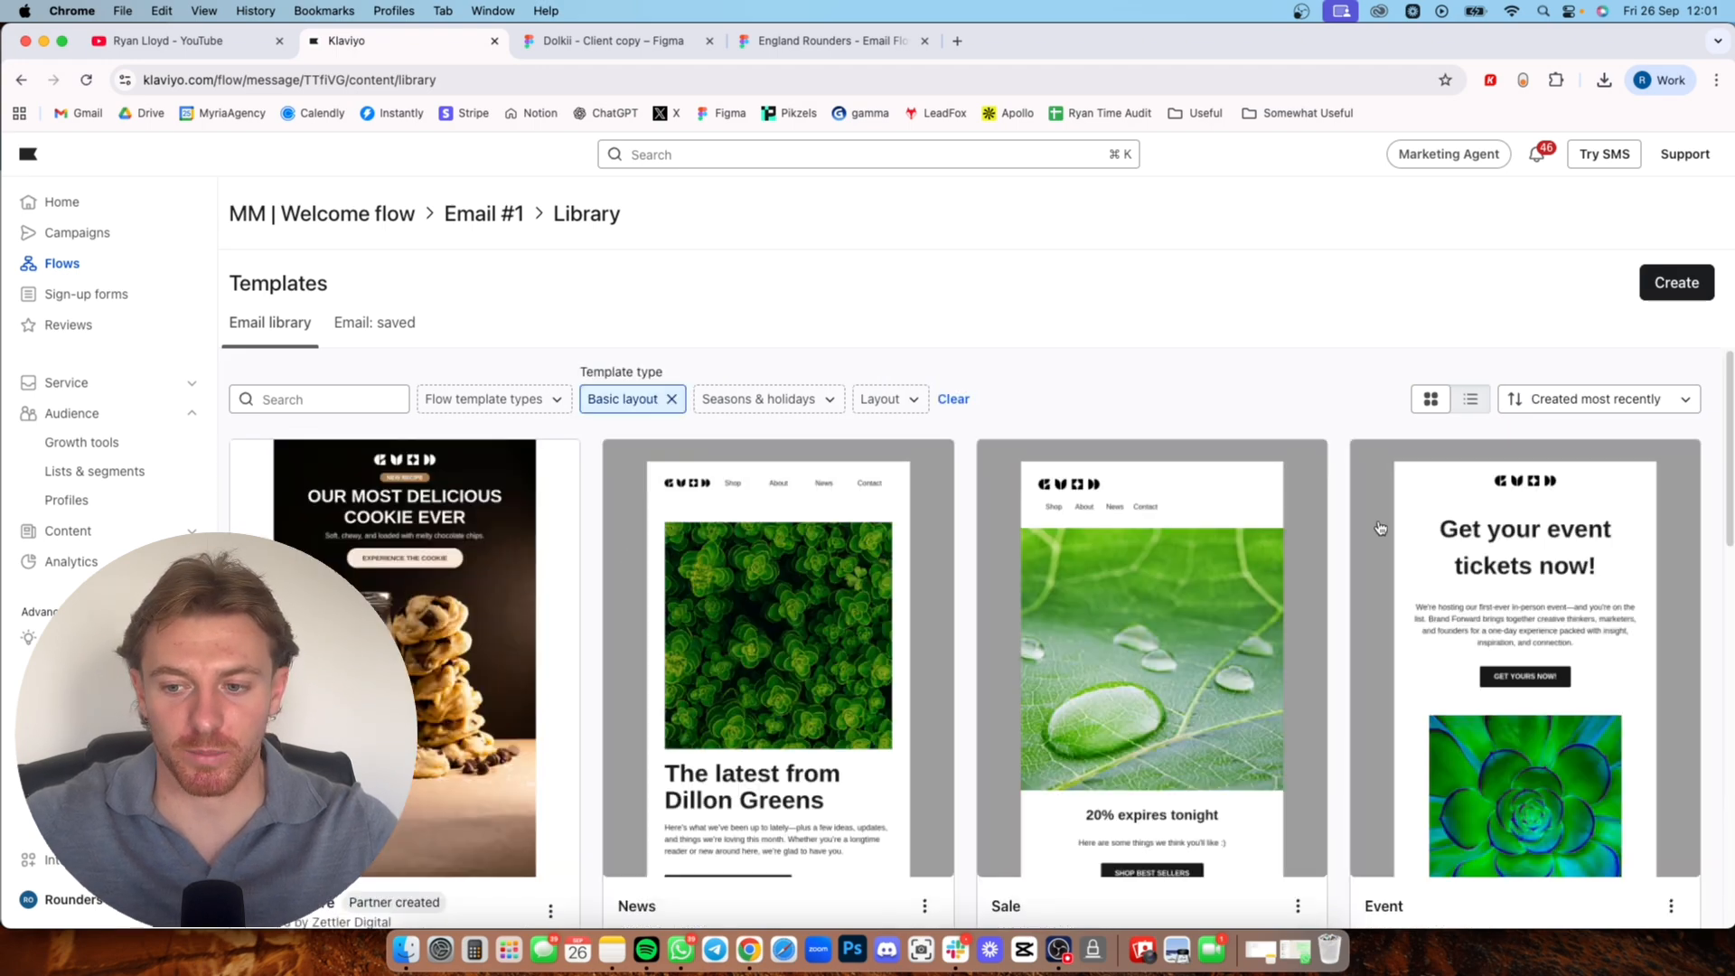
{"action": "scroll", "coordinate": [1380, 529], "scroll_direction": "down", "scroll_amount": 1}
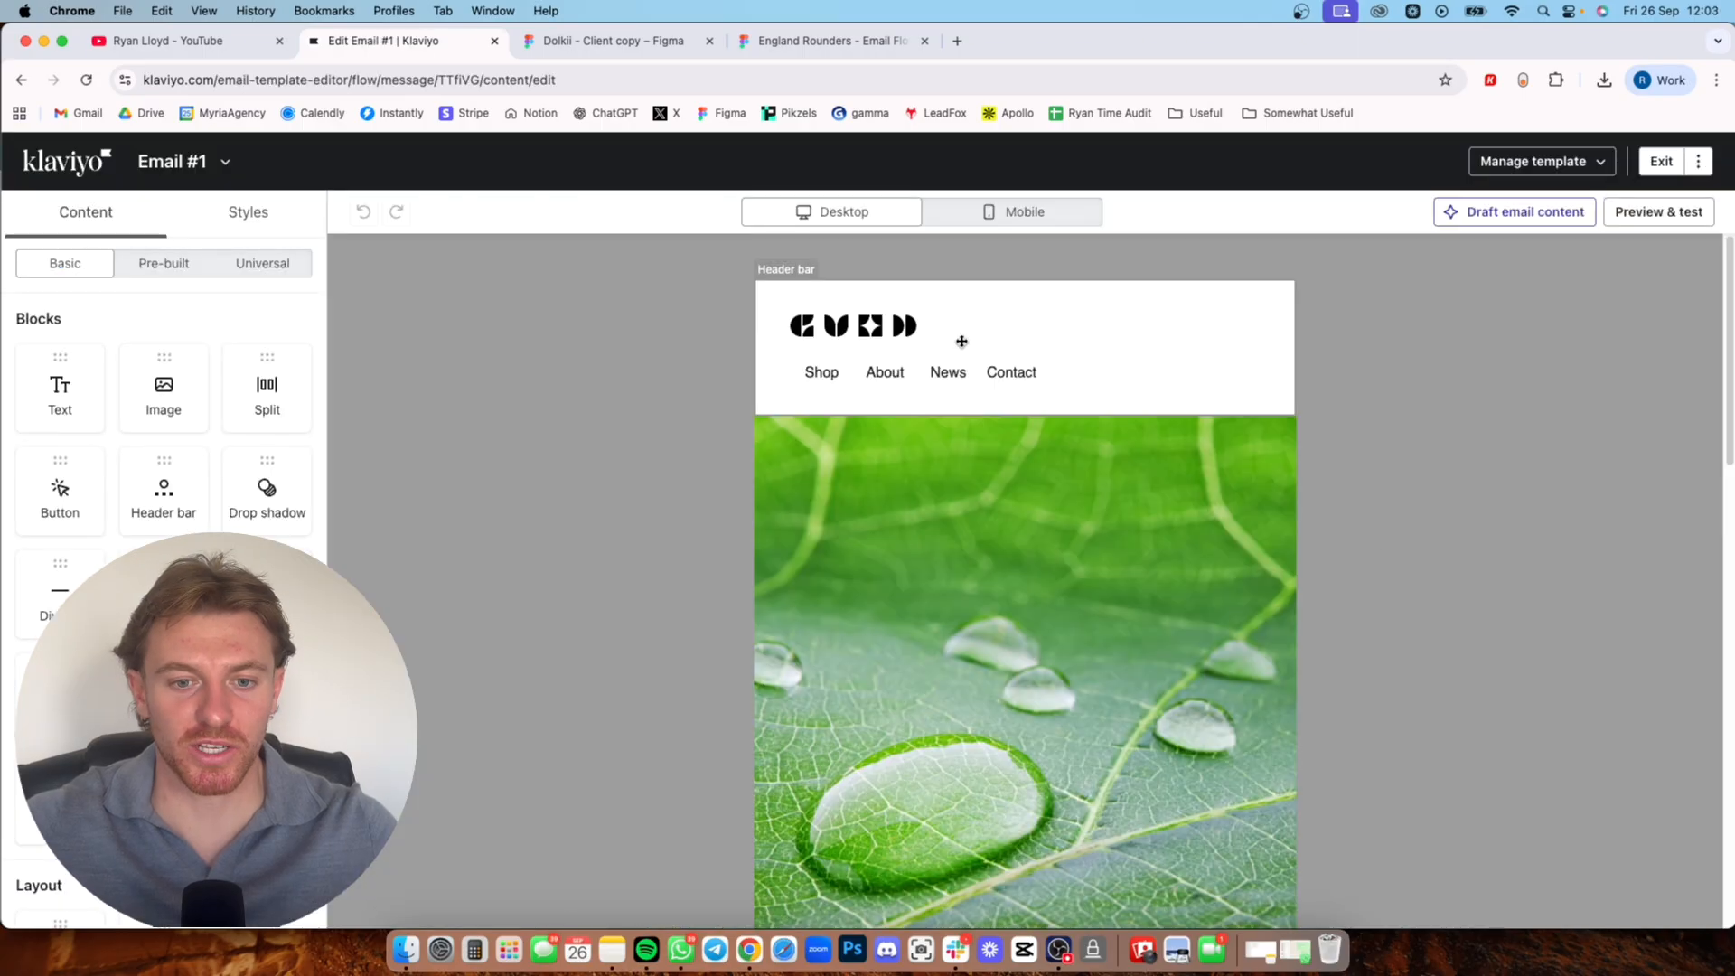
- Delete every section above the black footer, including the header, the leaf hero image and both product rows
{"action": "left_click", "coordinate": [960, 343]}
{"action": "left_click", "coordinate": [551, 378]}
{"action": "left_click", "coordinate": [349, 401]}
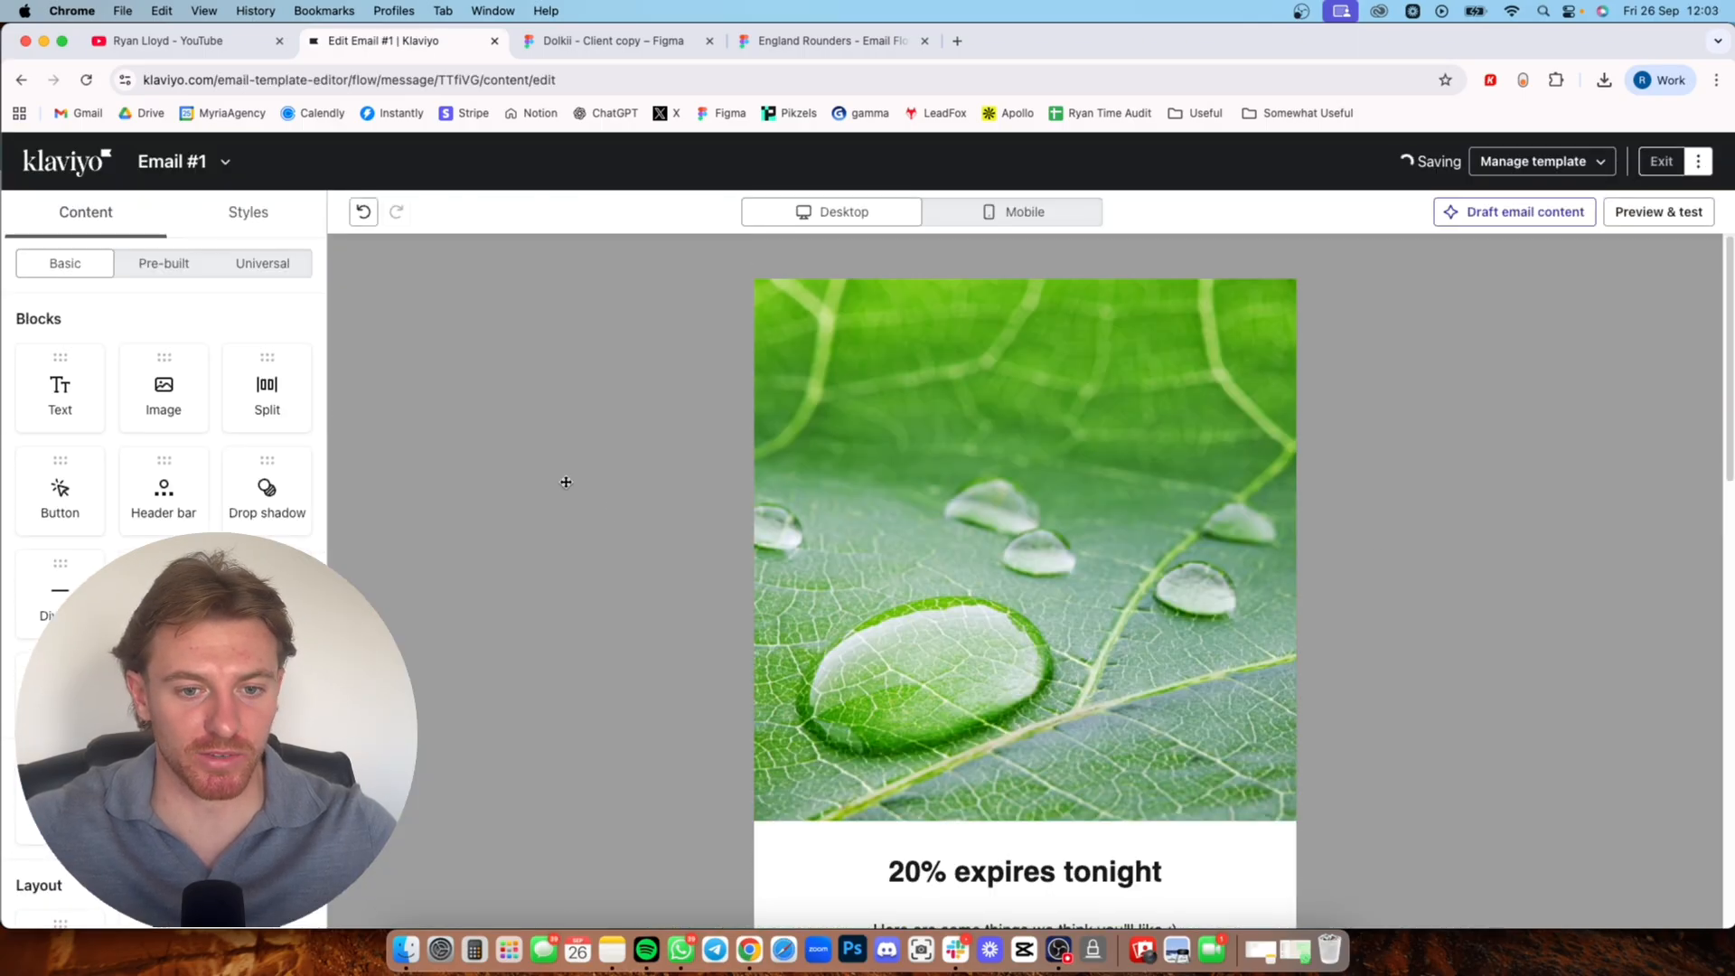
{"action": "left_click", "coordinate": [519, 503]}
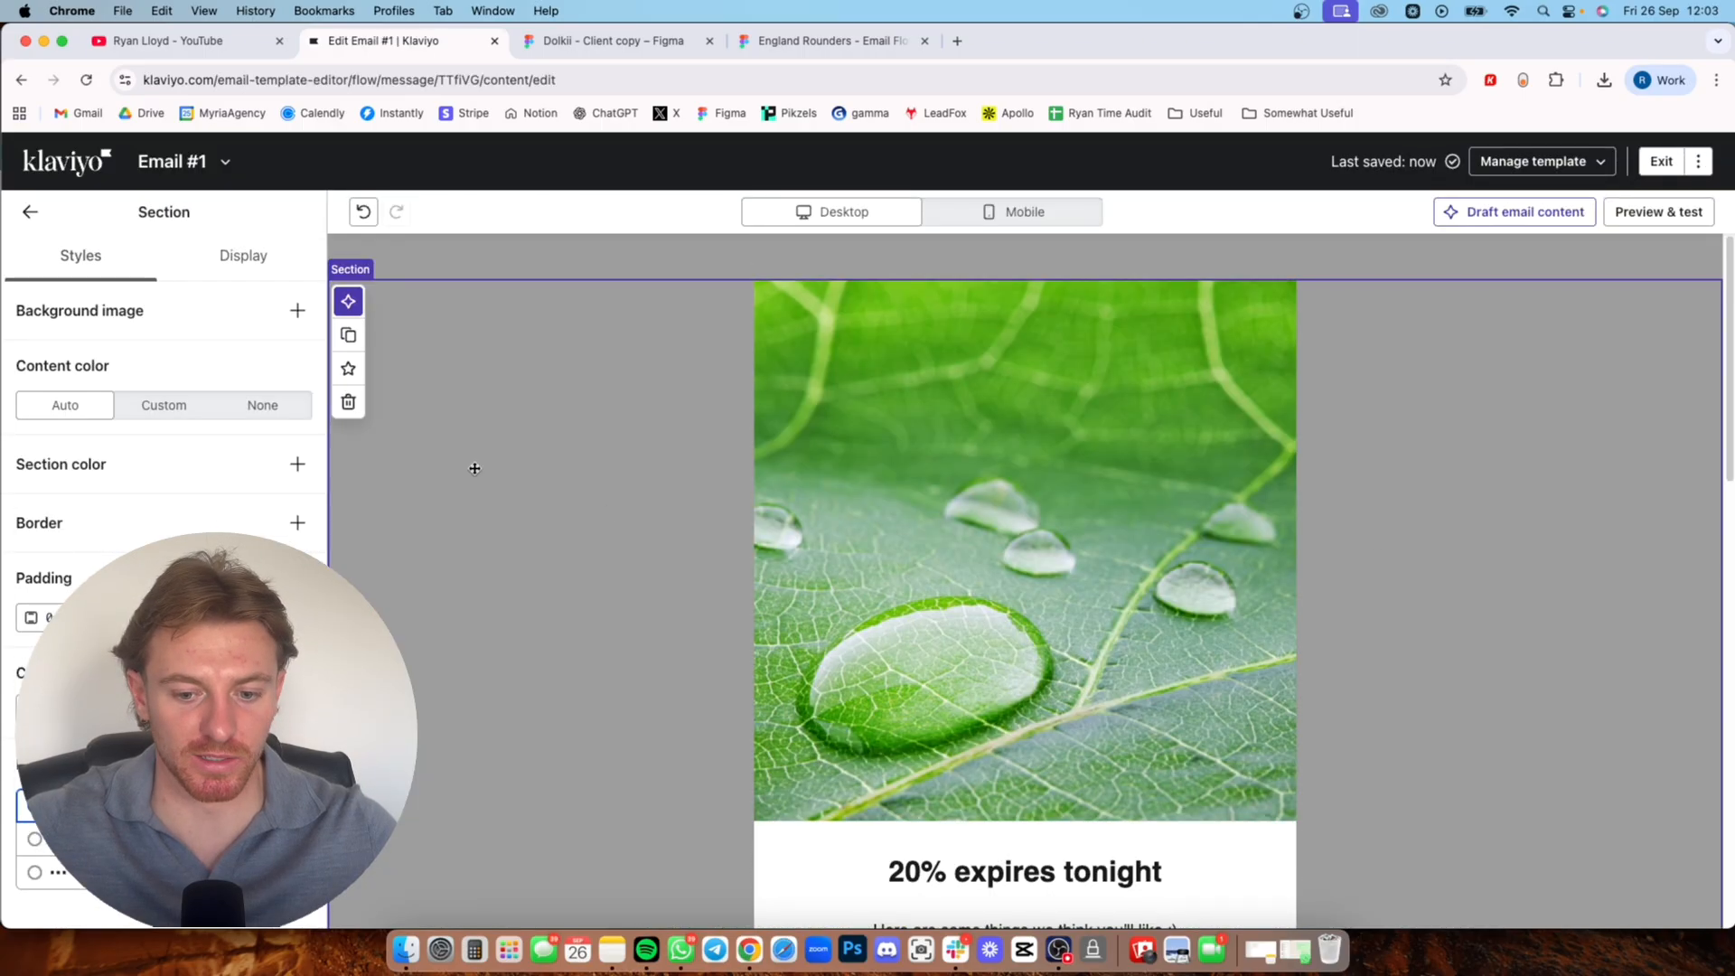
{"action": "left_click", "coordinate": [349, 401]}
{"action": "scroll", "coordinate": [614, 524], "scroll_direction": "down", "scroll_amount": 1}
{"action": "left_click", "coordinate": [639, 533]}
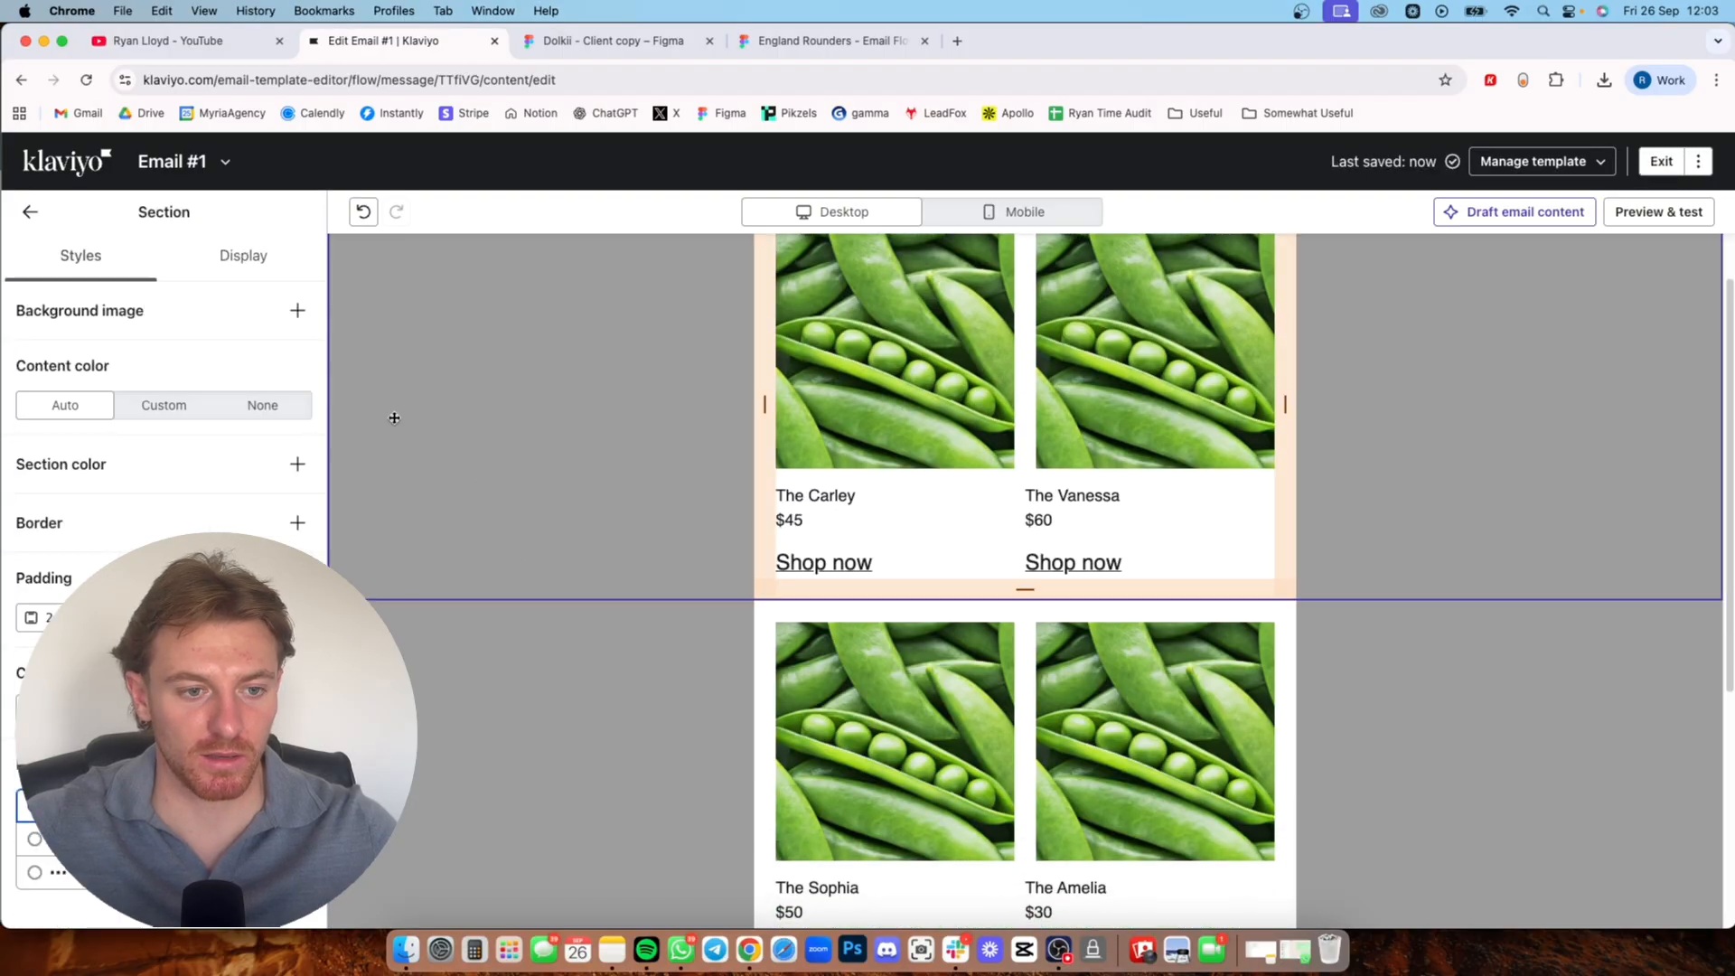
{"action": "left_click", "coordinate": [348, 401]}
{"action": "left_click", "coordinate": [468, 484]}
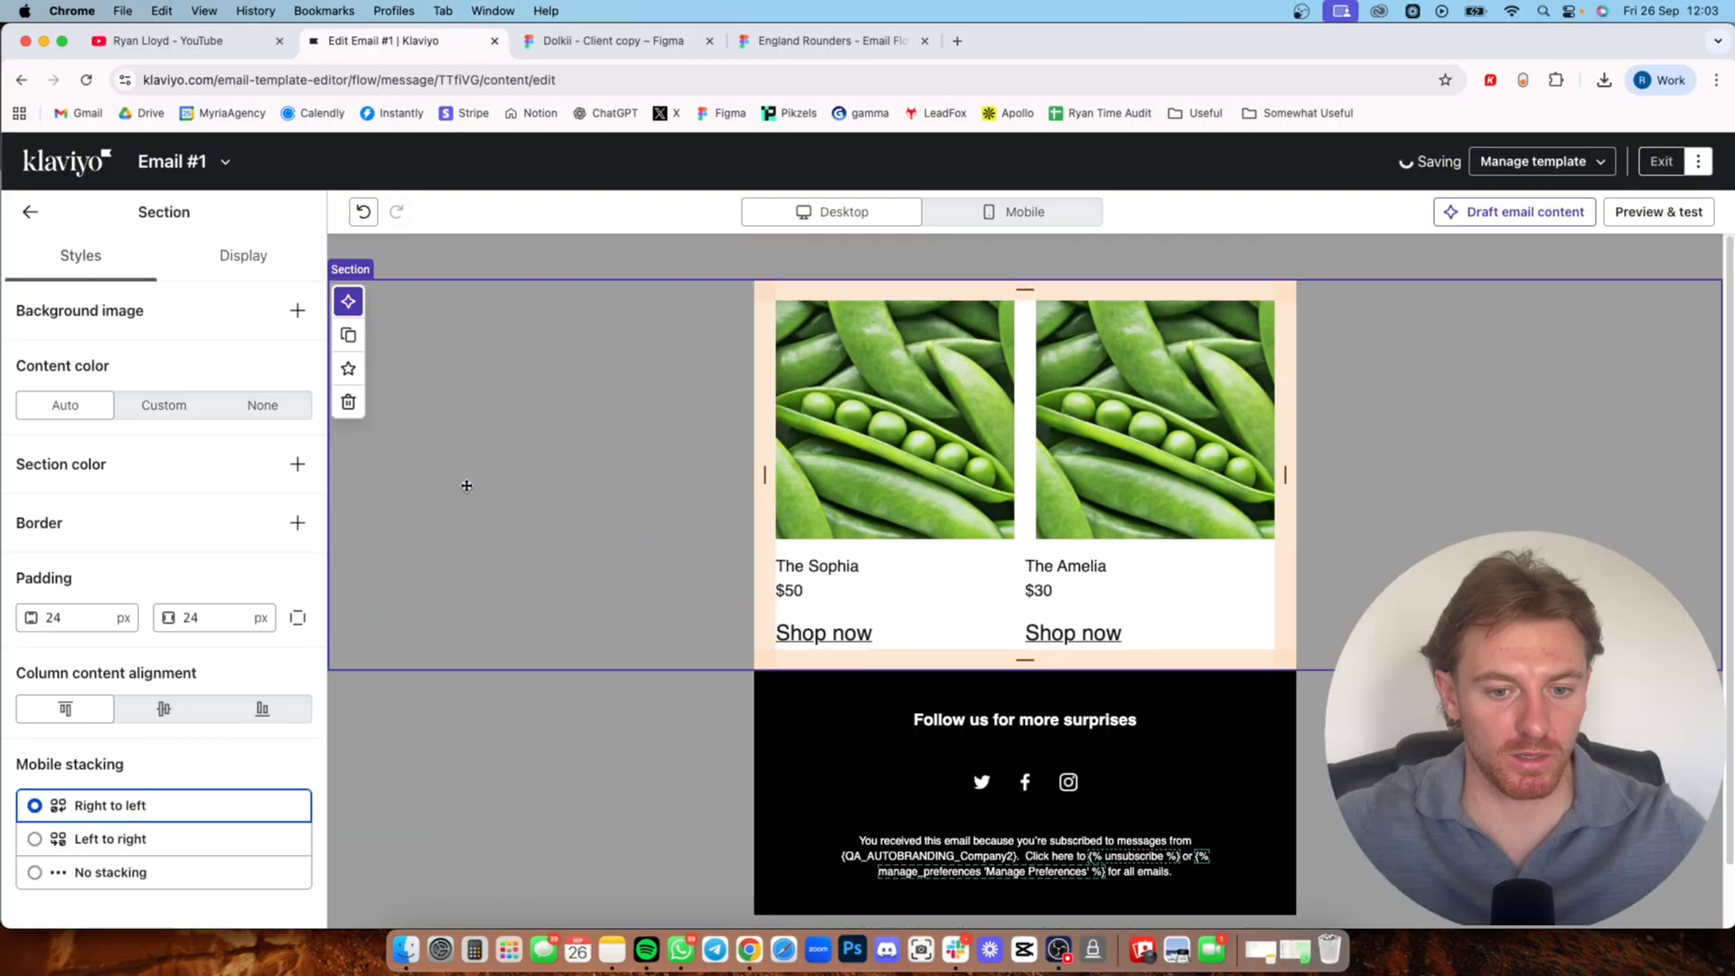
{"action": "left_click", "coordinate": [348, 403]}
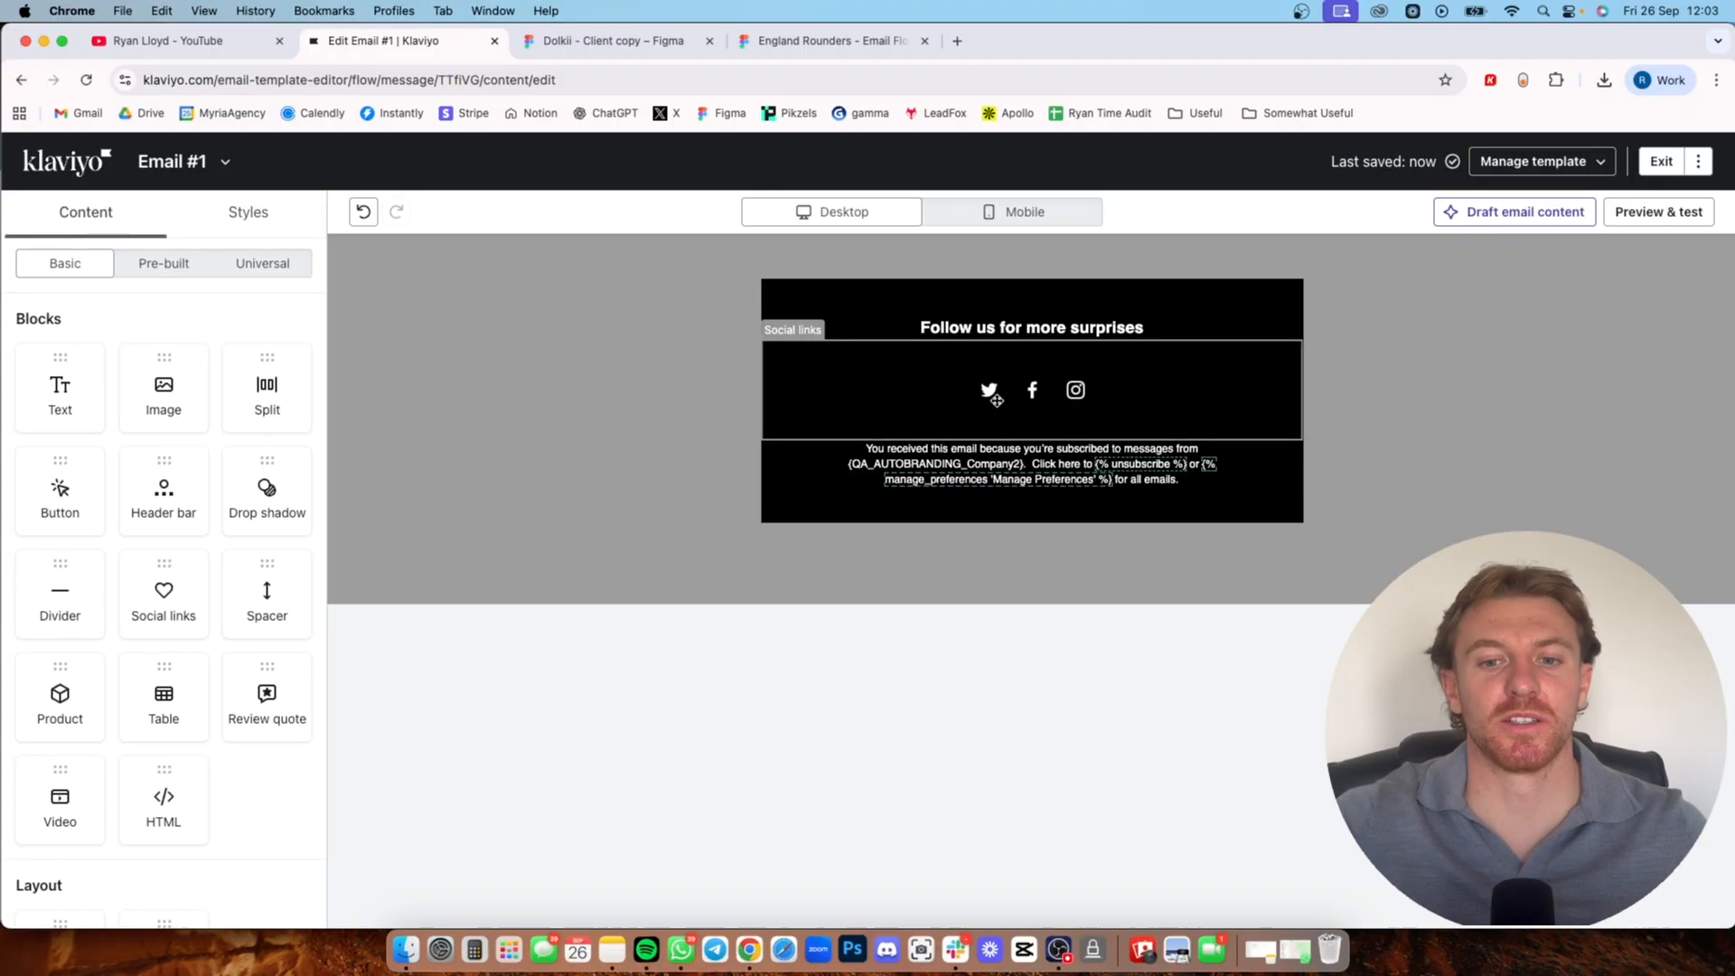
- Delete the "Follow us for more surprises" text block from the footer
{"action": "left_click", "coordinate": [982, 329]}
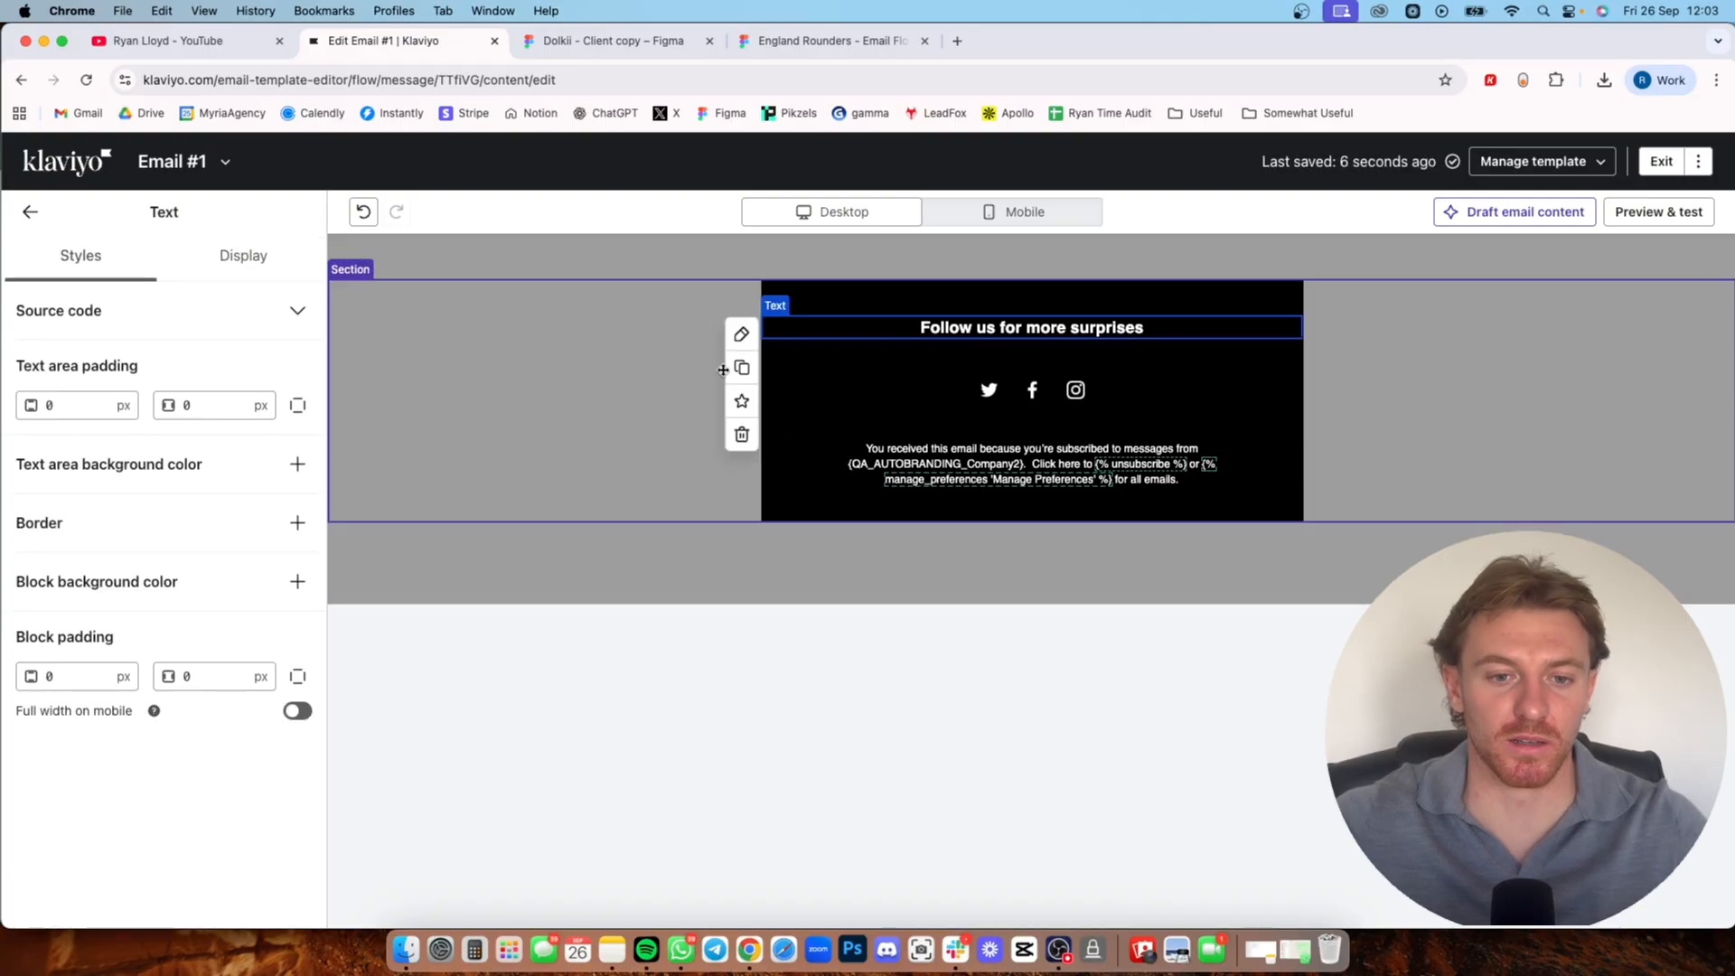
{"action": "left_click", "coordinate": [742, 433]}
{"action": "left_click", "coordinate": [806, 299]}
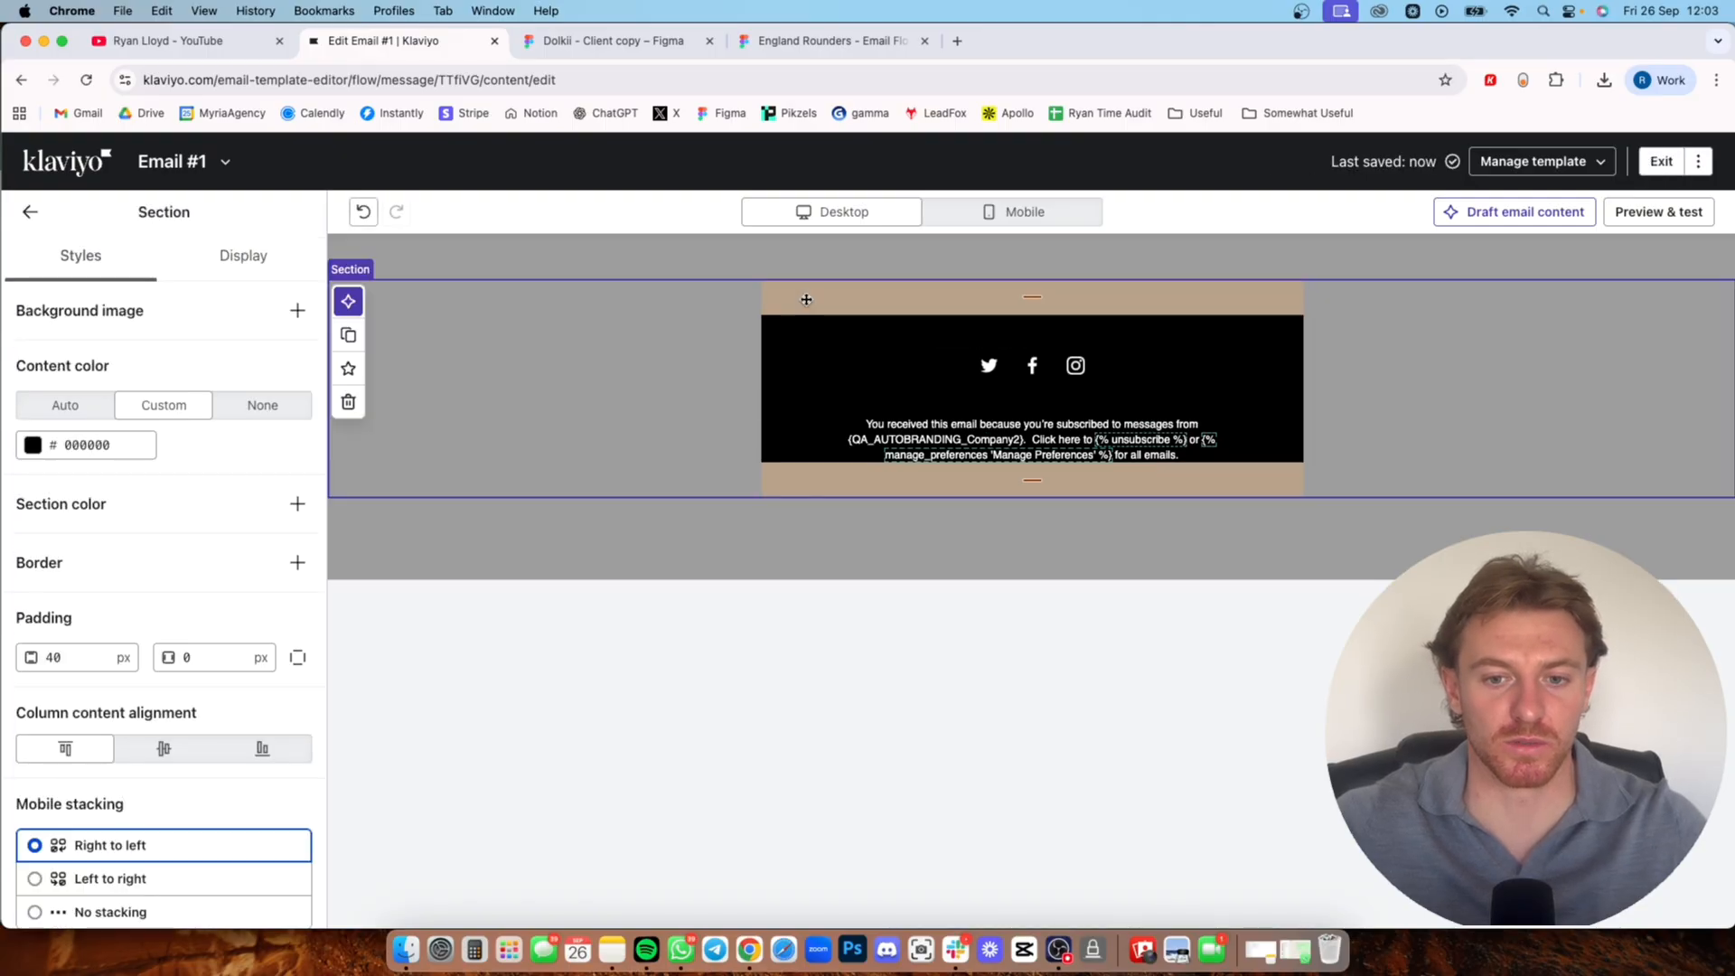
{"action": "left_click", "coordinate": [849, 638]}
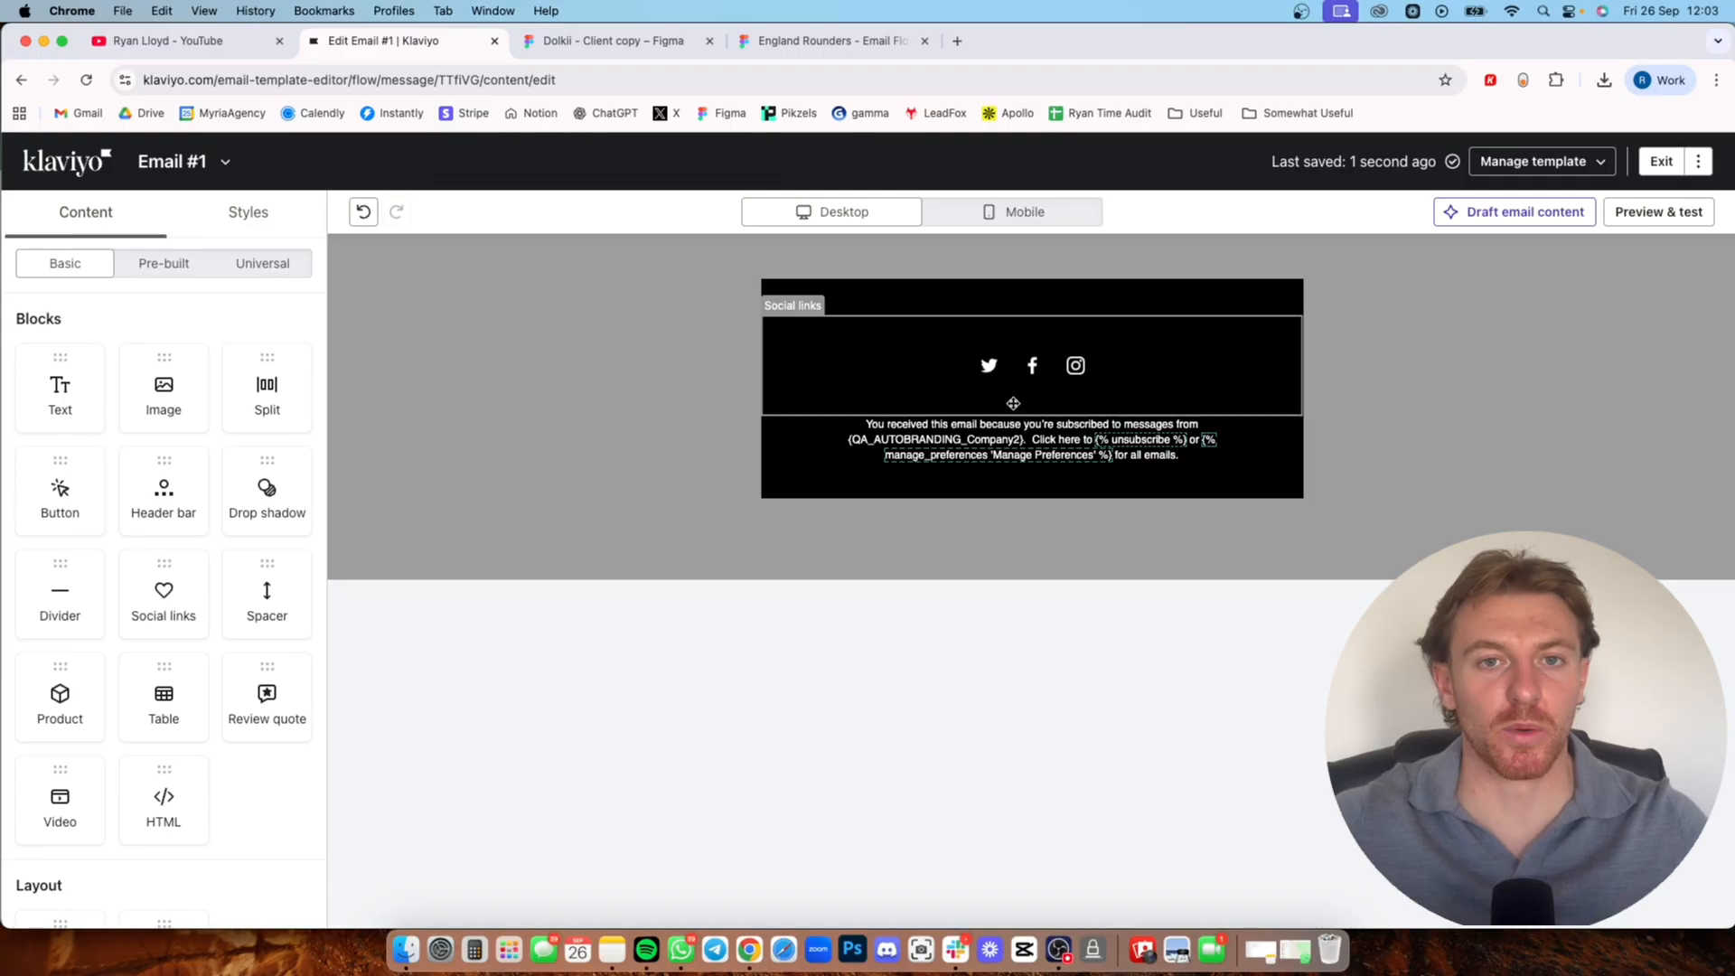
- Examine the Twitter entry's link settings in the footer's social links block
{"action": "left_click", "coordinate": [963, 373]}
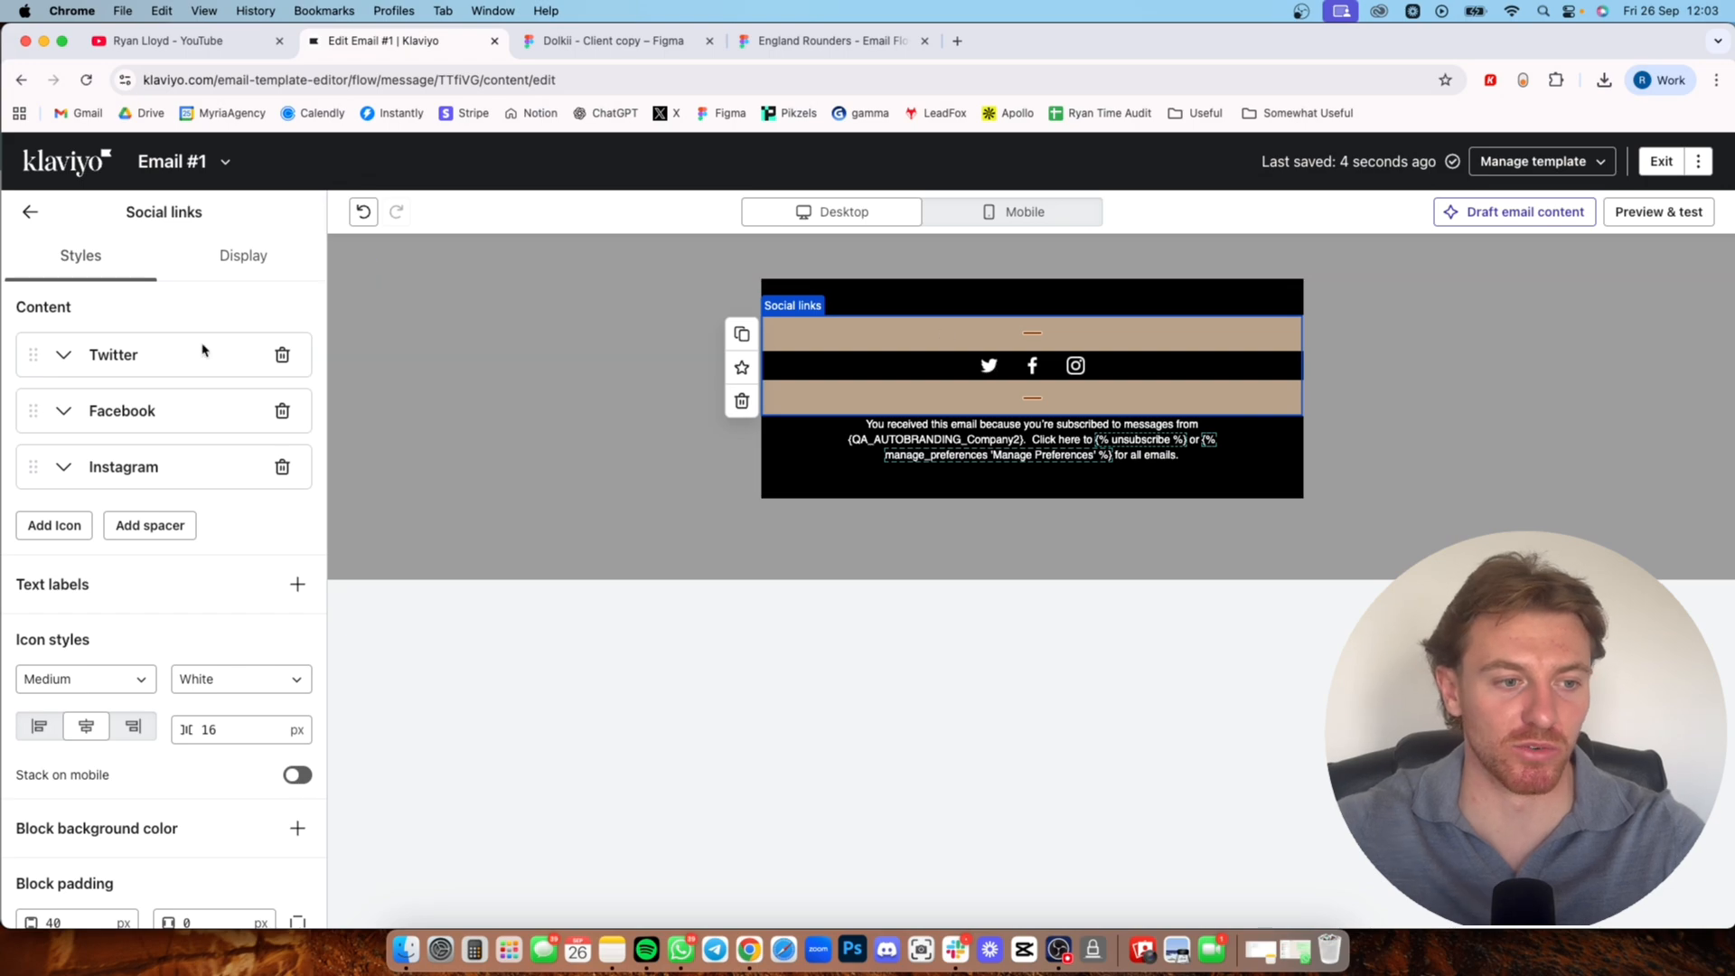
{"action": "left_click", "coordinate": [64, 355]}
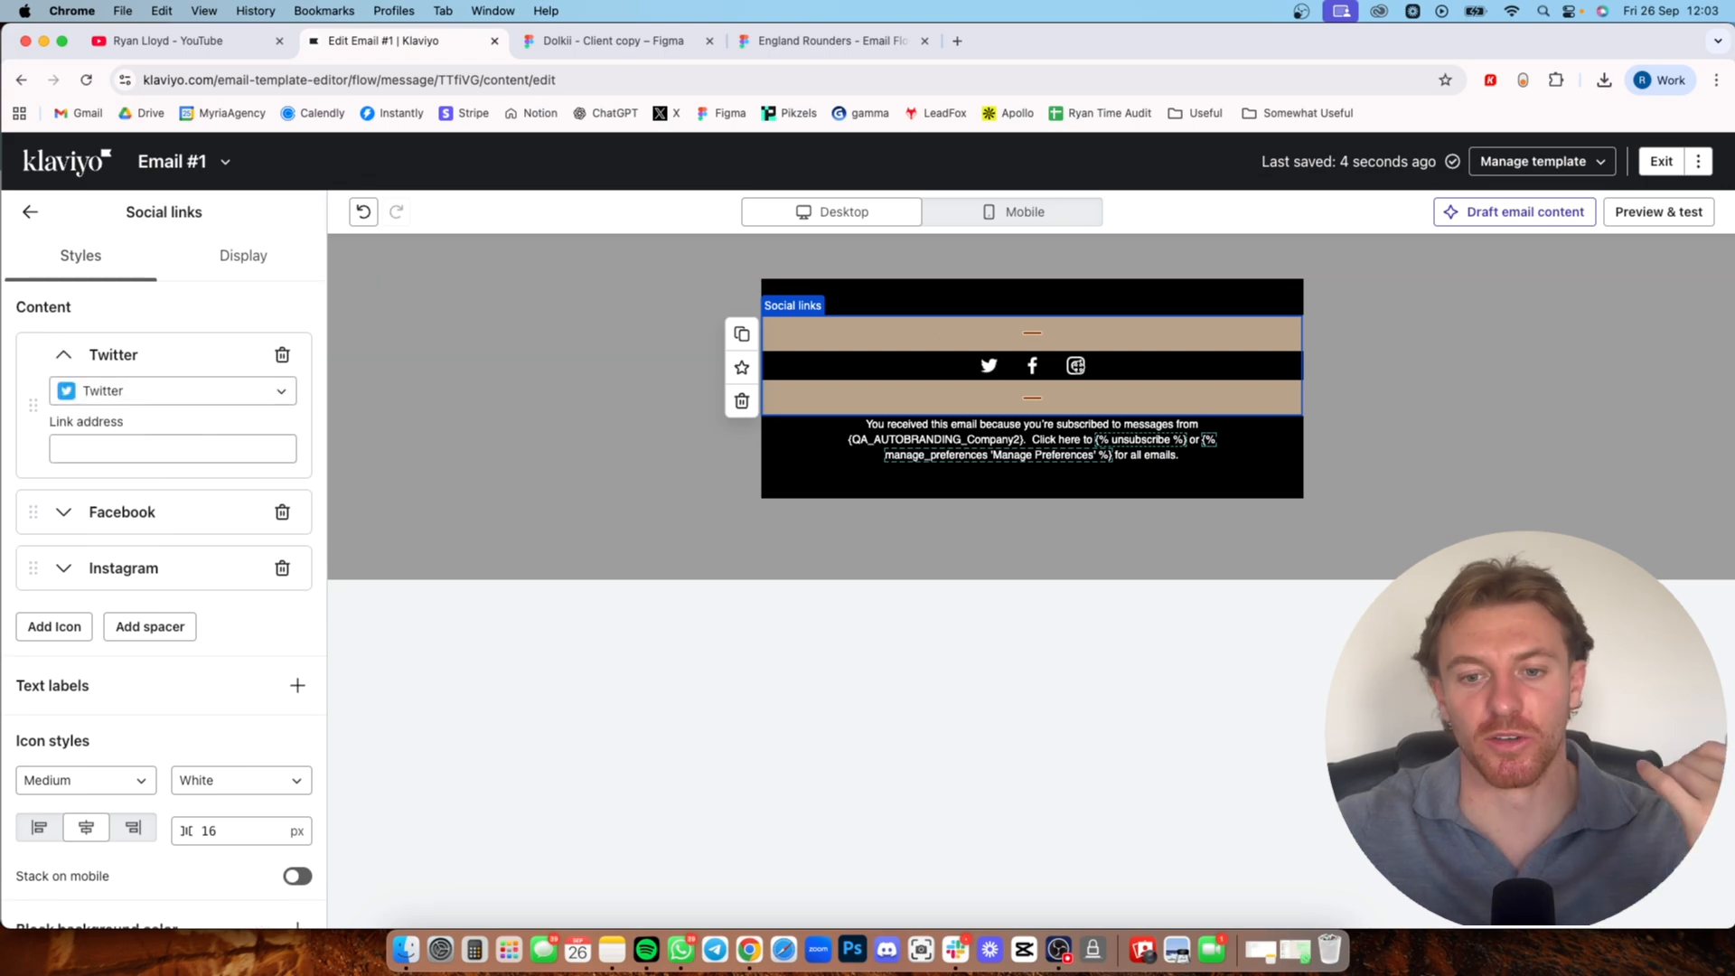
{"action": "left_click", "coordinate": [63, 354]}
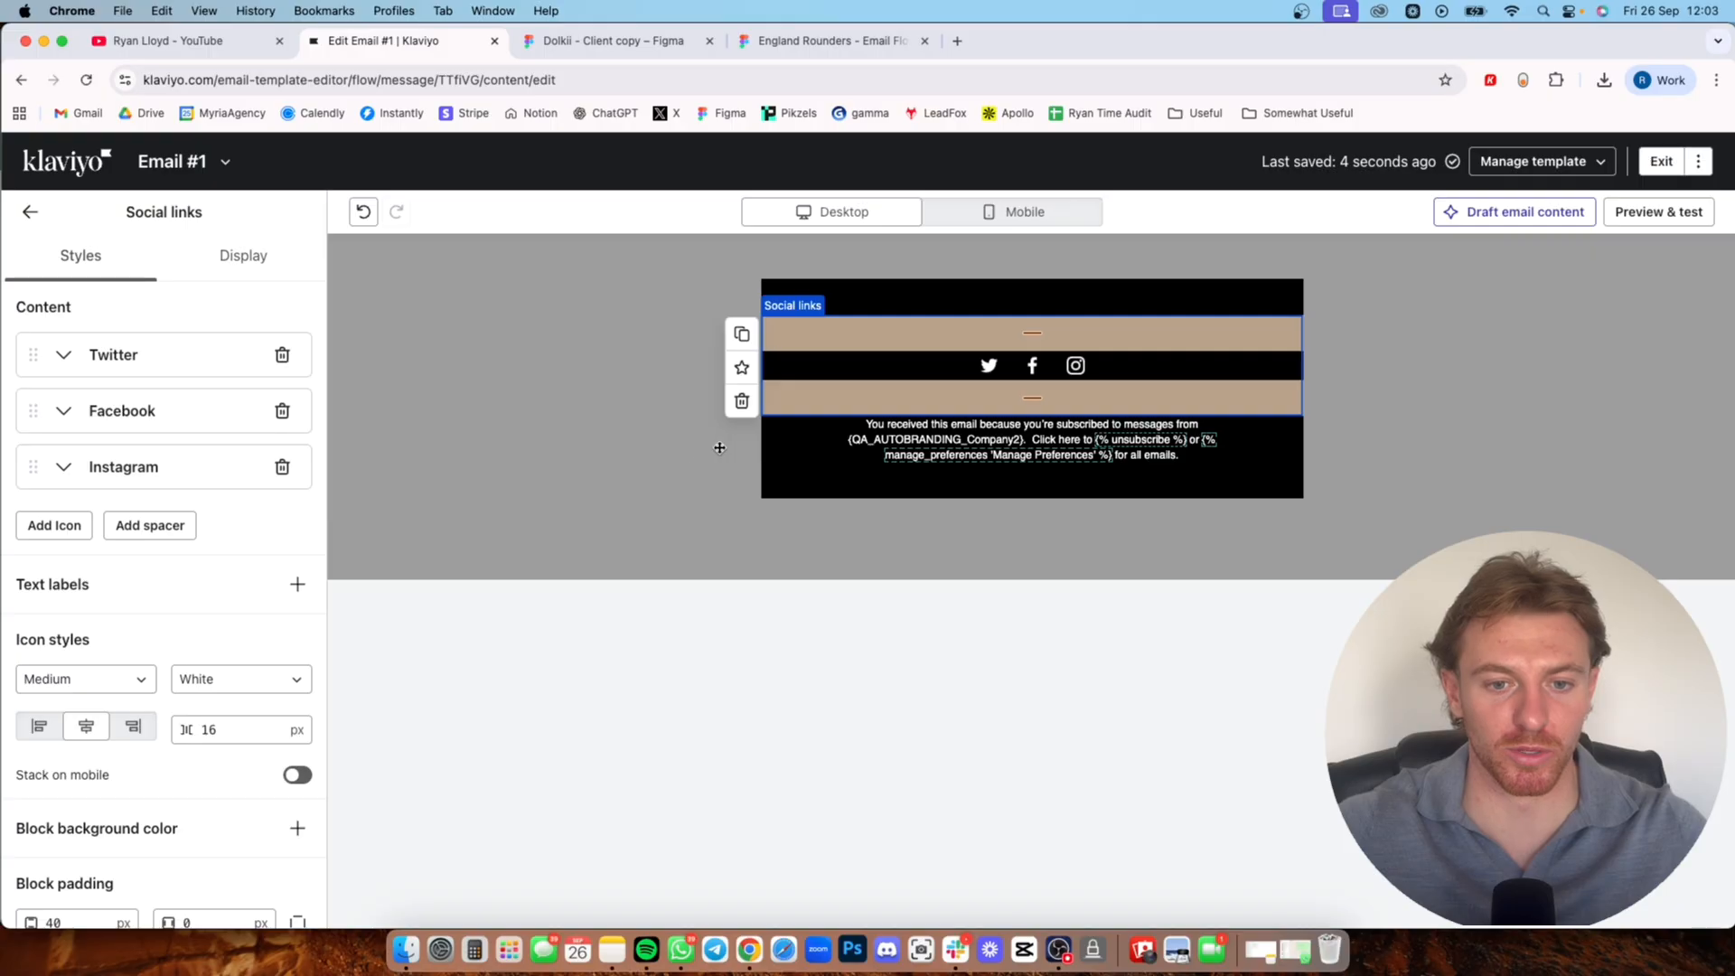
{"action": "left_click", "coordinate": [815, 693]}
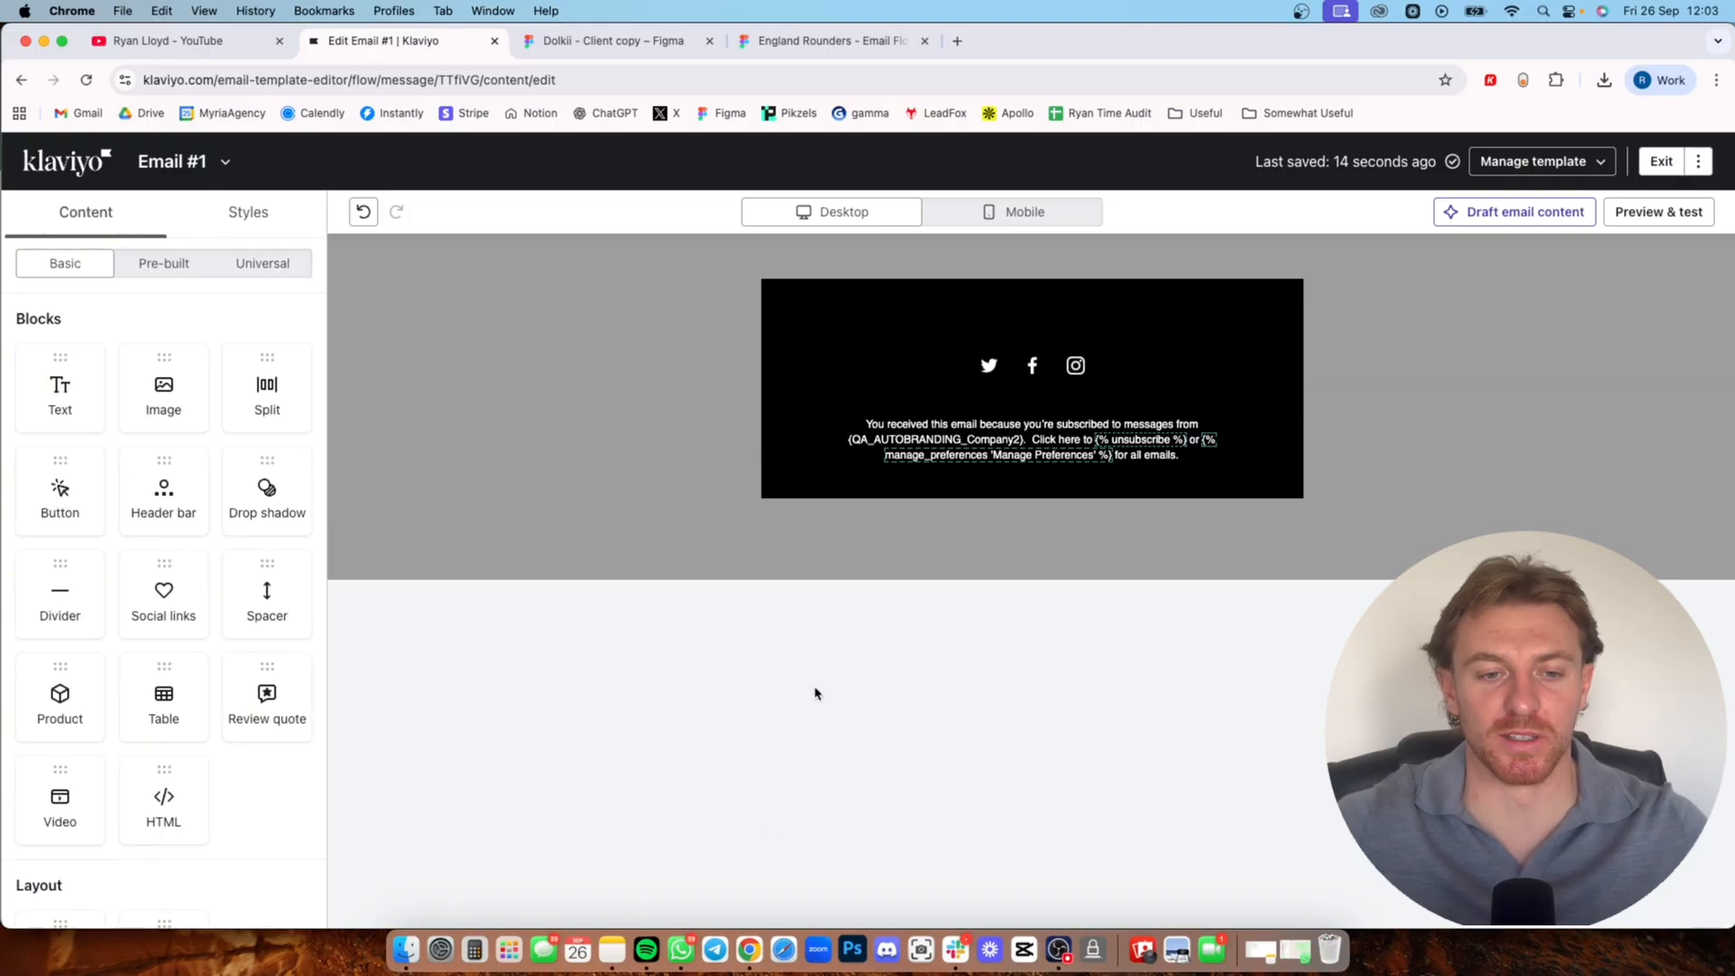
- Check the footer section's option for saving as universal content and view the saved universal sections
{"action": "left_click", "coordinate": [654, 384]}
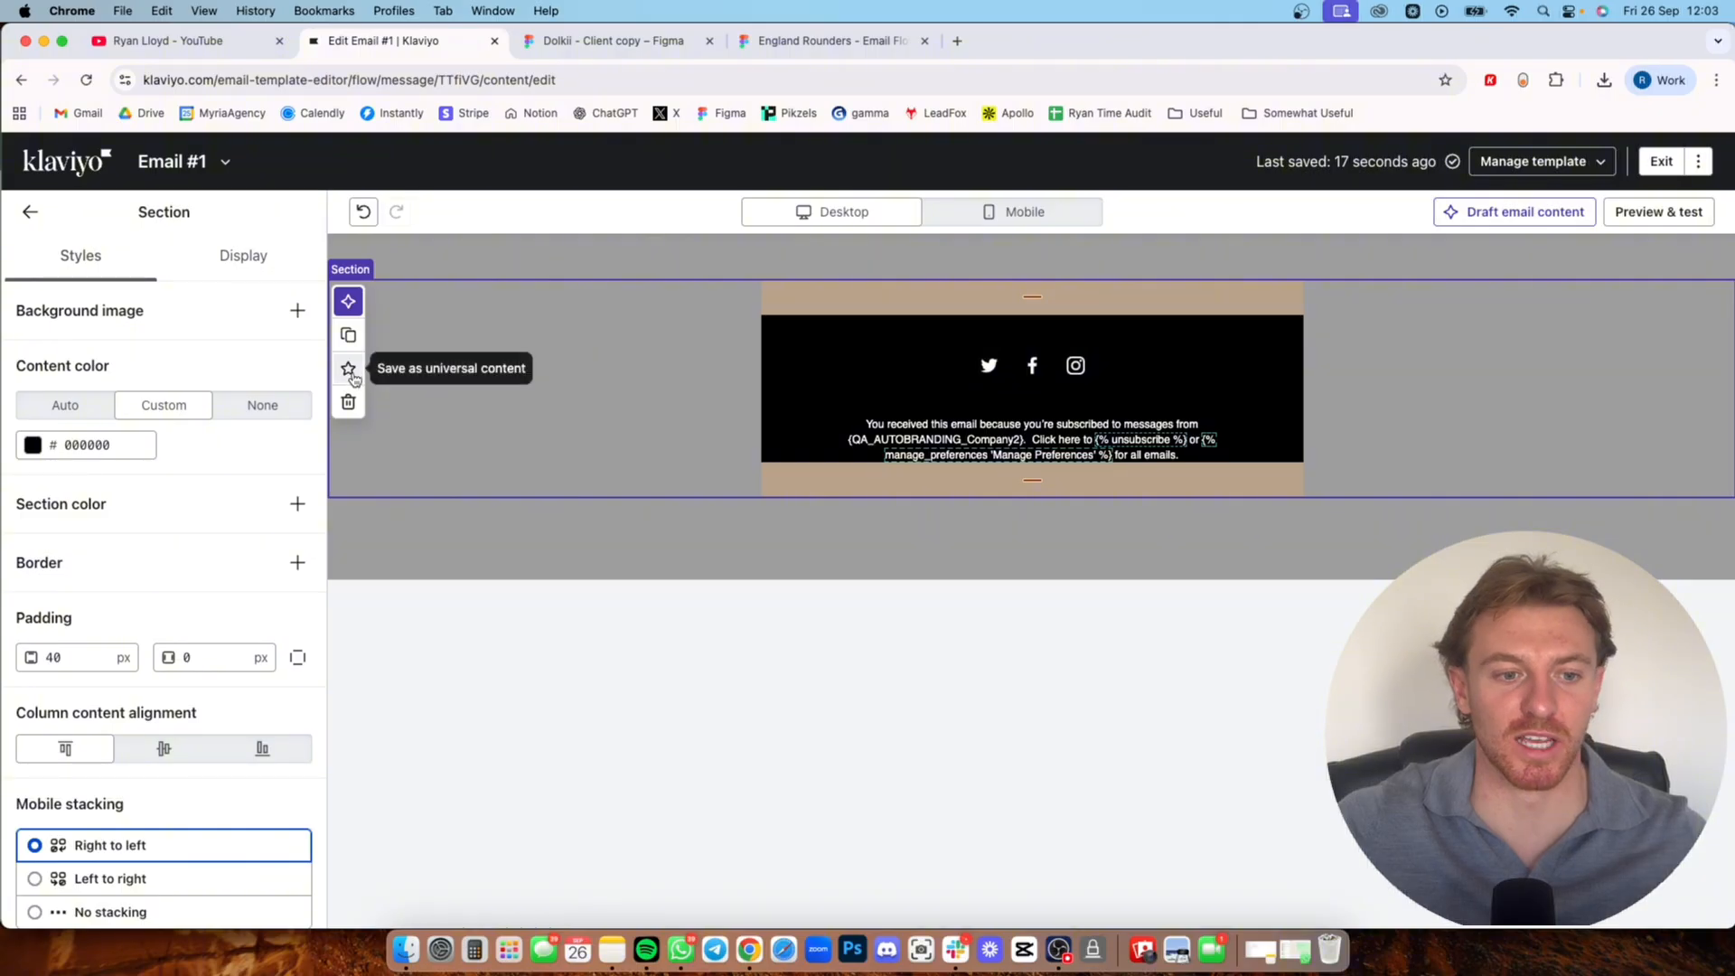
{"action": "left_click", "coordinate": [621, 564]}
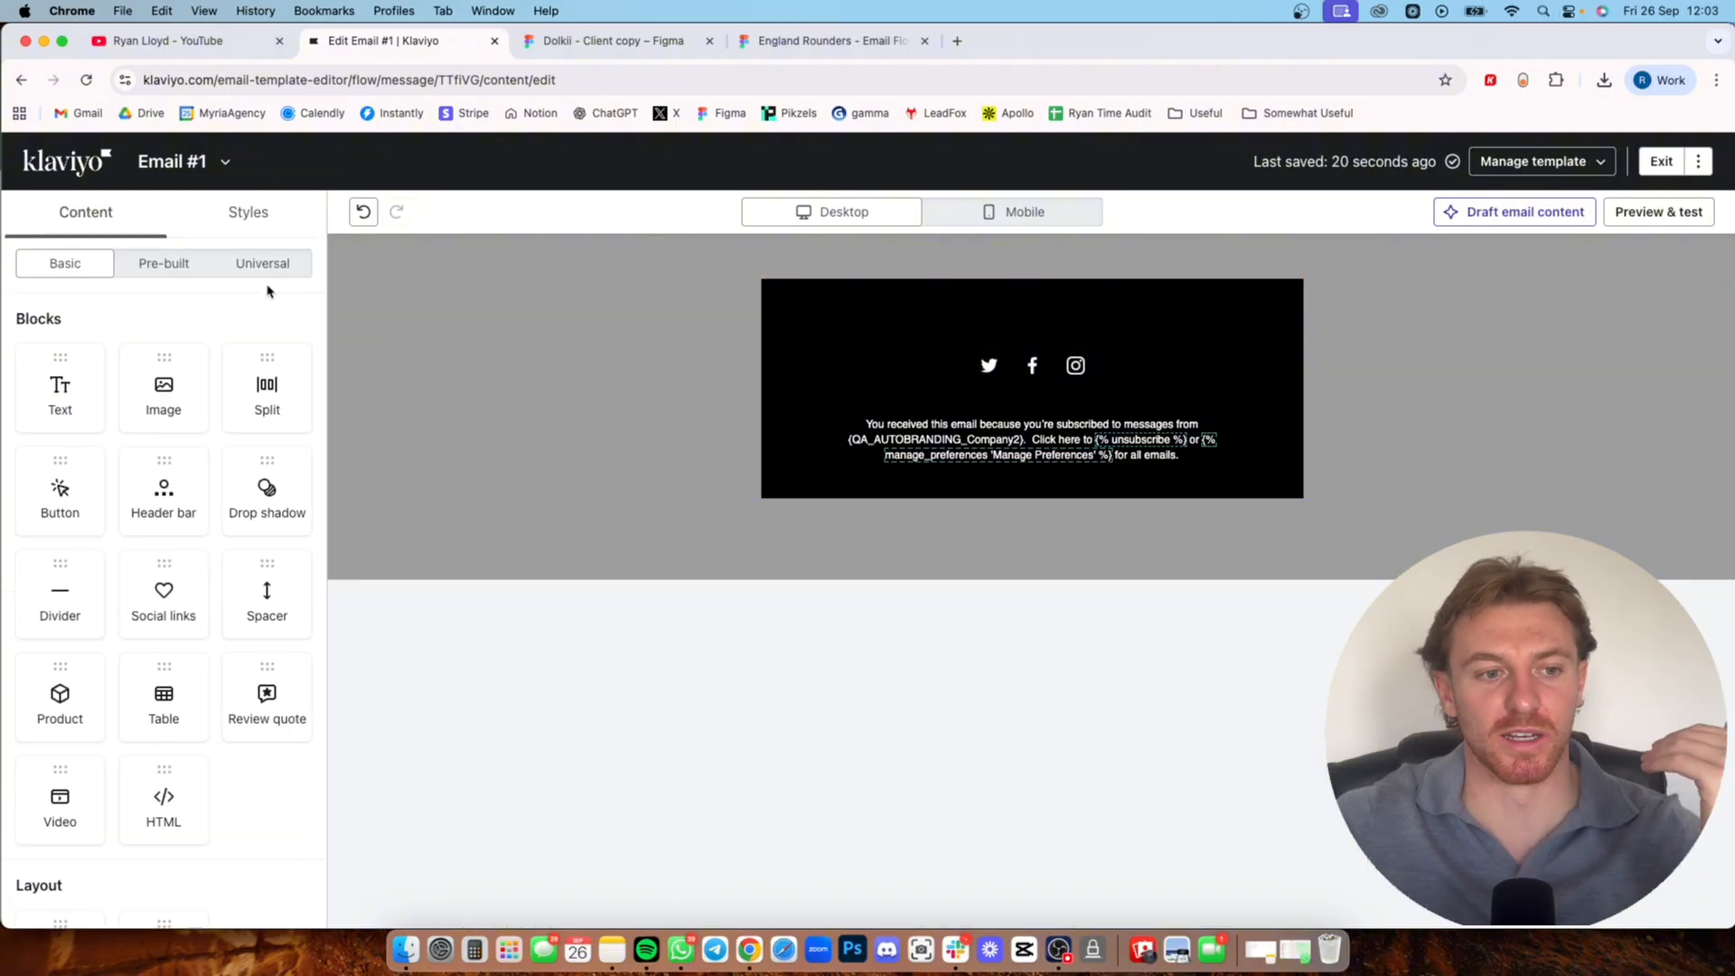
{"action": "left_click", "coordinate": [262, 268]}
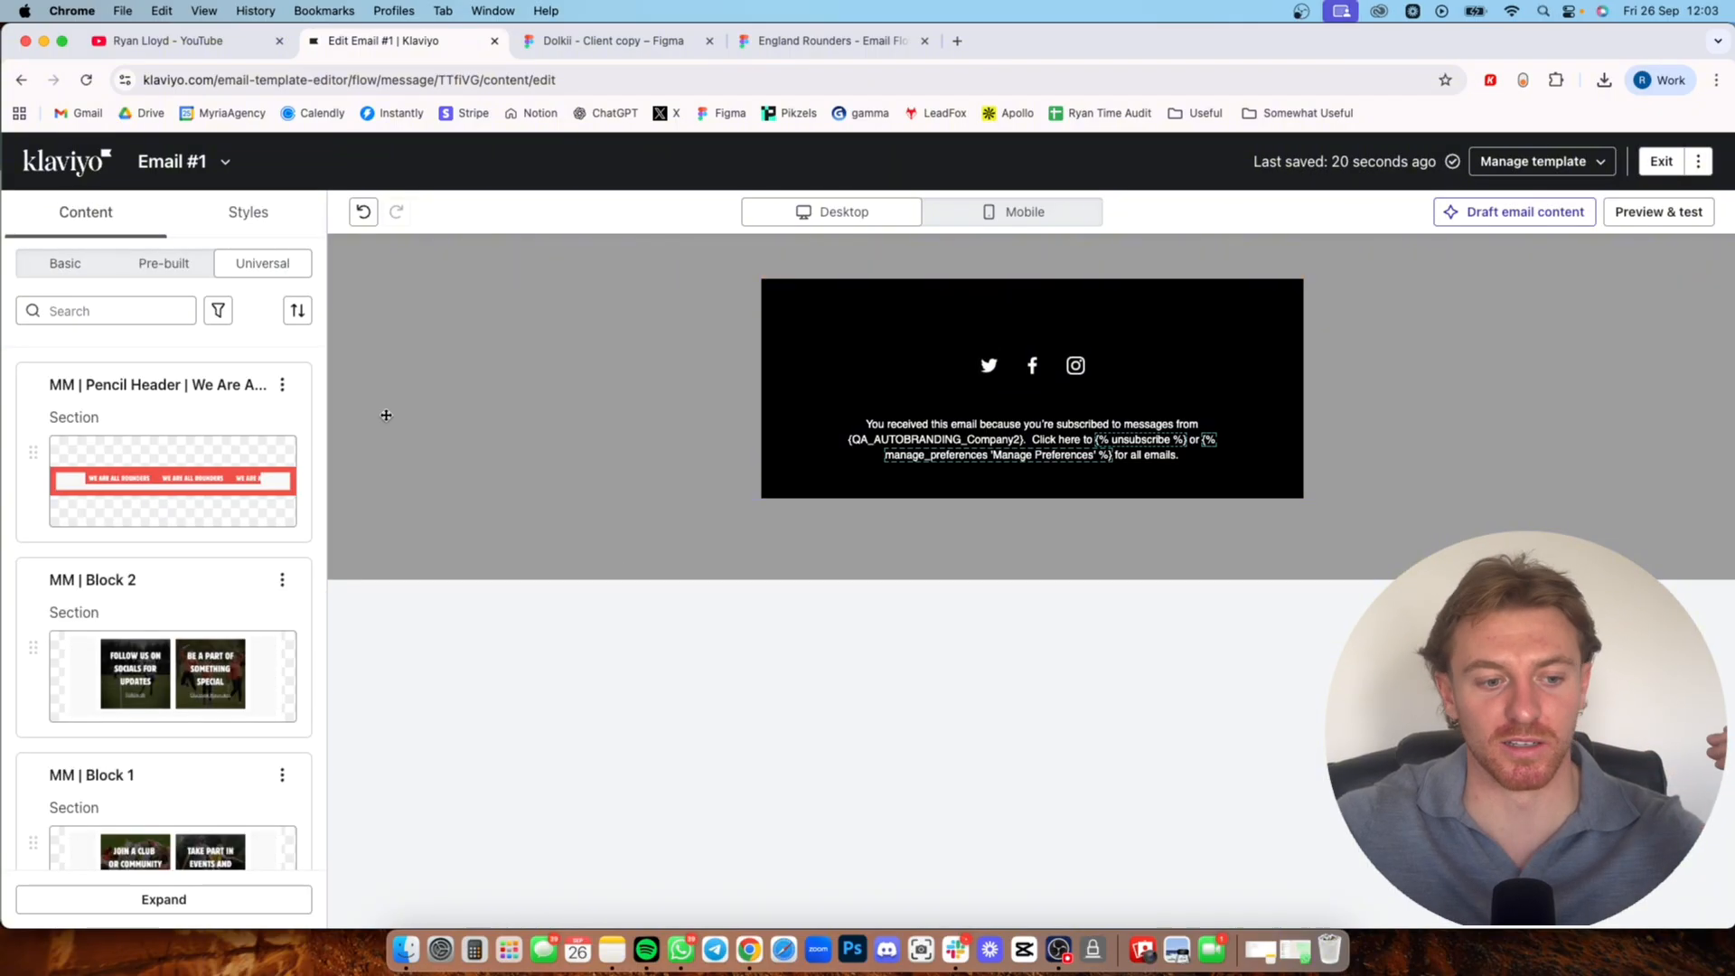
{"action": "left_click", "coordinate": [68, 266]}
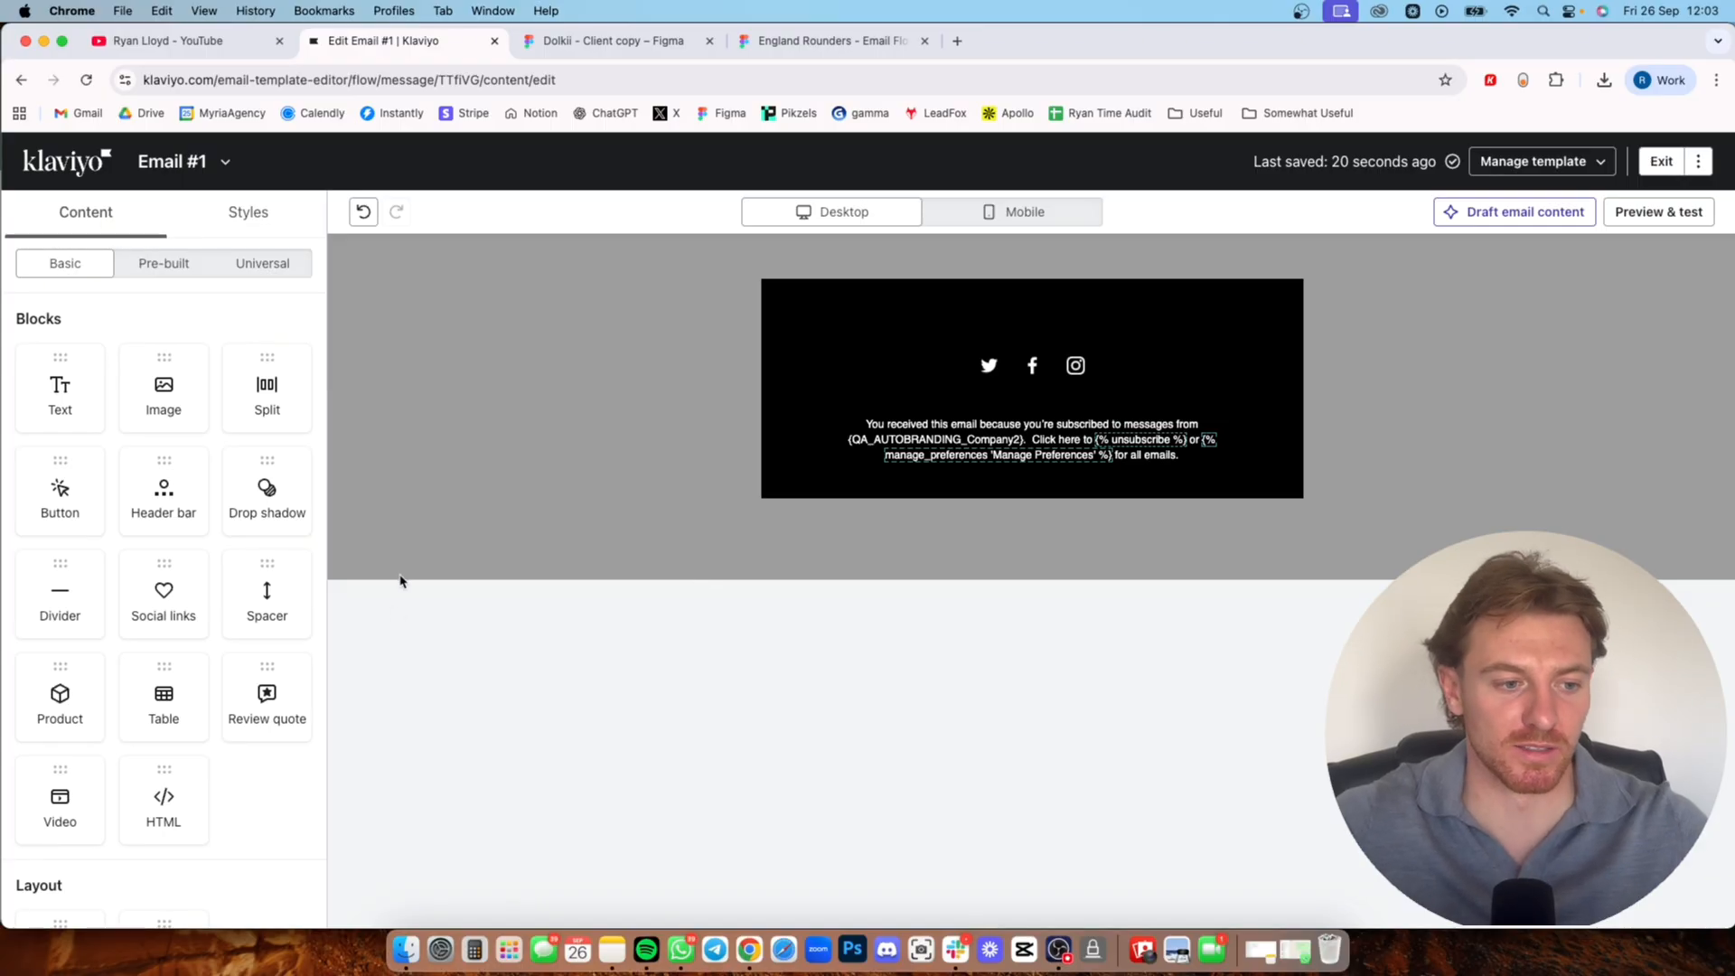
- Add an image block above the footer's social links and set the section's vertical padding to 0 px
{"action": "left_click_drag", "start_coordinate": [163, 384], "coordinate": [980, 340]}
{"action": "left_click", "coordinate": [923, 306]}
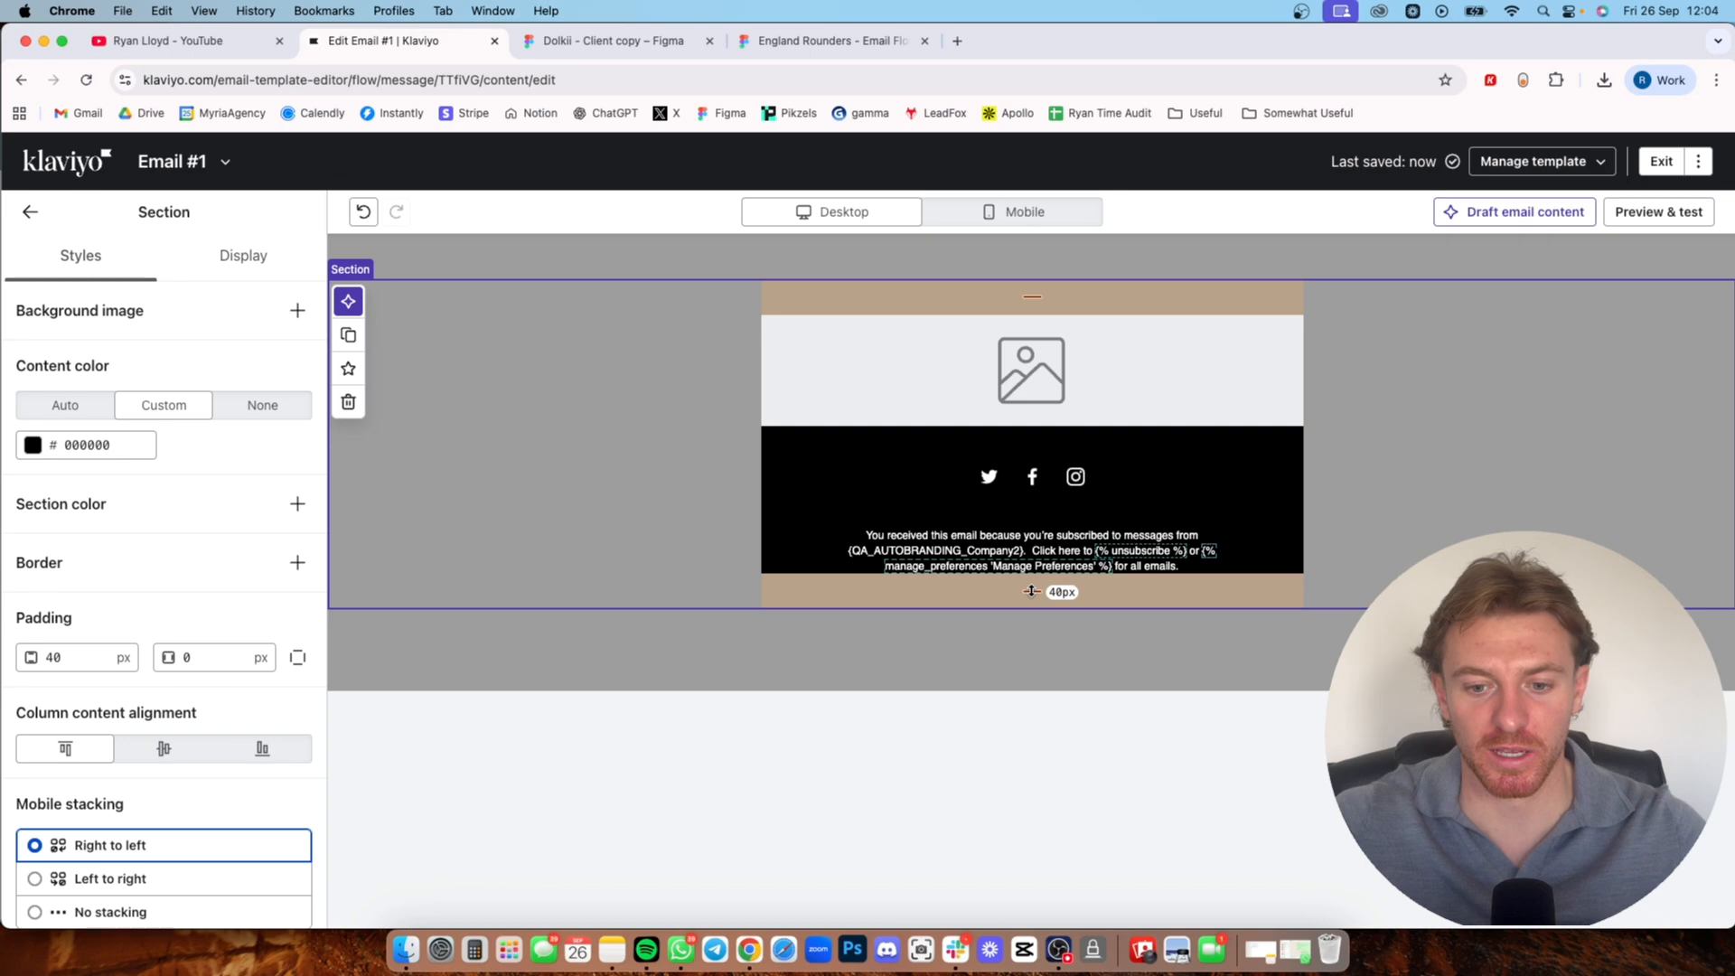
{"action": "left_click", "coordinate": [82, 657]}
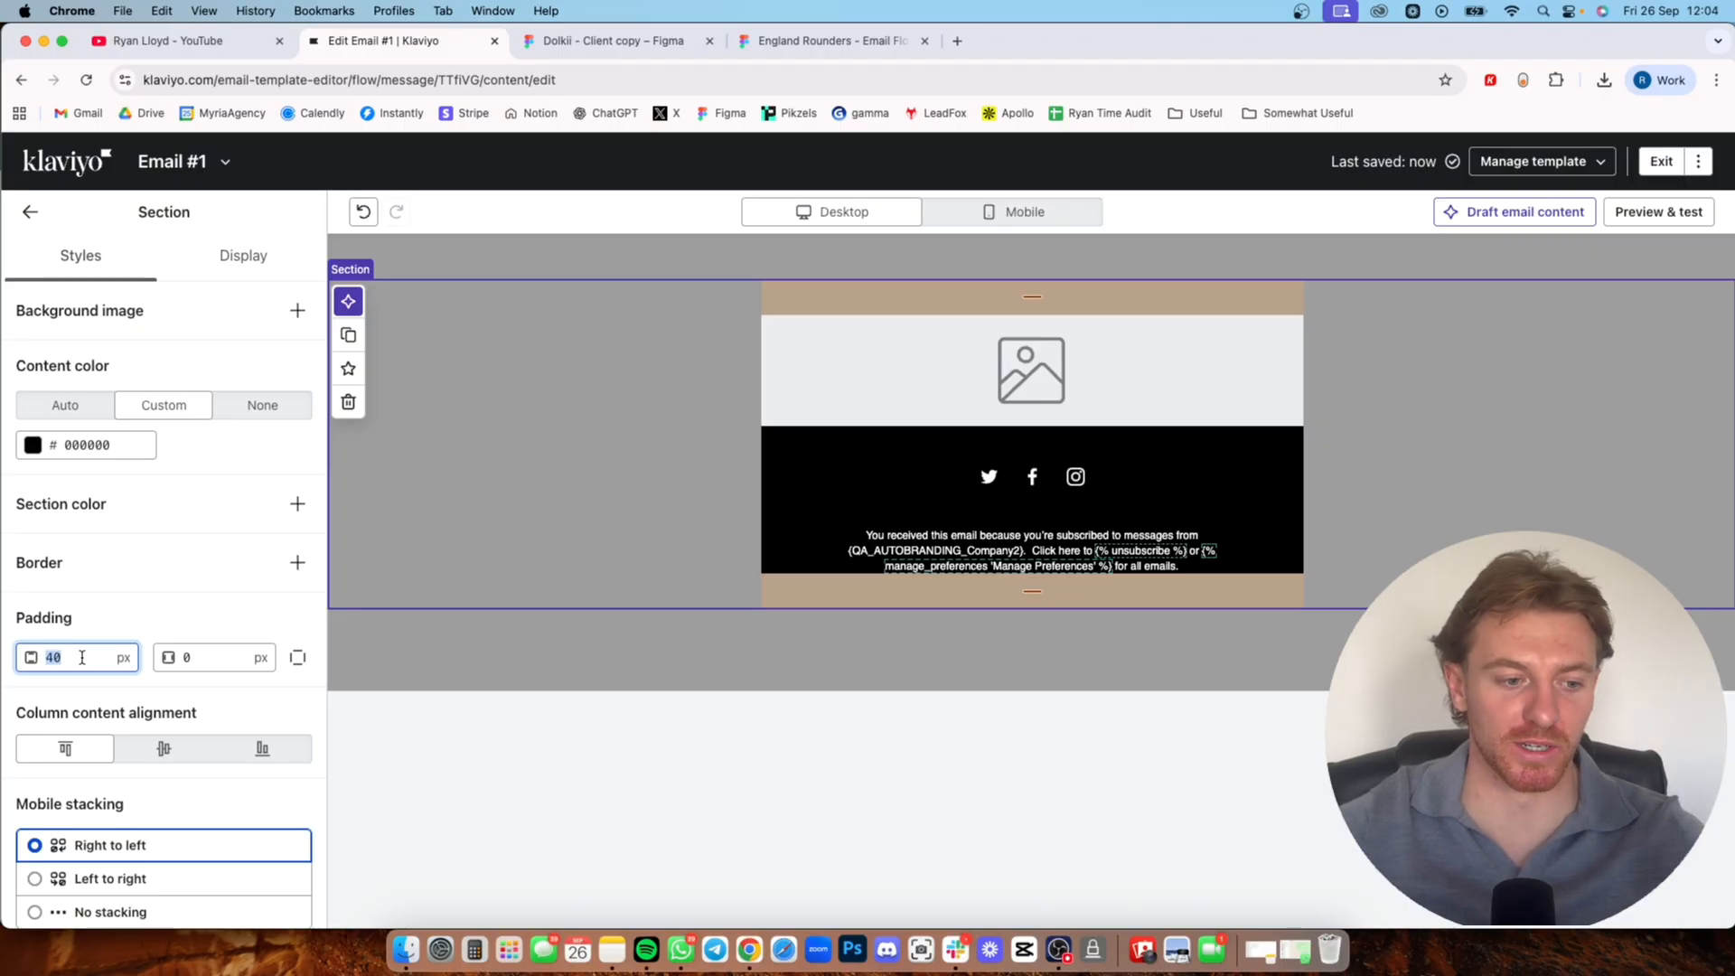
{"action": "type", "text": "0"}
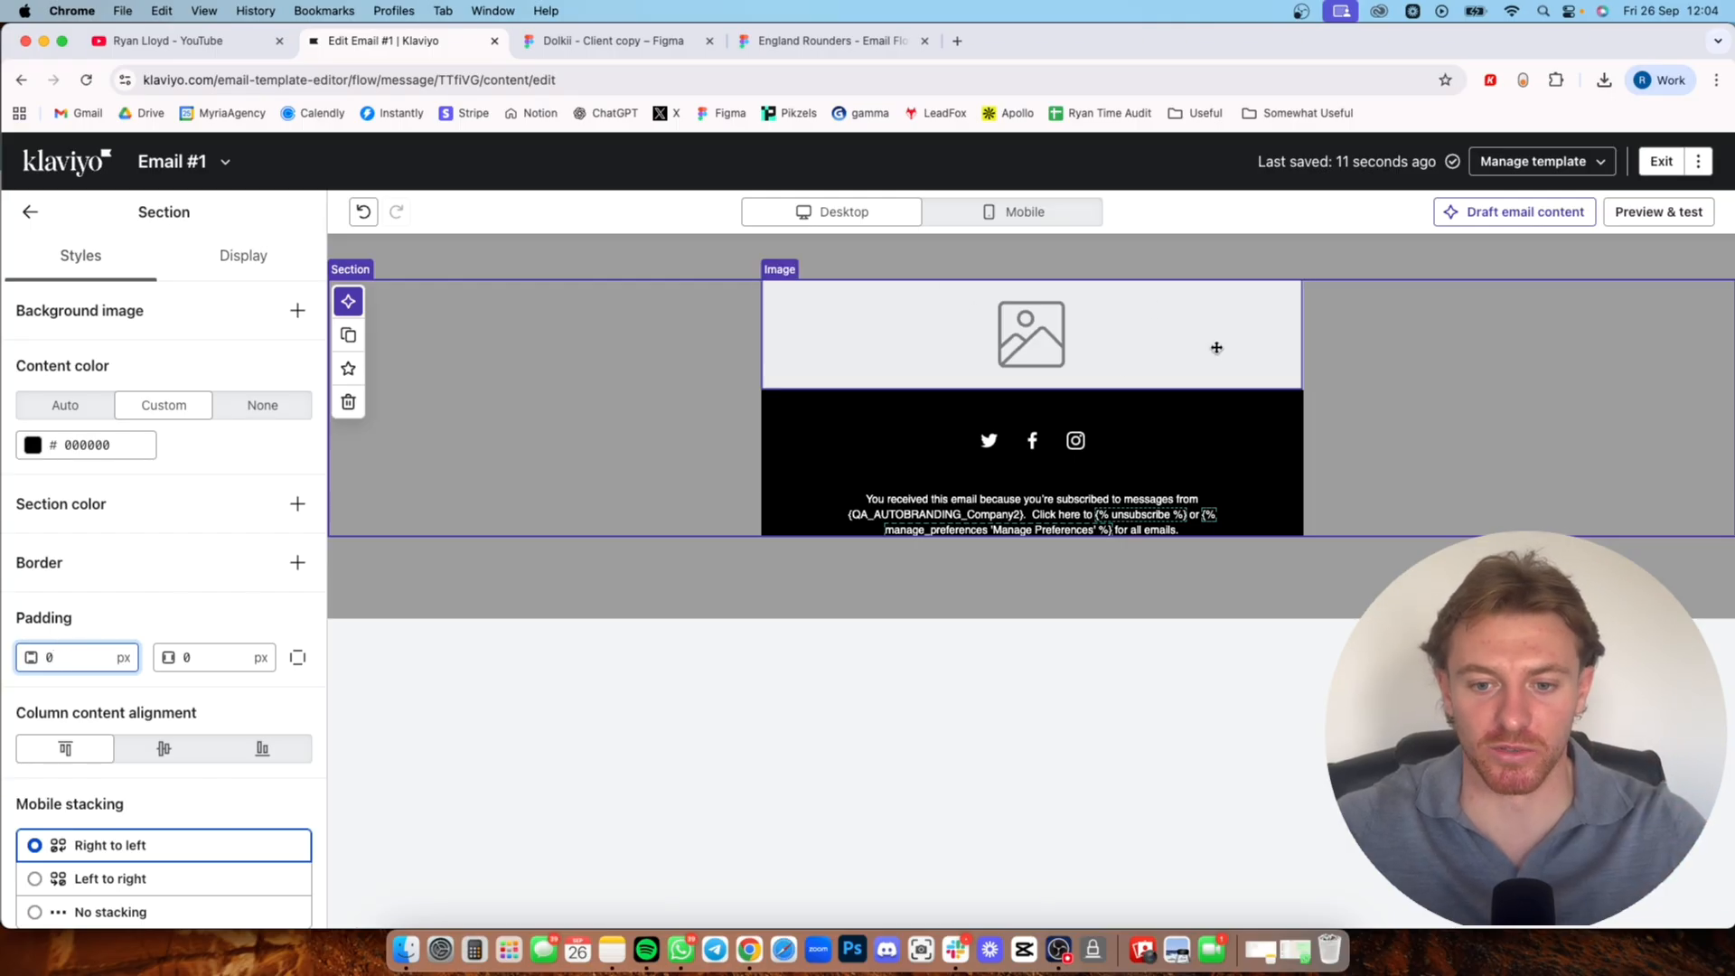
- Try 20 px of horizontal padding on the footer section and reset it to 0 px
{"action": "left_click", "coordinate": [217, 651]}
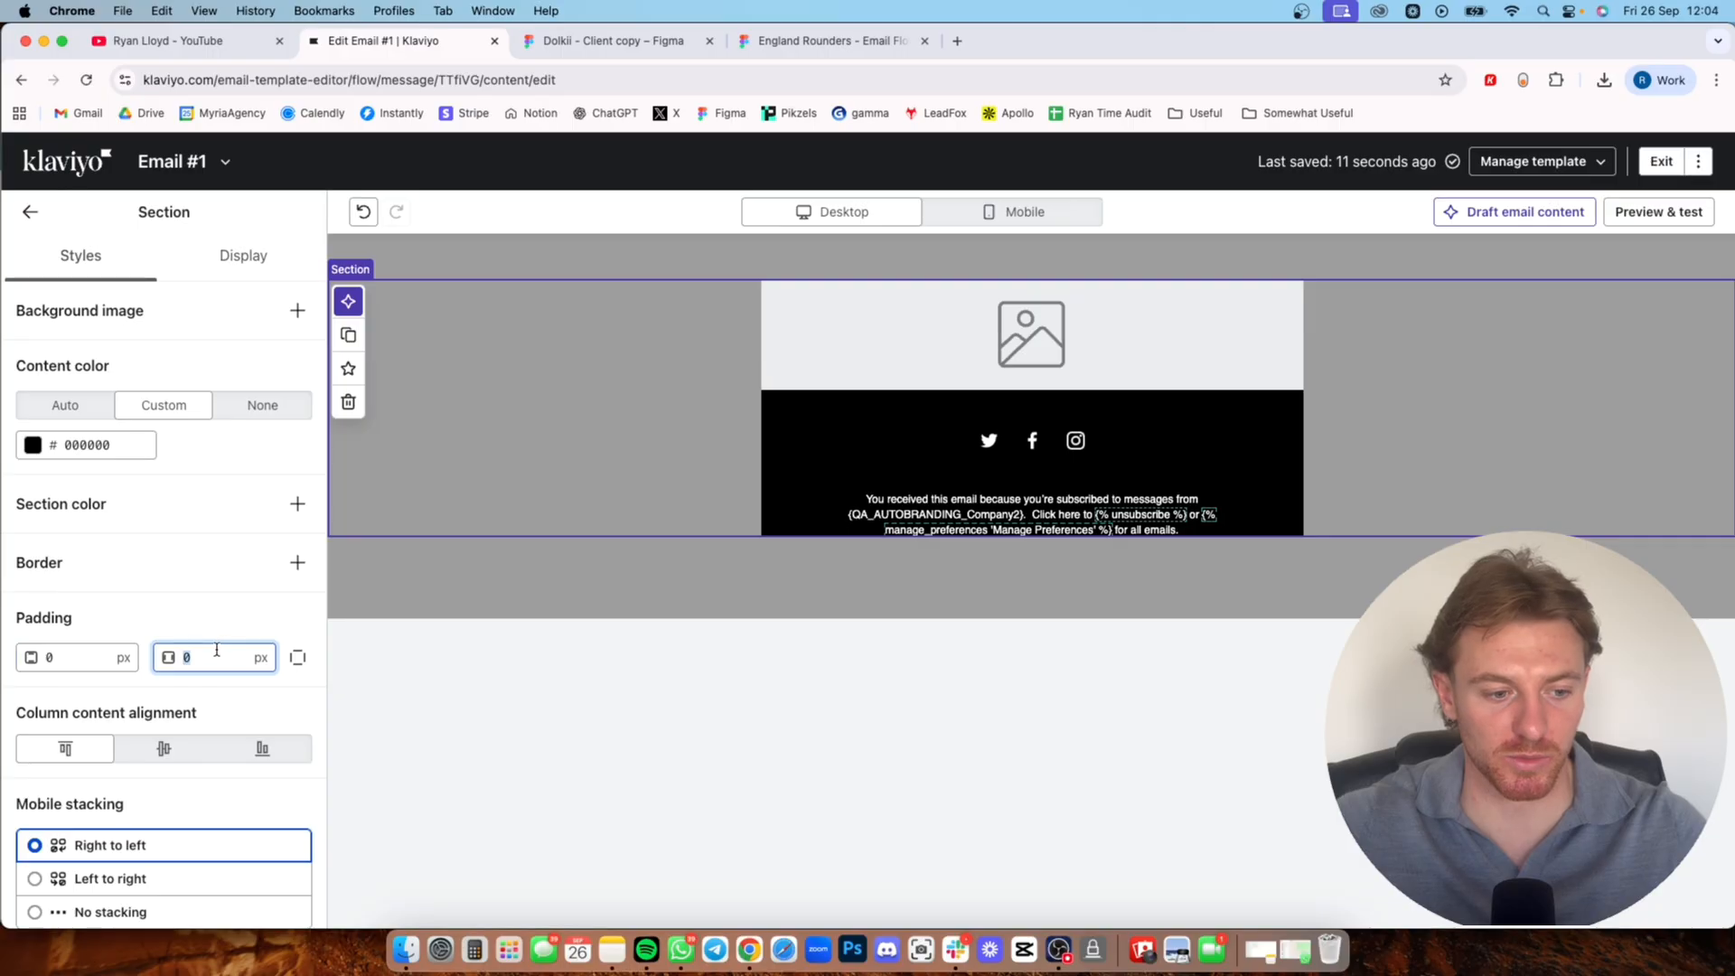
{"action": "type", "text": "20"}
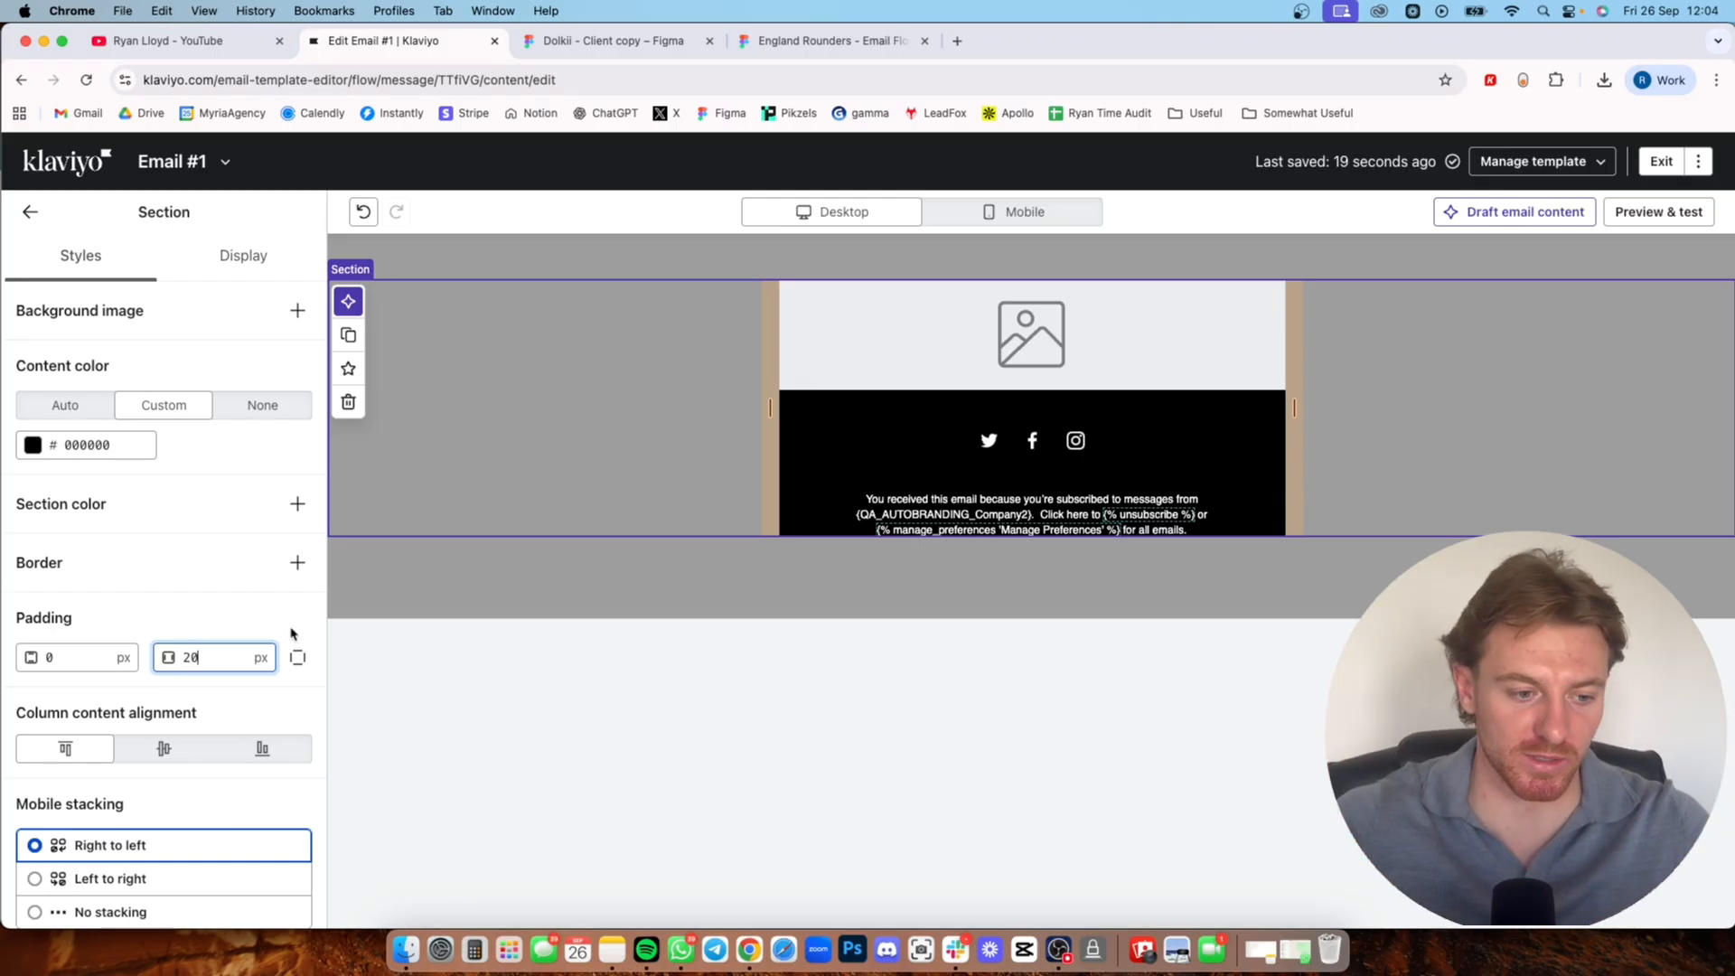
{"action": "type", "text": "0"}
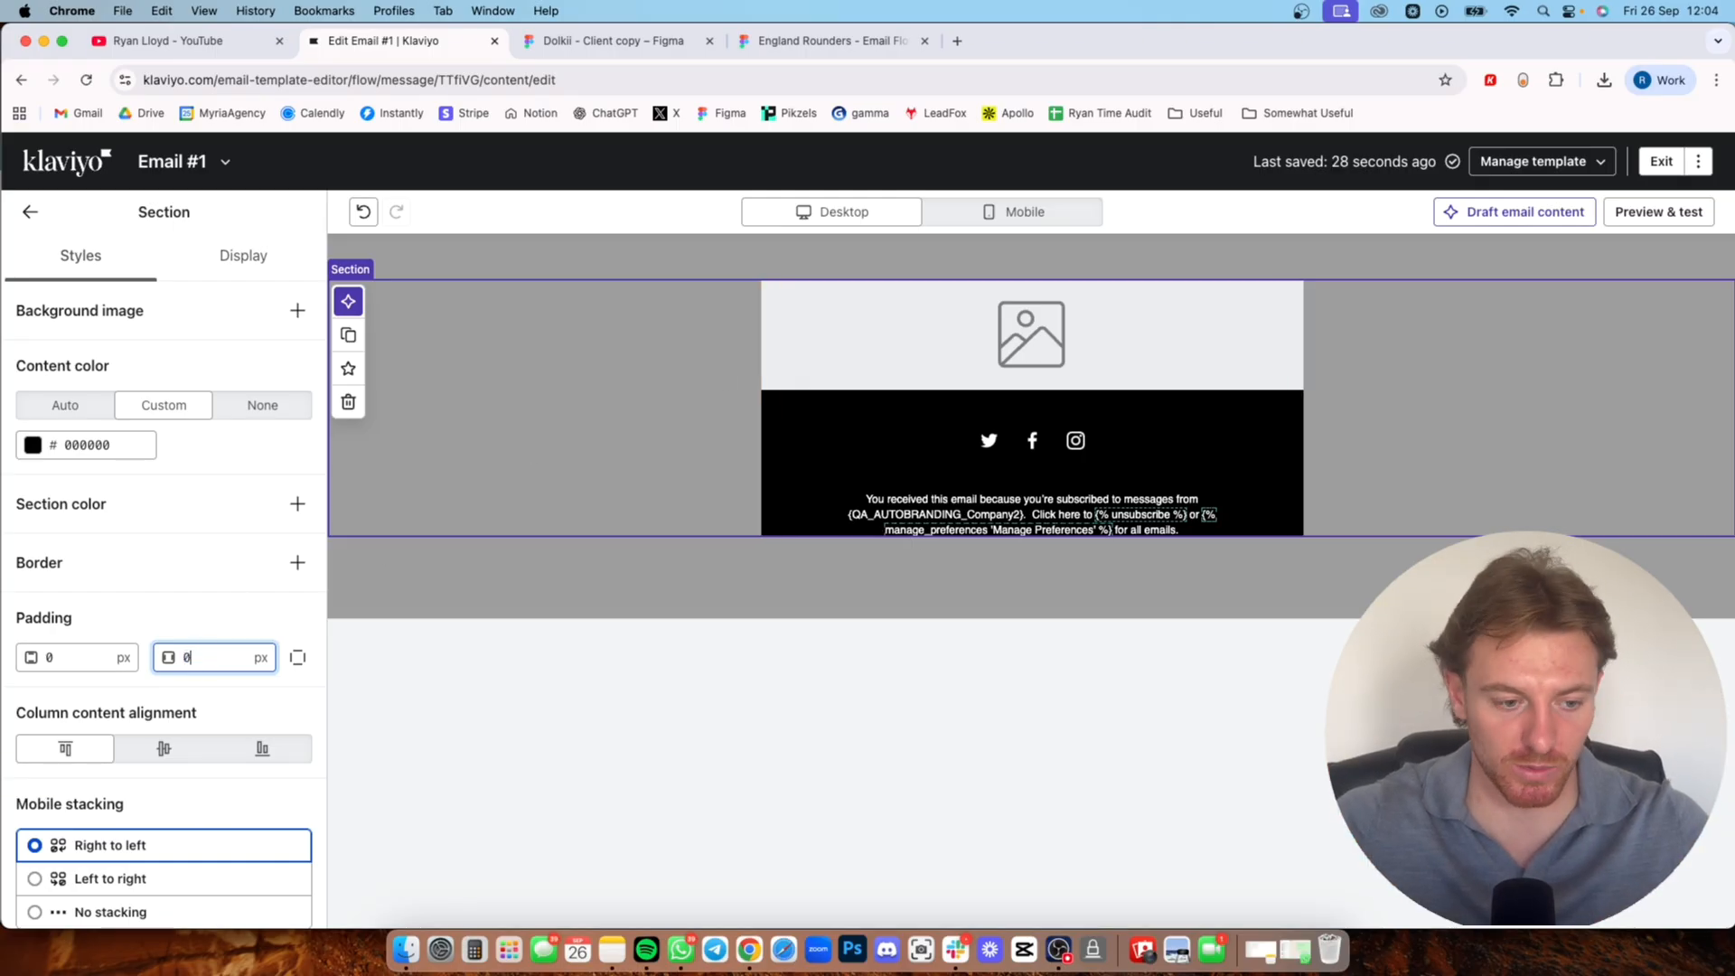
{"action": "left_click", "coordinate": [539, 646]}
- Select the empty image block, switch to the Dolkii - Client copy file in Figma and examine the welcome series email designs
{"action": "left_click", "coordinate": [937, 341]}
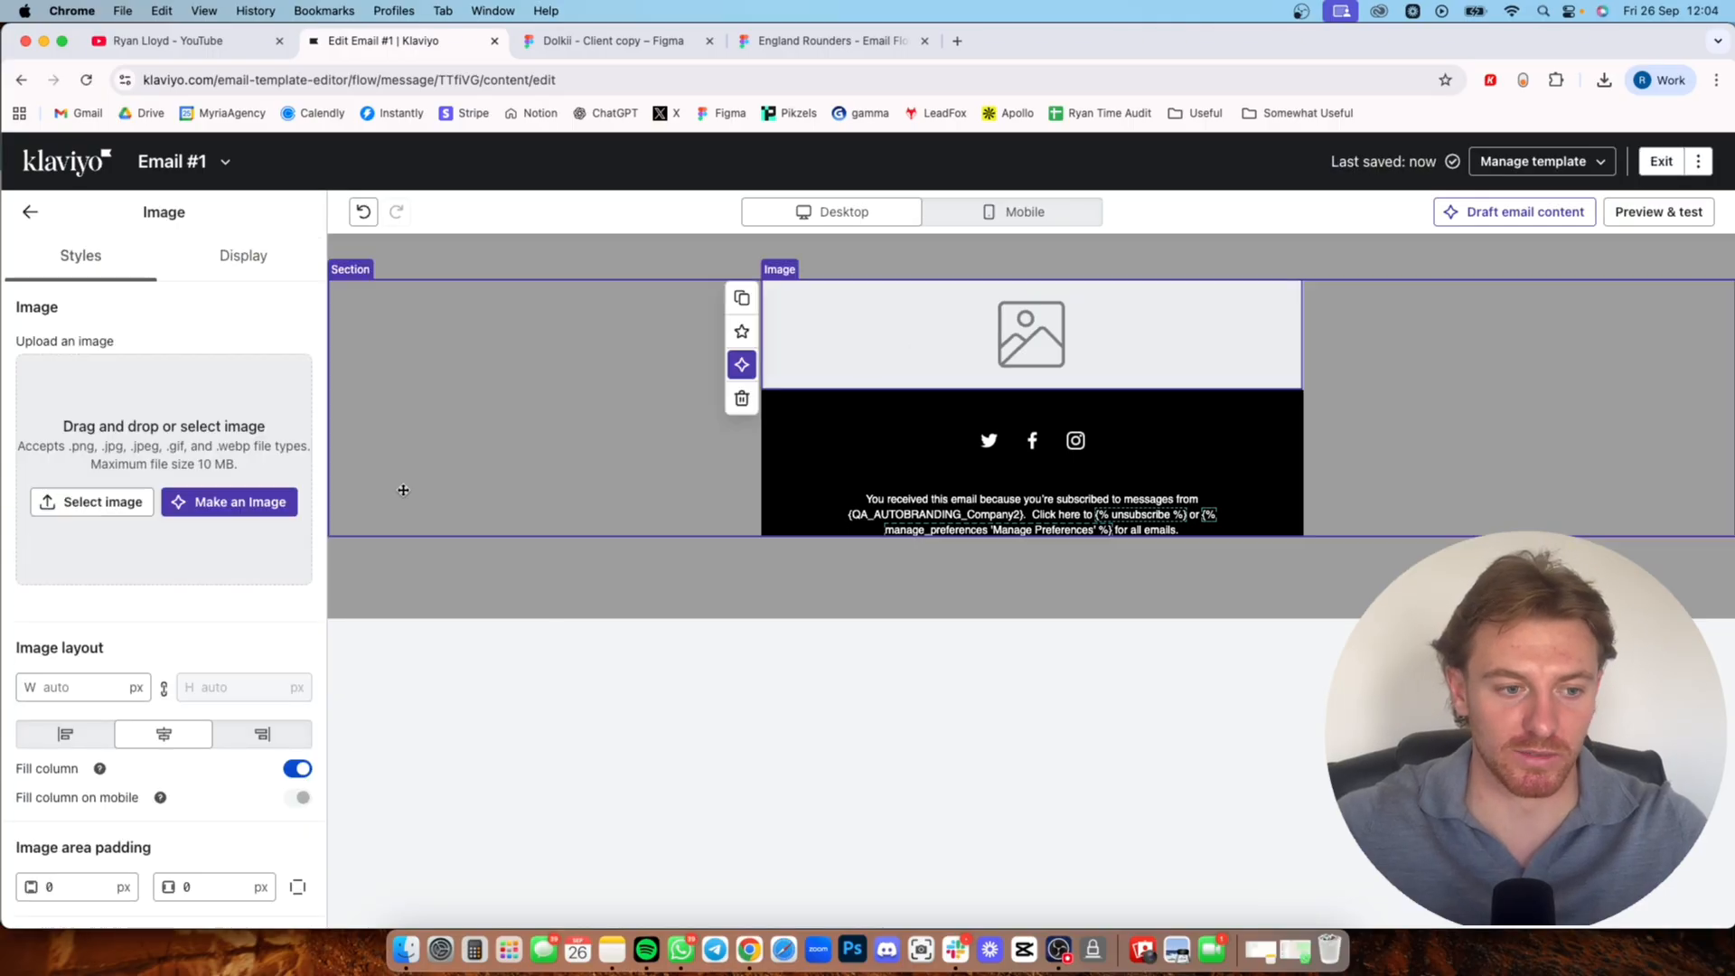
{"action": "left_click", "coordinate": [643, 41]}
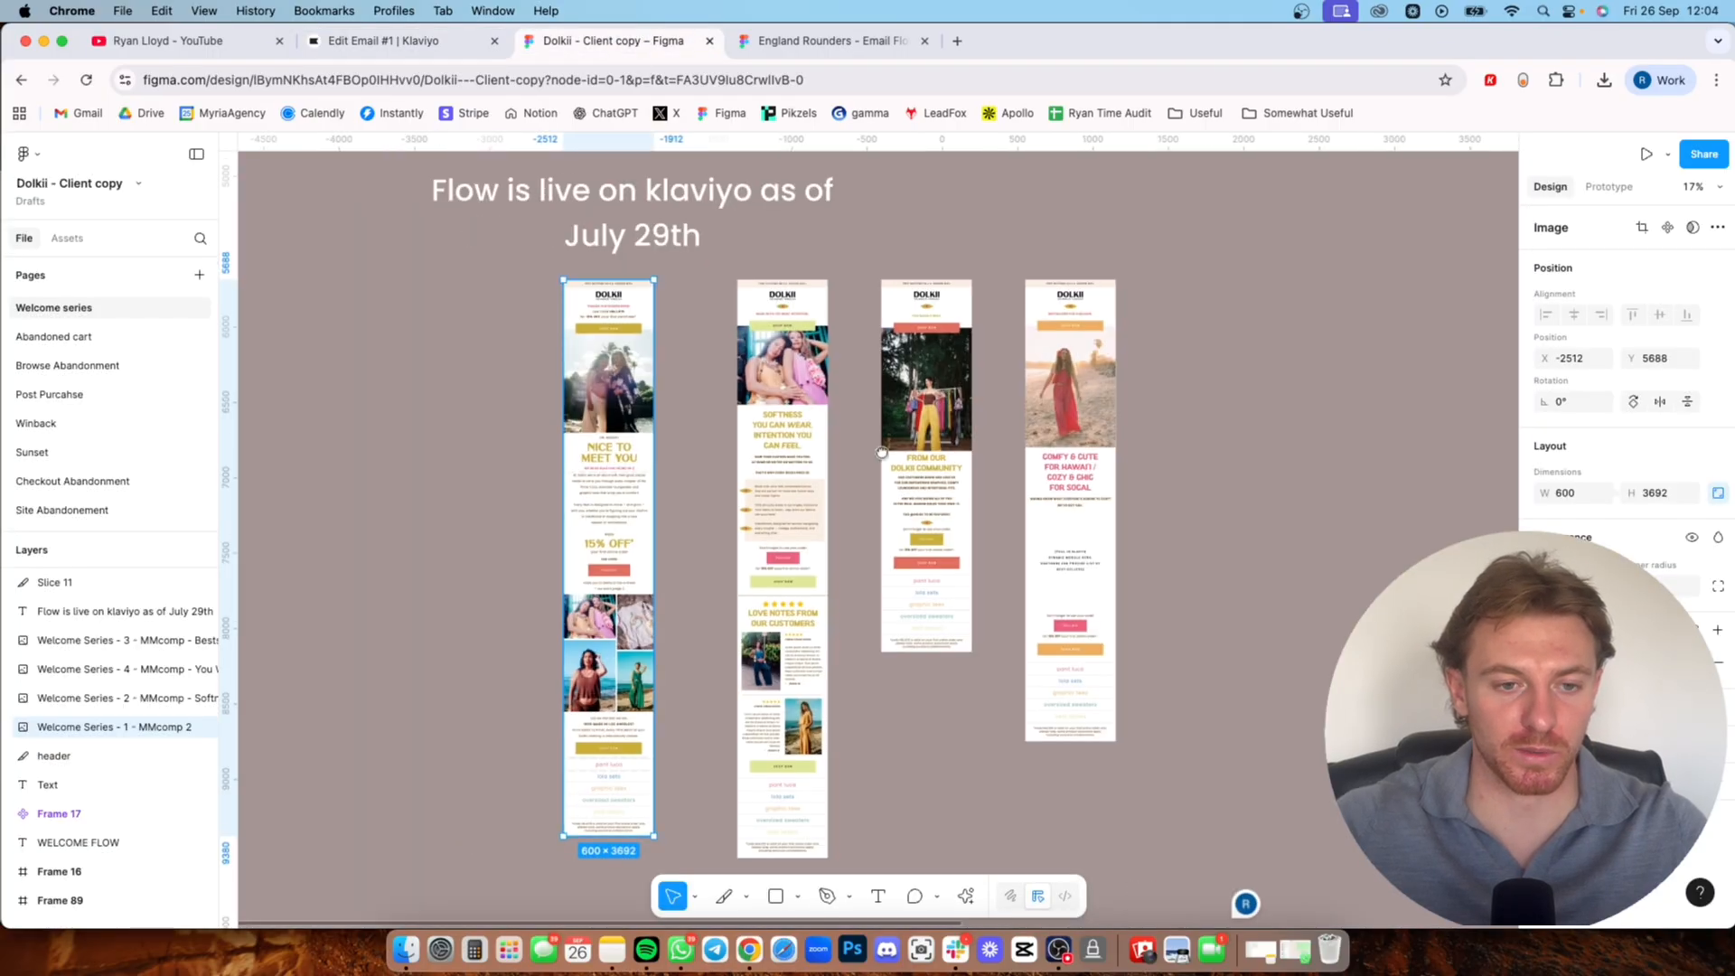
{"action": "scroll", "coordinate": [881, 452], "scroll_direction": "left", "scroll_amount": 5}
{"action": "scroll", "coordinate": [940, 438], "scroll_direction": "right", "scroll_amount": 6}
{"action": "scroll", "coordinate": [437, 437], "scroll_direction": "up", "scroll_amount": 3}
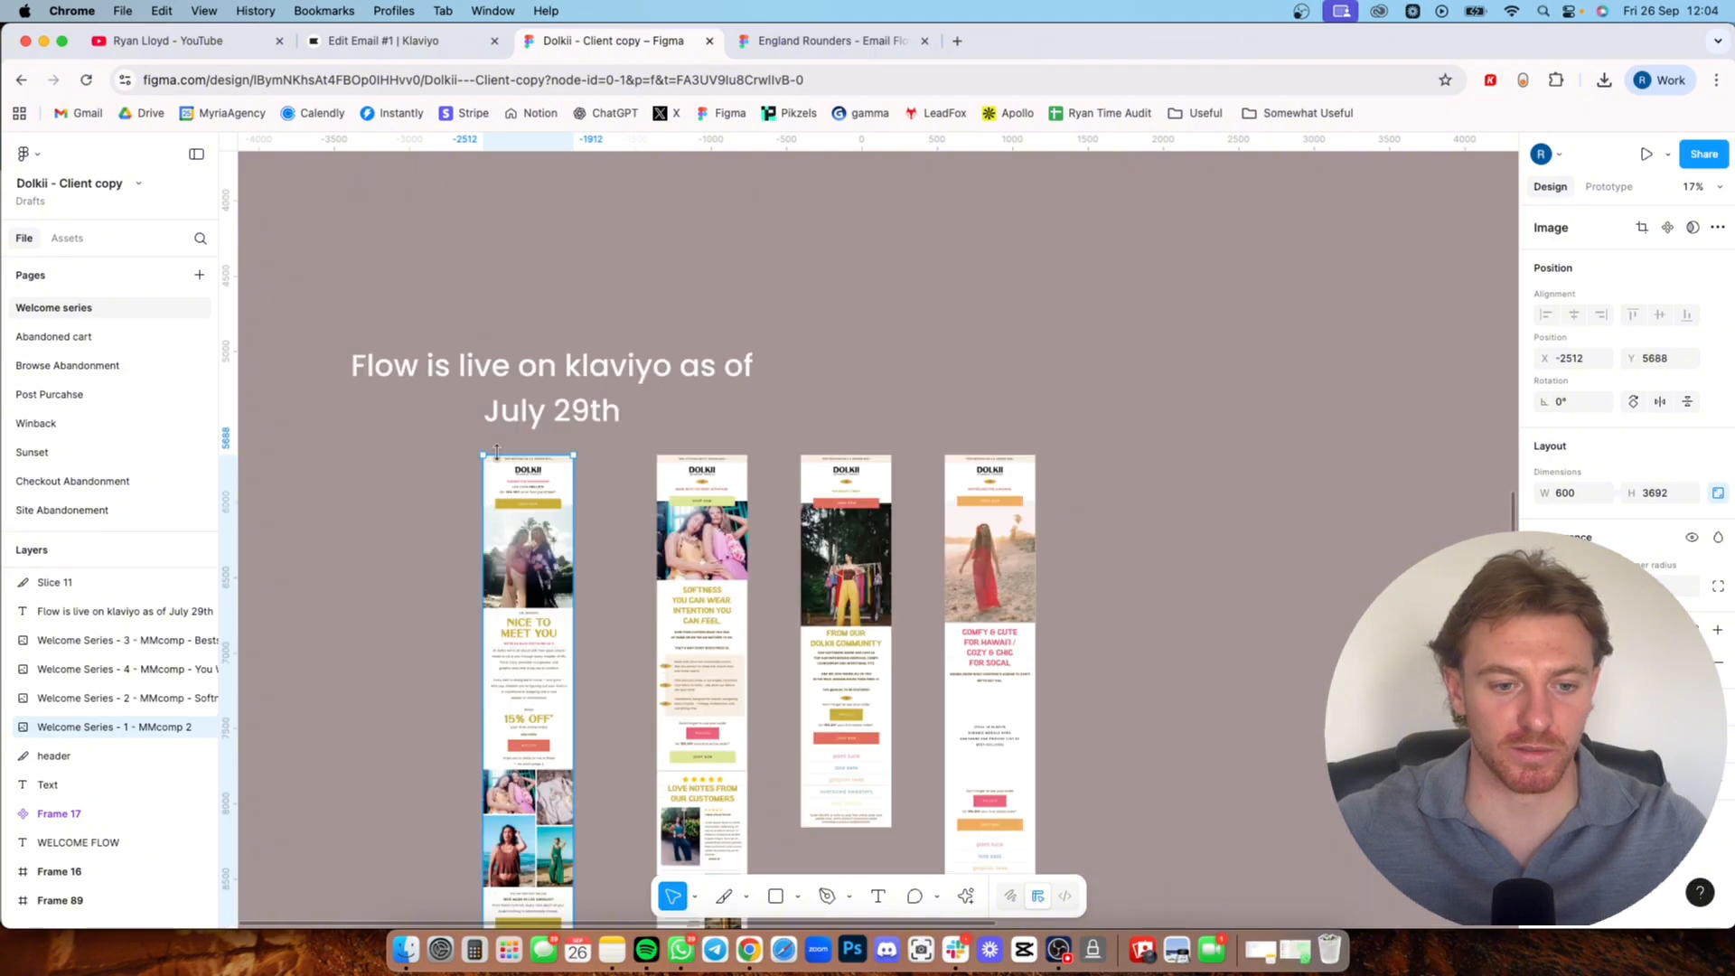
{"action": "left_click_drag", "start_coordinate": [512, 456], "coordinate": [636, 273]}
{"action": "scroll", "coordinate": [1003, 519], "scroll_direction": "up", "scroll_amount": 5}
{"action": "left_click_drag", "start_coordinate": [769, 444], "coordinate": [955, 561]}
{"action": "left_click_drag", "start_coordinate": [912, 497], "coordinate": [877, 480]}
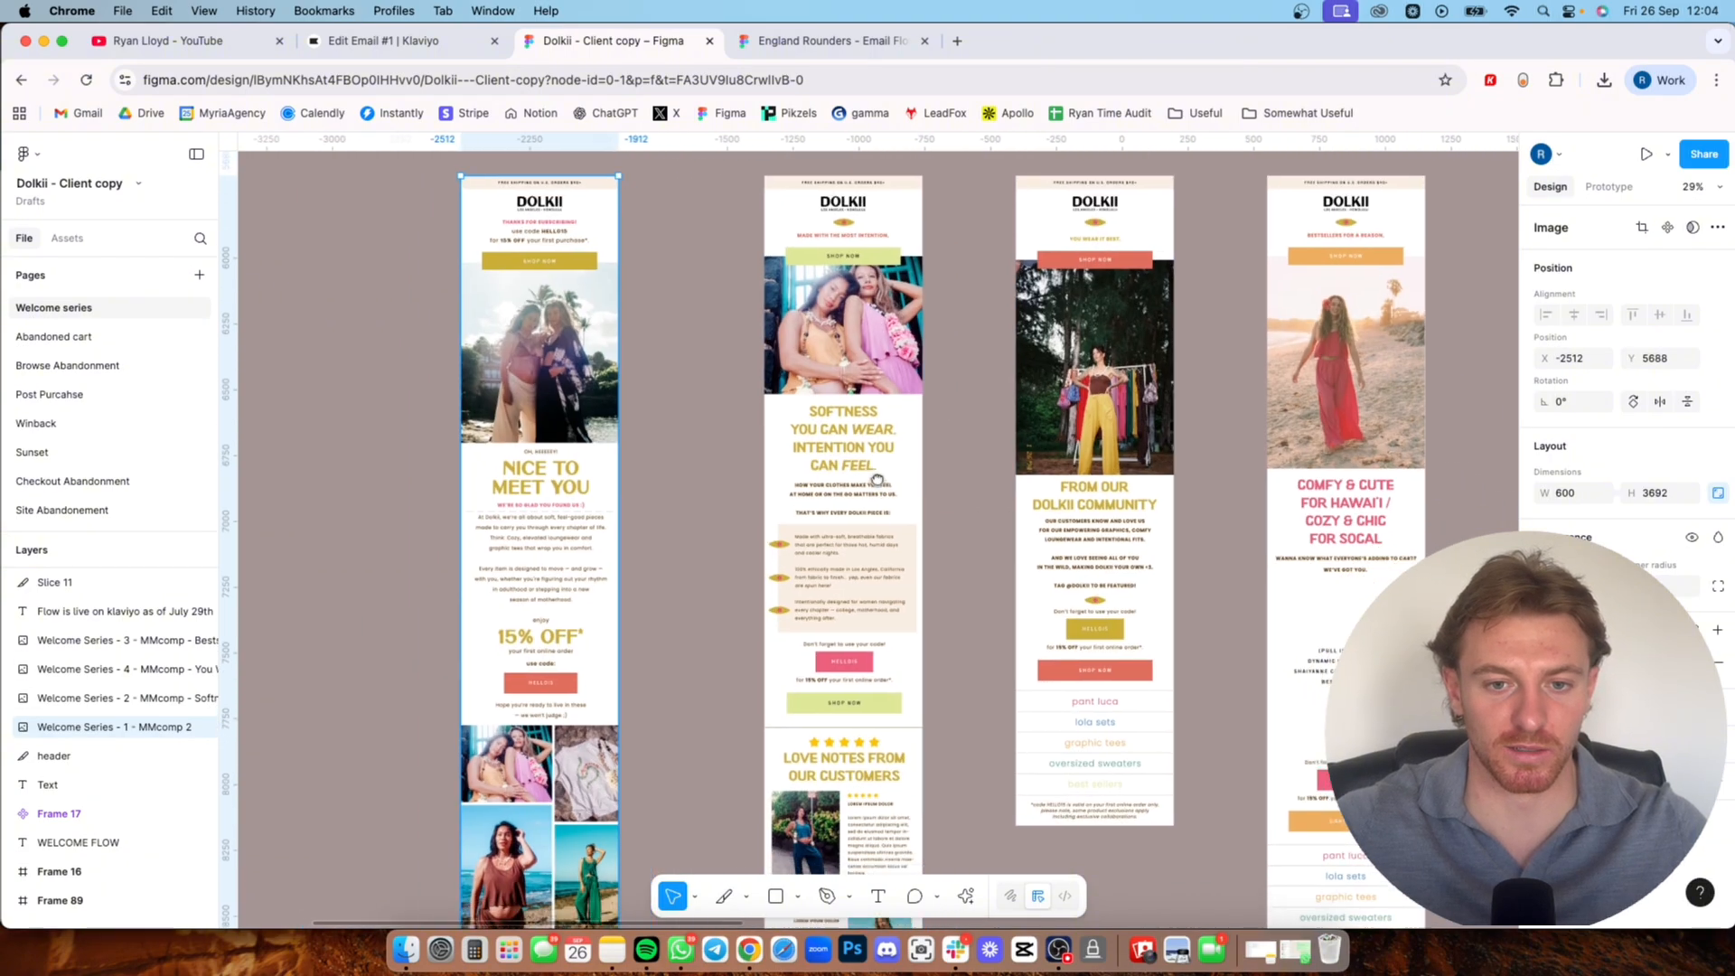
{"action": "scroll", "coordinate": [877, 479], "scroll_direction": "down", "scroll_amount": 3}
{"action": "scroll", "coordinate": [865, 480], "scroll_direction": "down", "scroll_amount": 2}
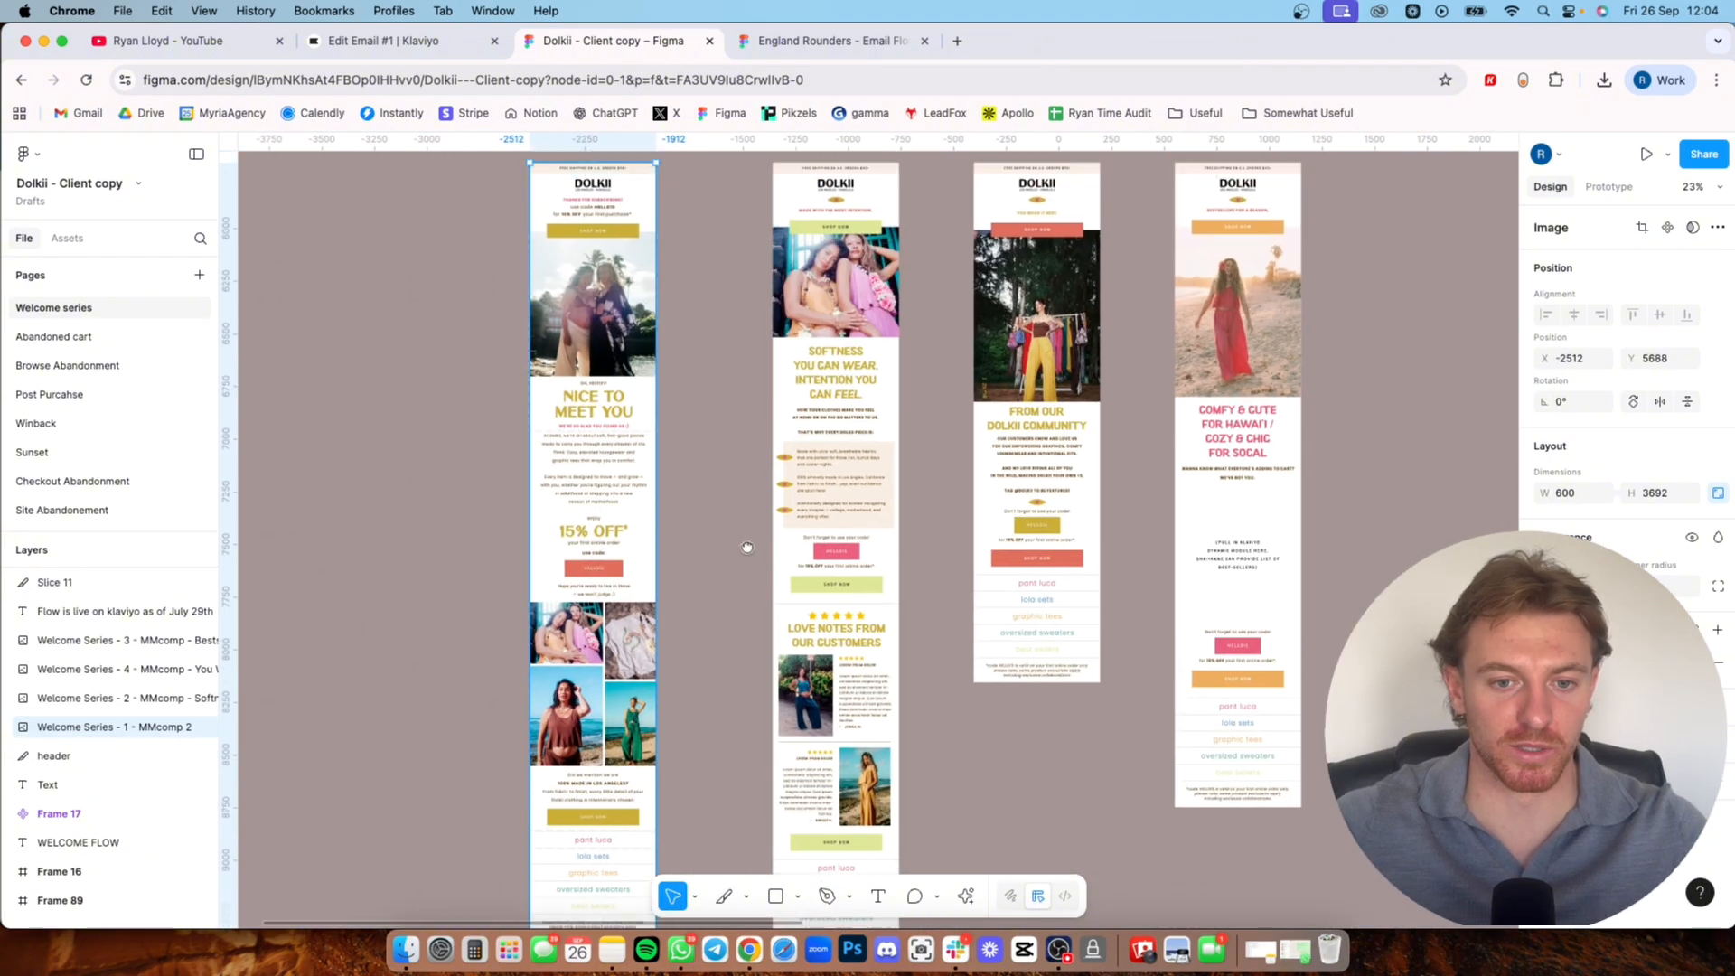
- Draw a 600 × 3173 slice over the first welcome email, from its top edge to just below the final Shop Now button
{"action": "mouse_move", "coordinate": [747, 547]}
{"action": "left_mouse_down"}
{"action": "mouse_move", "coordinate": [743, 511]}
{"action": "mouse_move", "coordinate": [741, 526]}
{"action": "left_mouse_up"}
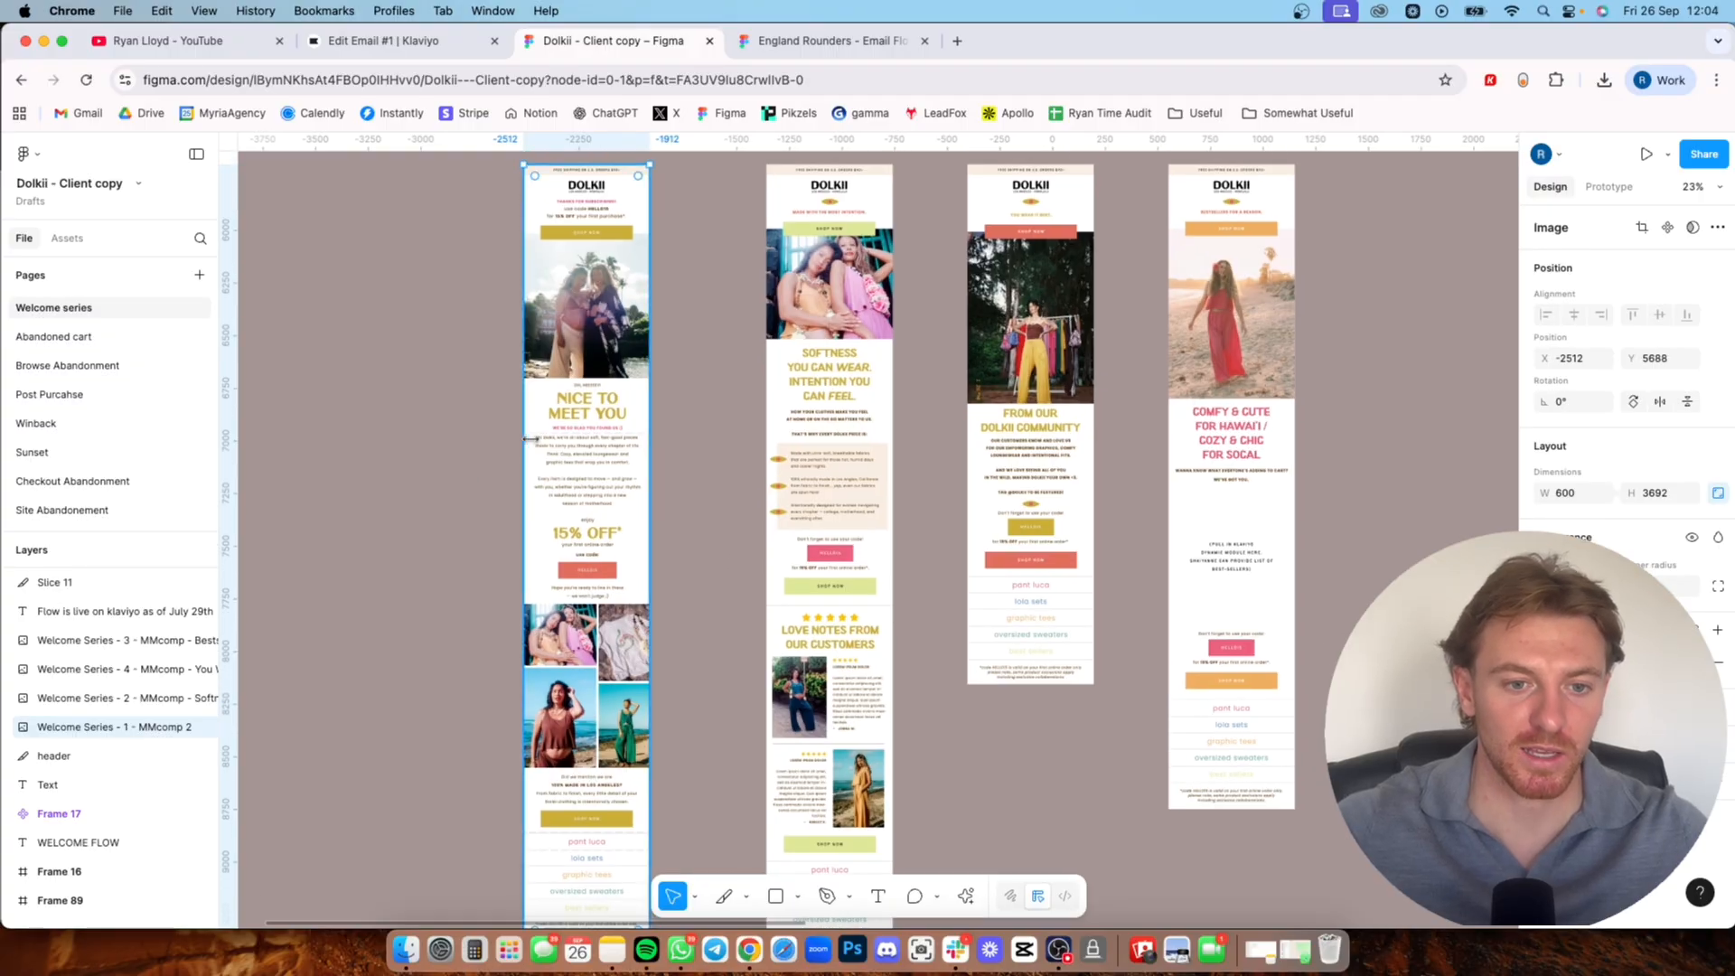
{"action": "left_click_drag", "start_coordinate": [568, 407], "coordinate": [568, 407]}
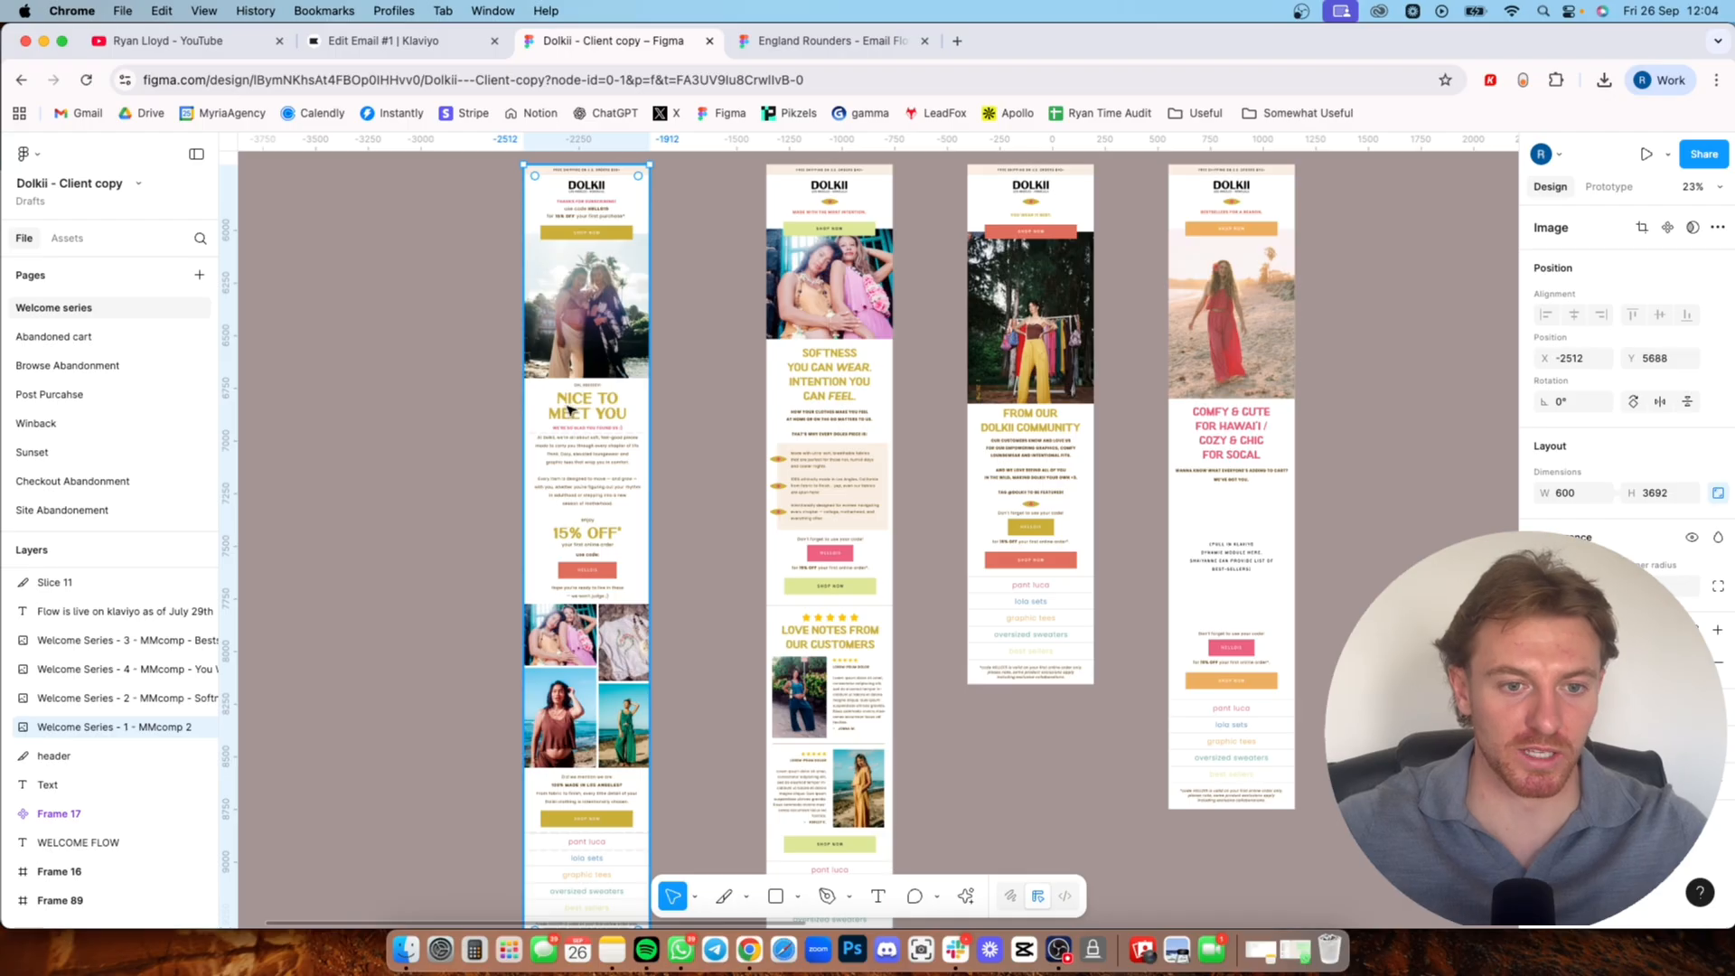
{"action": "left_click", "coordinate": [434, 388]}
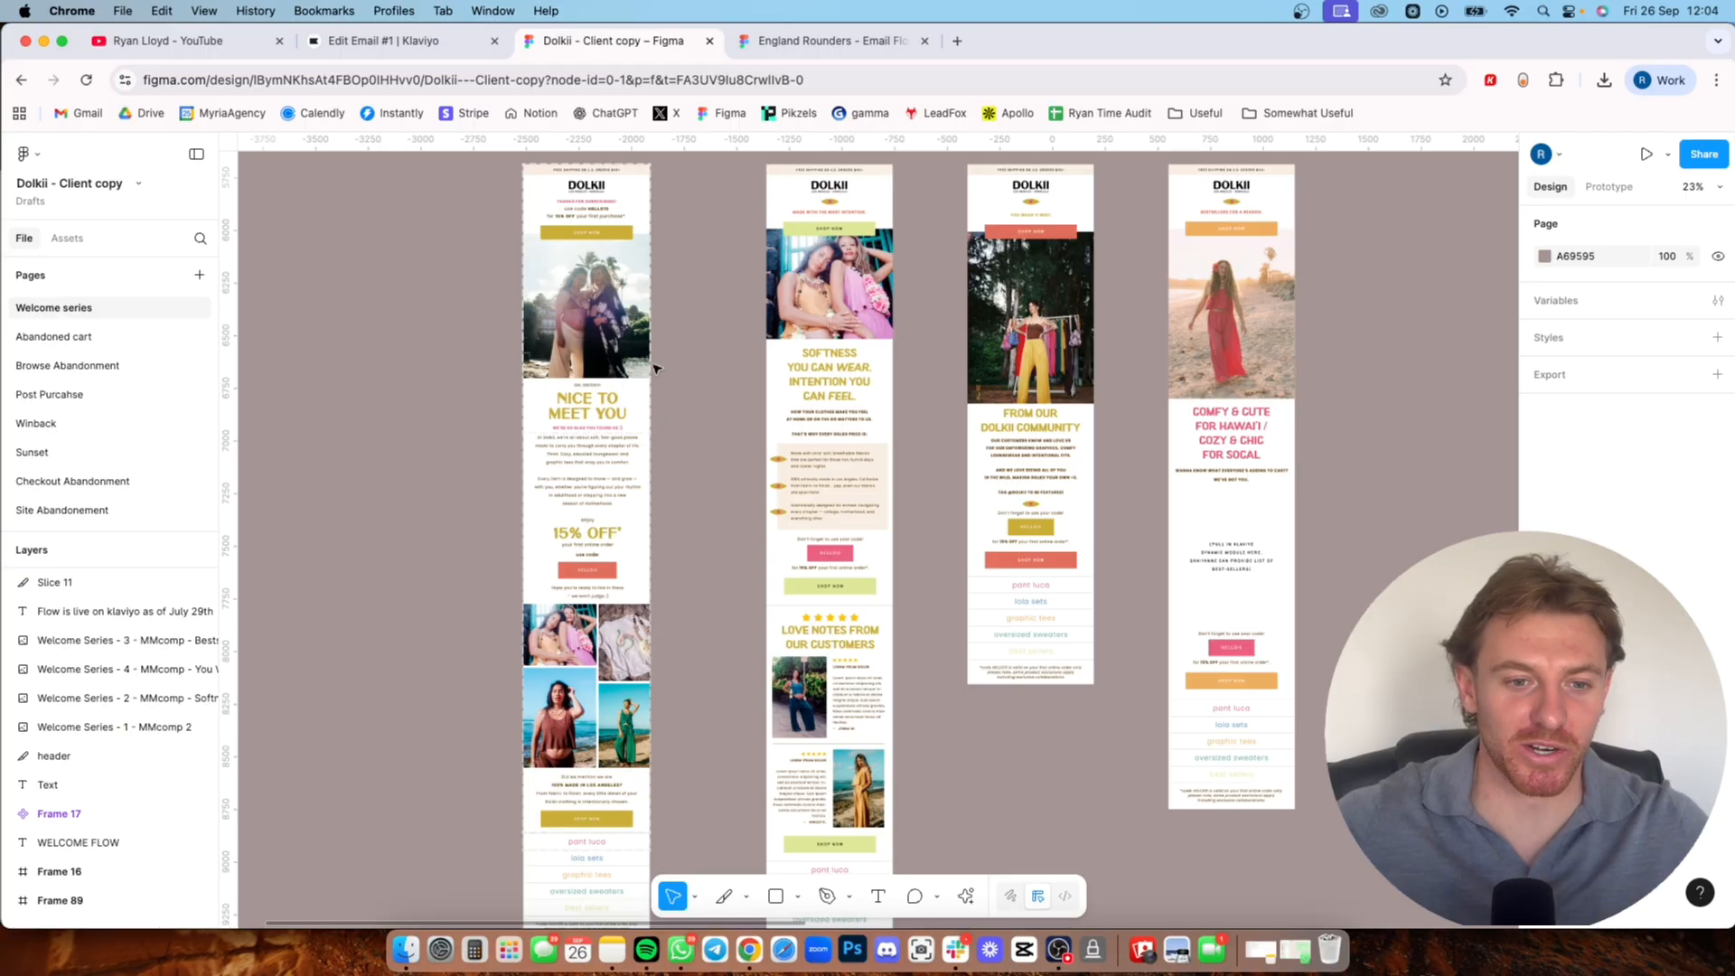
{"action": "key", "text": "s"}
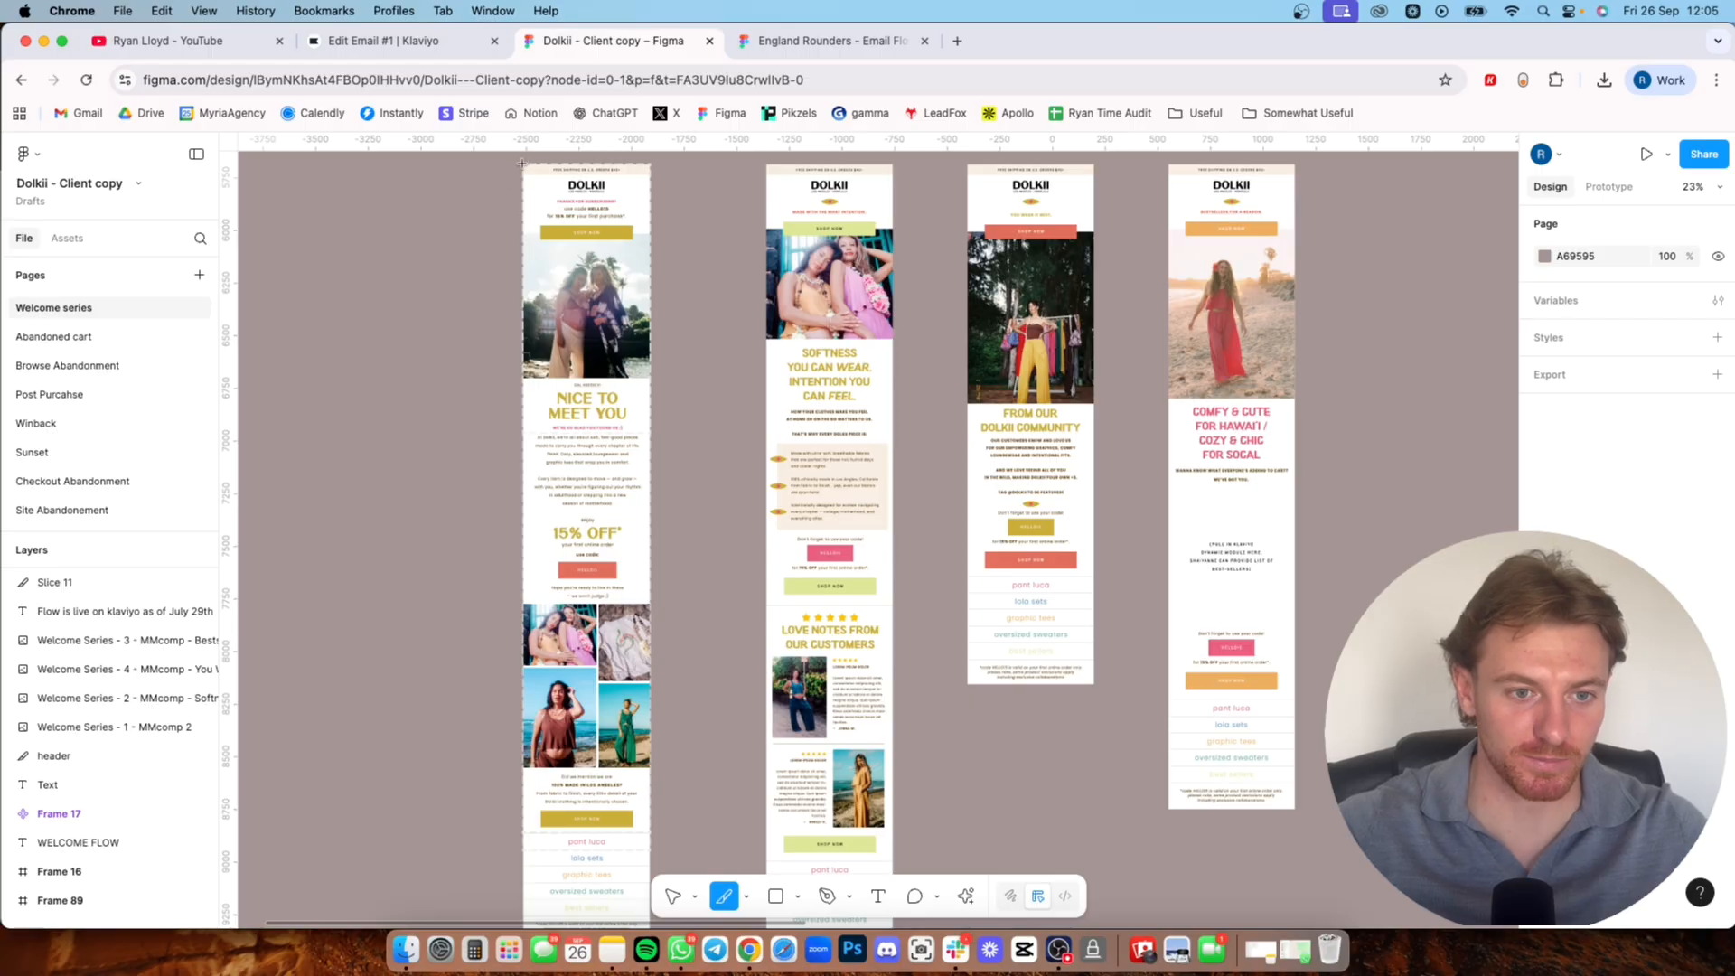
{"action": "left_click_drag", "start_coordinate": [522, 164], "coordinate": [647, 655]}
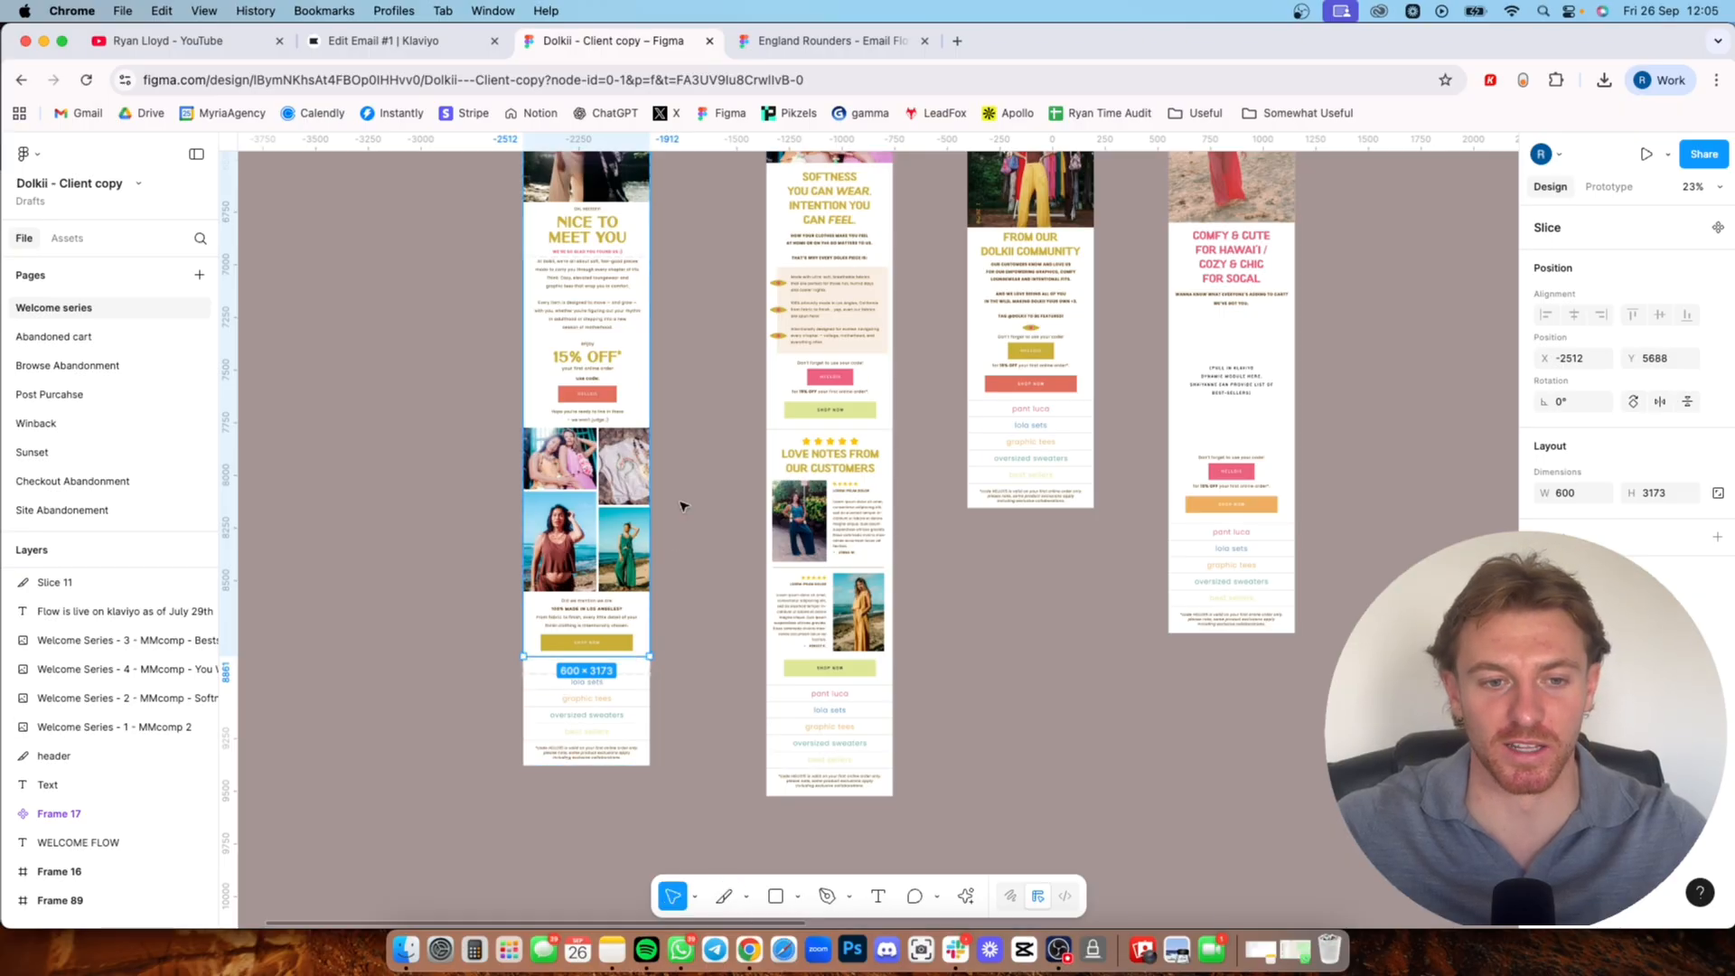
- Try widening the slice to 606 px past the design's left edge and restore its width to 600 px
{"action": "scroll", "coordinate": [670, 534], "scroll_direction": "up", "scroll_amount": 5}
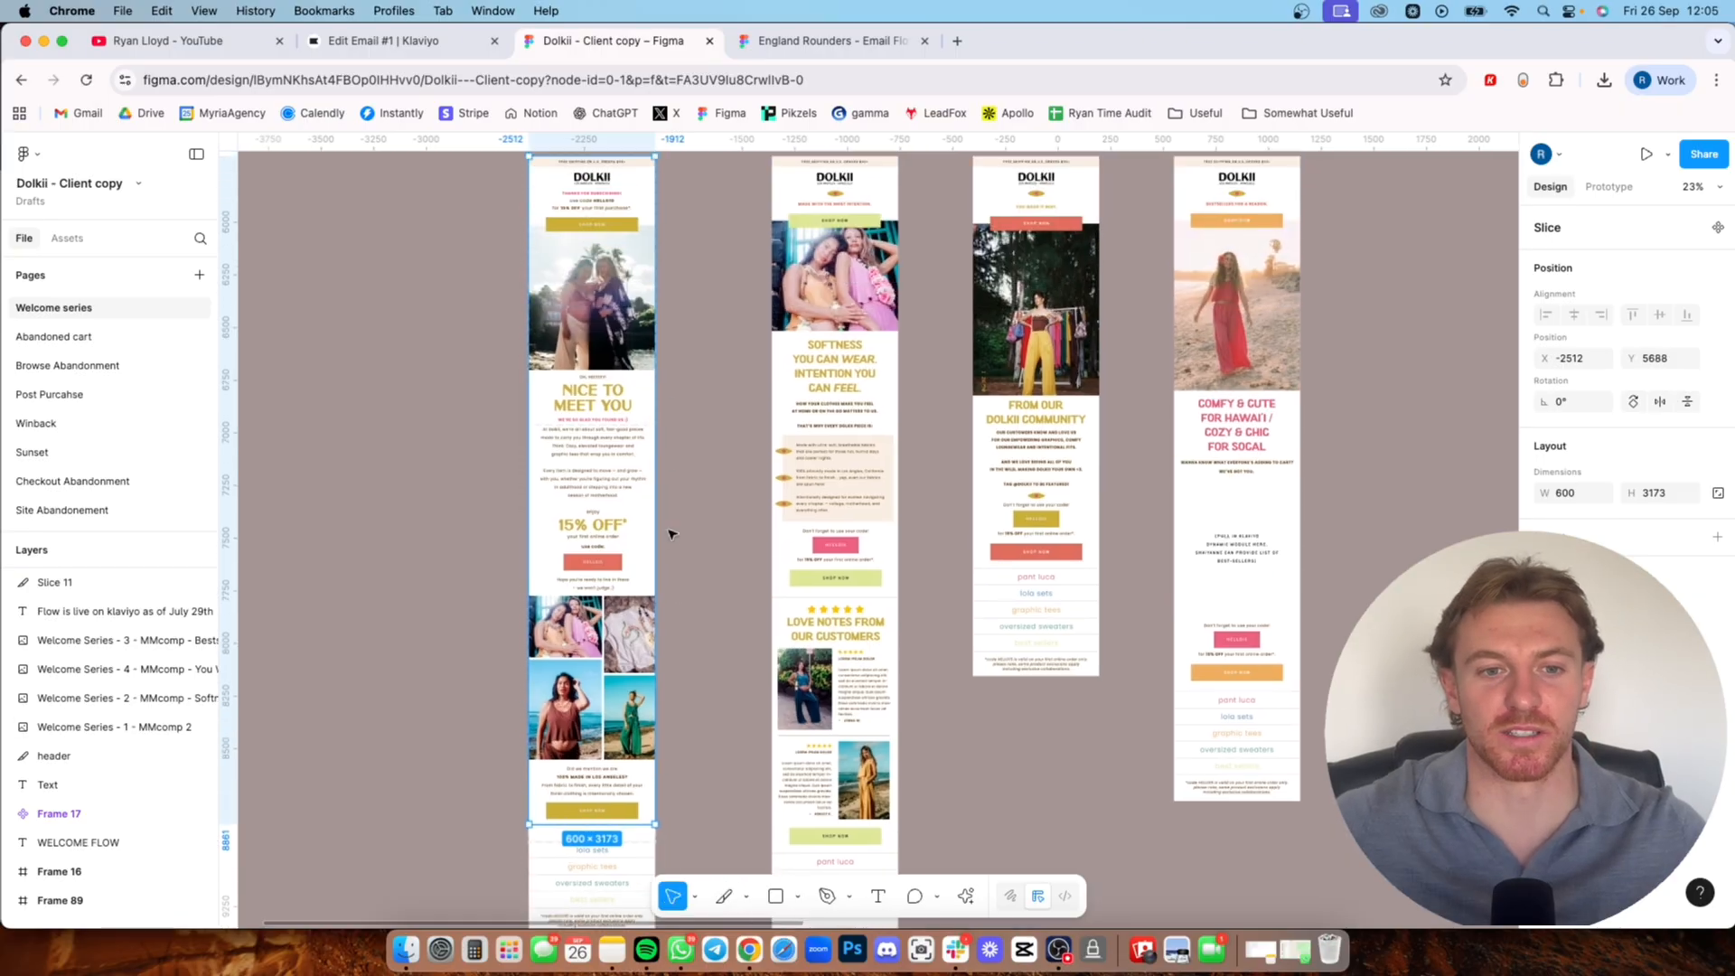
{"action": "scroll", "coordinate": [584, 548], "scroll_direction": "up", "scroll_amount": 3}
{"action": "scroll", "coordinate": [585, 548], "scroll_direction": "up", "scroll_amount": 10}
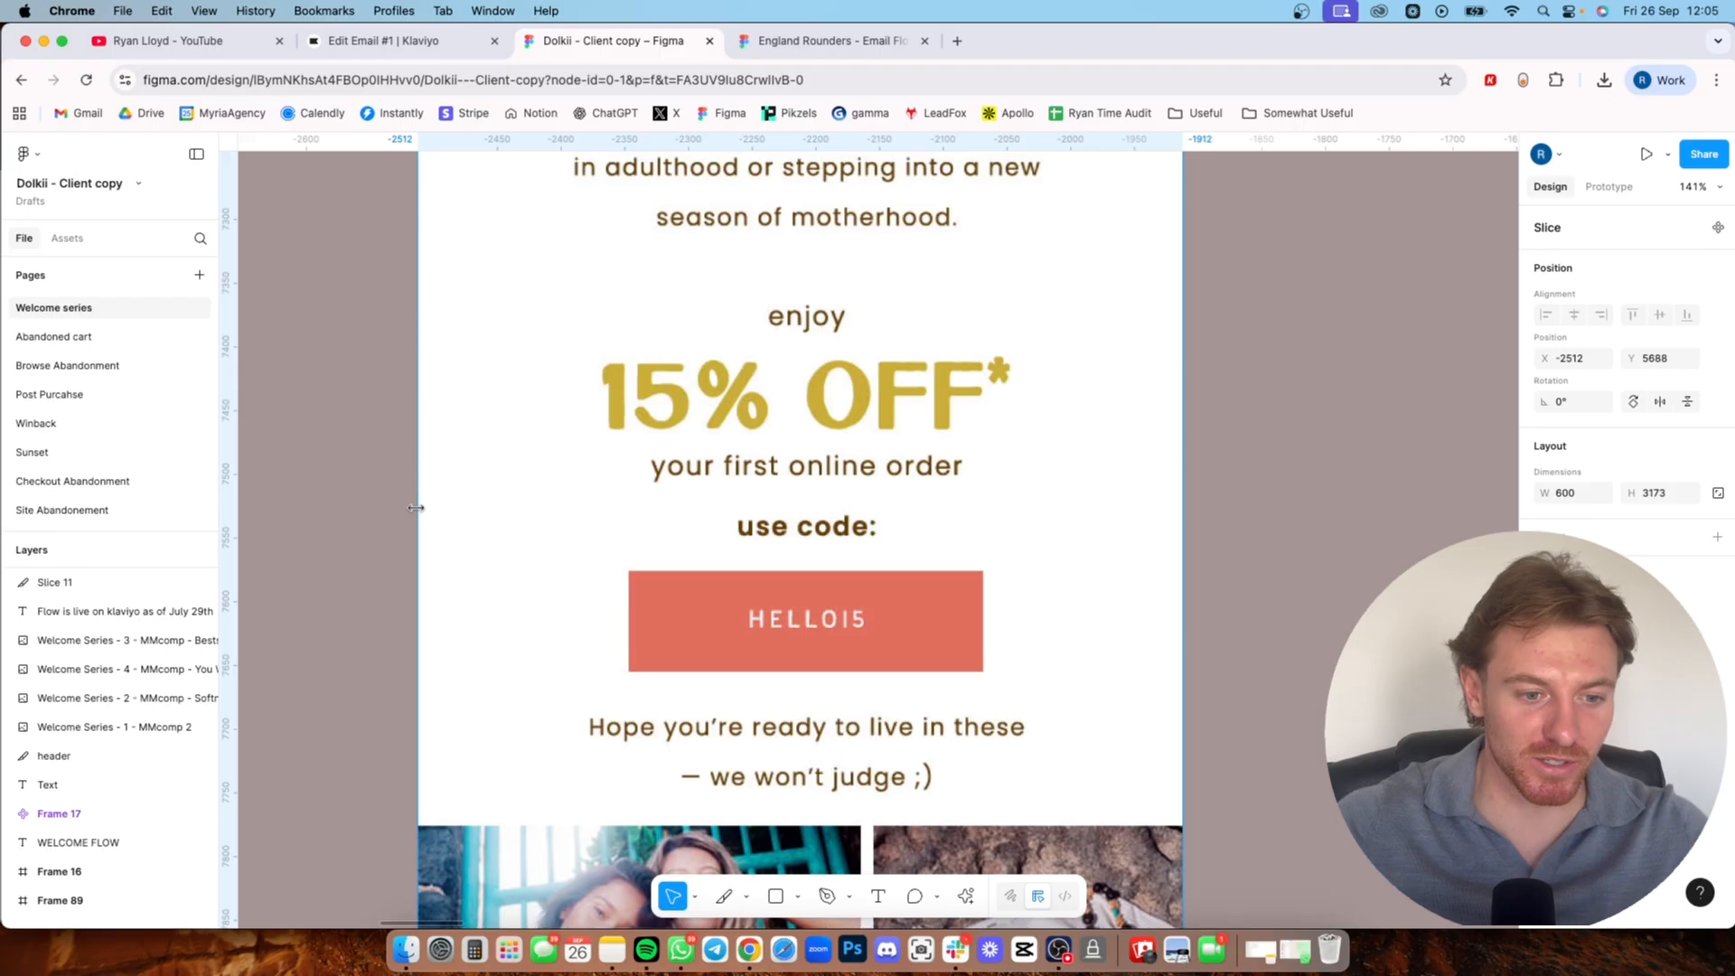
{"action": "left_click_drag", "start_coordinate": [415, 508], "coordinate": [411, 507]}
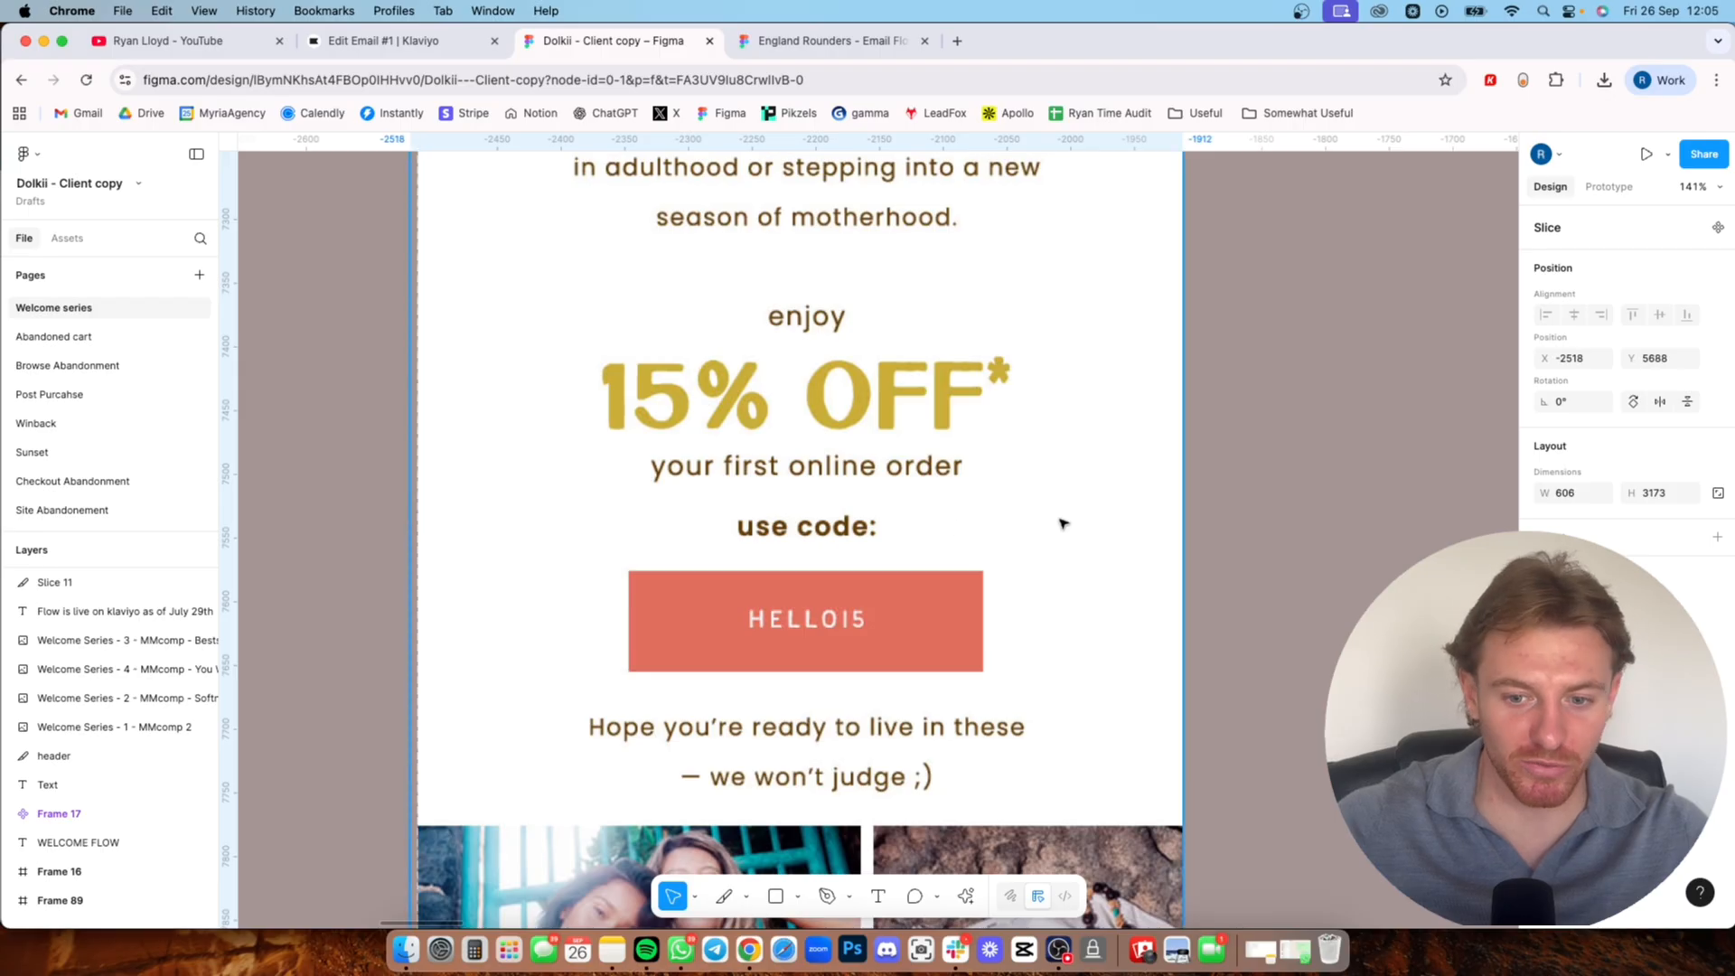
{"action": "left_click_drag", "start_coordinate": [1179, 515], "coordinate": [1181, 517]}
{"action": "scroll", "coordinate": [905, 553], "scroll_direction": "down", "scroll_amount": 3}
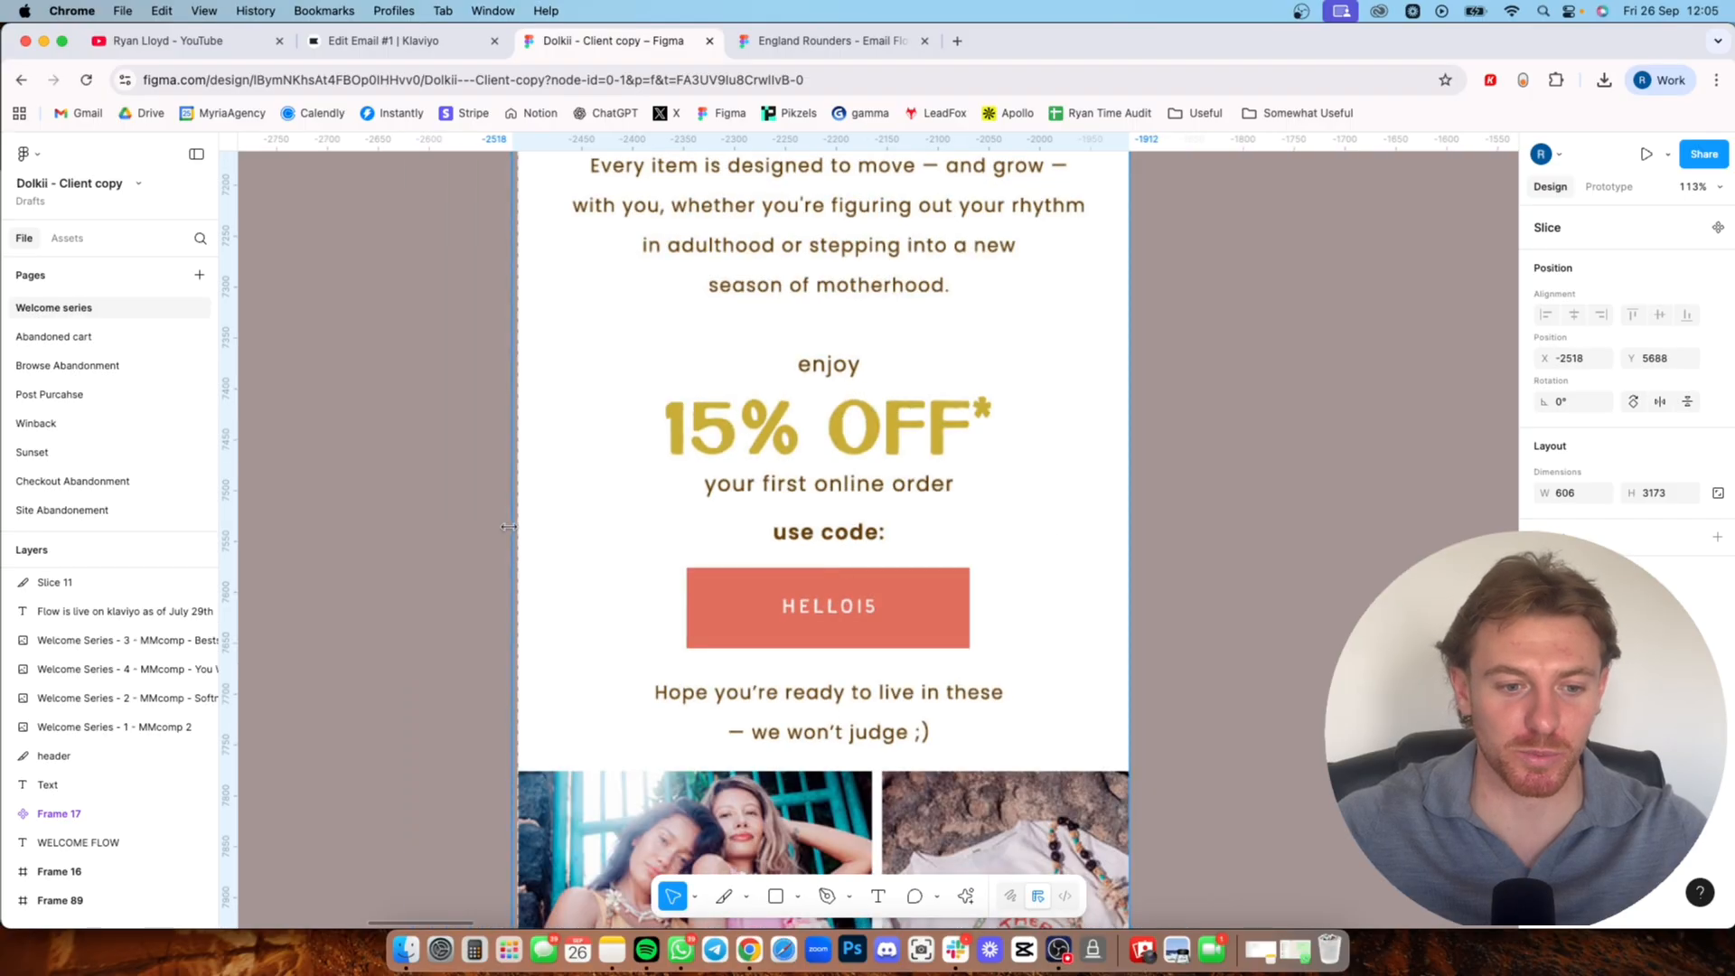
{"action": "left_click_drag", "start_coordinate": [514, 526], "coordinate": [520, 526]}
- Examine how the slice covers the first welcome email from its header to the final Shop Now button
{"action": "scroll", "coordinate": [506, 533], "scroll_direction": "down", "scroll_amount": 5}
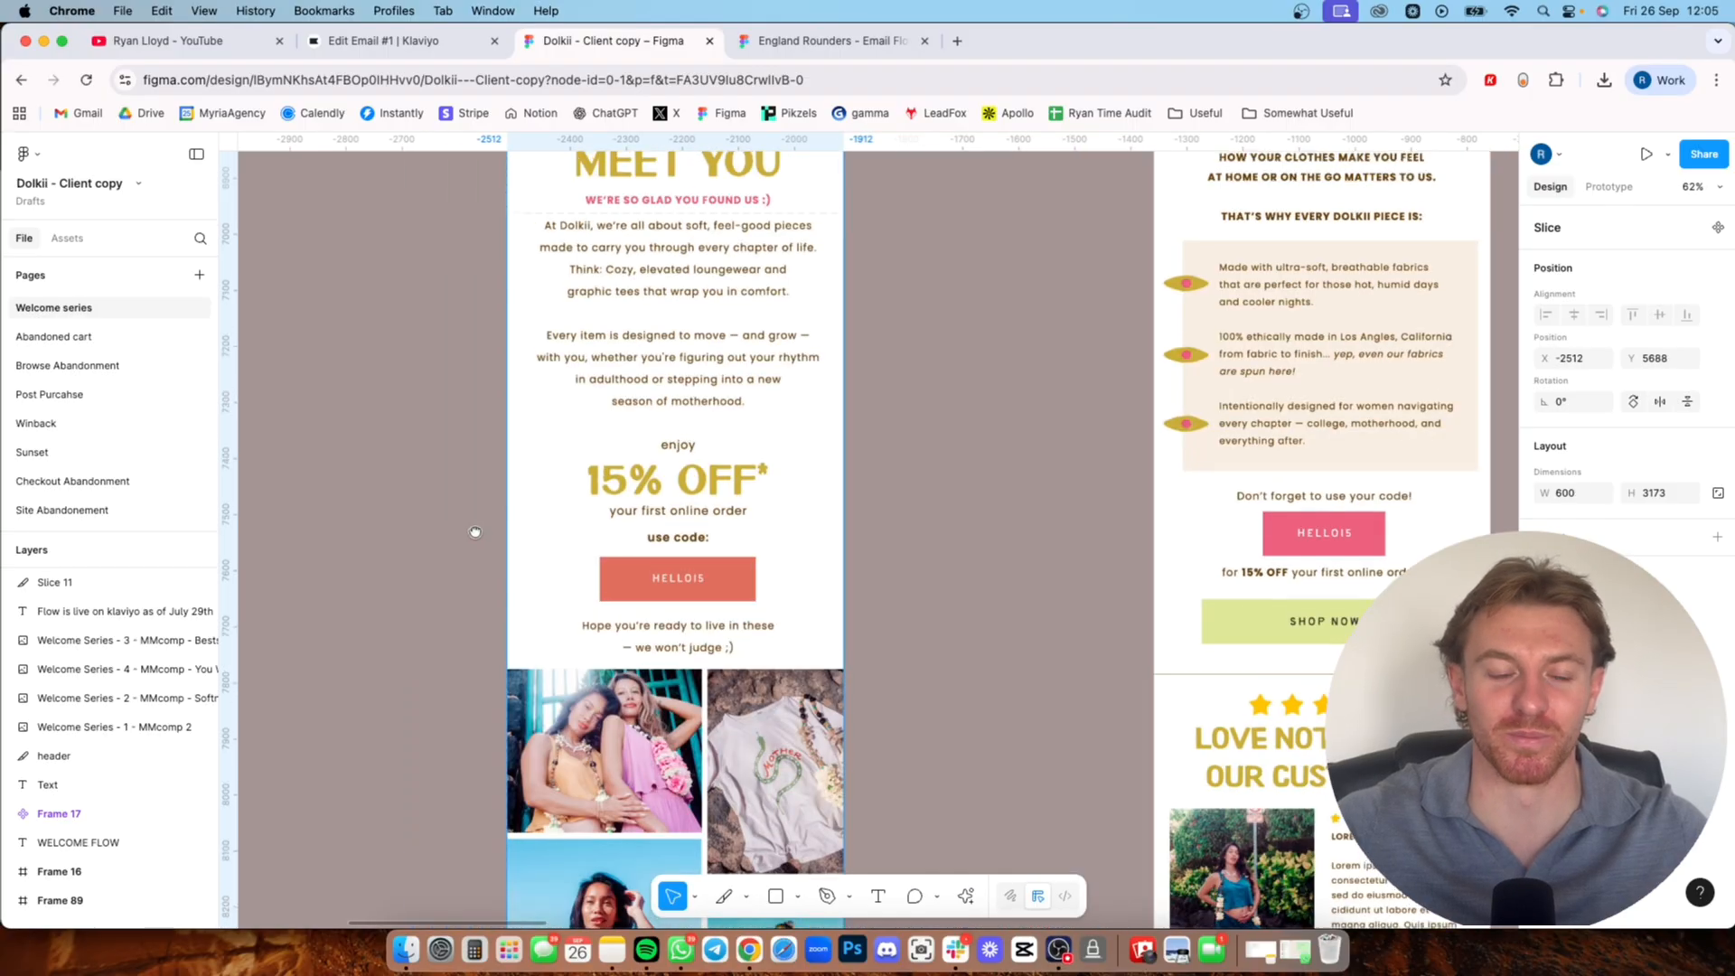
{"action": "scroll", "coordinate": [475, 529], "scroll_direction": "up", "scroll_amount": 5}
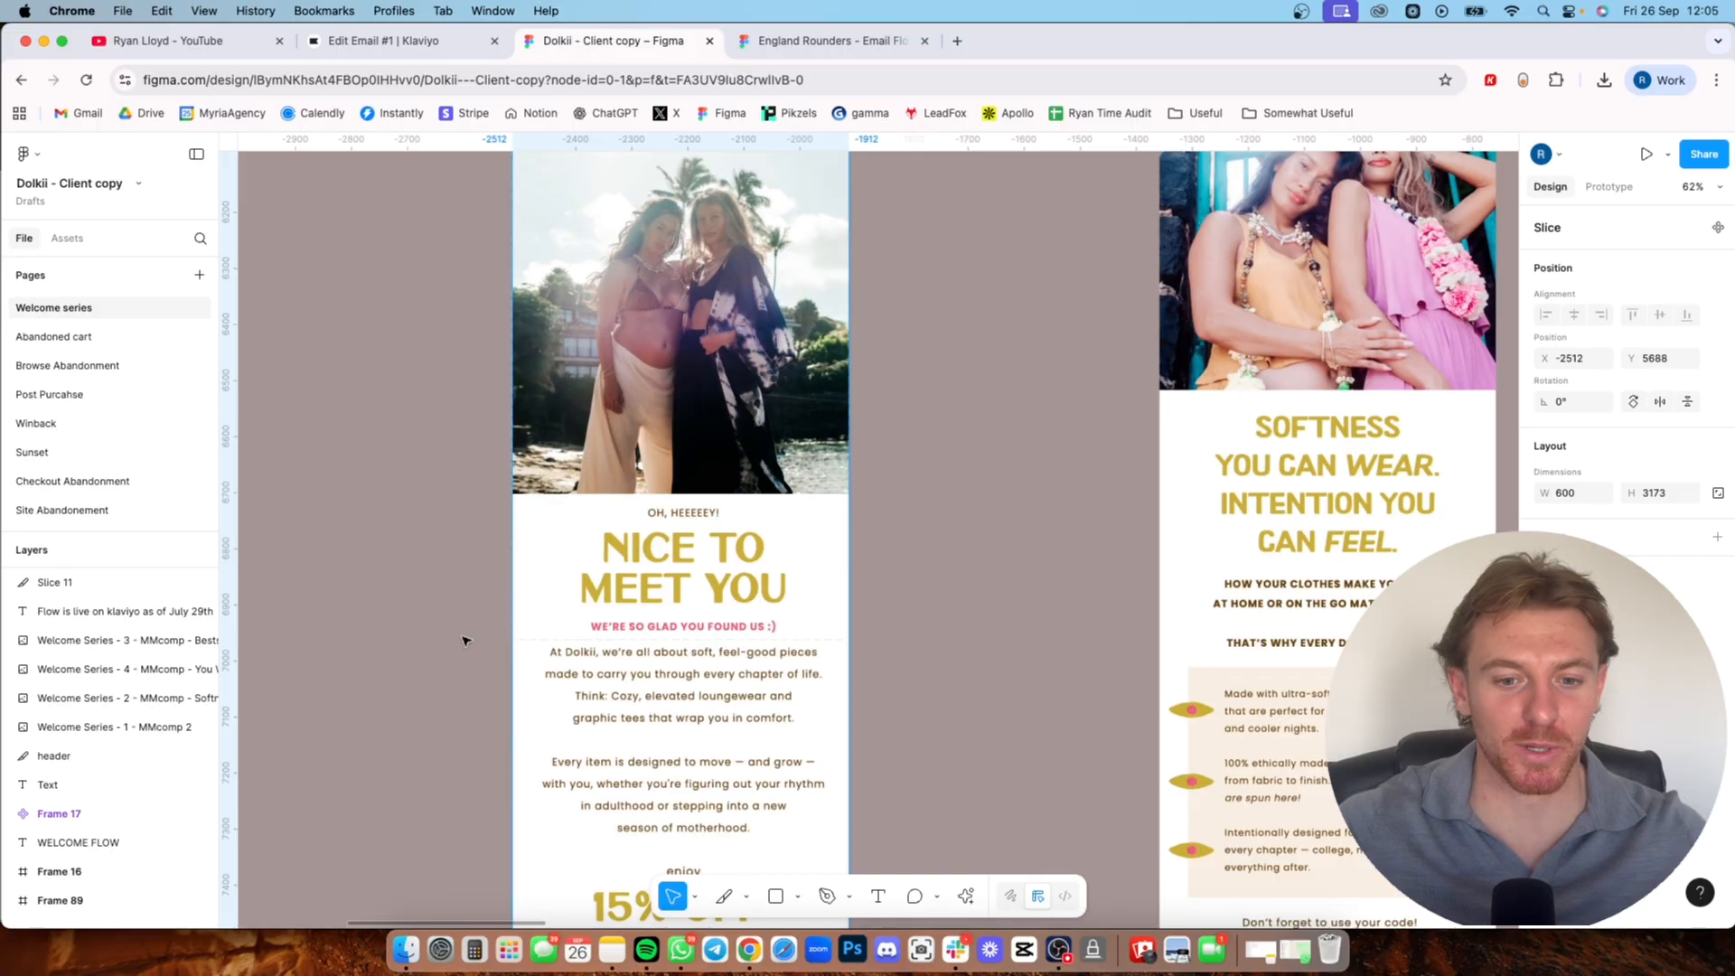
{"action": "scroll", "coordinate": [511, 565], "scroll_direction": "up", "scroll_amount": 5}
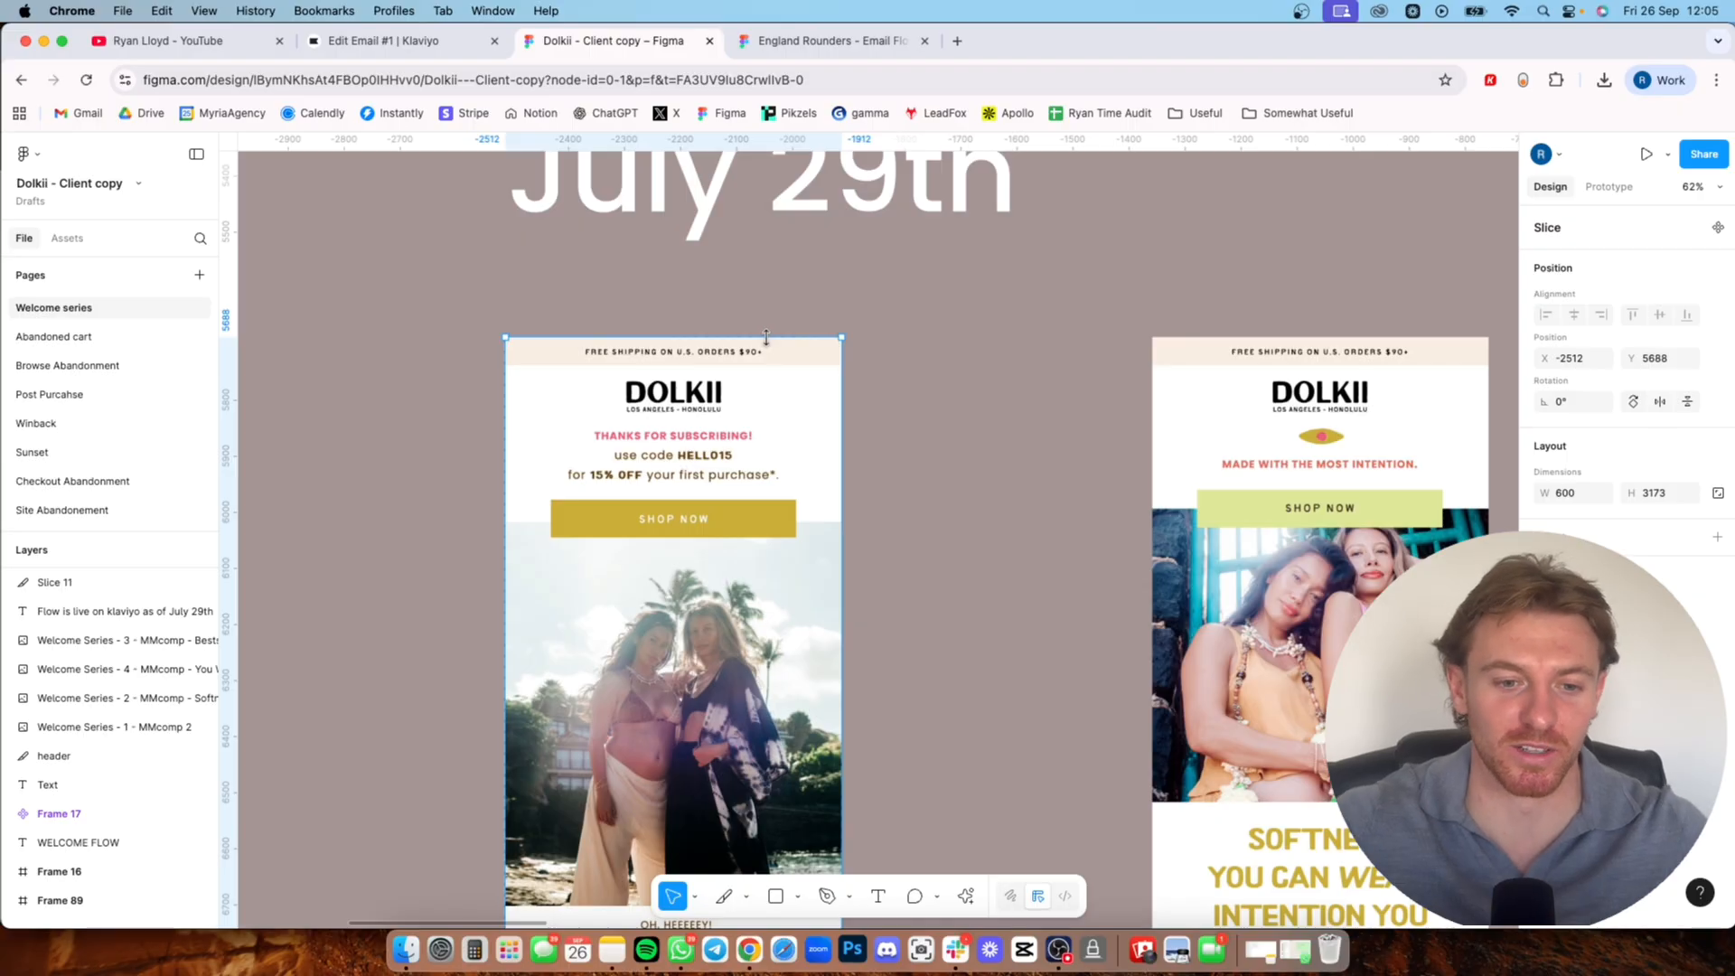
{"action": "scroll", "coordinate": [766, 336], "scroll_direction": "down", "scroll_amount": 5}
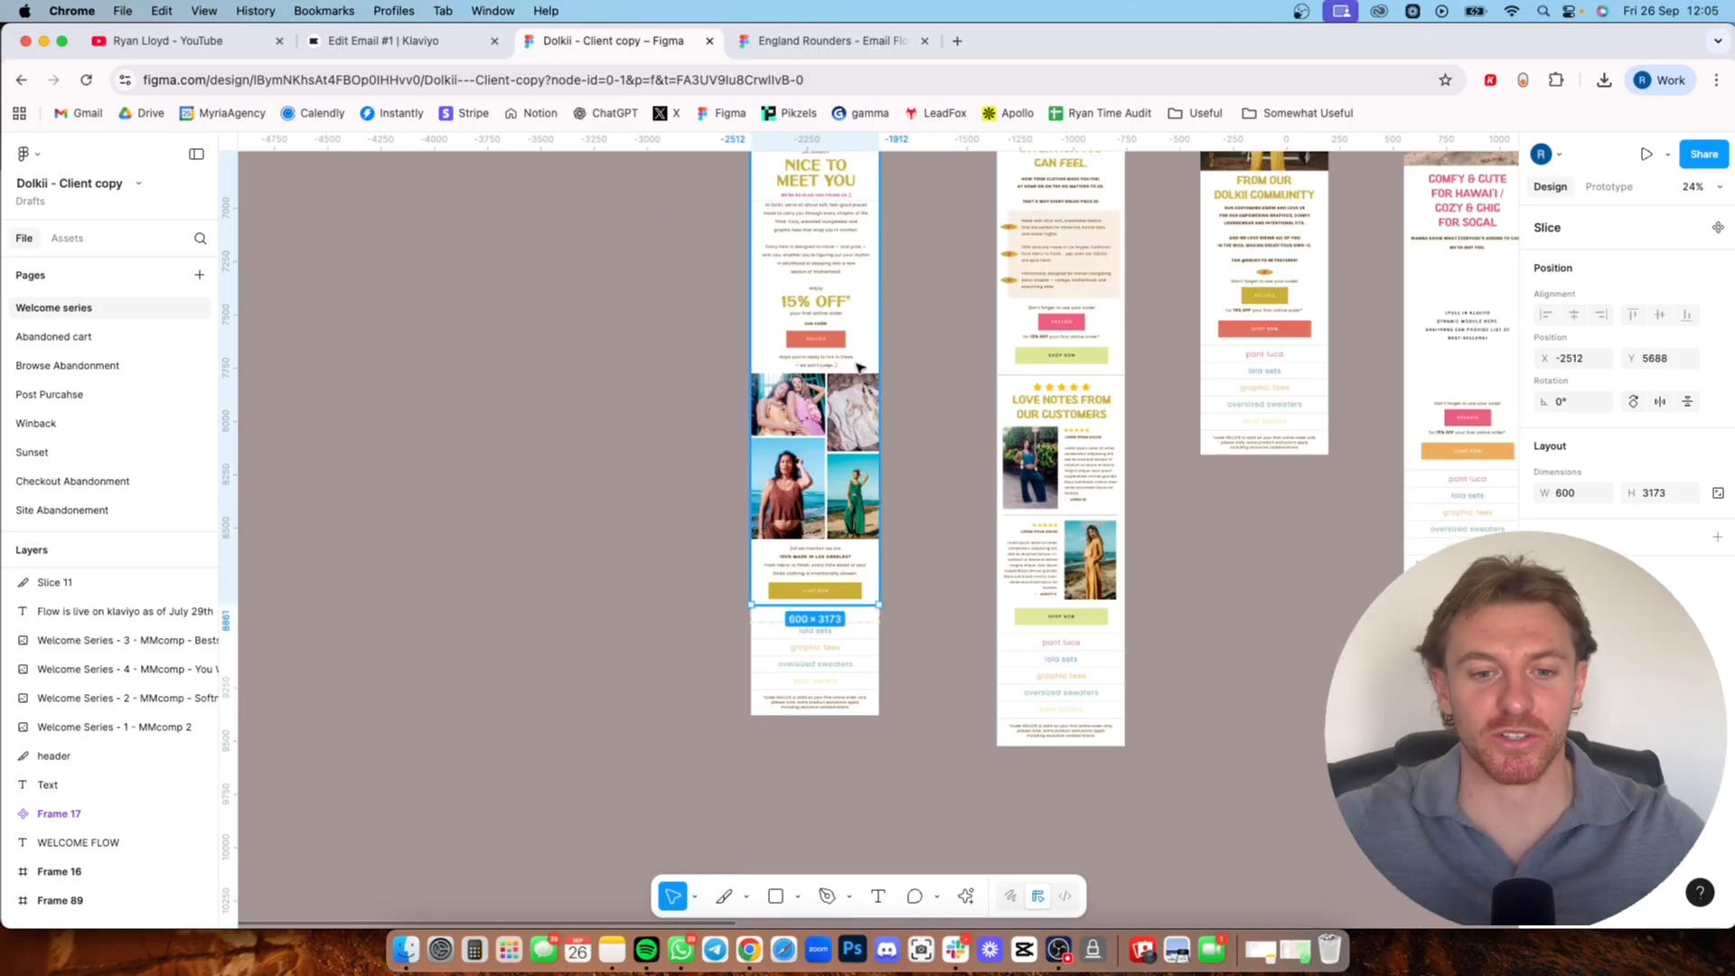
{"action": "scroll", "coordinate": [858, 366], "scroll_direction": "up", "scroll_amount": 3}
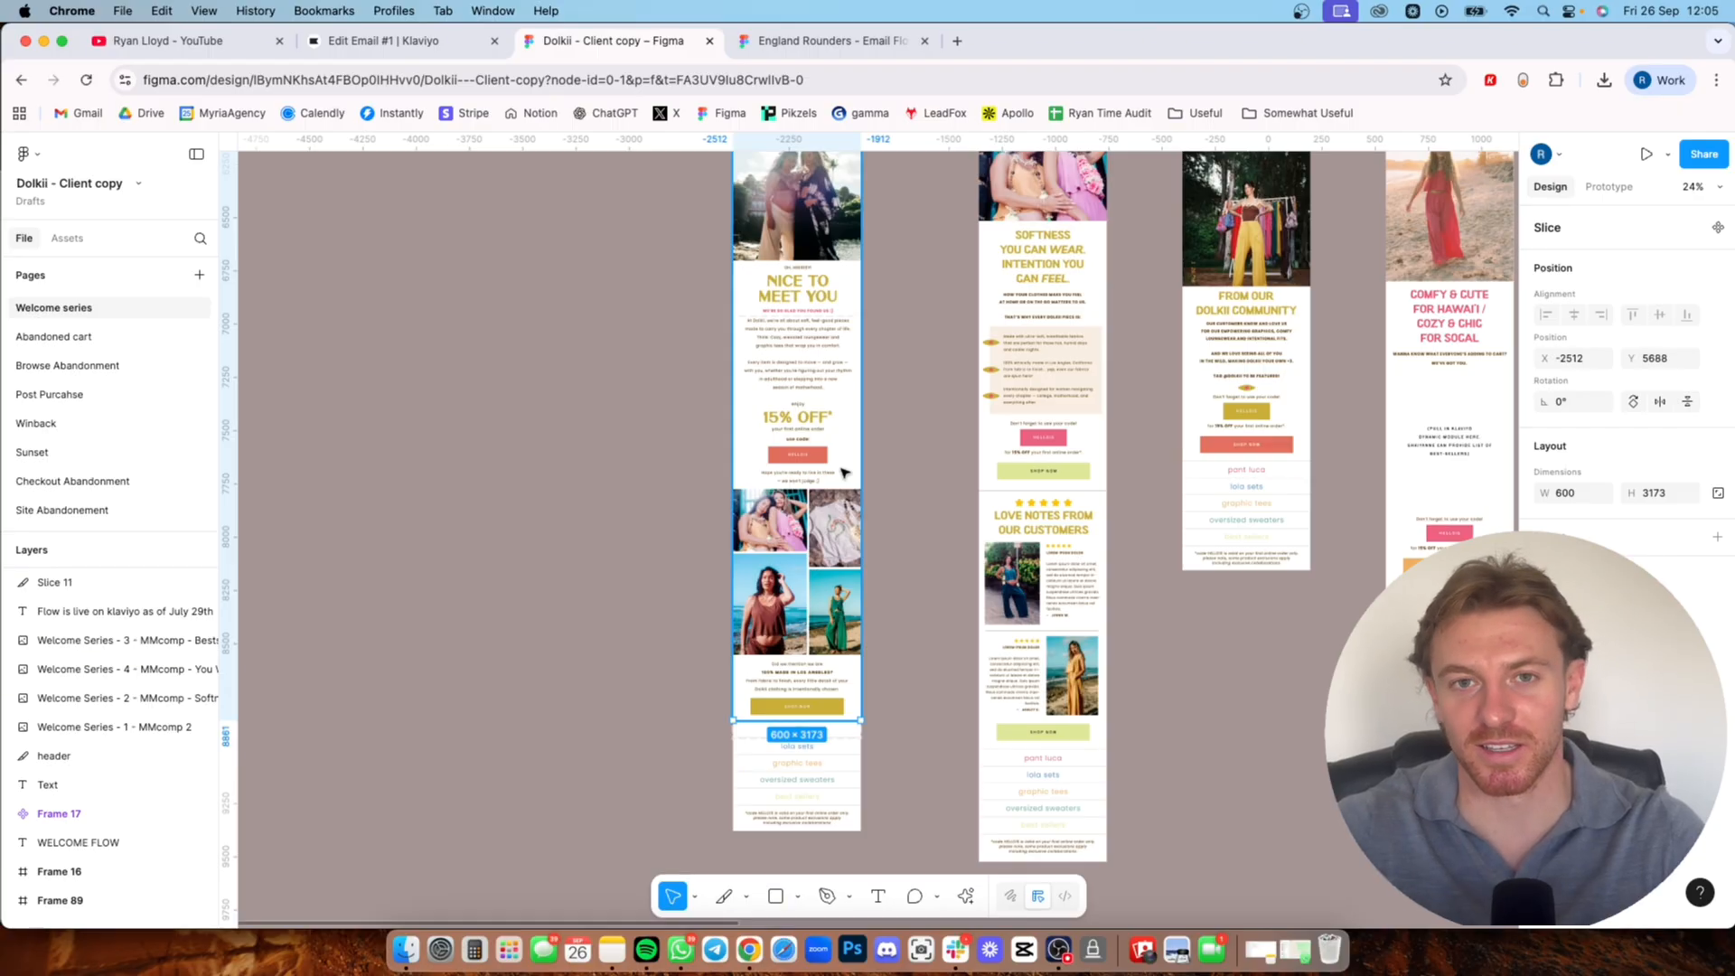
{"action": "scroll", "coordinate": [880, 425], "scroll_direction": "up", "scroll_amount": 5}
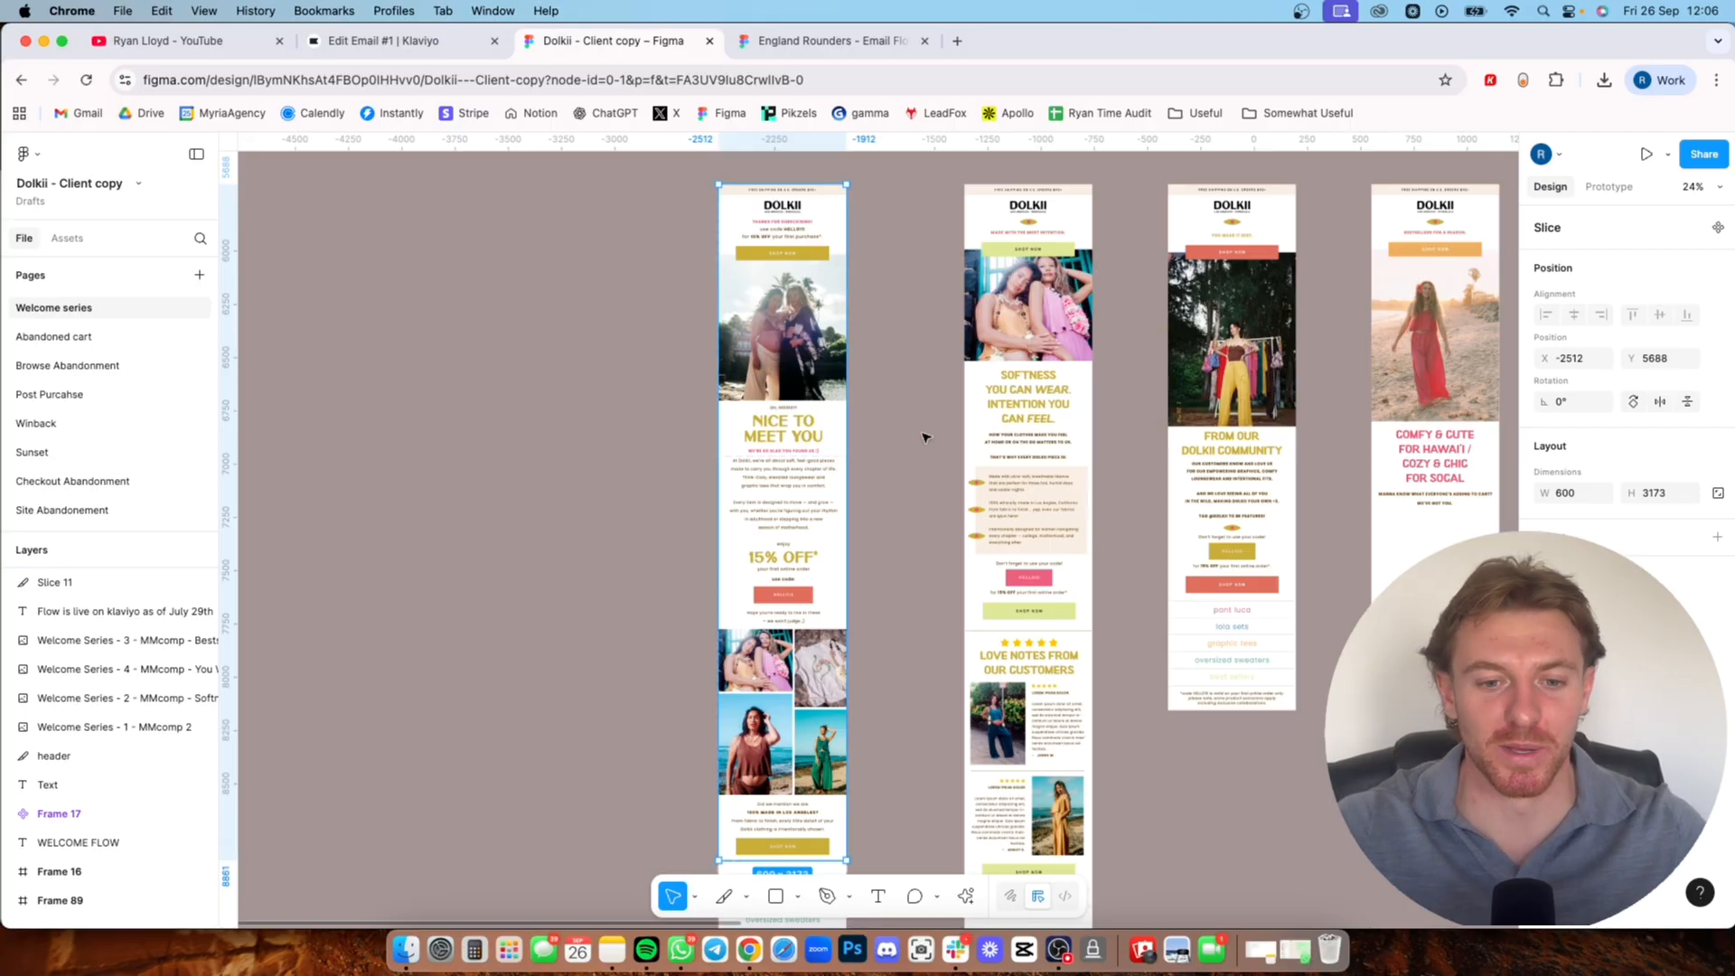
{"action": "scroll", "coordinate": [922, 488], "scroll_direction": "down", "scroll_amount": 5}
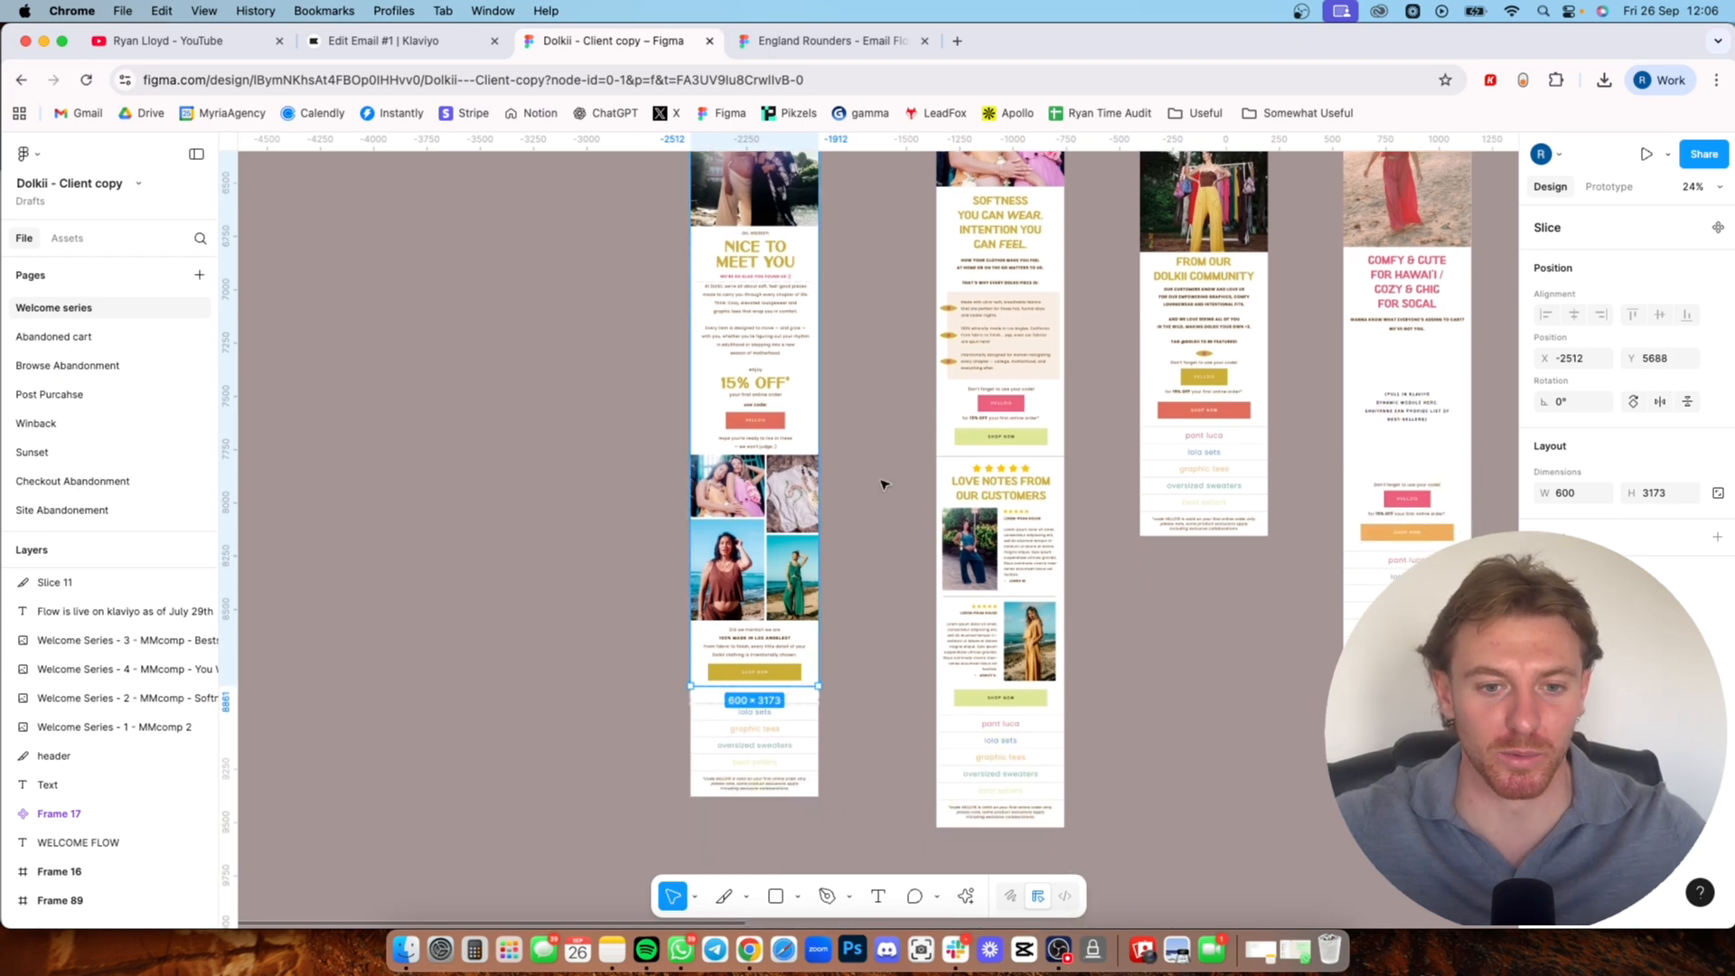
{"action": "scroll", "coordinate": [883, 484], "scroll_direction": "up", "scroll_amount": 4}
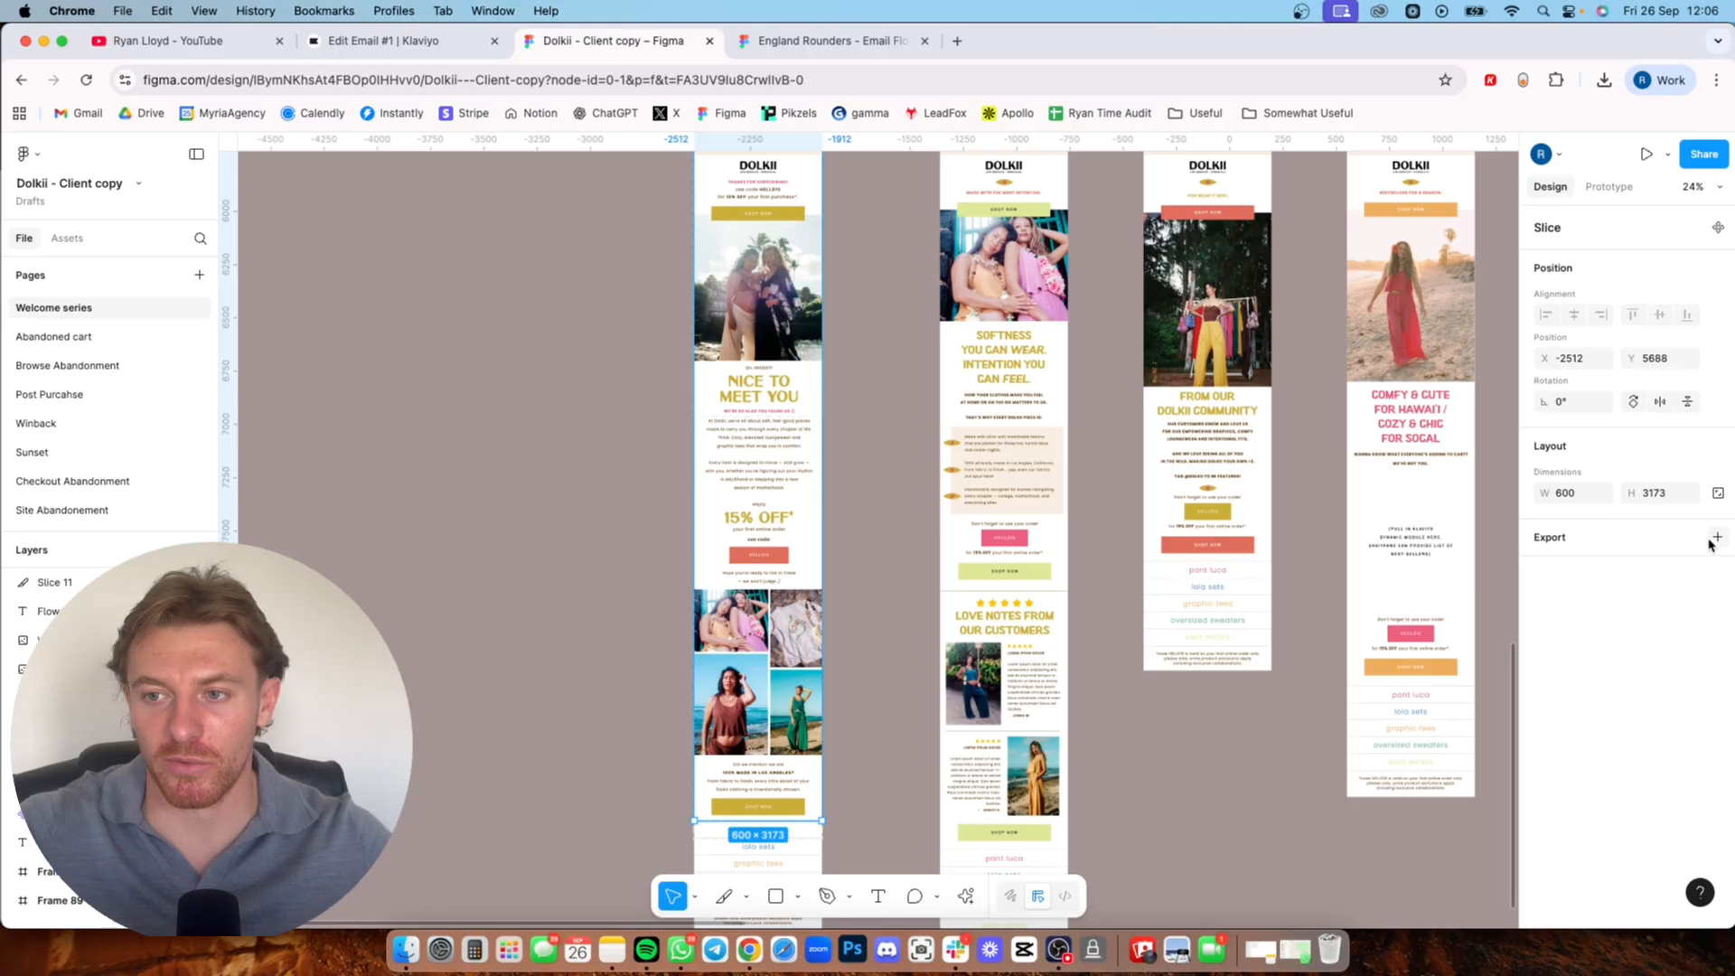
- Add an export setting to the slice with JPEG format at 1x and export it
{"action": "left_click", "coordinate": [1711, 540]}
{"action": "left_click", "coordinate": [1635, 571]}
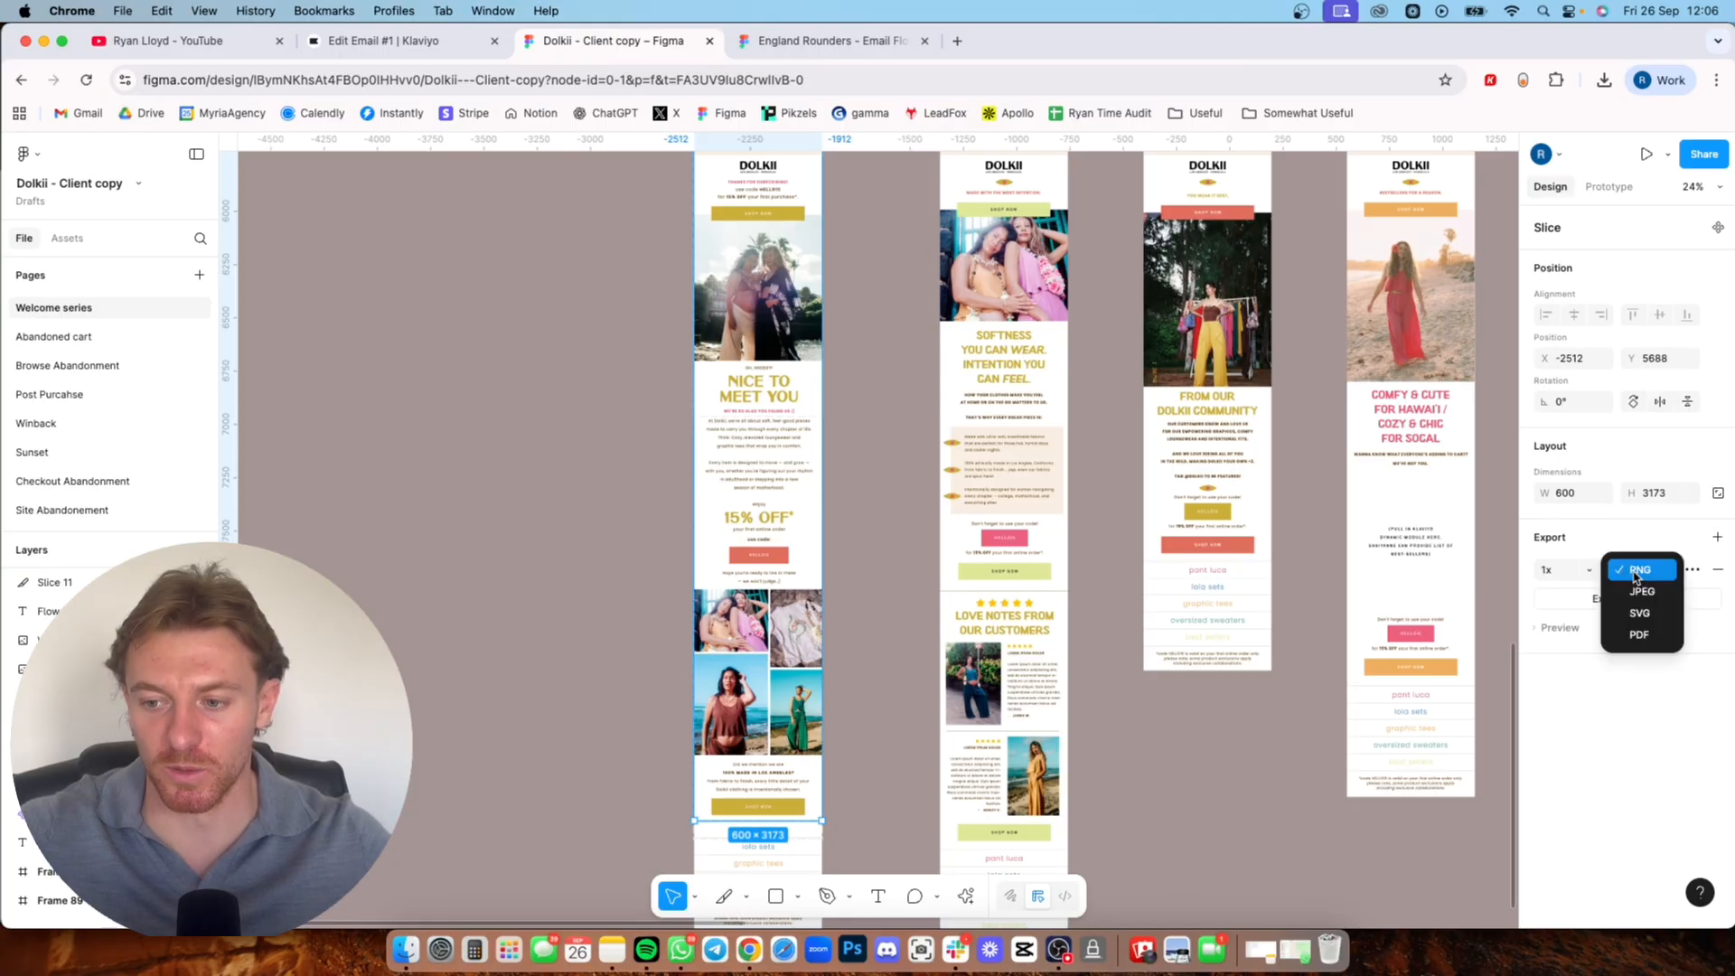
{"action": "left_click", "coordinate": [1640, 591]}
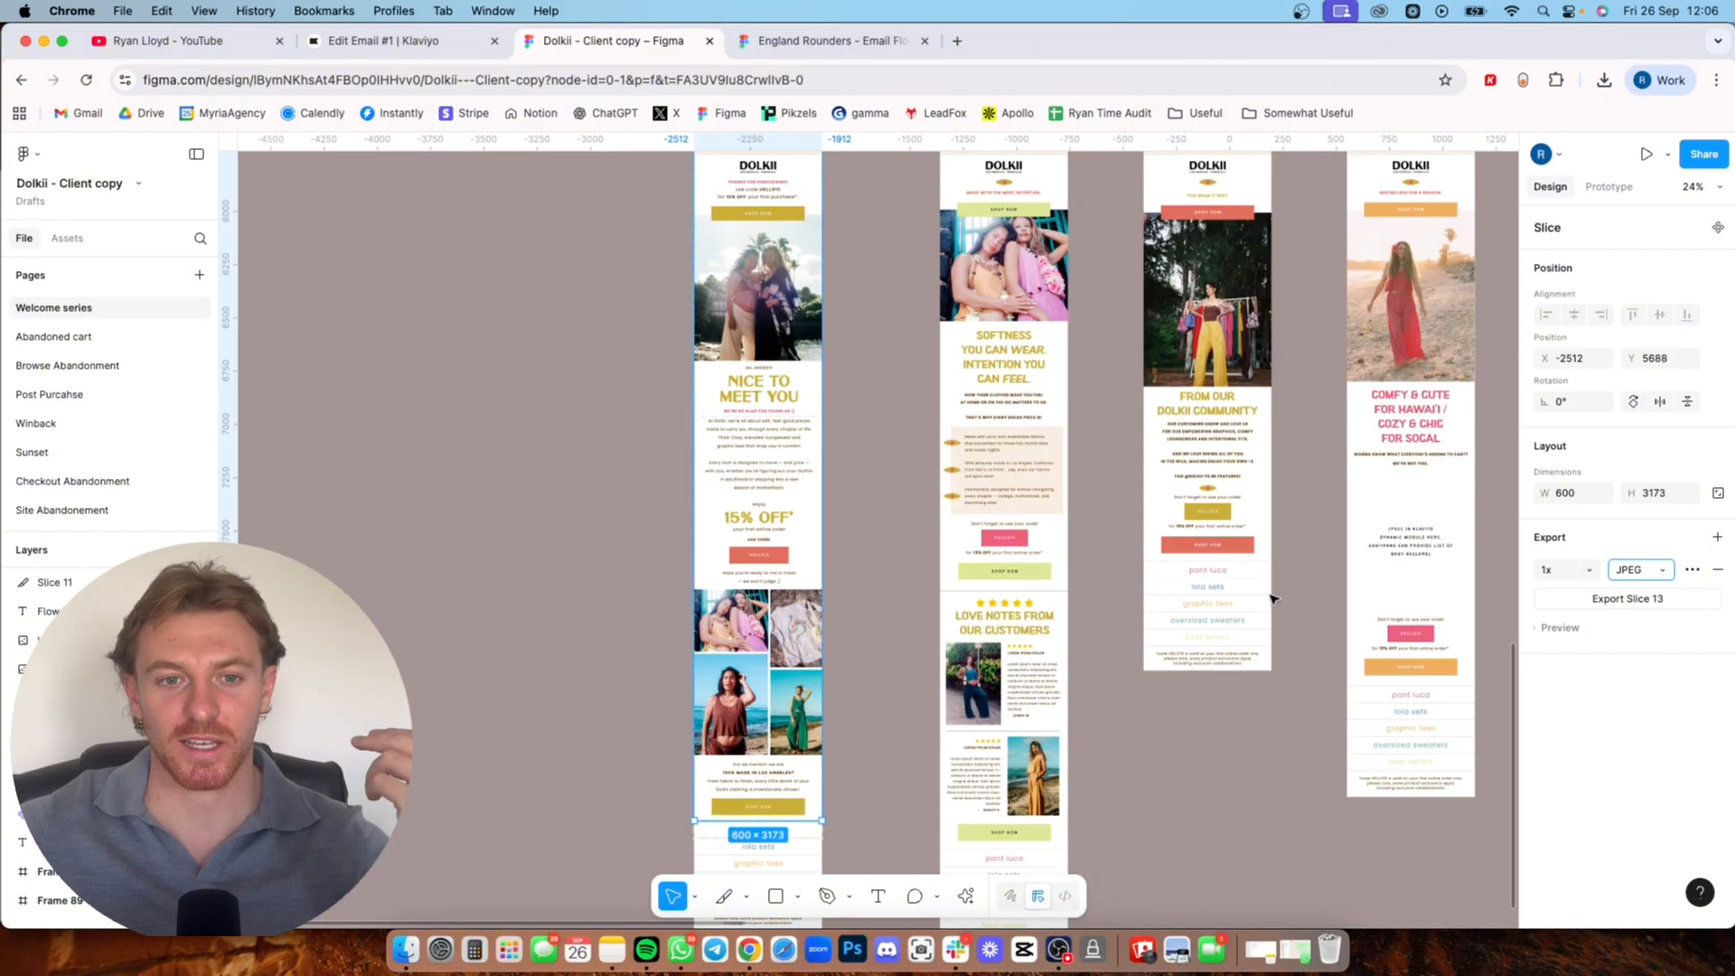
{"action": "left_click", "coordinate": [1623, 600]}
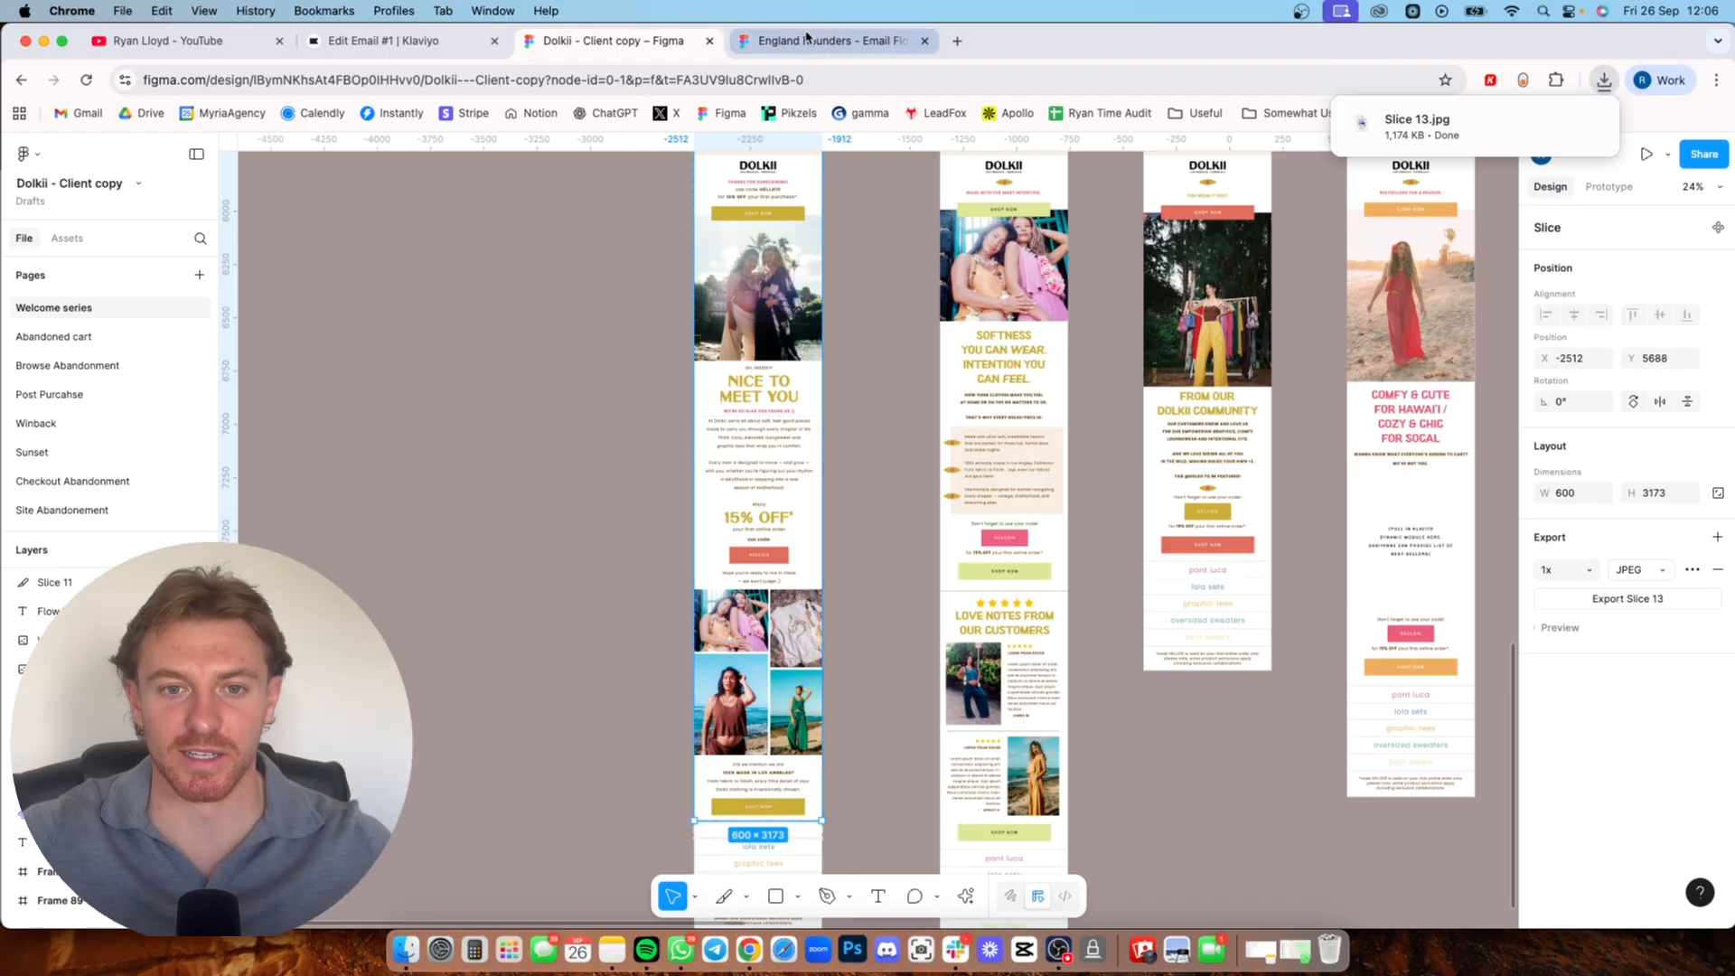
- Switch to the Klaviyo email editor and upload the downloaded Slice 13.jpg into the empty image block
{"action": "left_click", "coordinate": [807, 36]}
{"action": "left_click", "coordinate": [397, 41]}
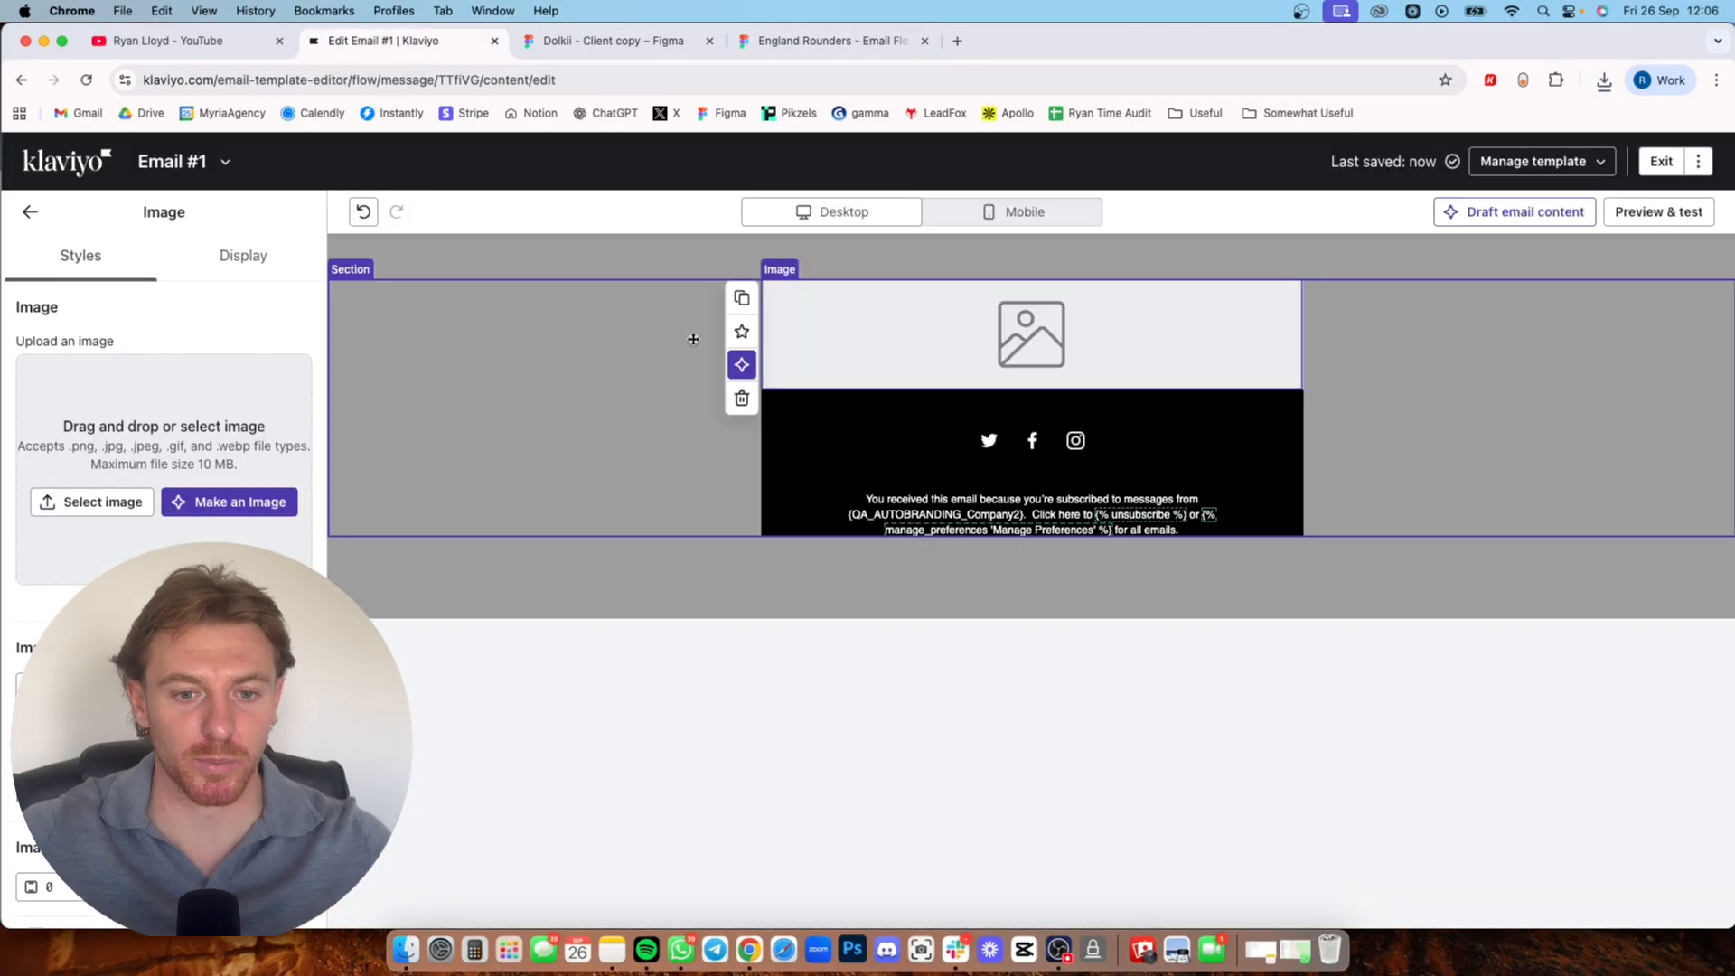
{"action": "left_click", "coordinate": [1603, 82]}
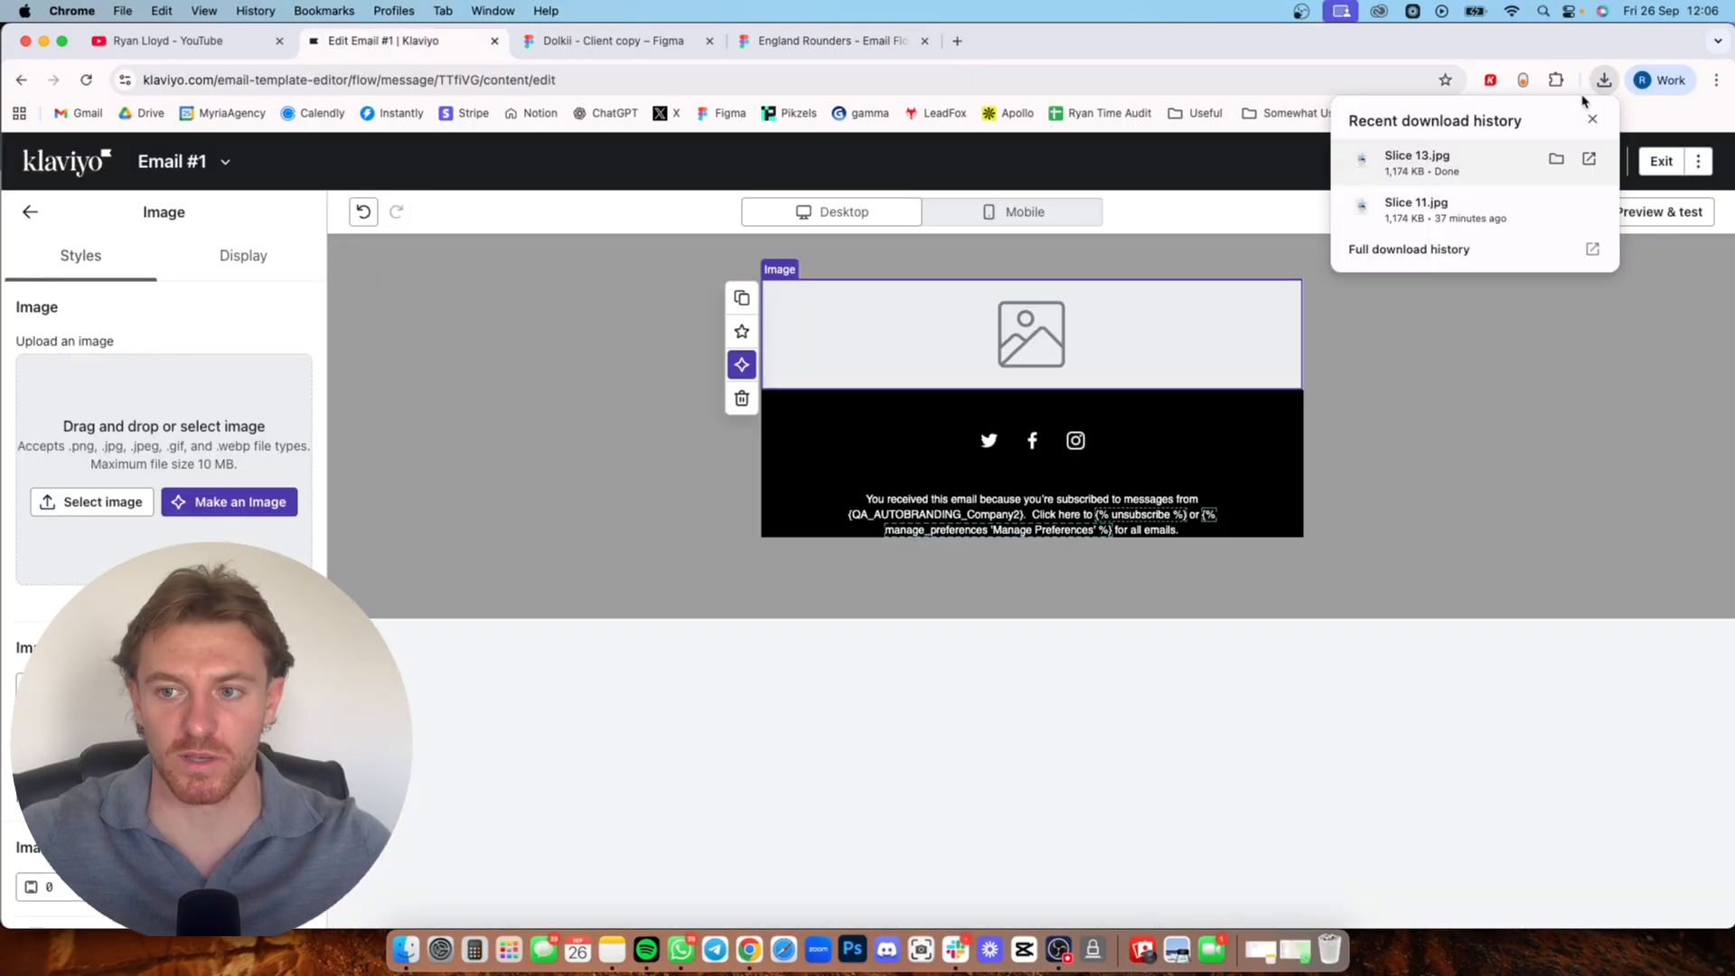
{"action": "left_click_drag", "start_coordinate": [1485, 167], "coordinate": [188, 465]}
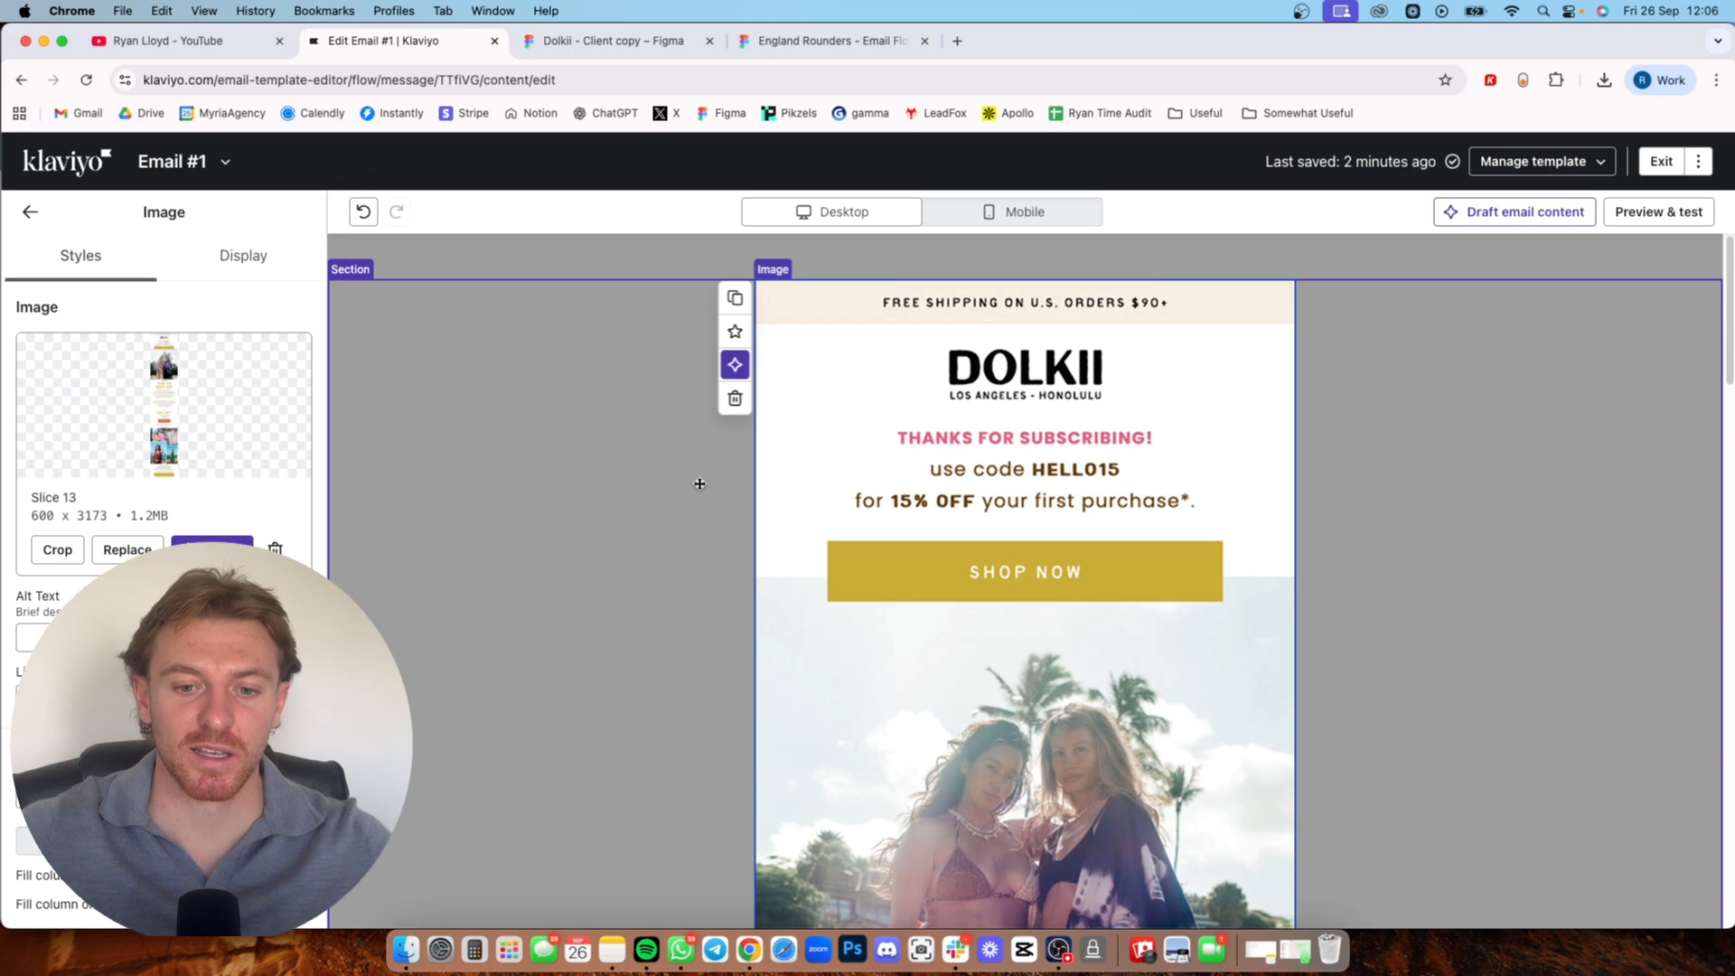
- Review the uploaded email design in the desktop view and in the mobile view down to the footer
{"action": "scroll", "coordinate": [867, 488], "scroll_direction": "down", "scroll_amount": 2}
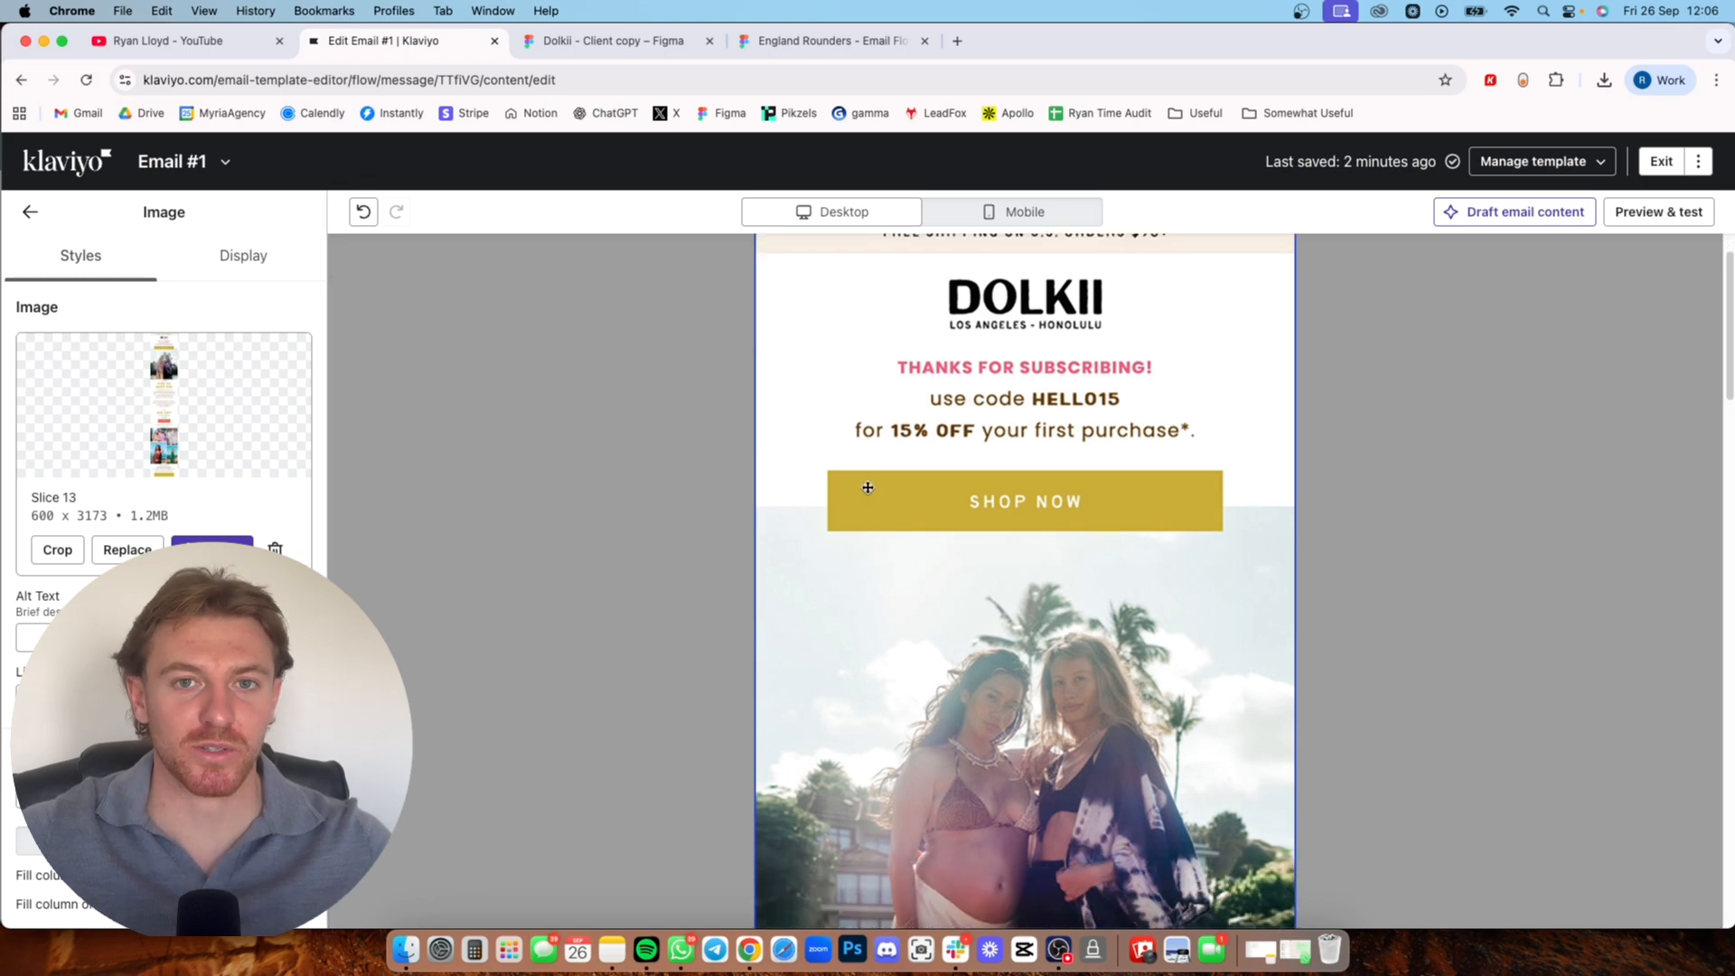
{"action": "scroll", "coordinate": [869, 488], "scroll_direction": "down", "scroll_amount": 2}
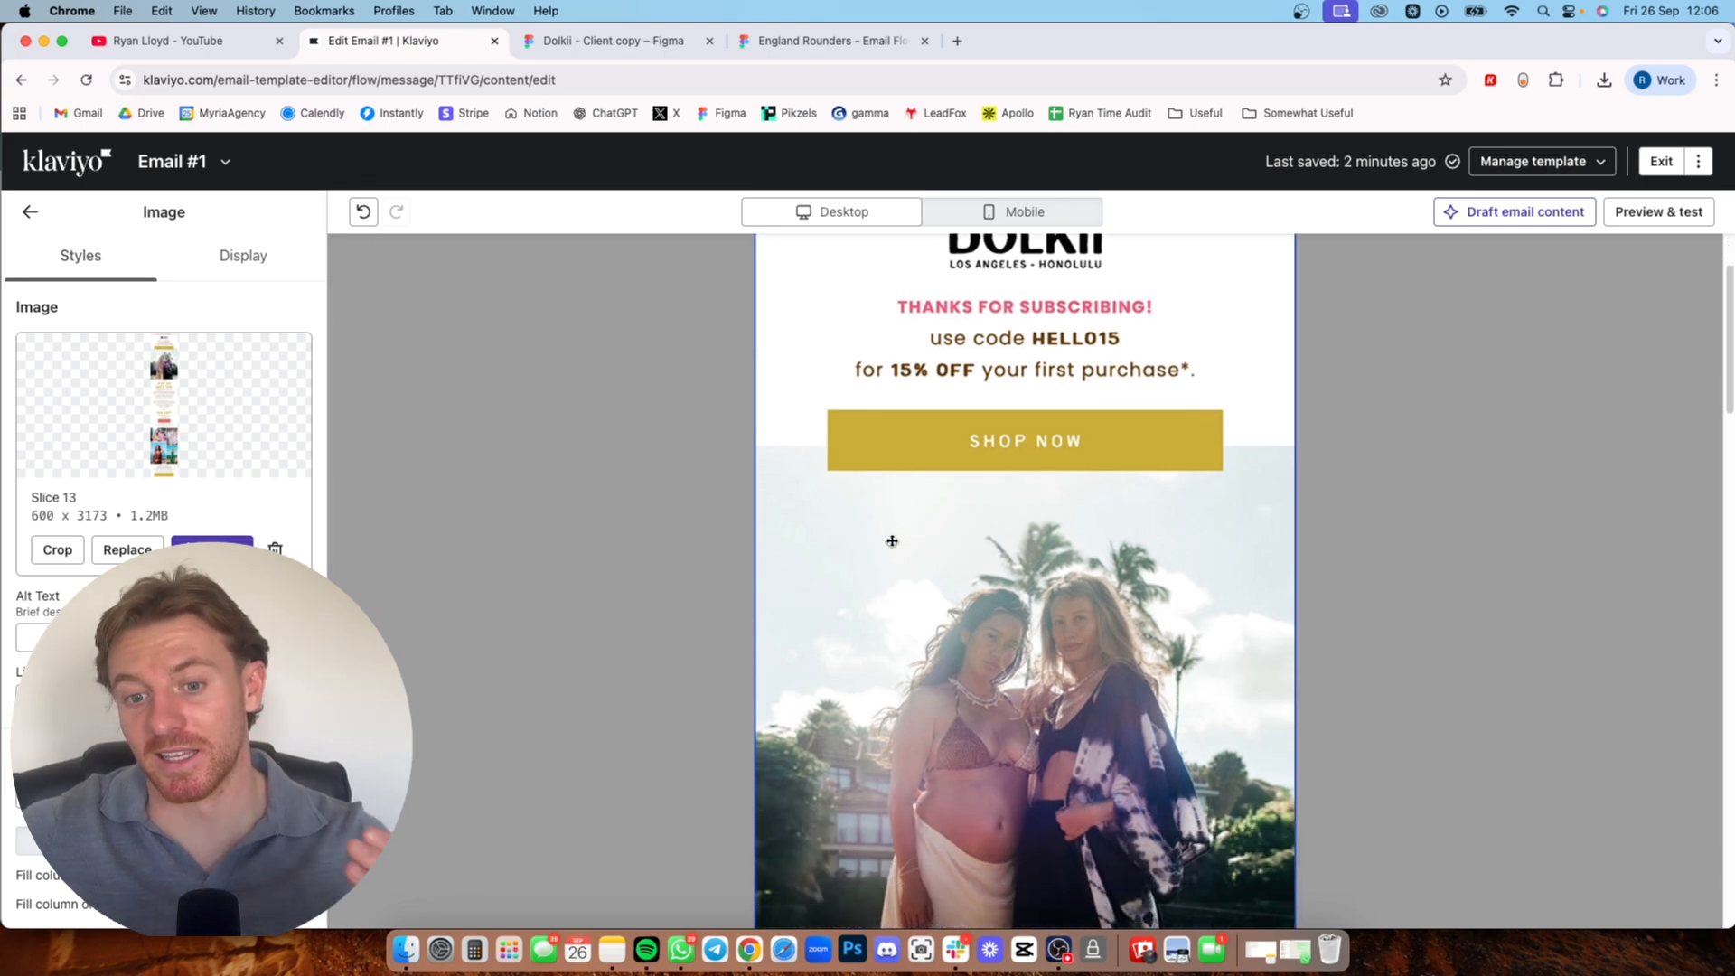
{"action": "scroll", "coordinate": [894, 517], "scroll_direction": "down", "scroll_amount": 2}
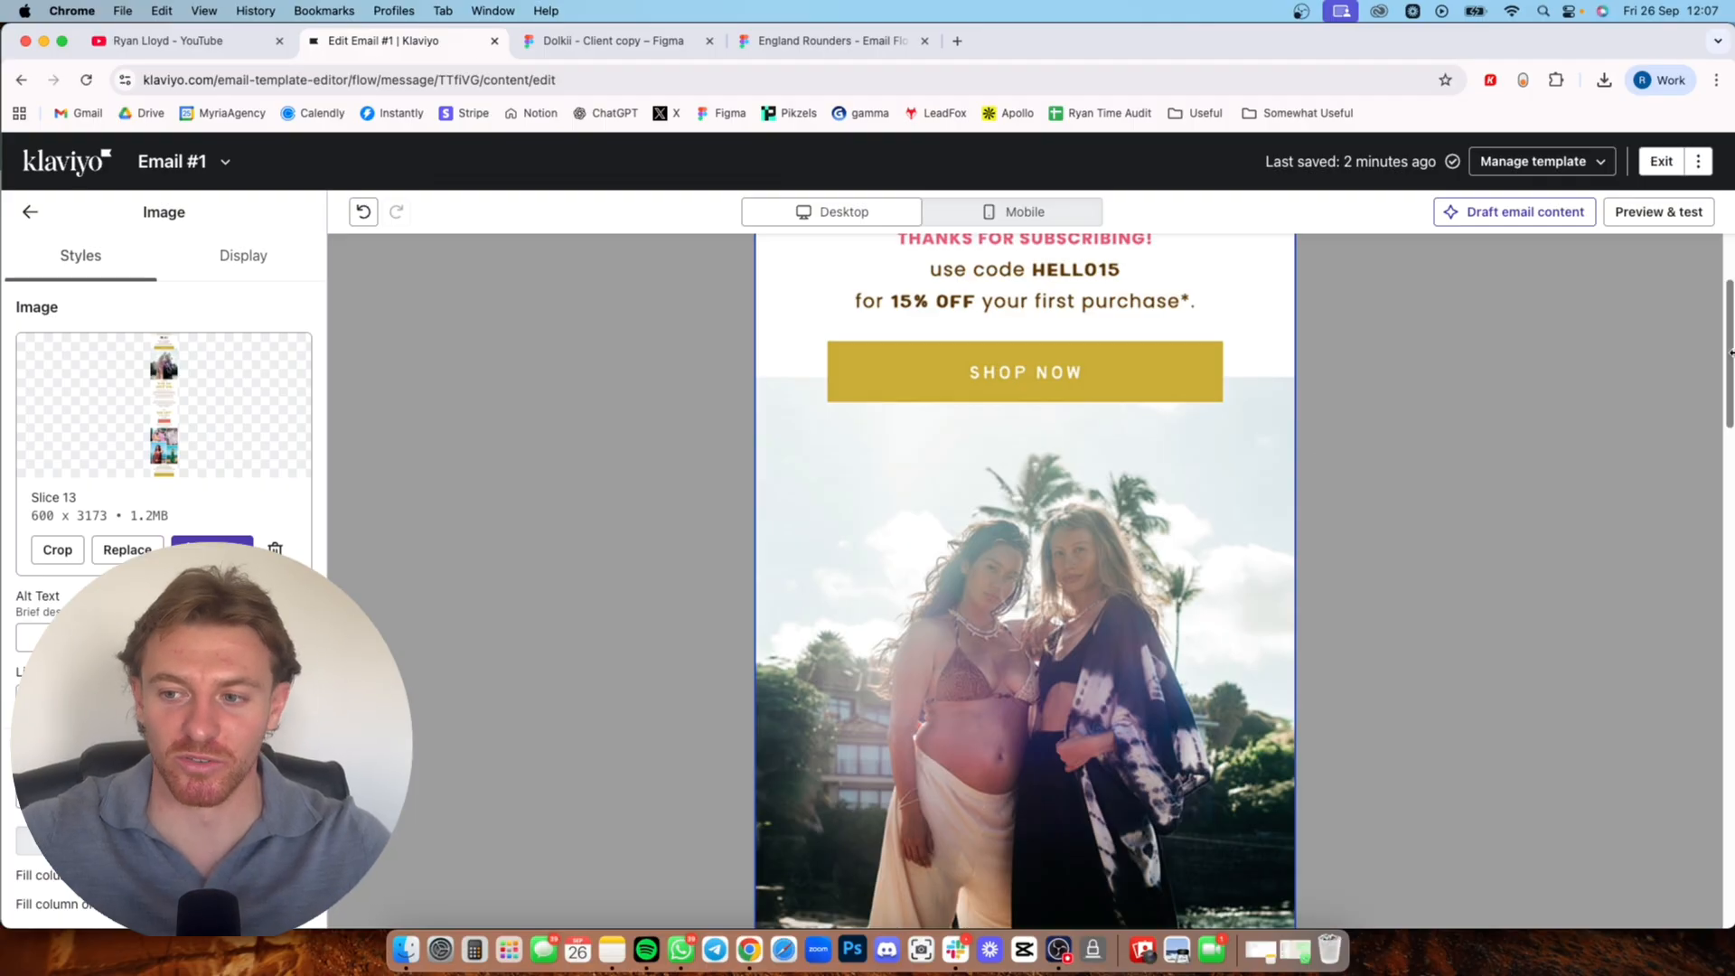
{"action": "left_click_drag", "start_coordinate": [1727, 351], "coordinate": [1704, 648]}
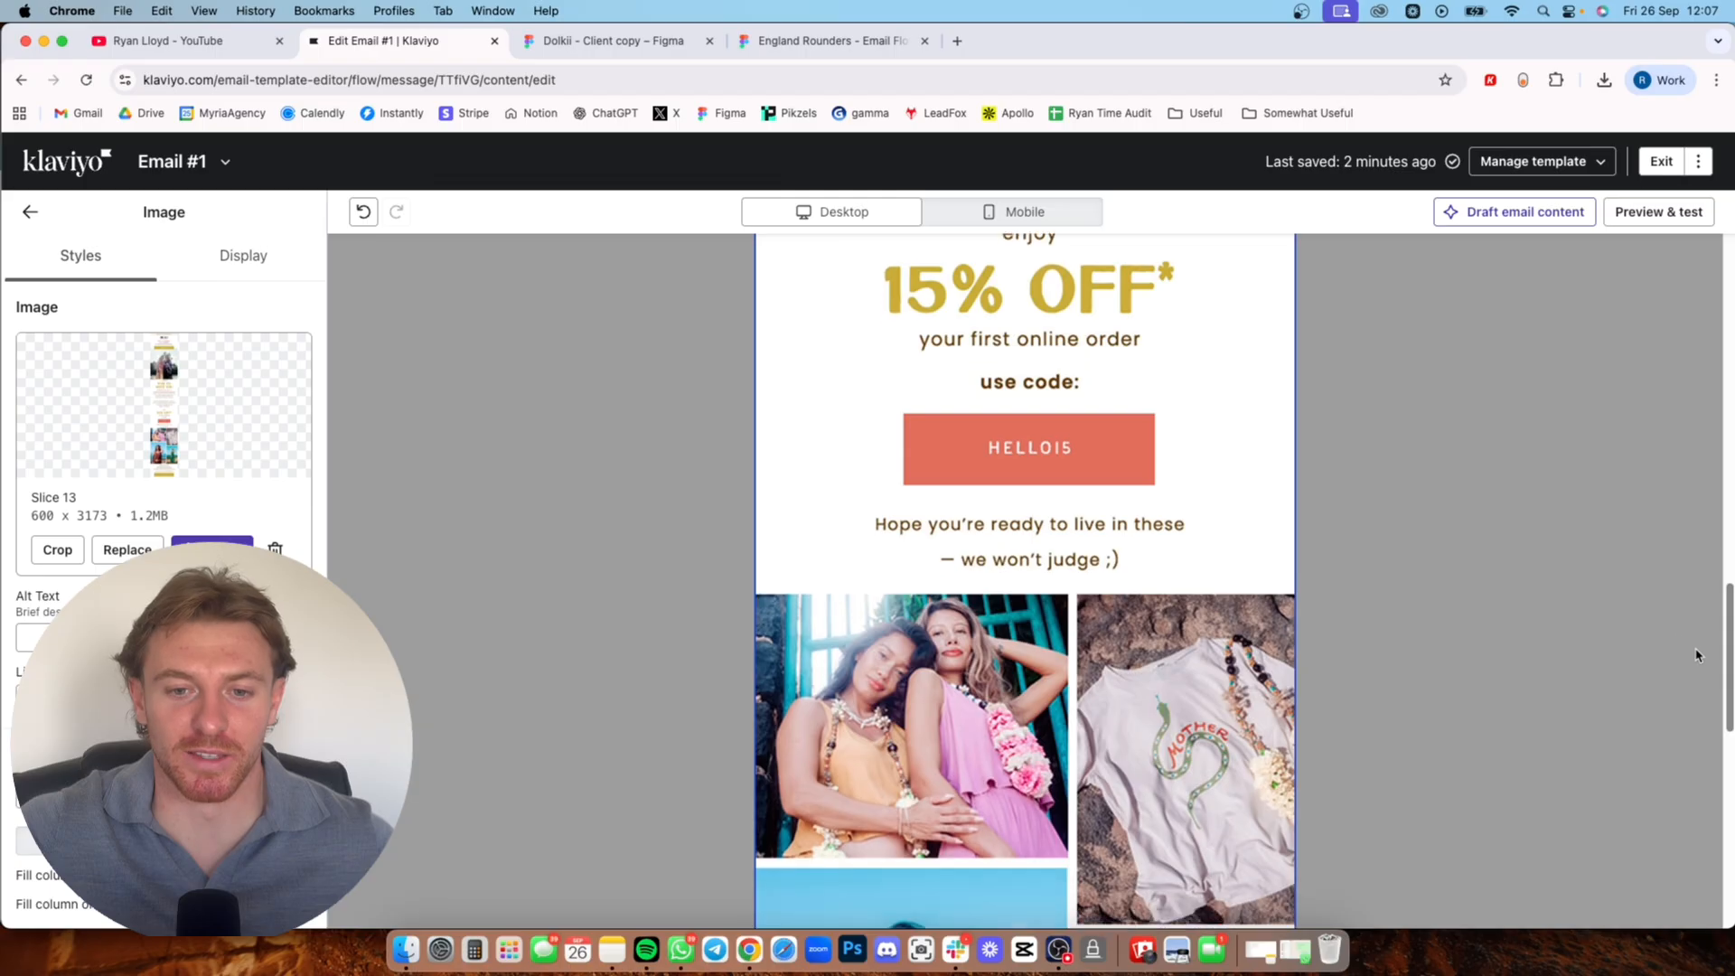
{"action": "left_click", "coordinate": [988, 217]}
{"action": "scroll", "coordinate": [956, 467], "scroll_direction": "up", "scroll_amount": 15}
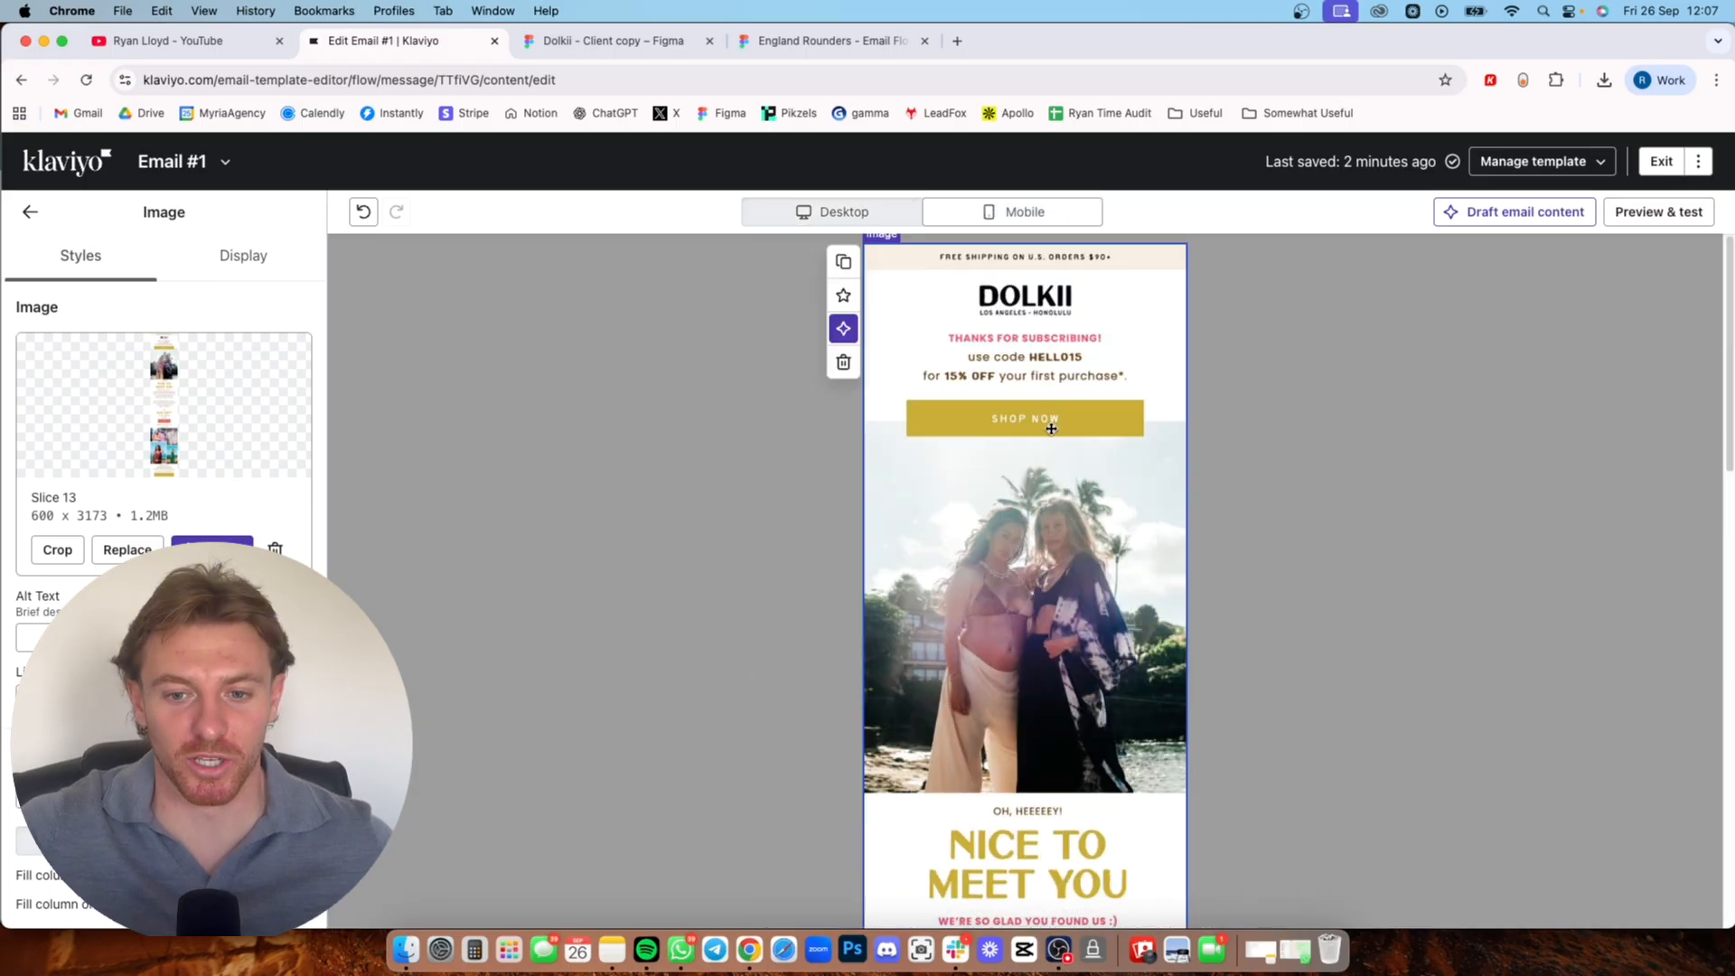
{"action": "scroll", "coordinate": [1048, 436], "scroll_direction": "down", "scroll_amount": 6}
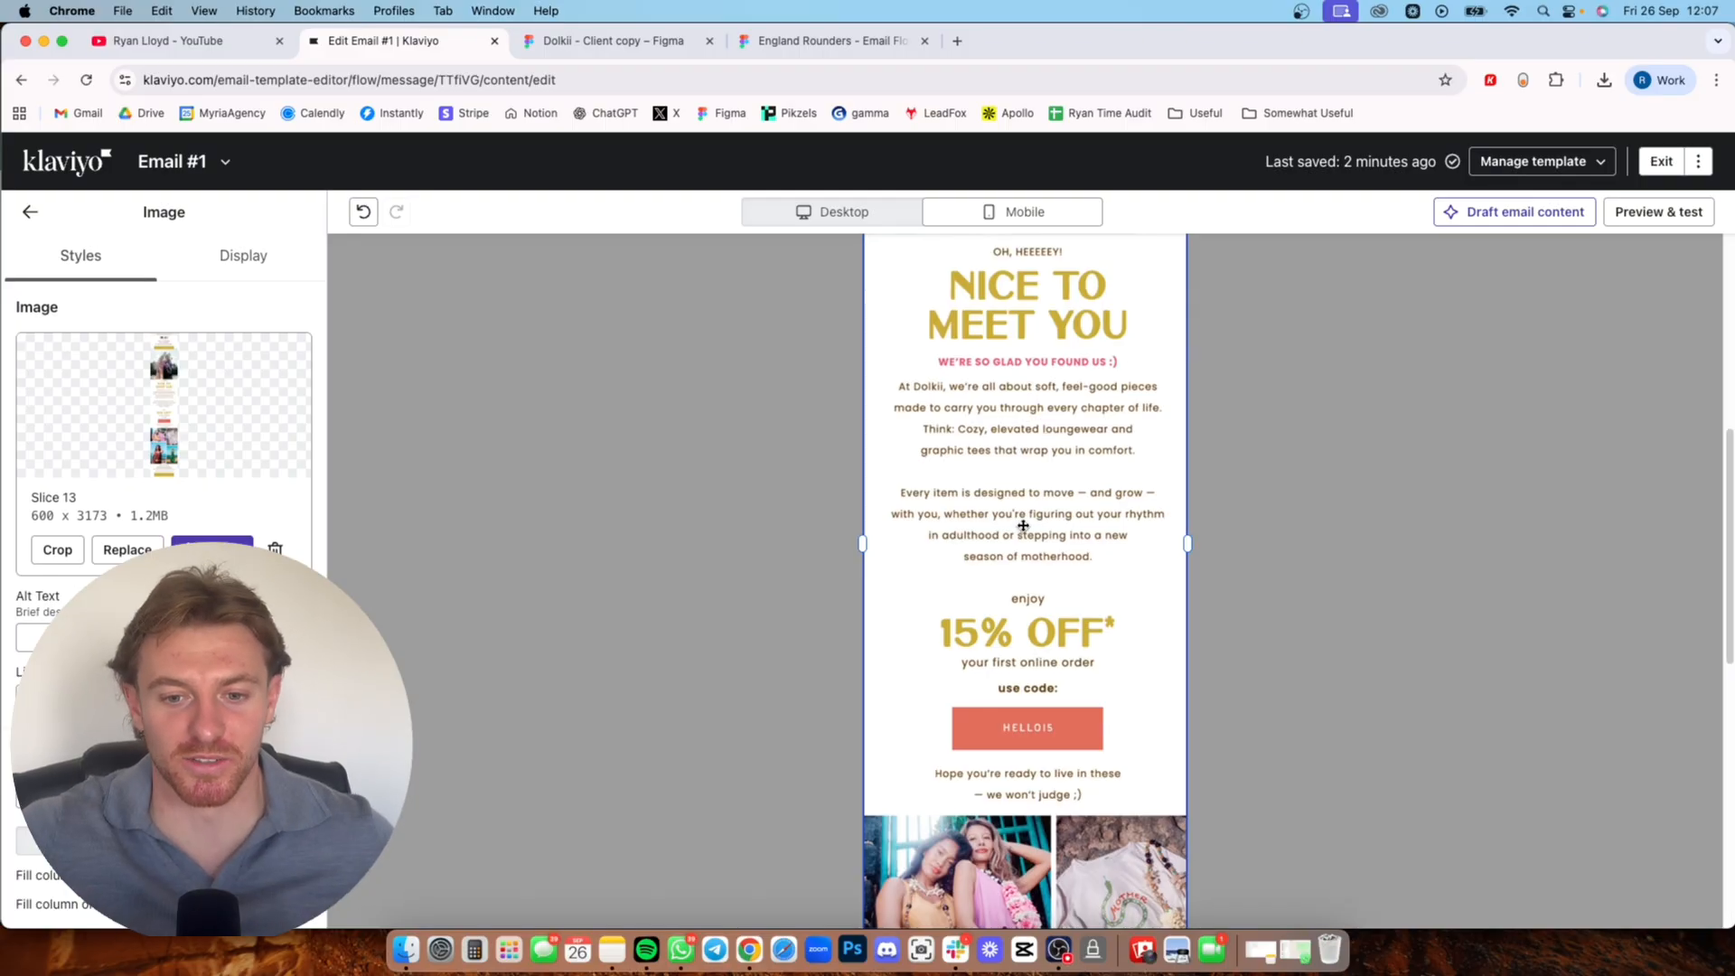
{"action": "scroll", "coordinate": [1023, 525], "scroll_direction": "down", "scroll_amount": 8}
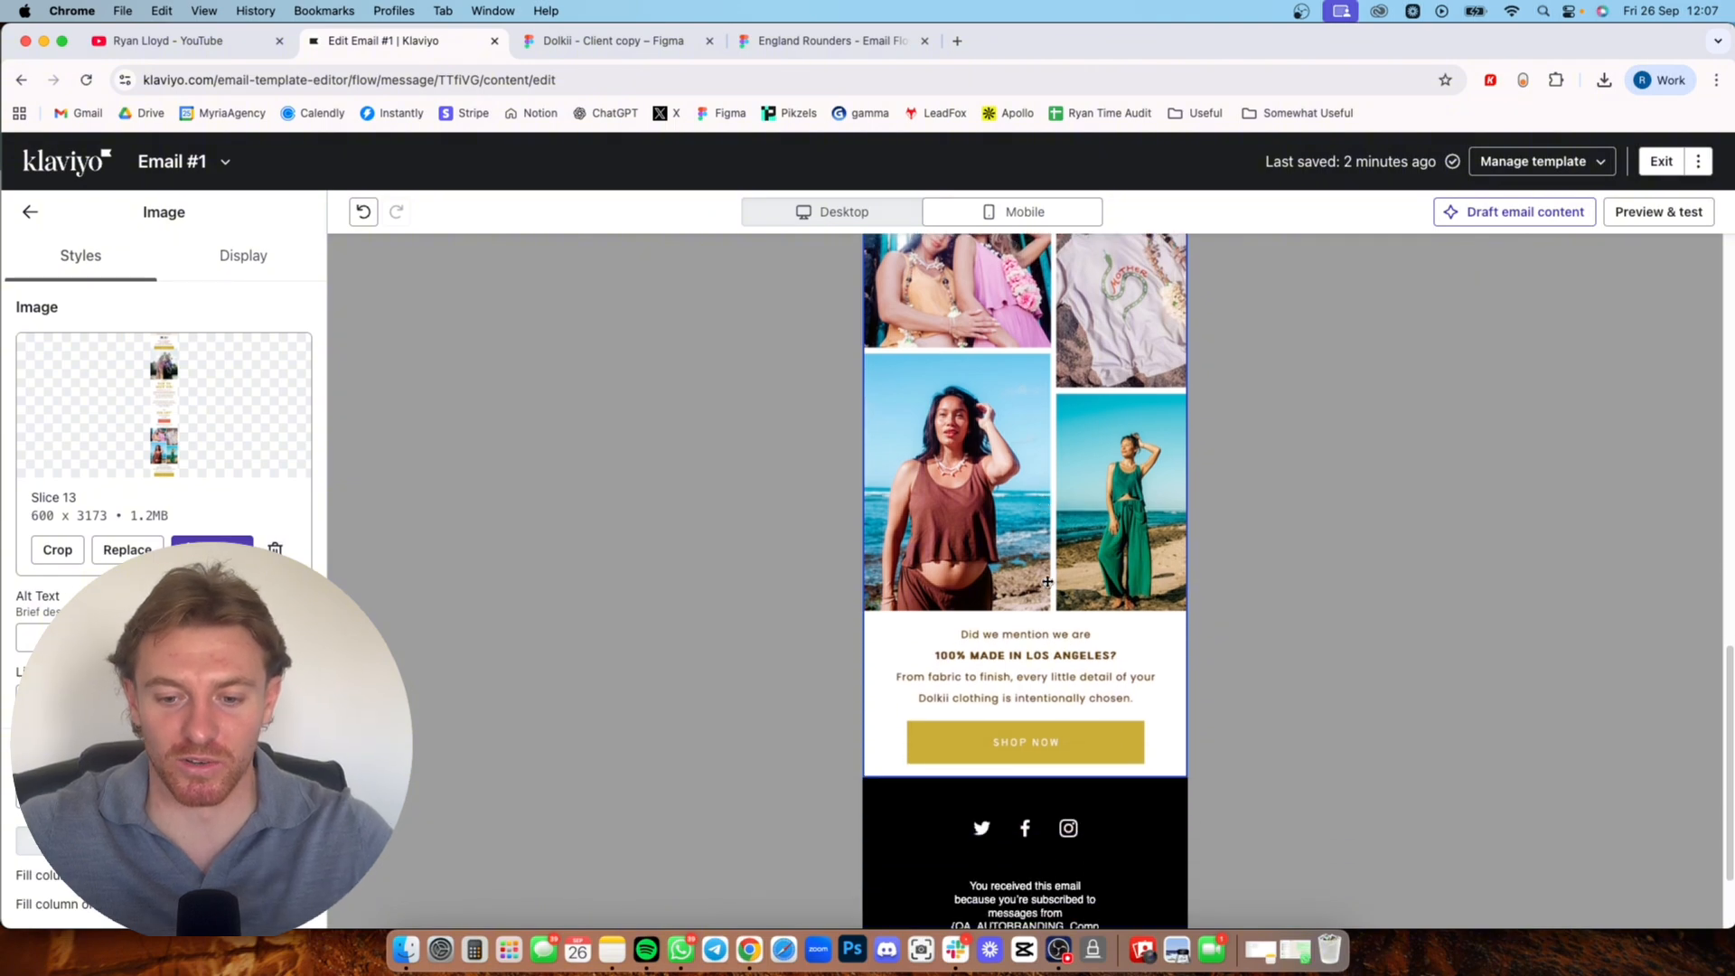
{"action": "scroll", "coordinate": [1047, 581], "scroll_direction": "up", "scroll_amount": 12}
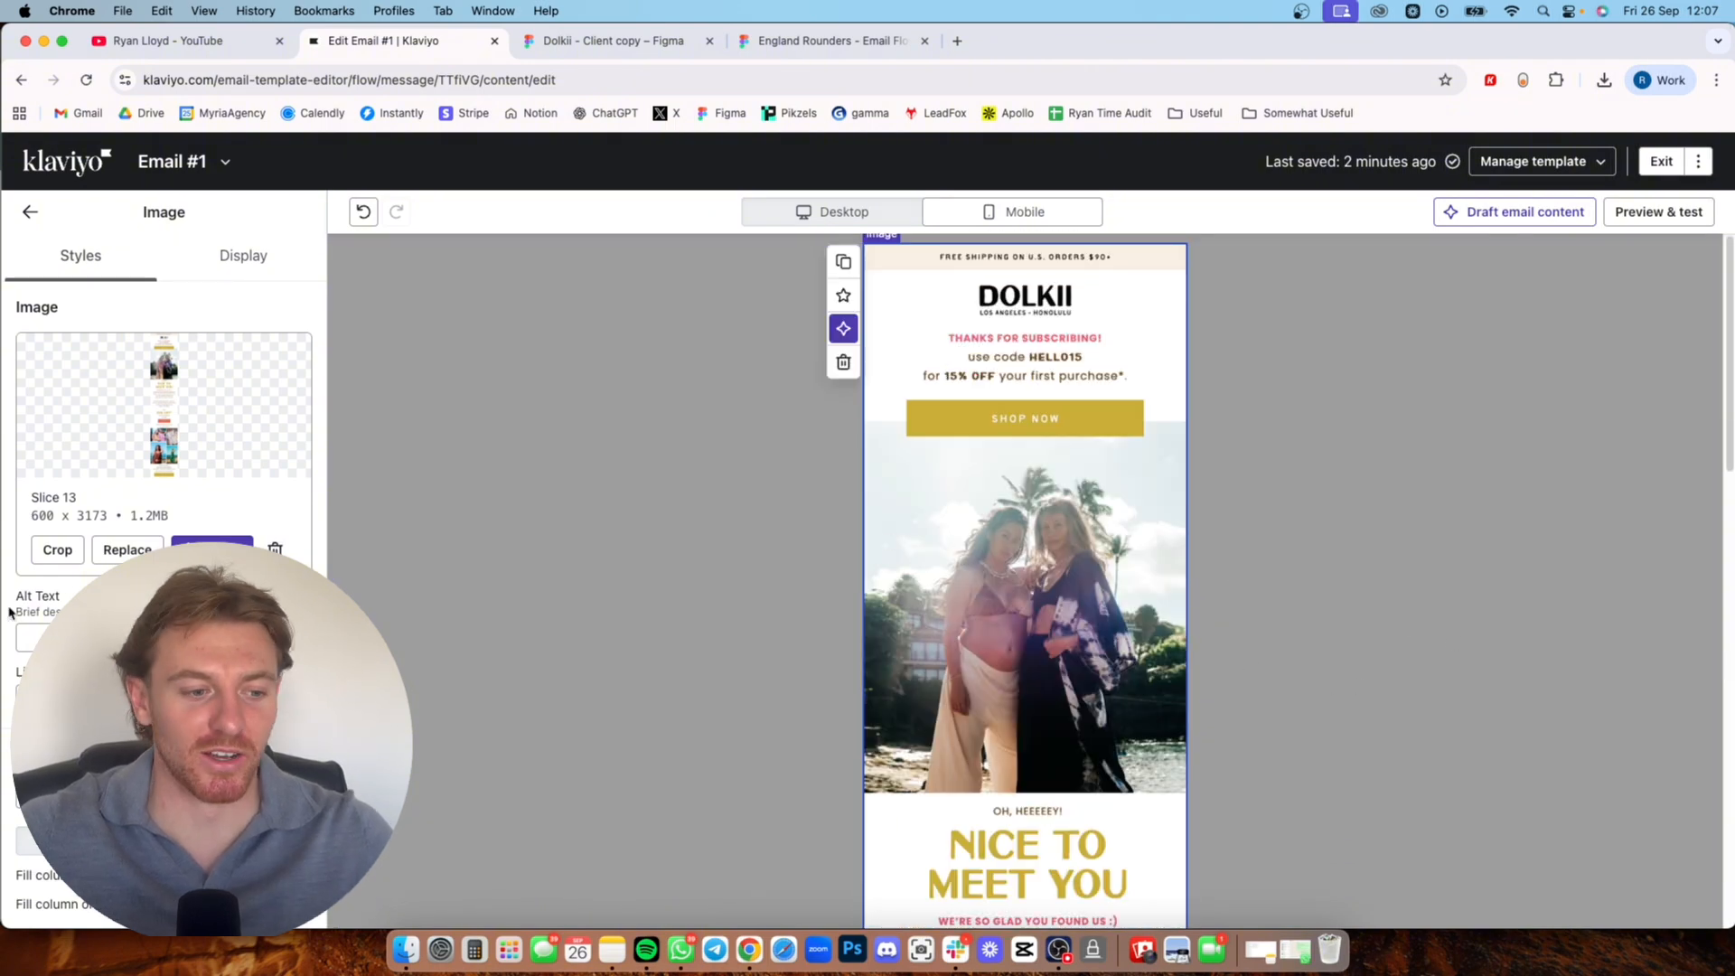
- Set the image's alt text to "Welcome, use code HELLO15 for 15% off"
{"action": "left_click", "coordinate": [27, 637]}
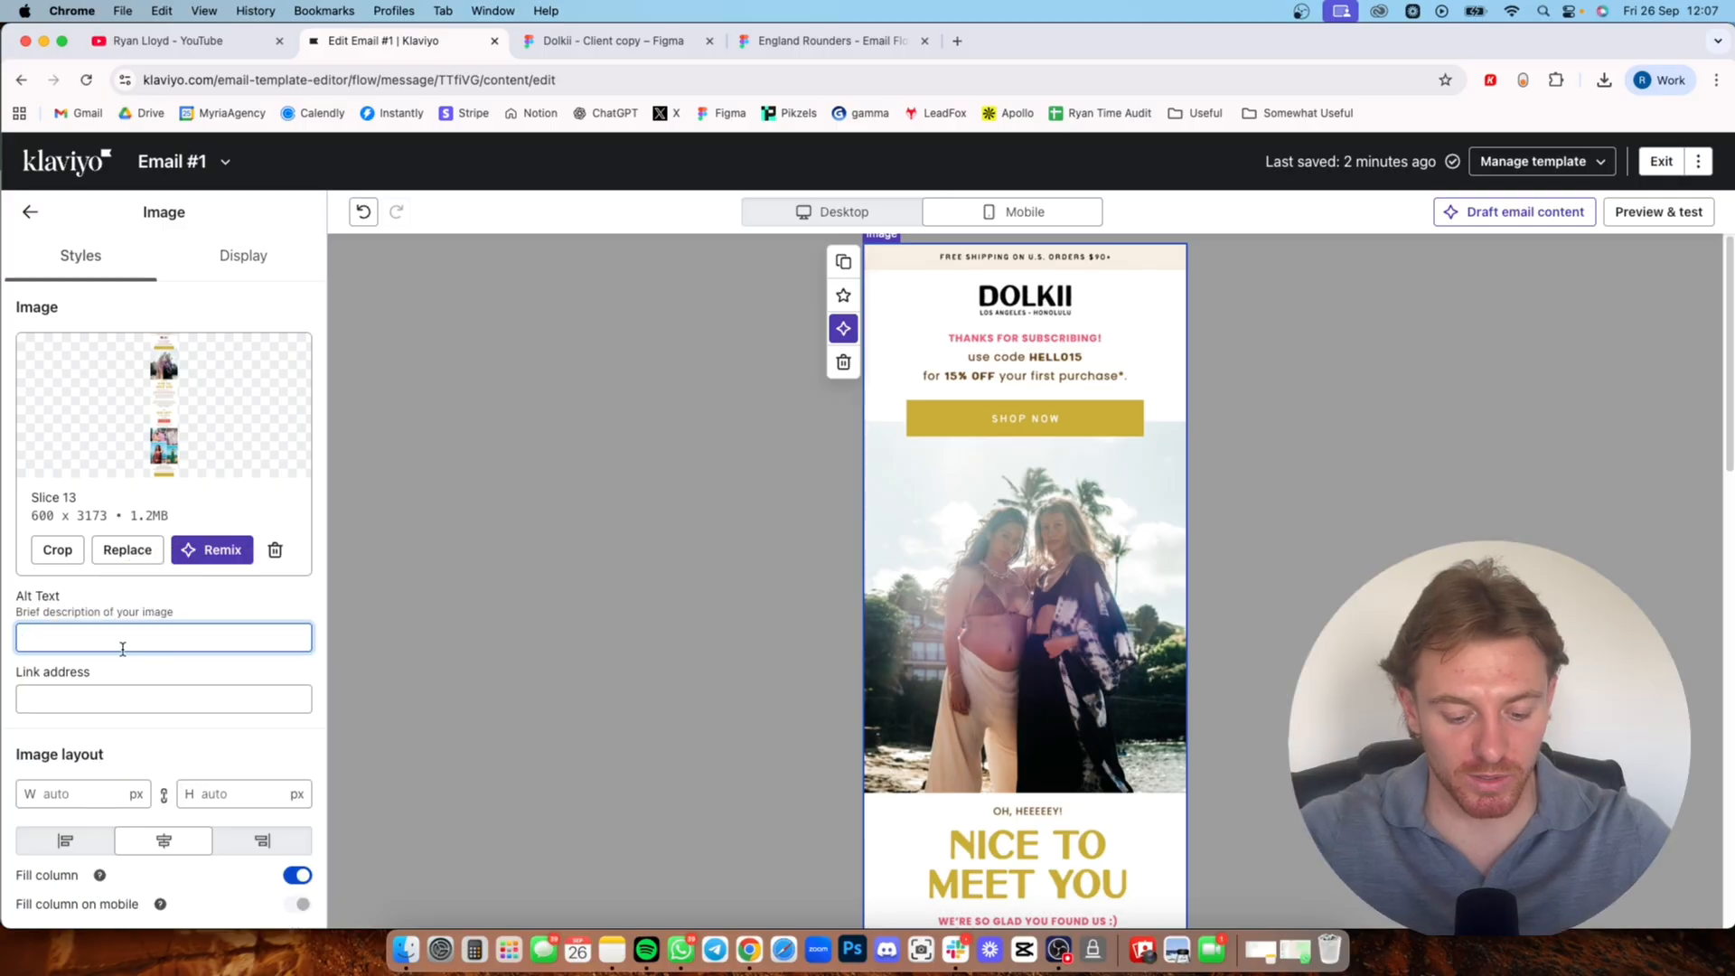
{"action": "type", "text": "We"}
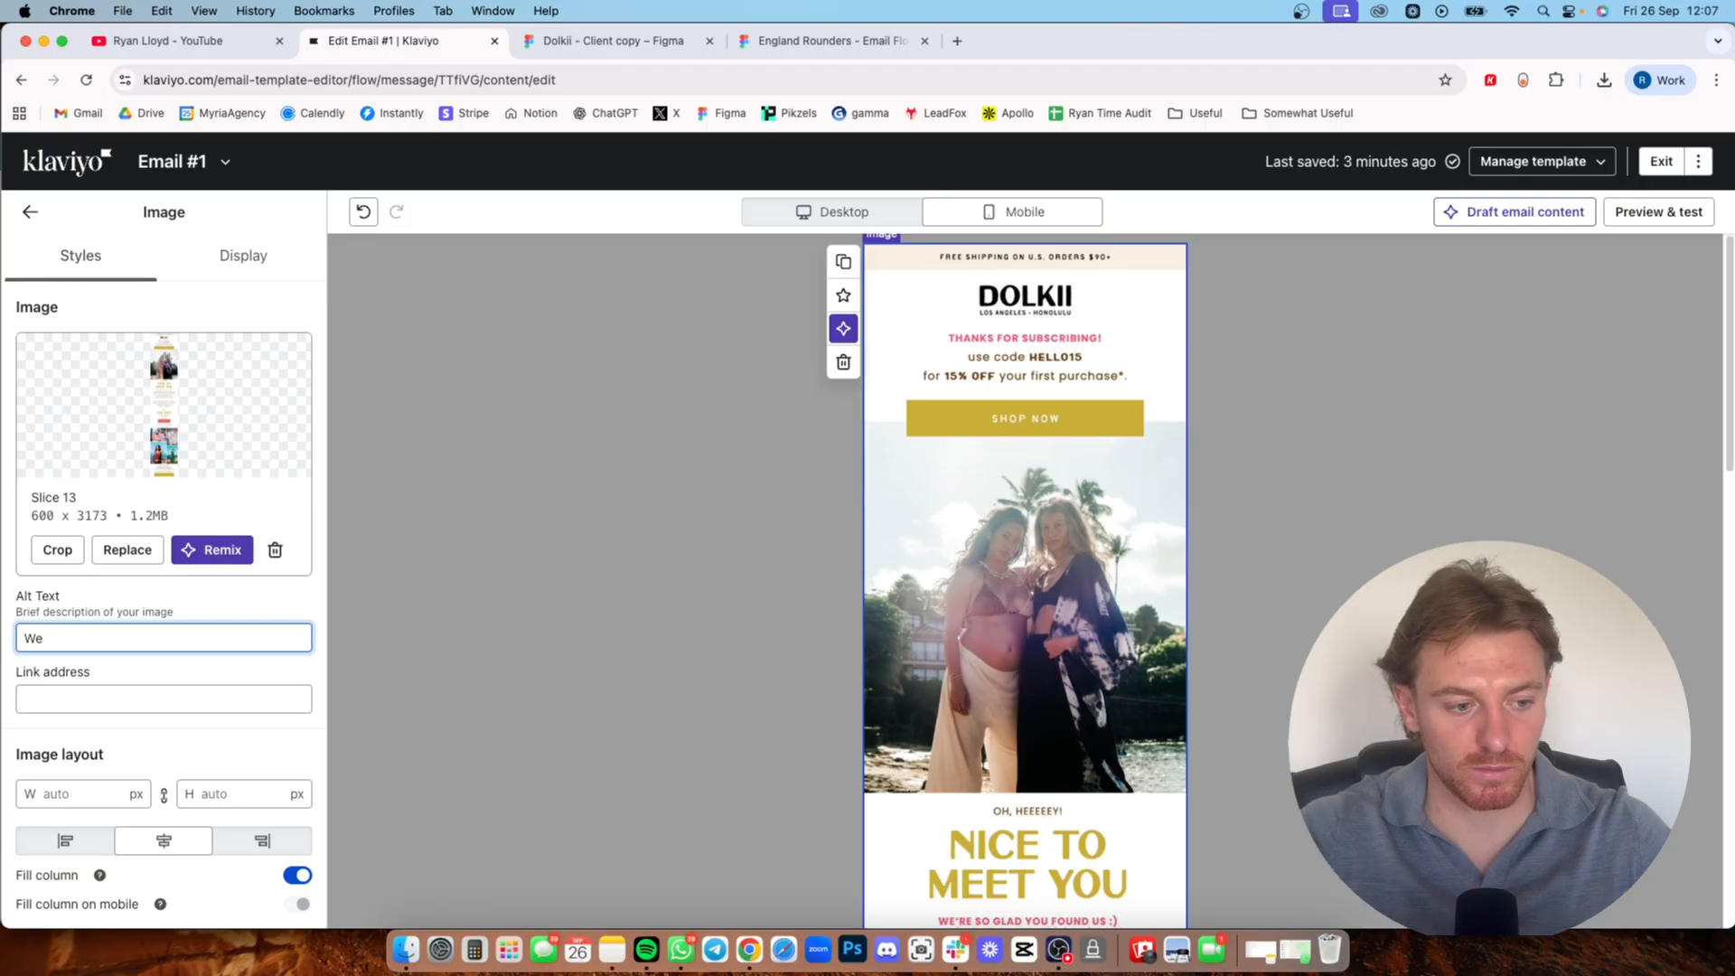
{"action": "type", "text": "clomlecomecome "}
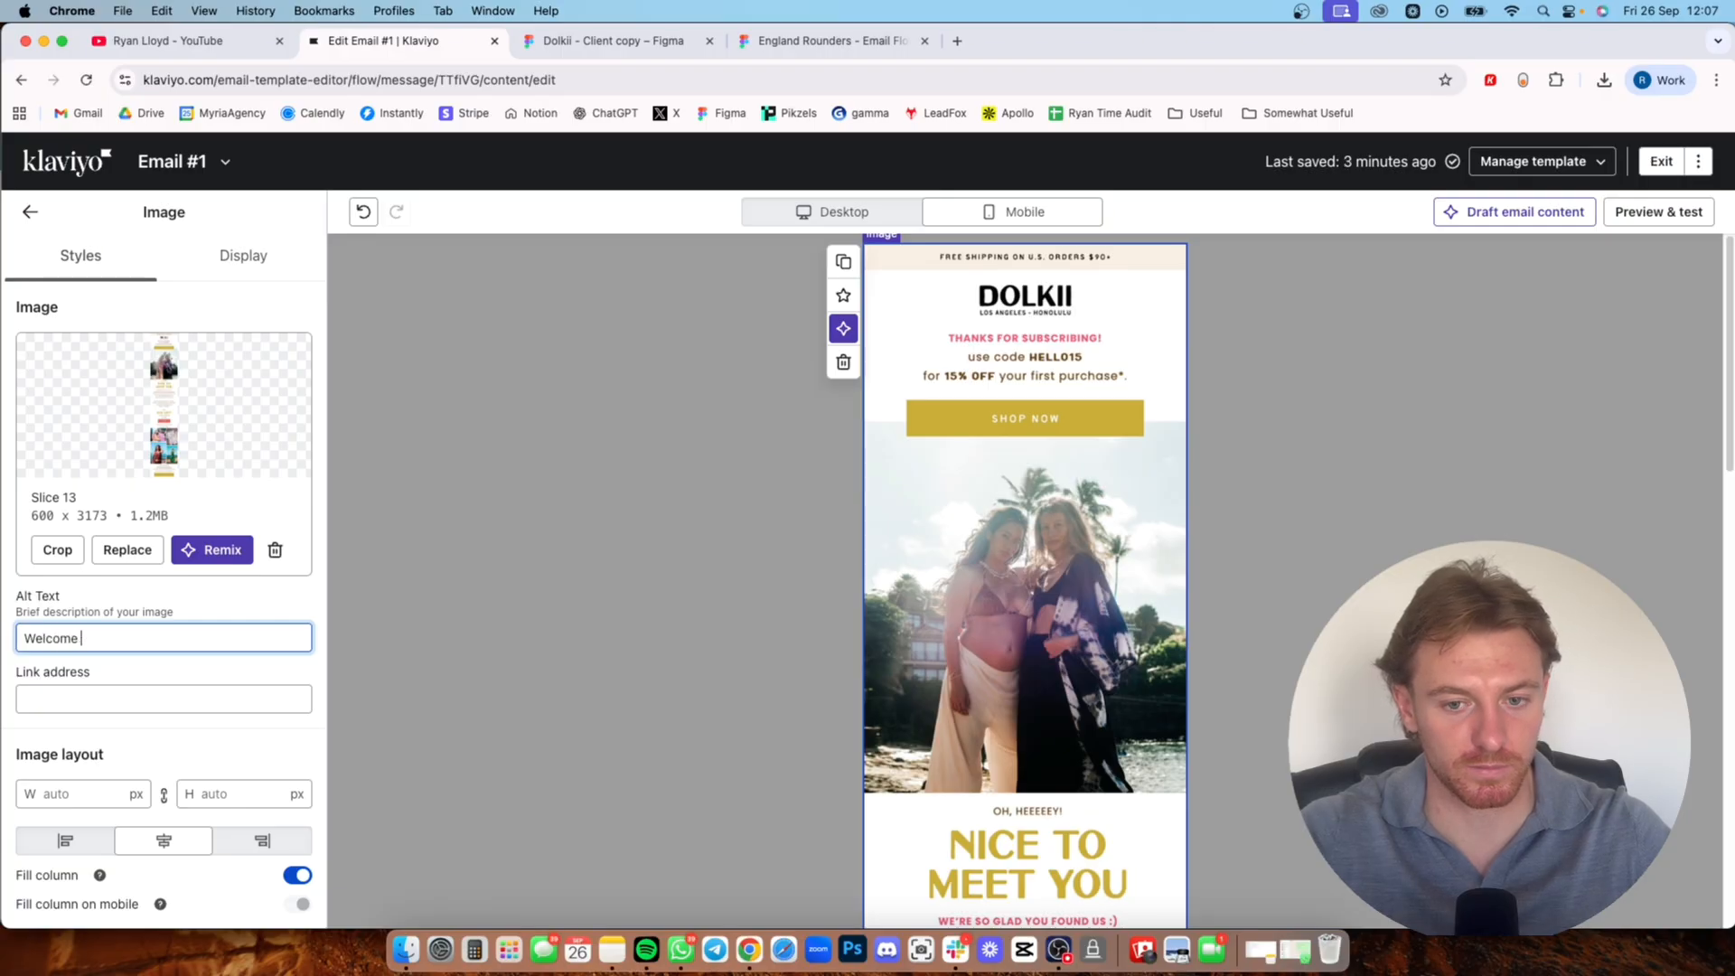
{"action": "type", "text": "use code HELLO15 for 15% off"}
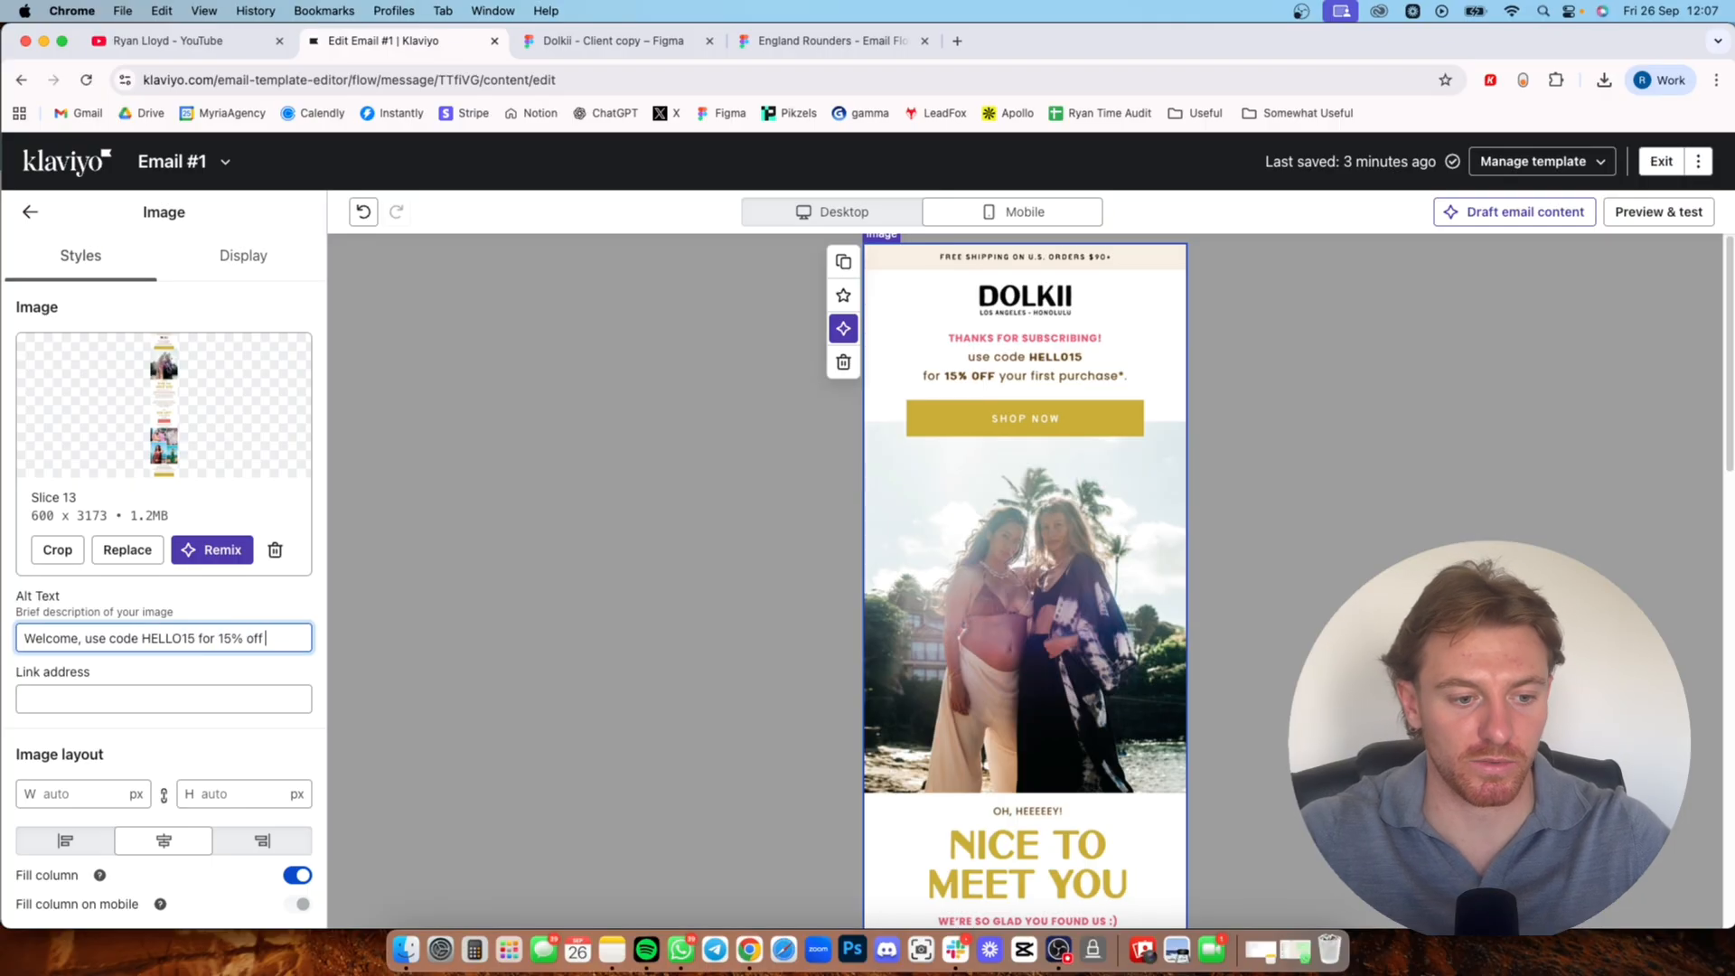
- Examine the uploaded email image in Klaviyo and the category links below the sliced area in the Figma design
{"action": "left_click", "coordinate": [92, 697]}
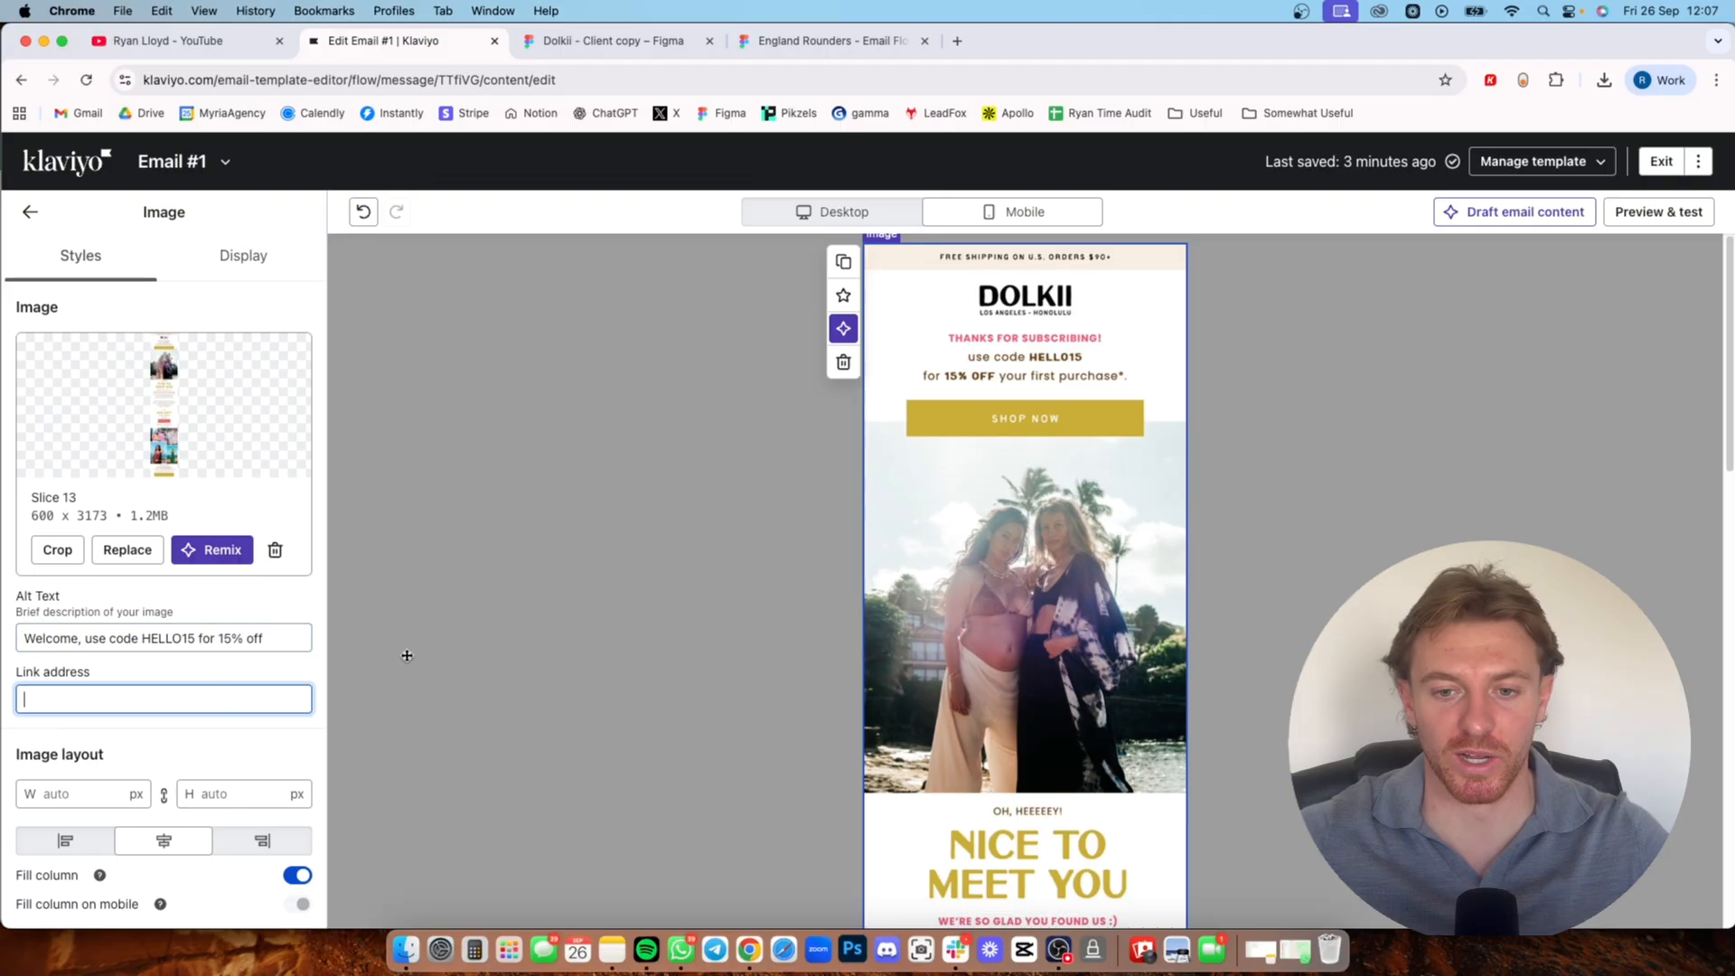
{"action": "scroll", "coordinate": [831, 596], "scroll_direction": "down", "scroll_amount": 1}
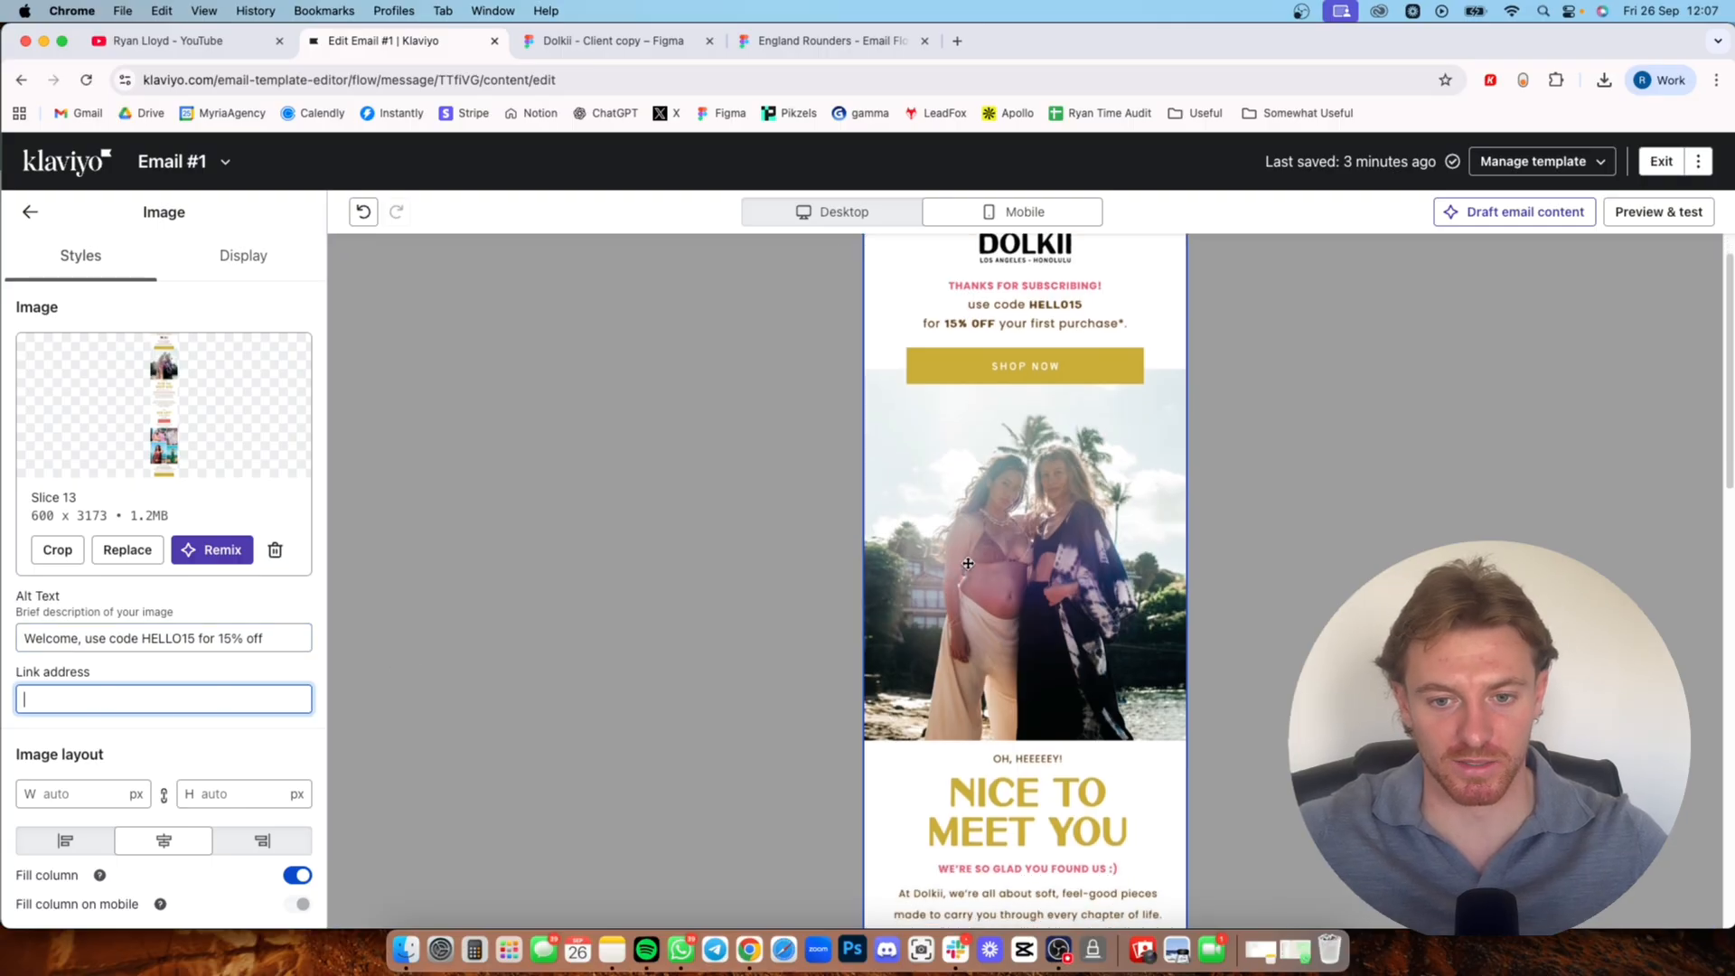
{"action": "scroll", "coordinate": [696, 588], "scroll_direction": "down", "scroll_amount": 2}
{"action": "scroll", "coordinate": [703, 589], "scroll_direction": "down", "scroll_amount": 2}
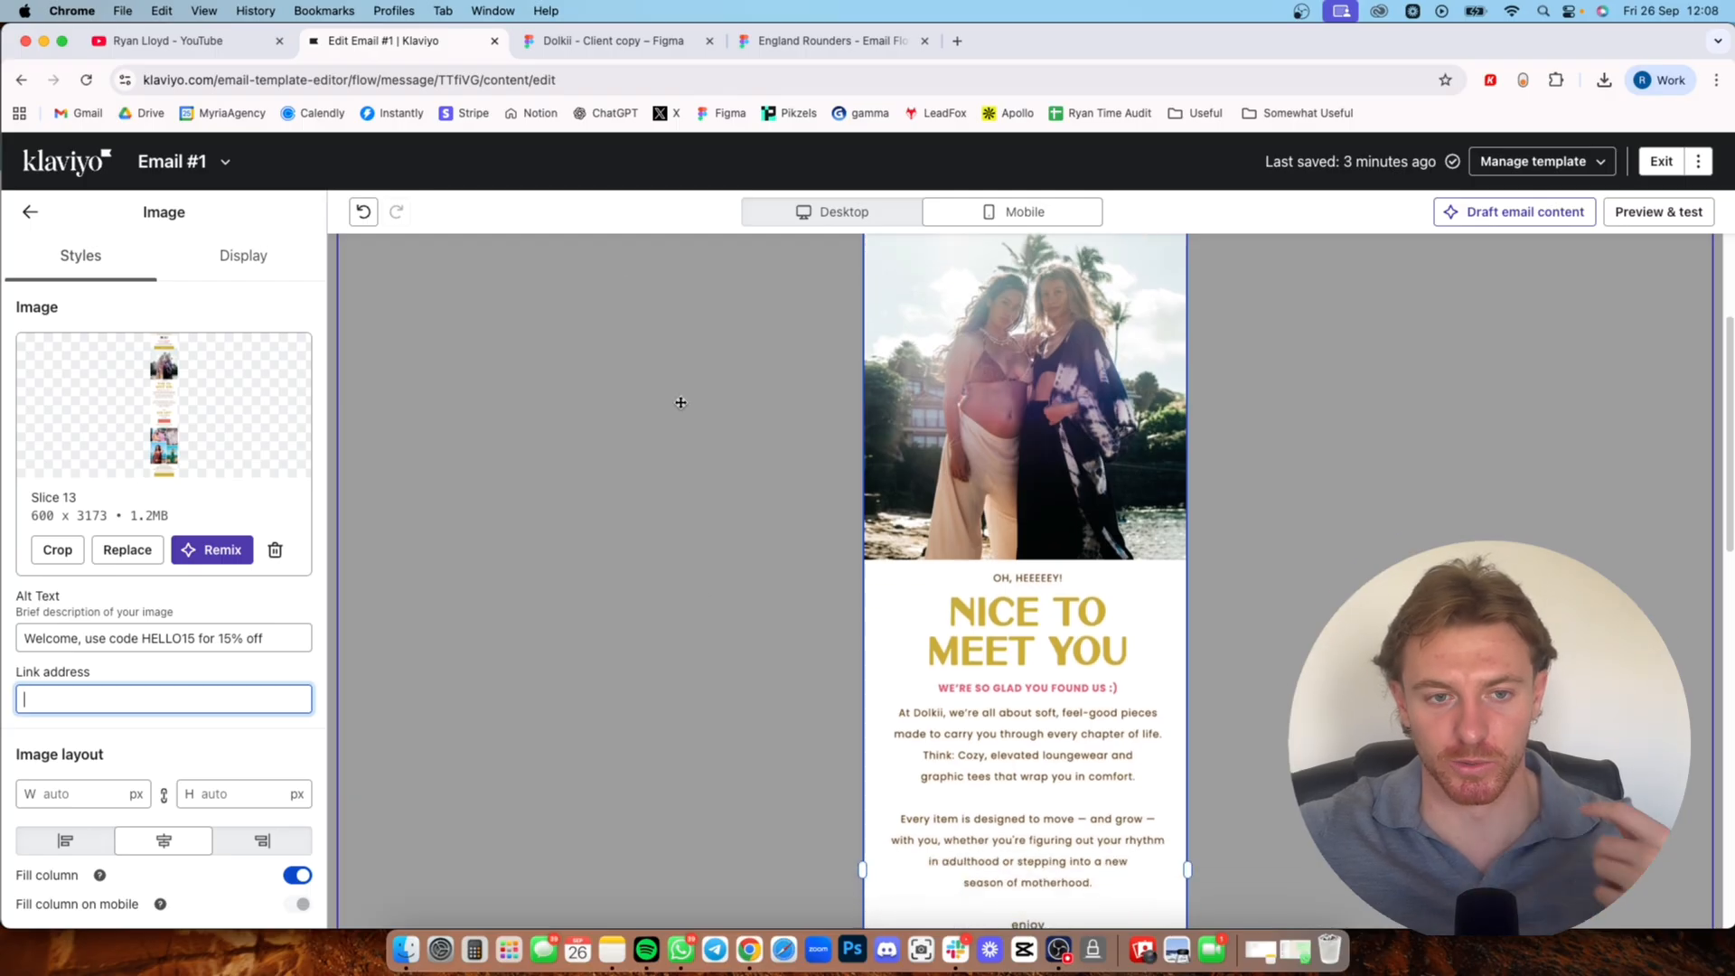
{"action": "left_click", "coordinate": [633, 40]}
{"action": "scroll", "coordinate": [774, 253], "scroll_direction": "down", "scroll_amount": 5}
{"action": "scroll", "coordinate": [778, 494], "scroll_direction": "up", "scroll_amount": 3}
{"action": "scroll", "coordinate": [768, 556], "scroll_direction": "up", "scroll_amount": 3}
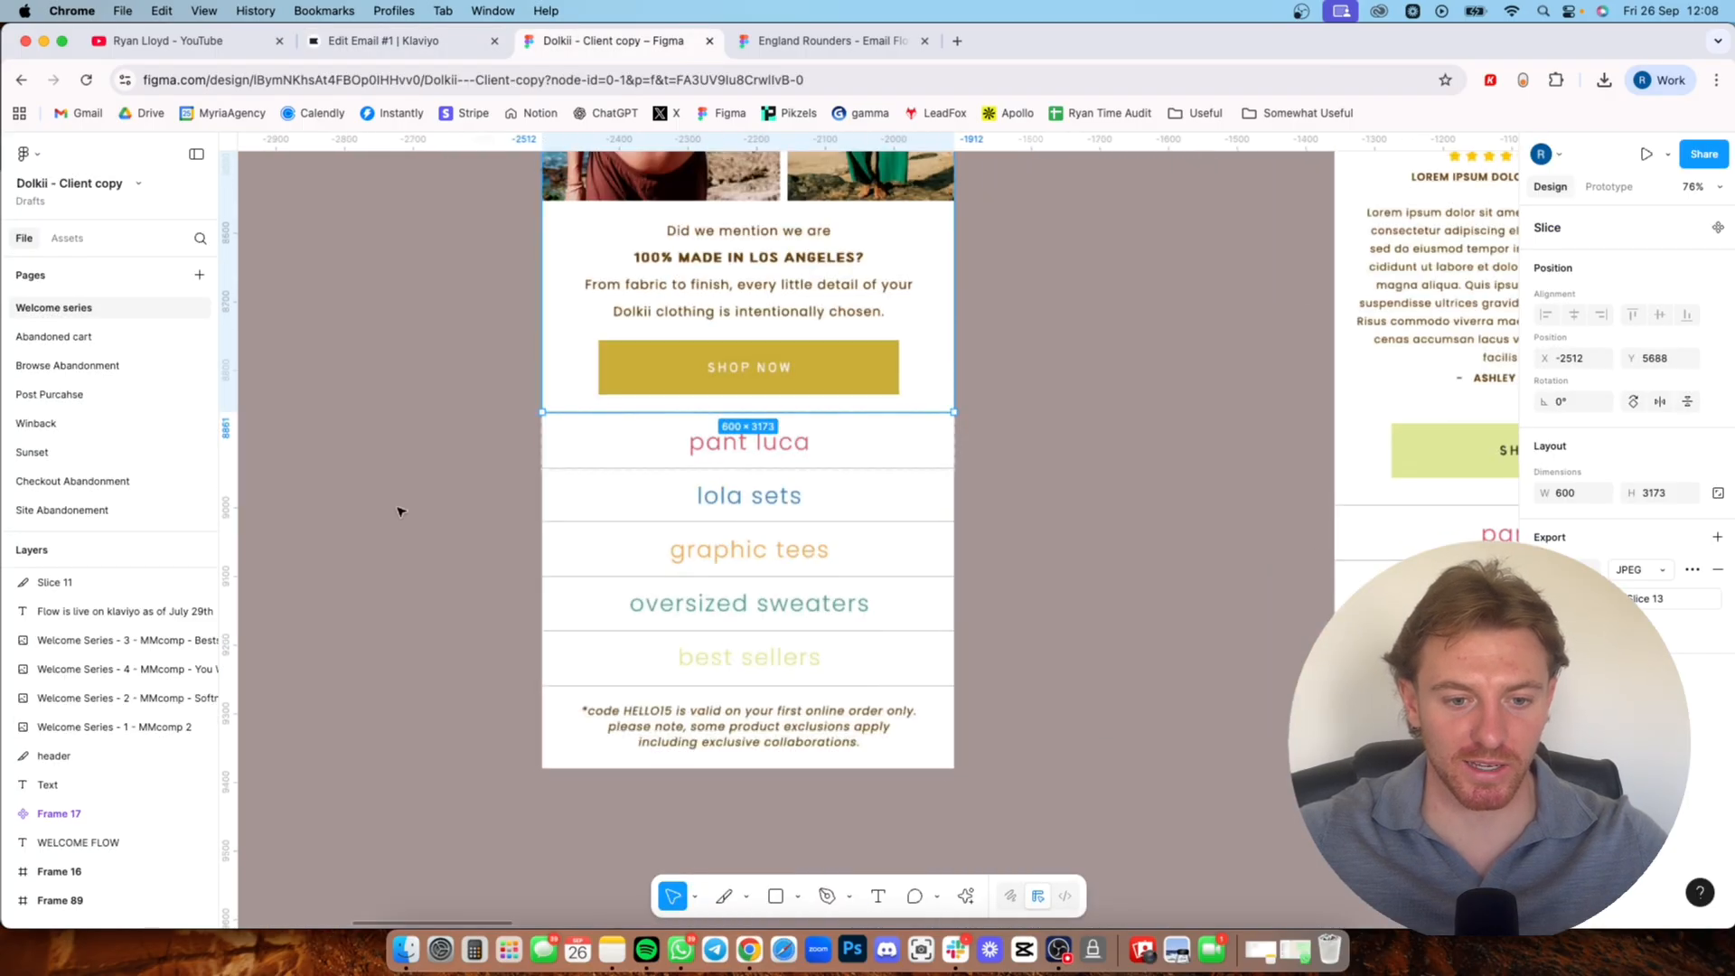
{"action": "left_click", "coordinate": [398, 507]}
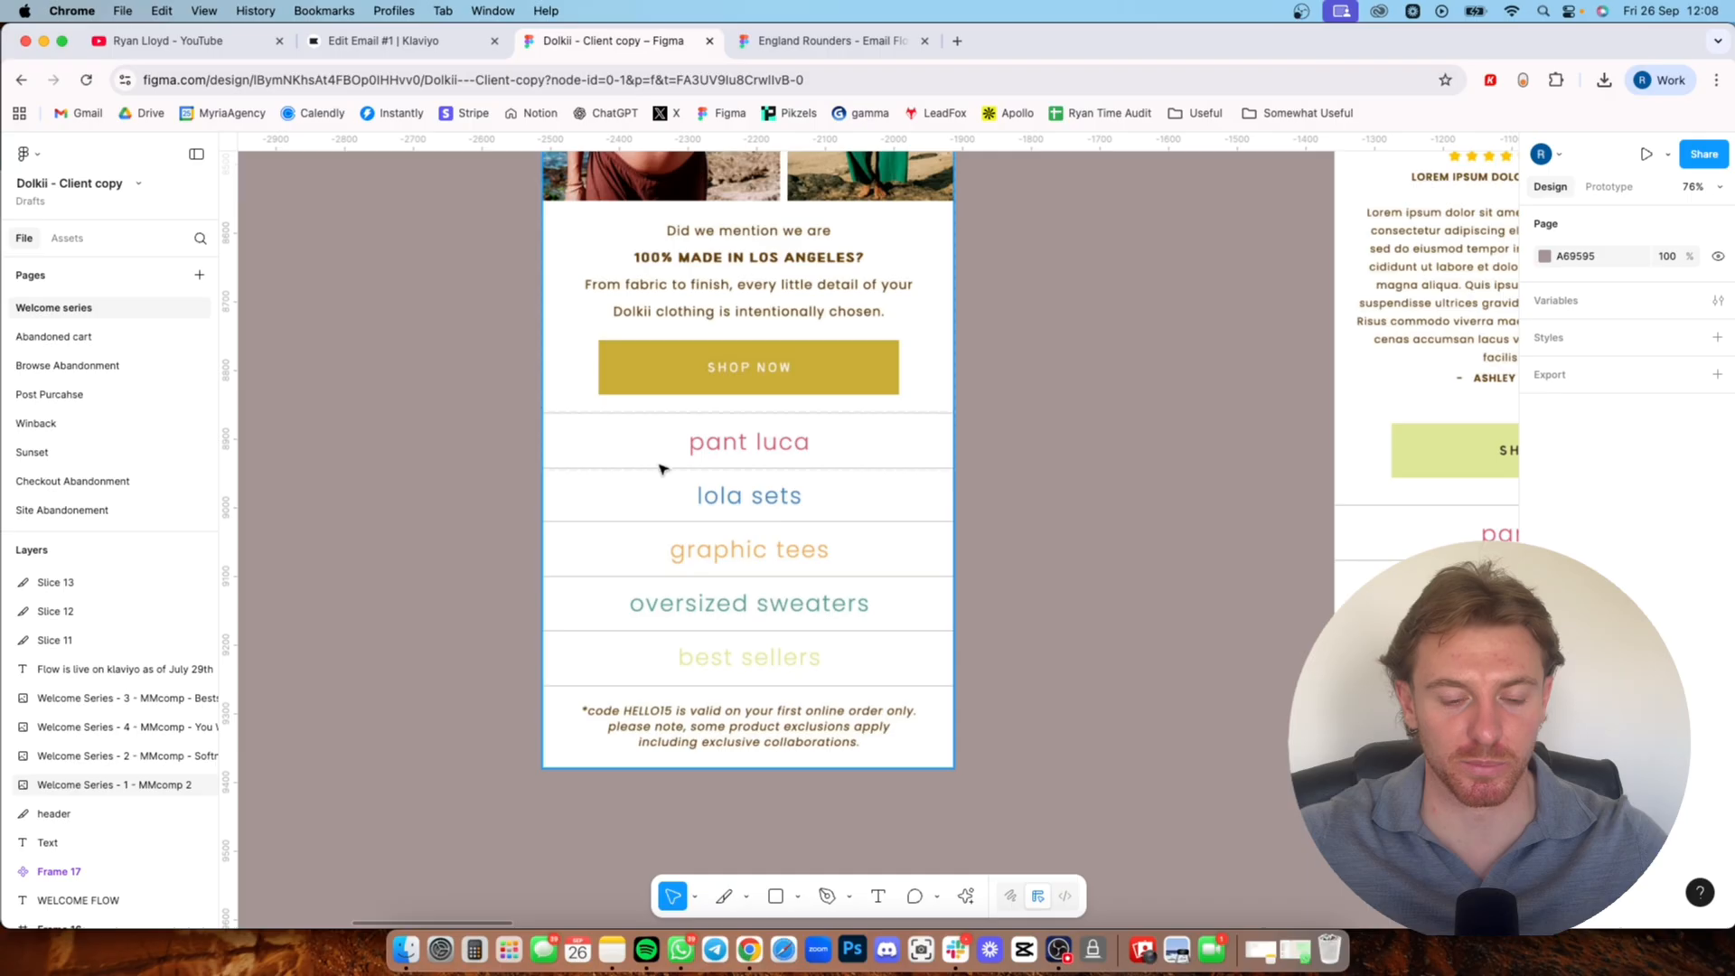
{"action": "scroll", "coordinate": [512, 485], "scroll_direction": "down", "scroll_amount": 3}
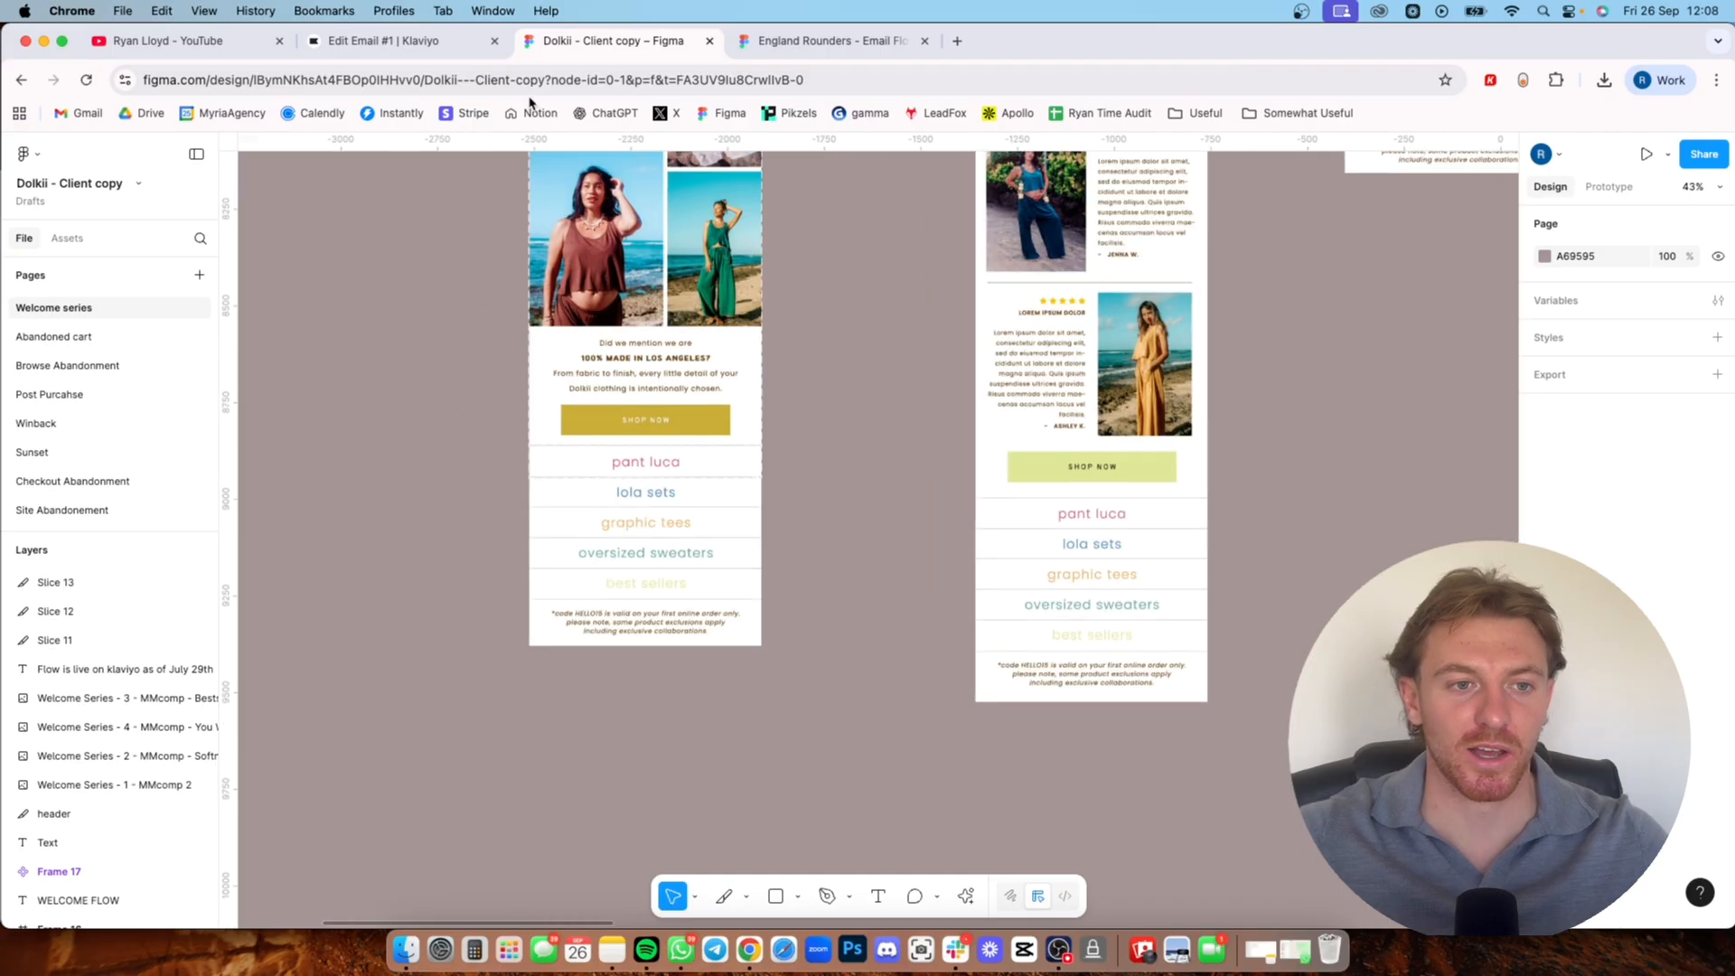
- Switch back to the Klaviyo email editor and review the email from its header down to the footer
{"action": "left_click", "coordinate": [388, 41]}
{"action": "scroll", "coordinate": [969, 426], "scroll_direction": "up", "scroll_amount": 3}
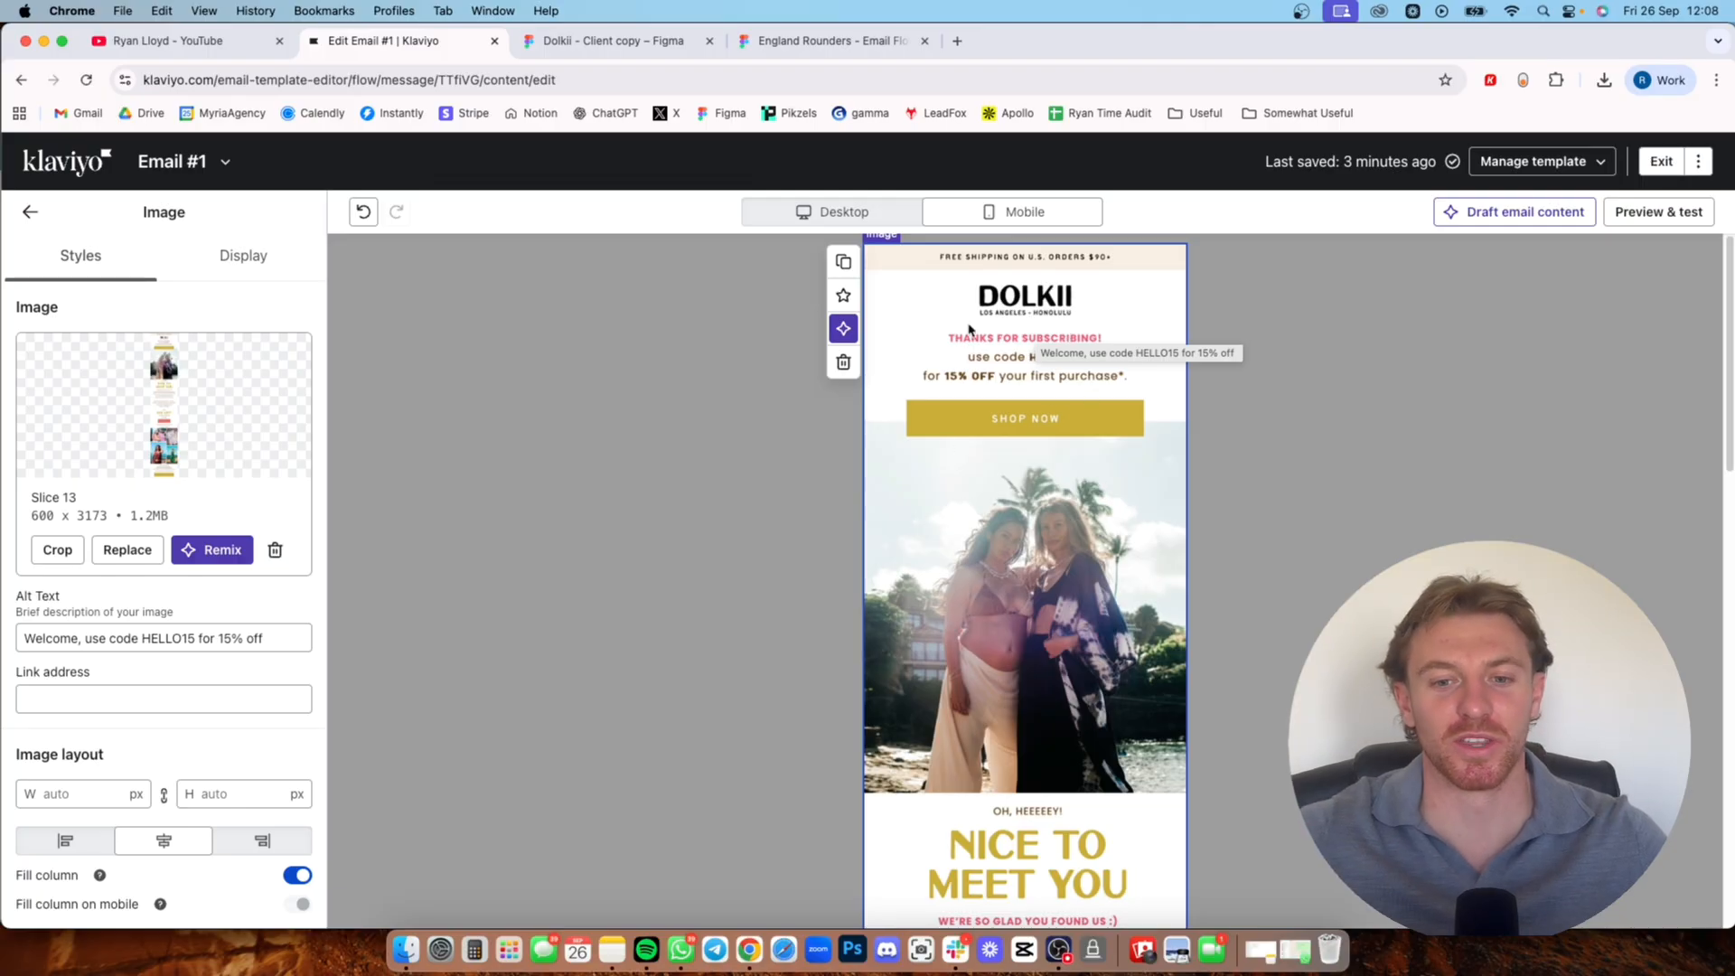
{"action": "left_click", "coordinate": [744, 449]}
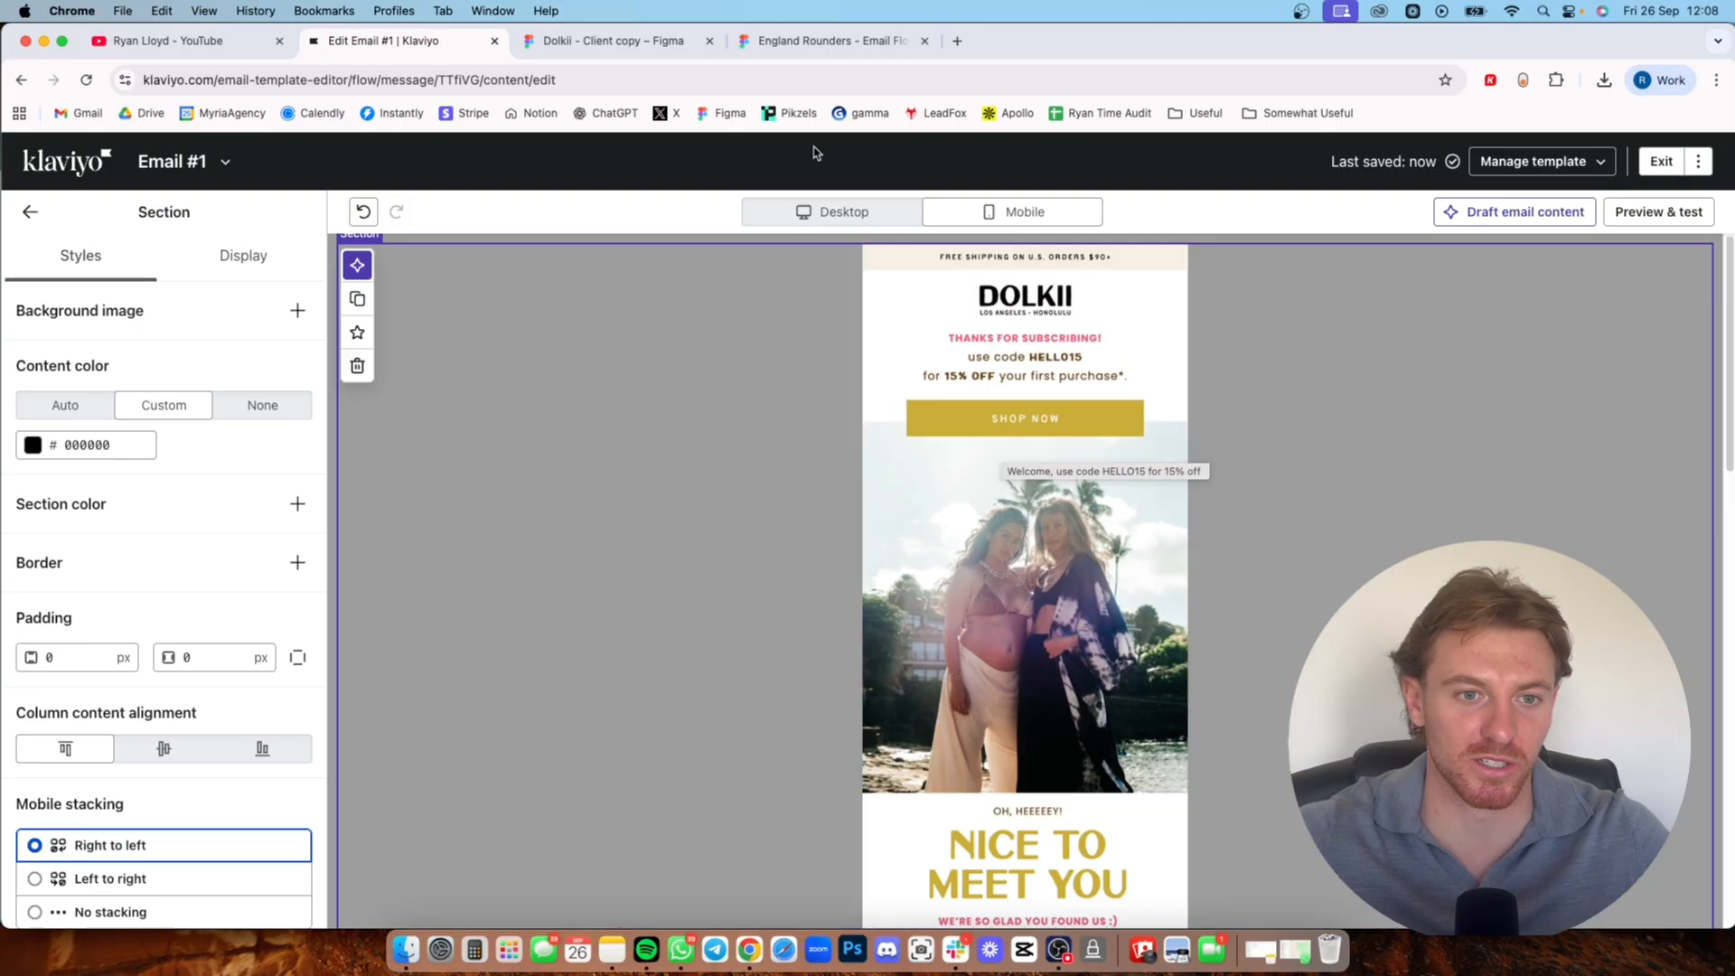
{"action": "scroll", "coordinate": [1205, 673], "scroll_direction": "down", "scroll_amount": 15}
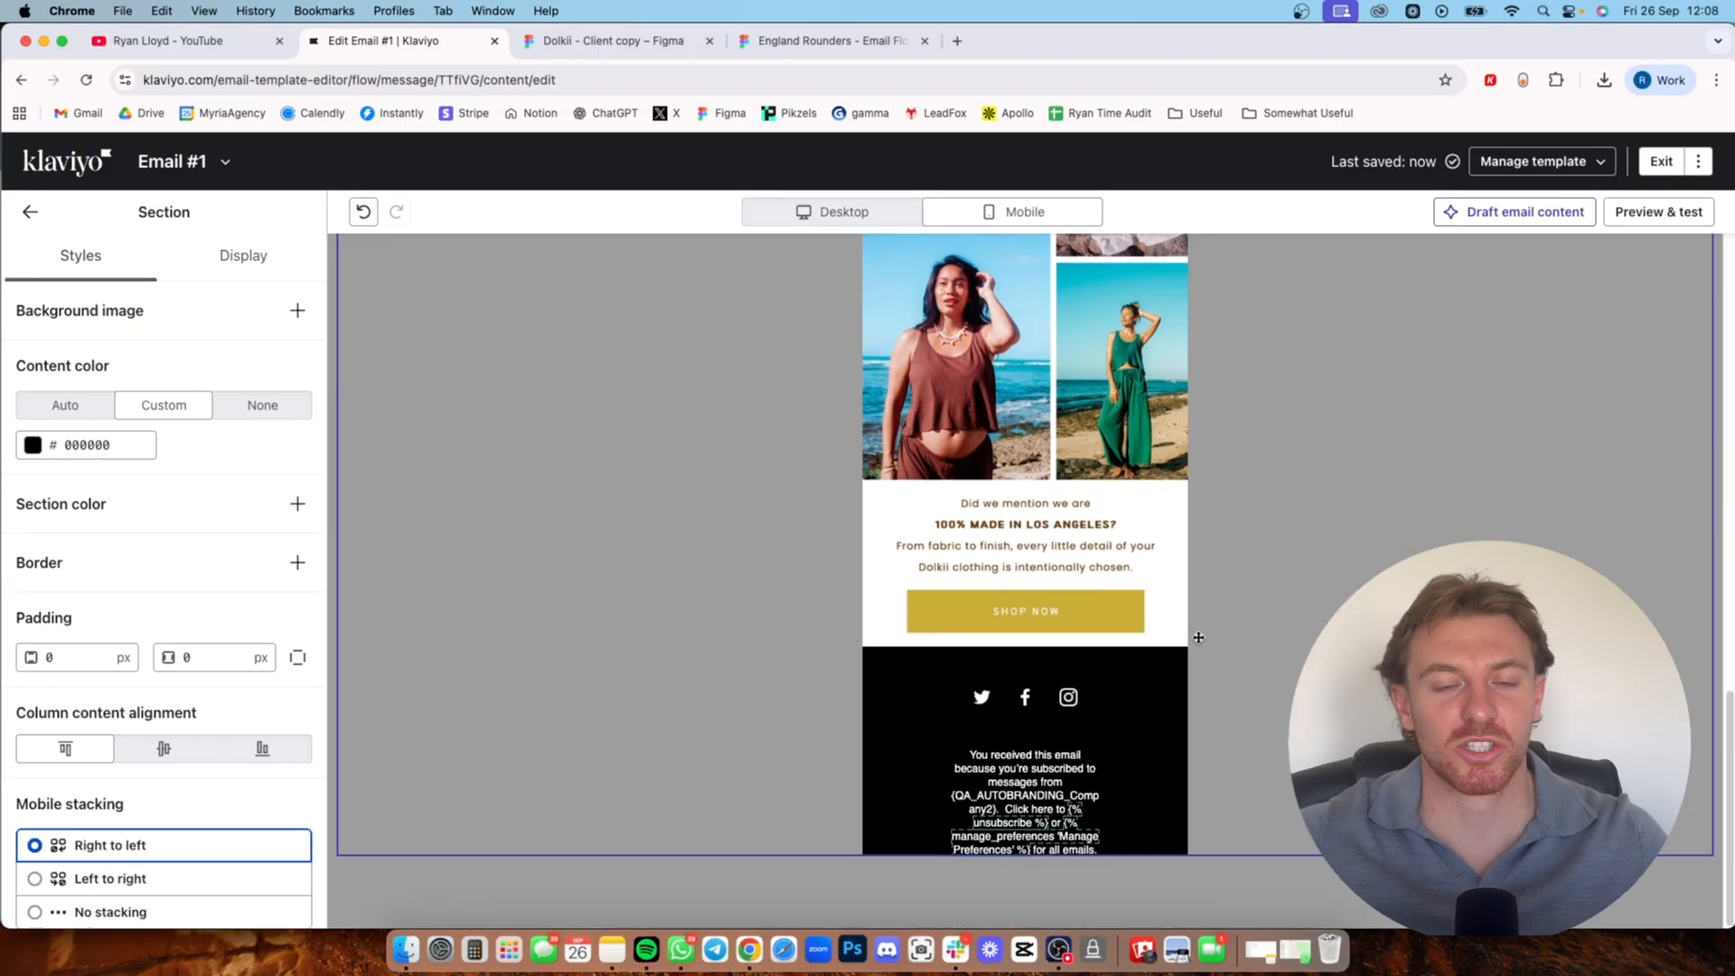
- Switch to the Figma design and draw a slice about 600 × 84 over the "pant luca" link row
{"action": "left_click", "coordinate": [665, 42]}
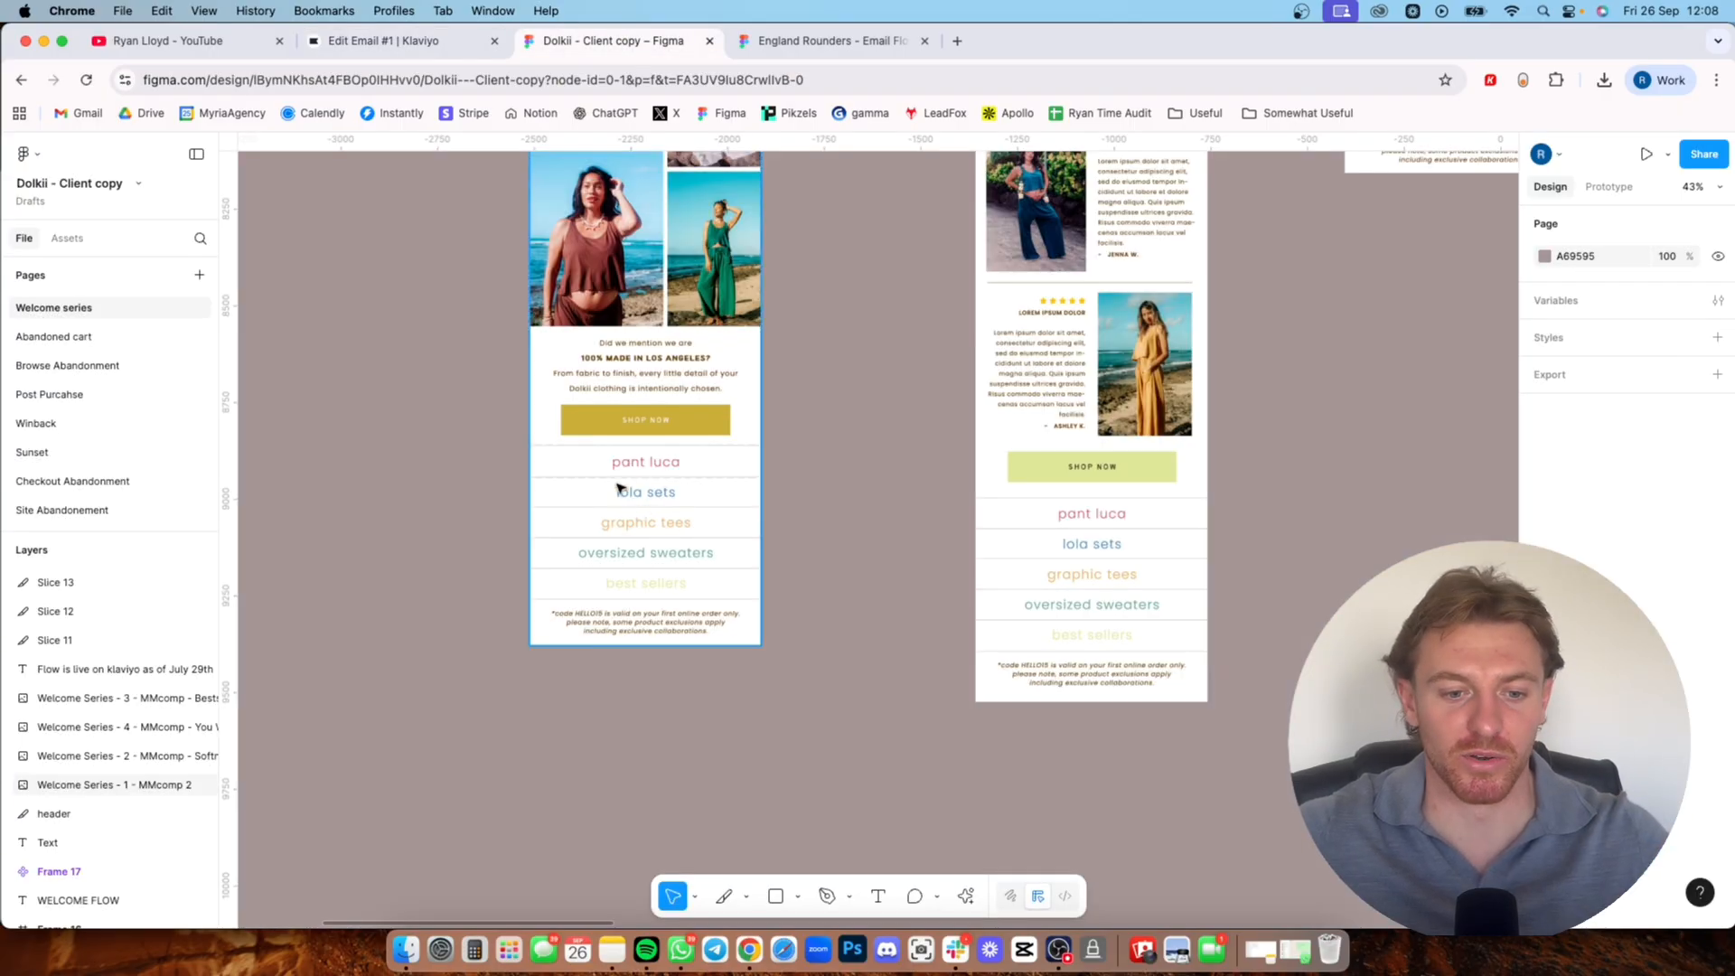
{"action": "scroll", "coordinate": [594, 521], "scroll_direction": "up", "scroll_amount": 5}
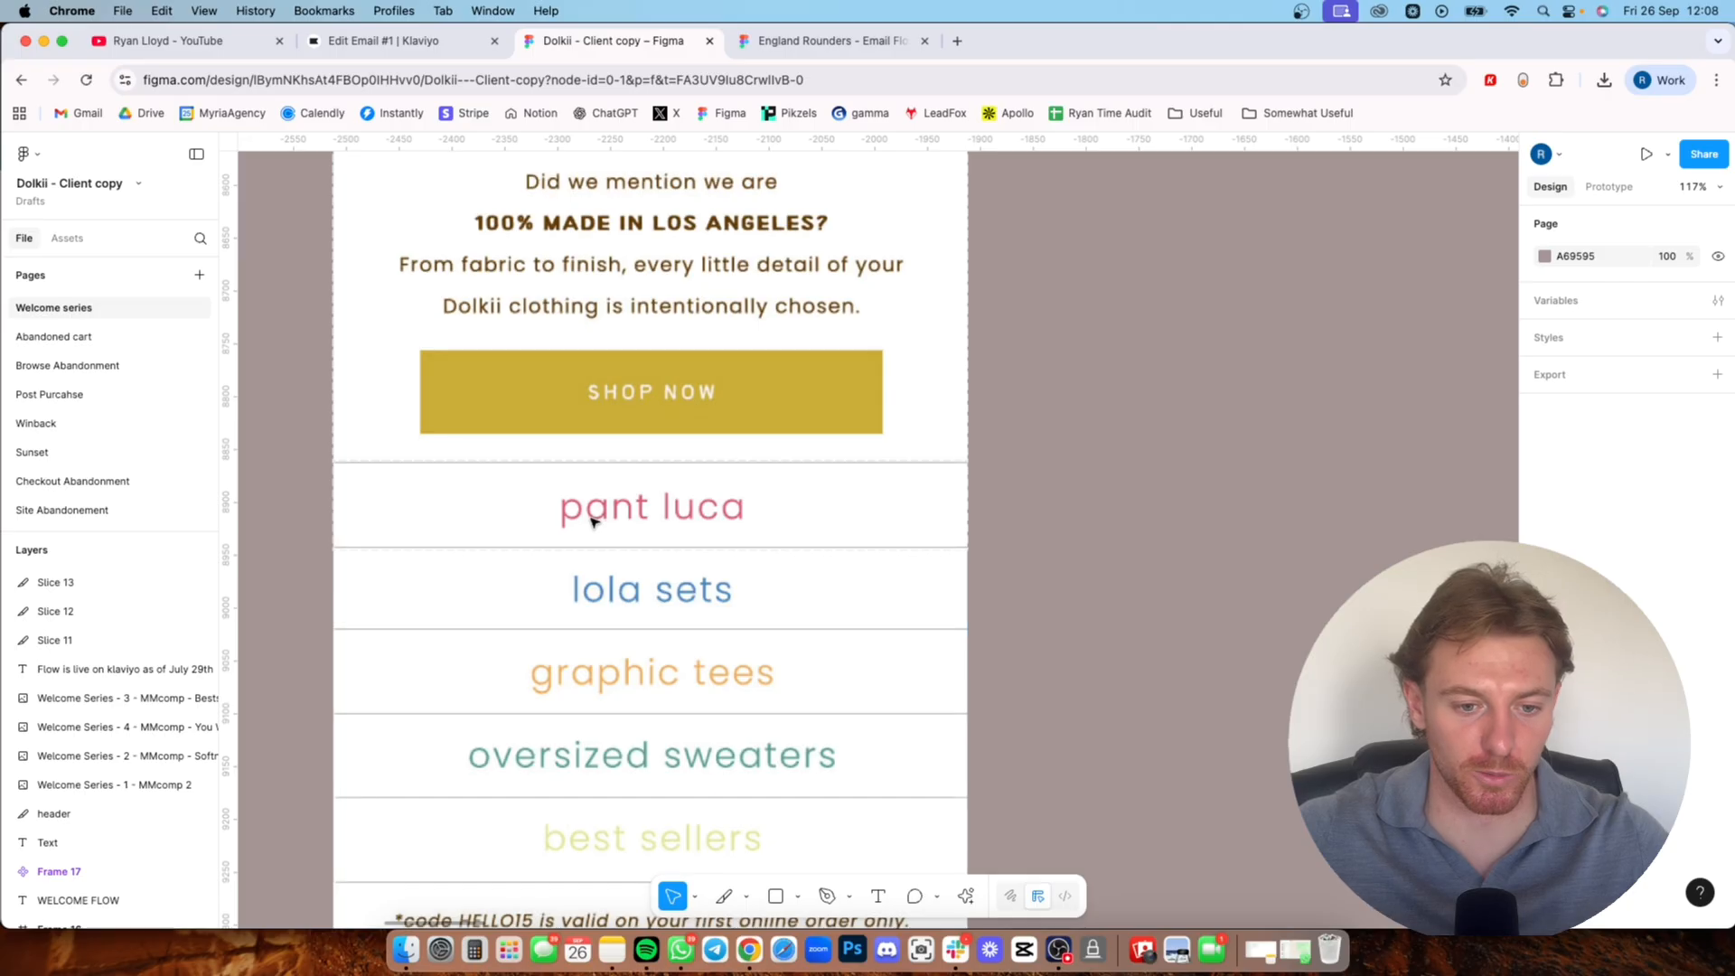
{"action": "left_click_drag", "start_coordinate": [592, 521], "coordinate": [664, 412]}
{"action": "key", "text": "s"}
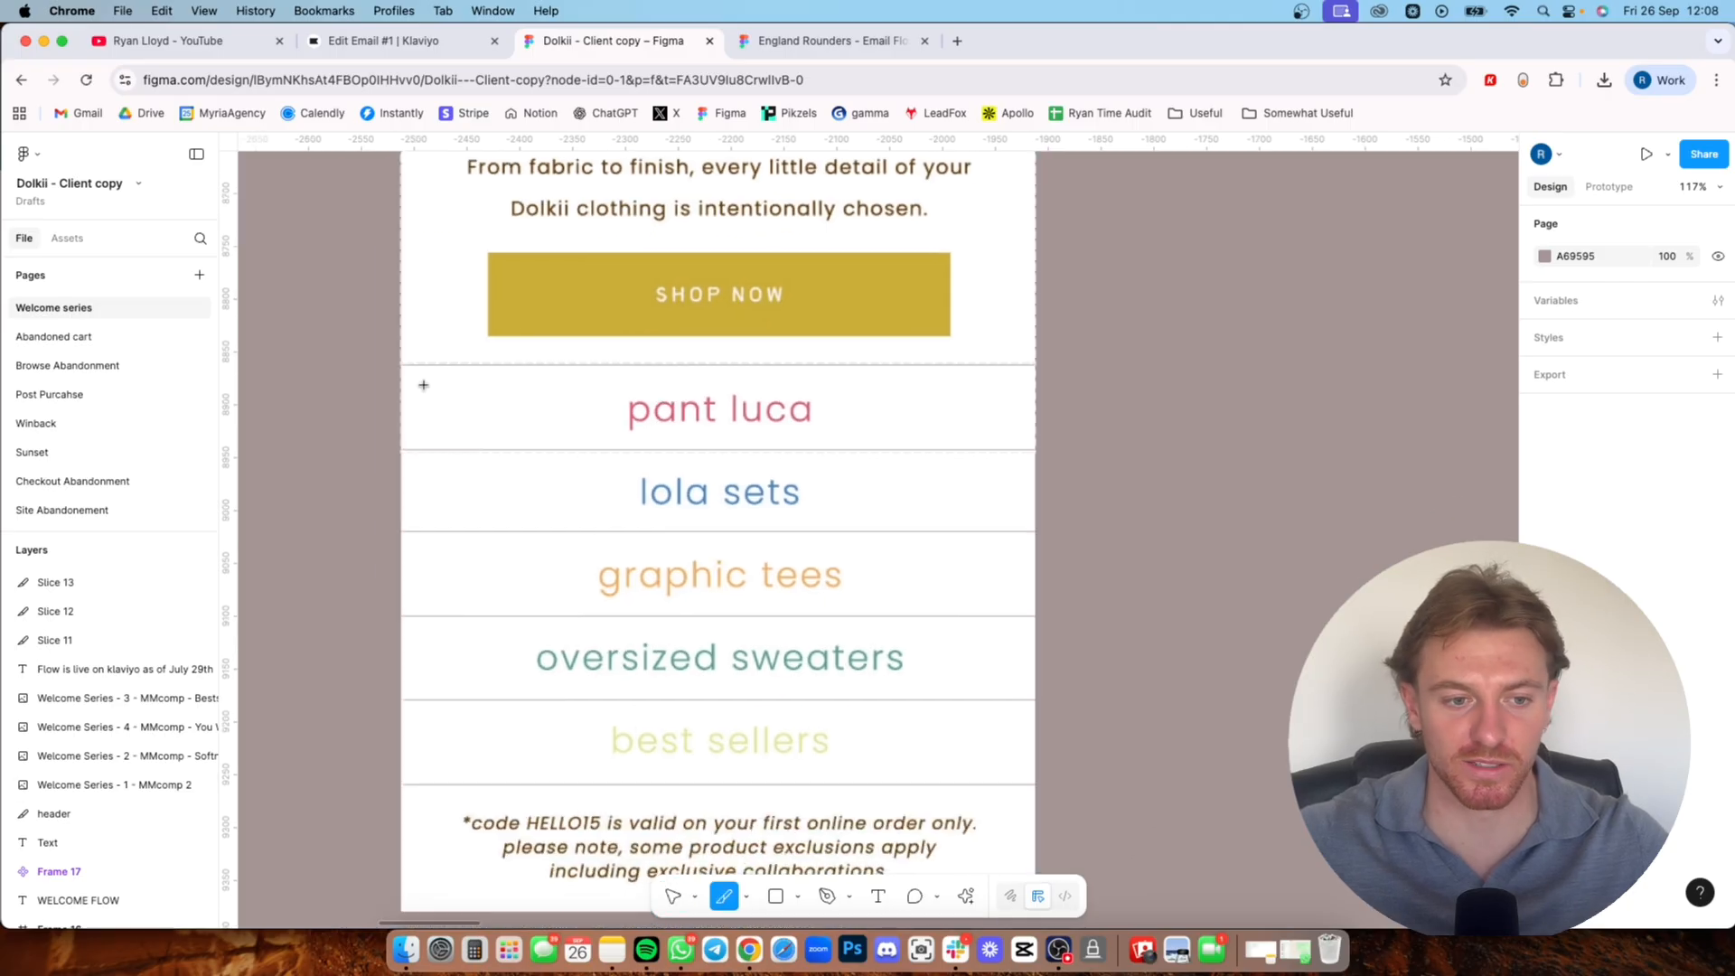
{"action": "left_click_drag", "start_coordinate": [399, 363], "coordinate": [1036, 452]}
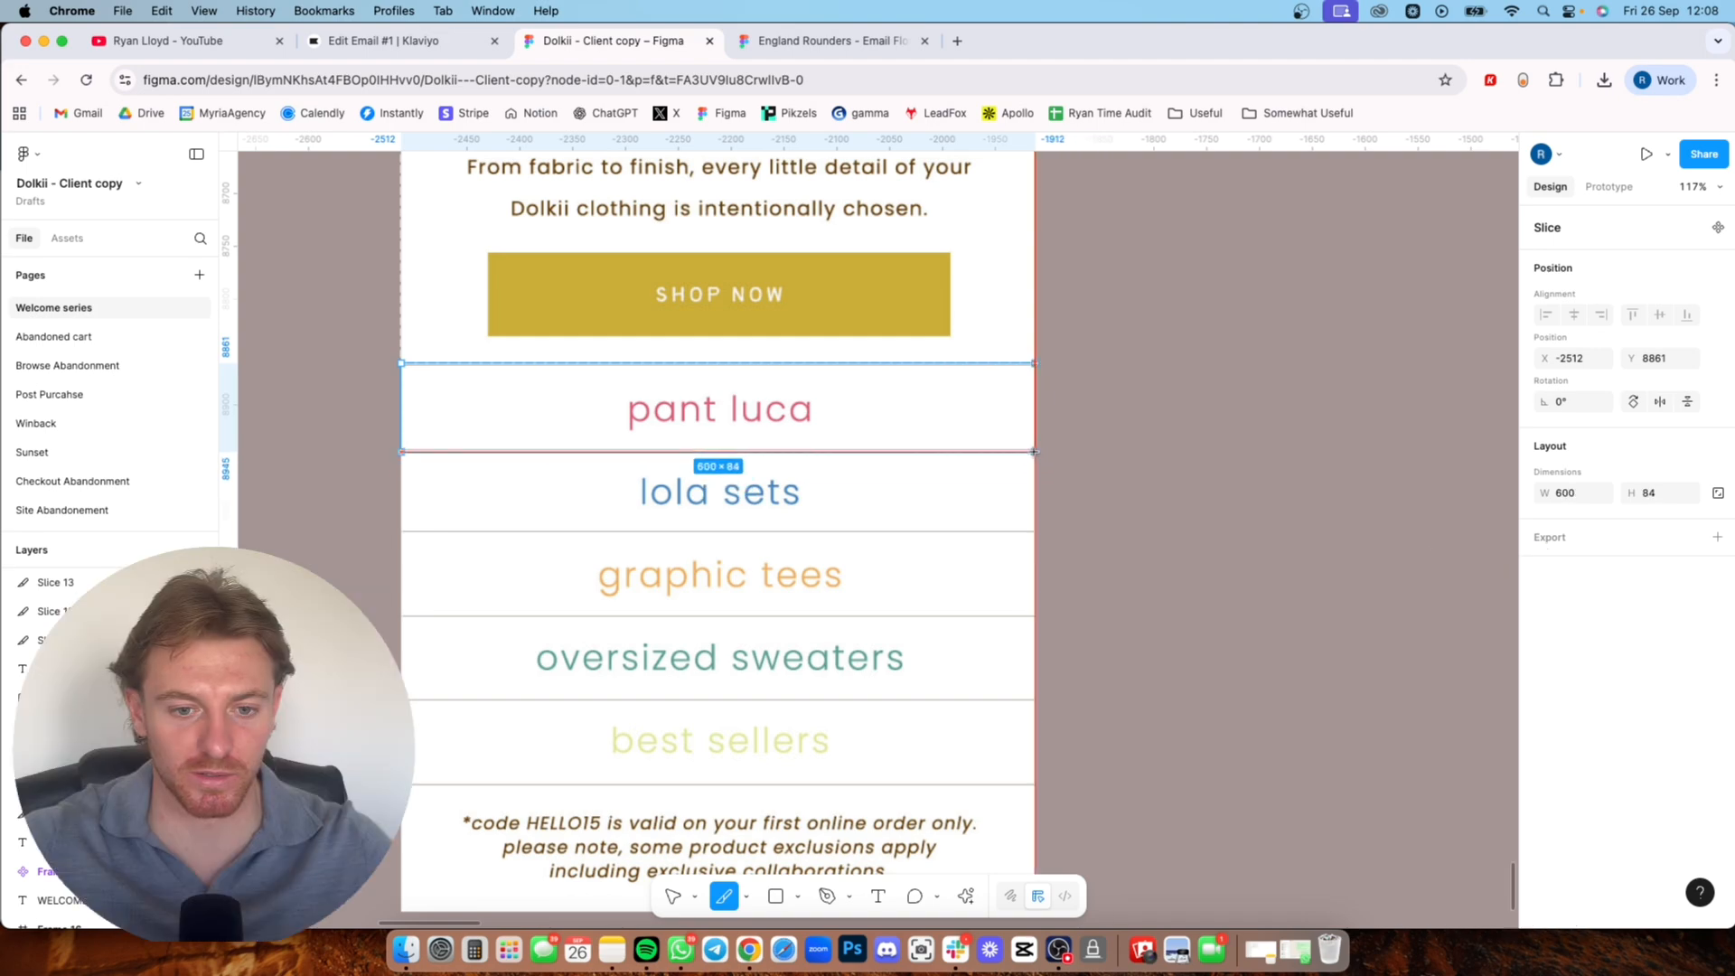
- Add a JPEG export setting at 1x to the "pant luca" slice and export it
{"action": "left_click", "coordinate": [1717, 537]}
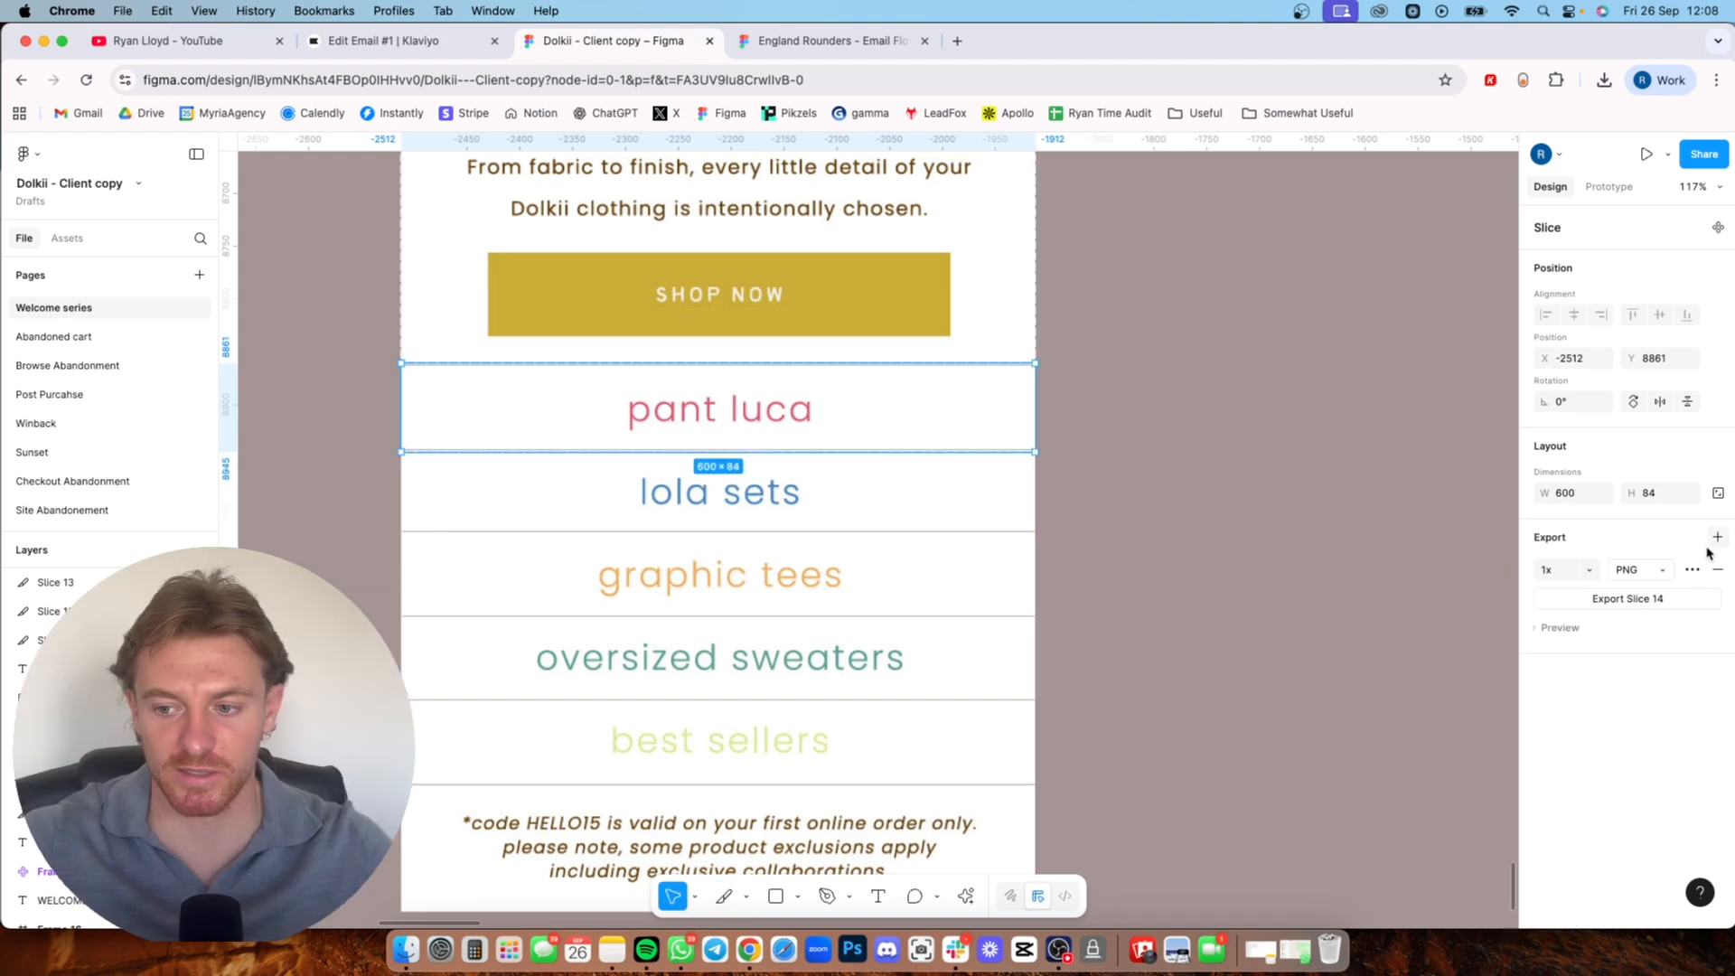
{"action": "left_click", "coordinate": [1637, 569]}
{"action": "left_click", "coordinate": [1639, 592]}
{"action": "left_click", "coordinate": [1620, 599]}
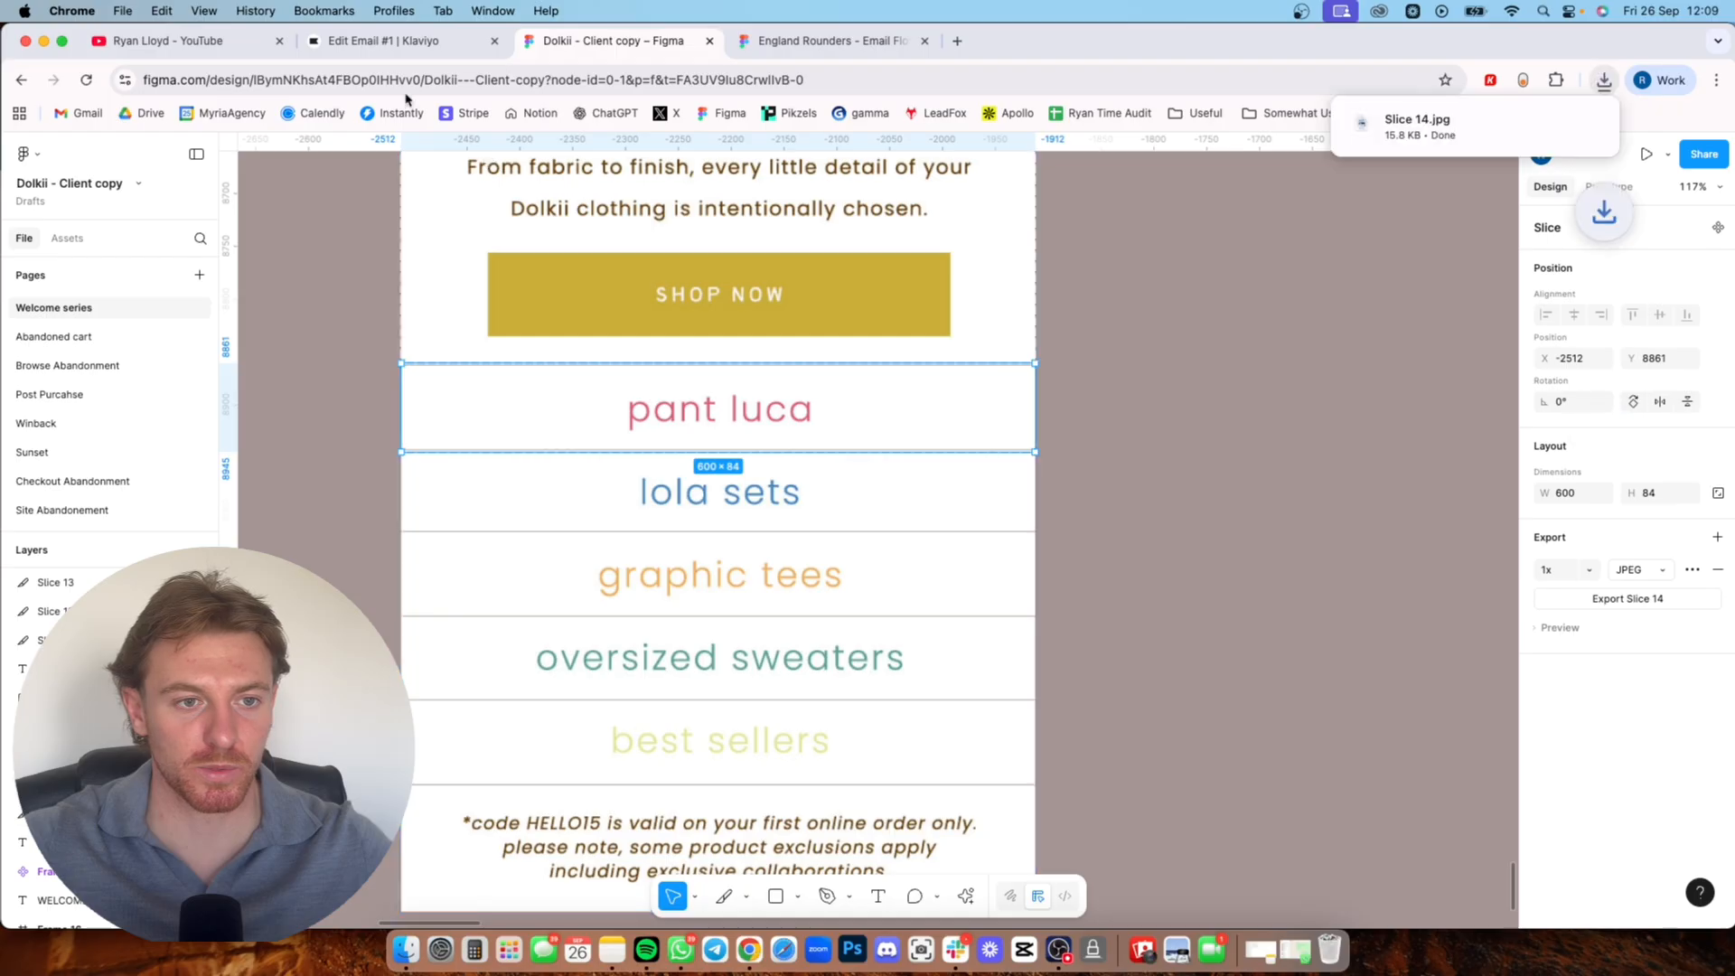
- Switch to the Klaviyo email editor, add an image block above the social links, and upload Slice 14.jpg into it
{"action": "left_click", "coordinate": [383, 41]}
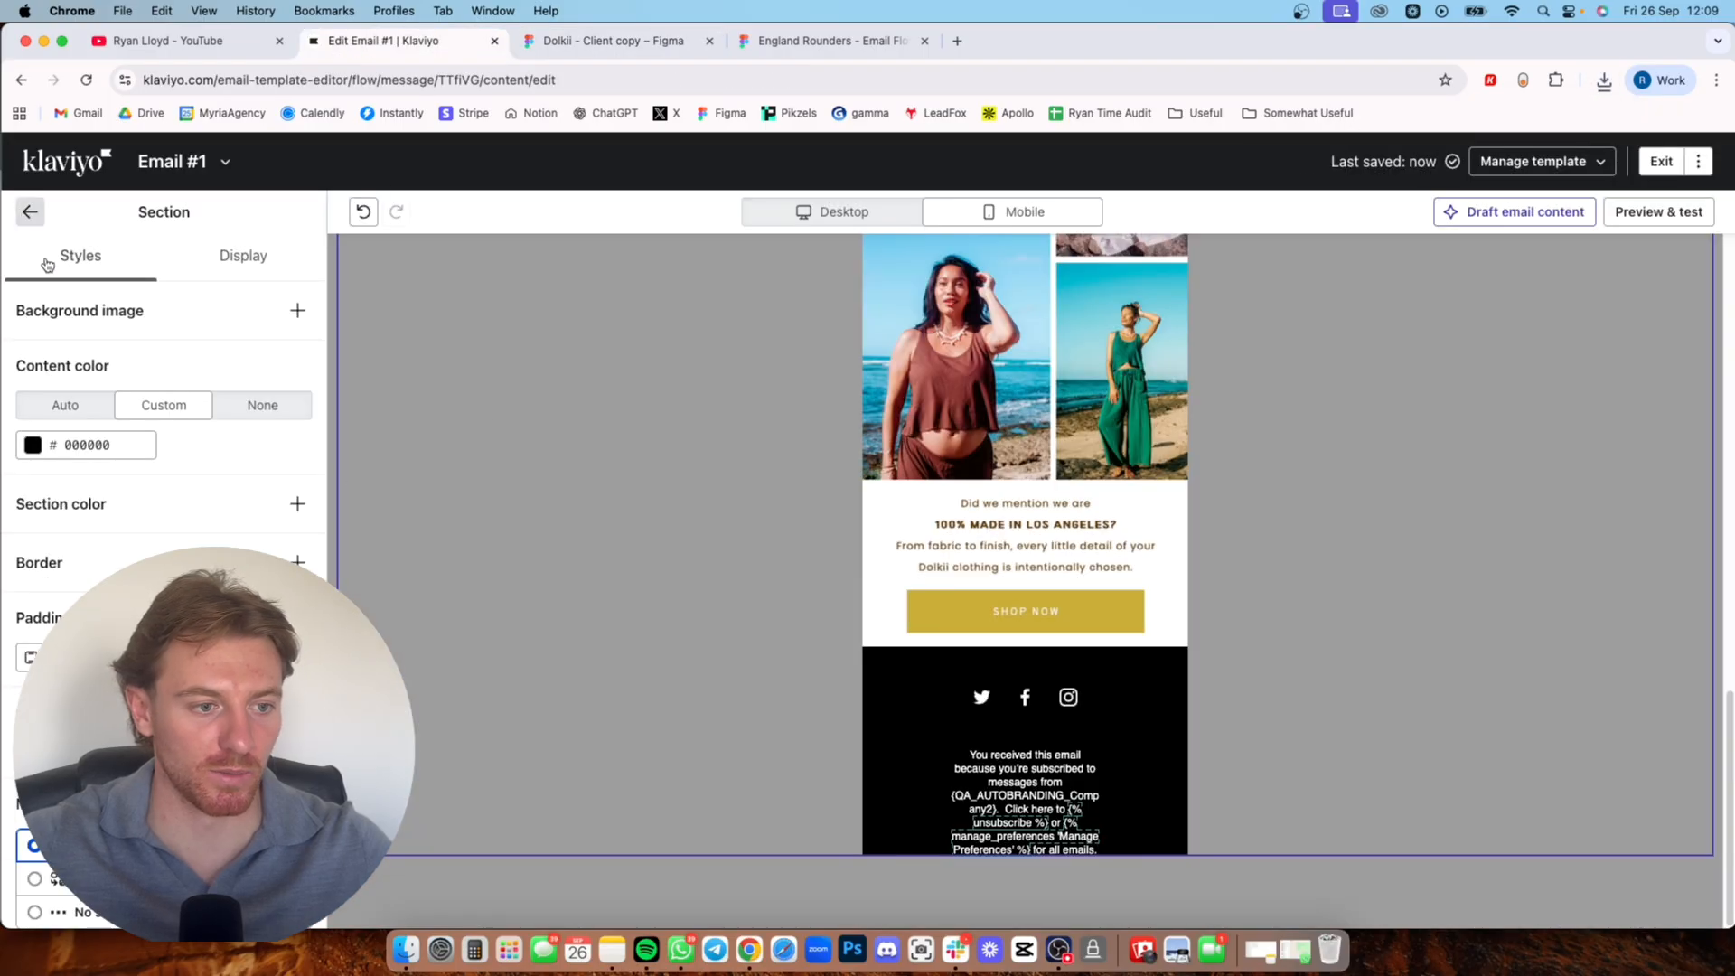
{"action": "left_click", "coordinate": [18, 213]}
{"action": "left_click_drag", "start_coordinate": [164, 388], "coordinate": [1004, 648]}
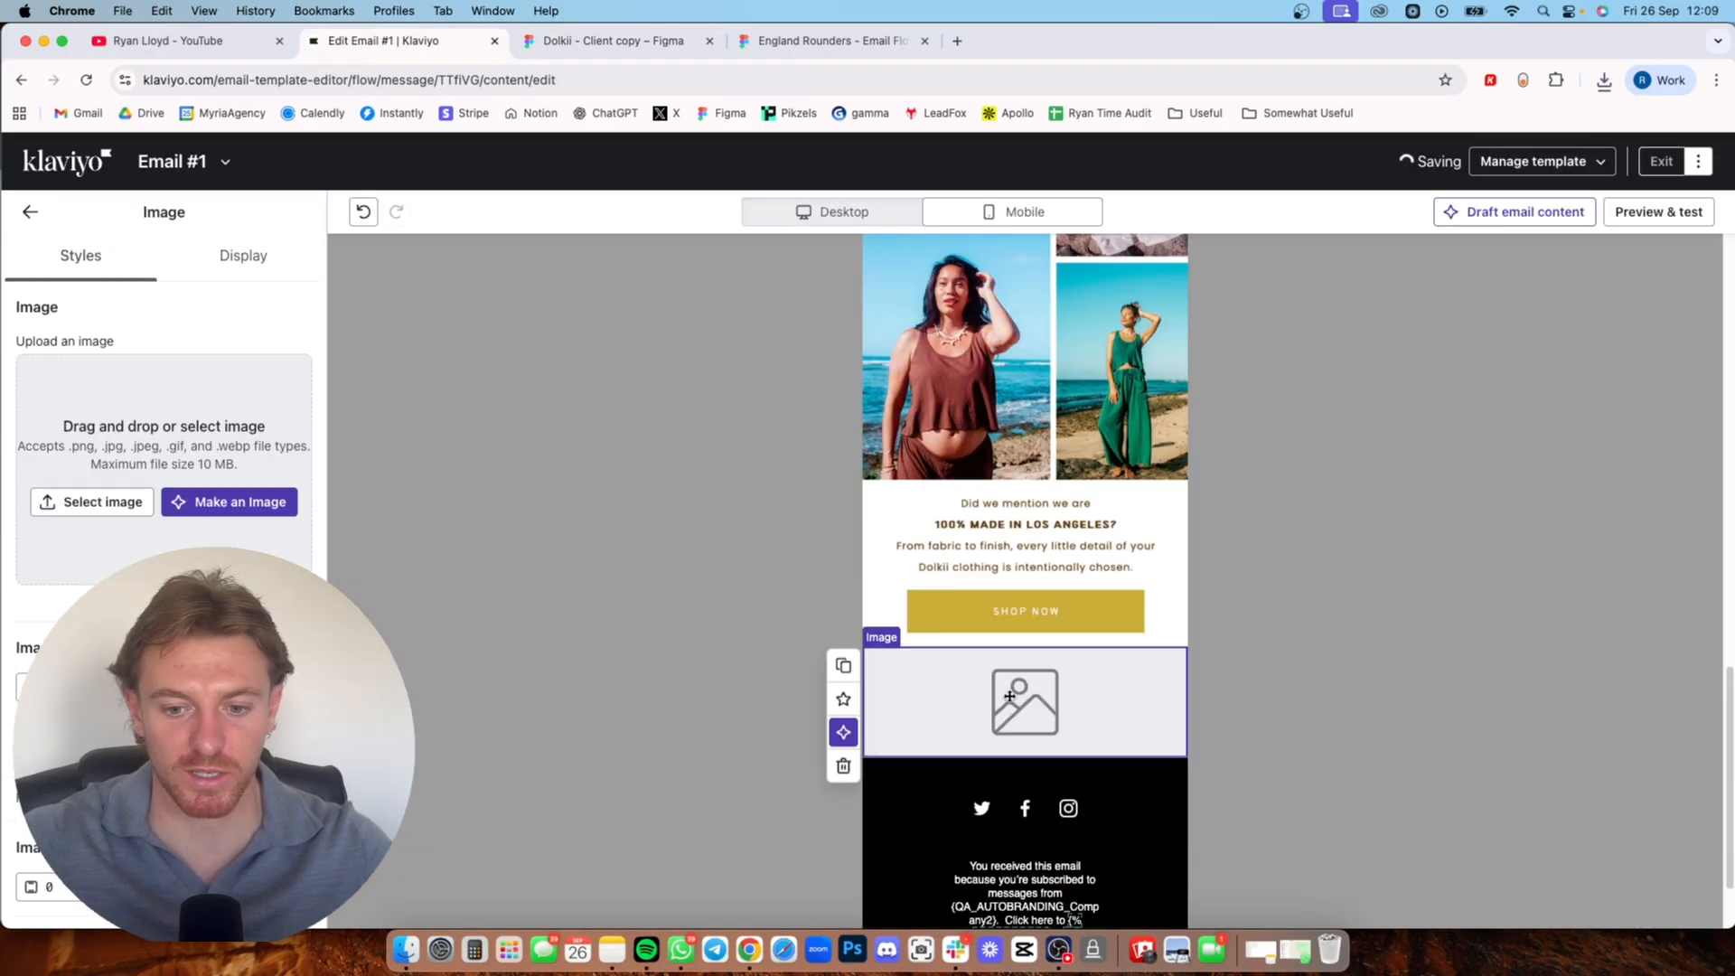
{"action": "left_click", "coordinate": [1608, 82]}
{"action": "left_click_drag", "start_coordinate": [1417, 162], "coordinate": [149, 479]}
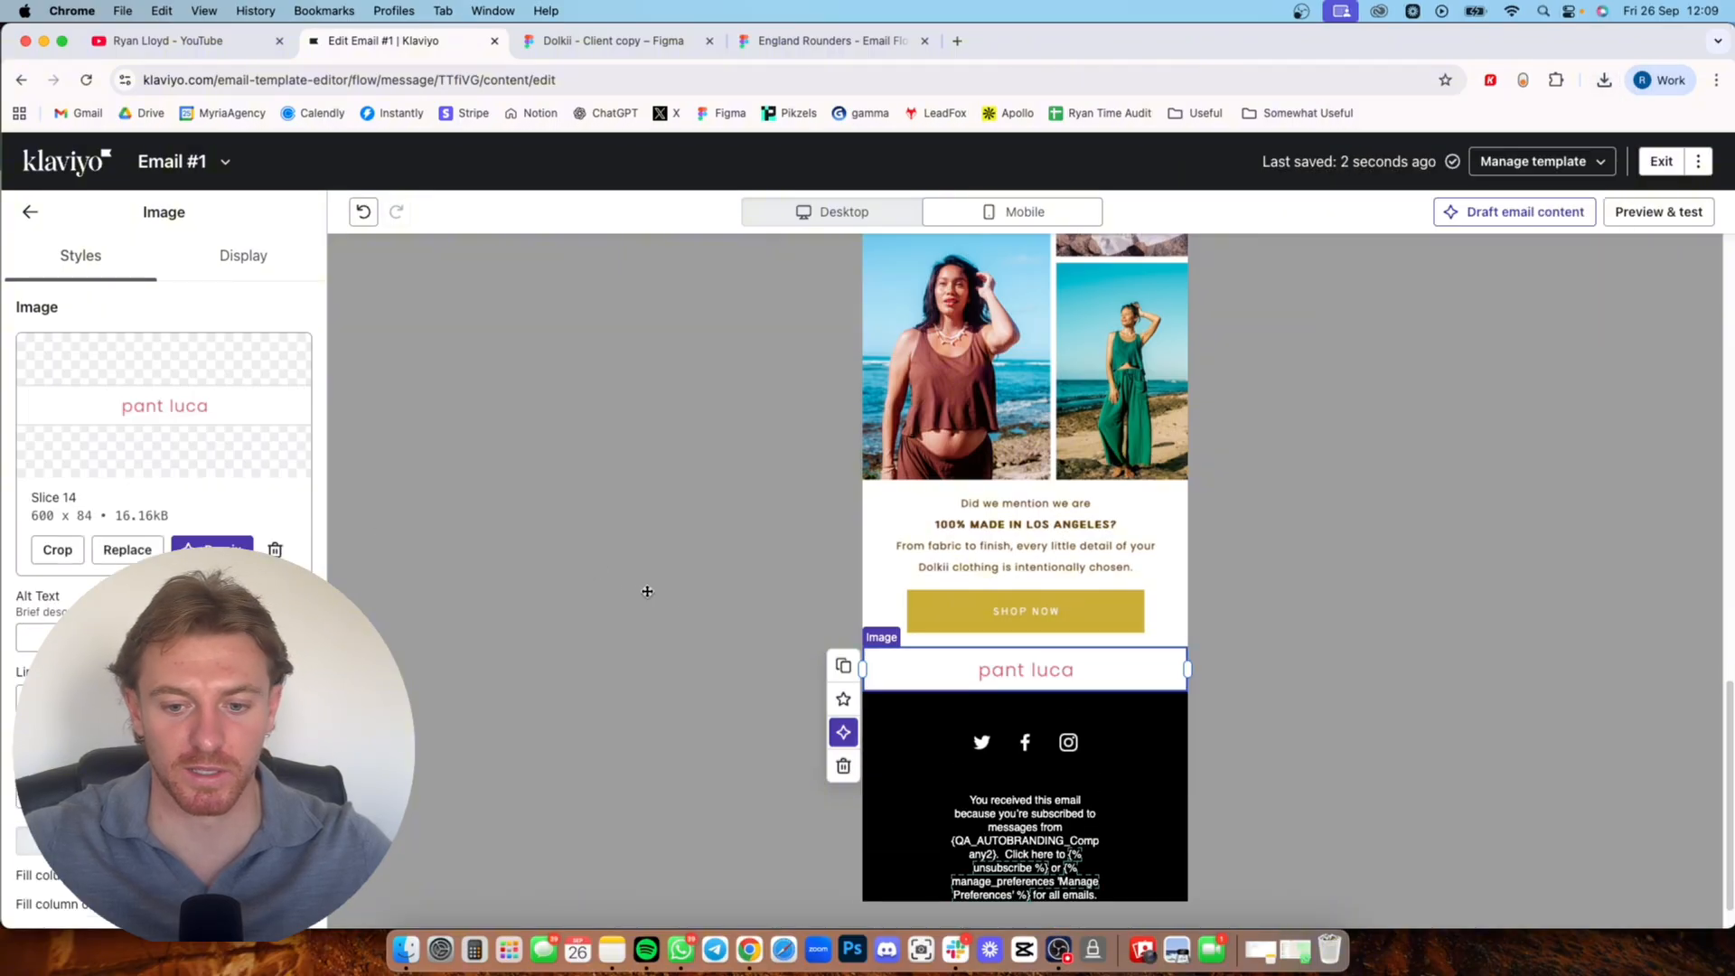
{"action": "left_click", "coordinate": [647, 590]}
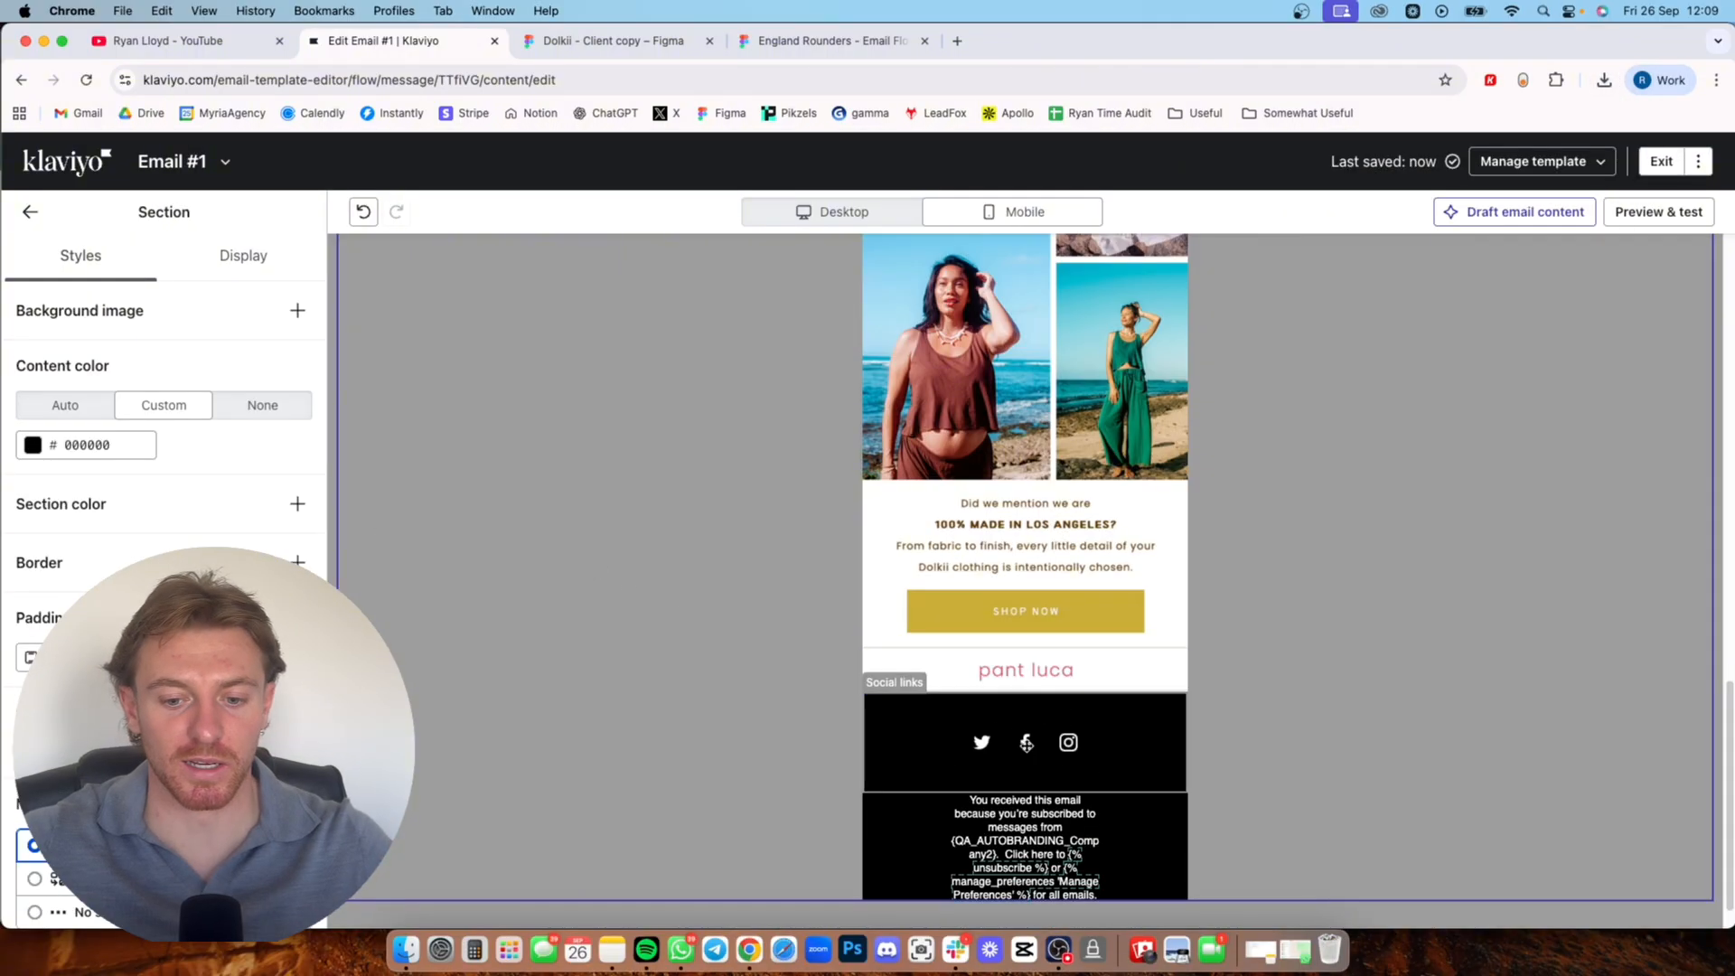
- Inspect the footer's social links and text blocks and the saved universal content, then review the email up to its header
{"action": "left_click", "coordinate": [936, 746]}
{"action": "left_click", "coordinate": [875, 850]}
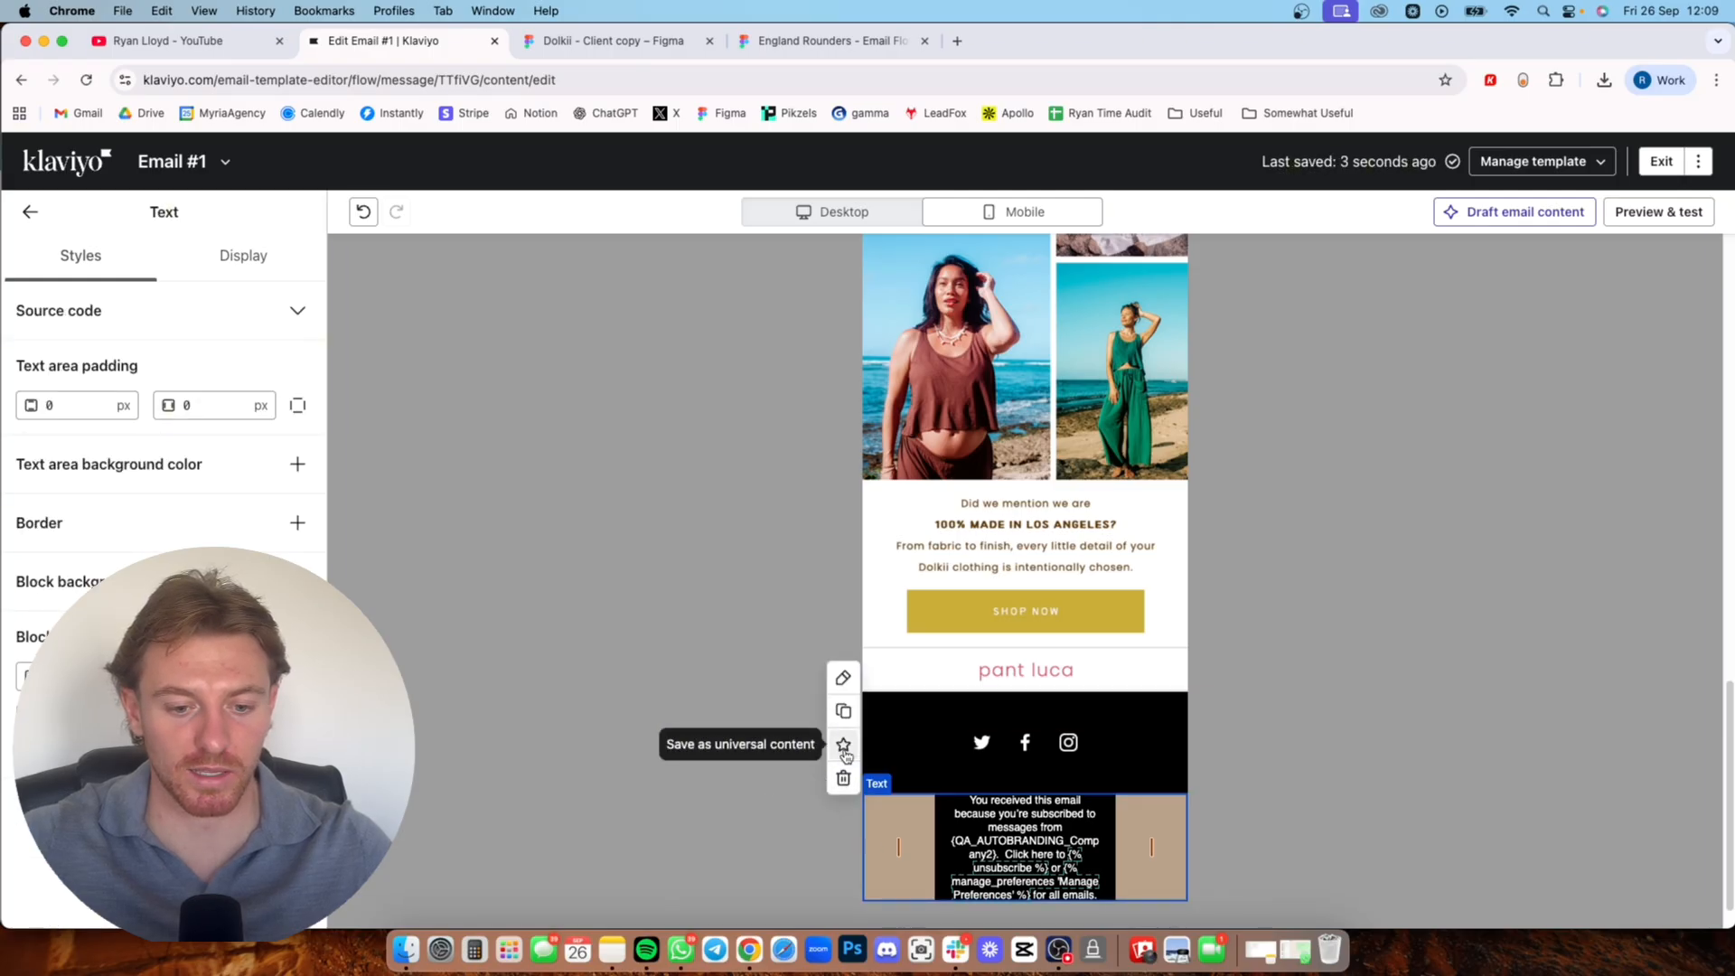
{"action": "left_click", "coordinate": [598, 41]}
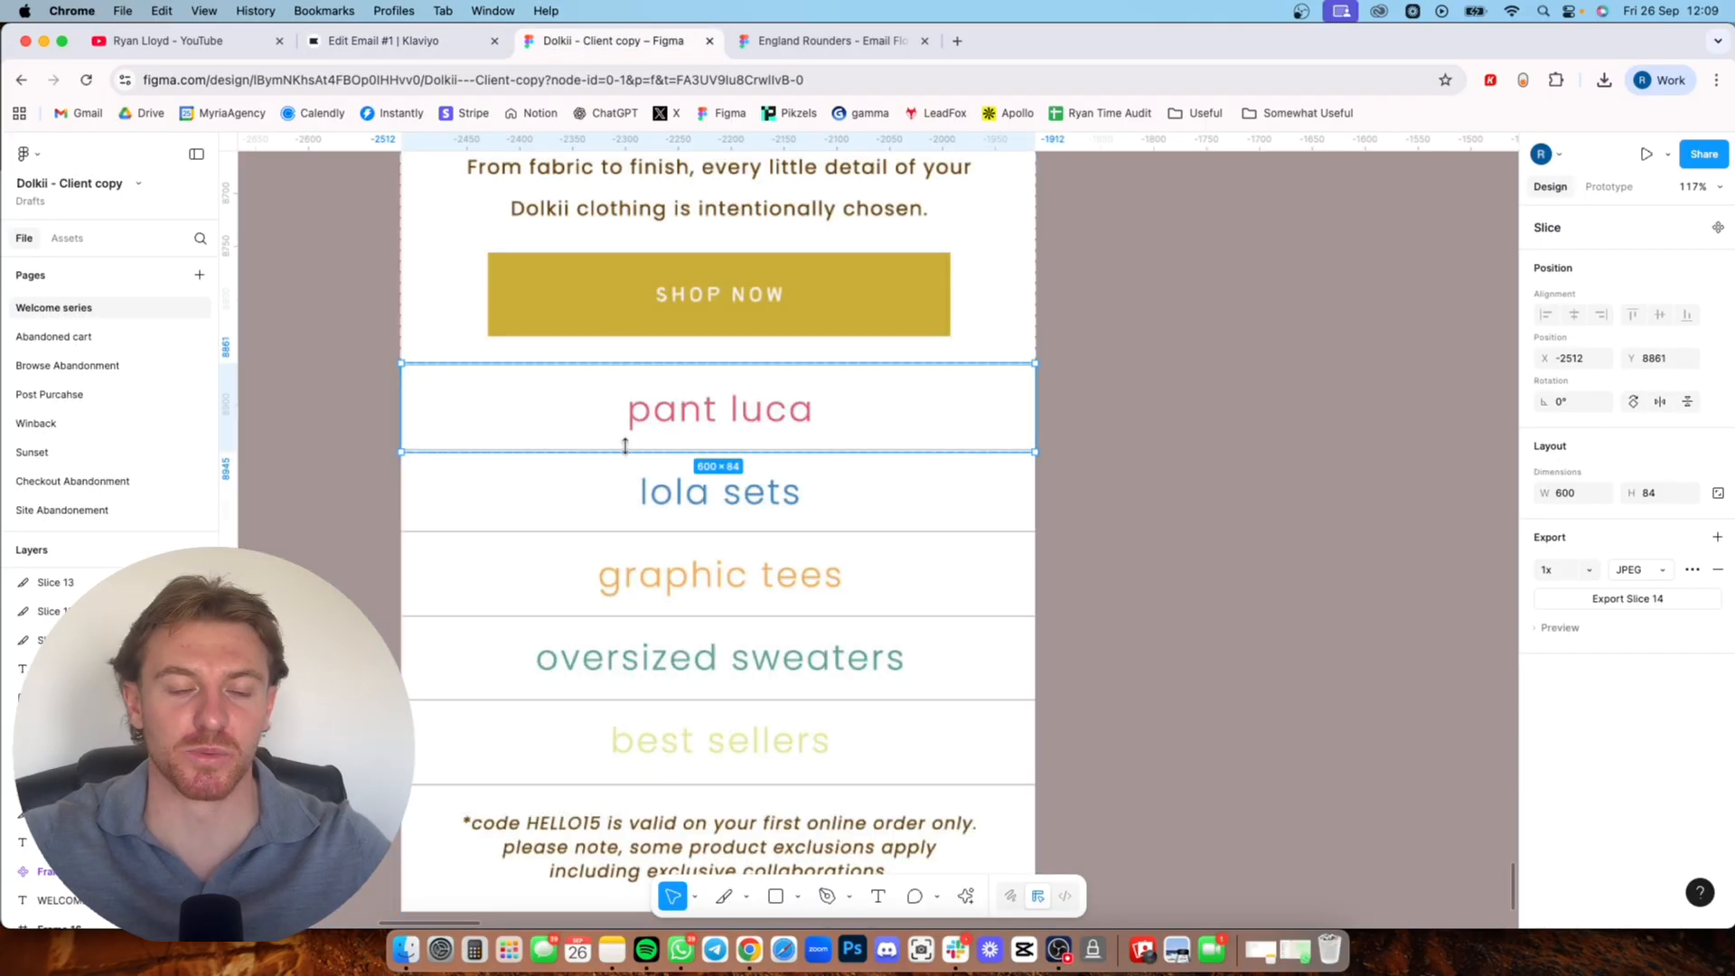
{"action": "left_click", "coordinate": [476, 42]}
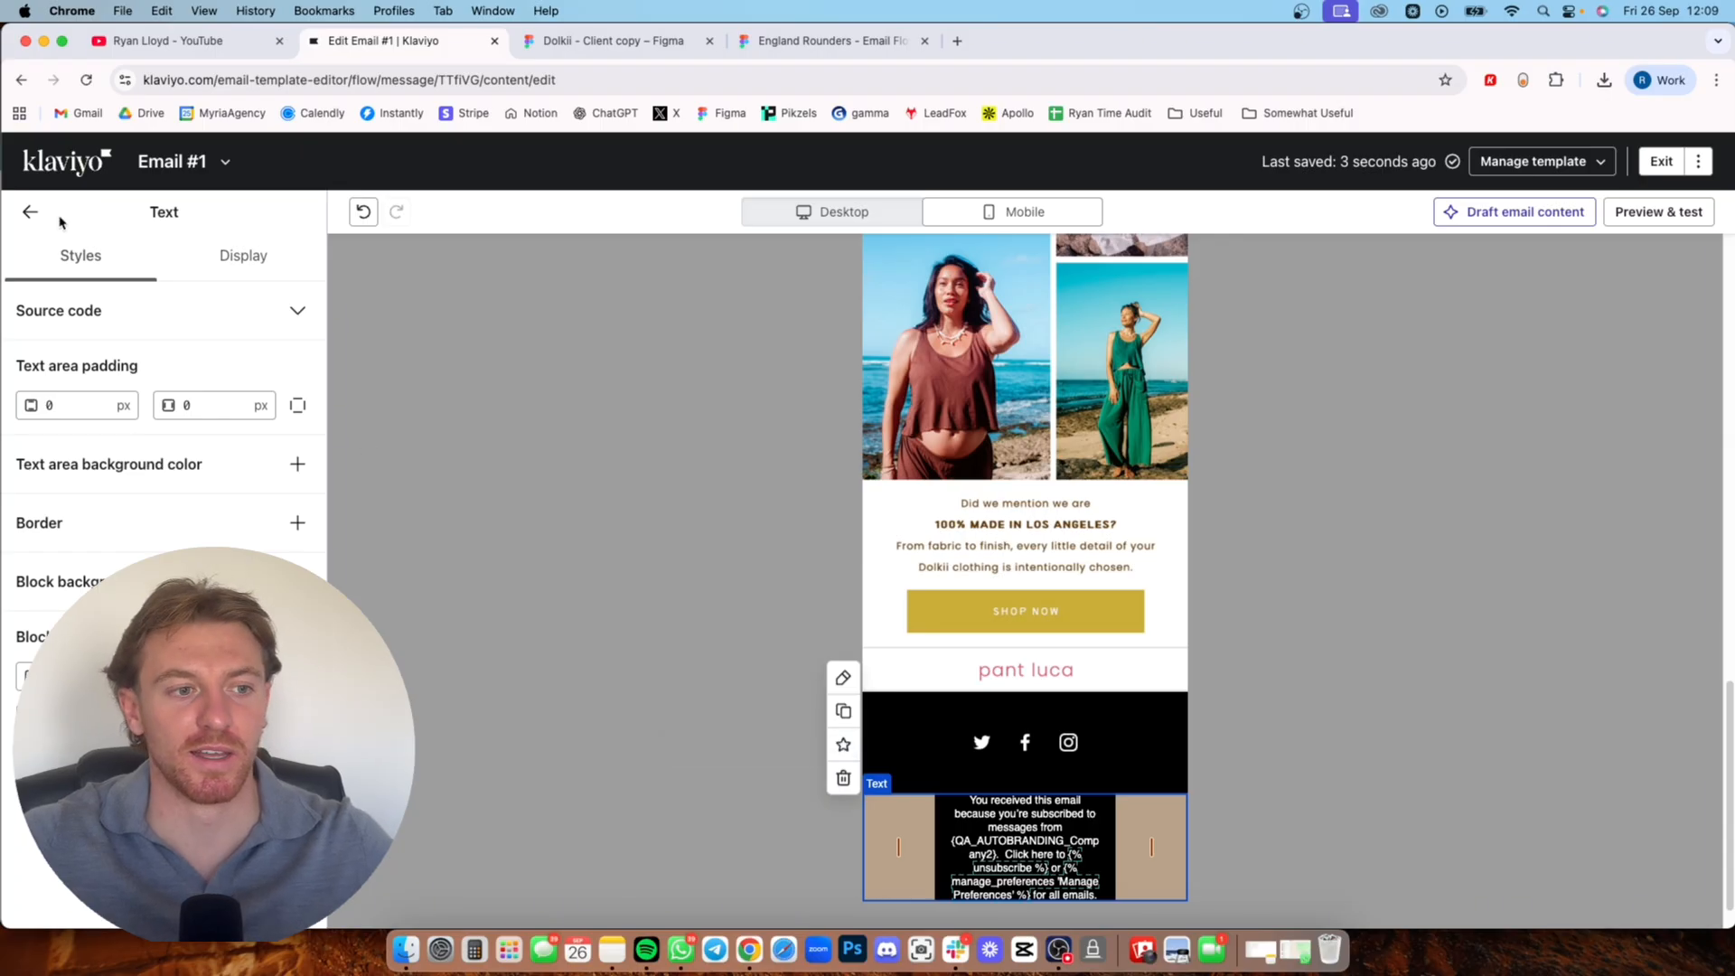
{"action": "left_click", "coordinate": [30, 212]}
{"action": "left_click", "coordinate": [255, 262]}
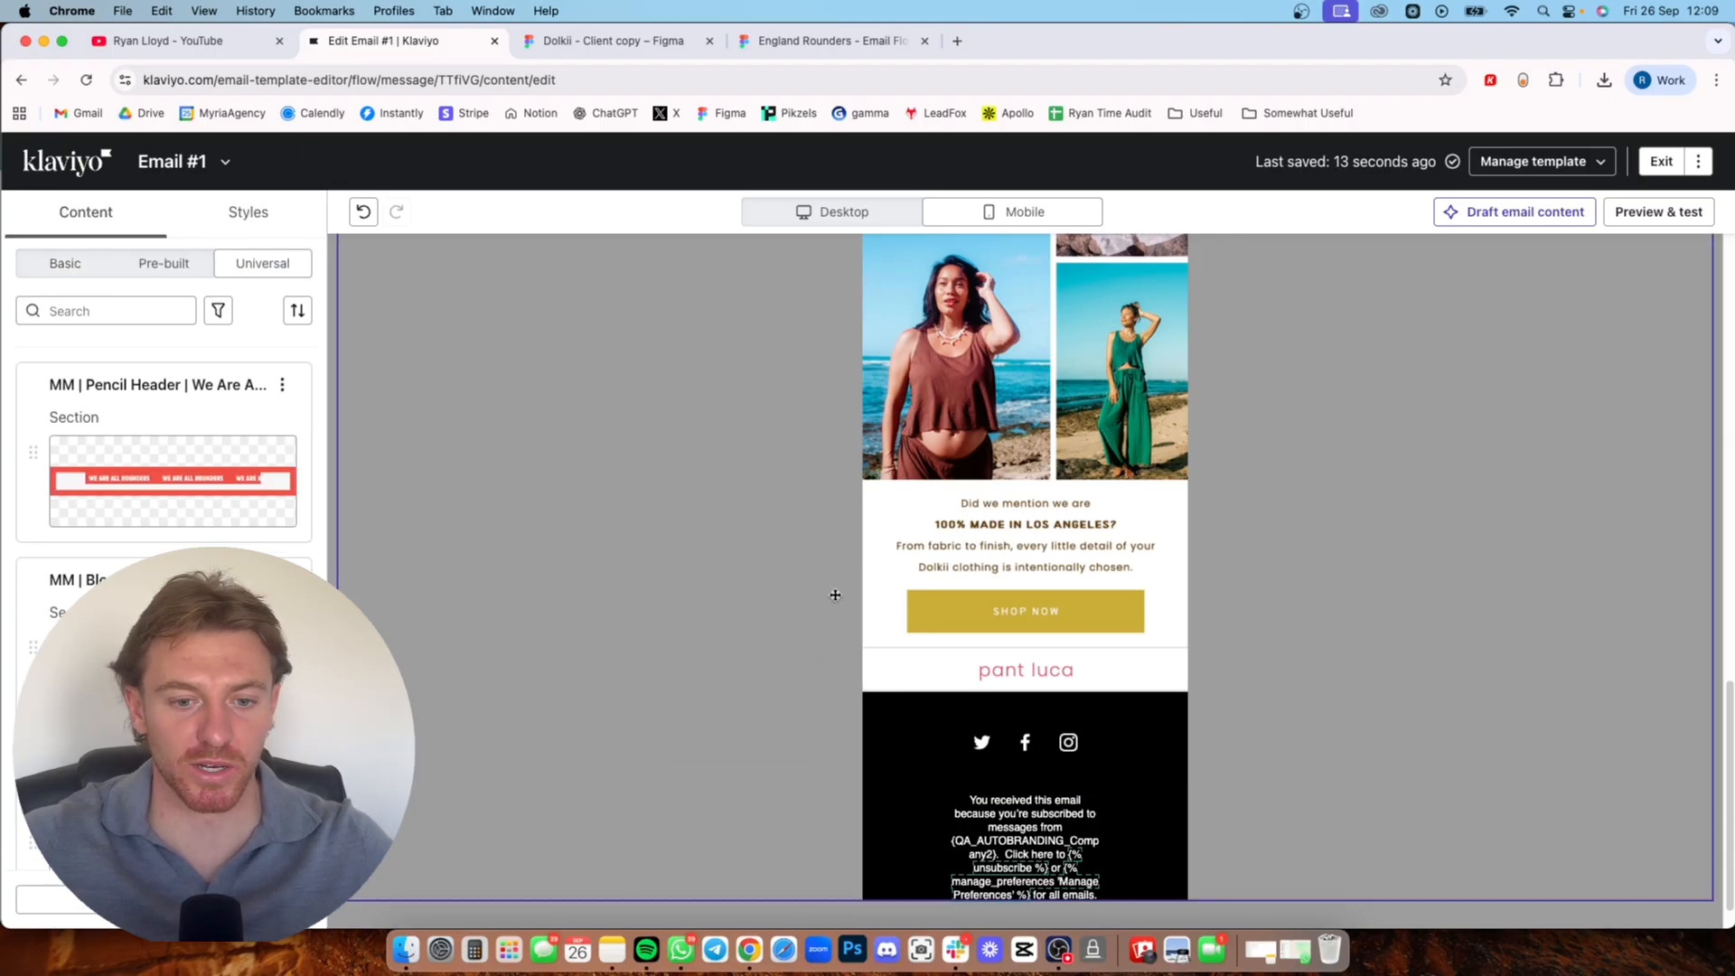
{"action": "scroll", "coordinate": [1243, 616], "scroll_direction": "up", "scroll_amount": 11}
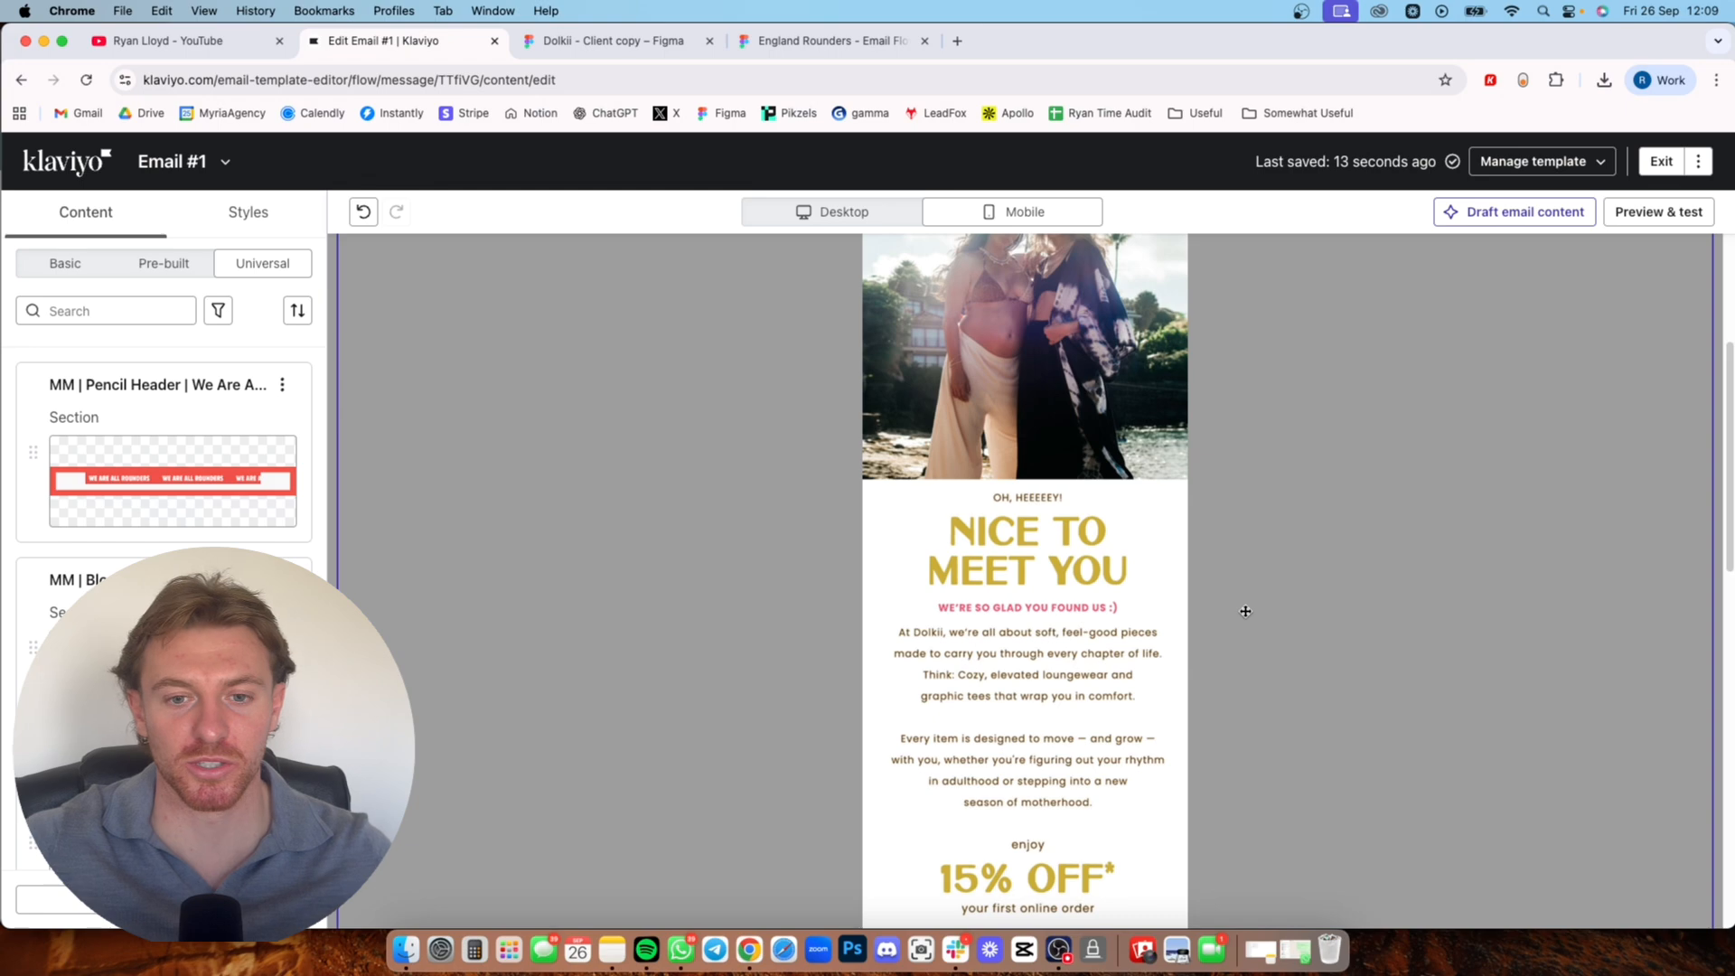
{"action": "scroll", "coordinate": [1146, 545], "scroll_direction": "up", "scroll_amount": 3}
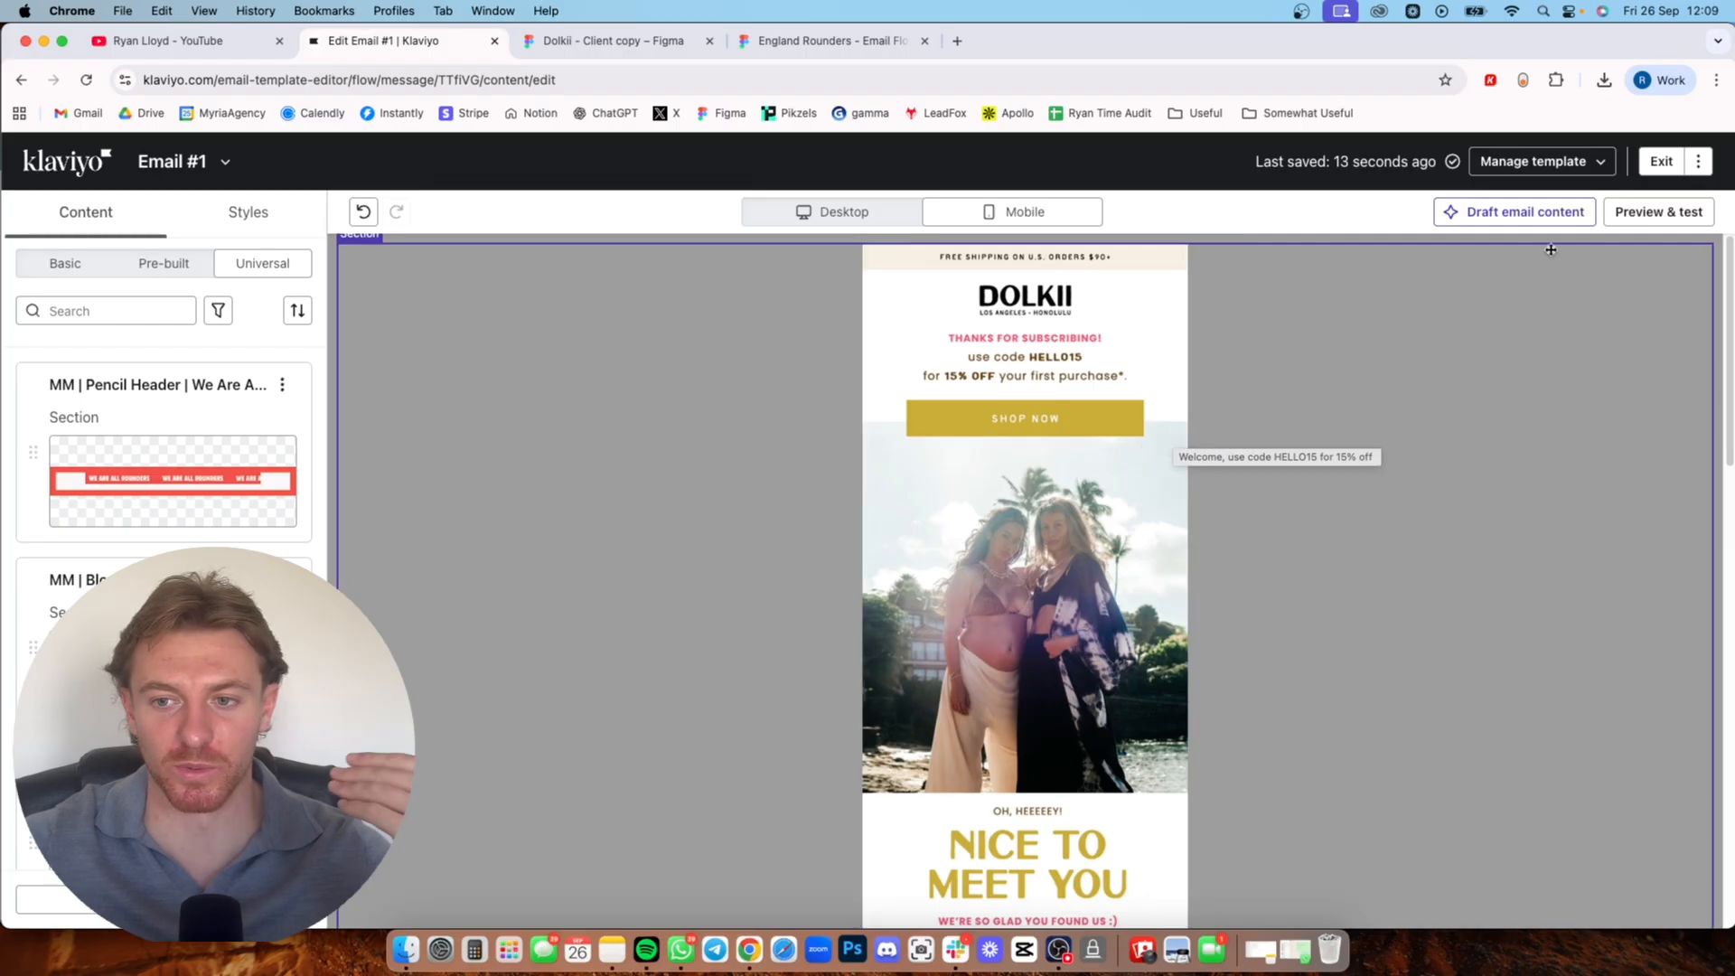
- Exit the template editor, preview Email #1 from the flow, and review the full web view
{"action": "left_click", "coordinate": [1652, 171]}
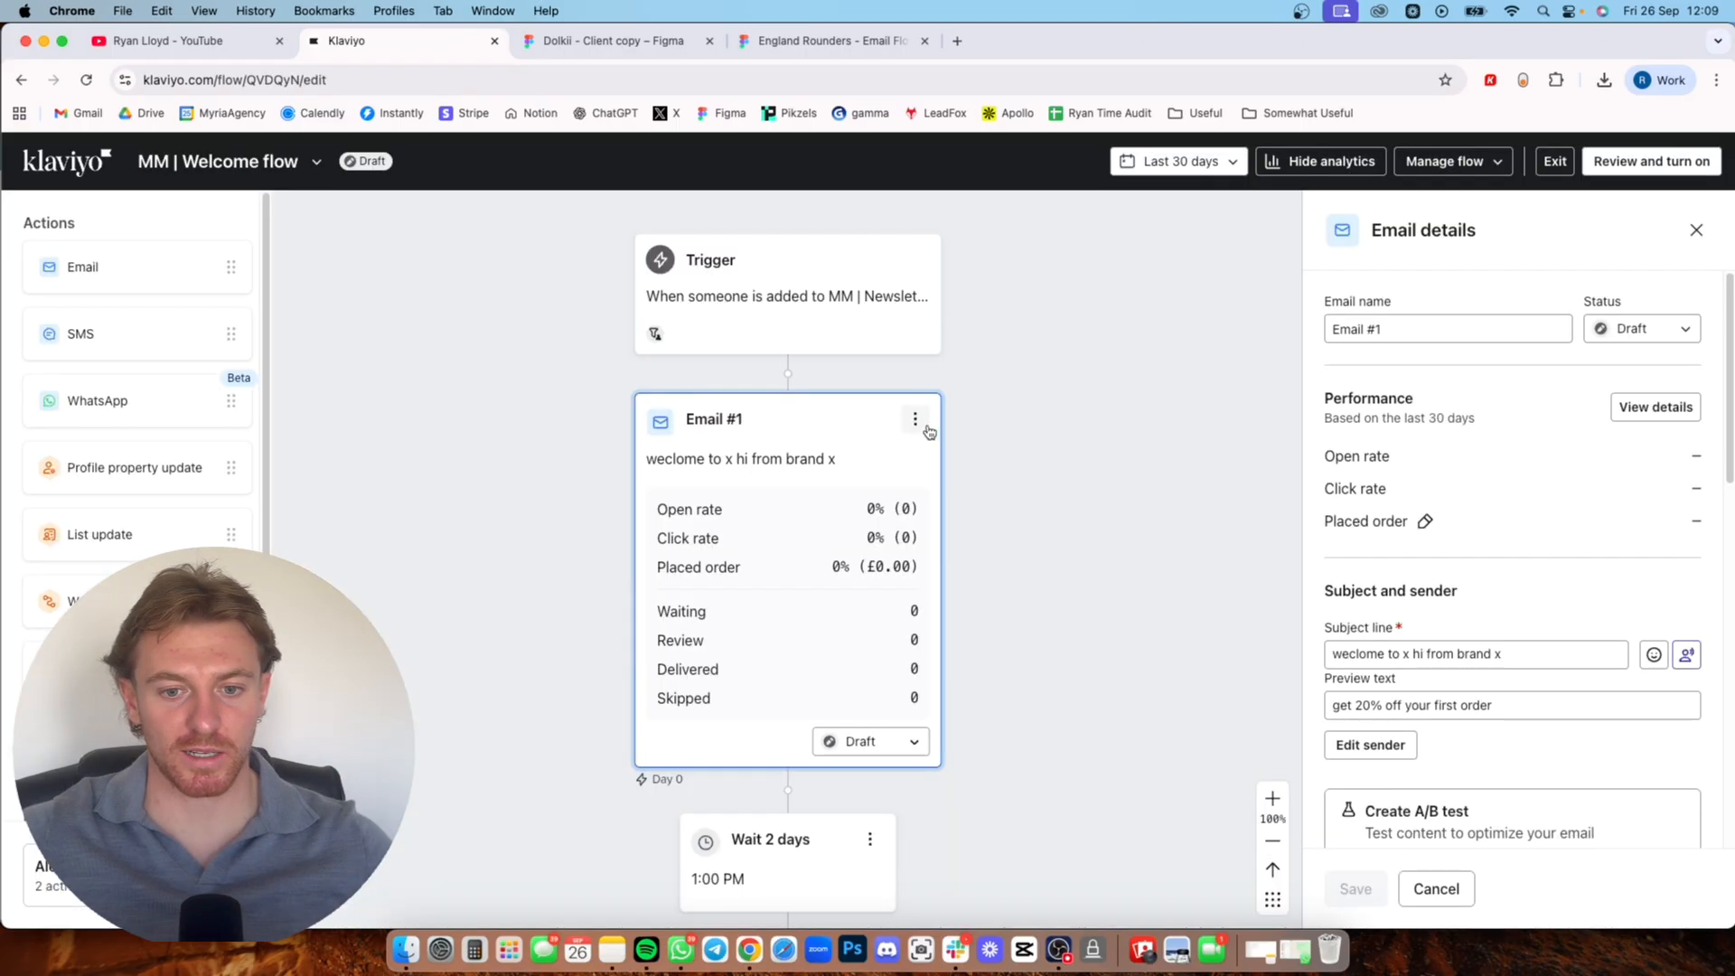
{"action": "left_click", "coordinate": [916, 420]}
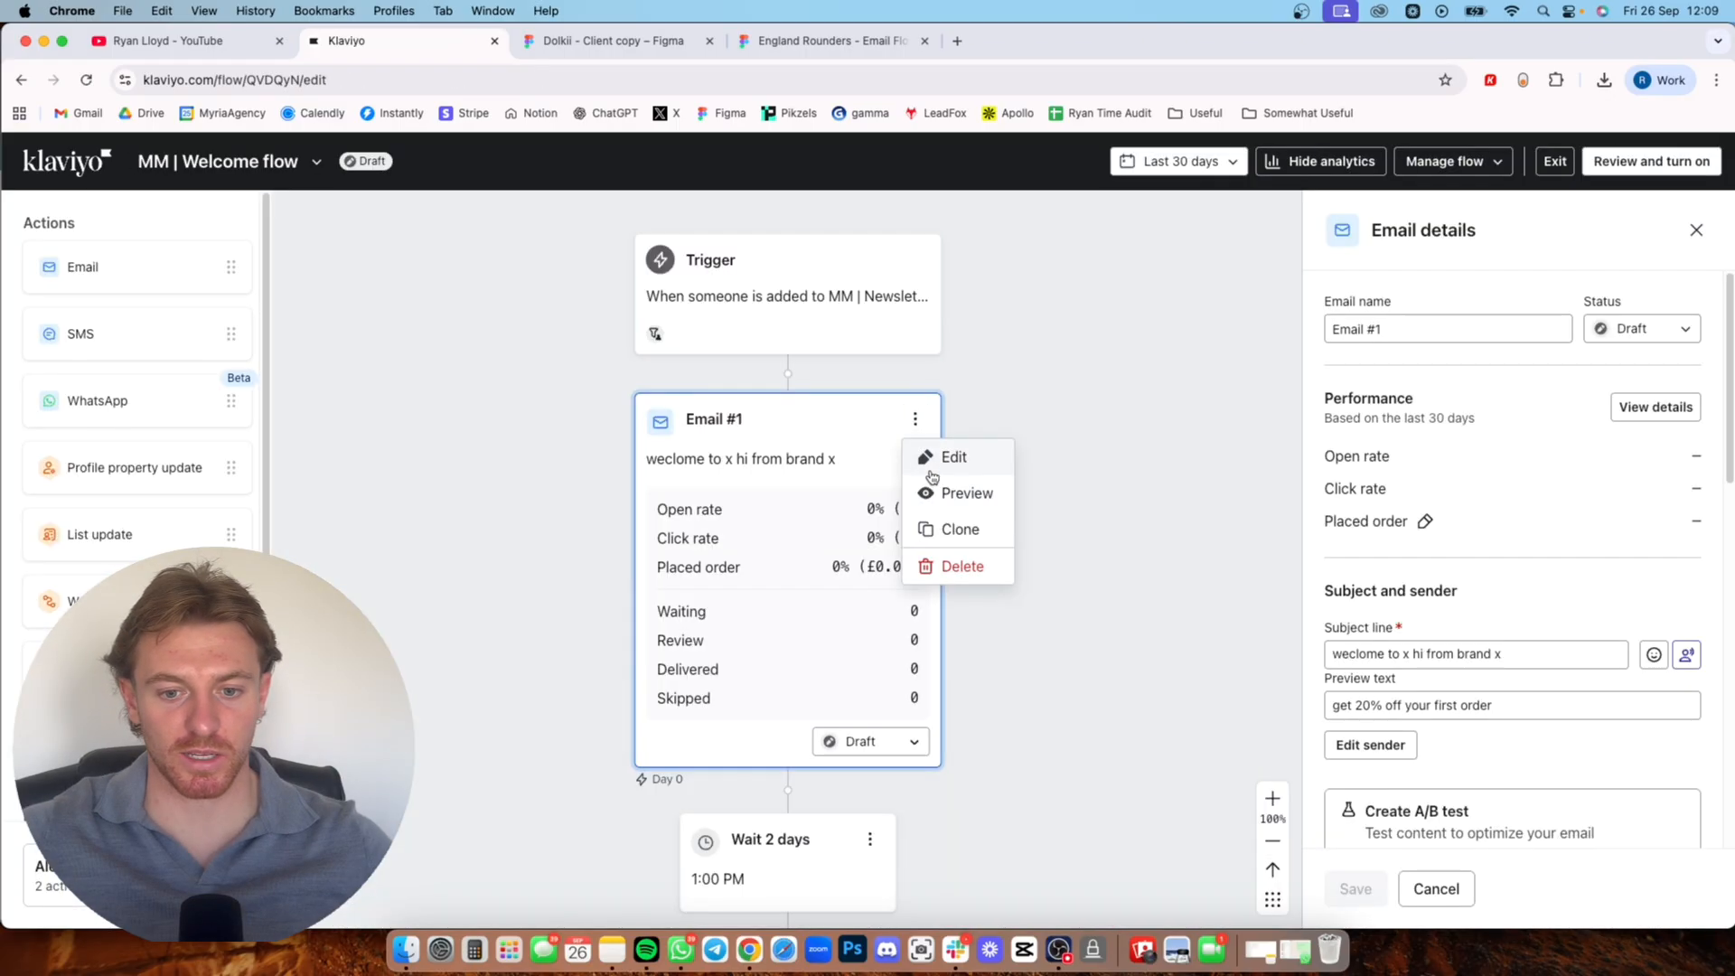
{"action": "left_click", "coordinate": [936, 490]}
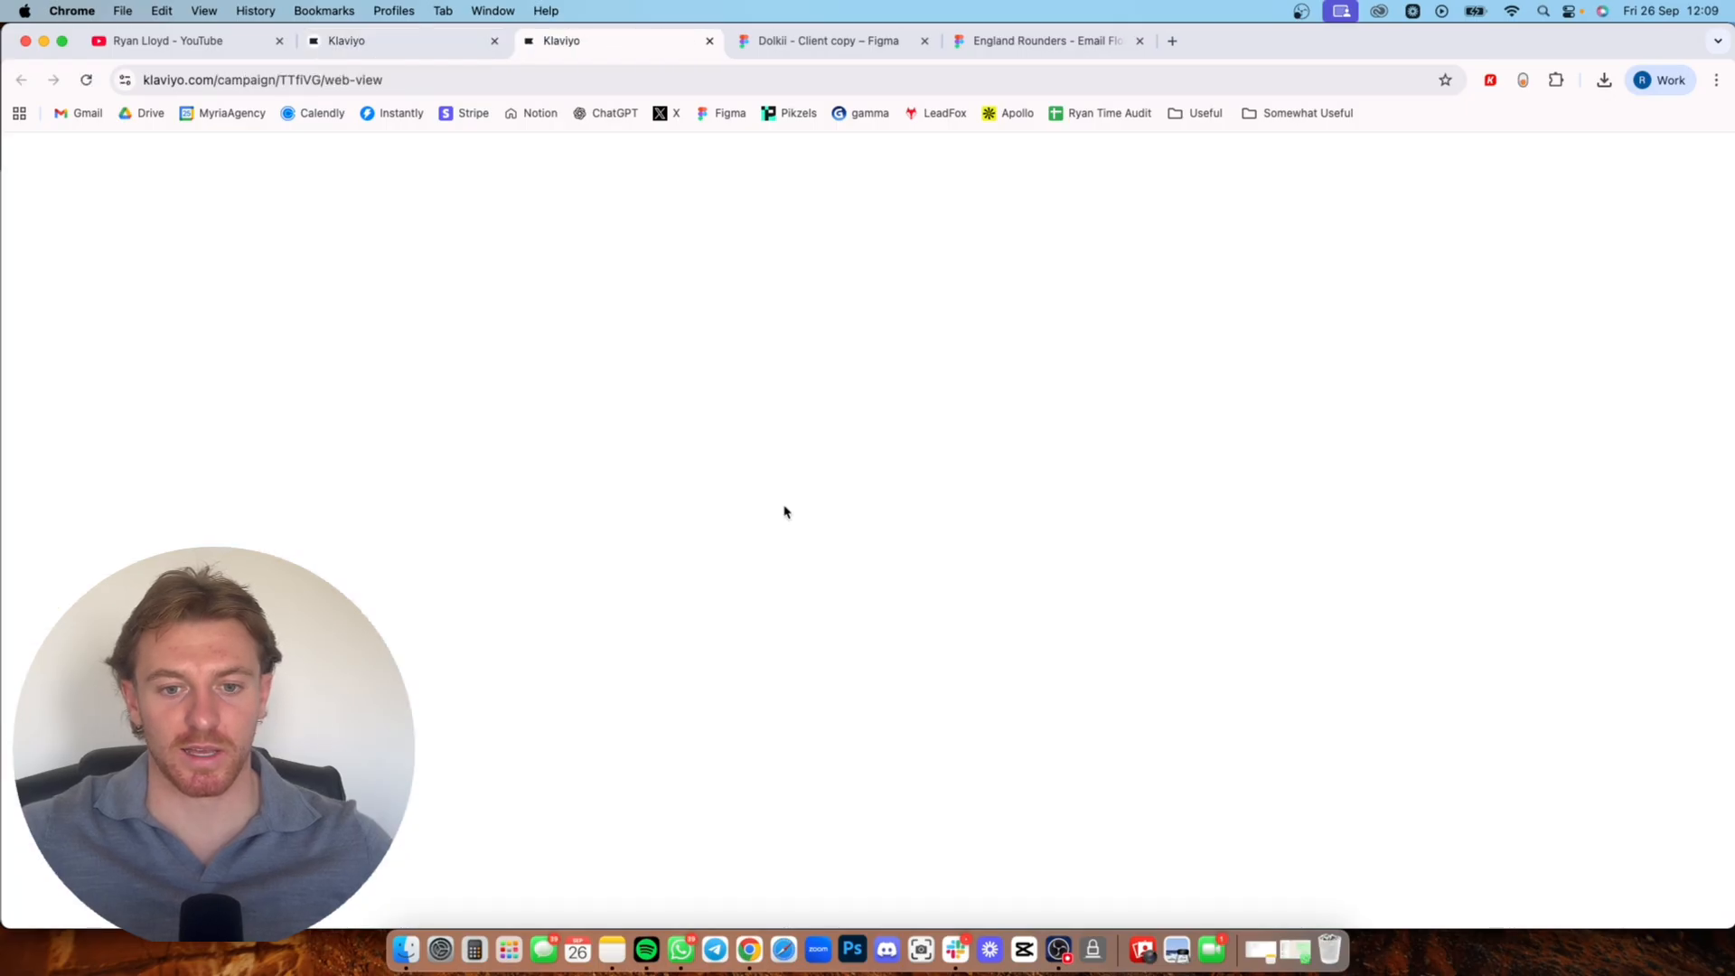
{"action": "scroll", "coordinate": [849, 470], "scroll_direction": "down", "scroll_amount": 5}
{"action": "scroll", "coordinate": [904, 451], "scroll_direction": "down", "scroll_amount": 8}
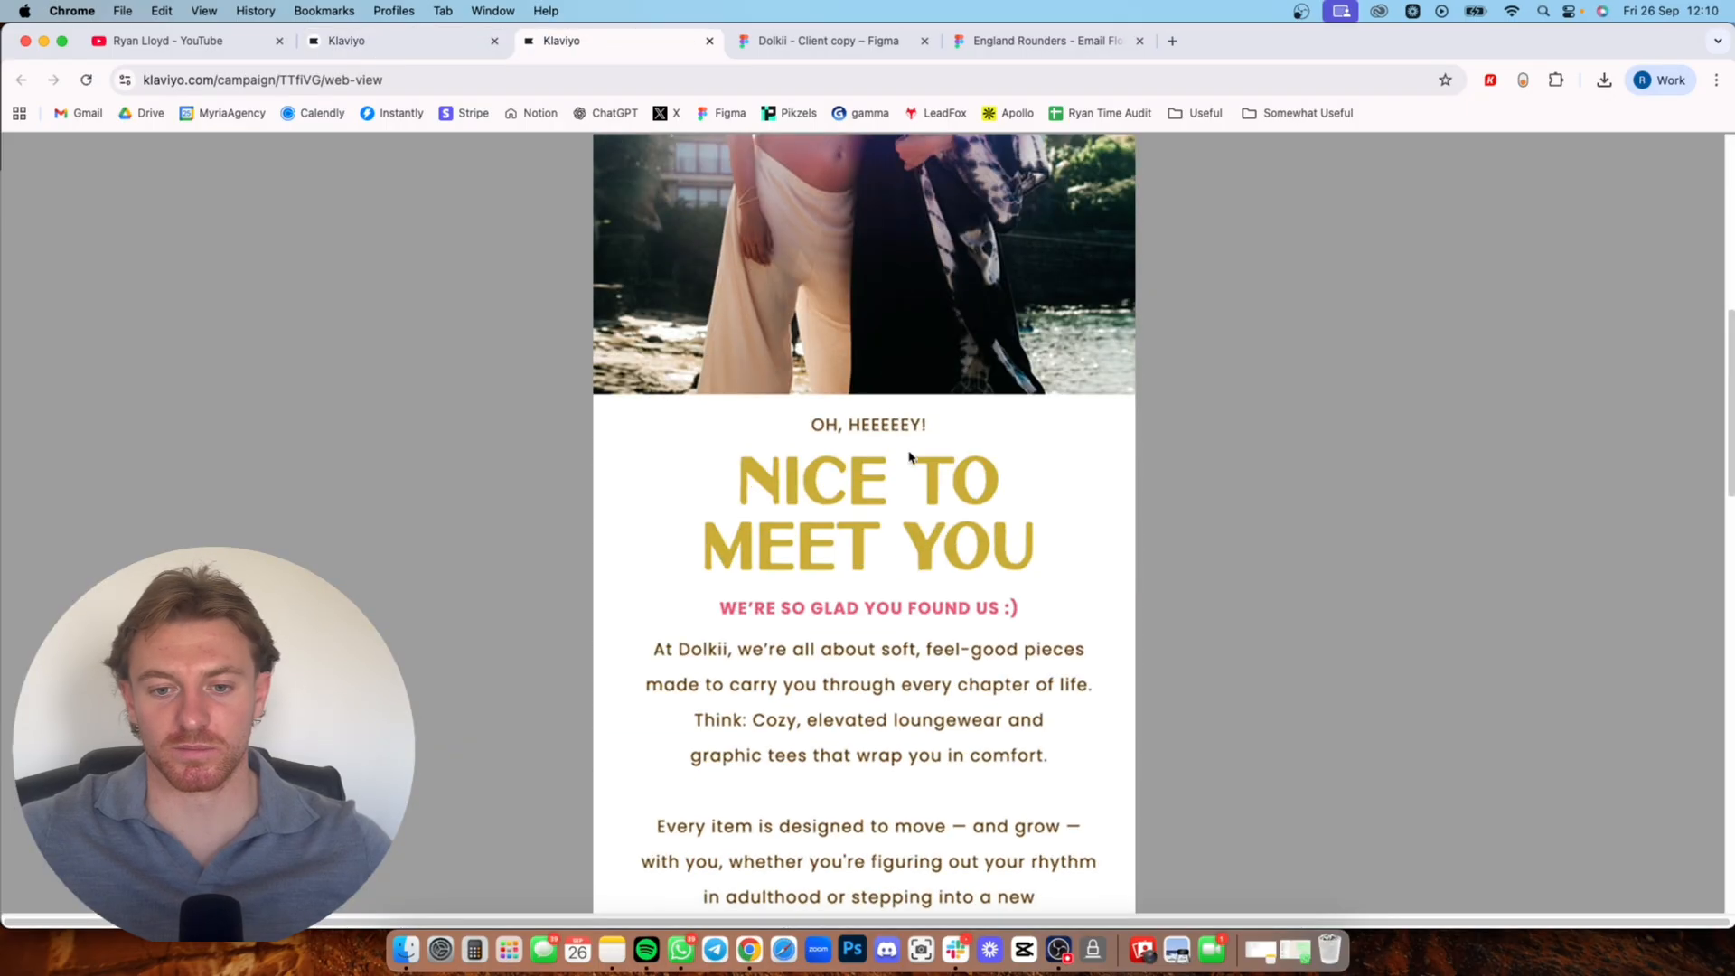
{"action": "scroll", "coordinate": [1692, 666], "scroll_direction": "down", "scroll_amount": 5}
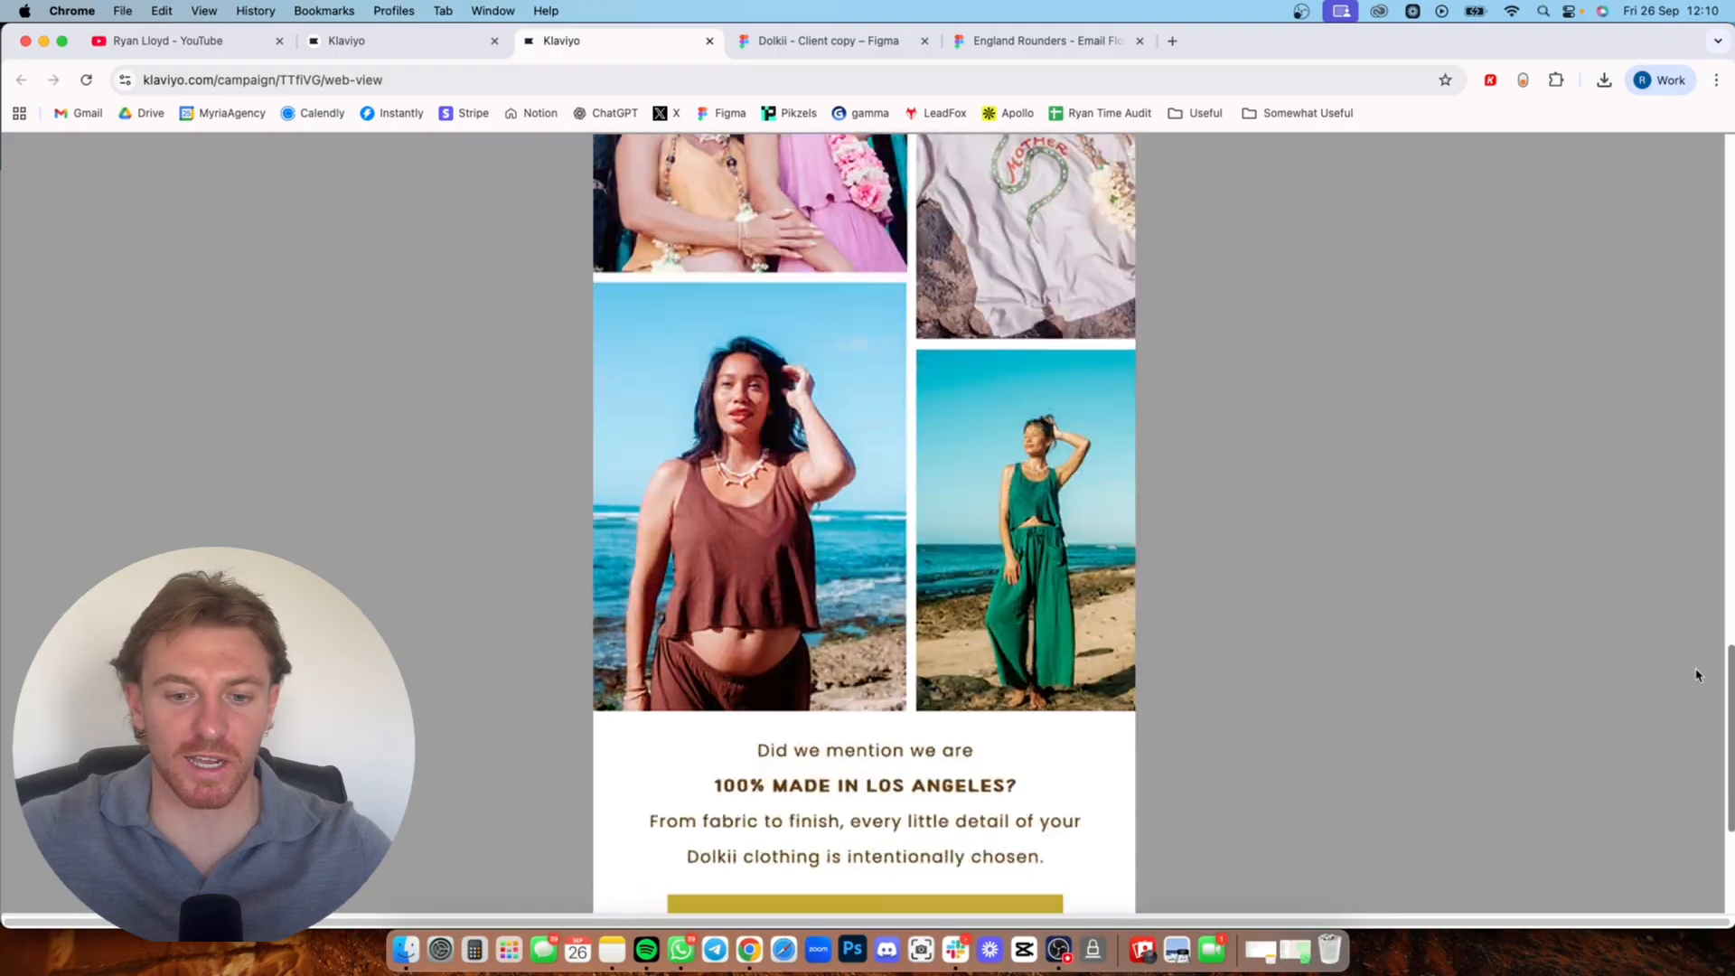
{"action": "scroll", "coordinate": [1692, 666], "scroll_direction": "up", "scroll_amount": 12}
- Return to Email #1's template editor in desktop view, then go back to the MM | Welcome flow
{"action": "left_click", "coordinate": [353, 40]}
{"action": "left_click_drag", "start_coordinate": [614, 482], "coordinate": [570, 435]}
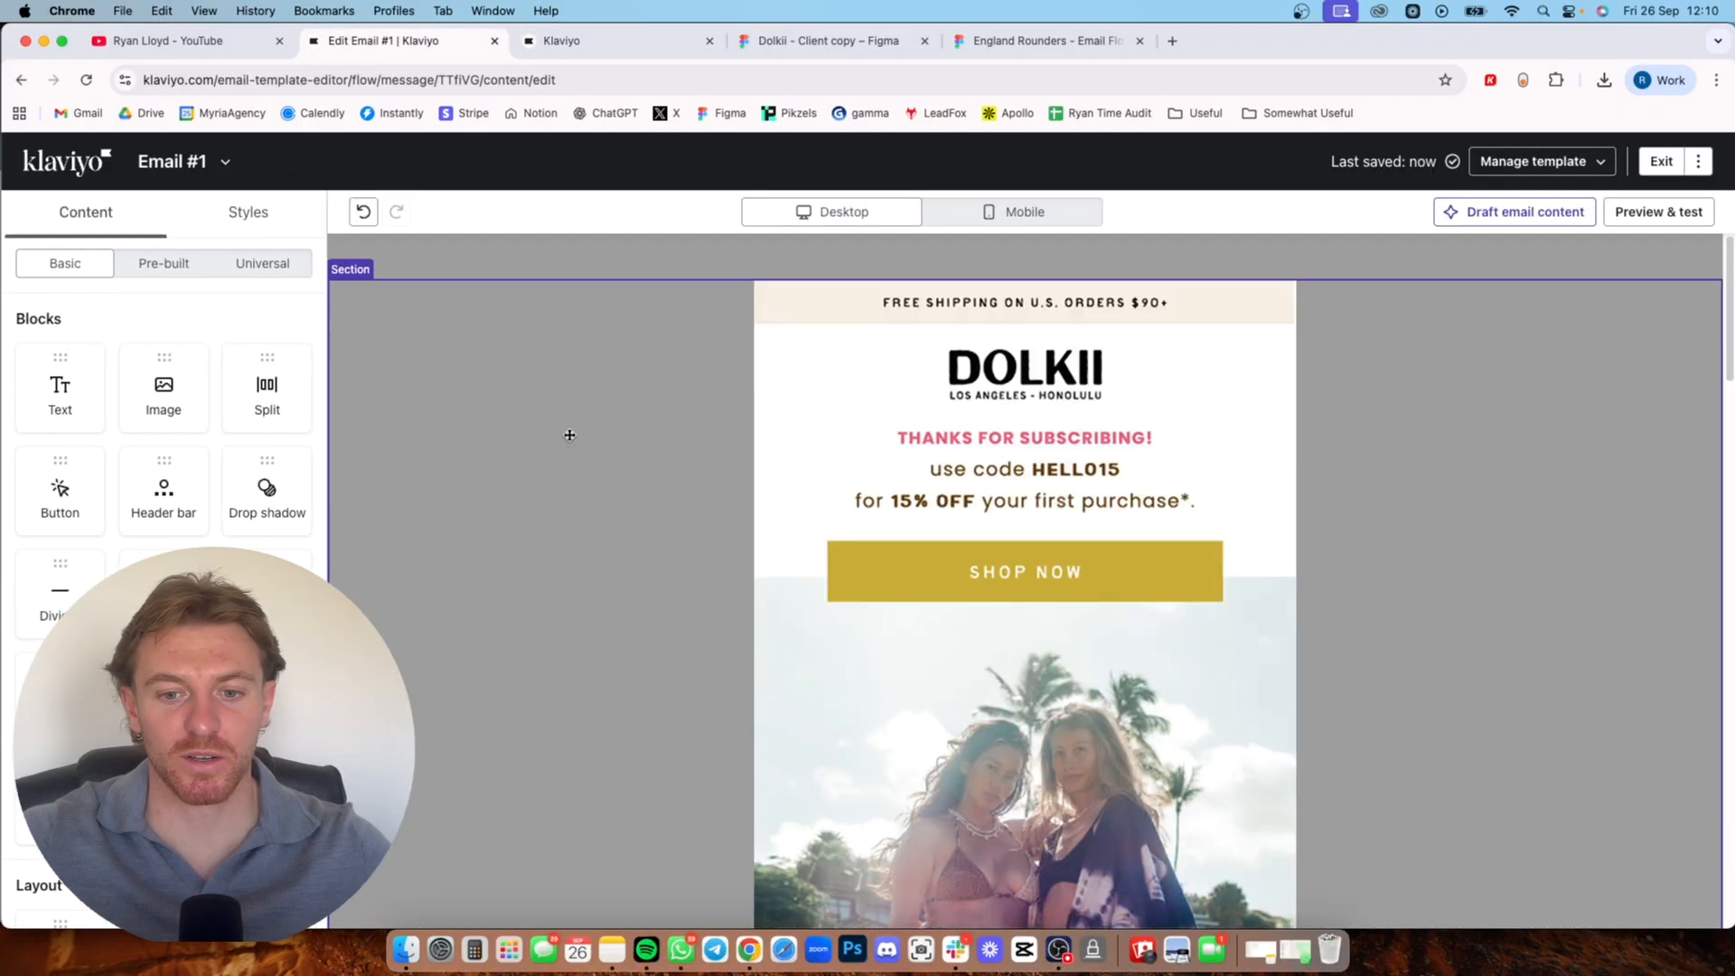
{"action": "left_click", "coordinate": [1653, 213]}
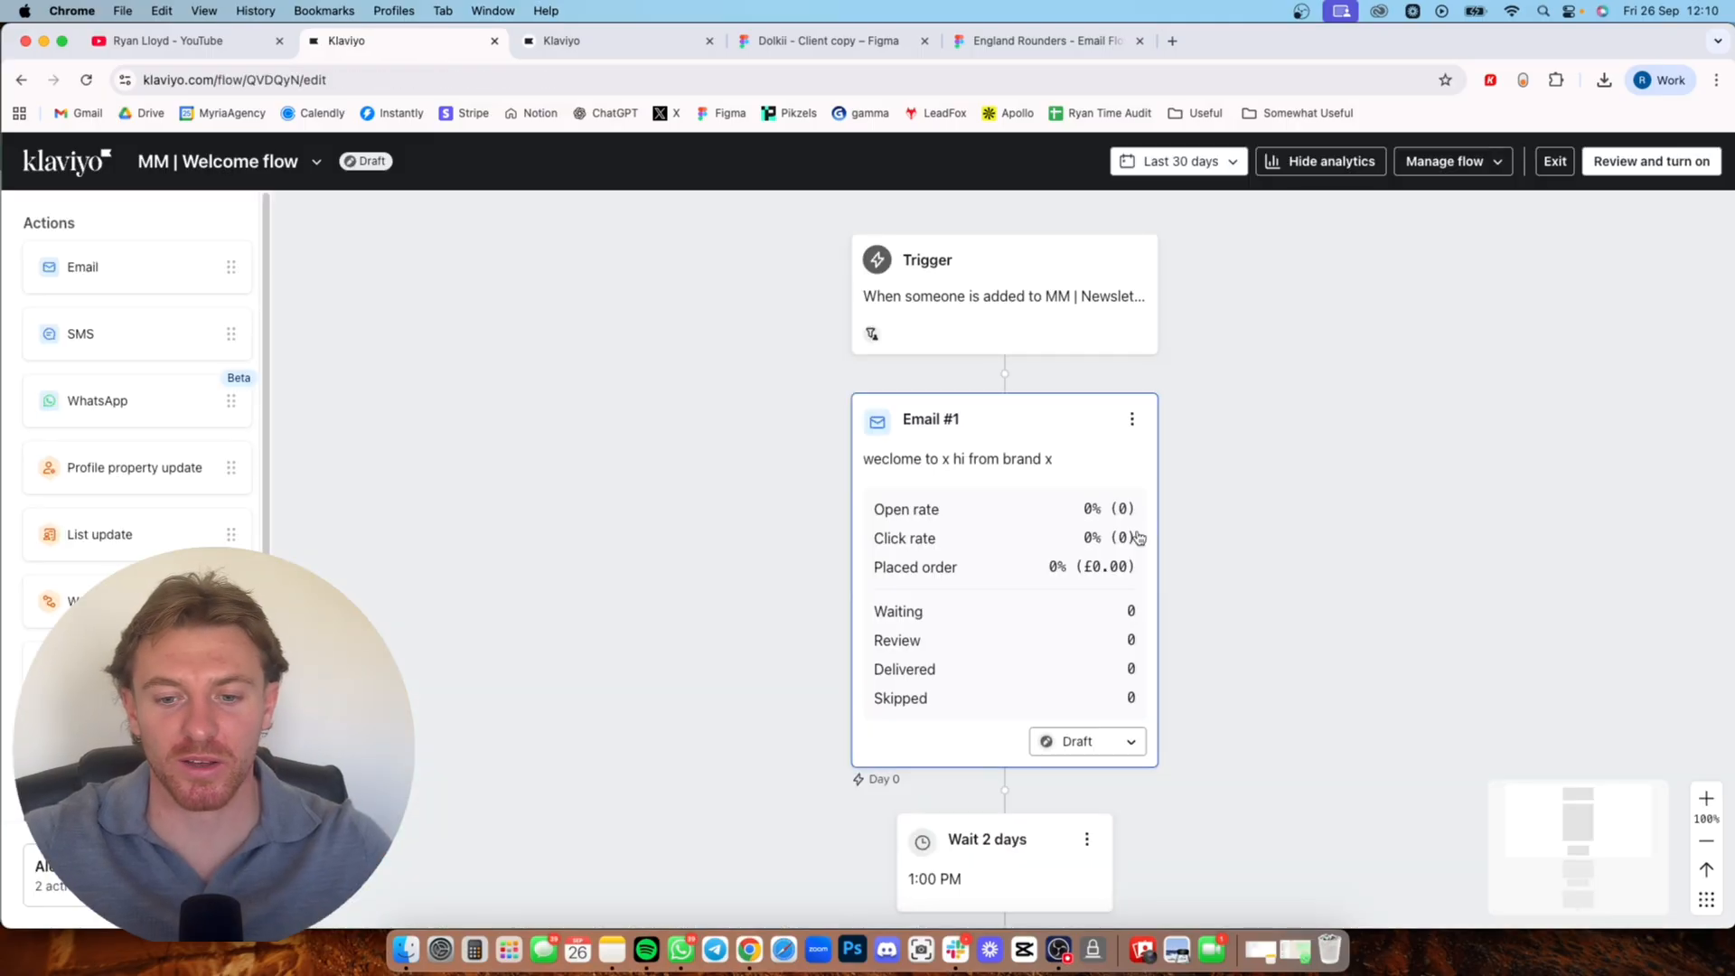
- Review the flow's wait steps and the remaining emails down to Email #3
{"action": "scroll", "coordinate": [1250, 643], "scroll_direction": "down", "scroll_amount": 5}
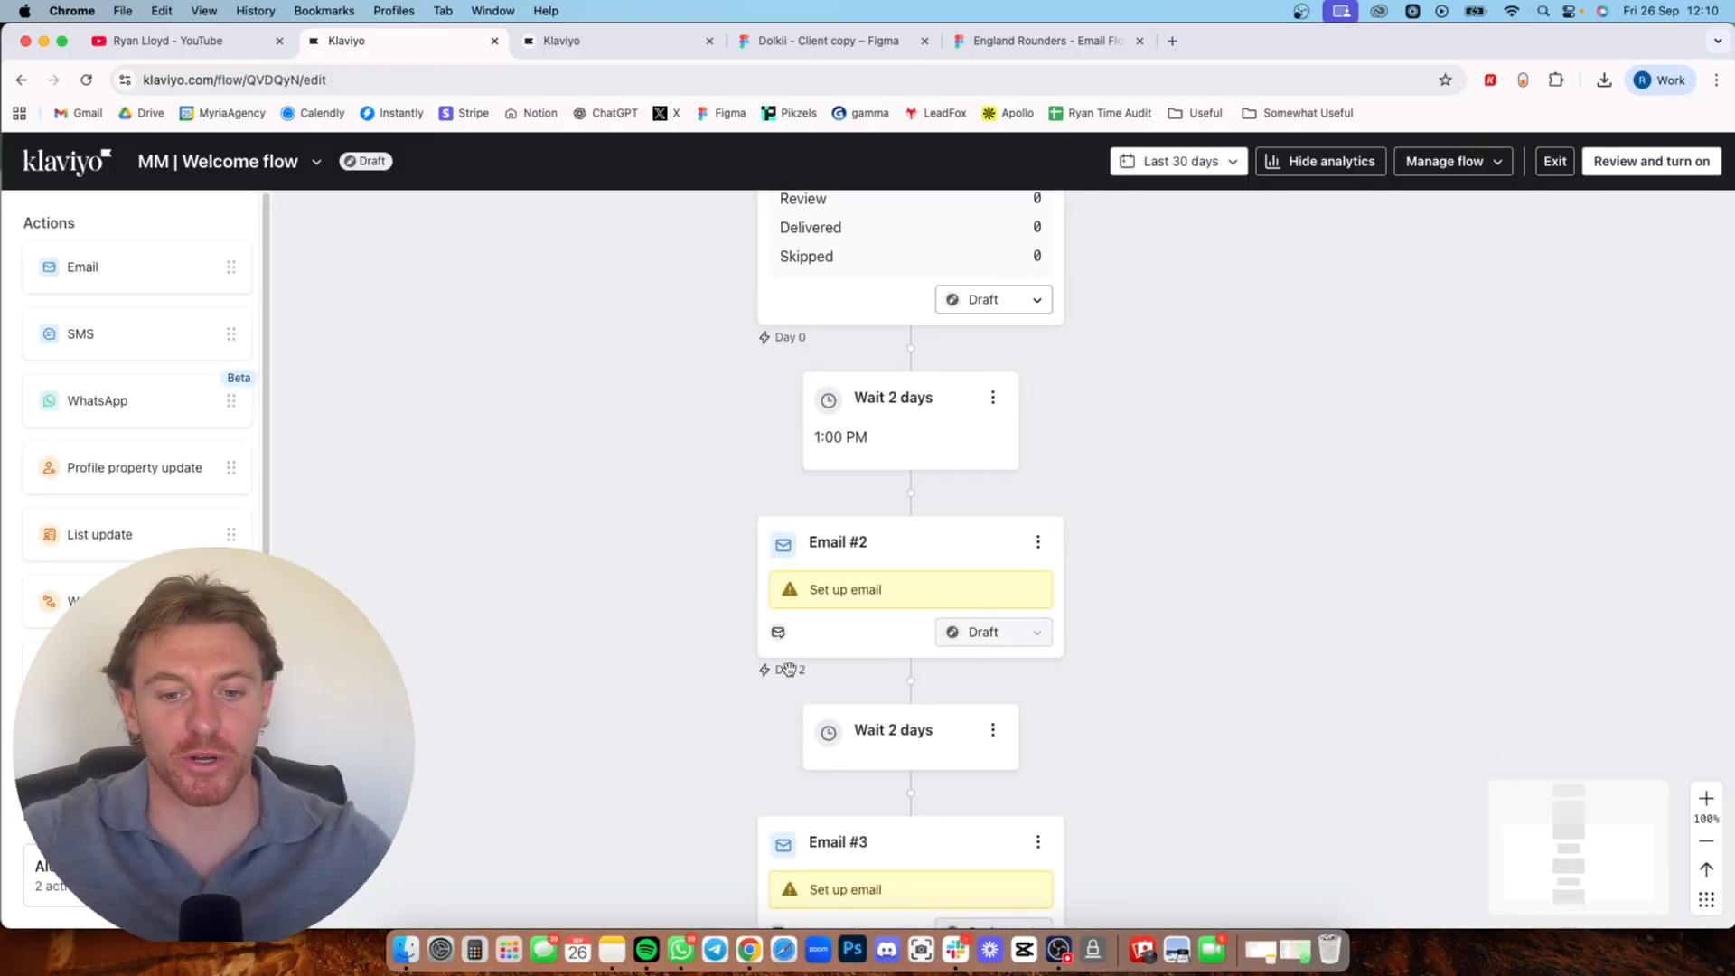
{"action": "scroll", "coordinate": [691, 718], "scroll_direction": "down", "scroll_amount": 3}
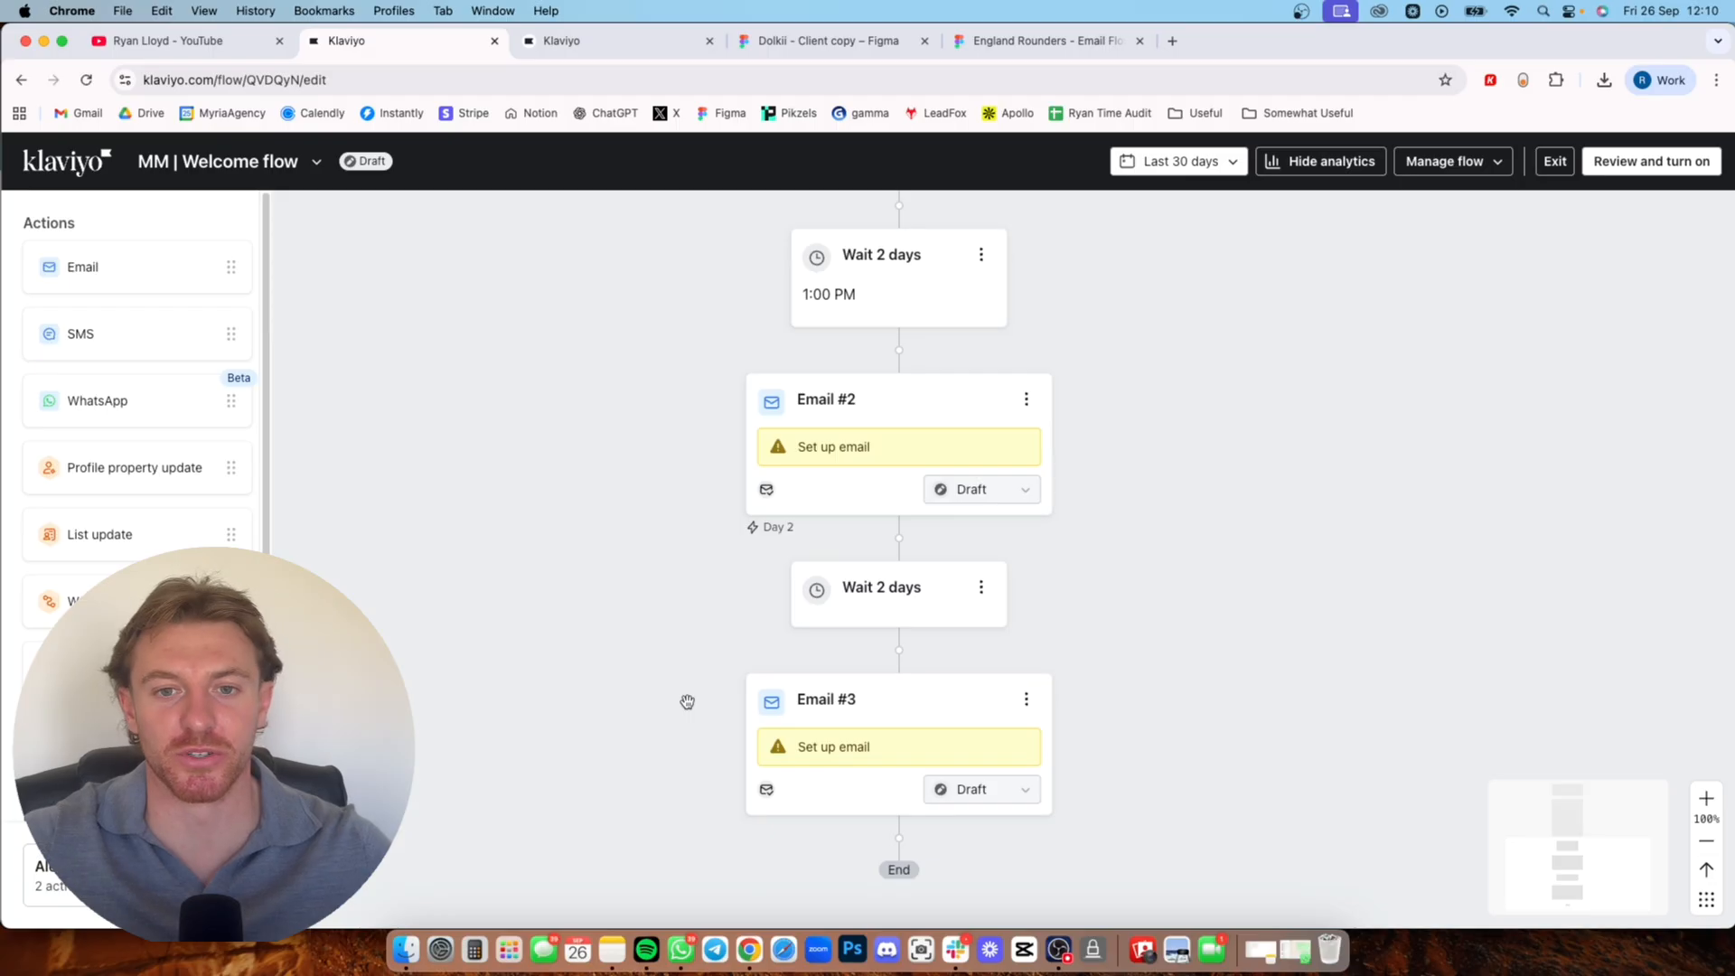
{"action": "left_click_drag", "start_coordinate": [654, 549], "coordinate": [666, 608]}
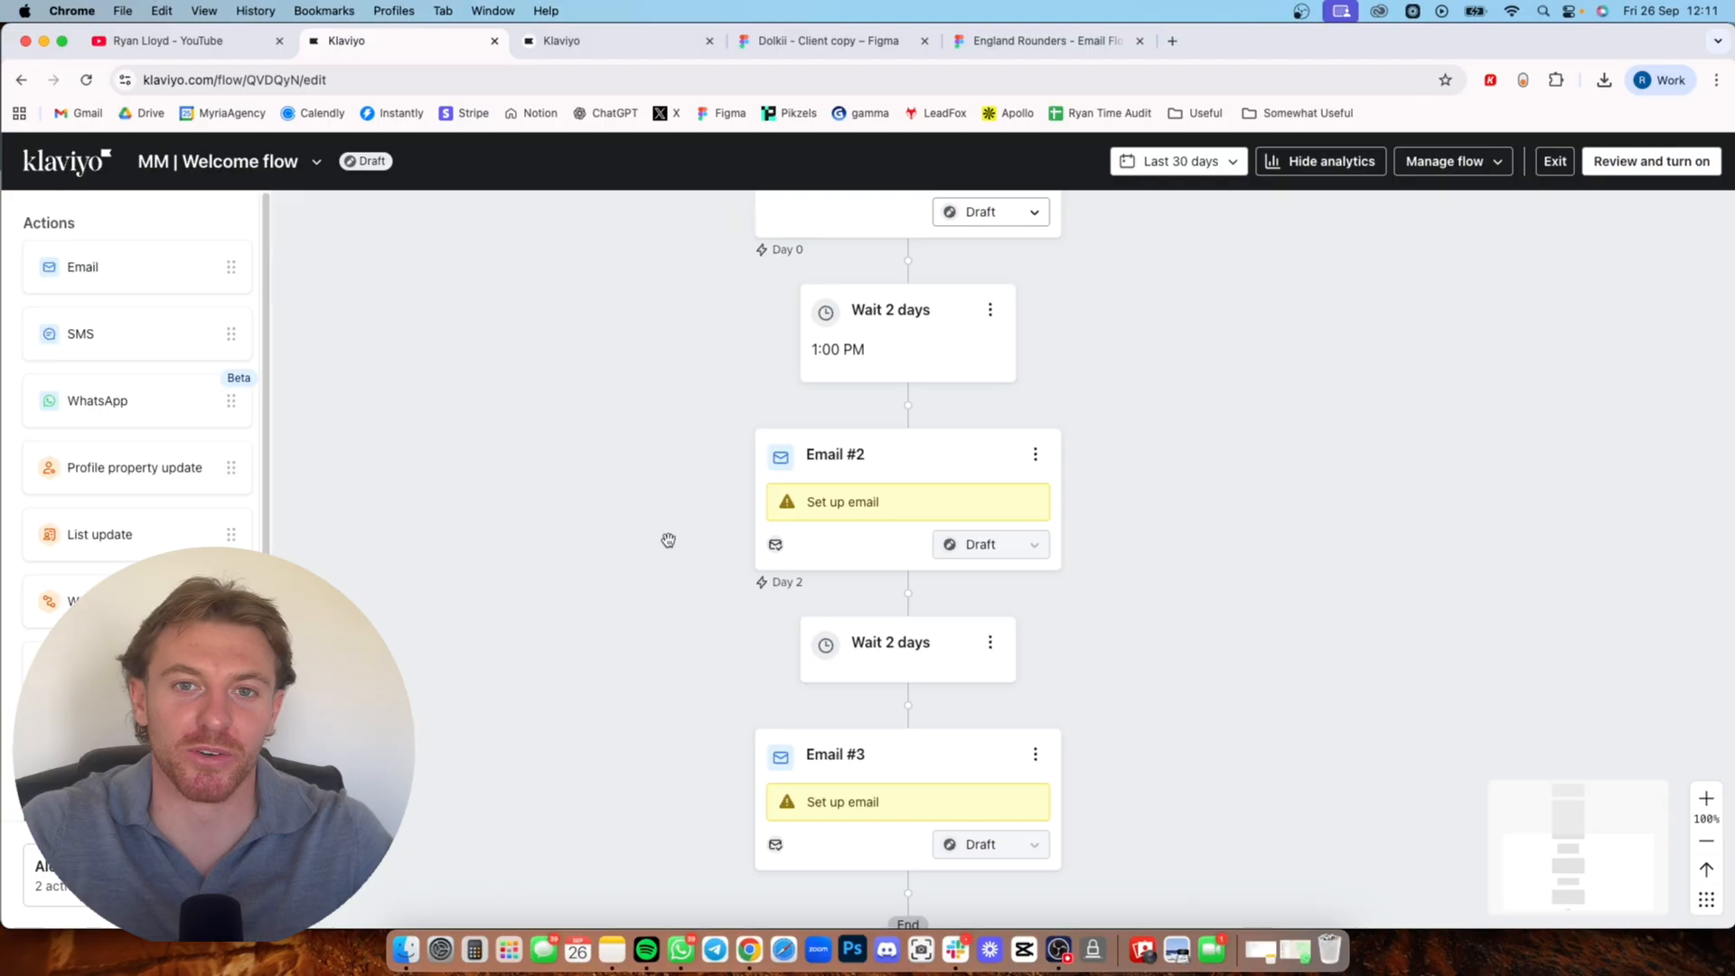
- Review the welcome flow from Email #3 back up through Email #1 to its trigger
{"action": "left_click_drag", "start_coordinate": [668, 498], "coordinate": [663, 565]}
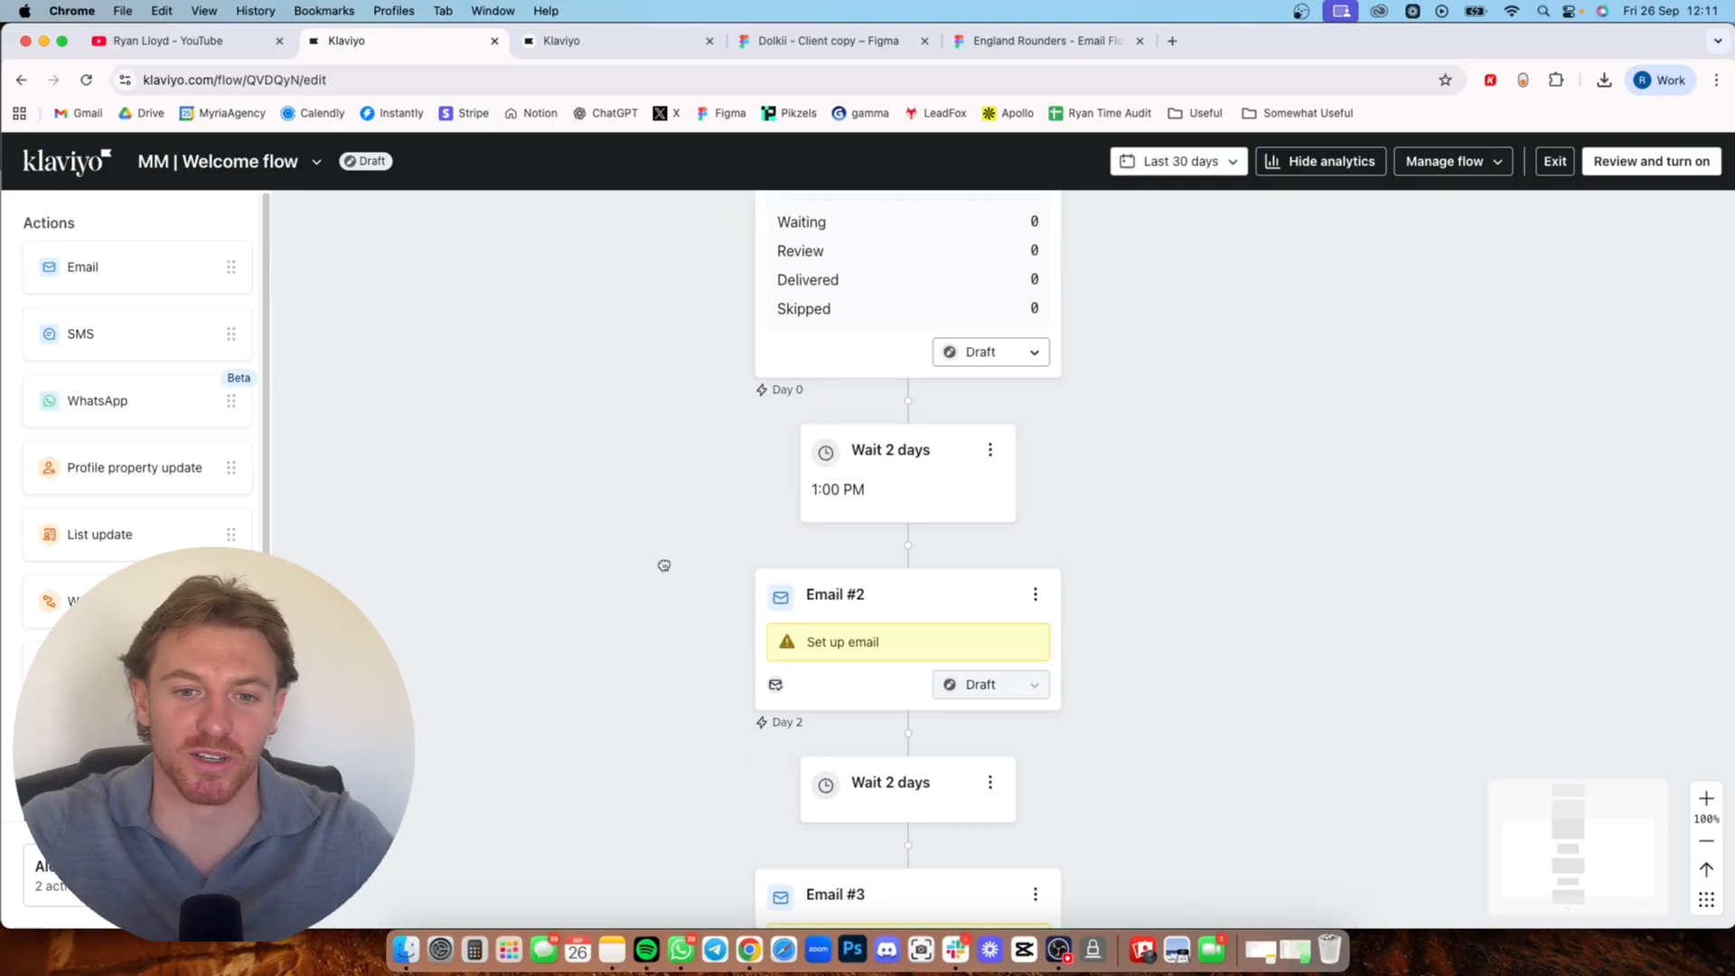
{"action": "left_click_drag", "start_coordinate": [638, 434], "coordinate": [621, 713]}
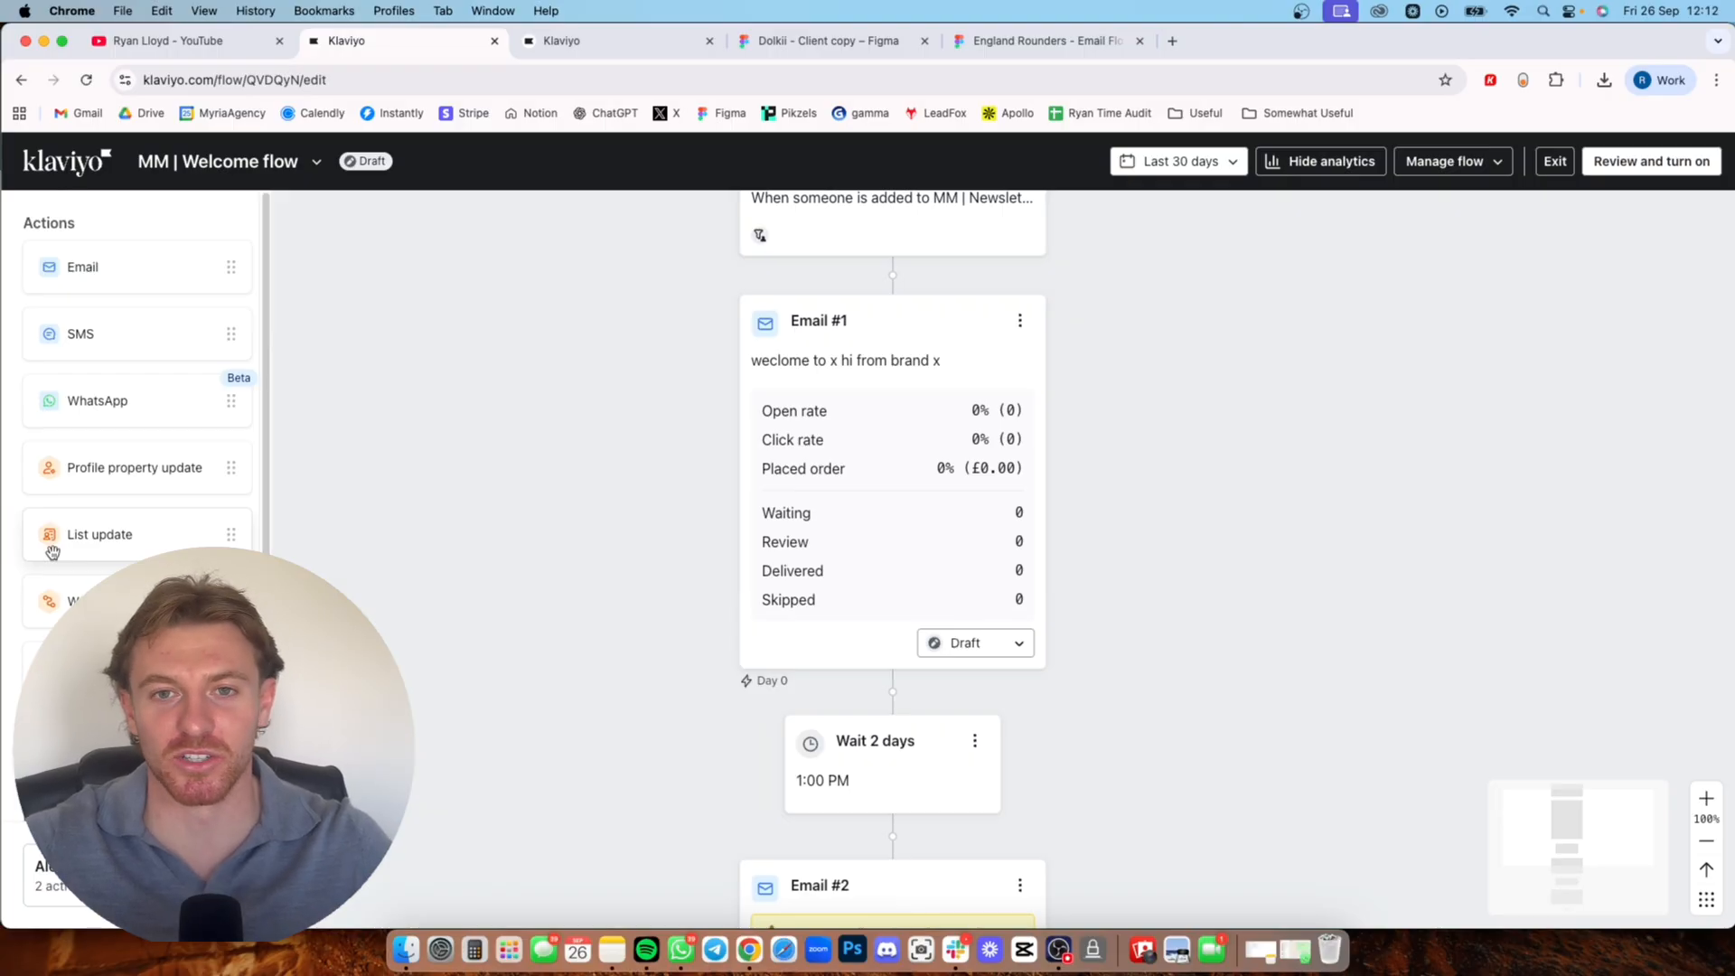
{"action": "scroll", "coordinate": [620, 430], "scroll_direction": "up", "scroll_amount": 3}
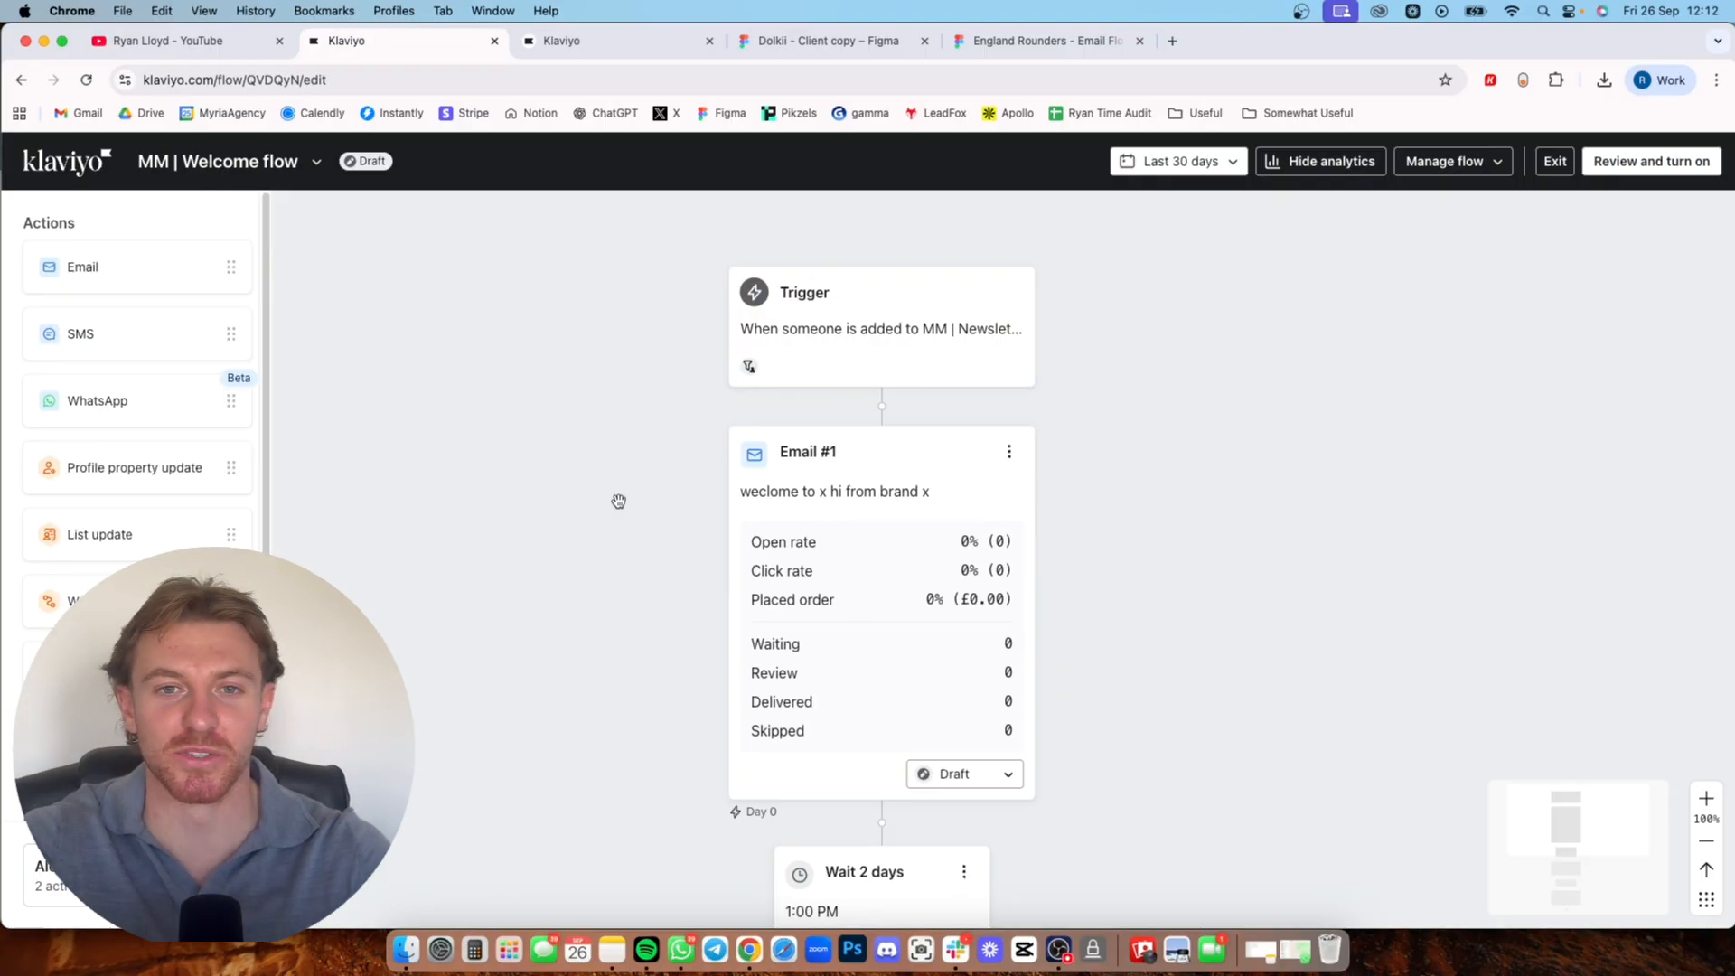
{"action": "left_click_drag", "start_coordinate": [669, 500], "coordinate": [625, 383]}
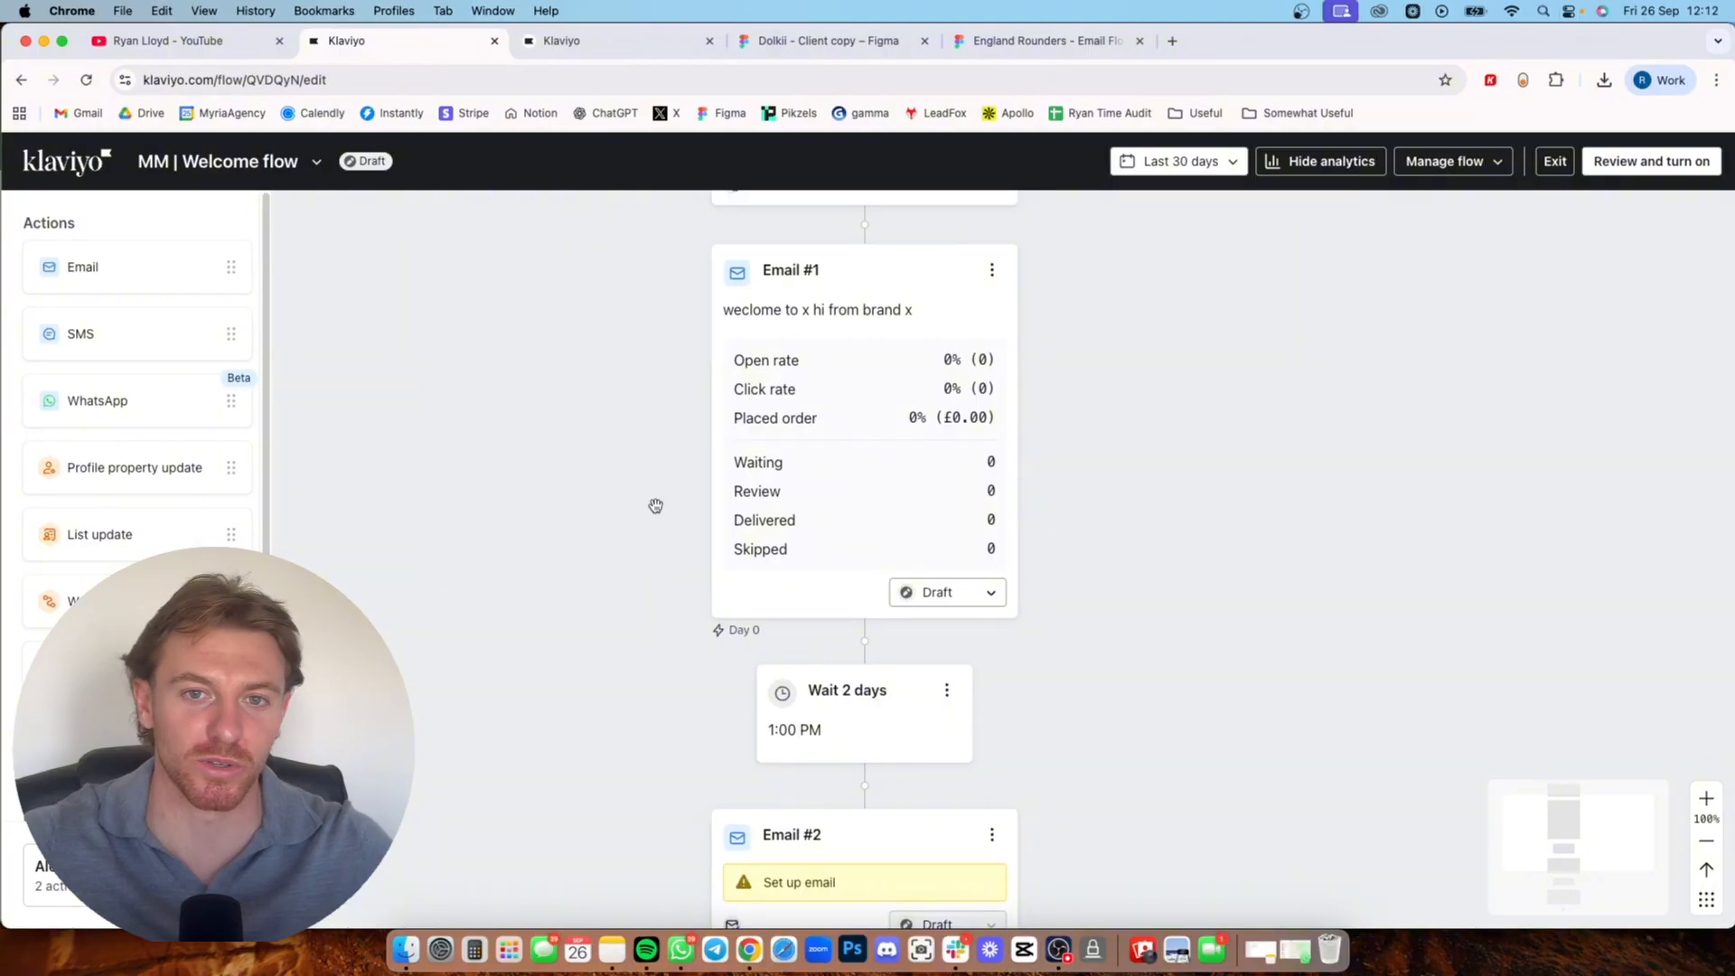
{"action": "left_click_drag", "start_coordinate": [661, 404], "coordinate": [651, 597]}
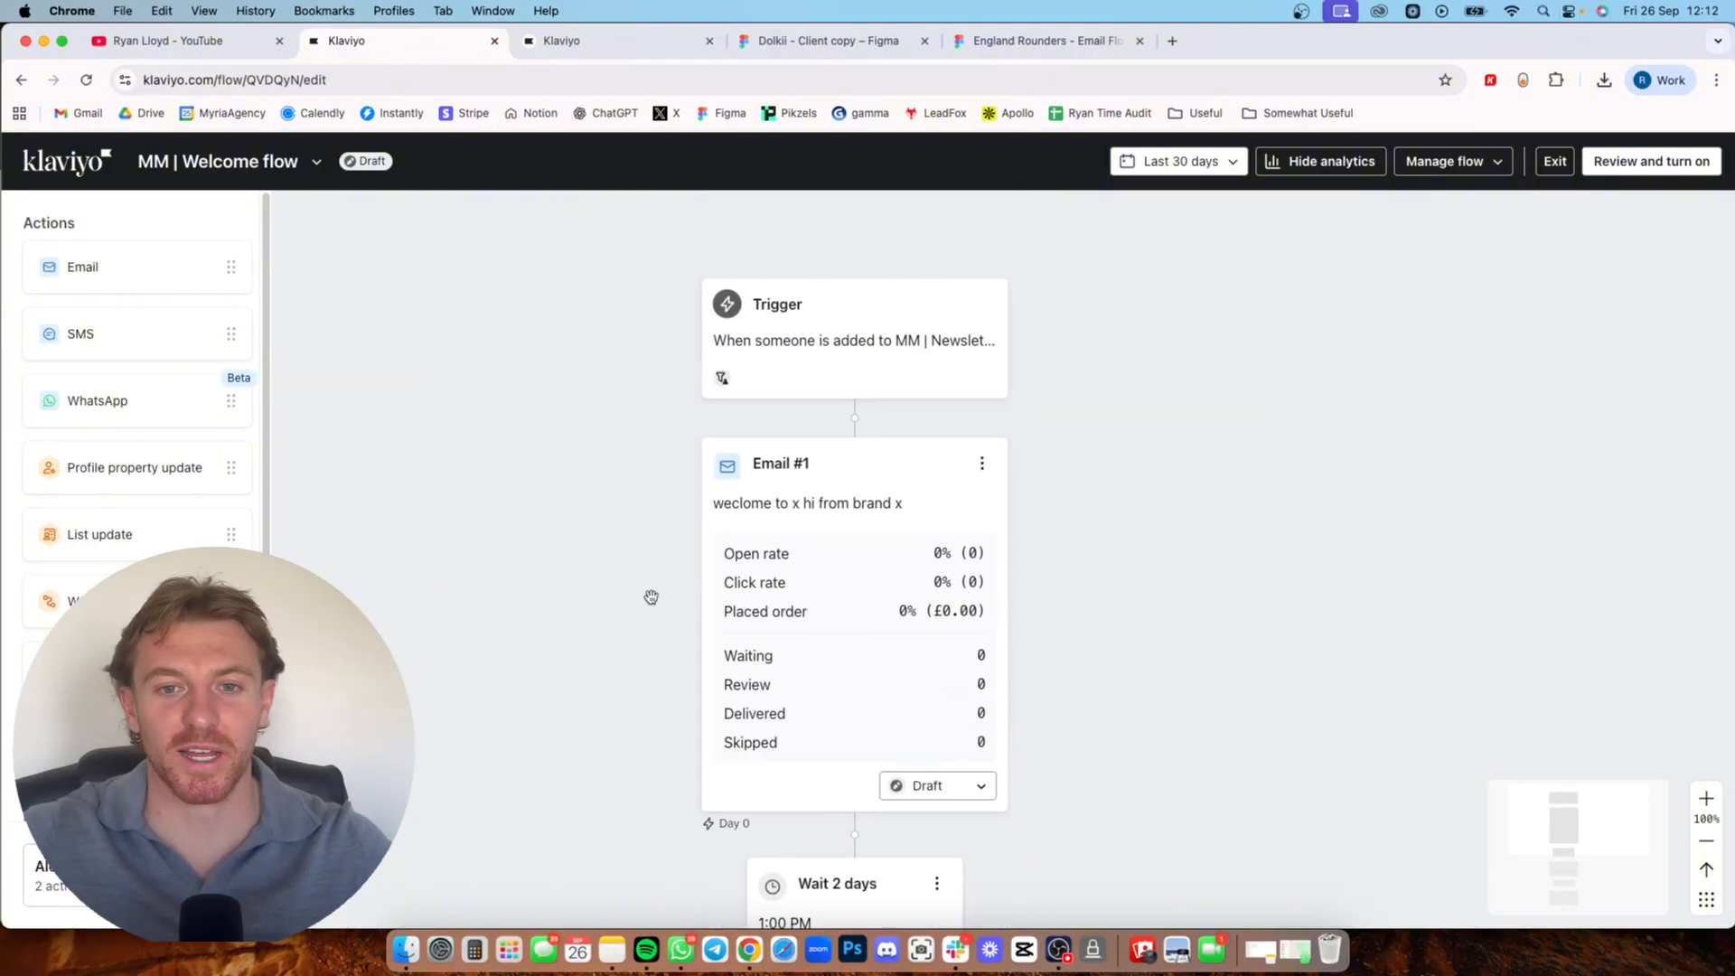
- Switch to Figma and compare the Dolkii welcome series design with the England Rounders welcome flow emails
{"action": "left_click", "coordinate": [821, 38]}
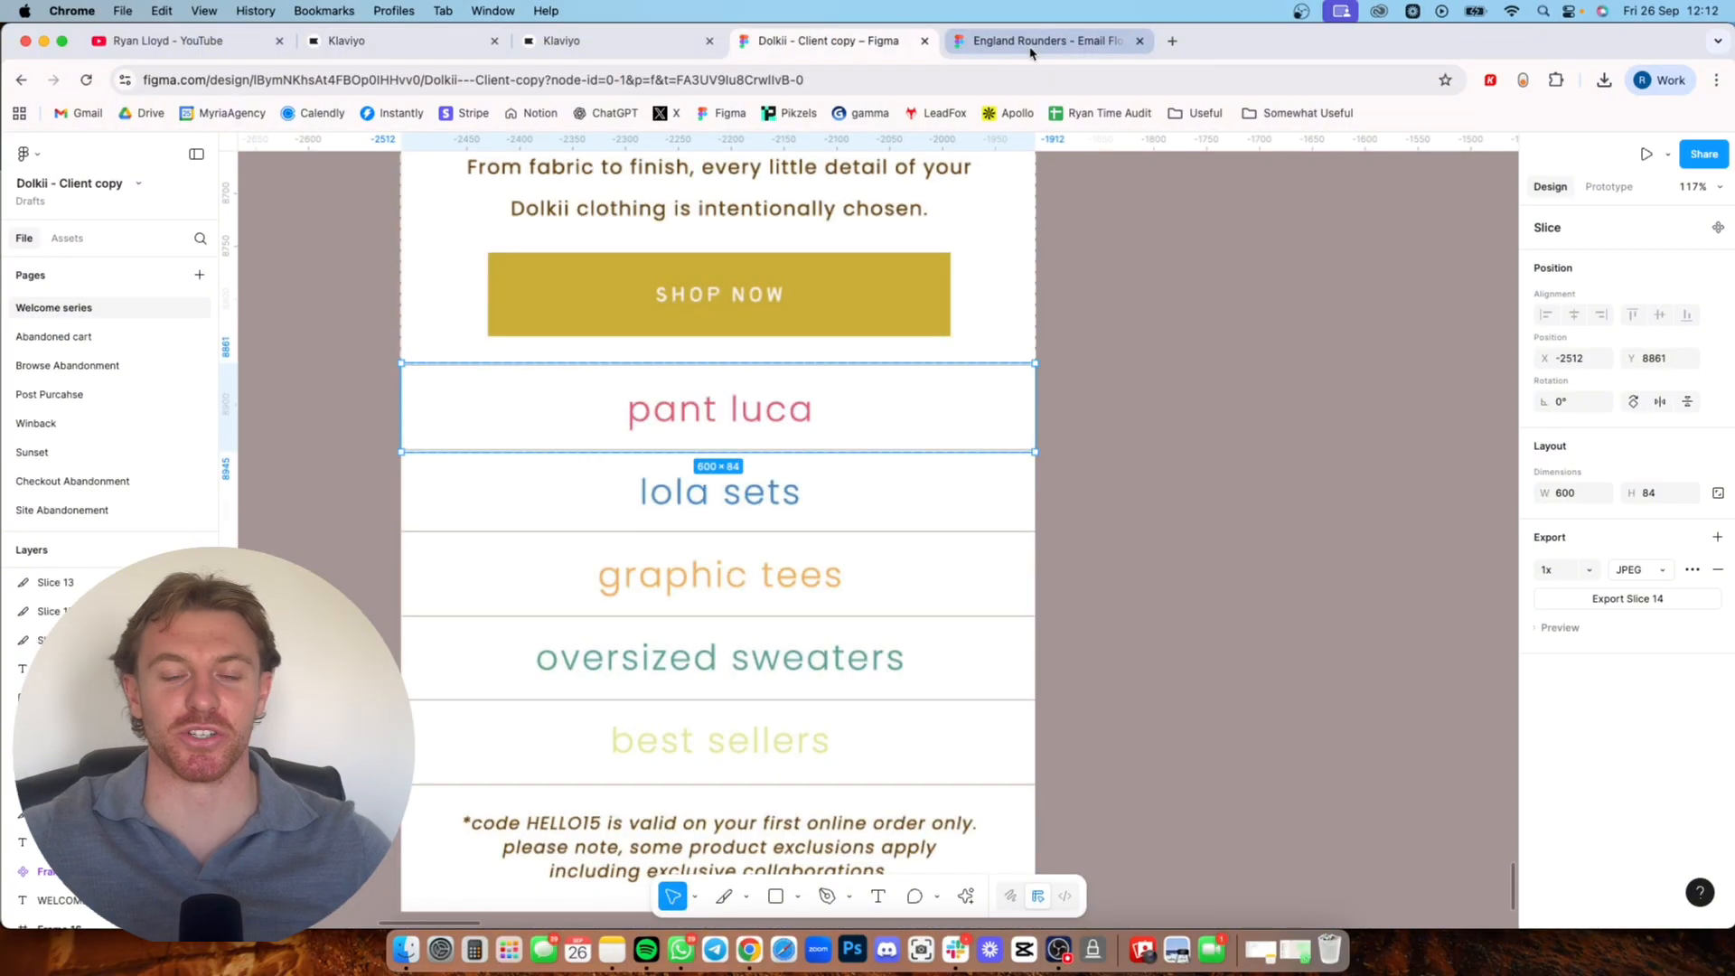
{"action": "left_click", "coordinate": [1030, 50]}
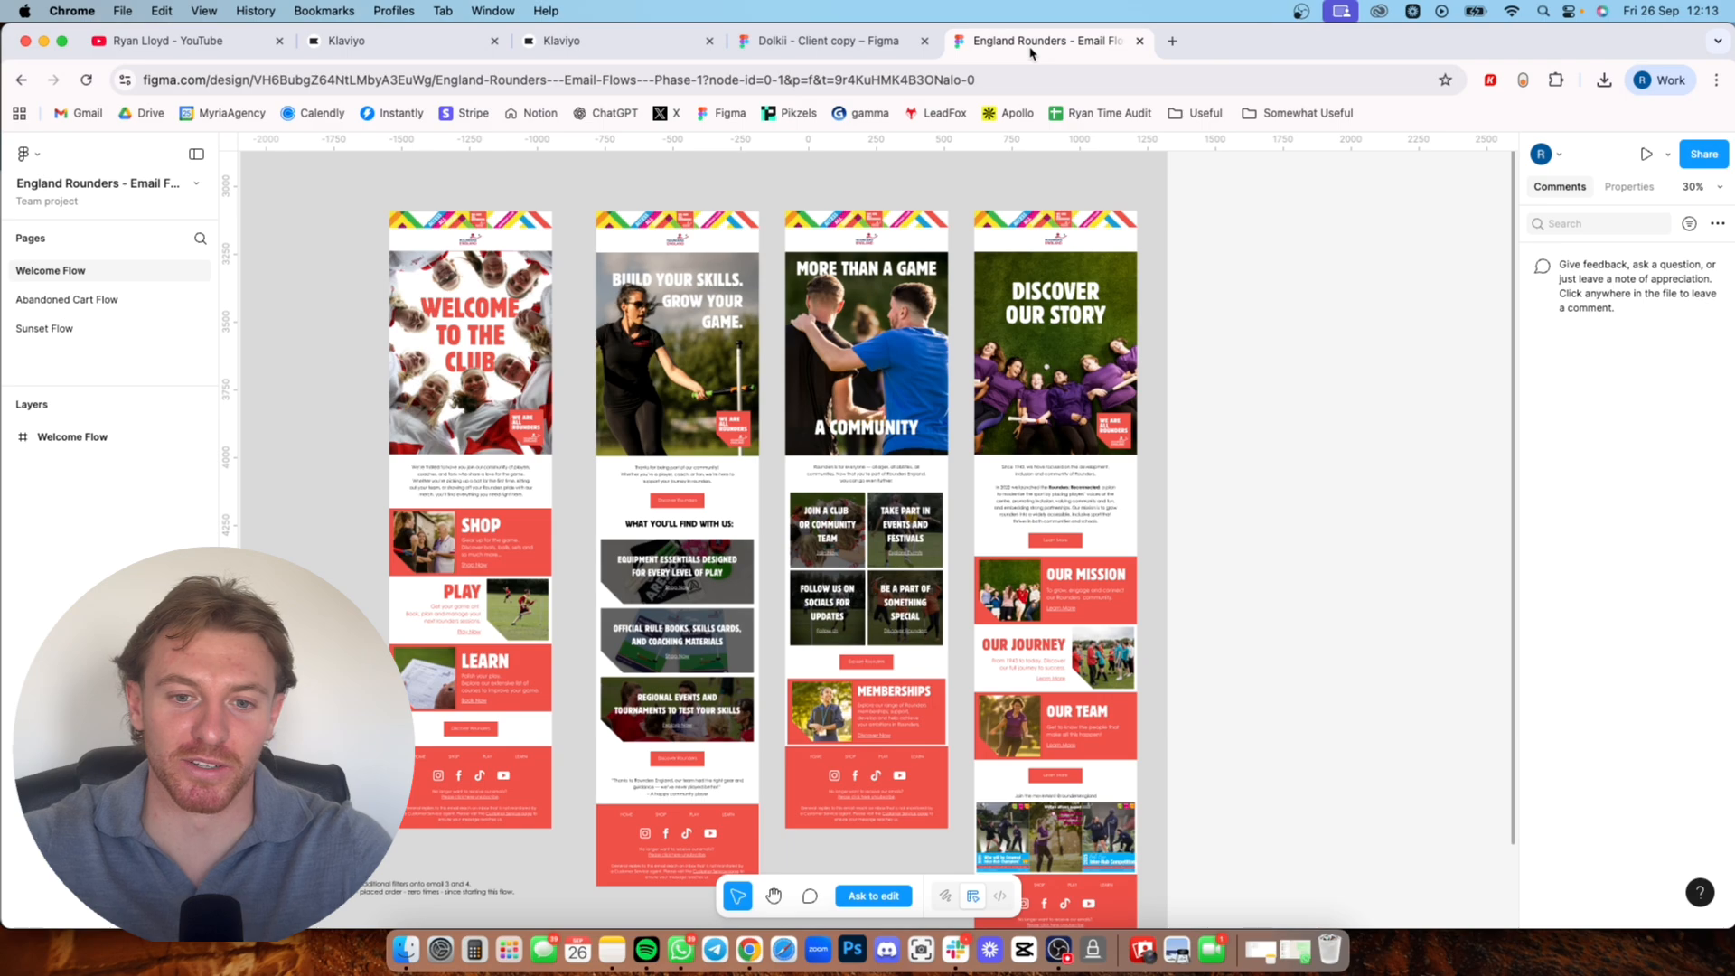
{"action": "left_click", "coordinate": [804, 42]}
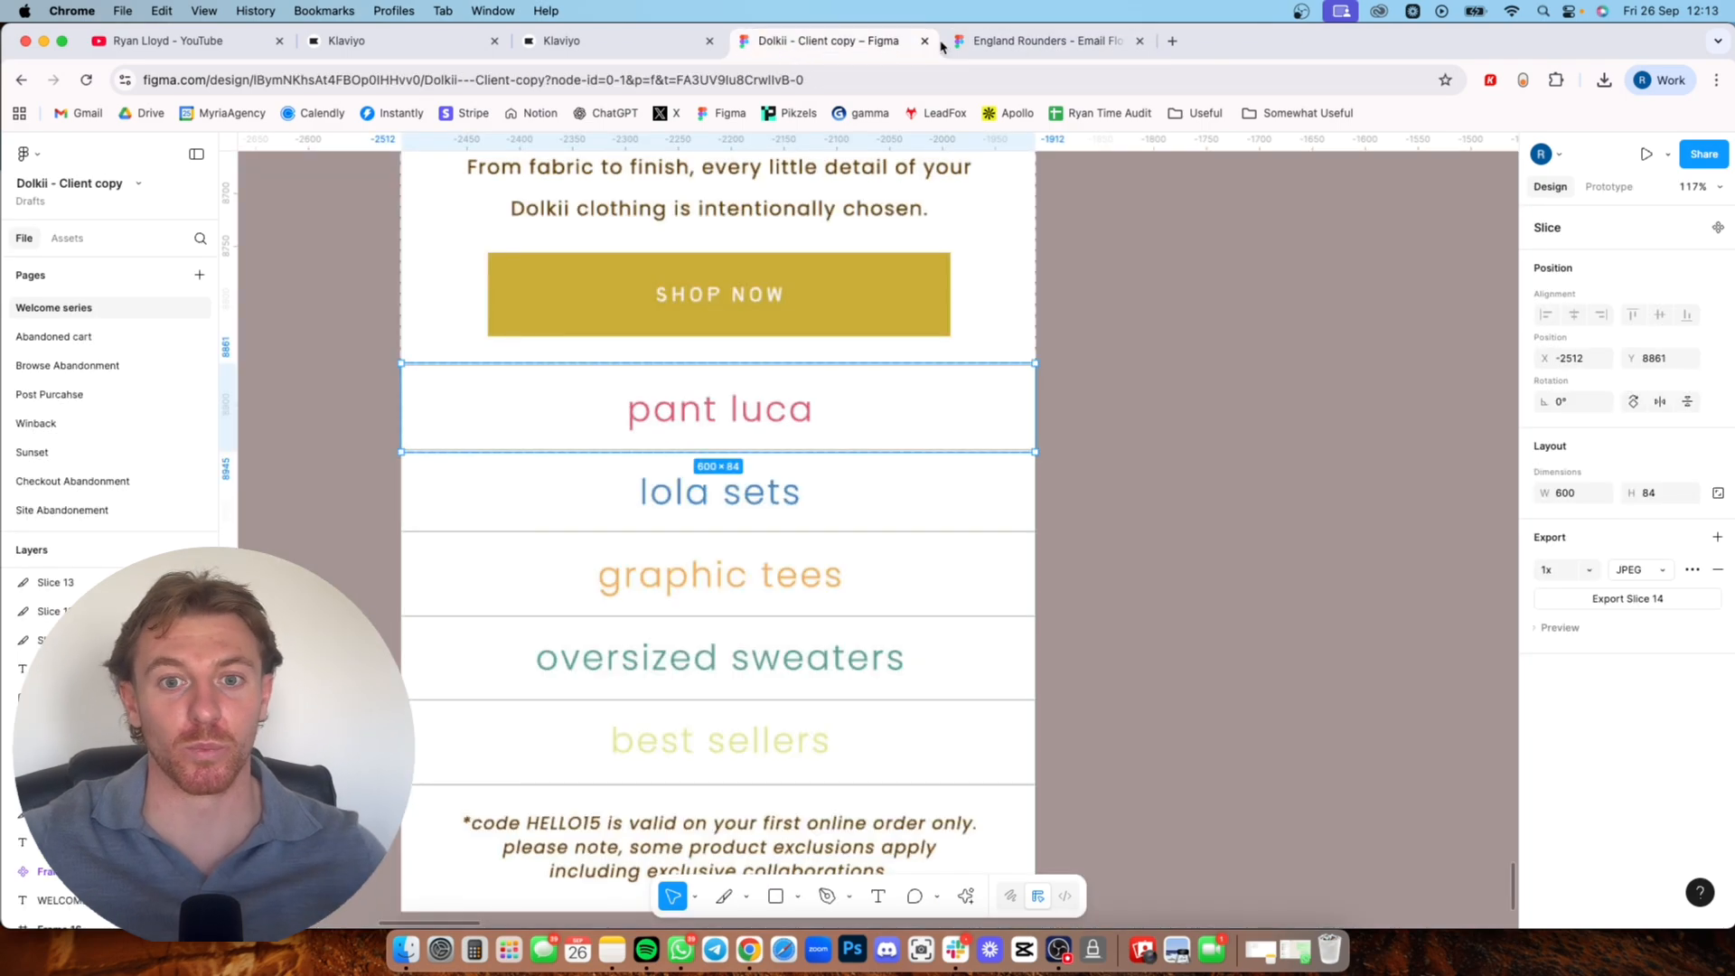
{"action": "left_click", "coordinate": [988, 45]}
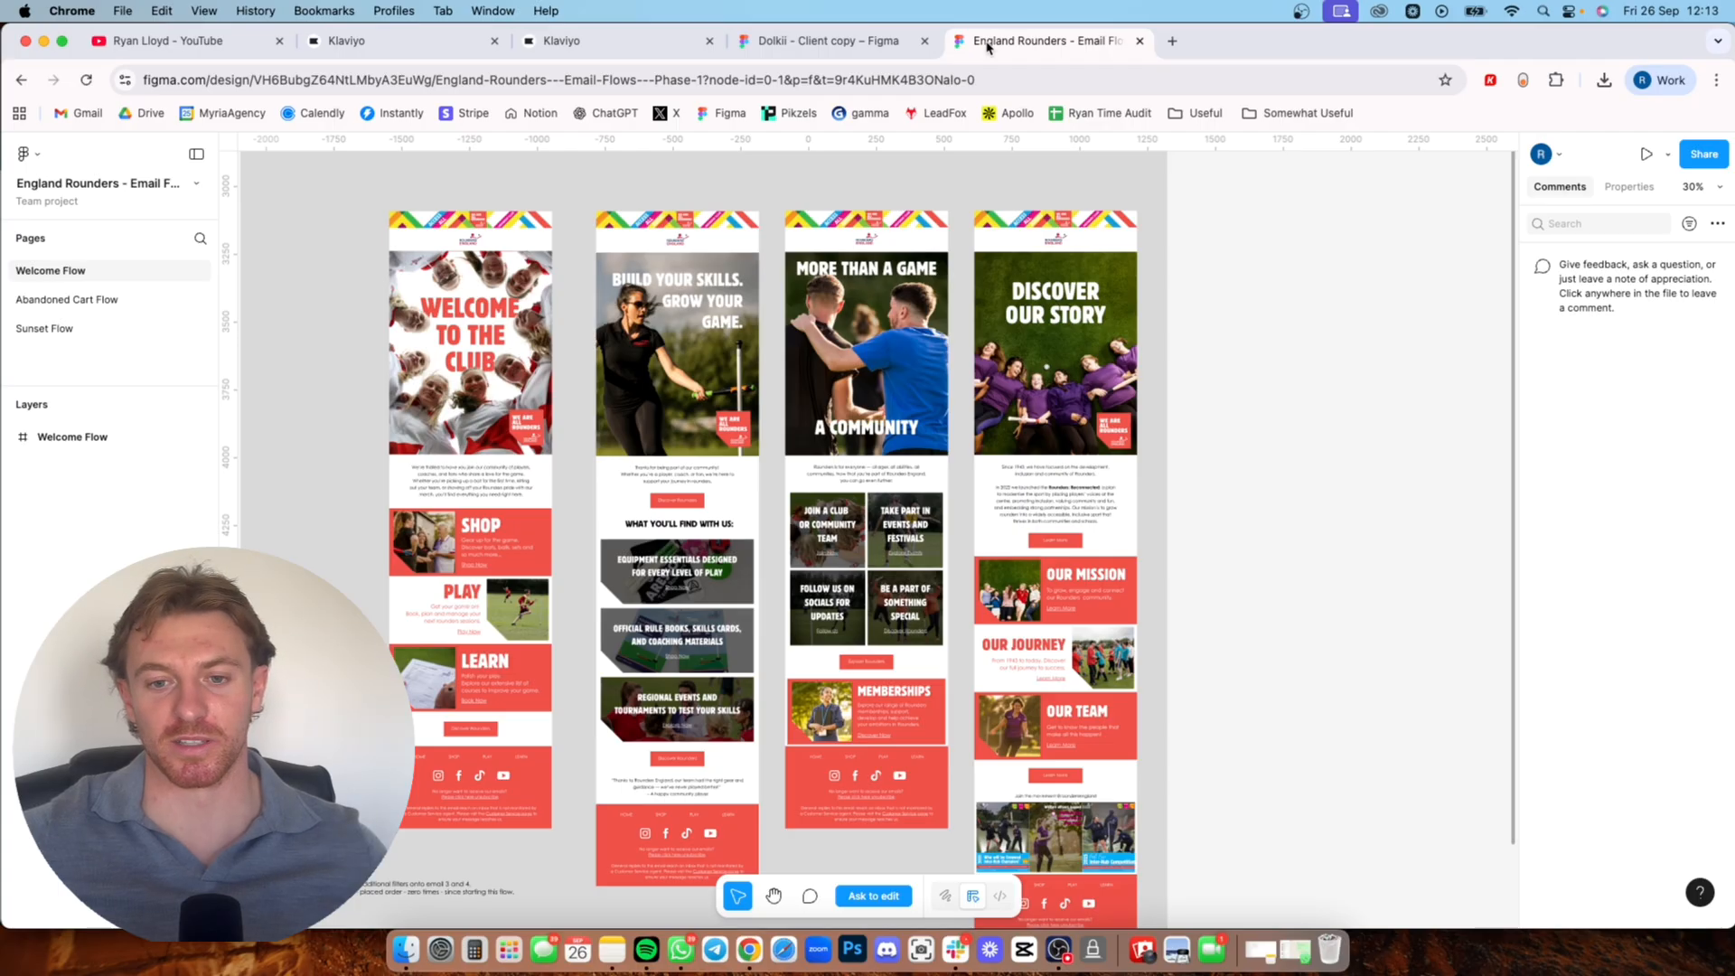